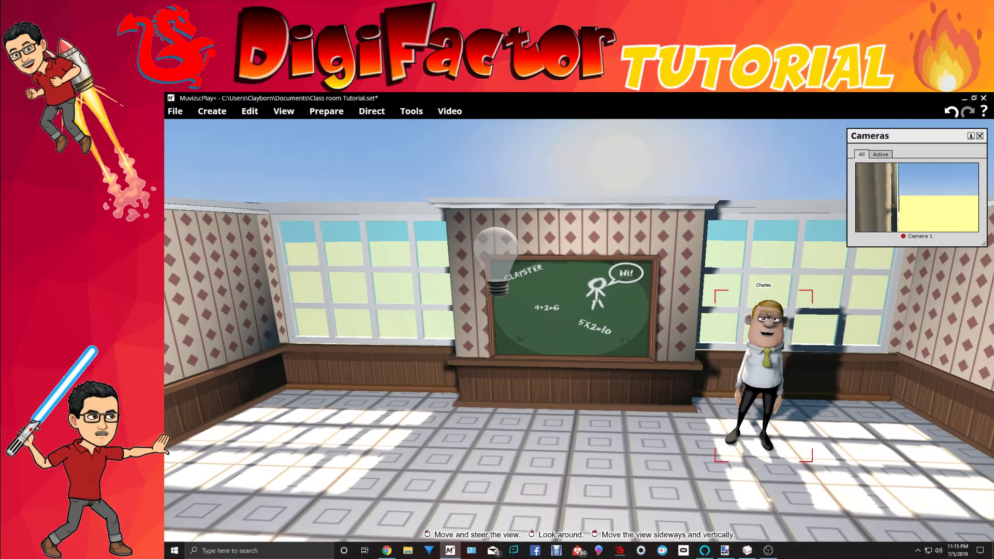
right_drag(697, 374, 710, 409)
scroll(710, 409, down, 3)
scroll(710, 409, down, 2)
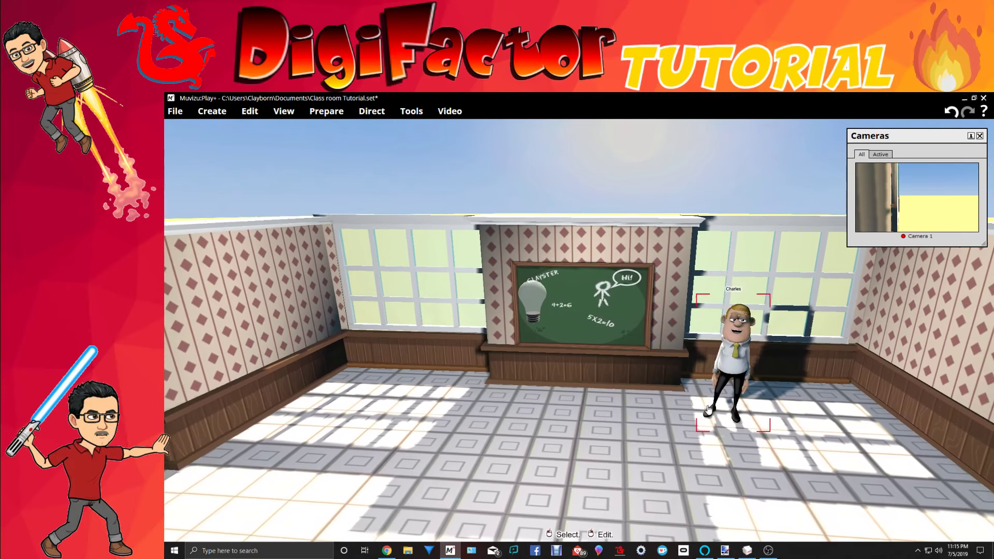
right_drag(710, 409, 797, 420)
Switch to paint.net and draw a black rectangle outline about 370 pixels wide in the upper middle of the canvas.
click(725, 551)
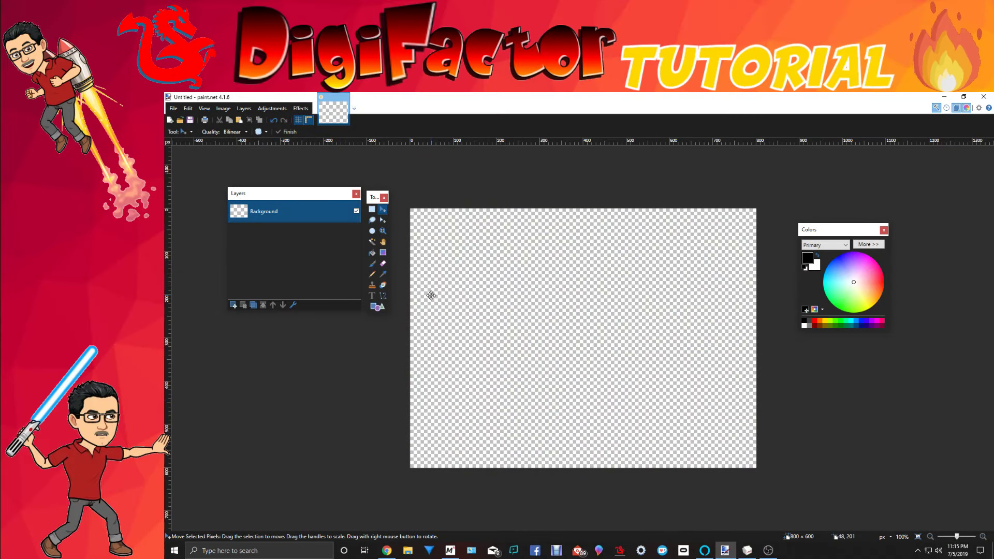
click(379, 308)
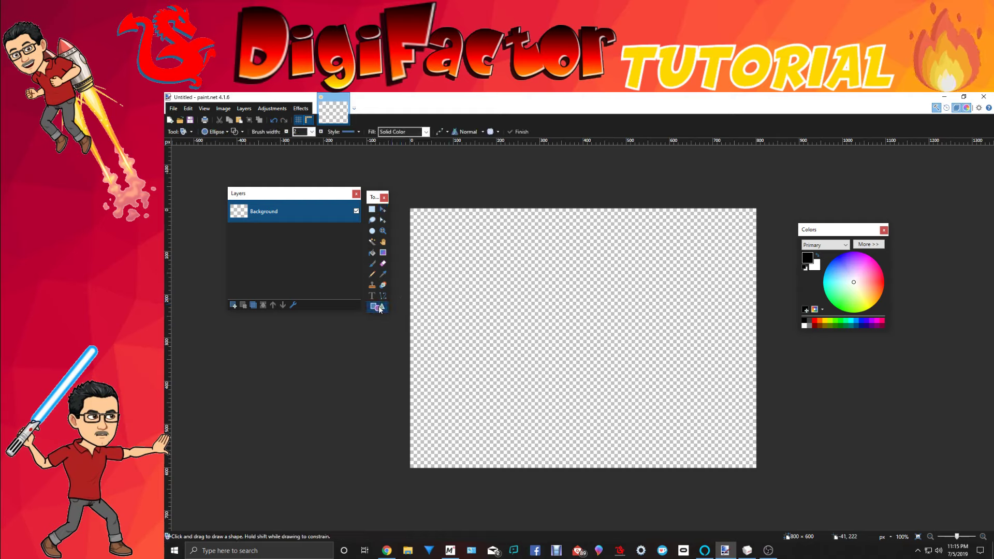
click(215, 131)
click(212, 155)
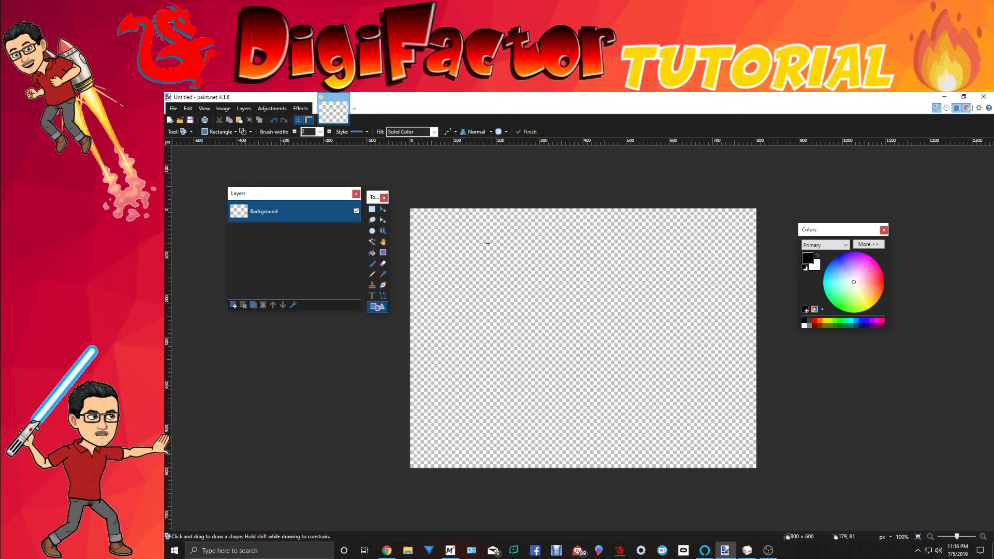
drag(489, 243, 650, 361)
key(Return)
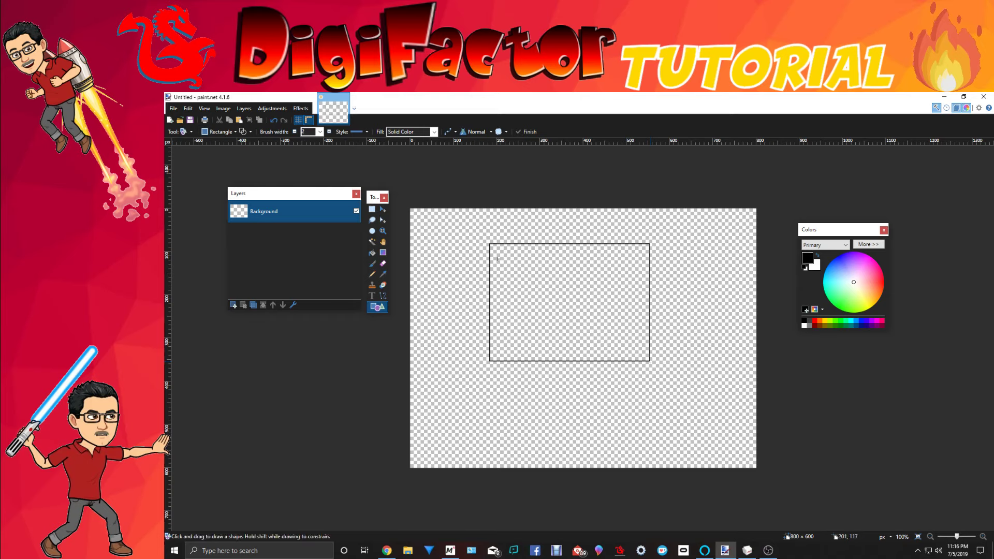
Draw a line along the rectangle's lower edge and bend it downward into a symmetrical U-shaped curve joining both lower corners.
click(383, 297)
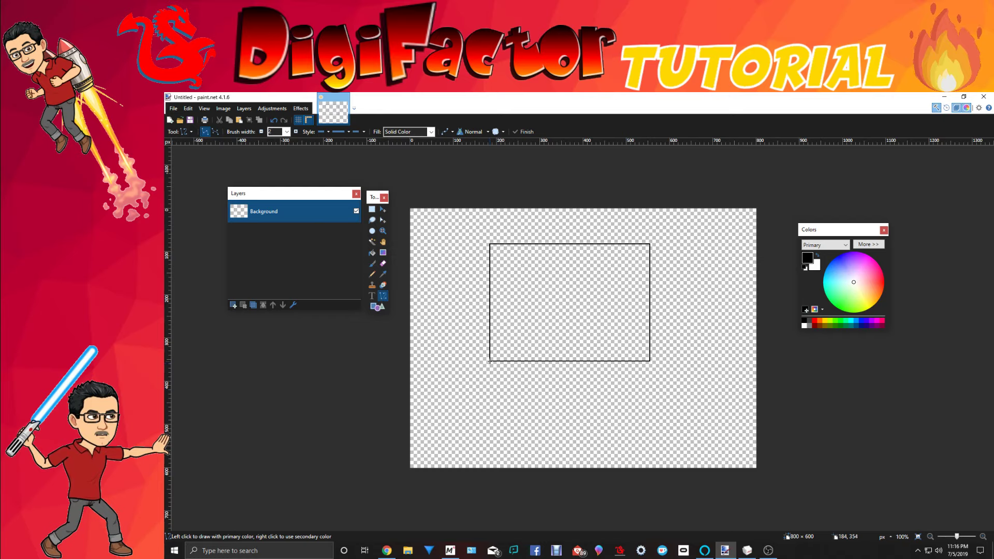
drag(490, 361, 651, 361)
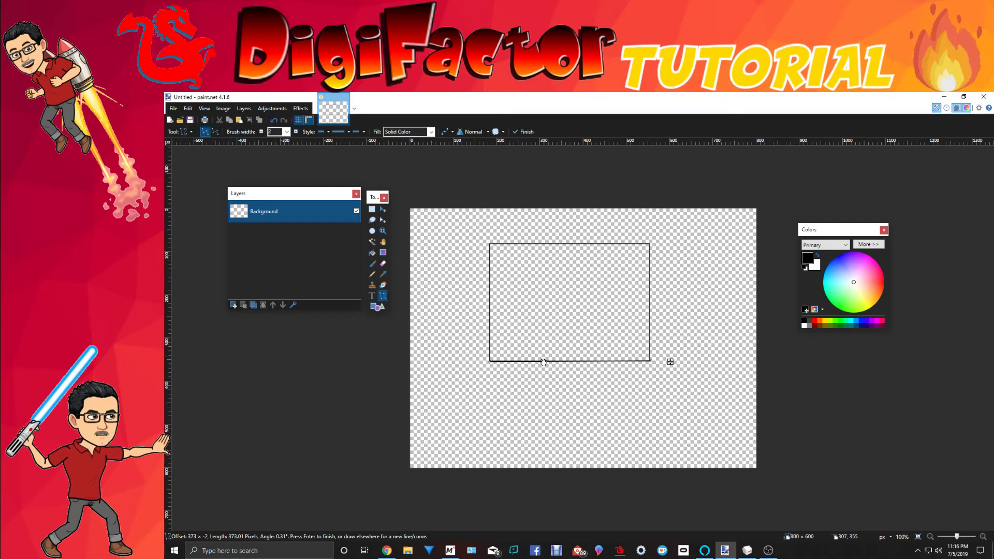
drag(544, 362, 533, 427)
drag(598, 361, 624, 426)
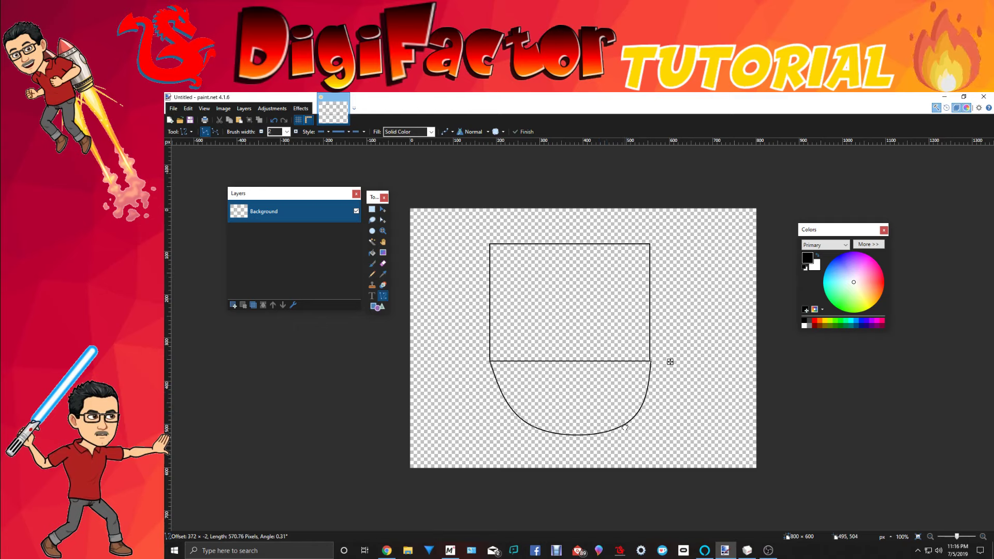
drag(655, 363, 653, 363)
drag(533, 426, 521, 434)
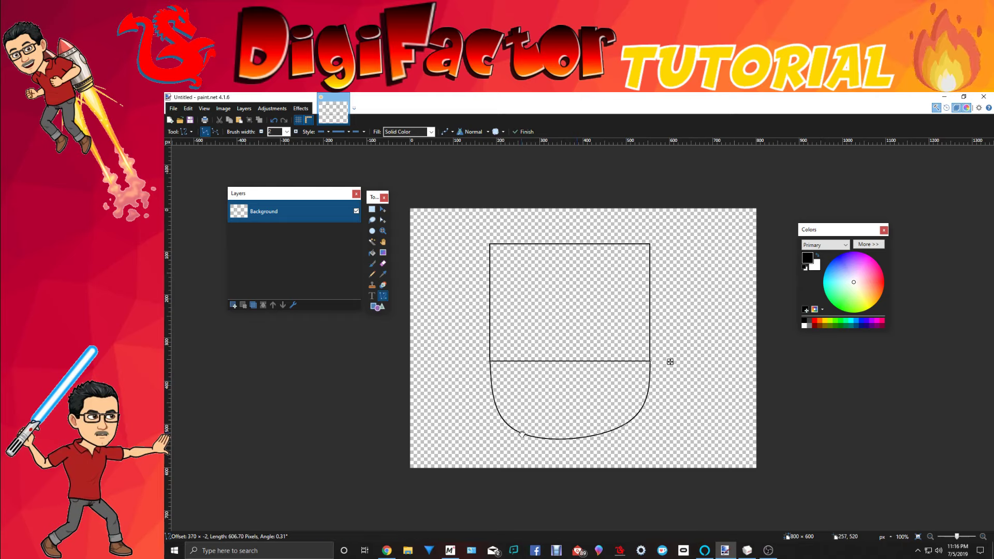
drag(625, 427, 622, 433)
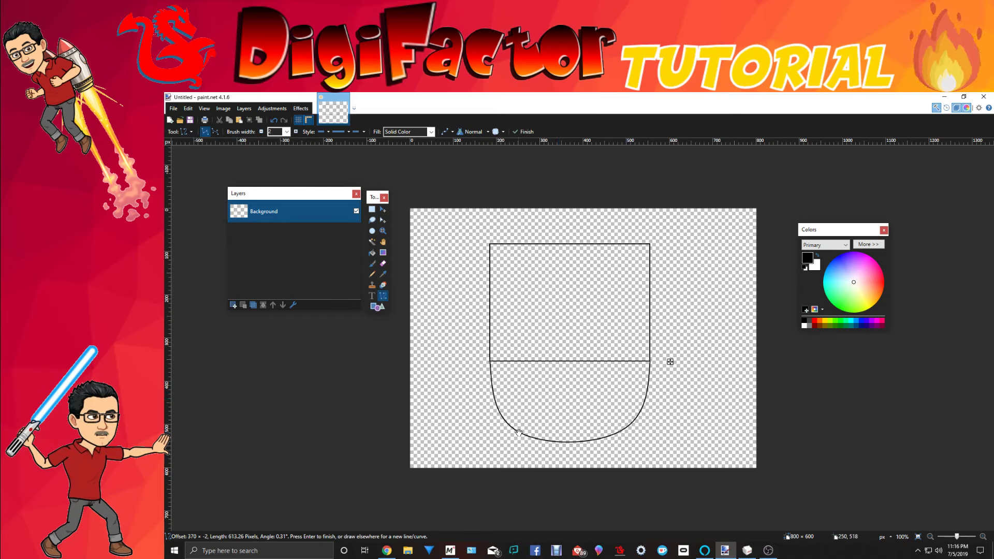
drag(520, 431, 524, 432)
key(Return)
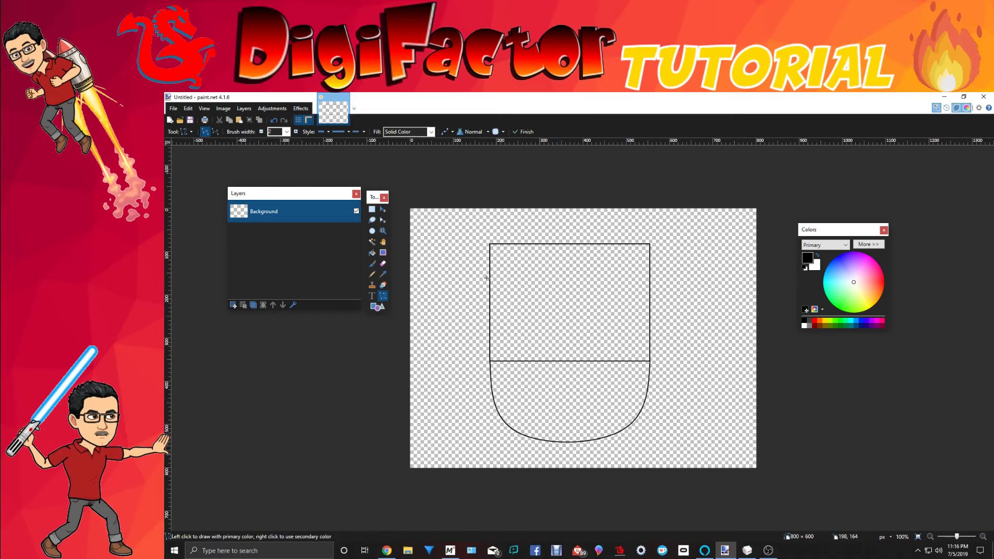
Cut out the straight line separating the rectangle from the rounded bottom, leaving one shield-shaped outline.
click(372, 209)
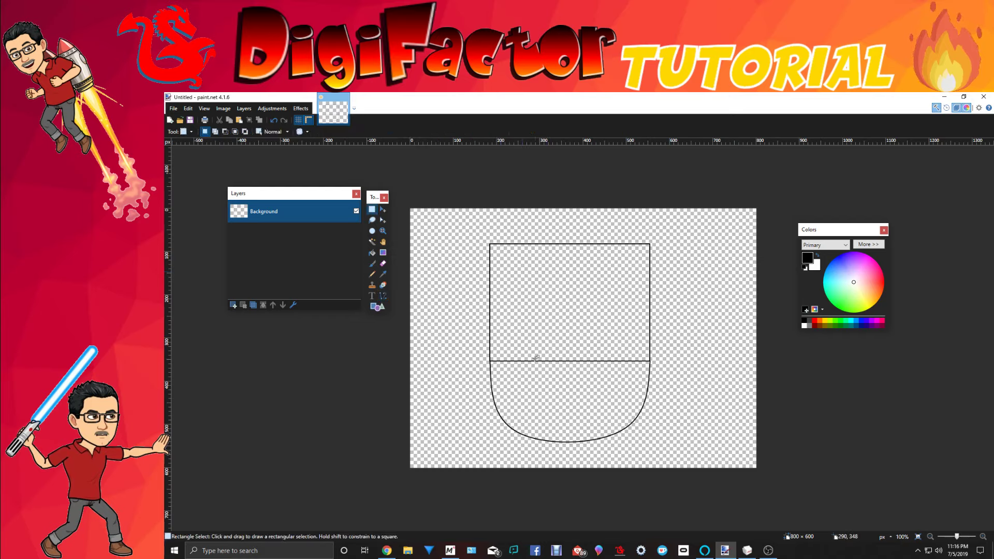
drag(491, 359, 649, 364)
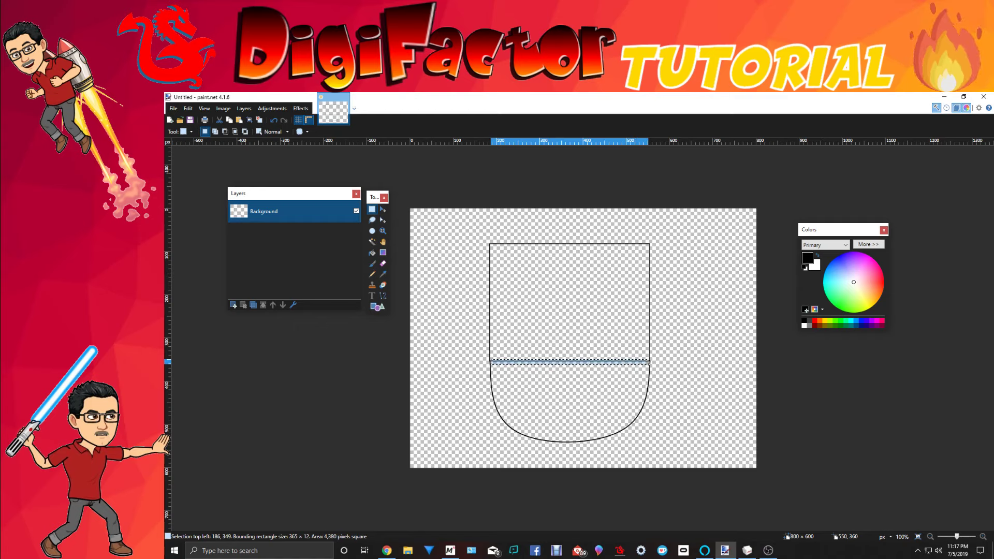
click(220, 125)
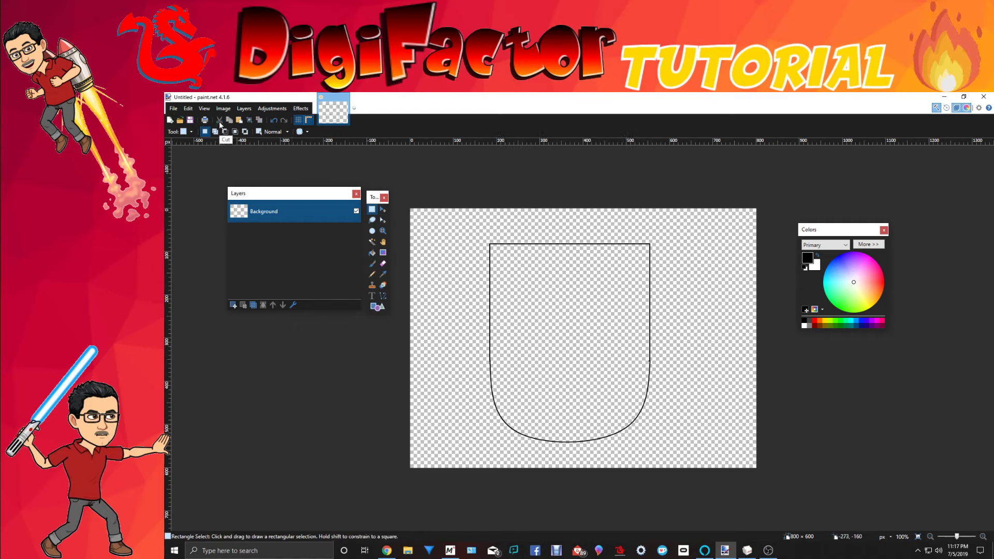
Draw a second rectangle about 338 × 267 pixels just inside the upper part of the shield outline.
click(375, 307)
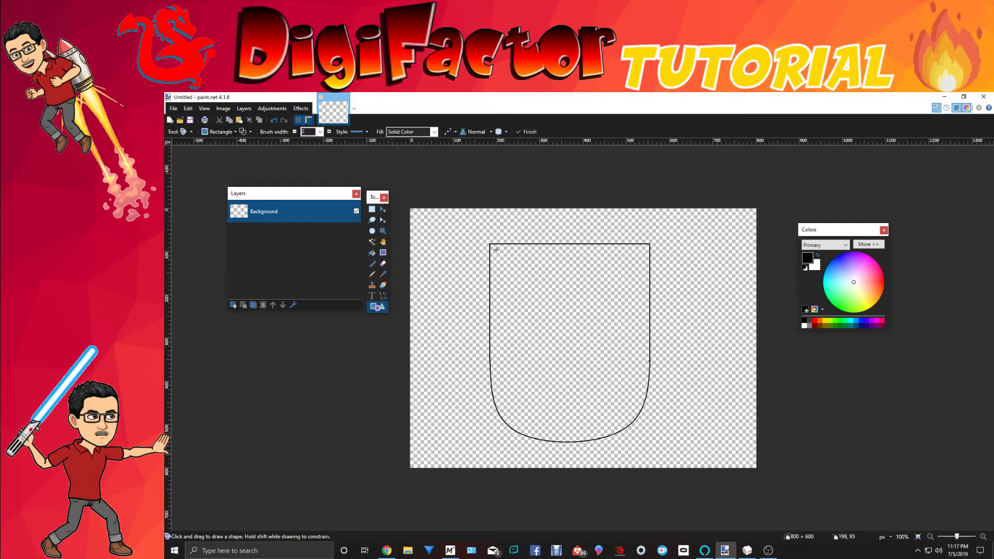
mouse_move(496, 249)
mouse_down()
mouse_move(554, 322)
mouse_move(619, 363)
mouse_move(643, 365)
mouse_up()
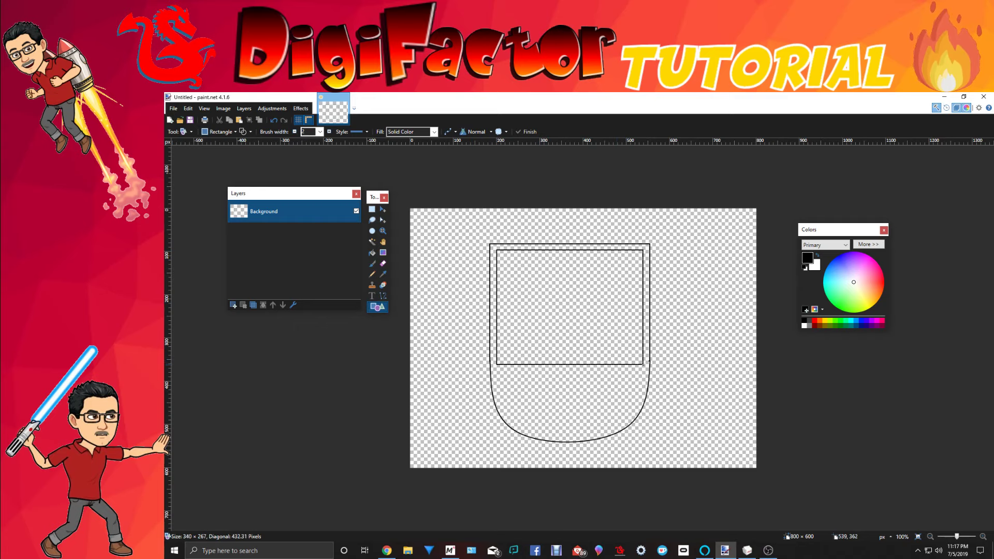
drag(644, 365, 642, 365)
Draw a line along the inner rectangle's lower edge and bend it down into a curve parallel to the outer rounded bottom.
click(383, 296)
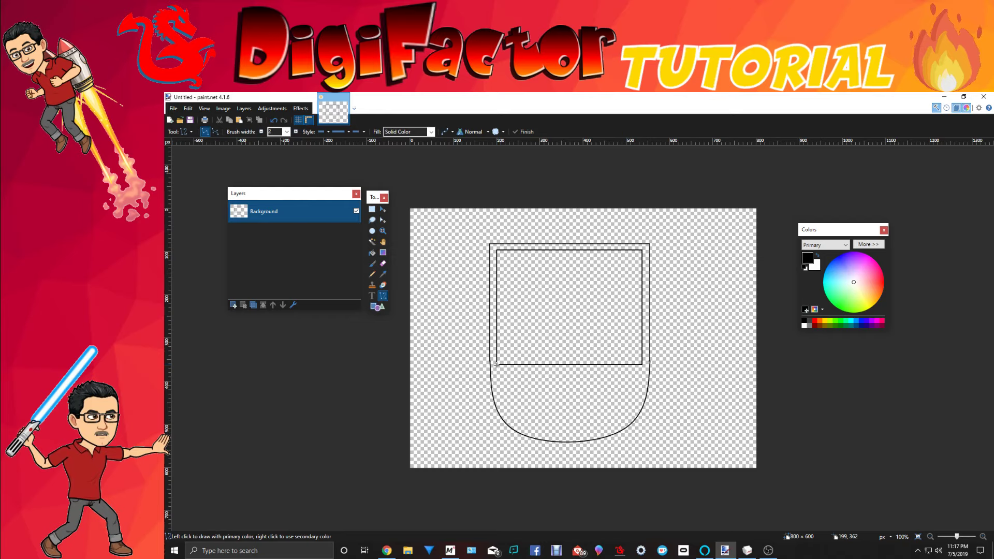
mouse_move(497, 364)
mouse_down()
mouse_move(587, 406)
mouse_move(642, 377)
mouse_move(643, 365)
mouse_up()
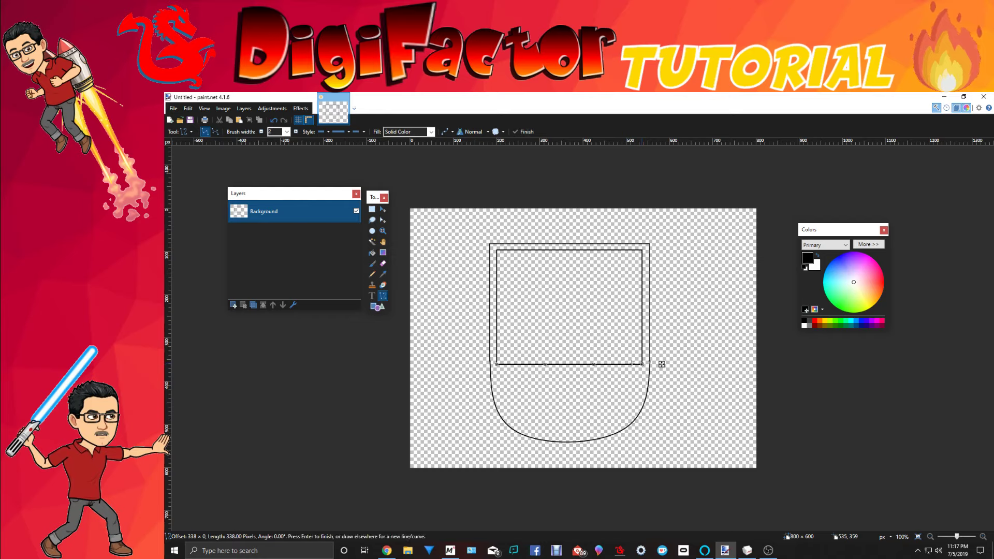
drag(544, 364, 518, 414)
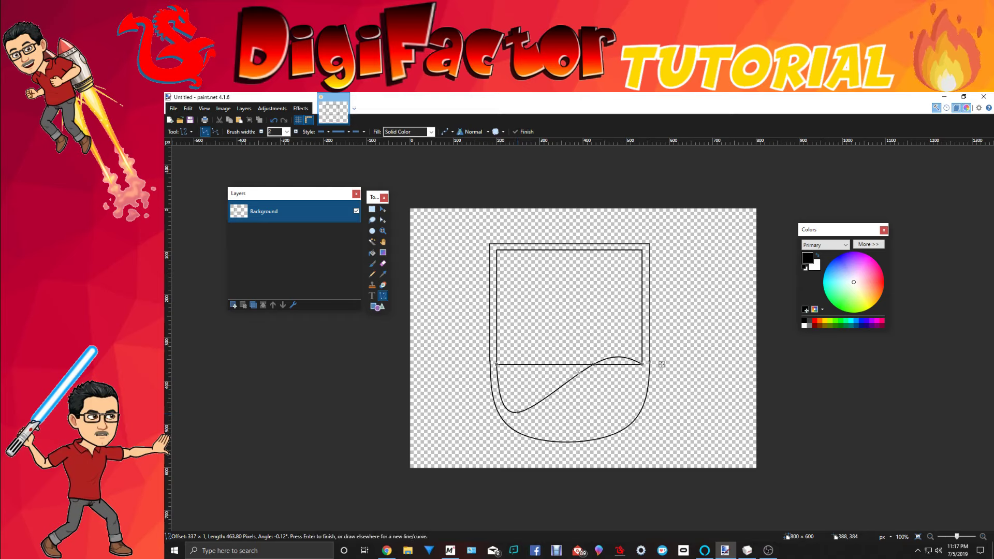
drag(591, 365, 611, 424)
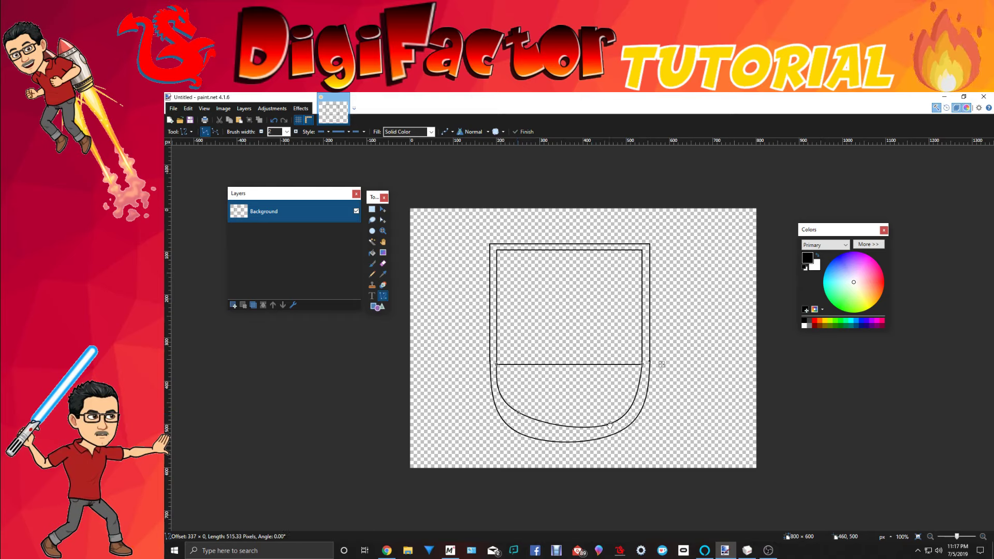
drag(518, 412, 520, 424)
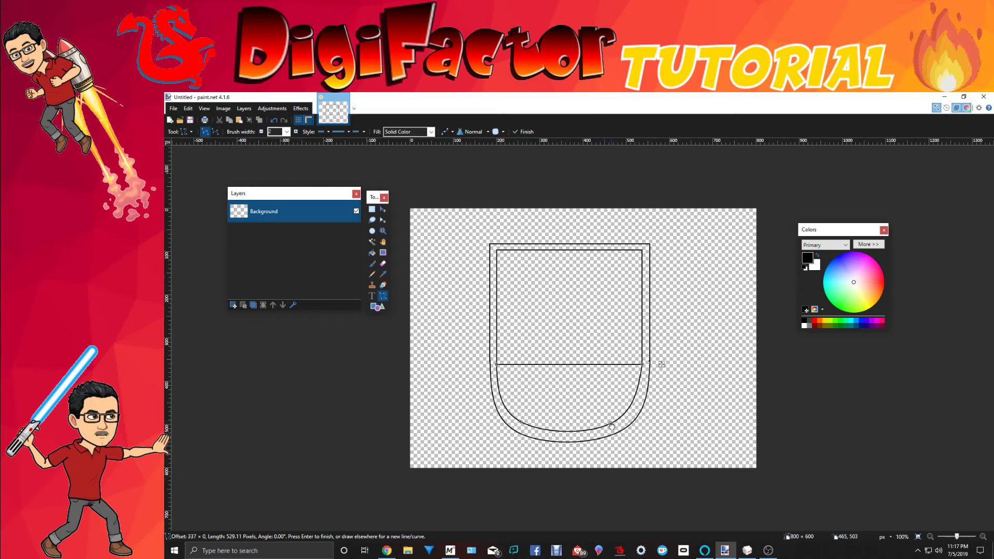
drag(611, 423, 615, 426)
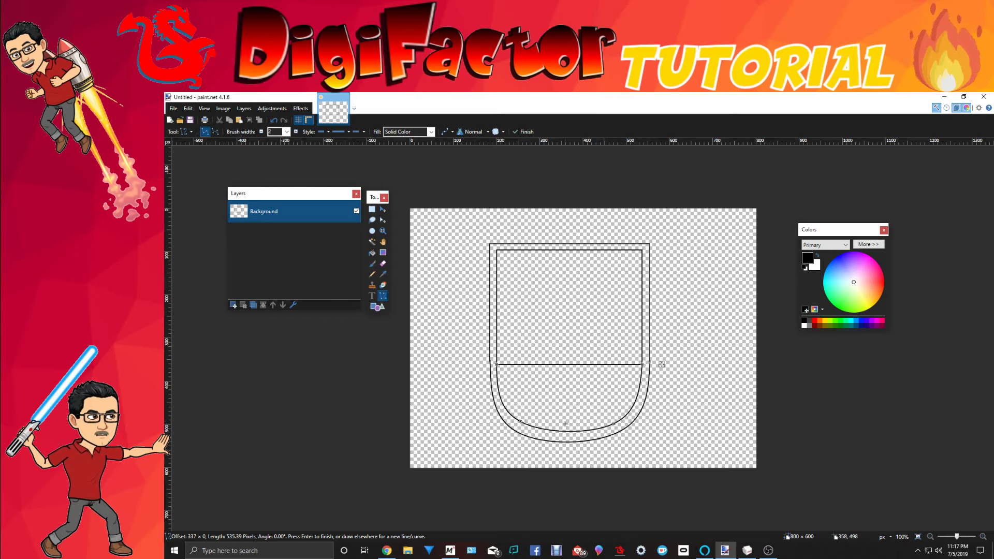
drag(525, 424, 524, 427)
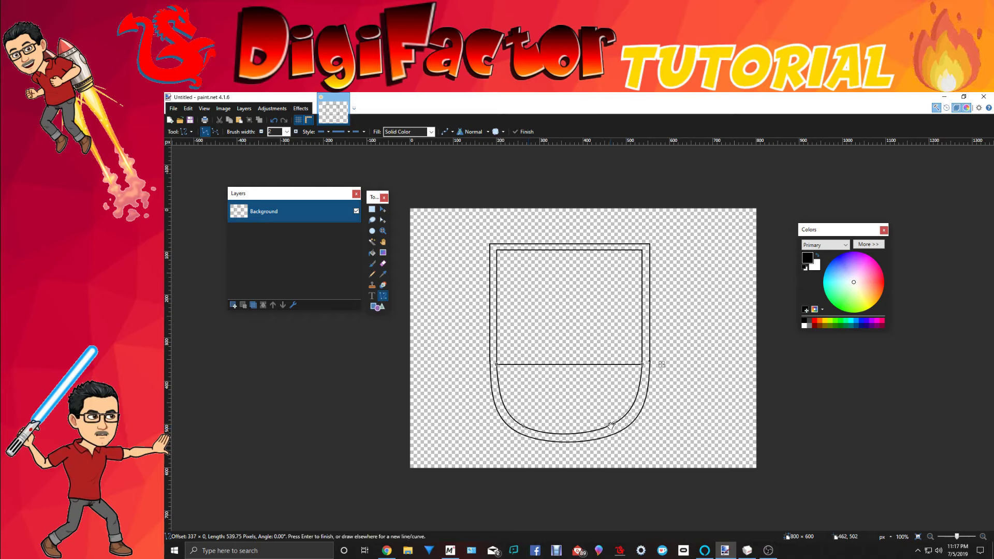
drag(612, 426, 616, 424)
Cut out the straight line crossing the inner outline, leaving a double shield-shaped border.
click(372, 209)
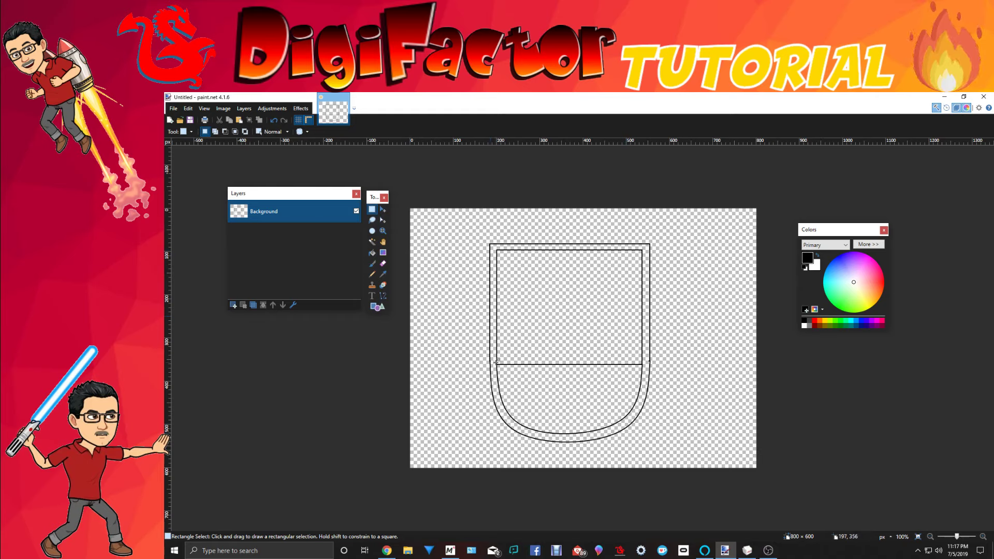
drag(499, 361, 642, 372)
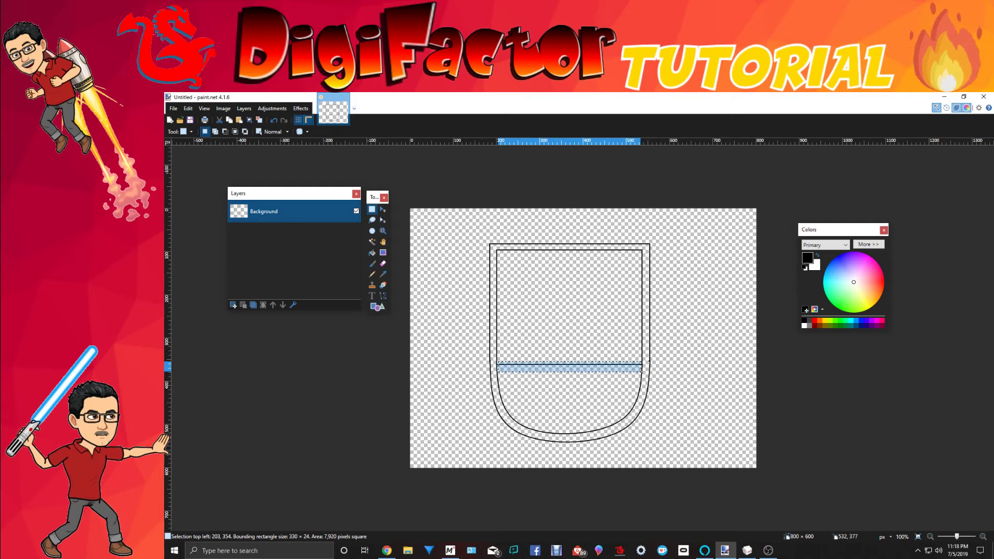
click(219, 120)
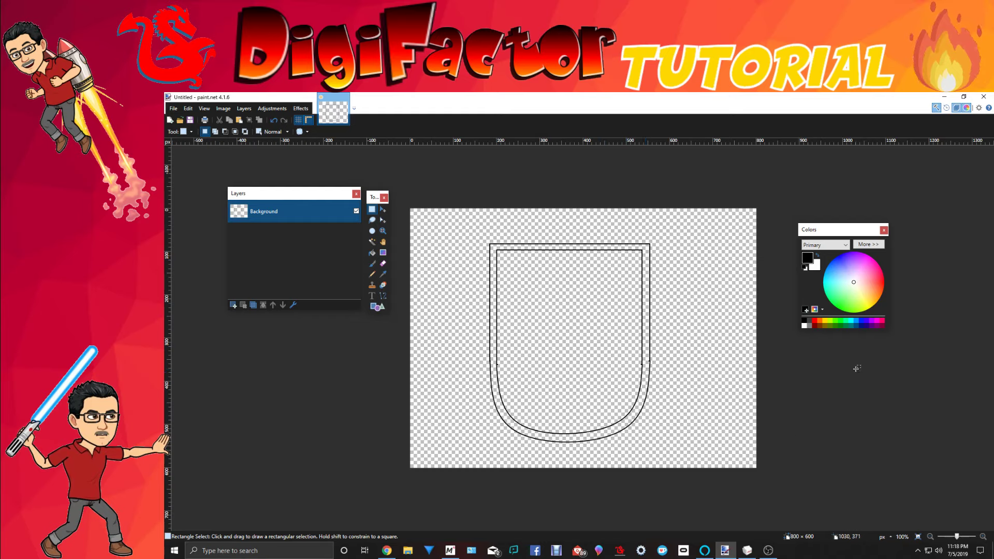
Set the primary colour to brown 7C553A and fill the band between the inner and outer outlines.
click(820, 326)
click(857, 245)
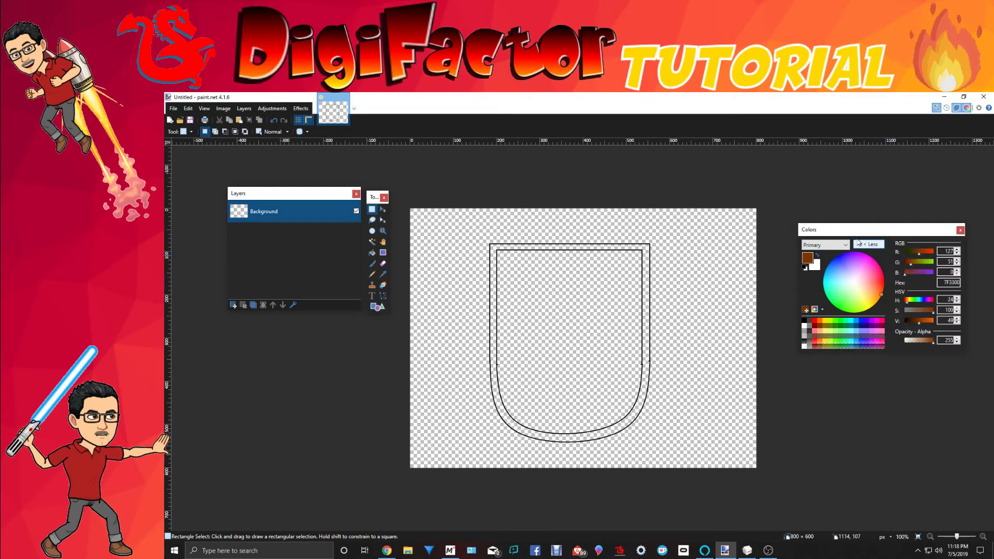
drag(934, 311, 921, 314)
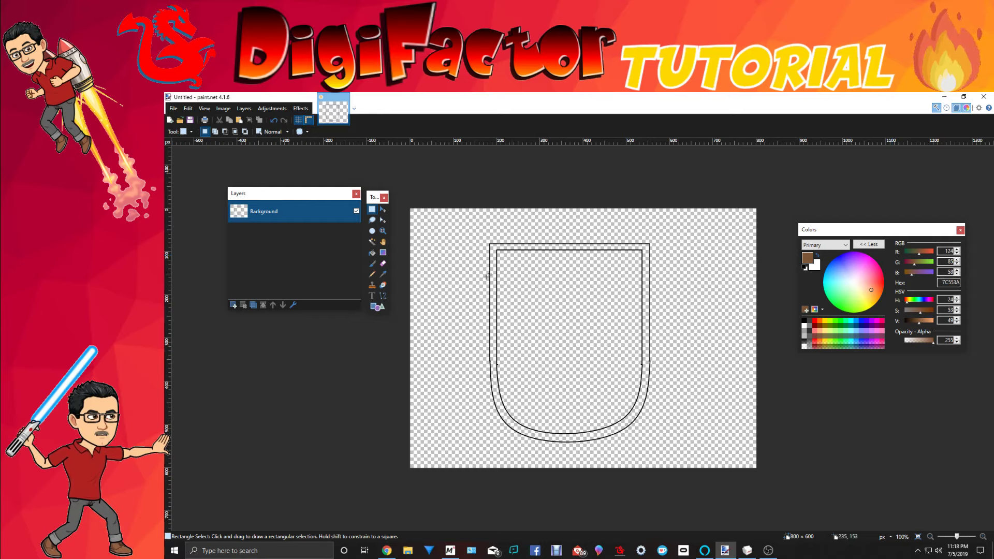
click(372, 253)
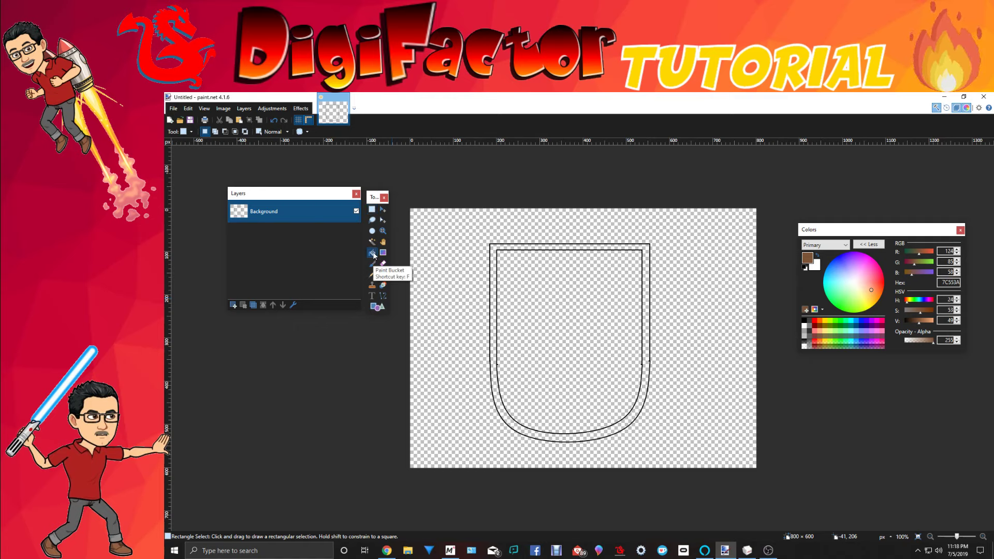
click(643, 299)
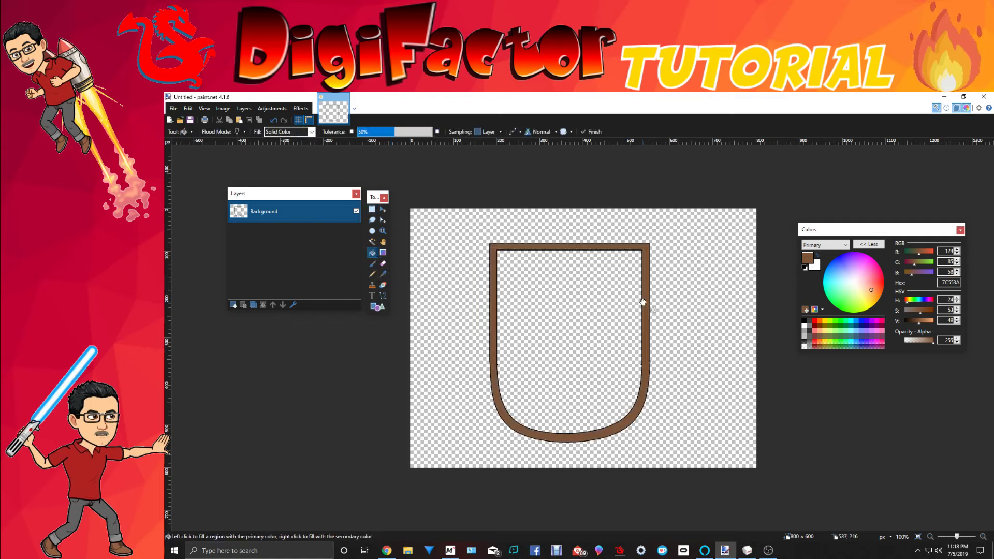
Change the primary colour to the lighter brown AF7752 and draw straight highlight lines along the frame's top band.
click(775, 217)
drag(920, 322, 926, 323)
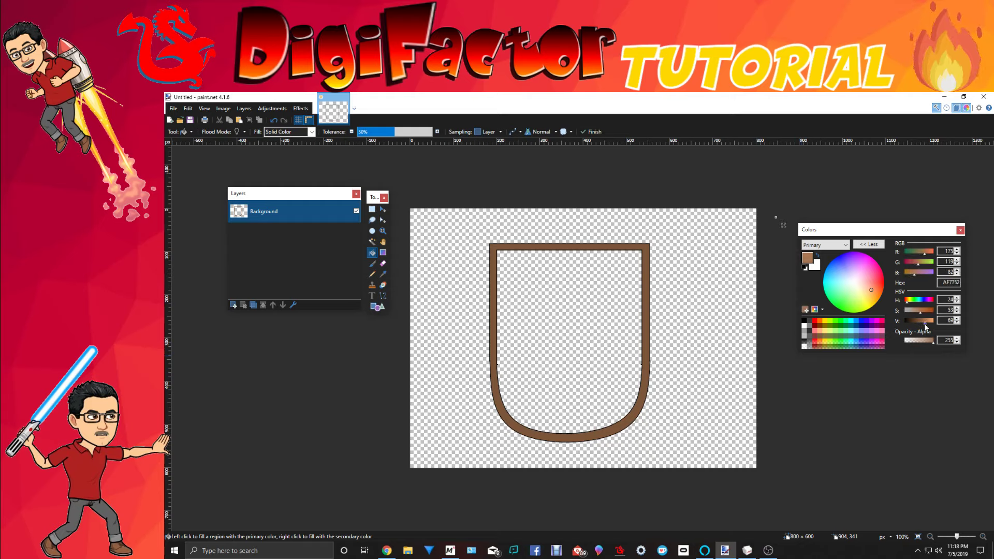
click(383, 297)
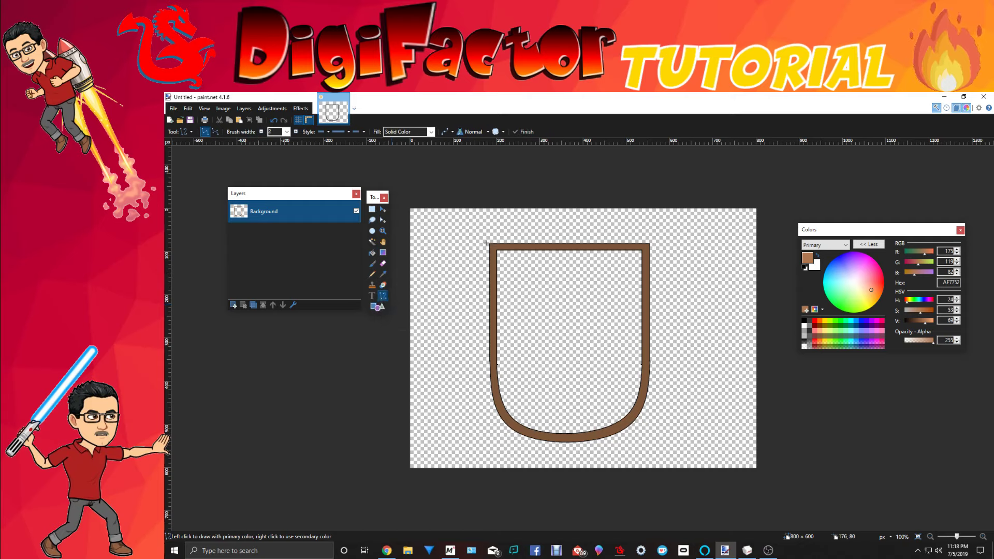
drag(492, 245, 648, 246)
click(663, 238)
drag(496, 248, 646, 249)
key(Return)
Draw a straight lighter-brown highlight line across the frame's top band with the Line/Curve tool.
drag(492, 246, 648, 246)
Try to bend the top-band line down to follow the frame's rounded bottom, then undo the bends and finish the line.
drag(544, 245, 510, 418)
drag(591, 245, 623, 421)
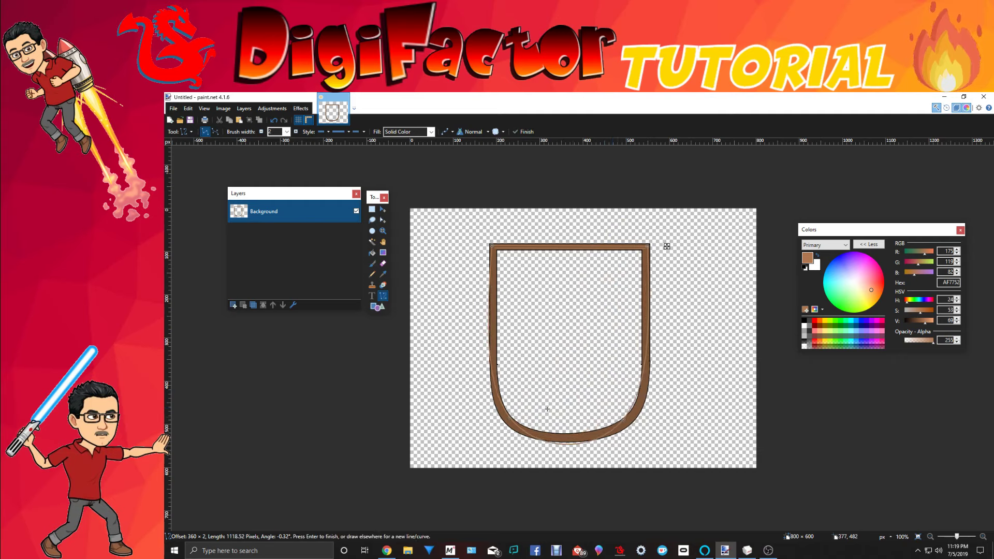
drag(509, 415, 520, 418)
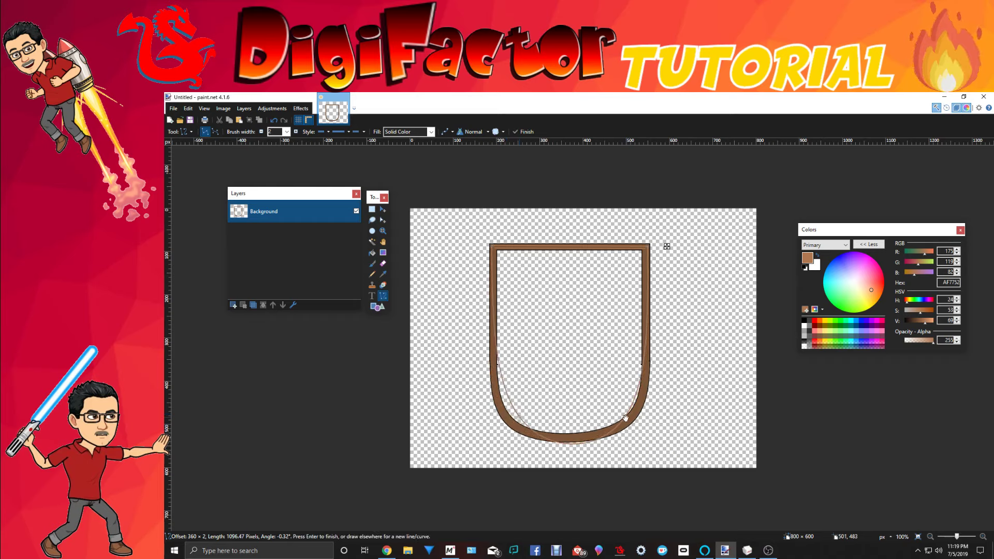
mouse_move(624, 418)
mouse_down()
mouse_move(637, 415)
mouse_move(628, 413)
mouse_up()
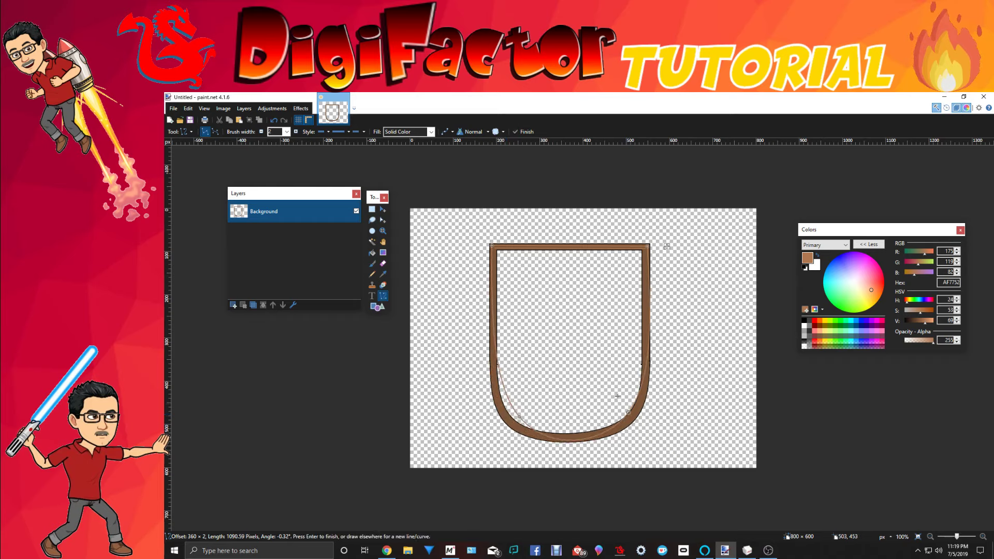
click(274, 122)
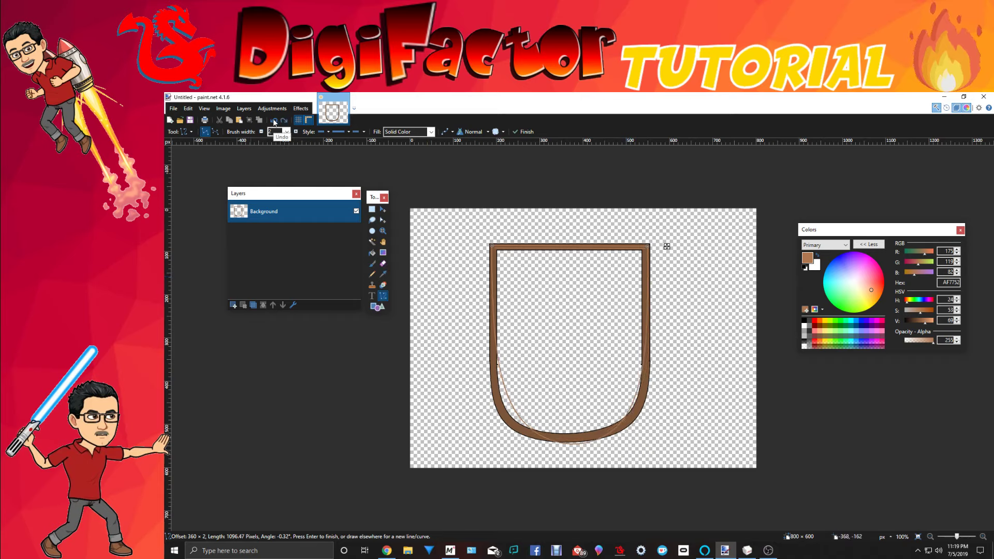
click(274, 121)
click(275, 121)
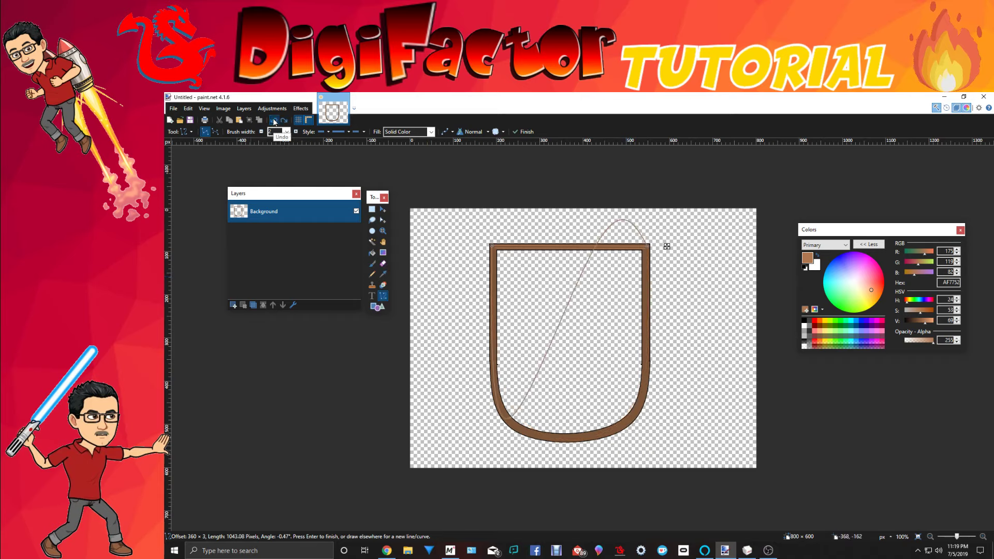
click(274, 121)
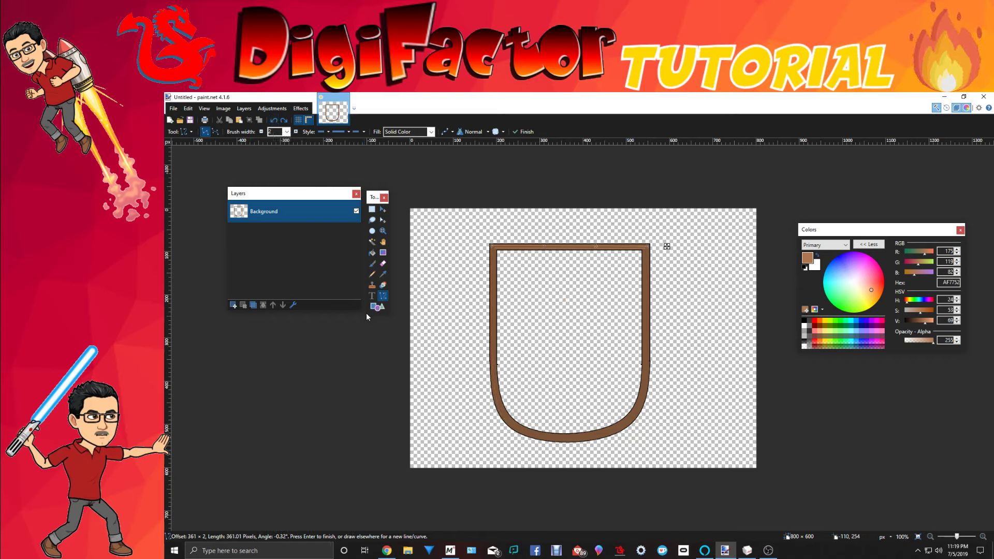
key(Return)
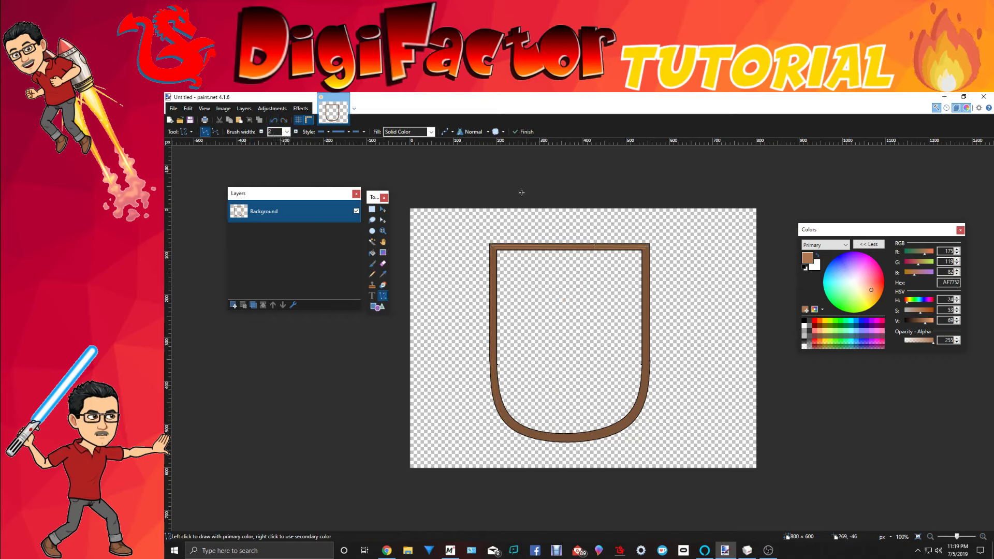
Draw two straight vertical highlight lines along each of the frame's side bands, from the top corners to where the bottom curve starts.
mouse_move(491, 245)
mouse_down()
mouse_move(495, 402)
mouse_move(492, 384)
mouse_up()
key(Return)
drag(496, 248, 495, 383)
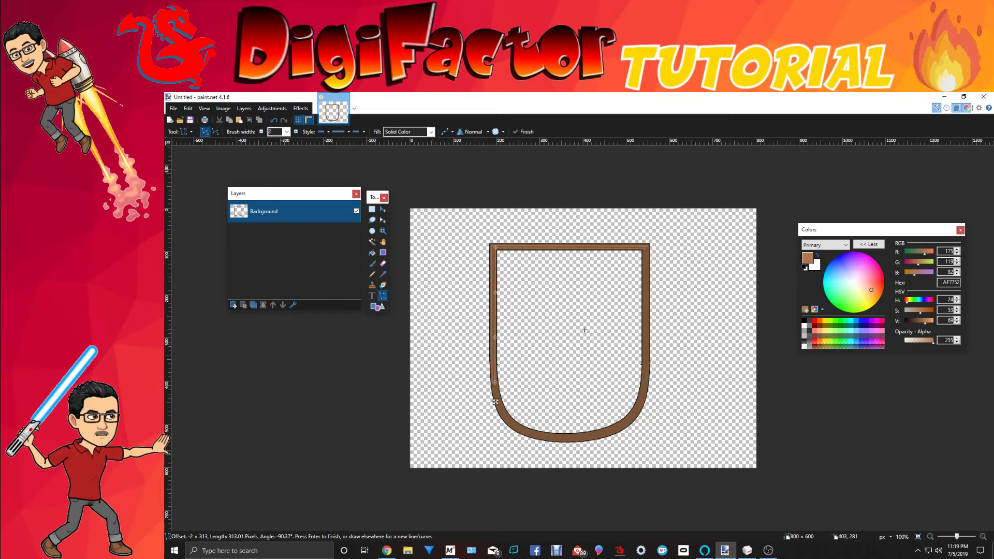
drag(645, 247, 643, 383)
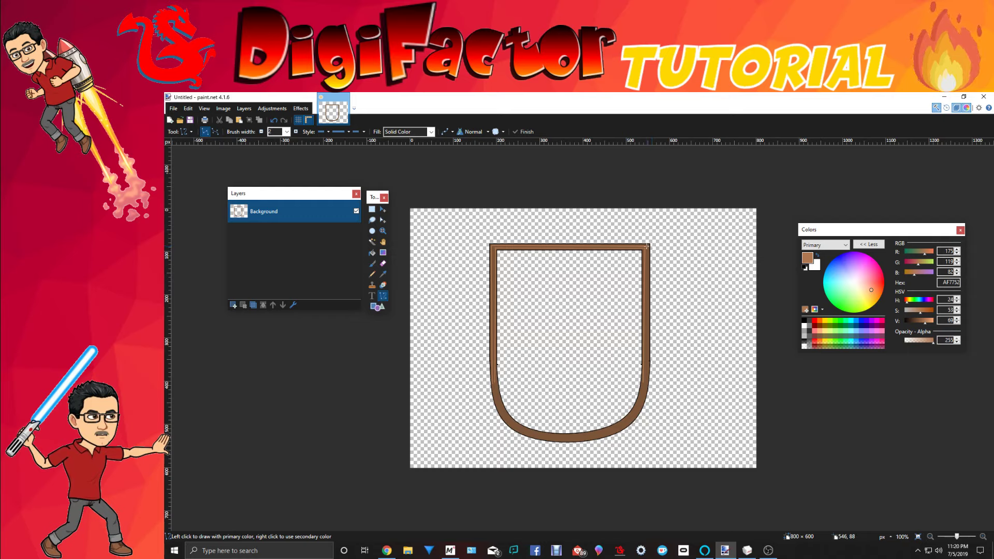
drag(647, 246, 647, 384)
Draw a line between the outer side highlights and bend it into a curve following the outer edge of the rounded bottom band.
drag(492, 382, 647, 383)
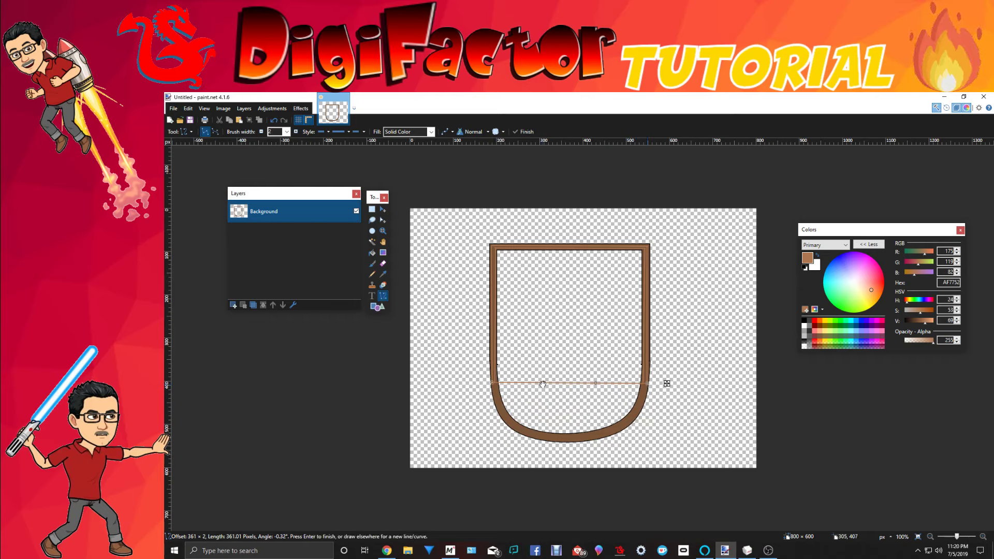
drag(542, 384, 524, 428)
drag(596, 383, 612, 431)
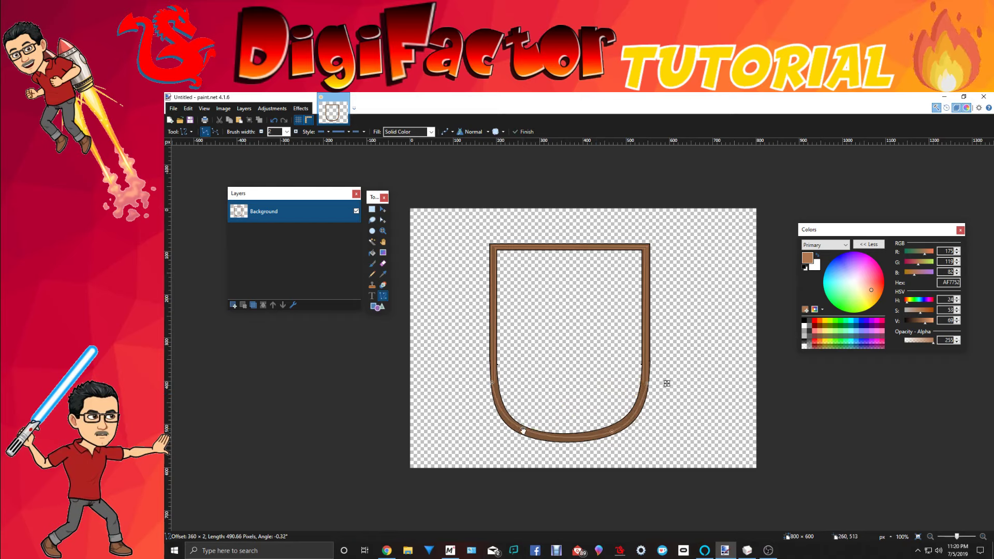
drag(524, 432, 523, 432)
drag(611, 433, 614, 433)
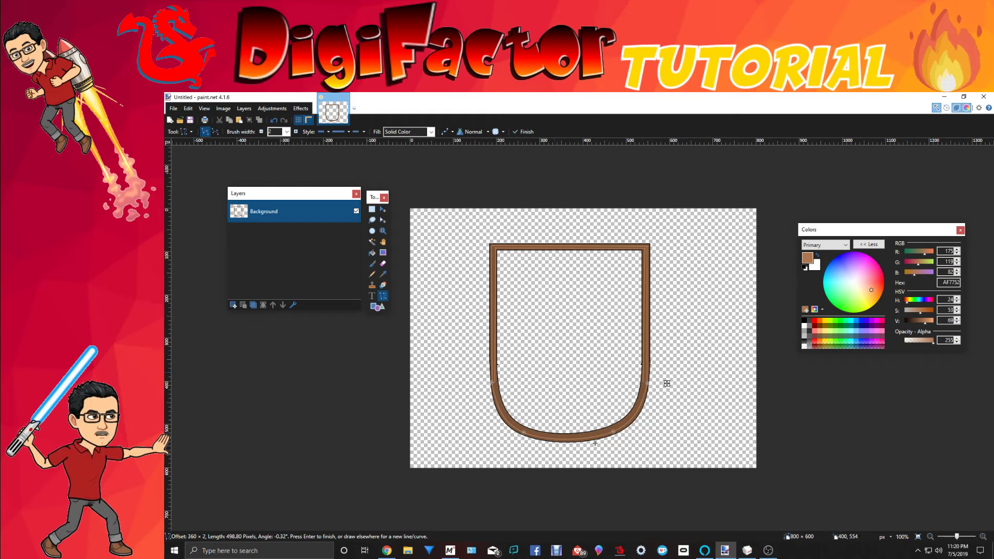
key(Return)
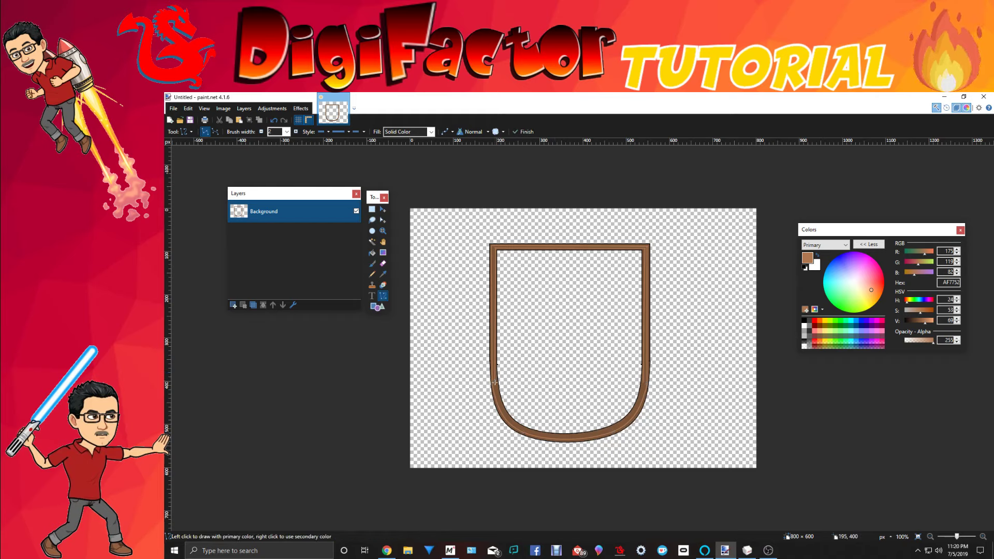
Draw a line between the inner side highlights and bend it into a second curve along the inner edge of the rounded bottom band.
drag(495, 383, 641, 382)
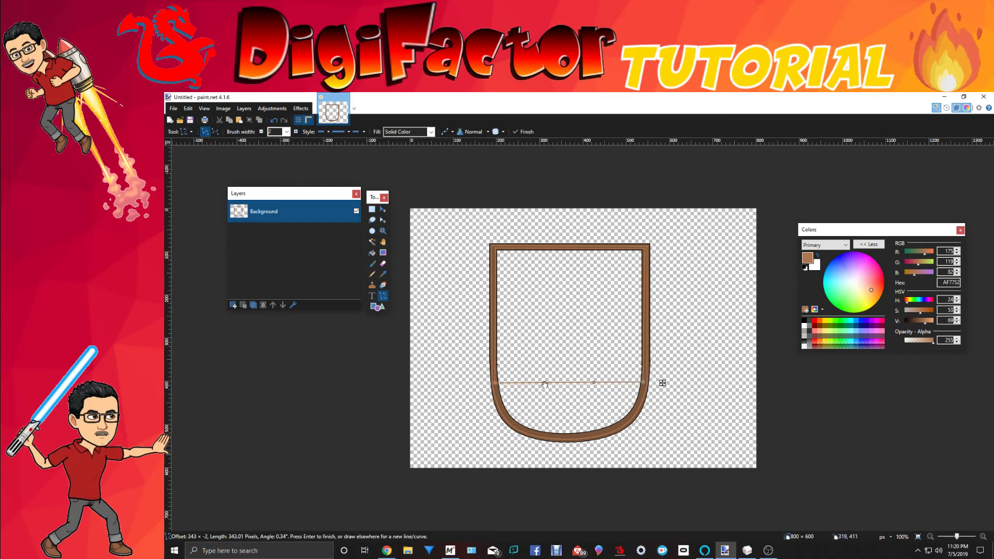
drag(545, 385, 533, 428)
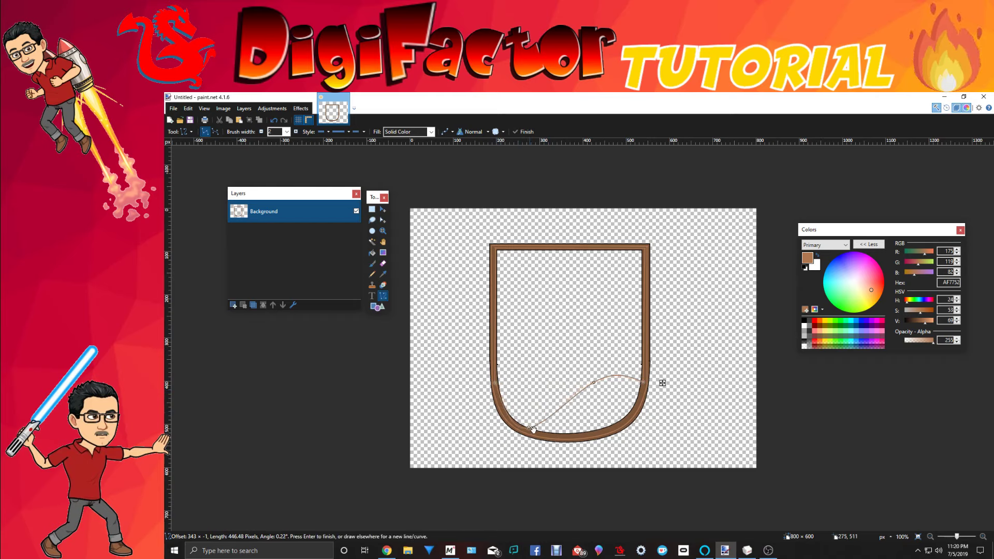
drag(595, 388, 616, 430)
drag(530, 430, 529, 432)
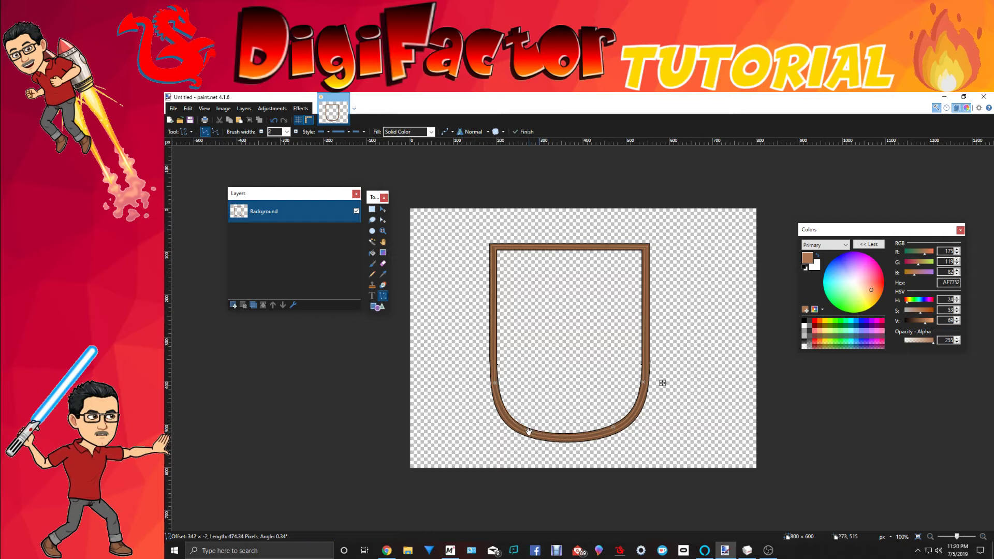
click(774, 355)
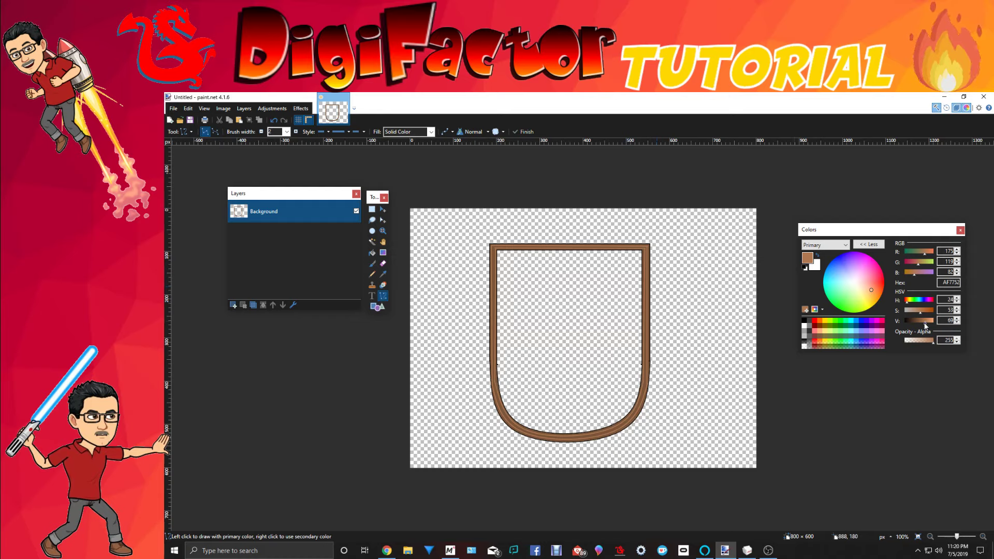
Darken the primary colour to brown 493222 and fill the transparent interior of the shield frame.
drag(925, 323, 913, 325)
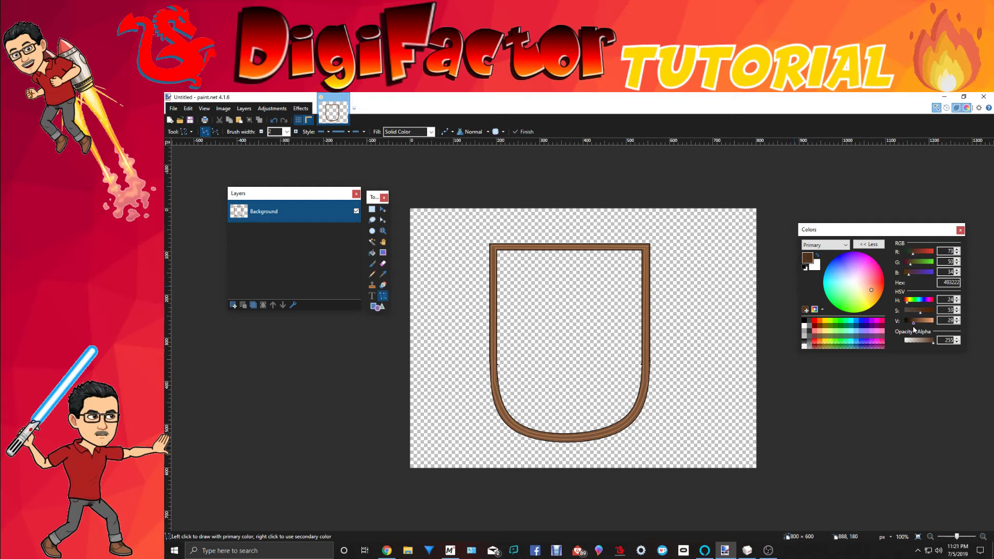
click(371, 252)
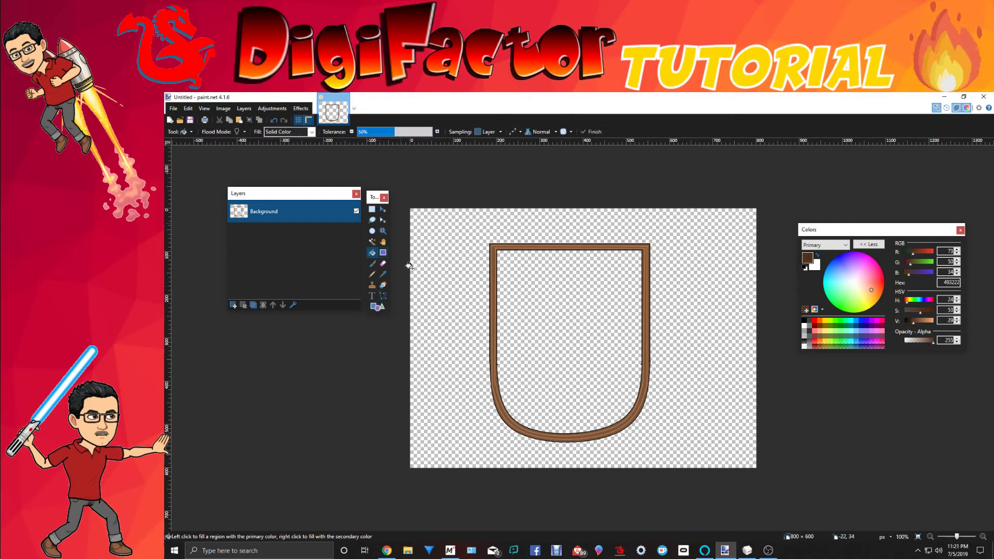
click(510, 270)
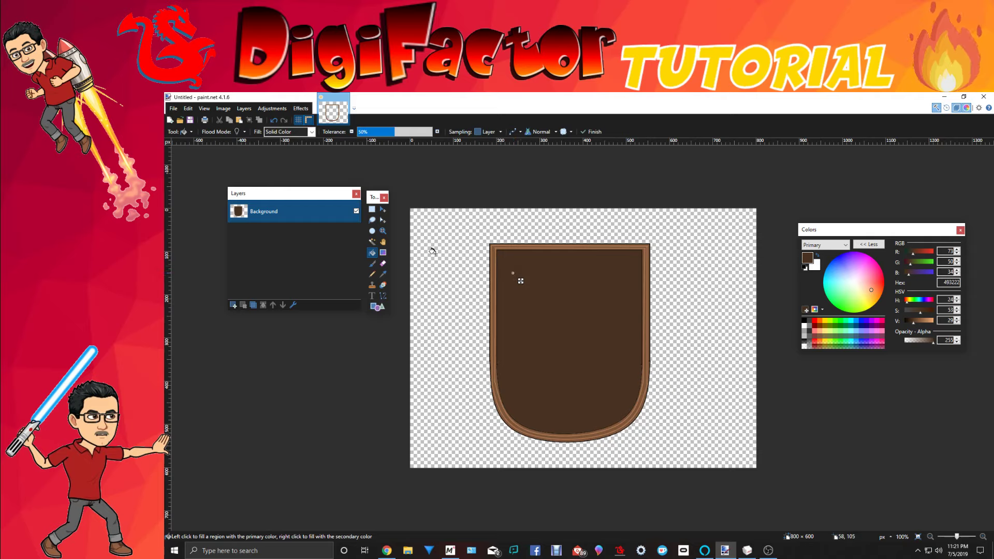
Copy a rectangular selection around the whole shield and paste it into a new 428 × 481 pixel image.
click(372, 209)
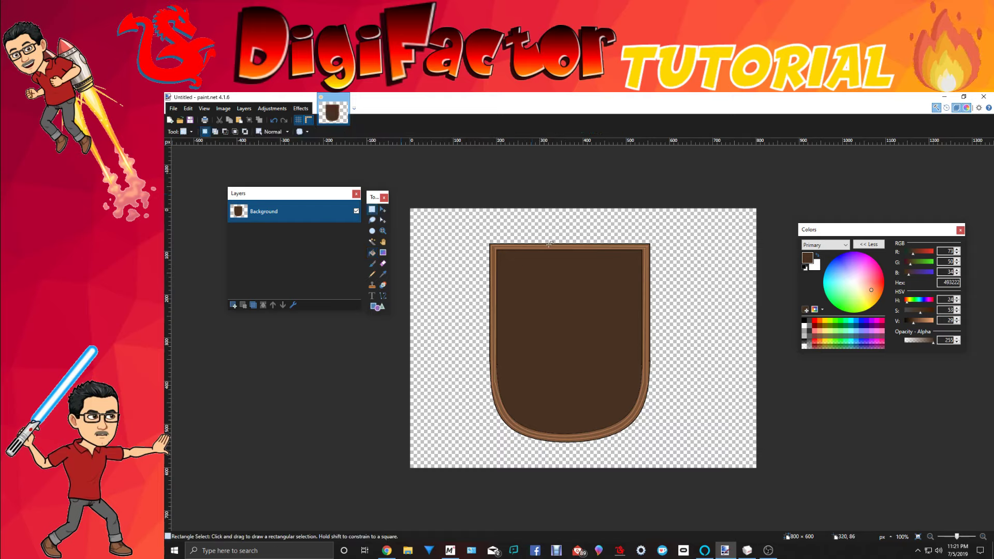
drag(480, 239, 670, 453)
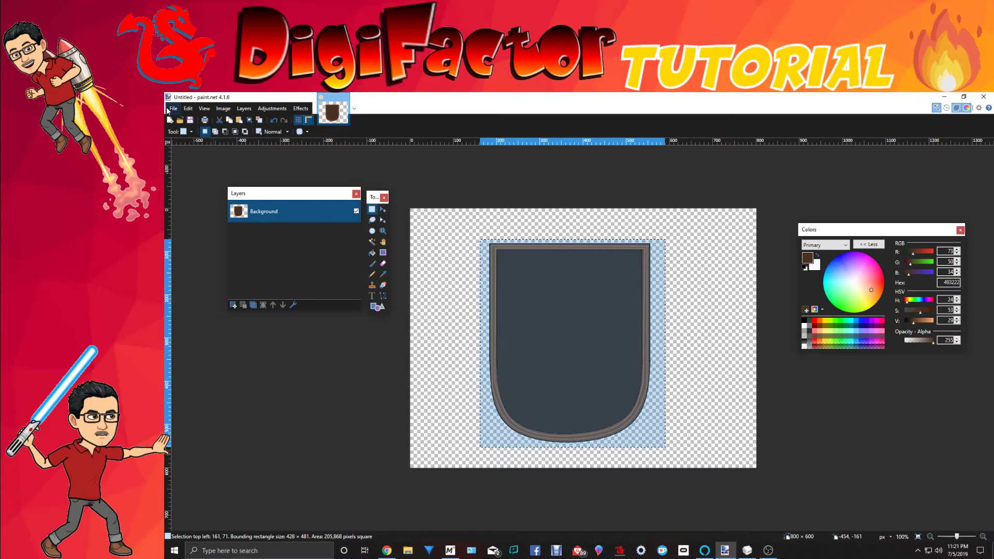
click(168, 109)
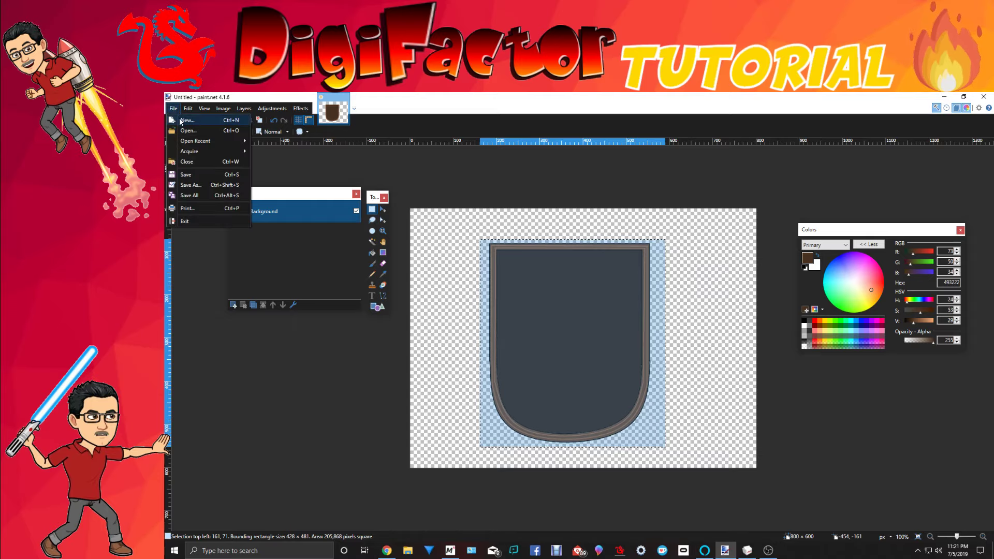
click(185, 120)
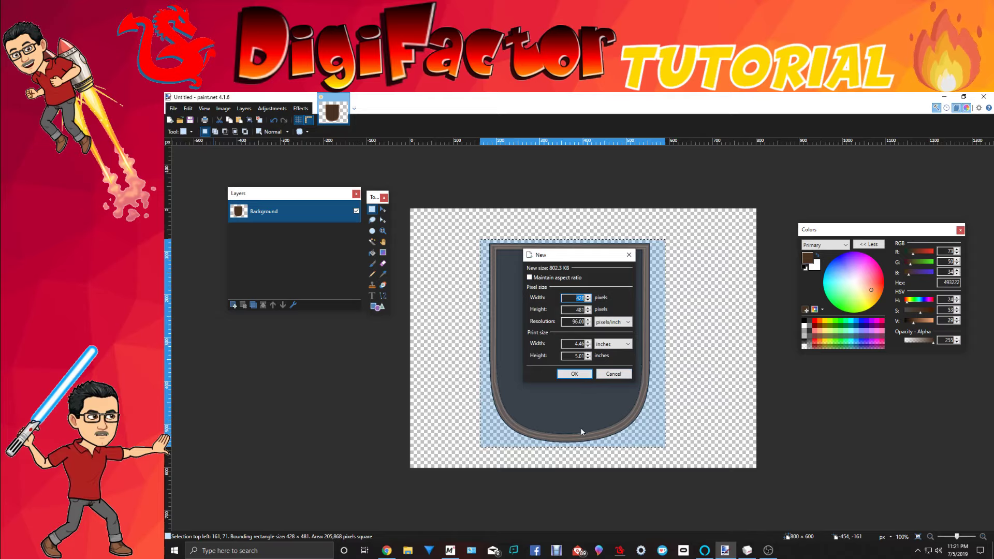
click(584, 375)
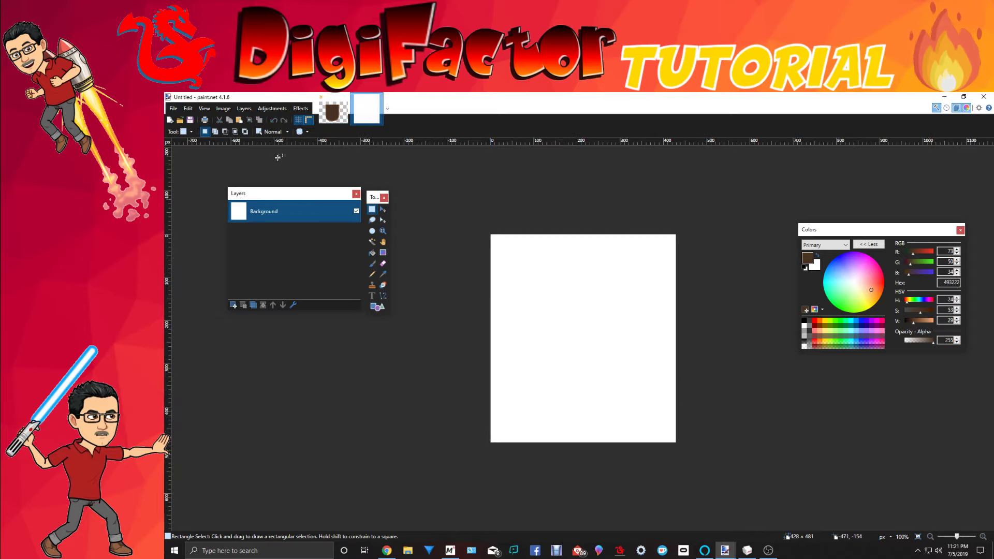
click(240, 120)
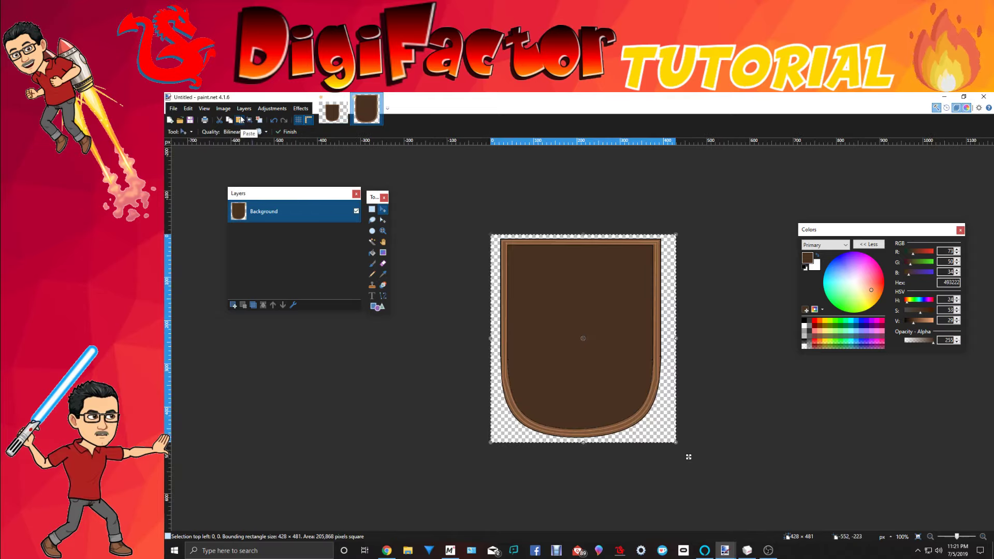
Save the new image as Stage in PNG format in the Tutorial folder, keeping the default save configuration.
click(173, 109)
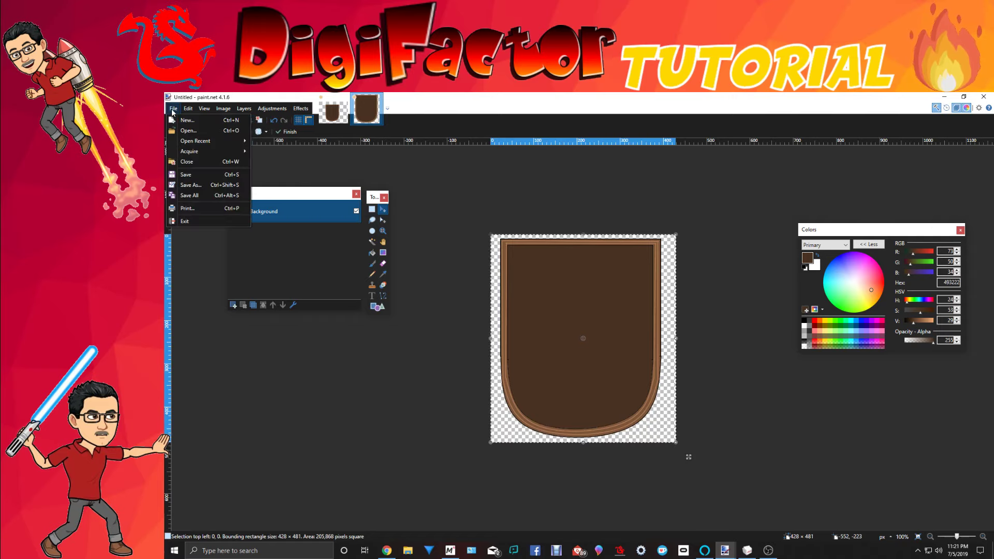
click(190, 184)
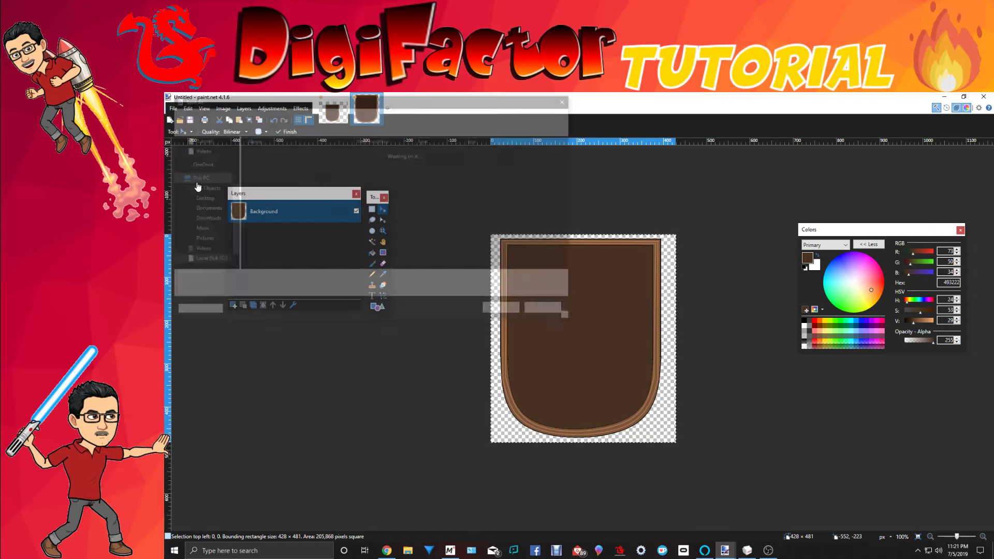
drag(394, 100, 560, 135)
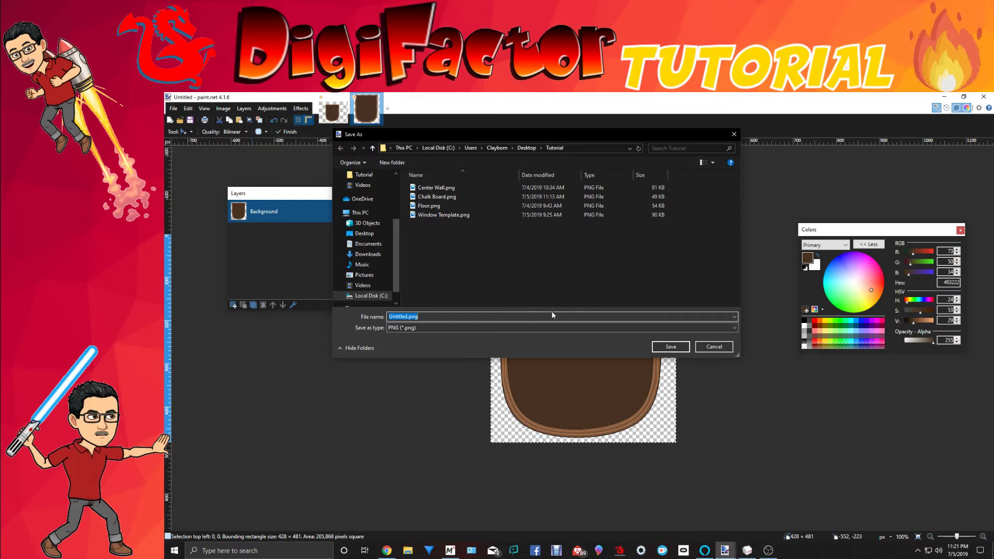
key(BackSpace)
text(Stage)
click(671, 347)
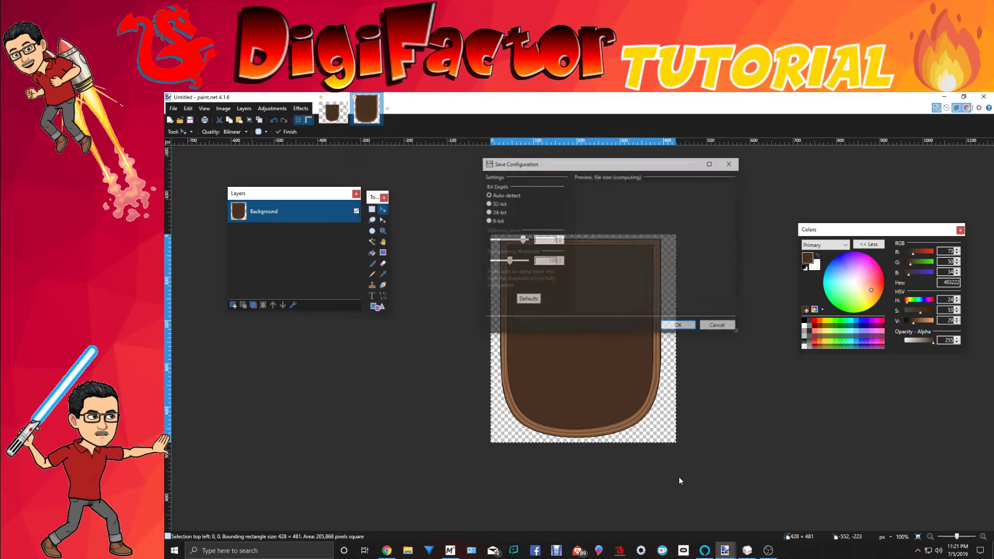
click(692, 327)
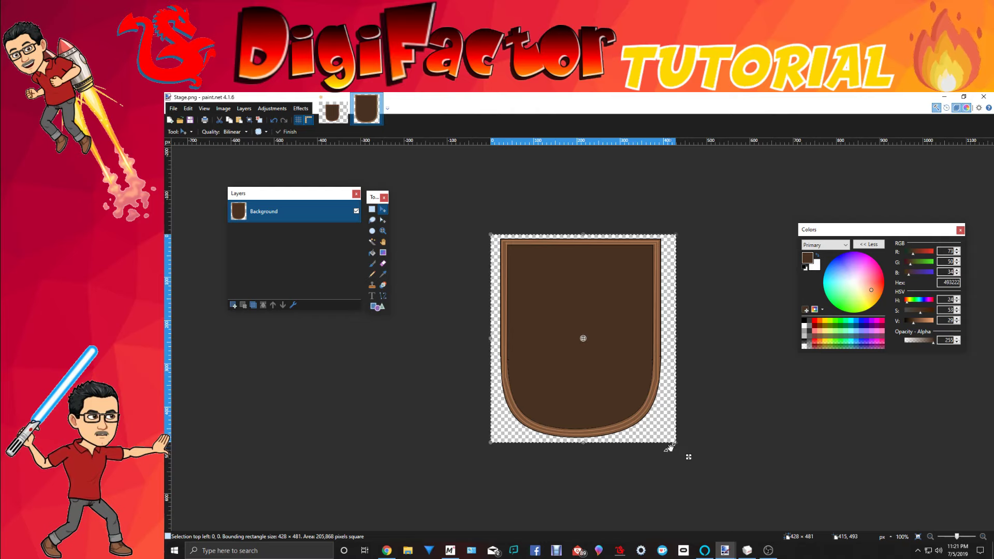
Switch to MilkShape 3D and choose Stage.png from the Tutorial folder as the top view's background image.
click(944, 96)
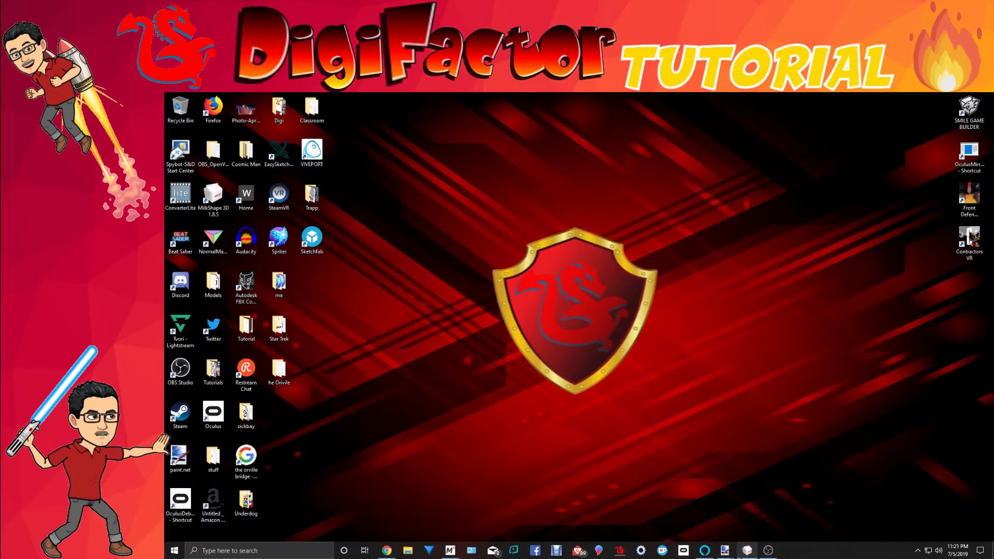
click(747, 550)
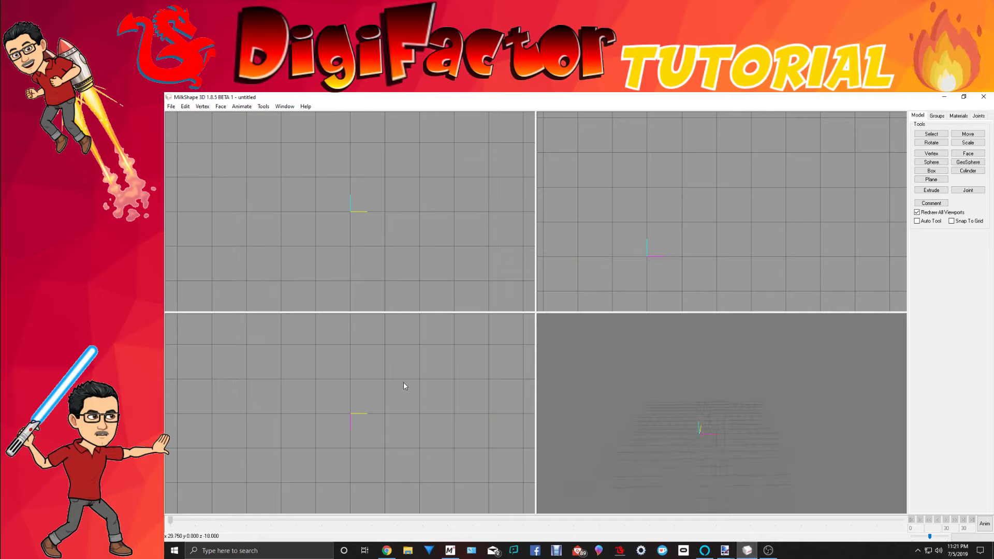
middle_drag(413, 382, 401, 391)
middle_drag(330, 362, 334, 399)
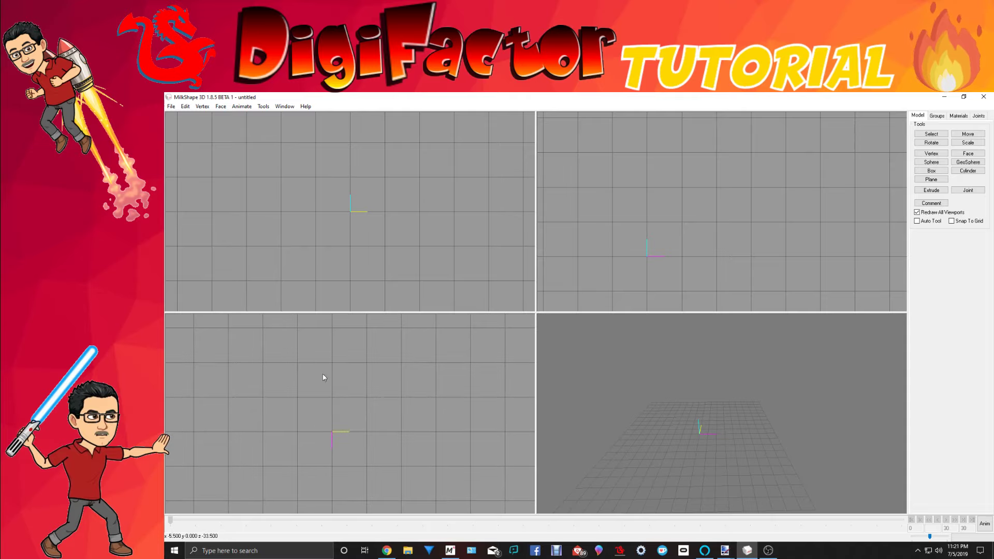
right_click(382, 419)
click(437, 379)
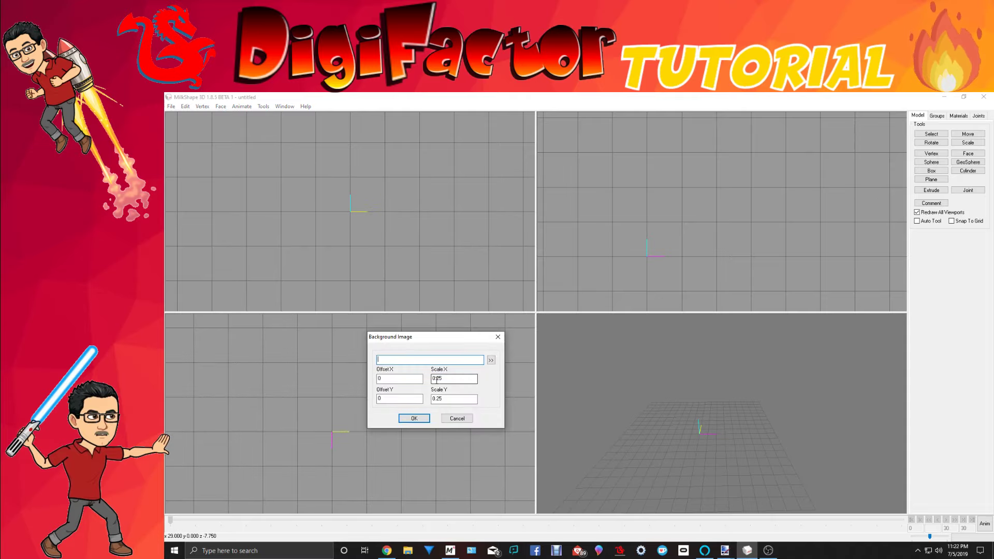
click(491, 360)
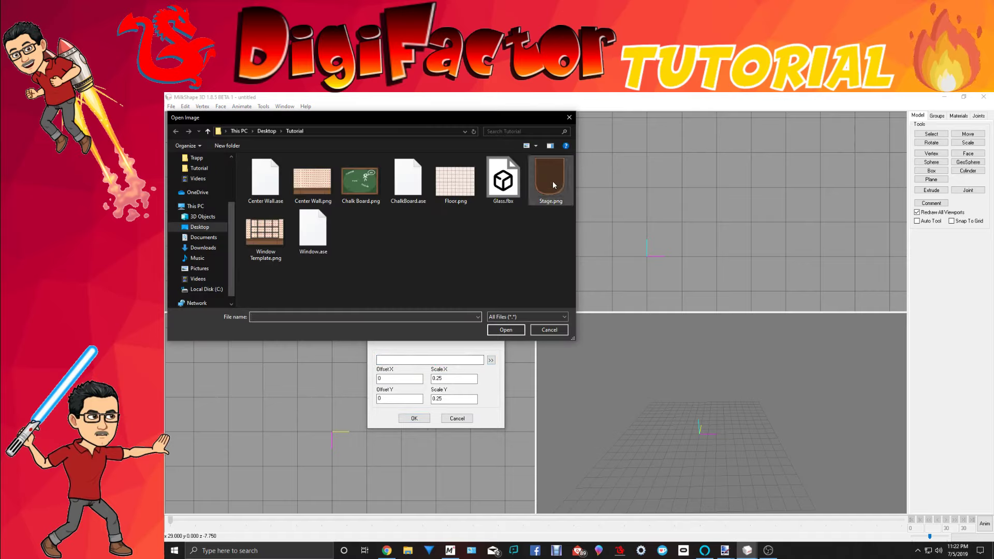
click(551, 181)
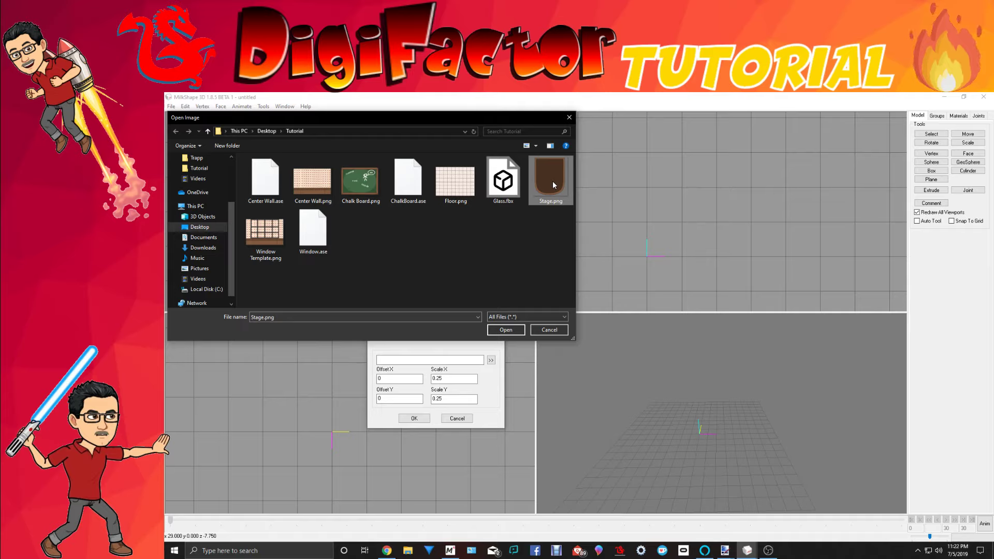
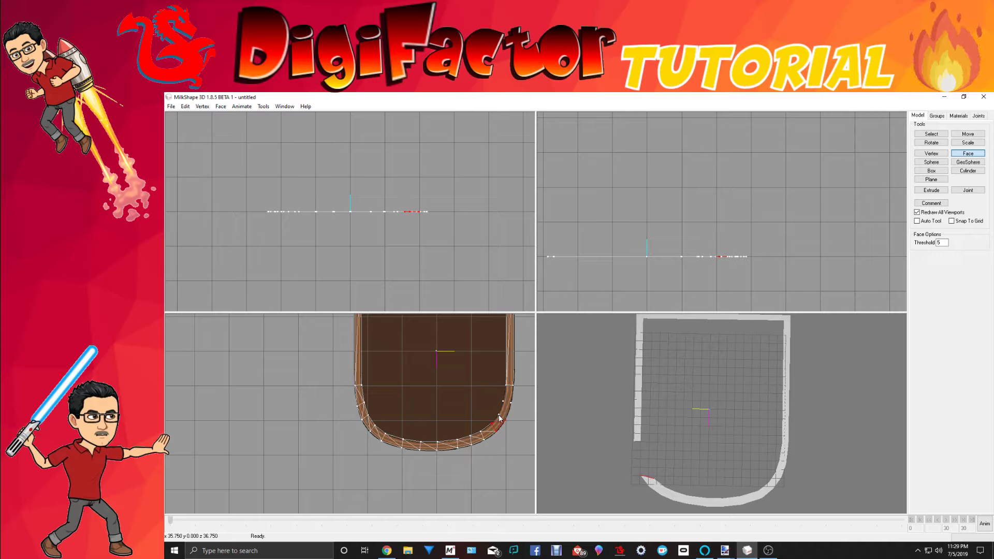
Close the gap in the shield border's lower-right curve with triangular faces up to the straight right side.
click(500, 419)
click(499, 417)
click(504, 406)
click(504, 406)
click(513, 385)
click(502, 401)
click(504, 406)
click(503, 406)
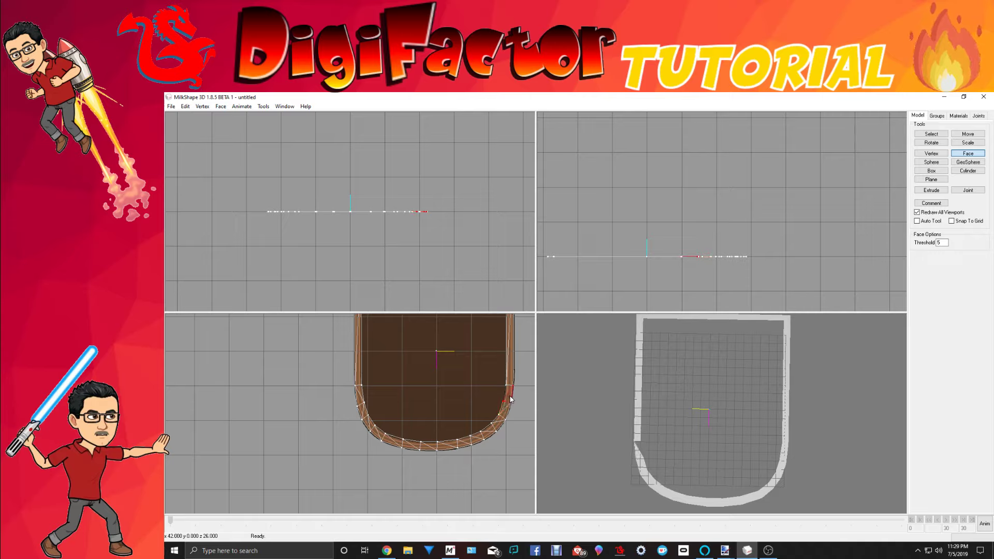
click(512, 391)
click(504, 405)
click(506, 387)
drag(831, 401, 751, 388)
Create interior faces from the centre vertex across the two upper inner corners and down the straight left inner edge.
ctrl+drag(382, 393, 388, 470)
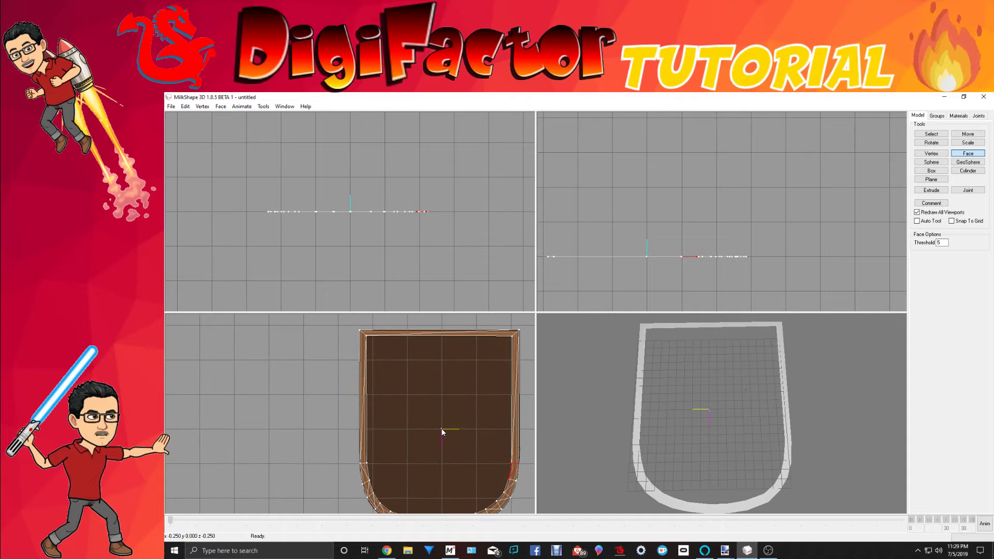
click(367, 338)
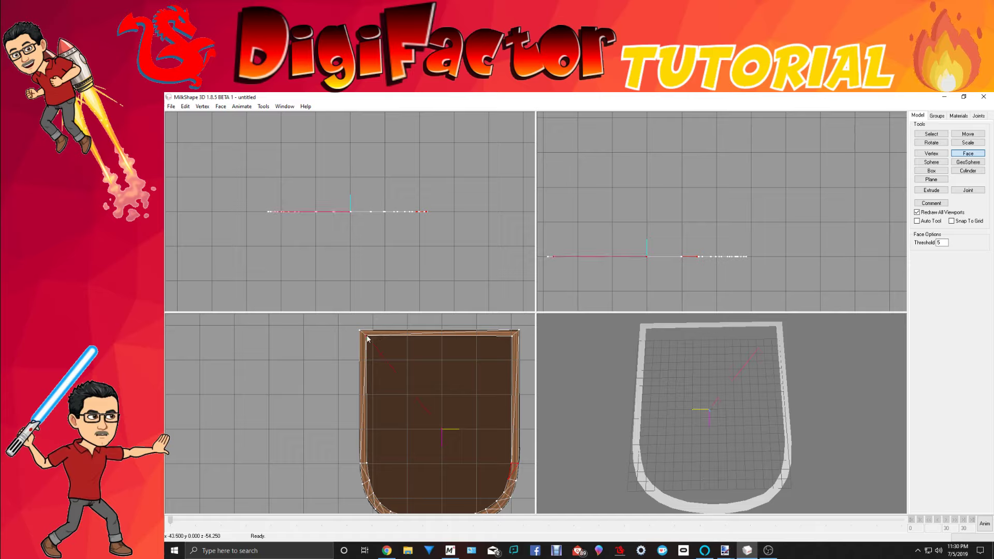
click(513, 339)
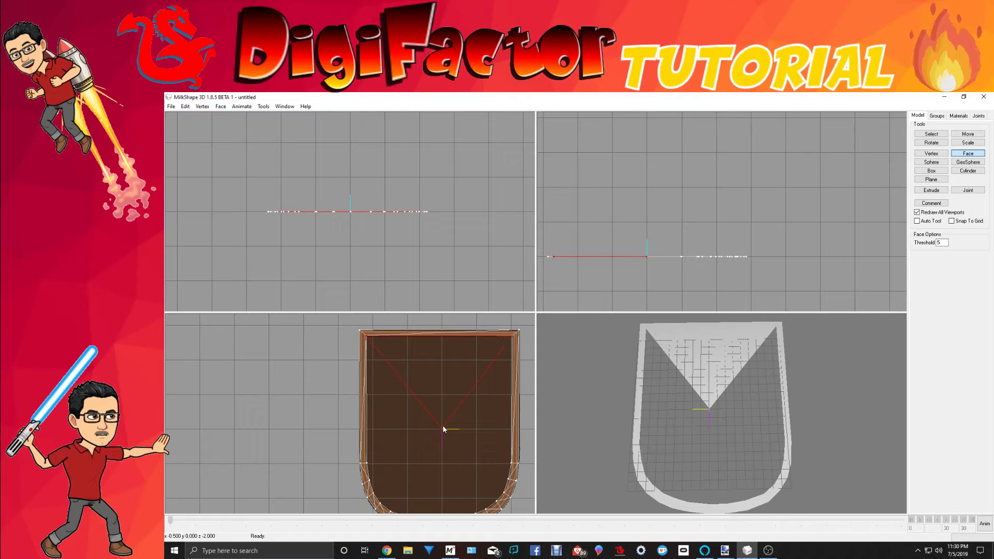
right_drag(441, 426, 456, 381)
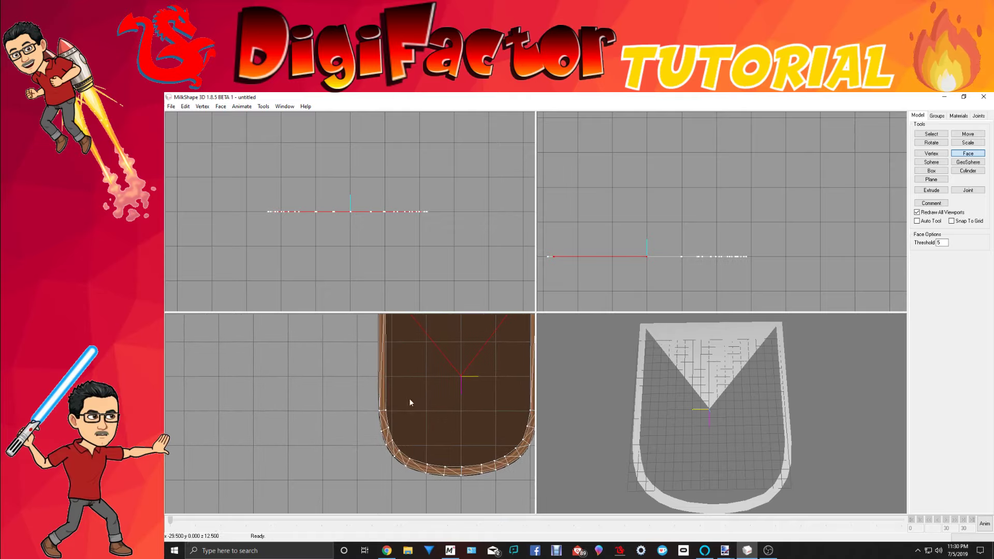
click(386, 409)
right_drag(387, 410, 419, 354)
click(407, 357)
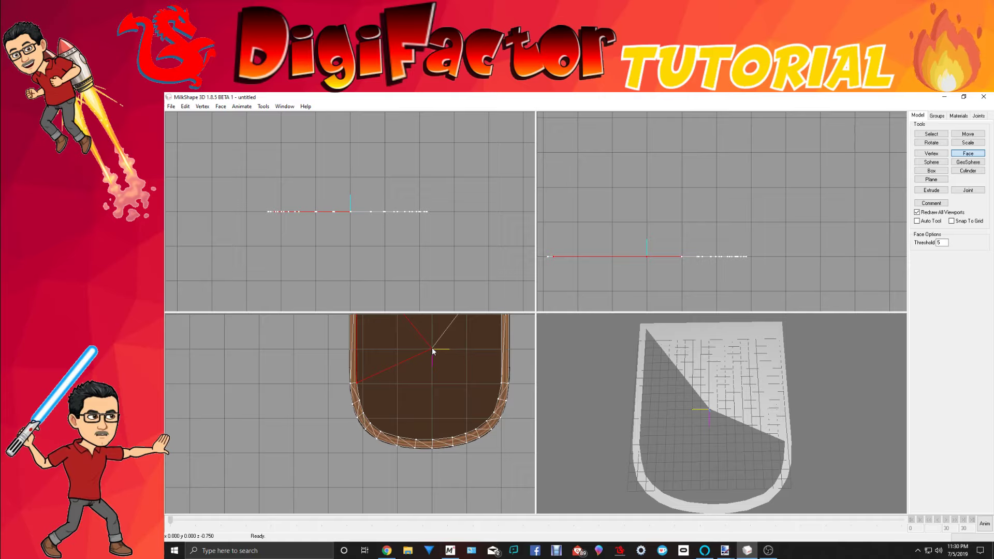
Fan triangular faces from the centre vertex along the inner border's lower-left curve to the bottom middle vertex.
click(360, 399)
click(505, 352)
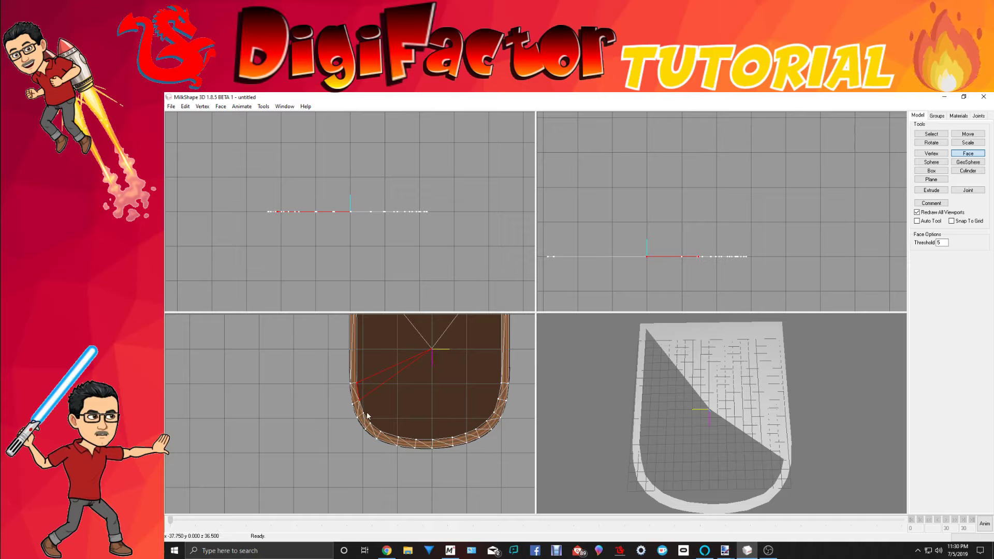
click(358, 400)
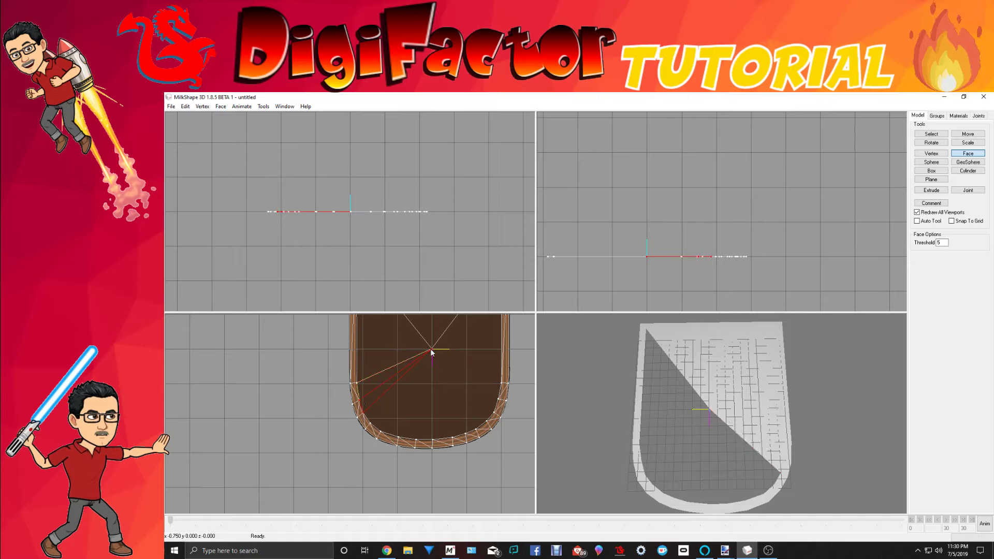
click(365, 413)
click(364, 413)
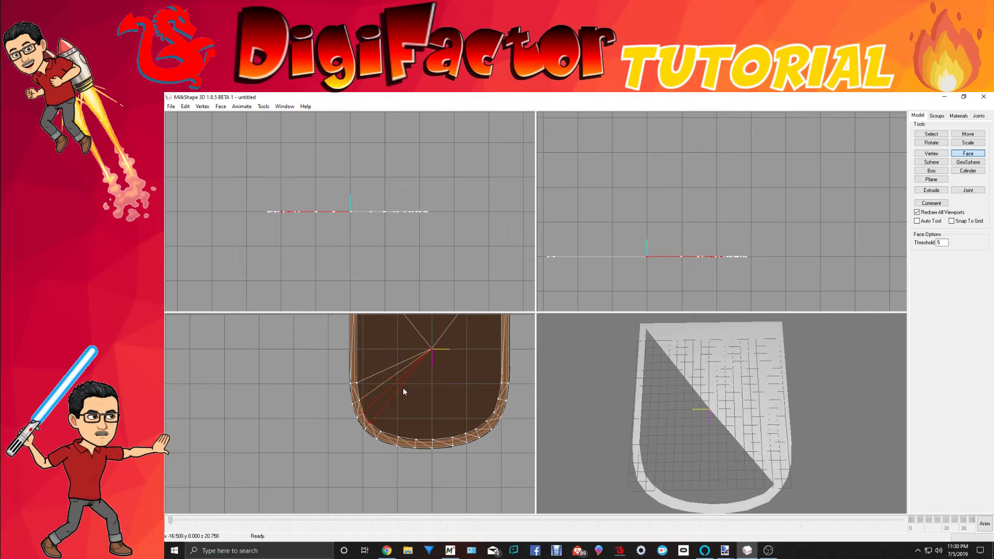
click(369, 425)
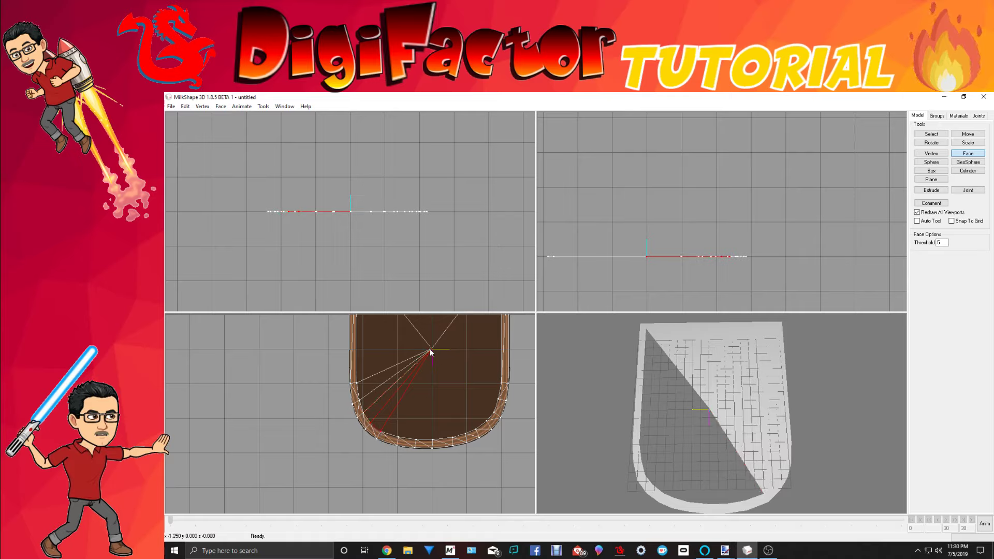
click(399, 440)
click(381, 433)
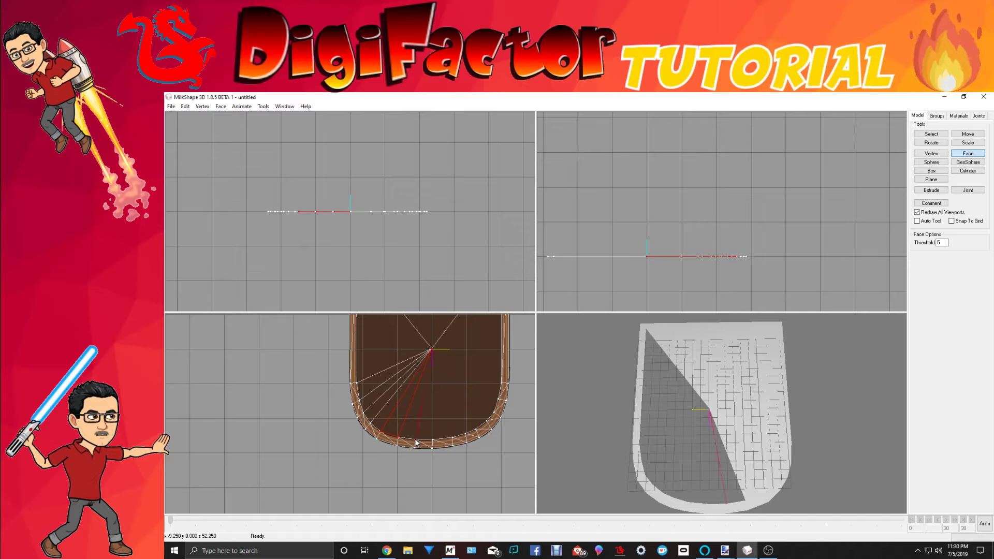
click(399, 439)
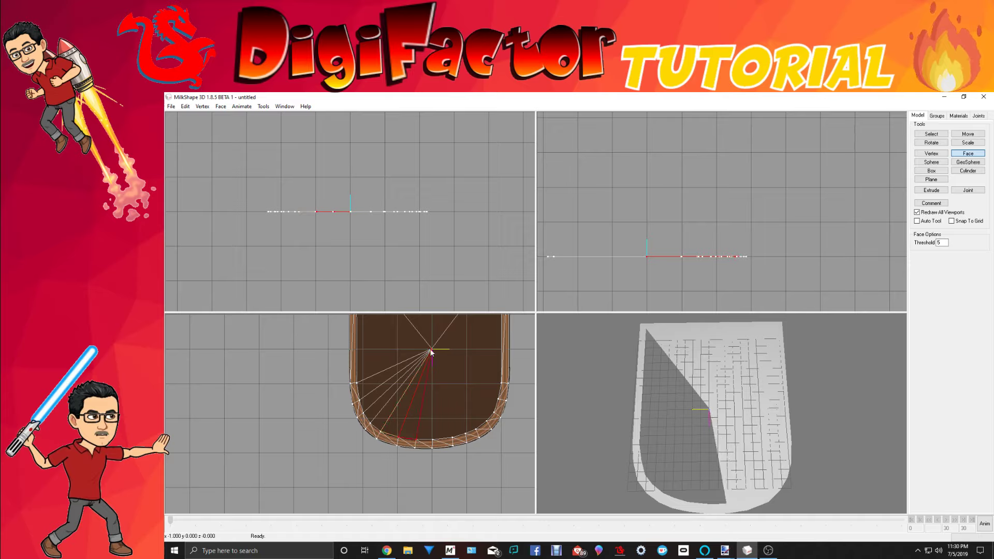
click(432, 444)
click(417, 443)
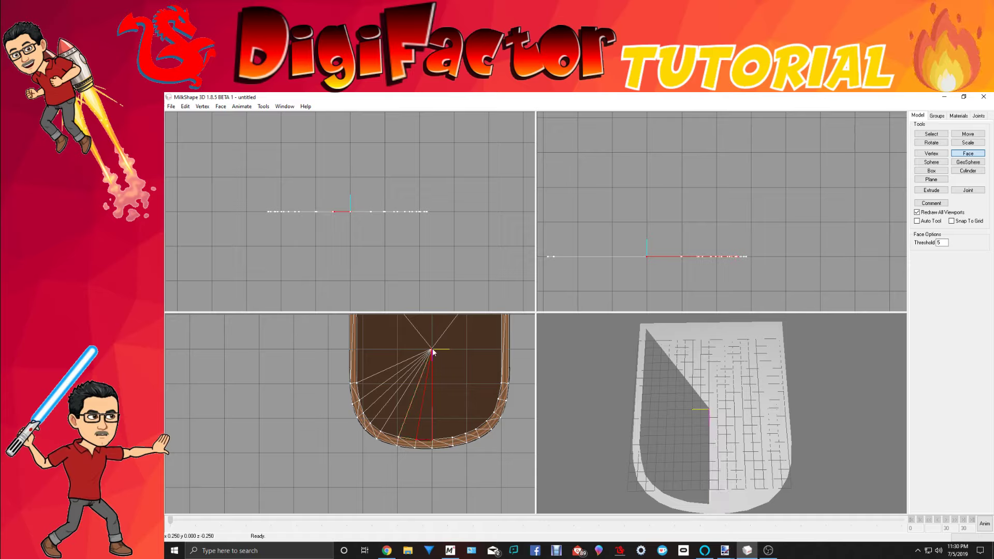
Continue the triangle fan from the bottom middle vertex along the lower-right inner curve to the straight right edge.
click(452, 435)
click(433, 440)
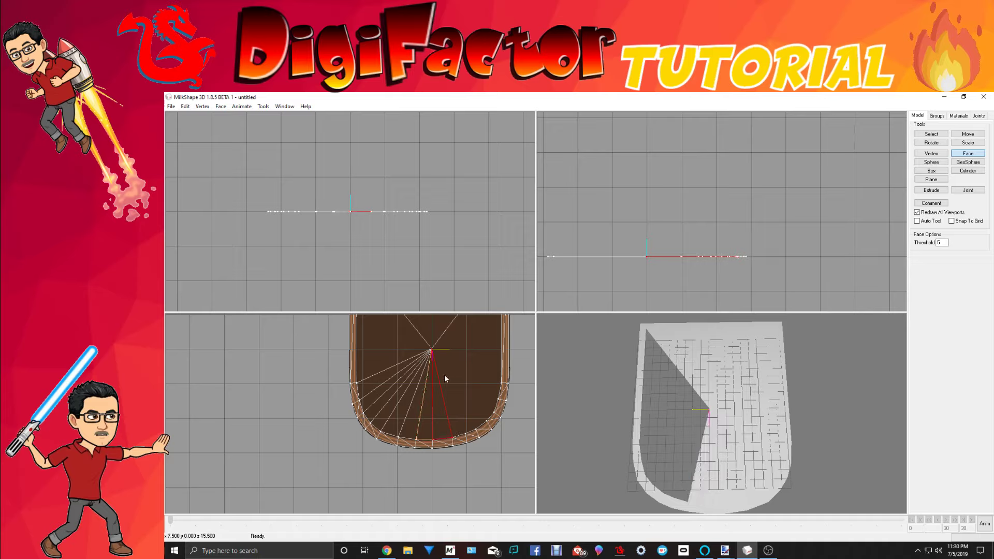
click(453, 441)
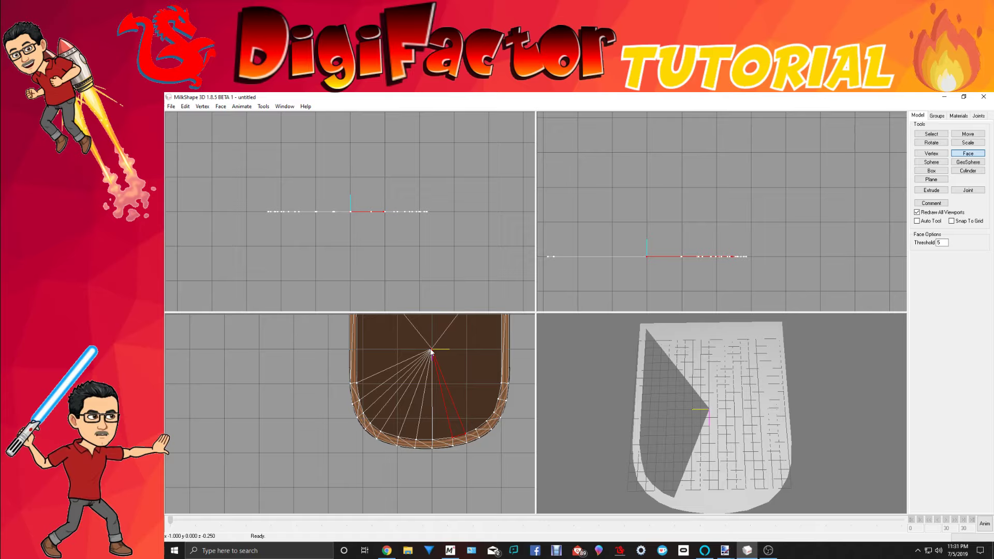
click(470, 435)
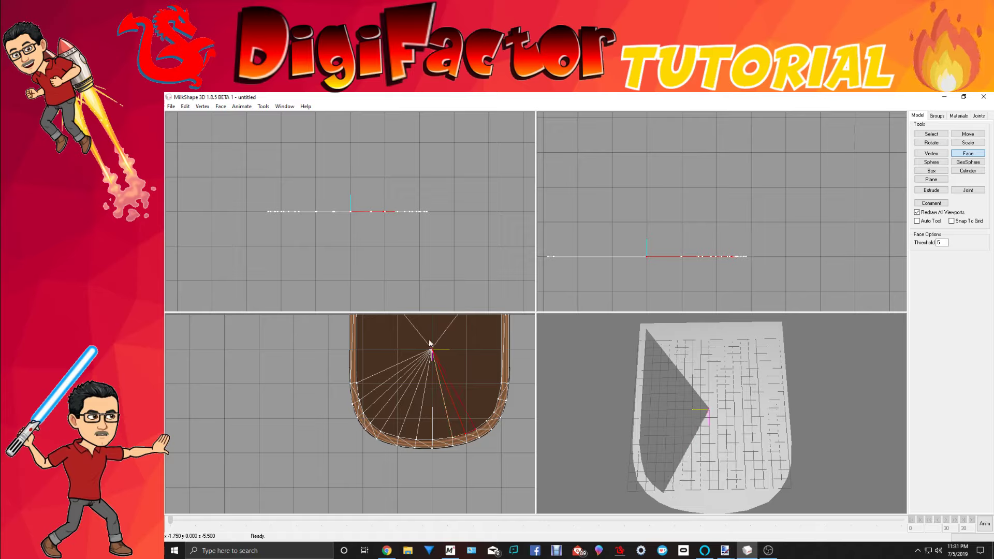
click(477, 431)
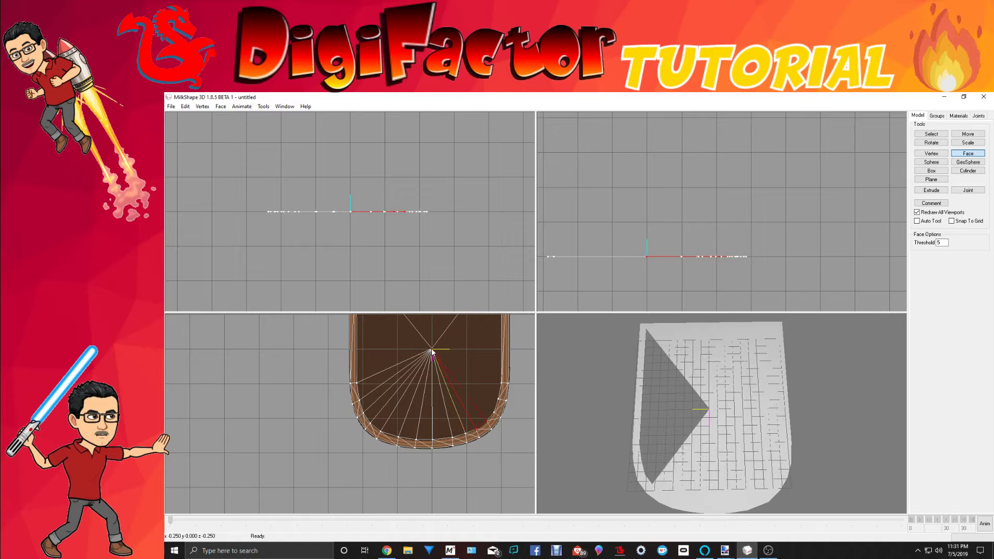
click(487, 424)
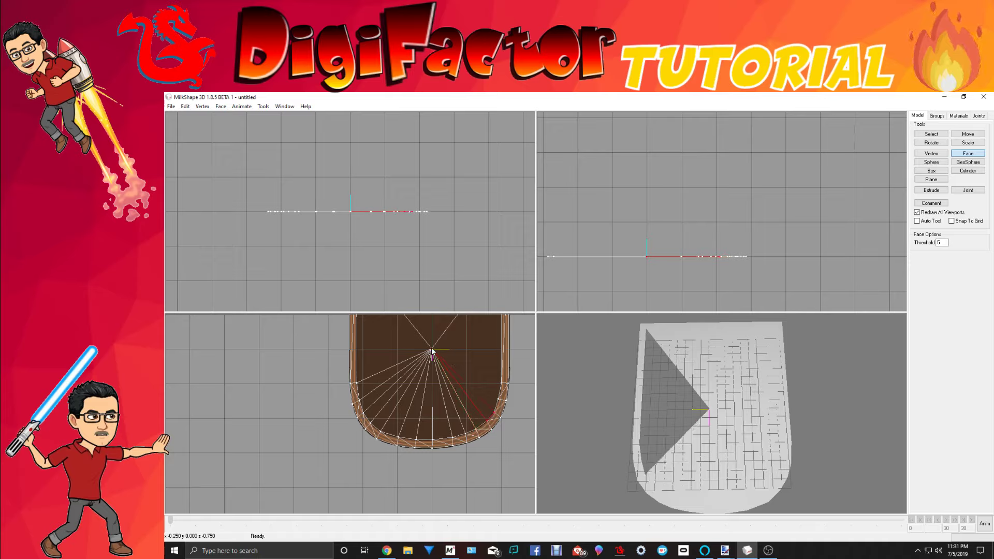
click(499, 401)
click(495, 413)
ctrl+drag(430, 357, 414, 383)
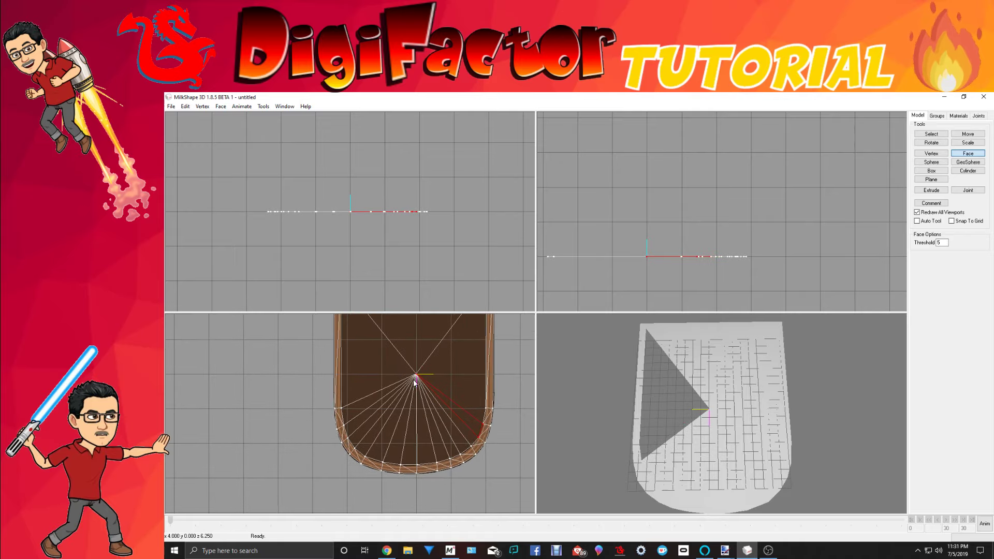
click(488, 412)
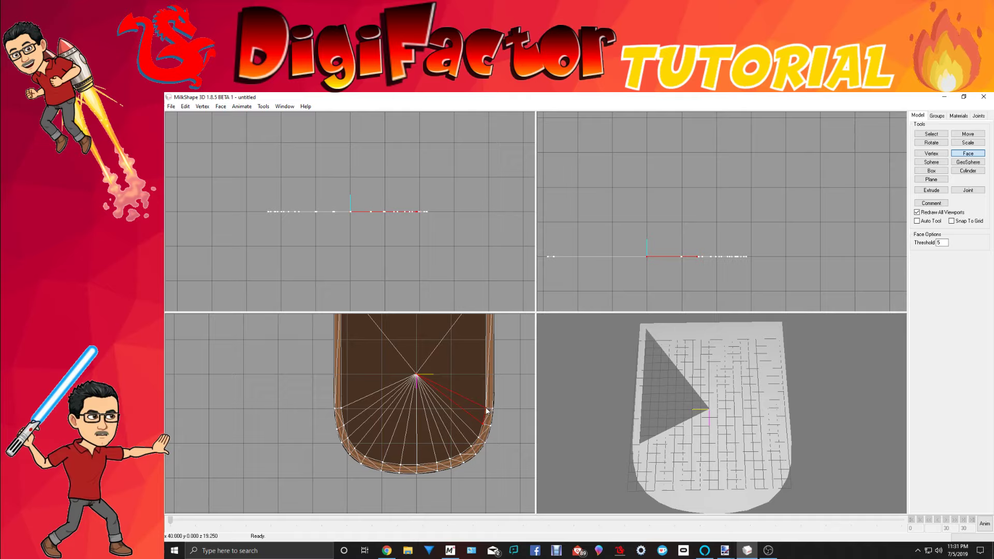
Fill the last interior opening with a face joining the centre vertex to both ends of the straight right inner edge.
right_click(510, 384)
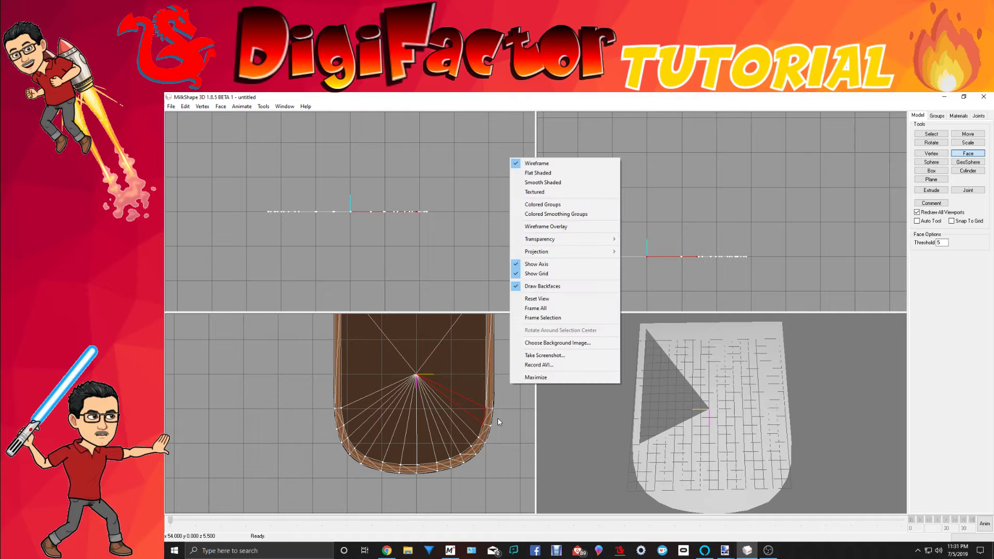
ctrl+drag(508, 417, 507, 485)
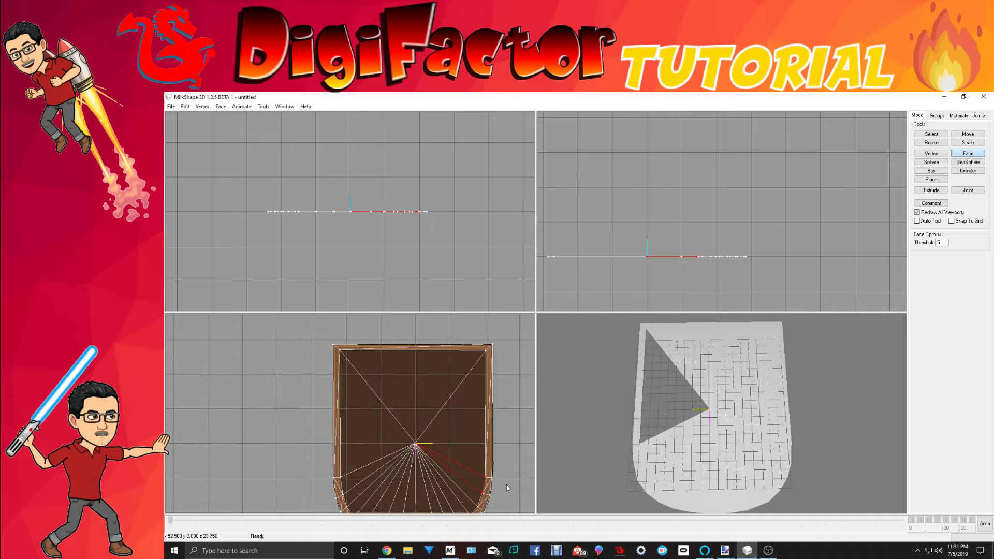
click(485, 350)
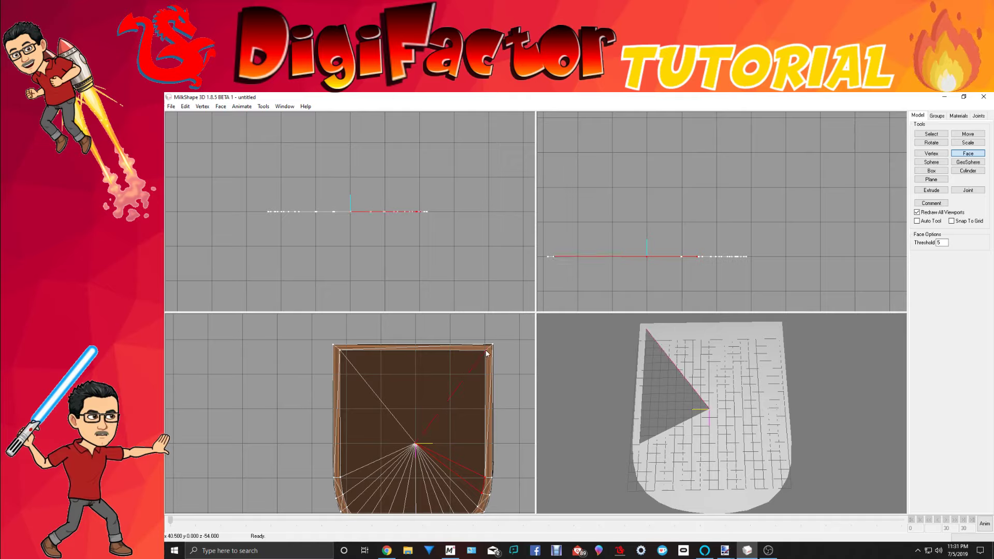
click(486, 476)
mouse_move(730, 462)
mouse_down()
mouse_move(757, 443)
mouse_move(869, 425)
mouse_move(688, 410)
mouse_move(664, 447)
mouse_move(715, 442)
mouse_move(685, 458)
mouse_move(769, 454)
mouse_move(731, 430)
mouse_move(724, 448)
mouse_up()
Select all the interior fan faces inside the border and regroup them into their own group, checking the group's selection.
ctrl+drag(466, 420, 441, 400)
scroll(442, 399, down, 8)
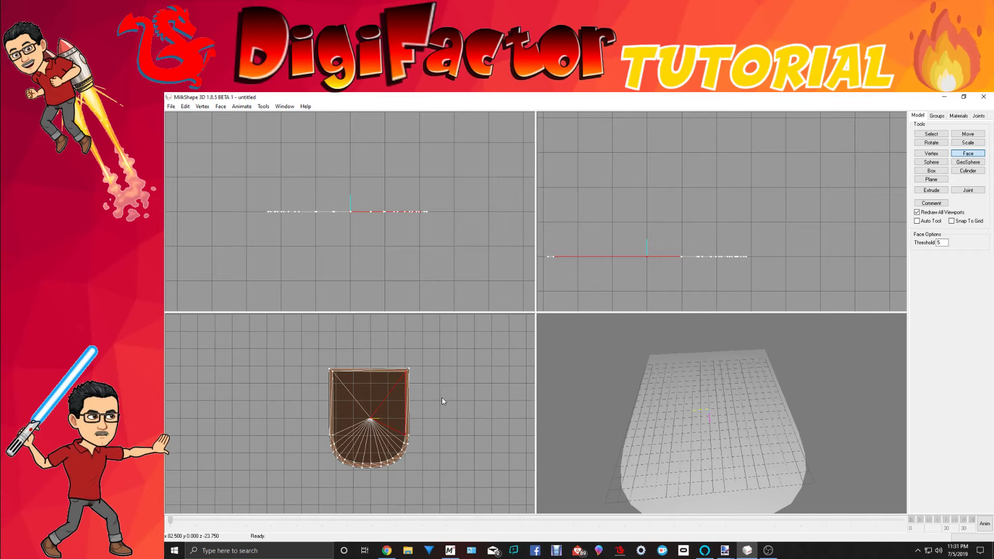
scroll(443, 399, up, 5)
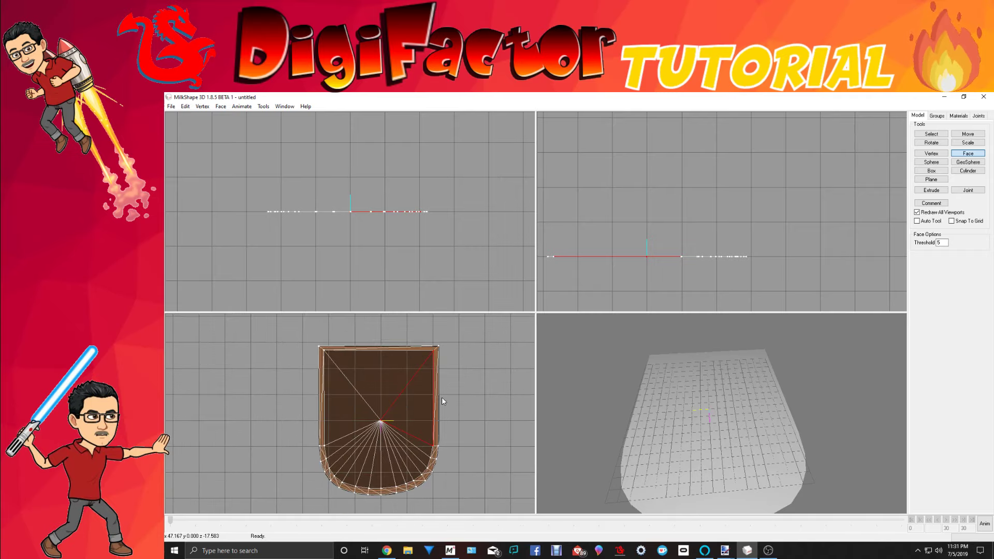
click(928, 134)
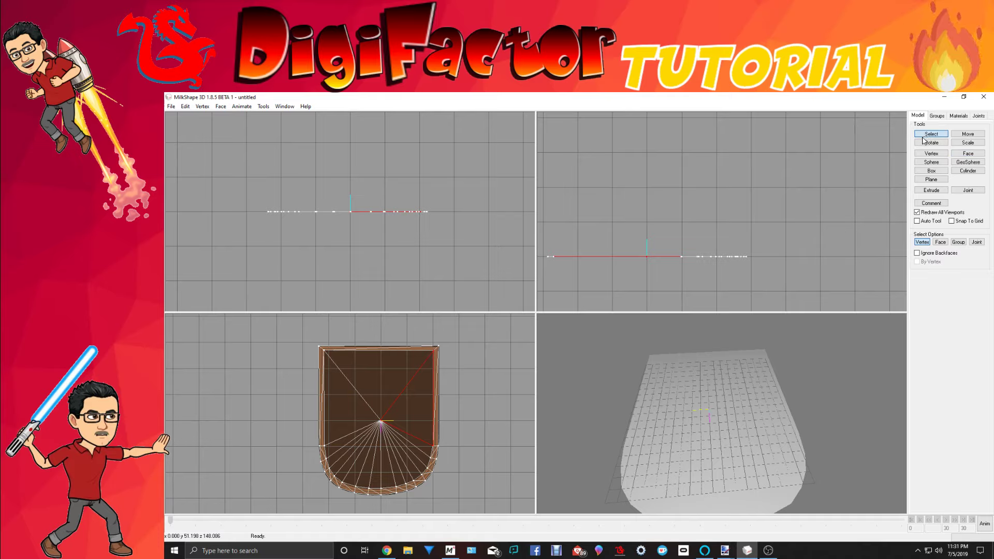
click(940, 243)
drag(326, 352, 425, 465)
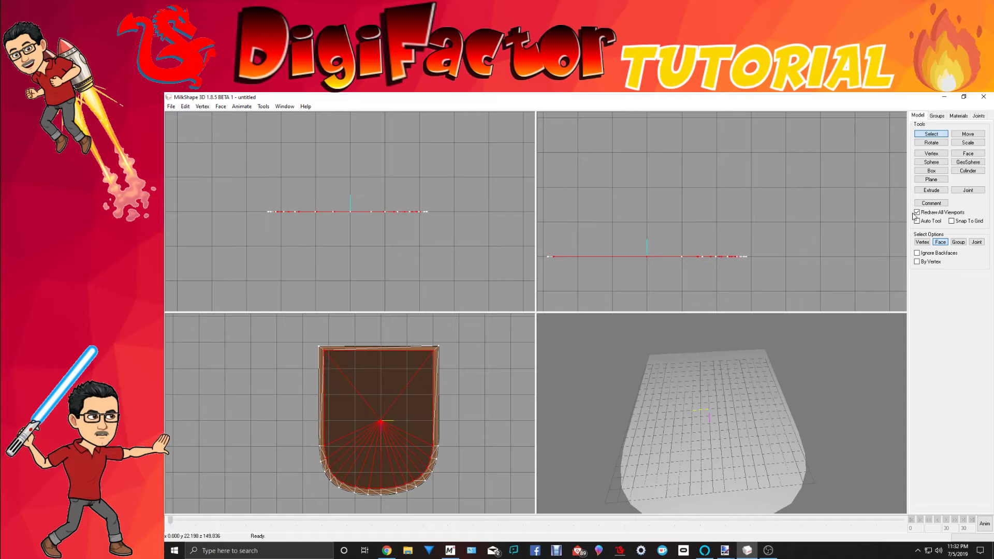
click(935, 117)
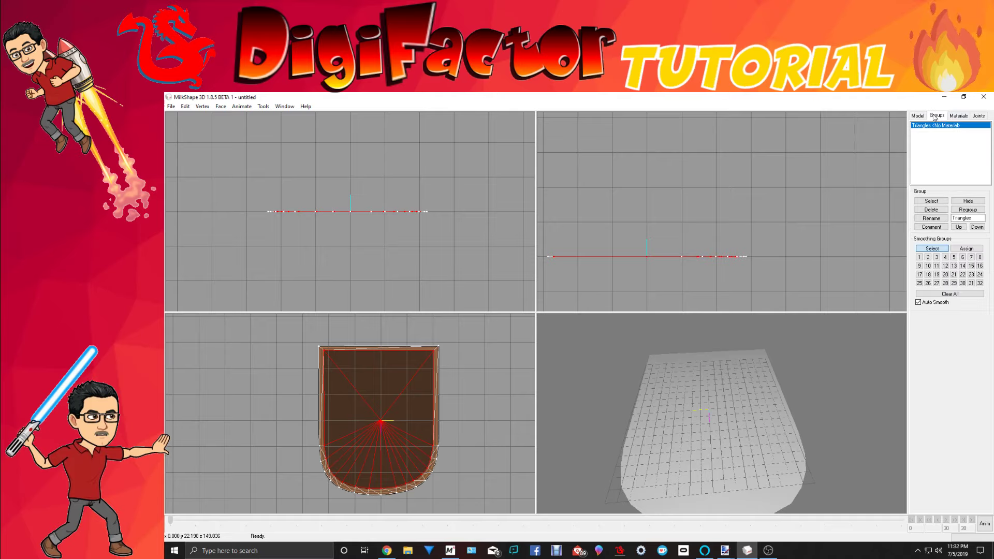
click(973, 210)
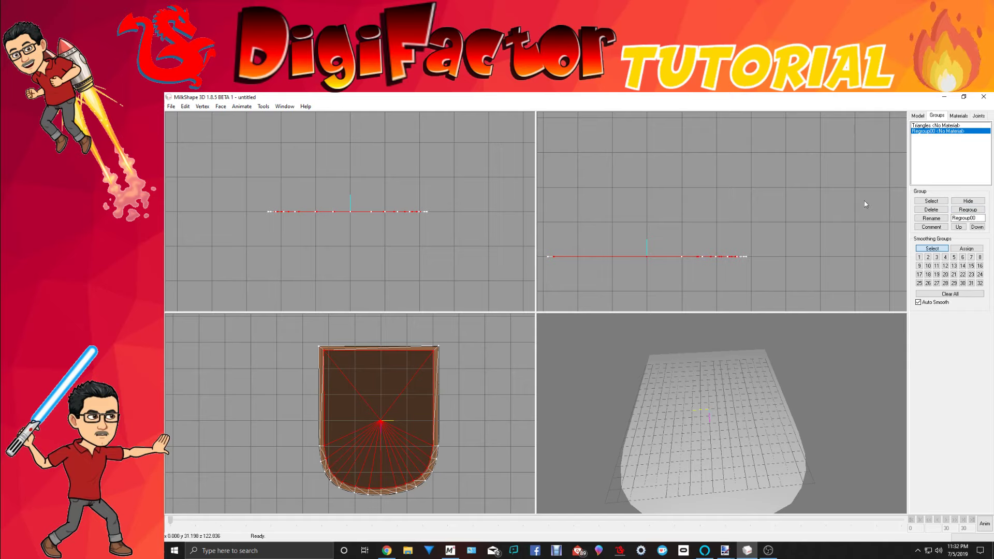
double_click(954, 133)
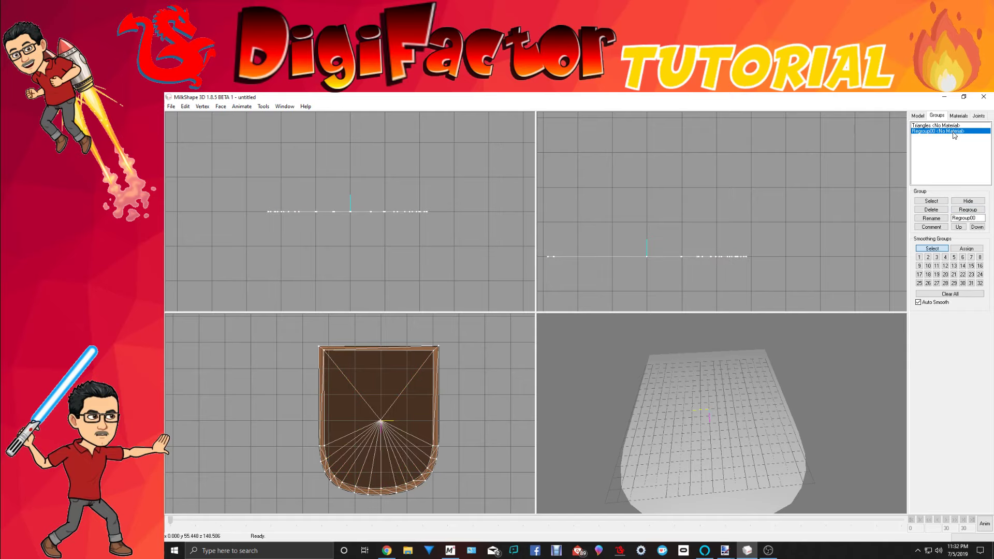
double_click(954, 133)
double_click(954, 133)
double_click(954, 133)
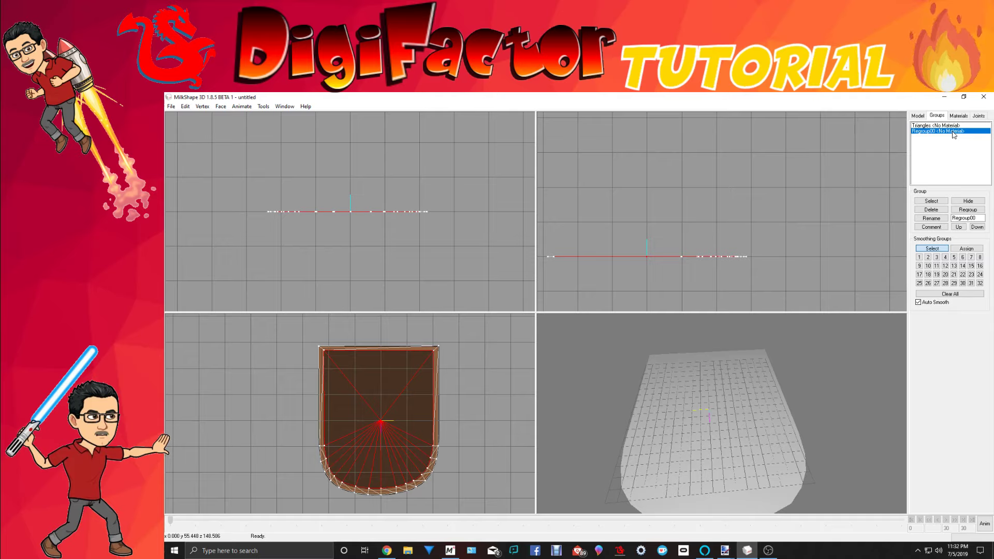
double_click(954, 133)
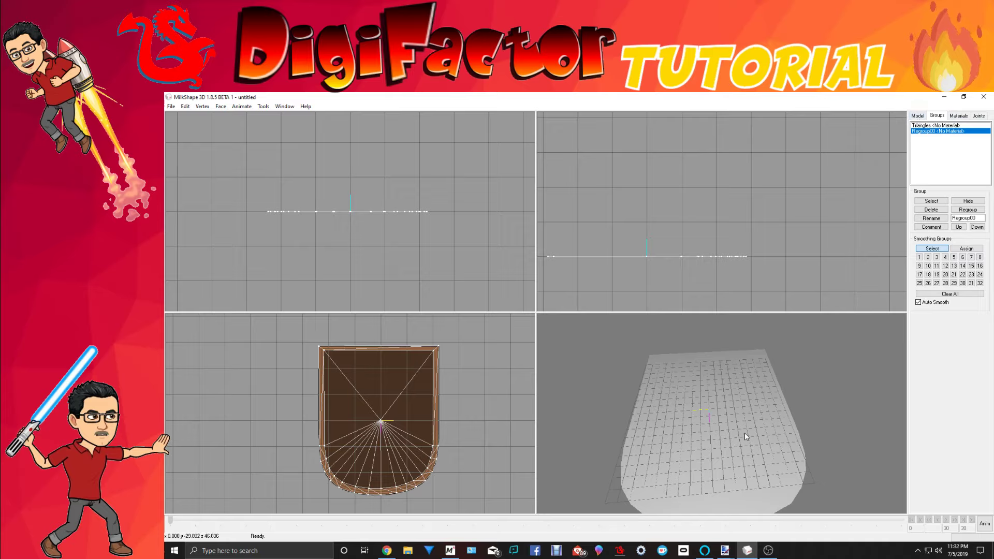
Select the border faces through the Triangles group and regroup them into a separate group.
mouse_move(700, 464)
mouse_down()
mouse_move(704, 433)
mouse_move(701, 451)
mouse_move(719, 441)
mouse_move(707, 445)
mouse_up()
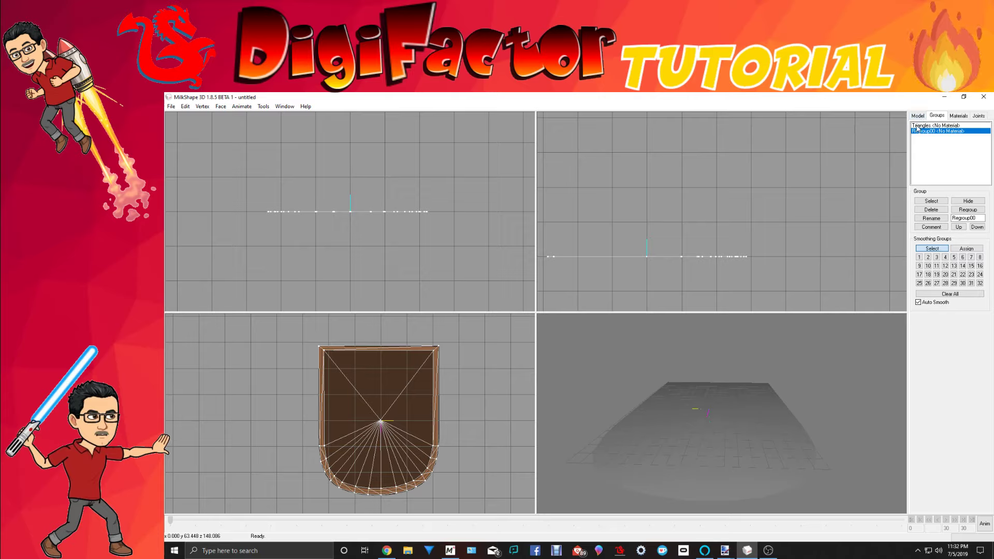
double_click(918, 126)
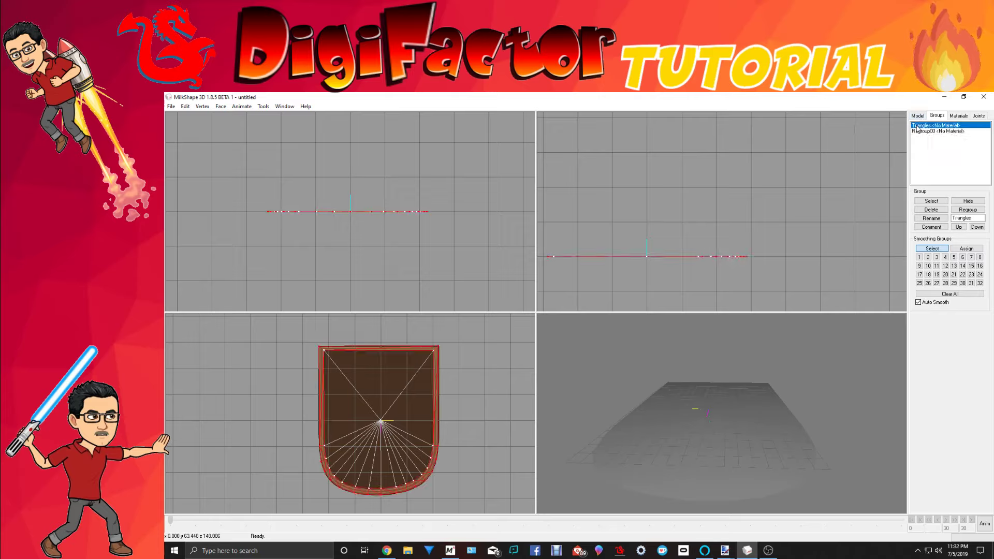
click(972, 211)
Extrude the selected border faces straight down by about a third of a grid square, and clear the selection.
click(915, 119)
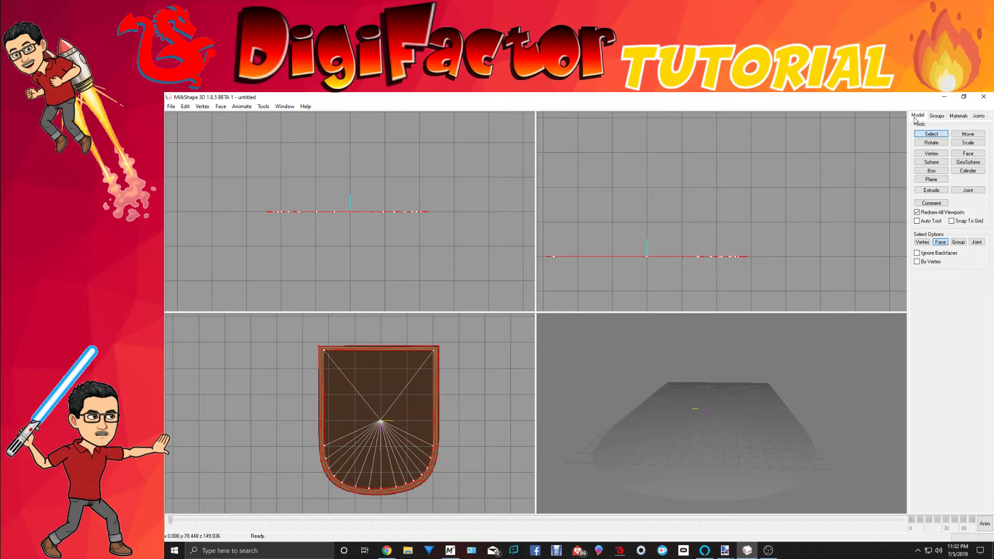
click(936, 190)
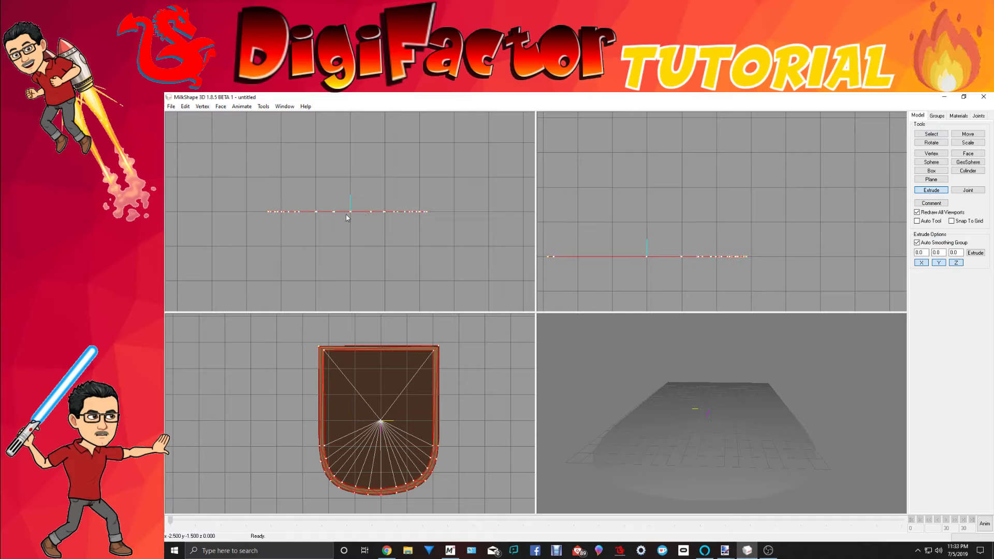
drag(347, 217, 348, 231)
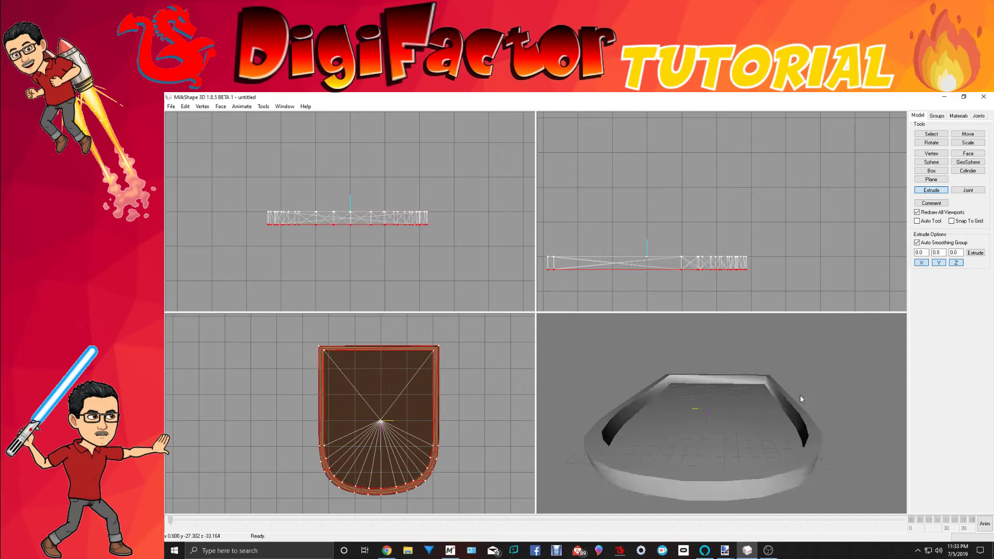
drag(811, 412, 746, 419)
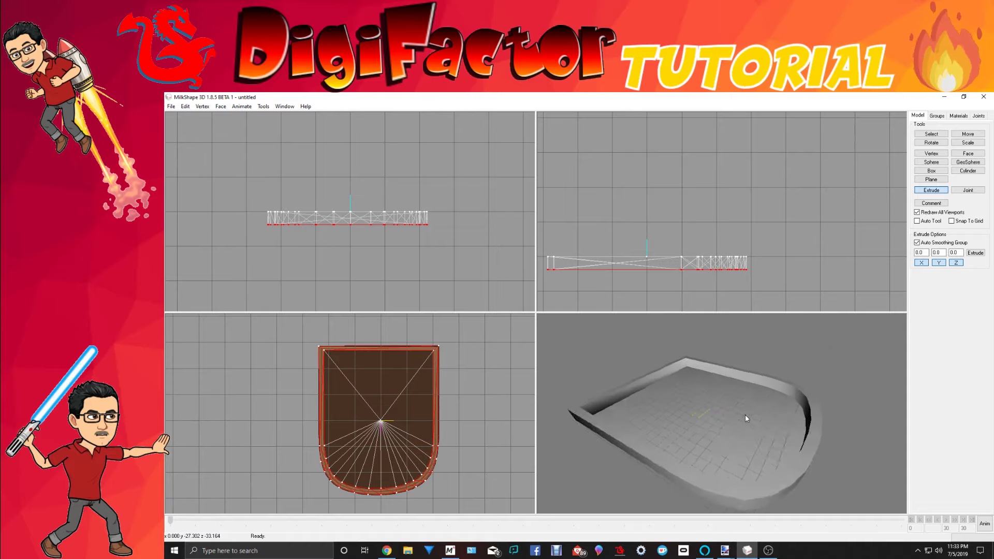
click(931, 134)
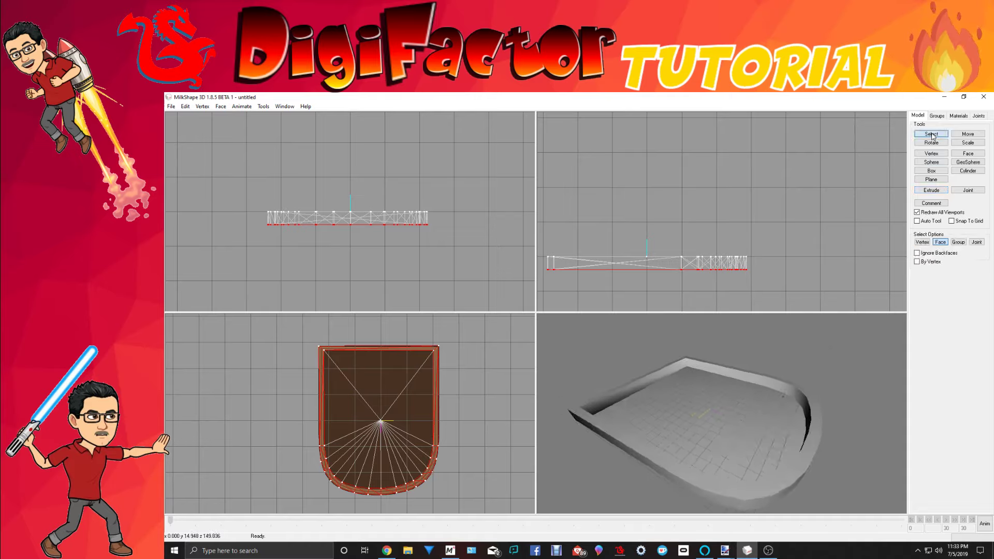
click(885, 143)
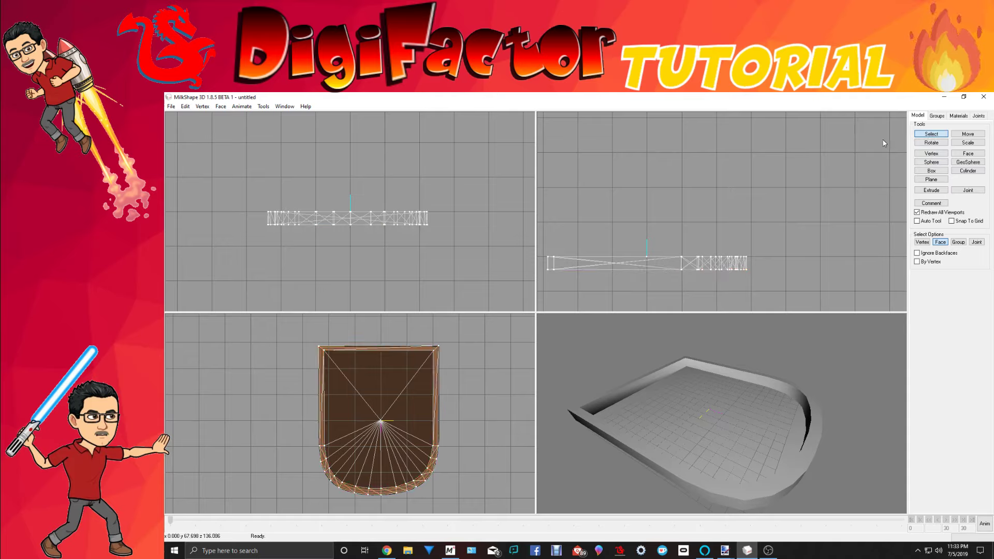
Select only the interior faces group and move it straight down to just above the border's lower edge.
click(937, 116)
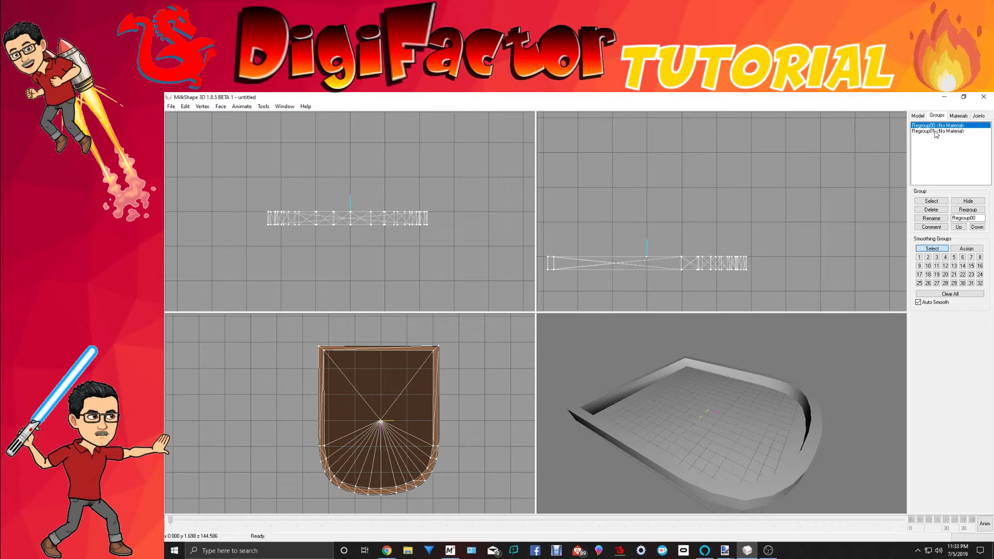
click(936, 132)
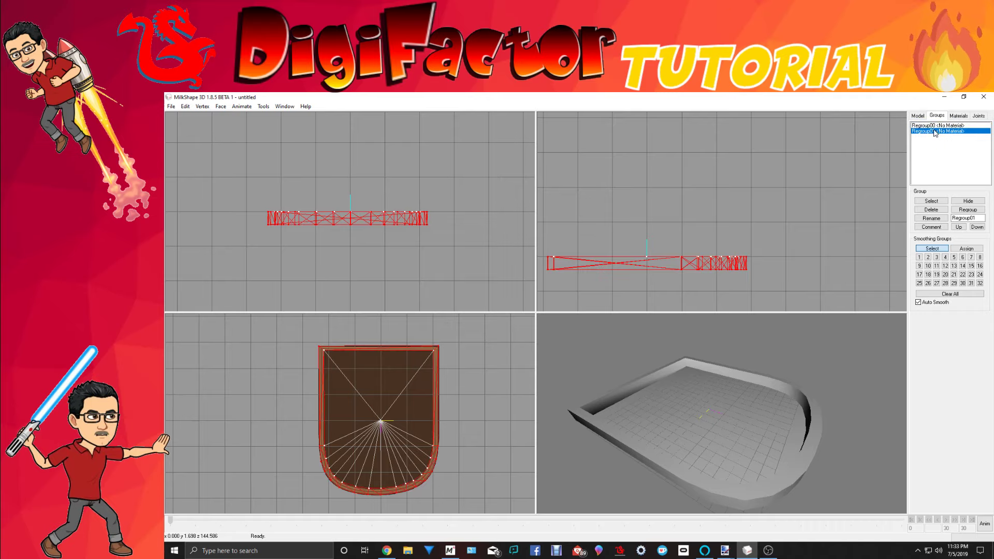
click(935, 133)
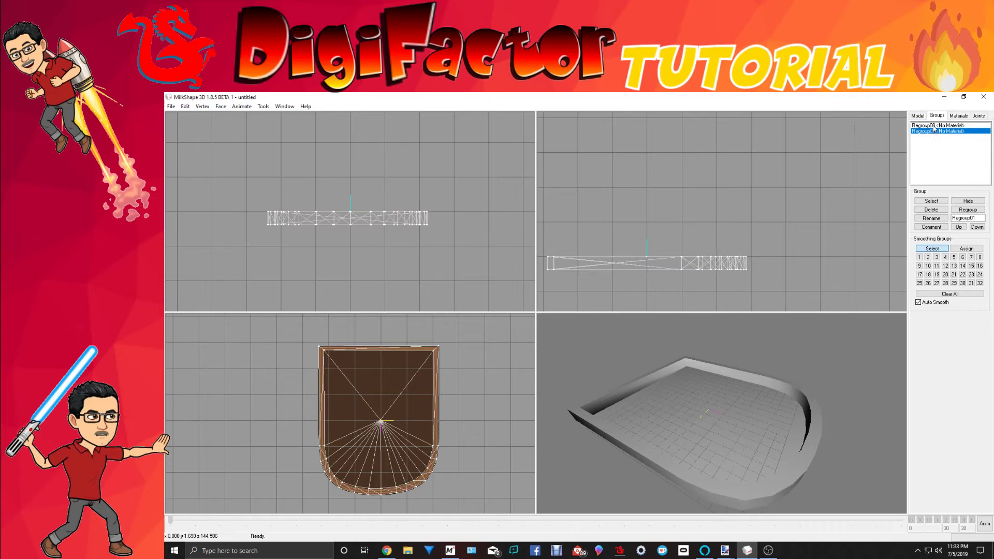
click(935, 126)
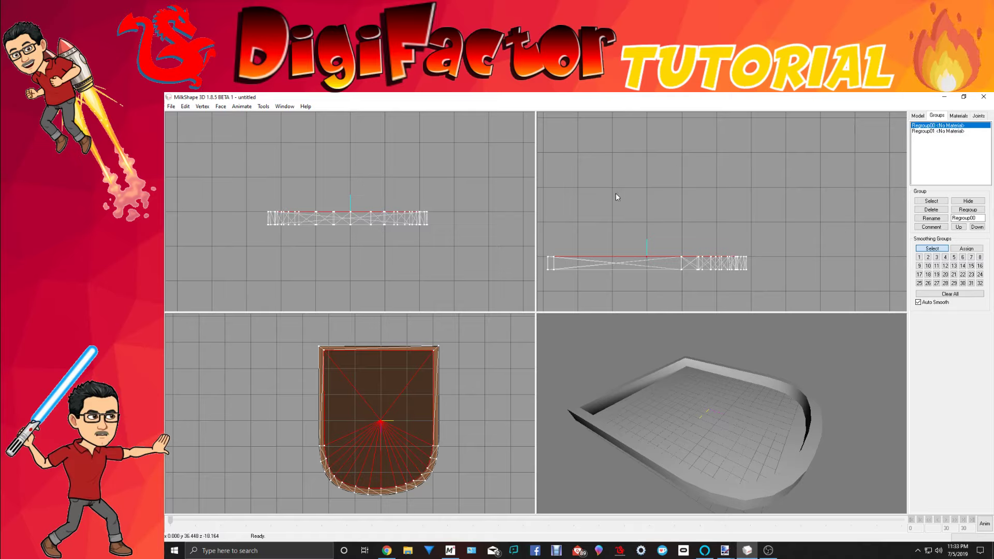
drag(673, 369, 710, 392)
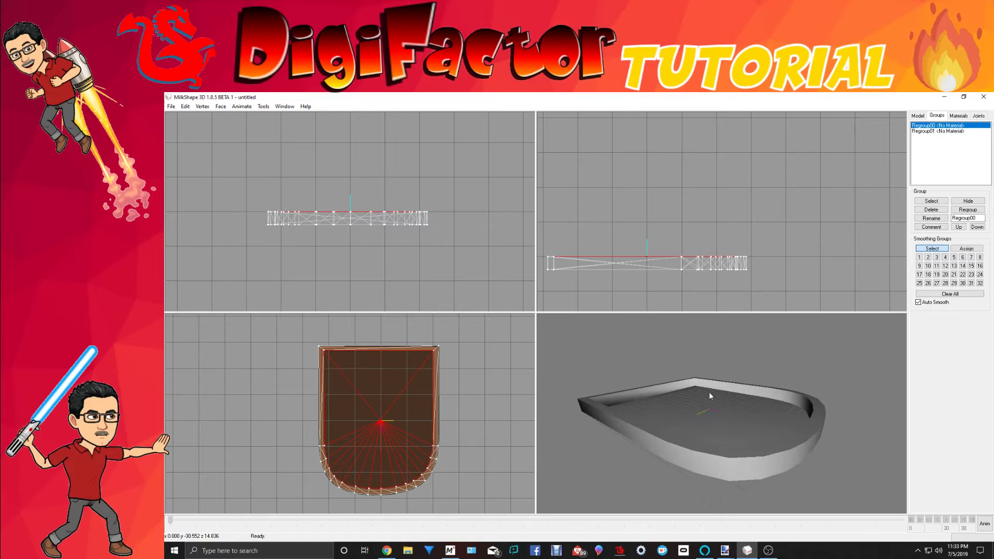
click(918, 117)
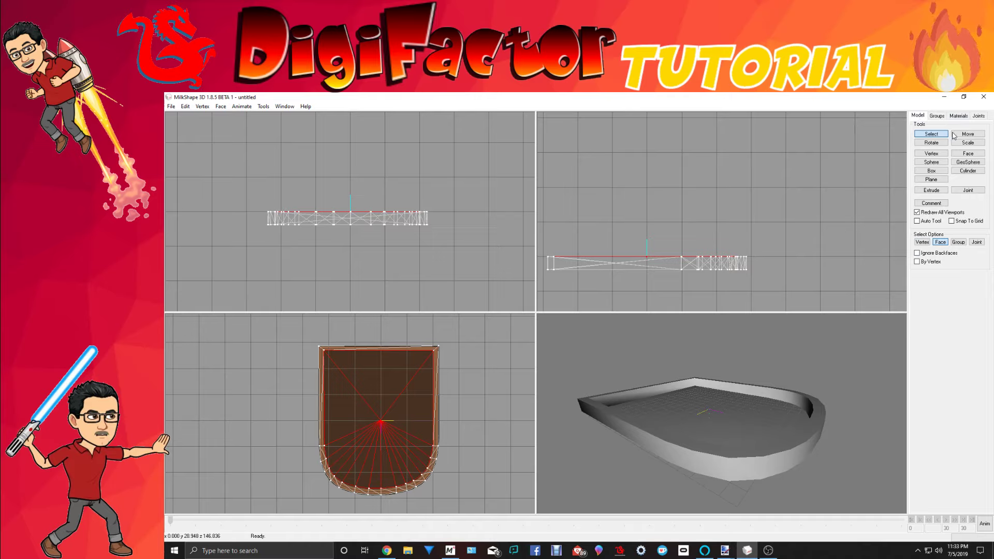
drag(723, 427, 719, 452)
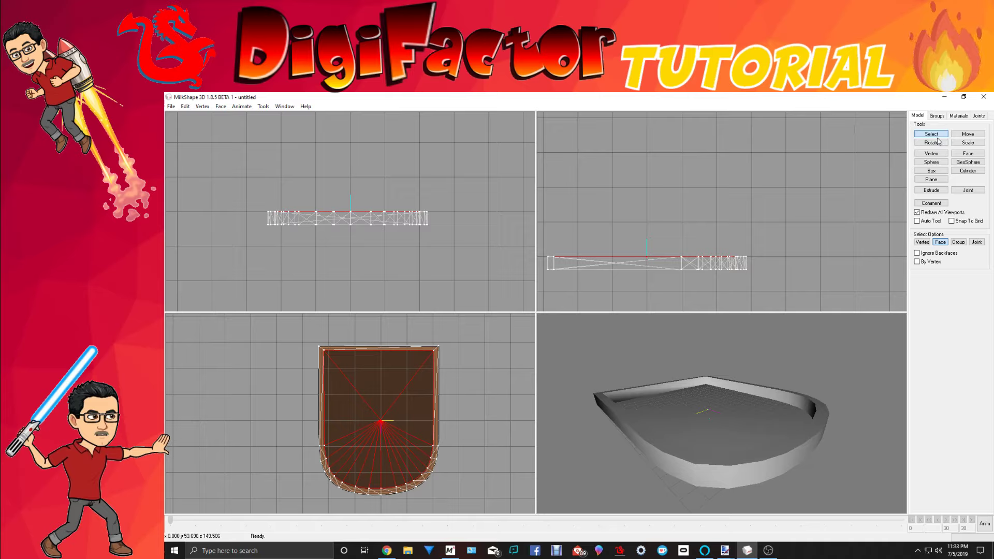
click(959, 135)
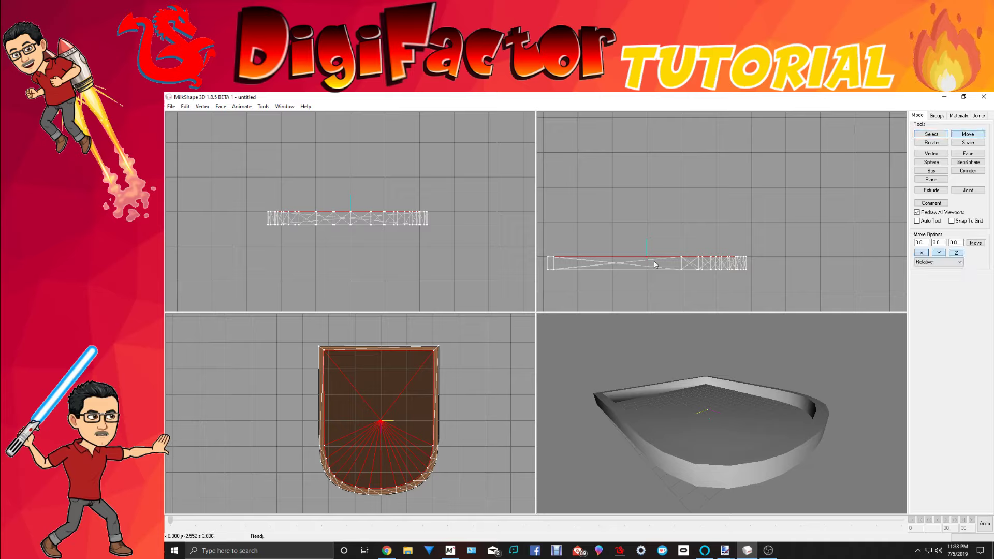
drag(654, 262, 655, 271)
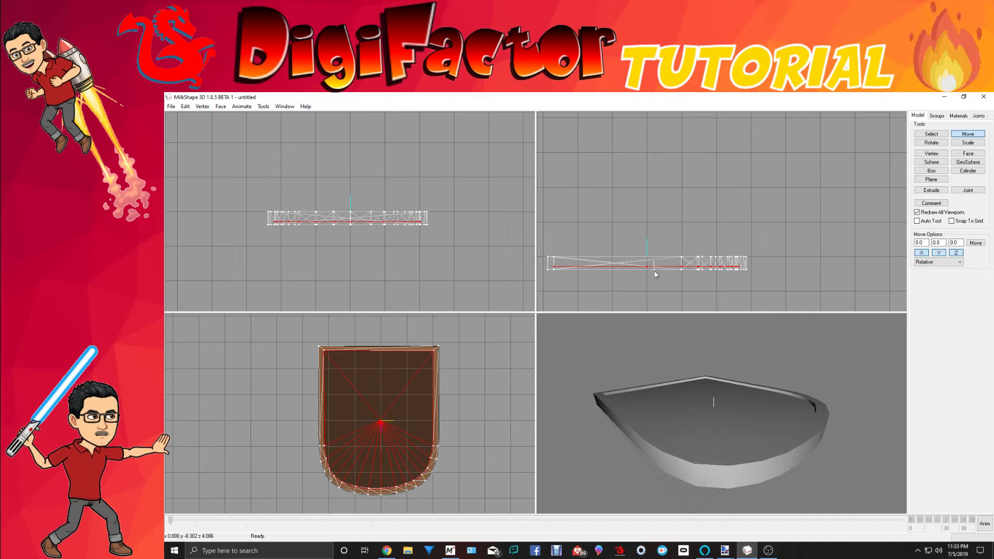
drag(655, 271, 655, 274)
drag(736, 456, 792, 443)
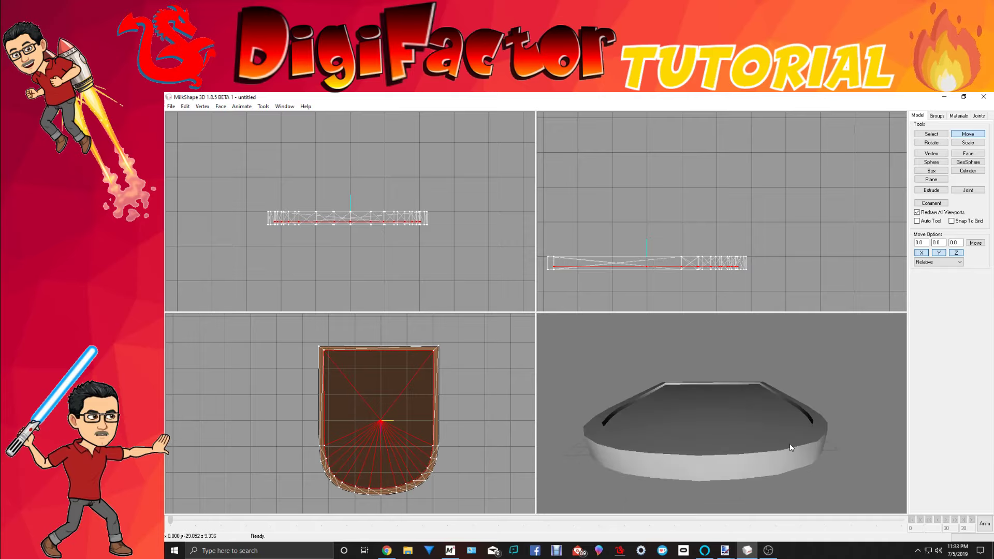
Add the border group to the selection and rotate the whole stage upside down in the front view about its centre of mass.
click(941, 119)
double_click(937, 132)
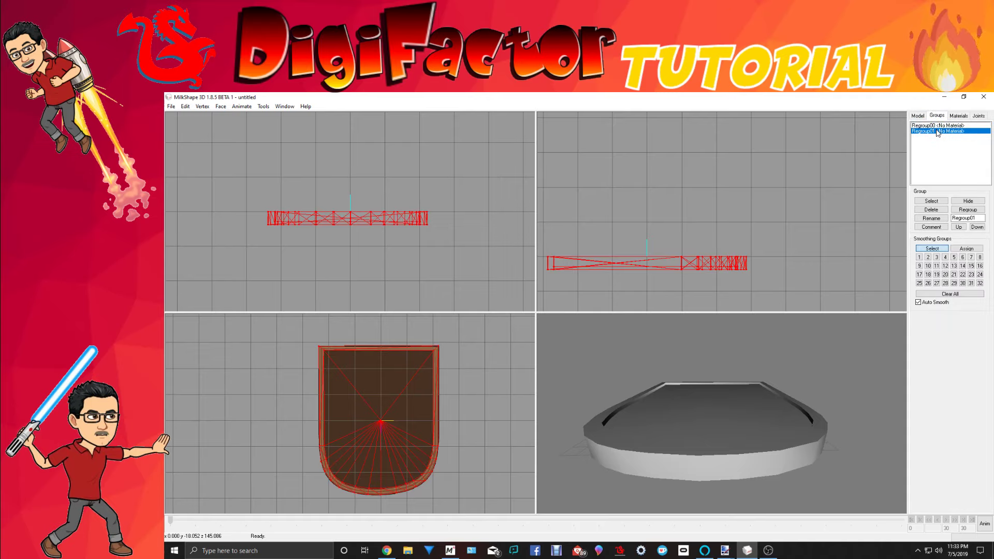
click(917, 116)
click(931, 142)
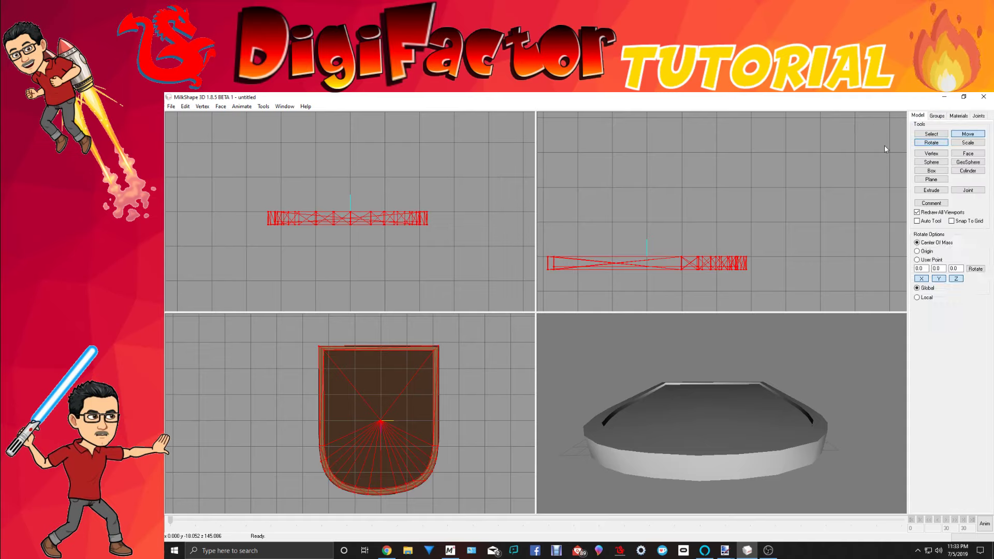
drag(306, 257, 383, 268)
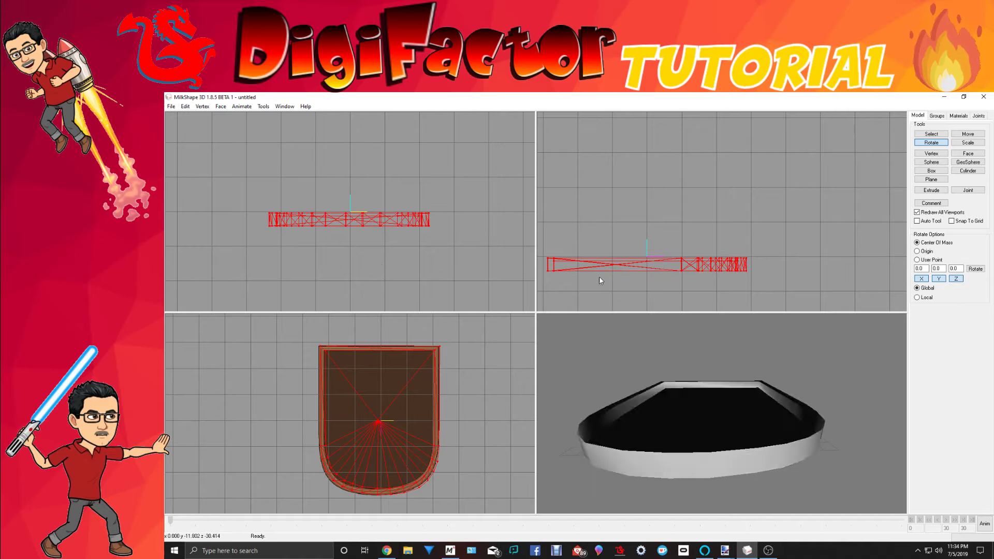
Move the flipped stage straight up until its underside rests on the origin's ground line.
click(968, 134)
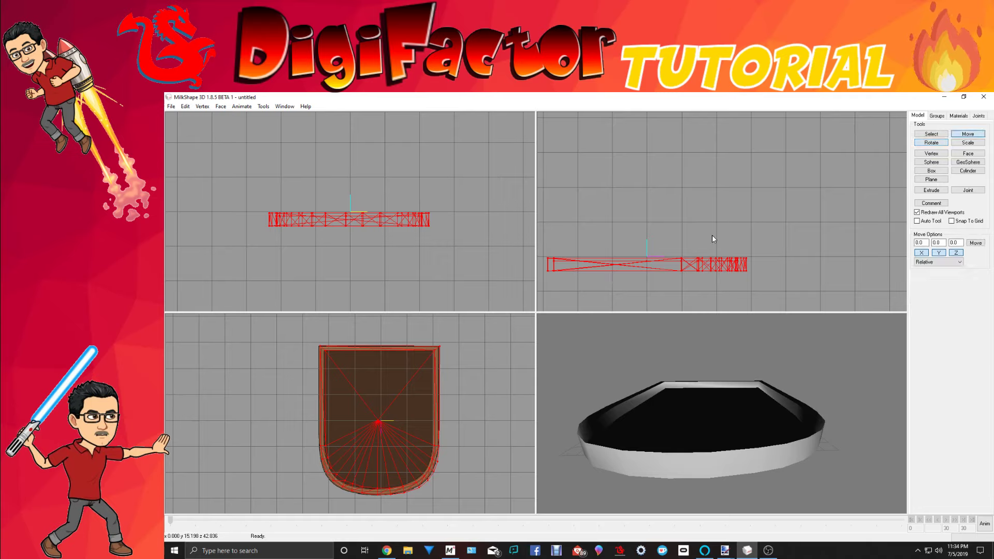
drag(648, 283, 648, 268)
mouse_move(725, 400)
mouse_down()
mouse_move(735, 348)
mouse_move(796, 384)
mouse_move(871, 388)
mouse_move(896, 402)
mouse_move(828, 411)
mouse_move(783, 399)
mouse_move(718, 419)
mouse_move(728, 417)
mouse_up()
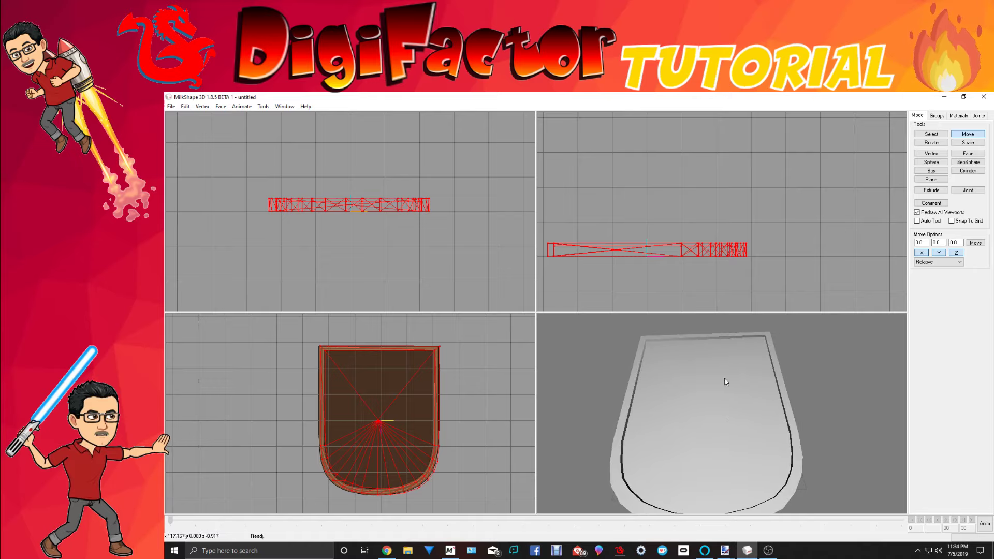
drag(723, 382, 728, 373)
Create a new material with the Stage.png texture and assign it to the selected stage geometry.
click(959, 116)
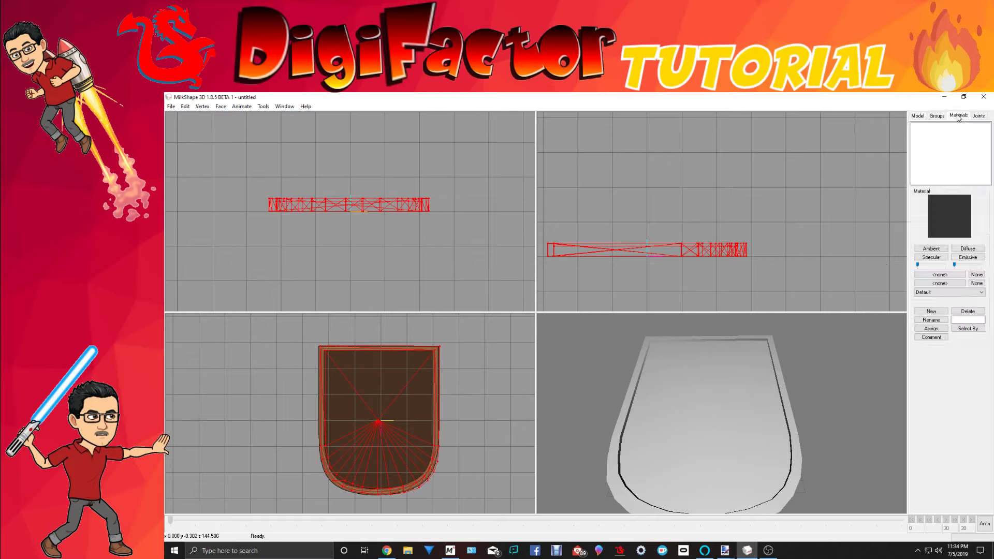
click(933, 311)
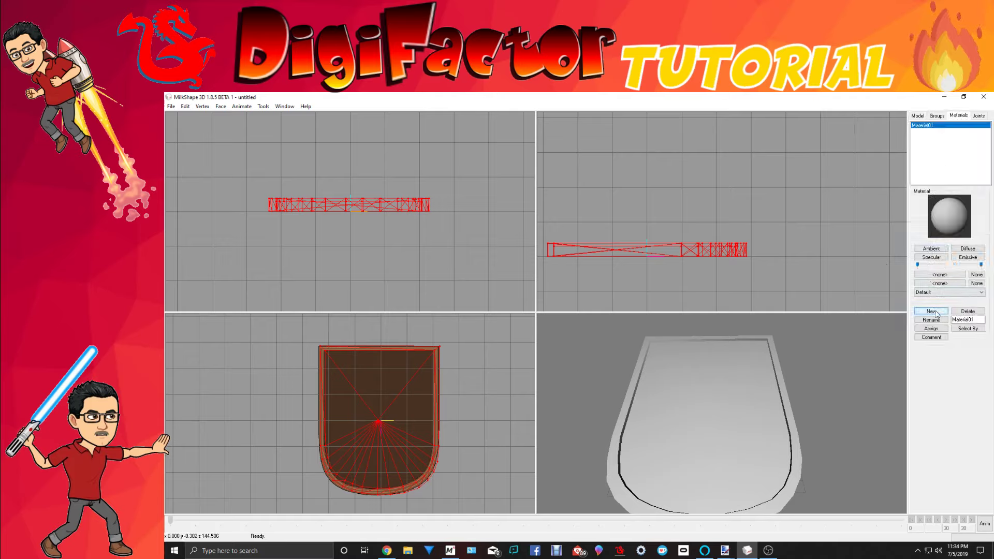
click(951, 274)
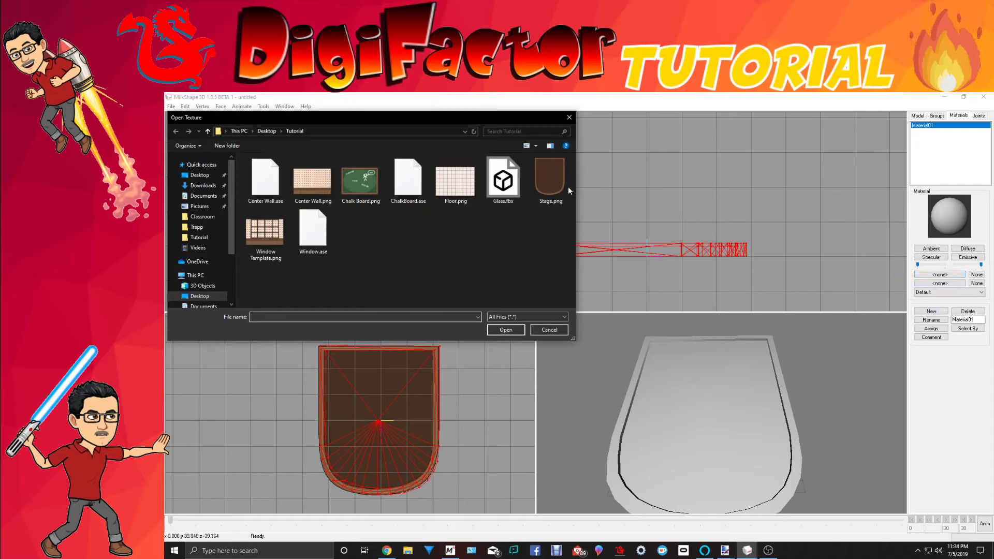
click(551, 182)
click(508, 330)
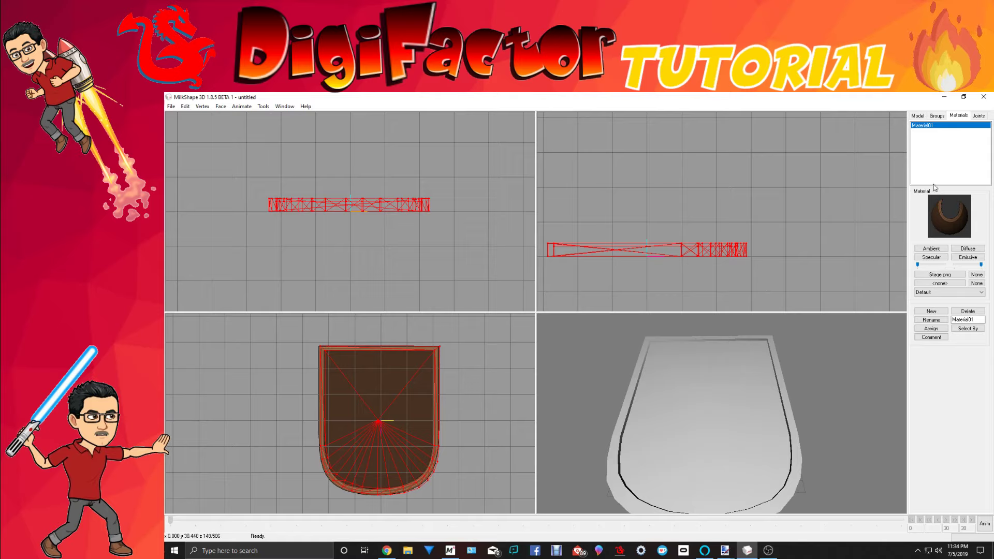
double_click(920, 128)
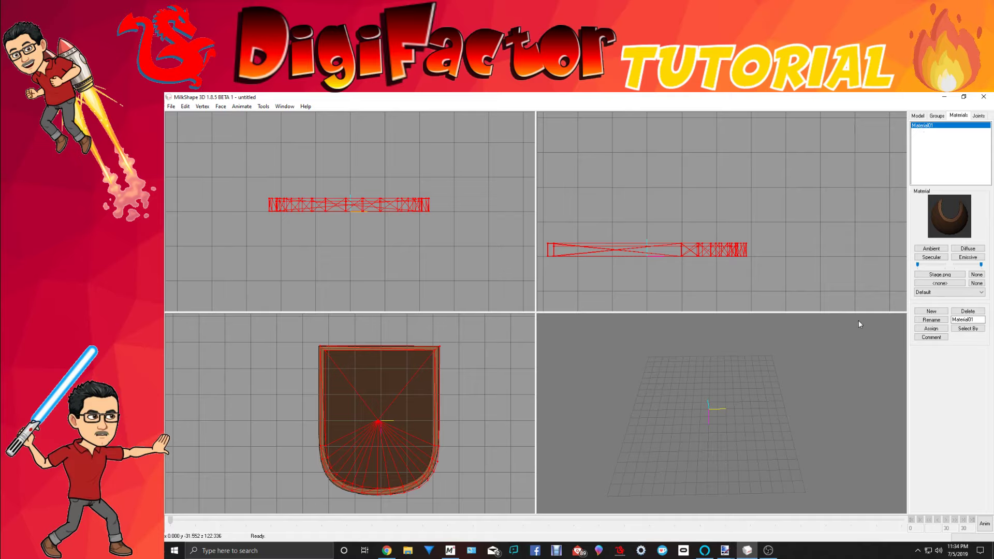
Set the stage material's transparency handling to Ignore alpha and orbit the 3D view to check the model.
click(937, 293)
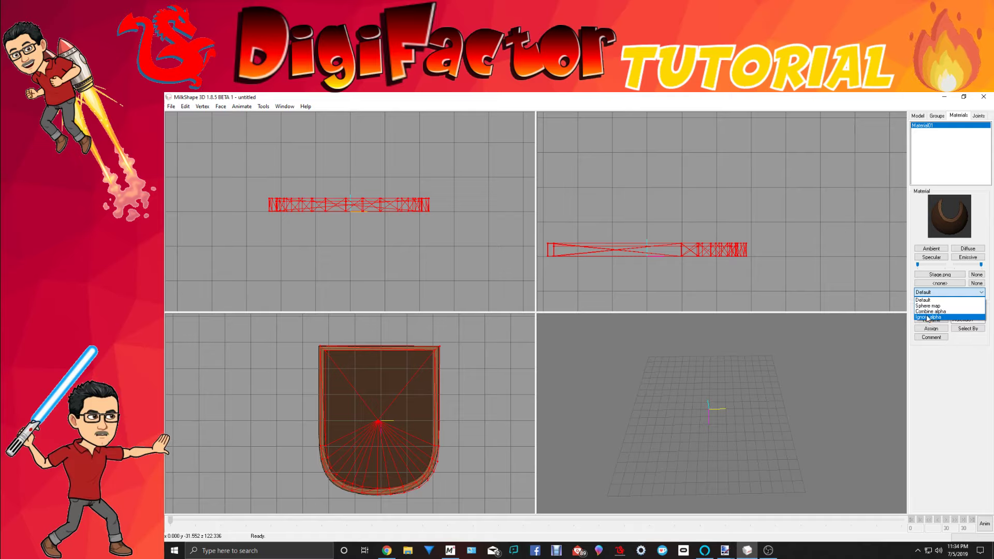
click(928, 317)
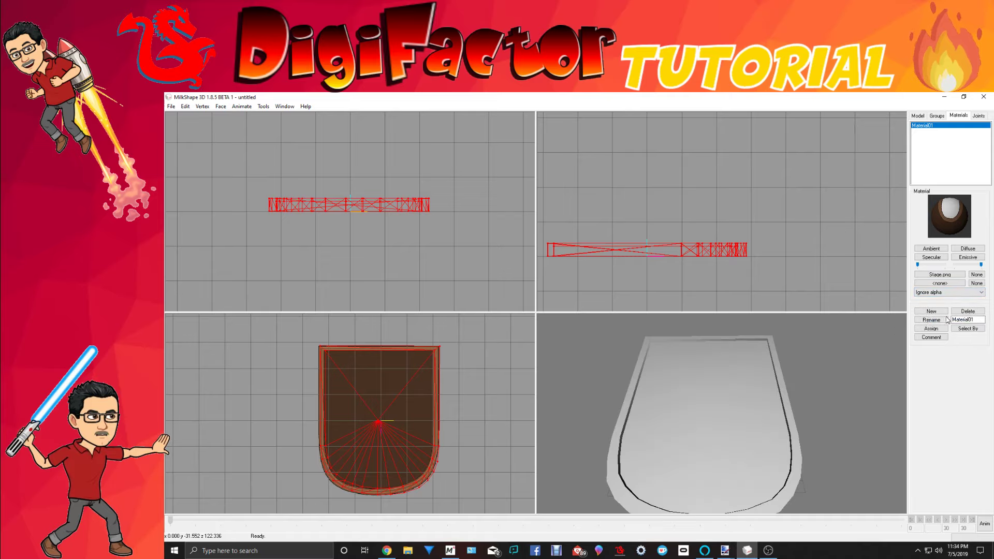
mouse_move(737, 419)
mouse_down()
mouse_move(775, 392)
mouse_move(742, 380)
mouse_move(666, 388)
mouse_move(760, 417)
mouse_move(741, 424)
mouse_up()
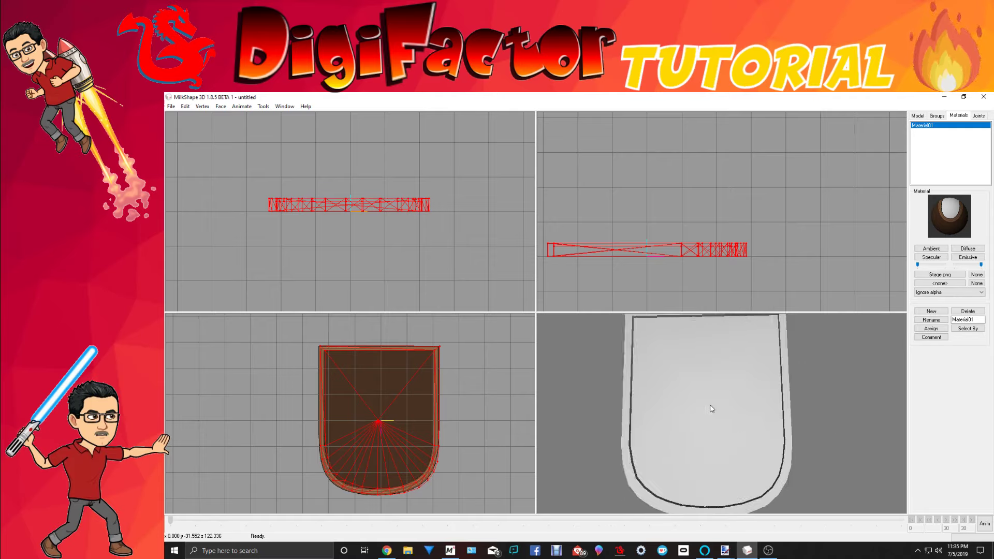
Bring up the Texture Coordinate Editor and remap the interior group Regroup00 with the Top projection.
click(292, 107)
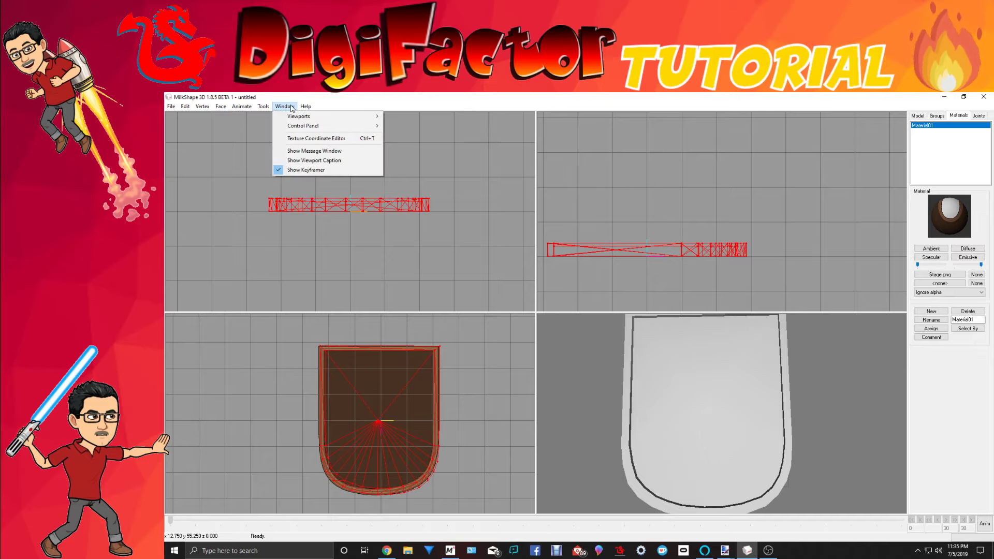
click(306, 138)
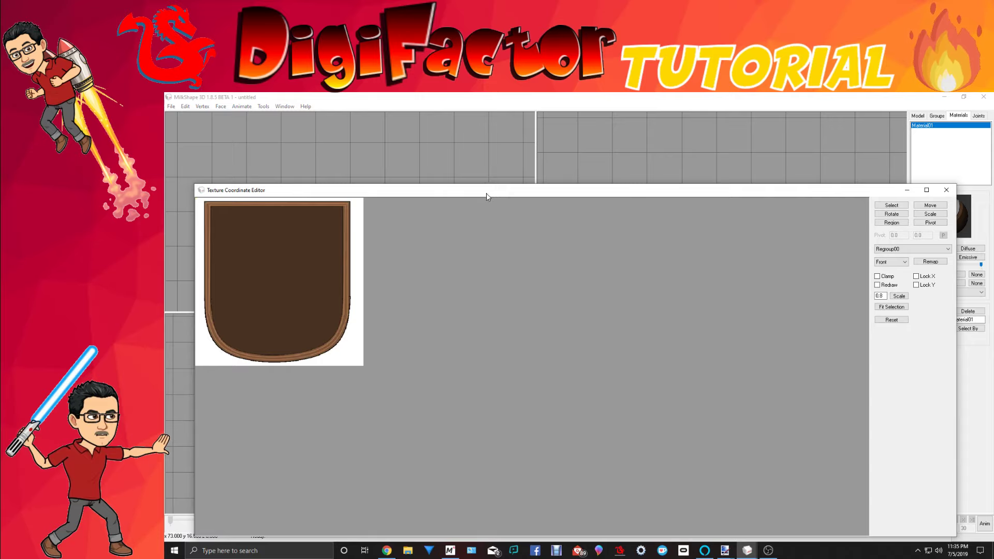
drag(487, 199, 484, 174)
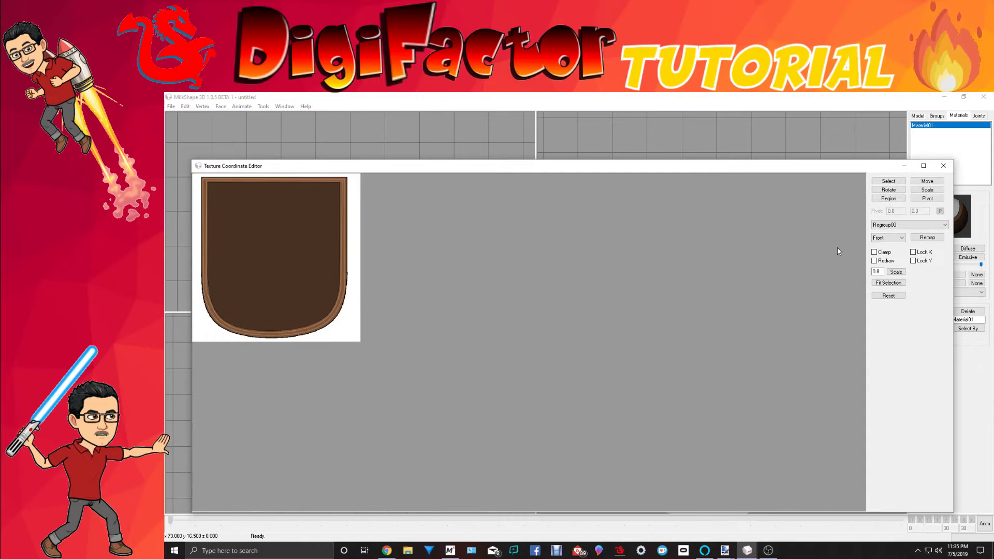
click(891, 240)
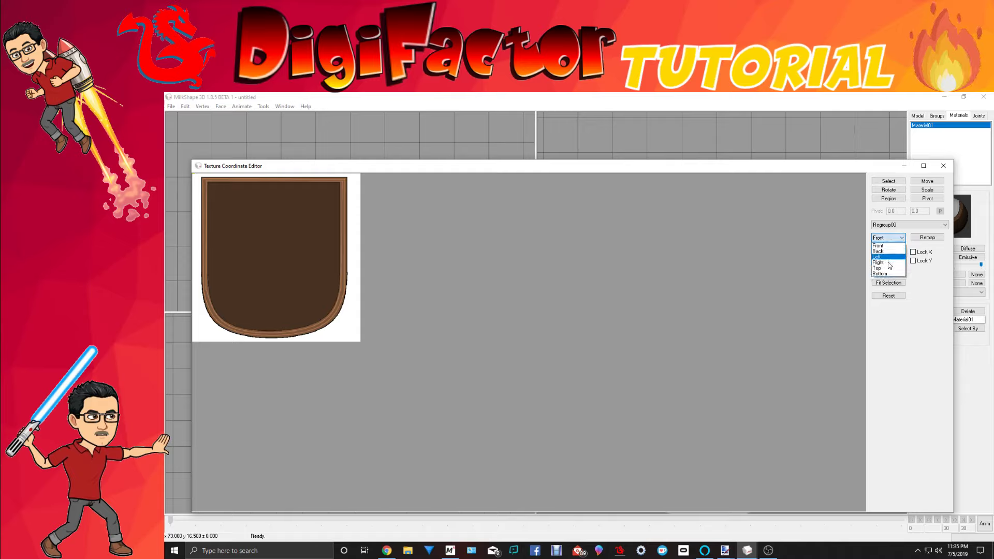
click(887, 269)
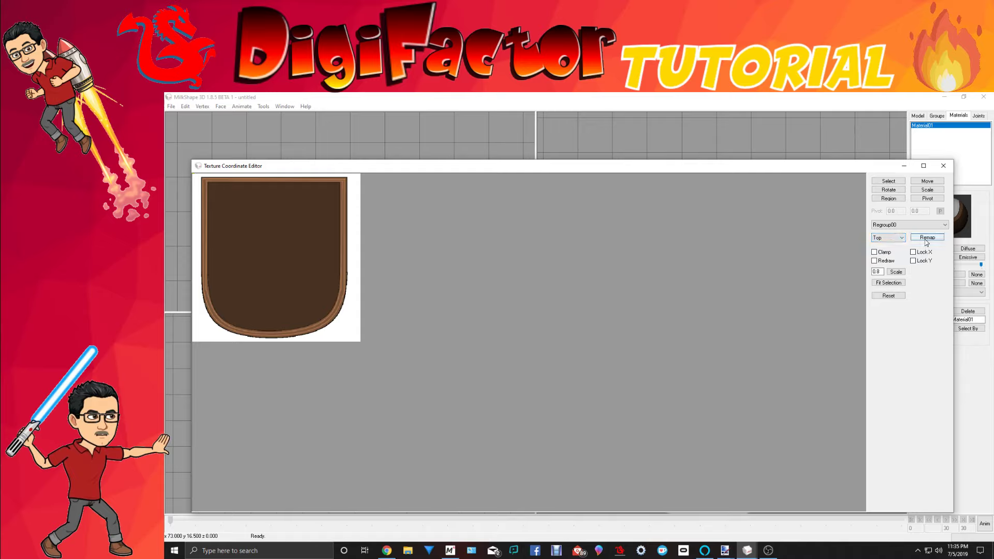
click(927, 239)
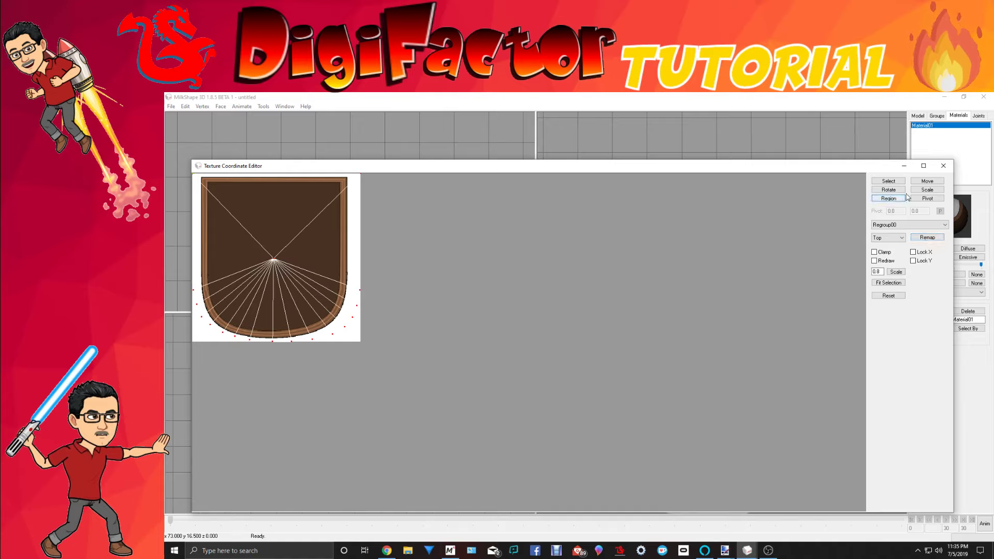
Scale down and reposition the interior's texture coordinates to fit the texture's dark brown panel, close the editor and inspect the textured stage.
click(928, 190)
drag(207, 279, 291, 321)
click(927, 181)
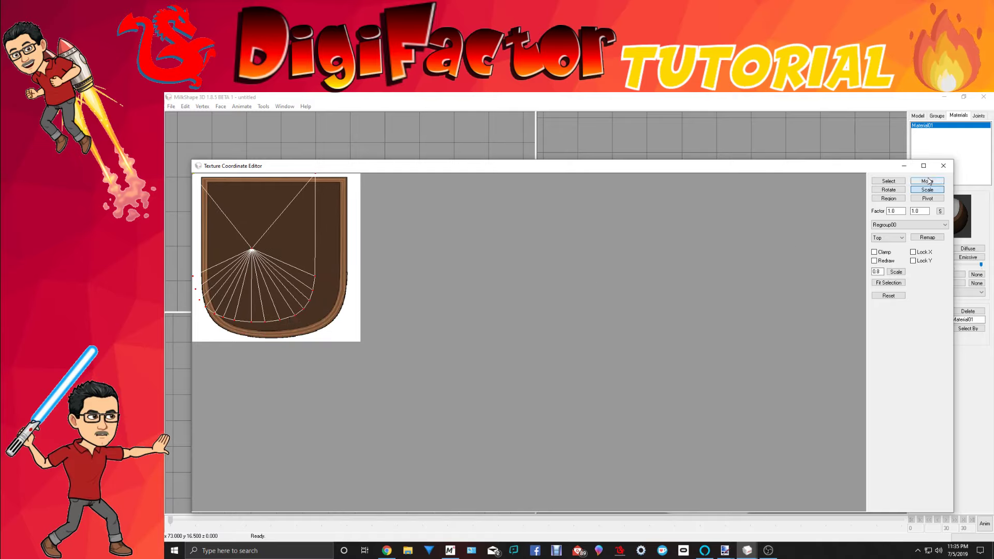
drag(339, 225, 361, 238)
click(925, 190)
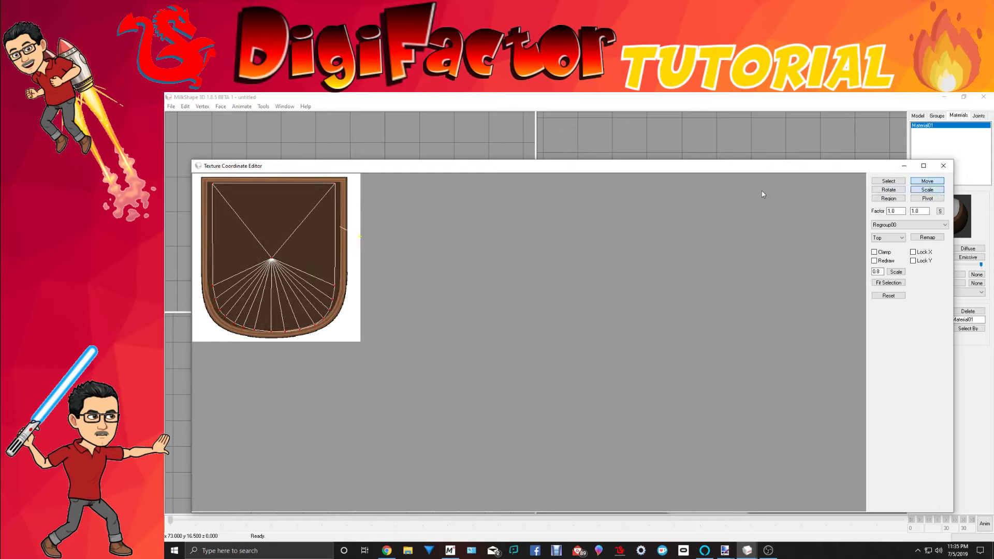
drag(315, 317, 320, 315)
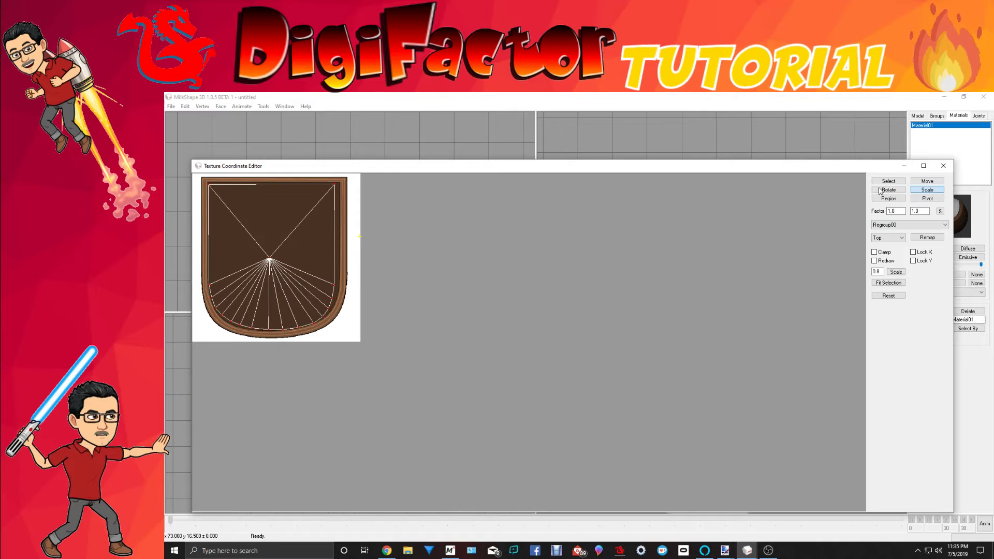
click(928, 181)
drag(346, 342, 348, 342)
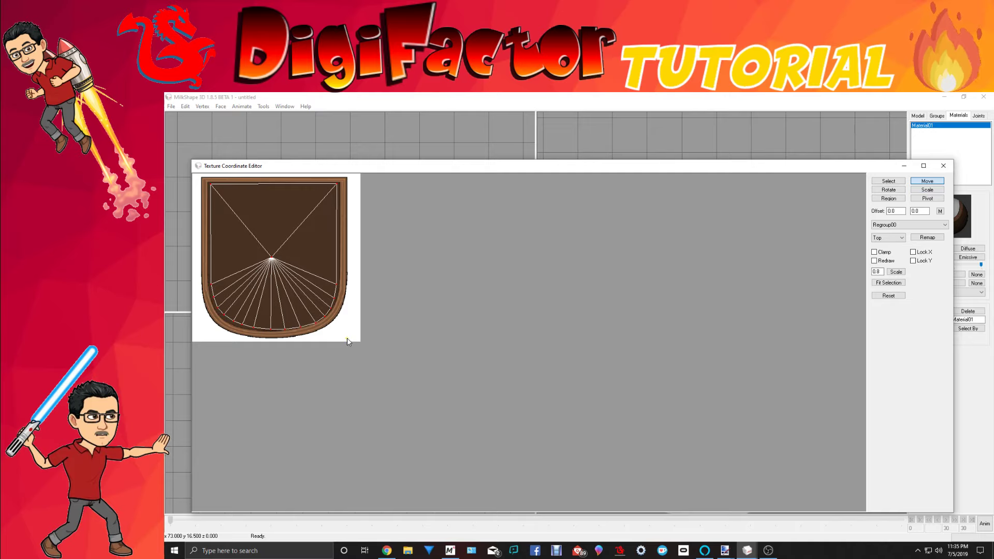
click(943, 166)
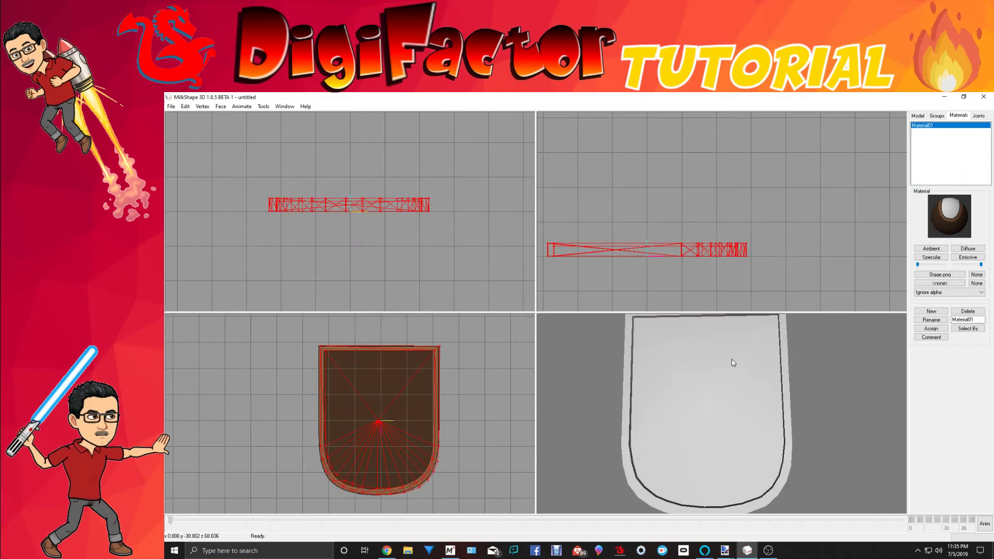
drag(725, 379, 691, 382)
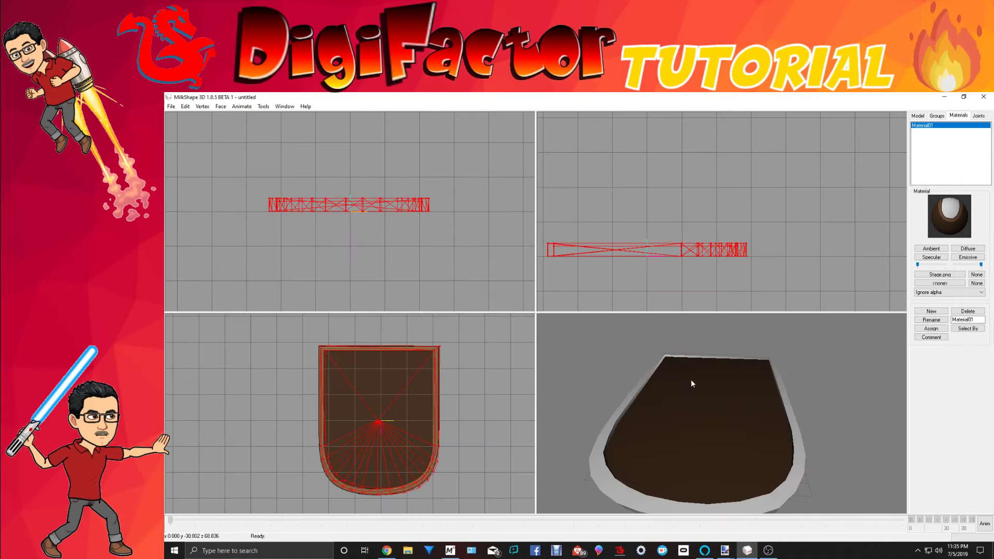
Reopen the Texture Coordinate Editor and remap the border group Regroup01 with the Top projection.
click(285, 106)
click(304, 139)
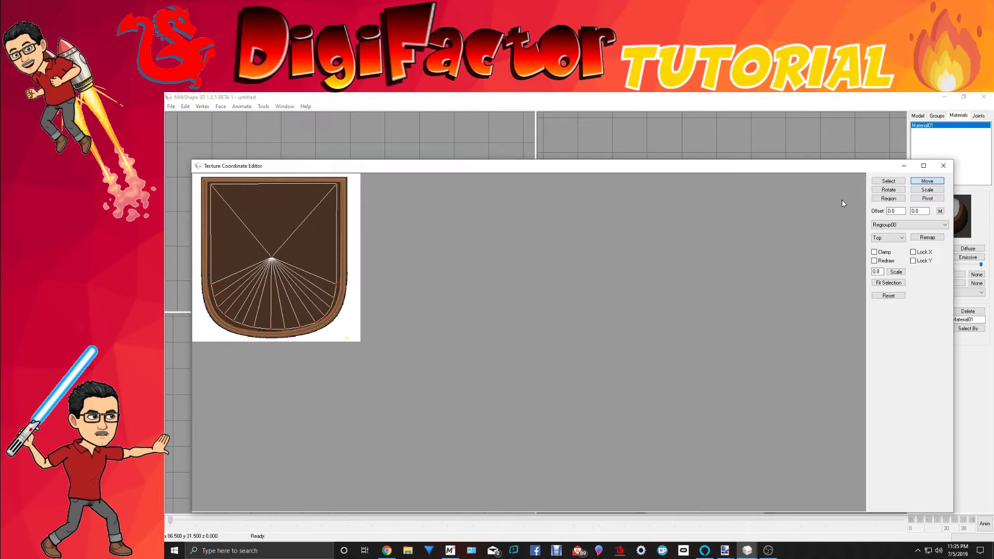
click(878, 226)
click(885, 235)
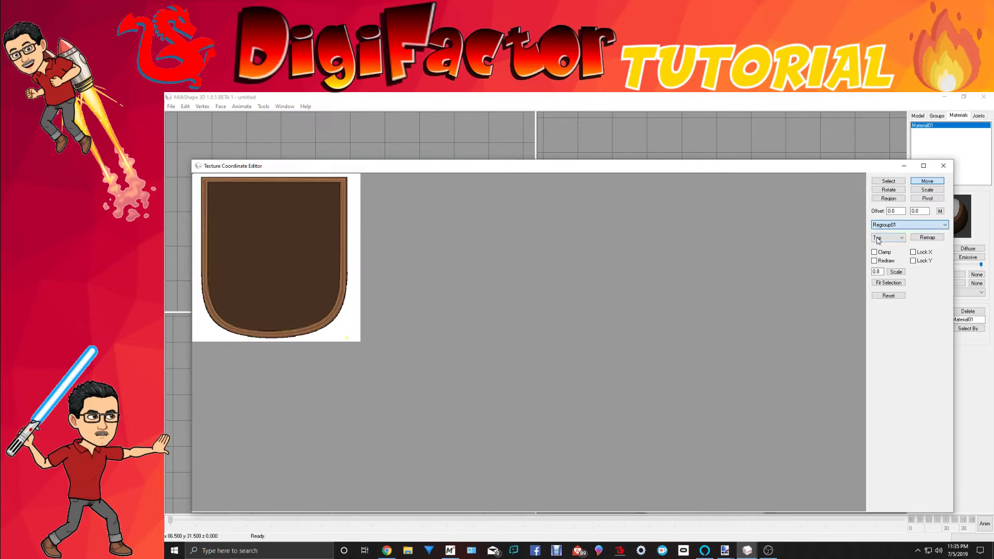
click(937, 239)
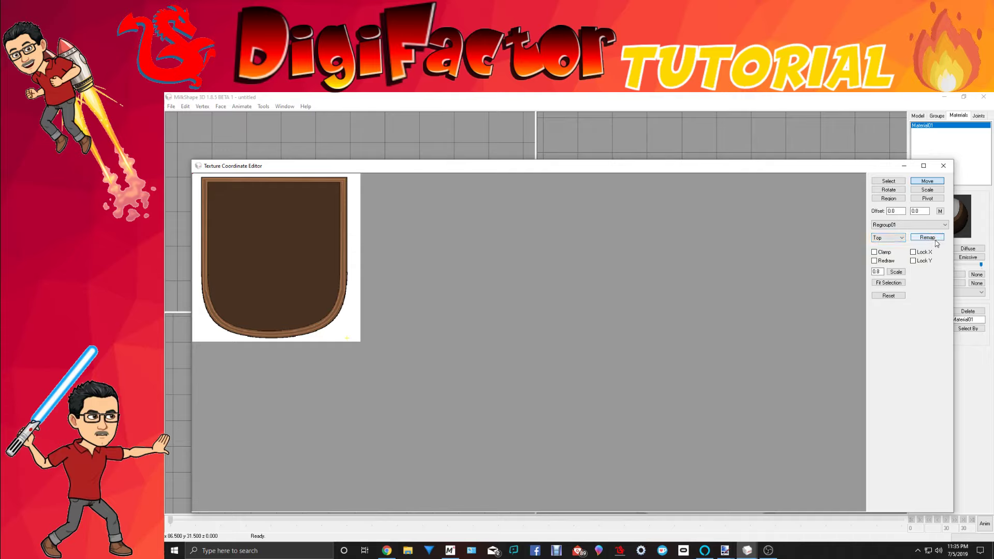
Scale and reposition the border group's texture coordinates until its mesh lines up with the light brown frame of the stage texture.
click(928, 189)
drag(348, 262, 339, 260)
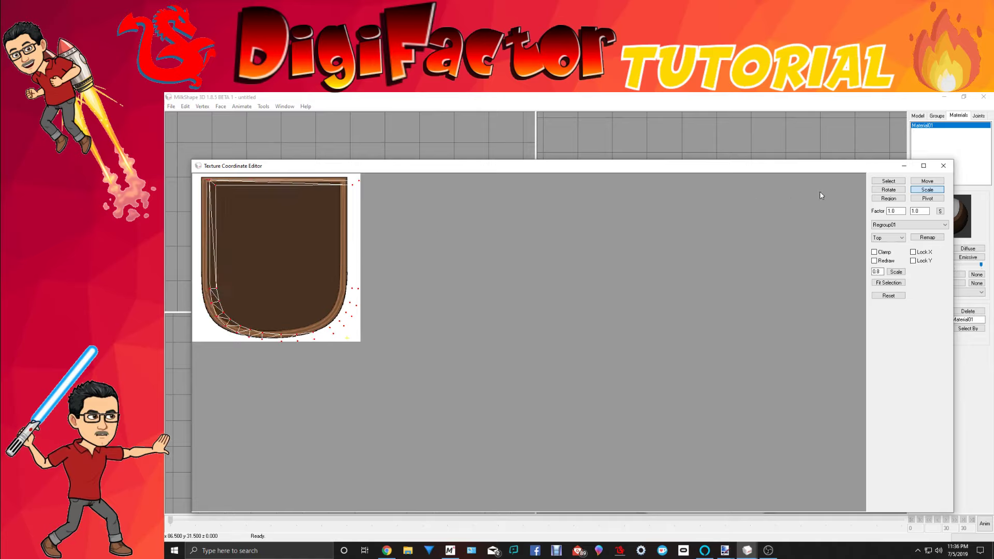
click(927, 182)
drag(465, 262, 455, 261)
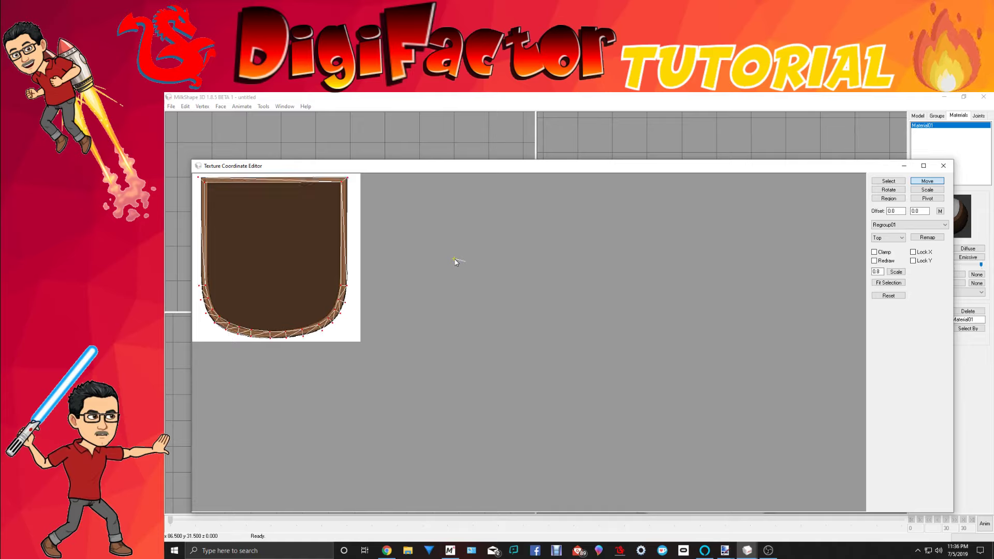
click(928, 190)
drag(466, 286, 462, 285)
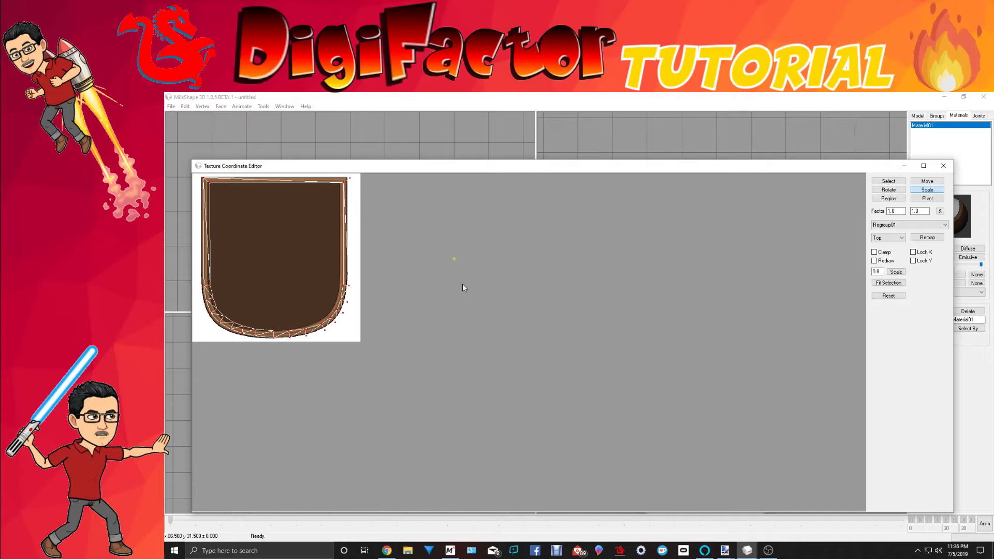
click(928, 180)
drag(544, 255, 530, 256)
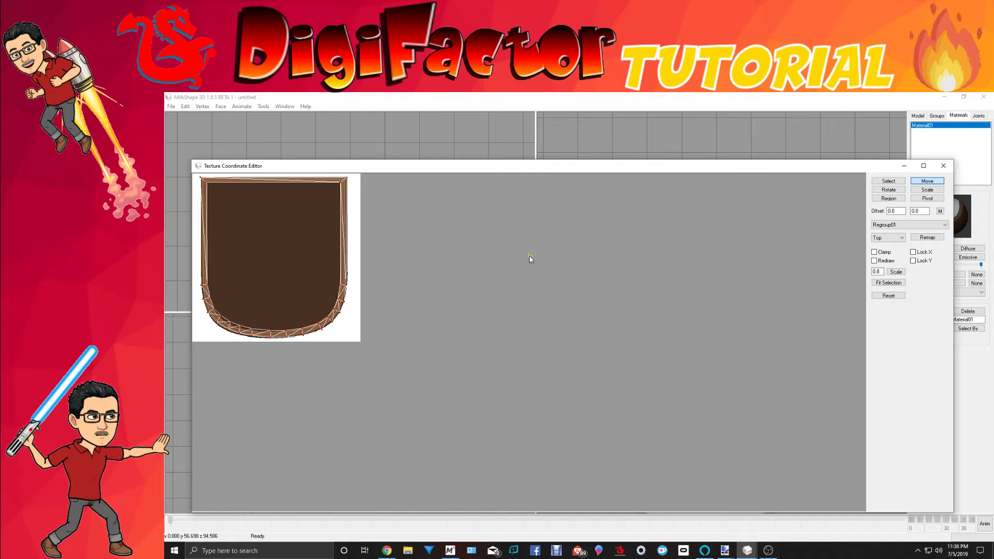
drag(529, 256, 530, 256)
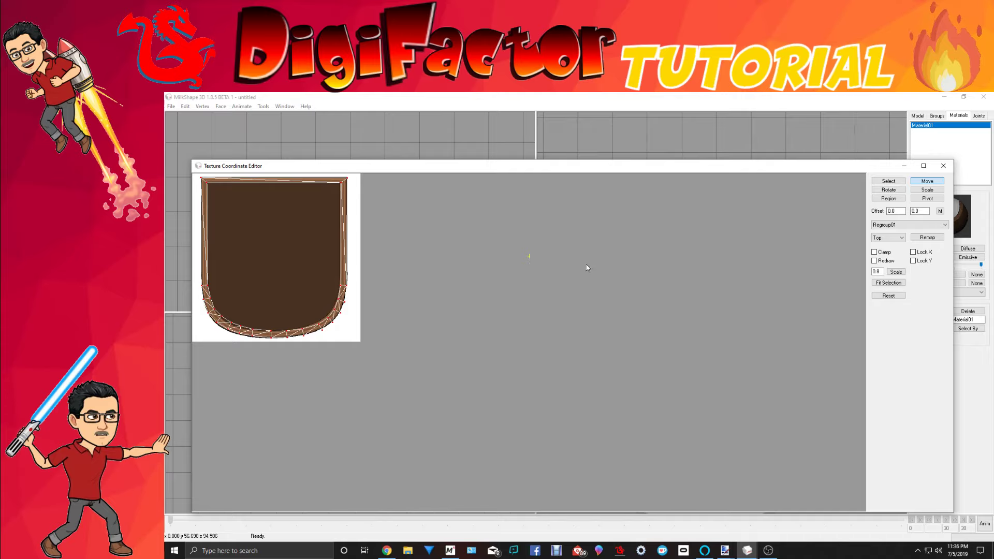
drag(449, 296, 450, 296)
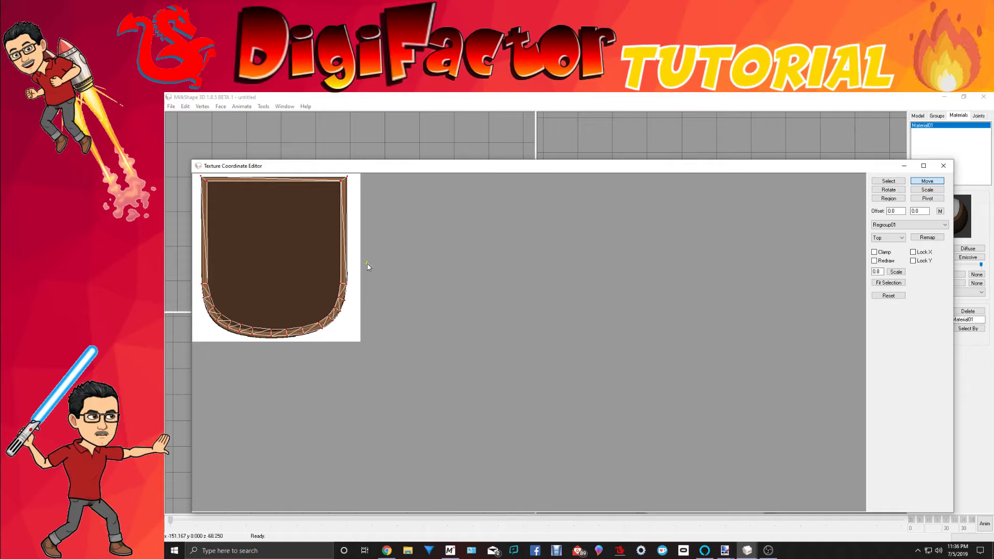
drag(367, 264, 366, 265)
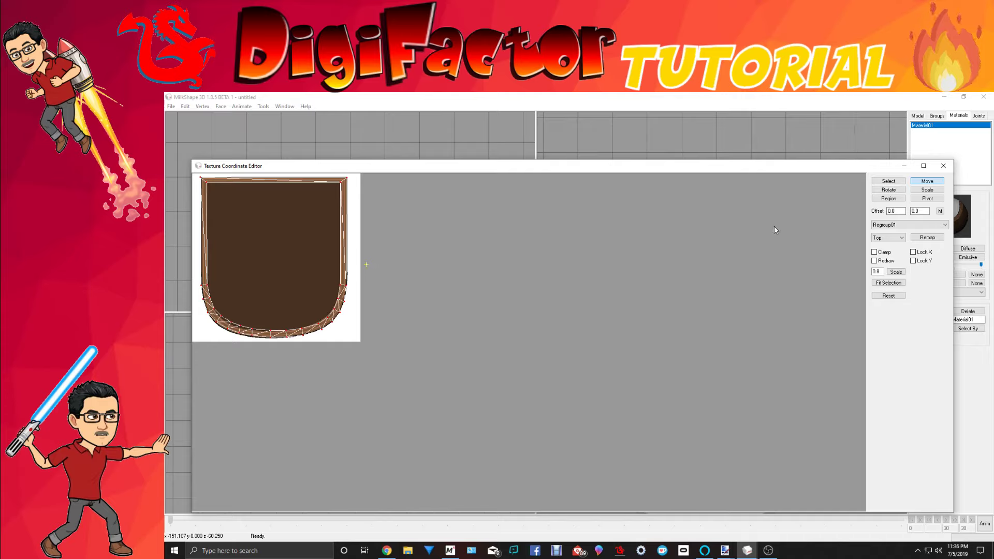
Select the border's texture points along the lower-left curve and move them slightly to match the curved frame in the texture.
click(889, 181)
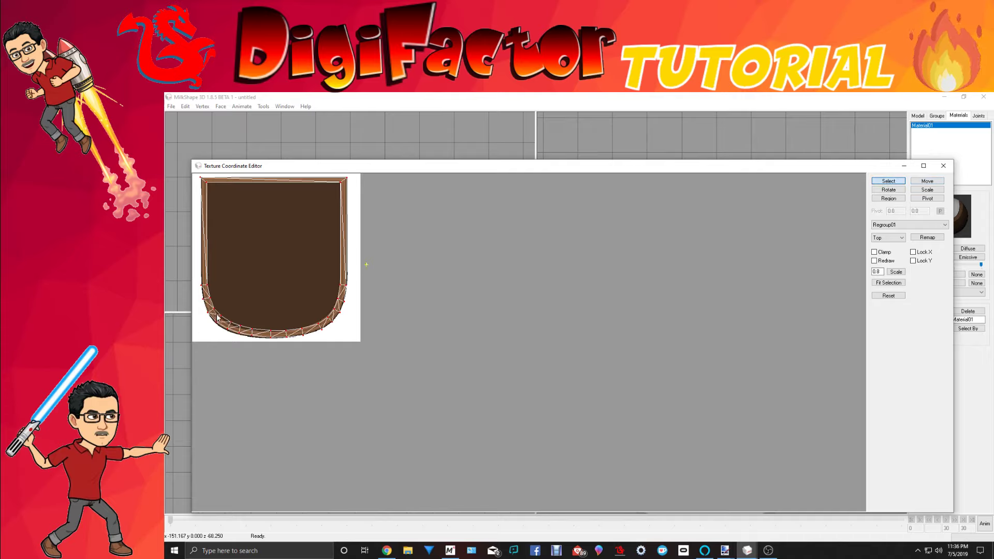
drag(215, 314, 264, 346)
click(928, 180)
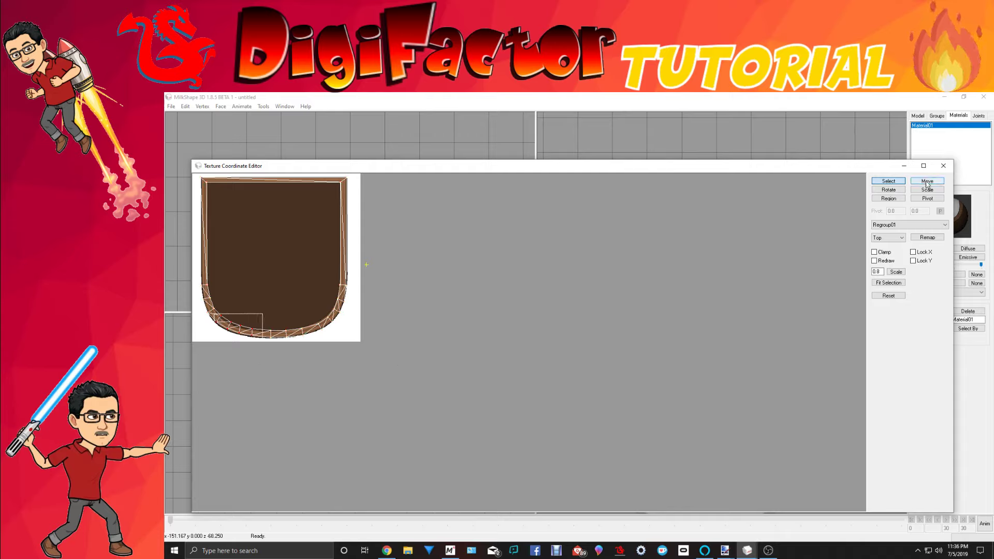
click(268, 320)
drag(268, 321, 267, 325)
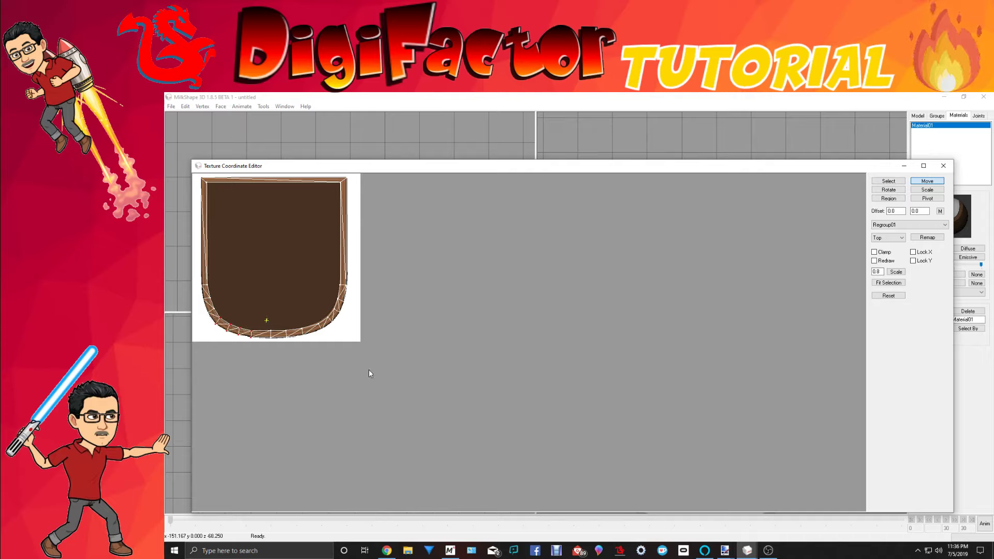
Select the border's texture points at the bottom centre of the curve and nudge them onto the light brown frame.
click(888, 181)
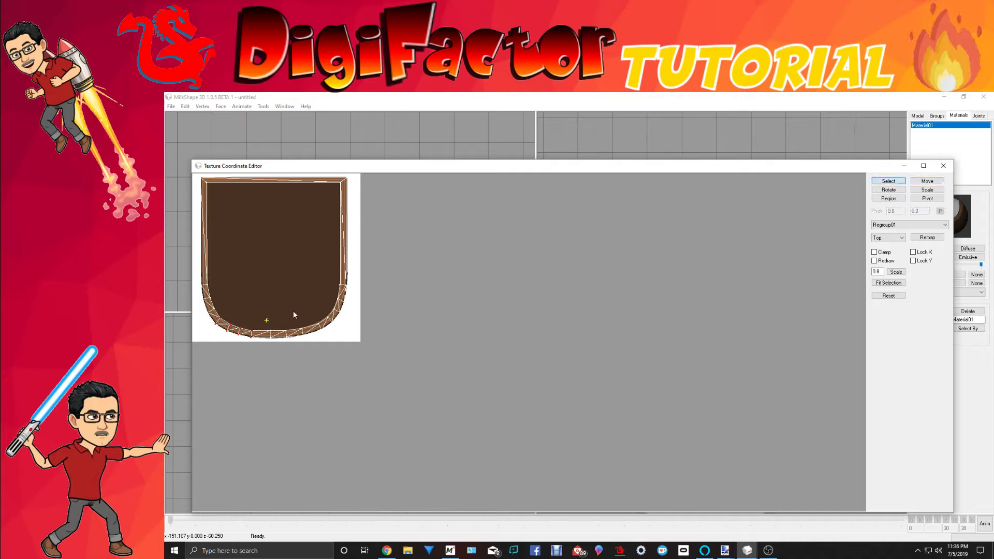
drag(265, 318, 276, 347)
click(927, 181)
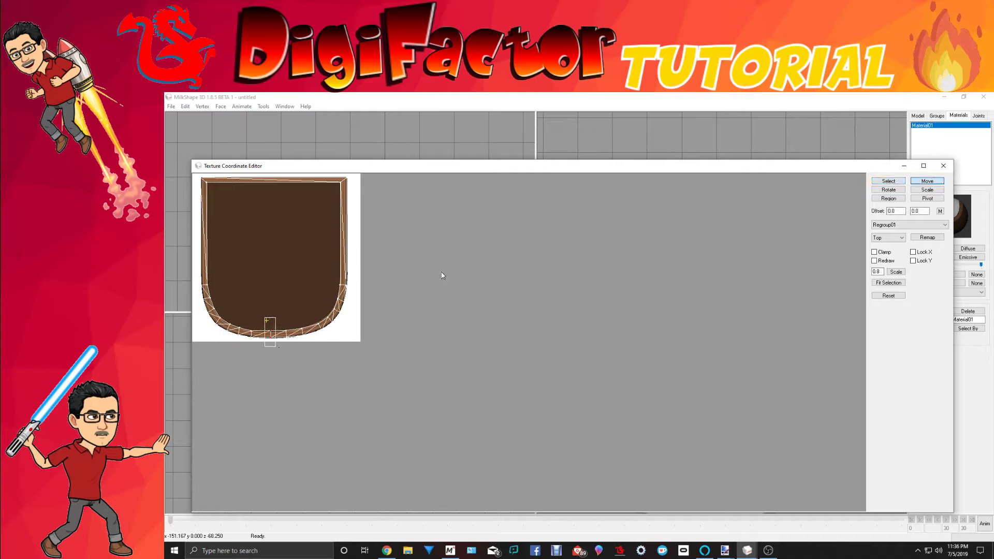
drag(442, 272, 441, 273)
Move the border's texture points along the lower-right curve onto the frame, close the Texture Coordinate Editor and inspect the stage's top and sides.
click(894, 182)
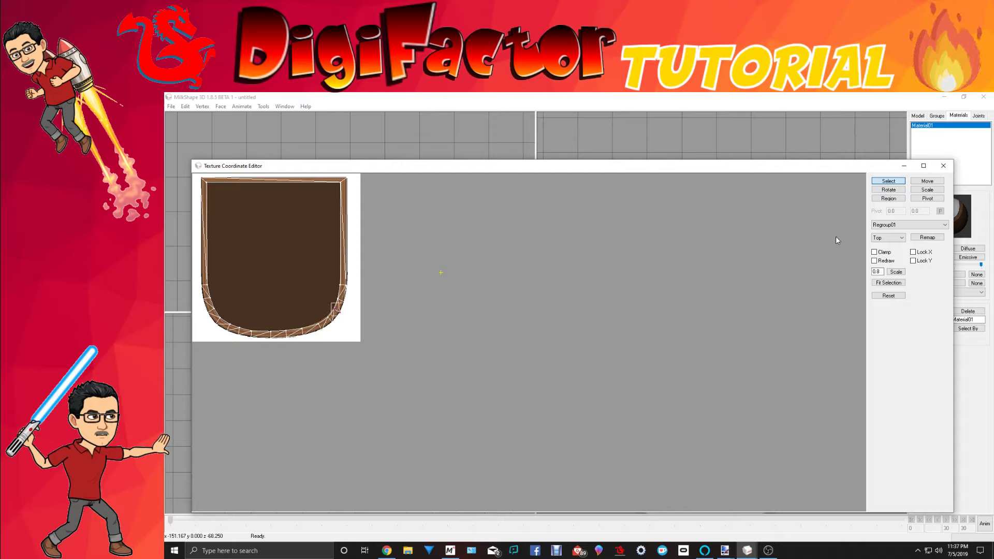
click(924, 183)
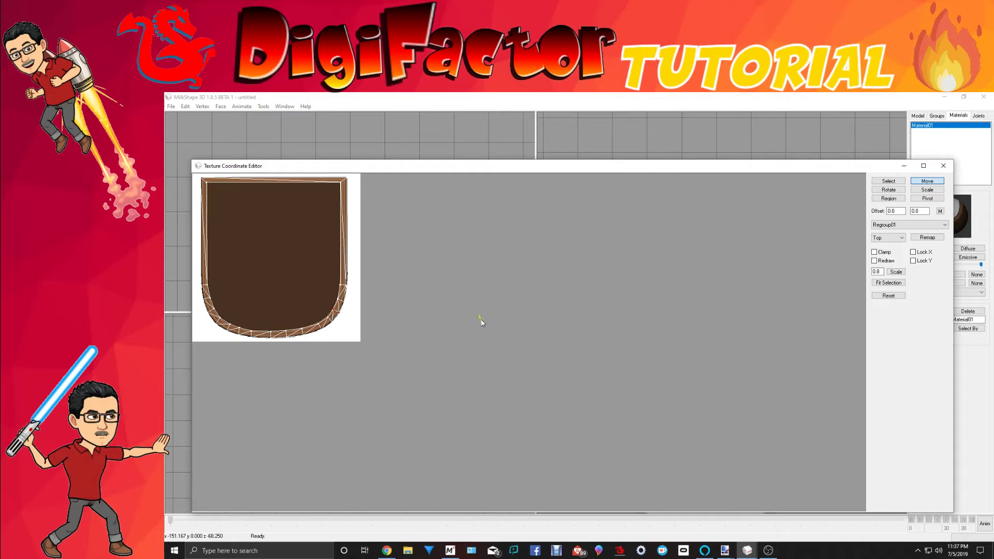
click(887, 185)
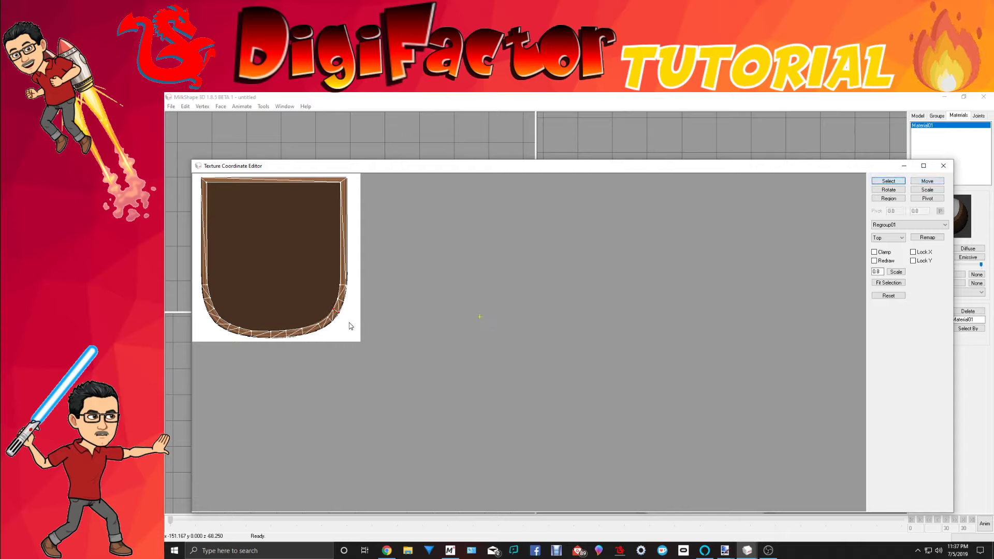
drag(323, 314, 337, 333)
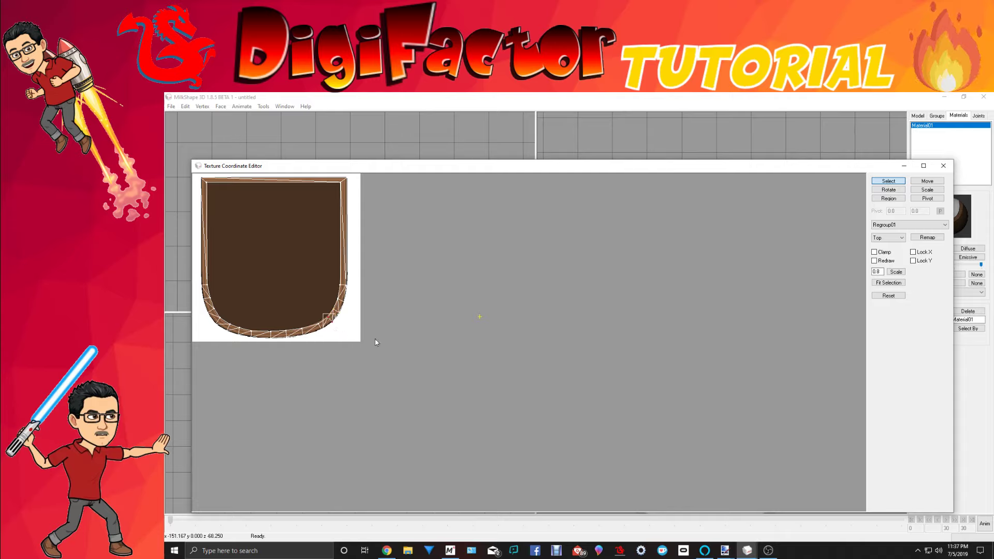
click(928, 181)
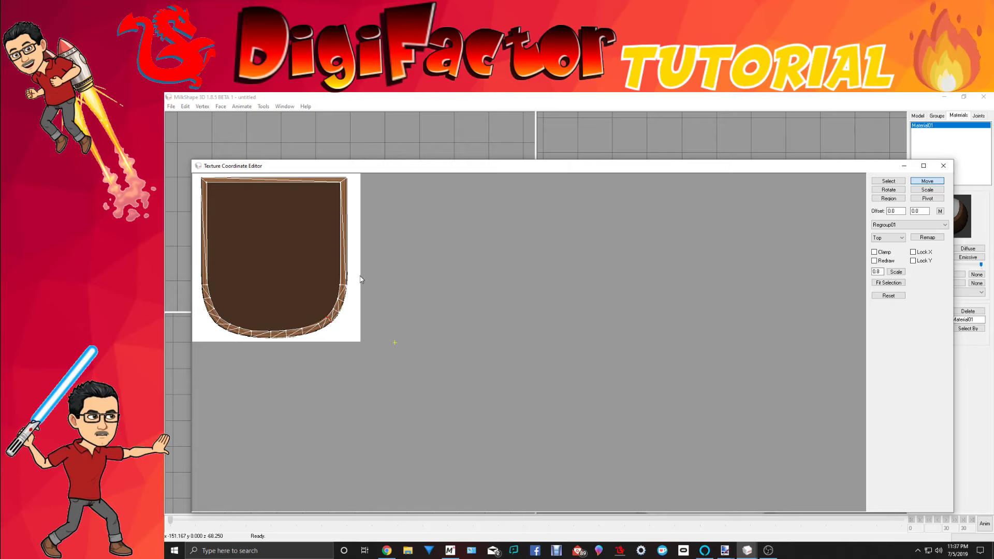
click(943, 166)
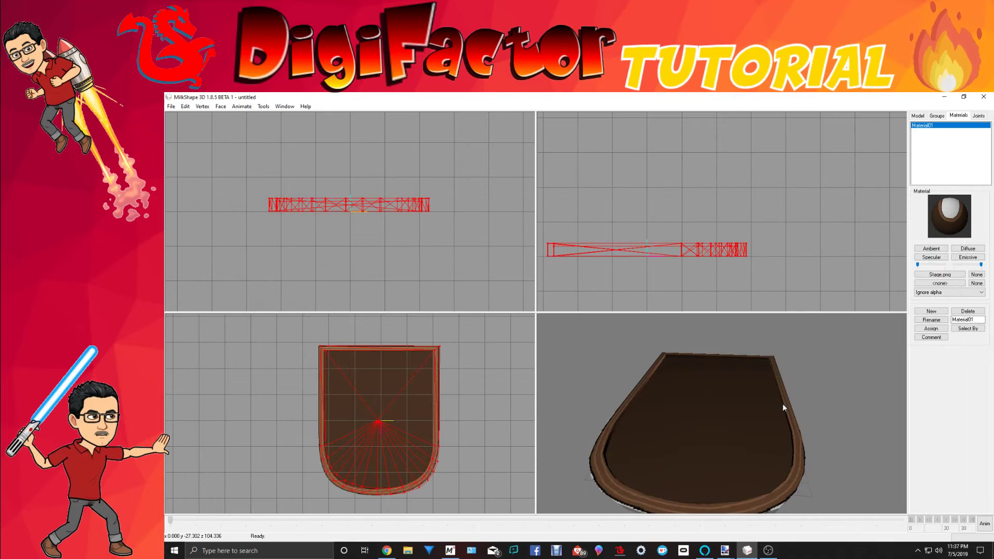
drag(781, 422, 786, 443)
drag(749, 476, 775, 467)
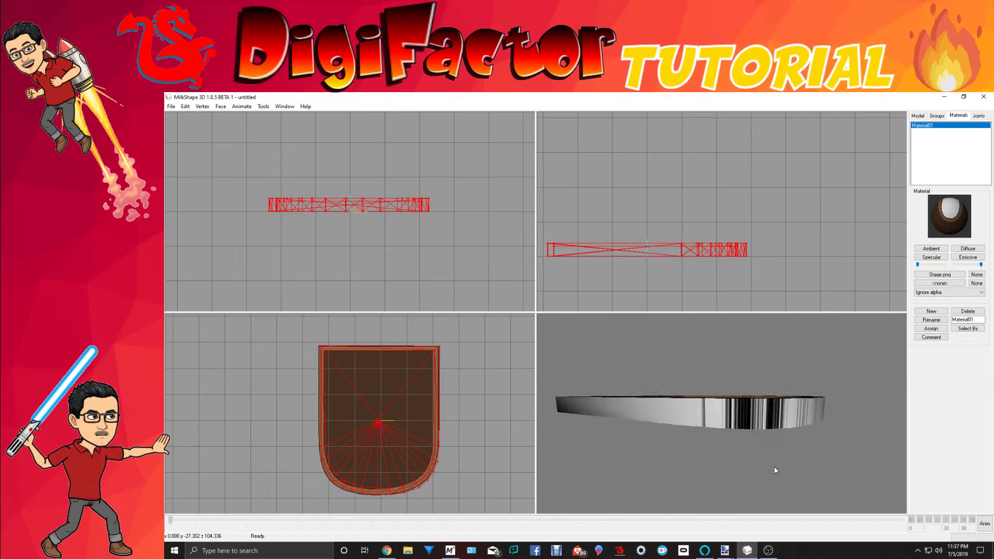
Reopen the Texture Coordinate Editor, nudge the border's texture point just right of the bottom centre onto the frame, close it and inspect the stage.
click(285, 107)
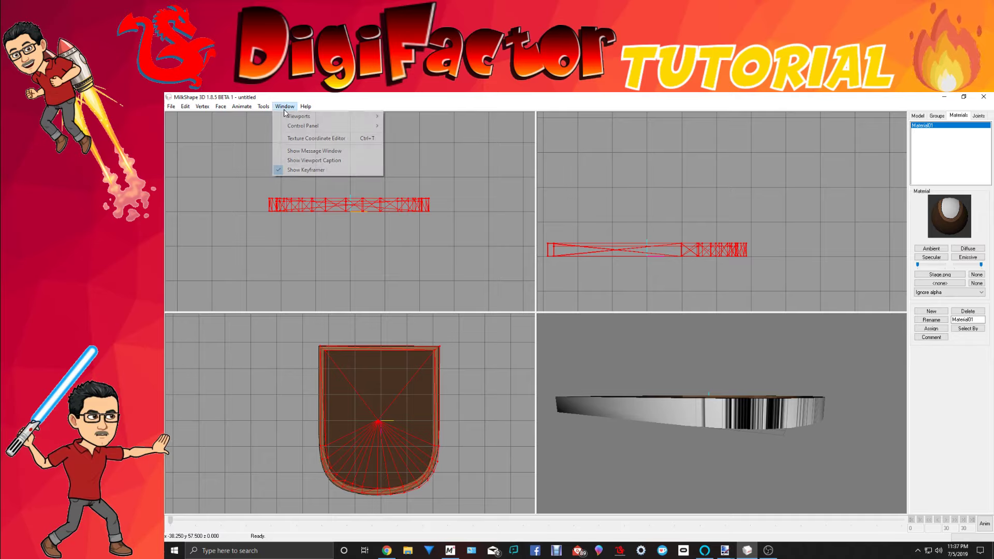
click(291, 140)
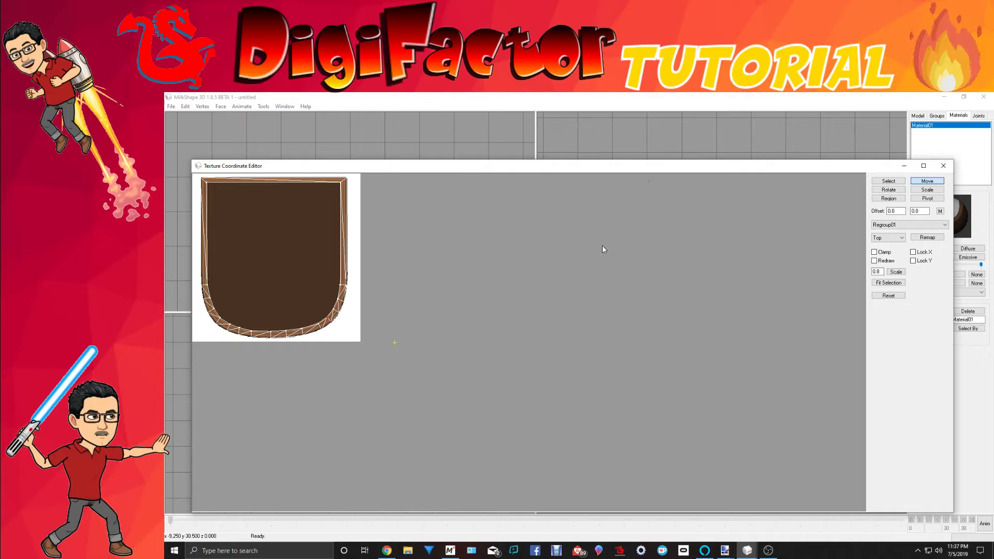
click(889, 181)
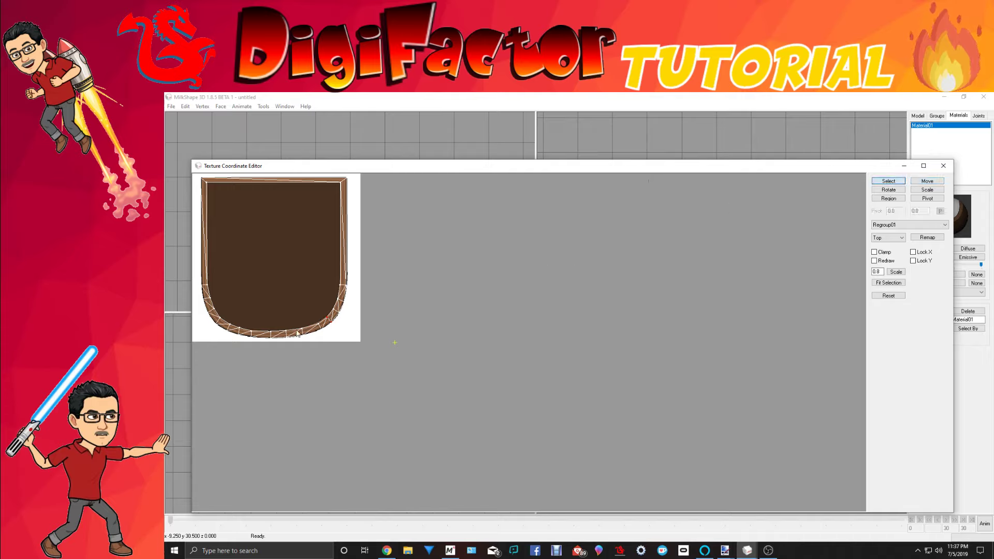
drag(283, 328, 294, 344)
click(928, 189)
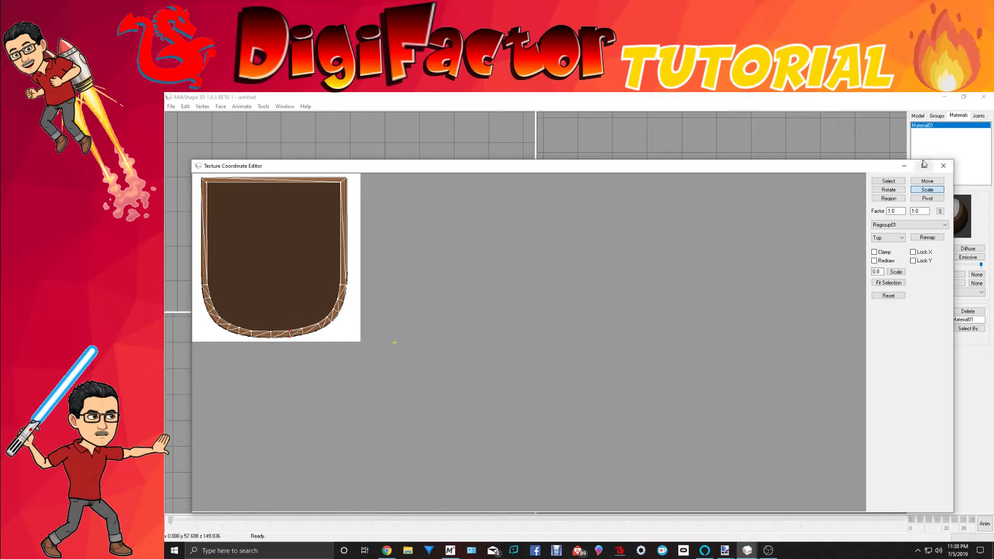
click(925, 181)
drag(322, 369, 318, 368)
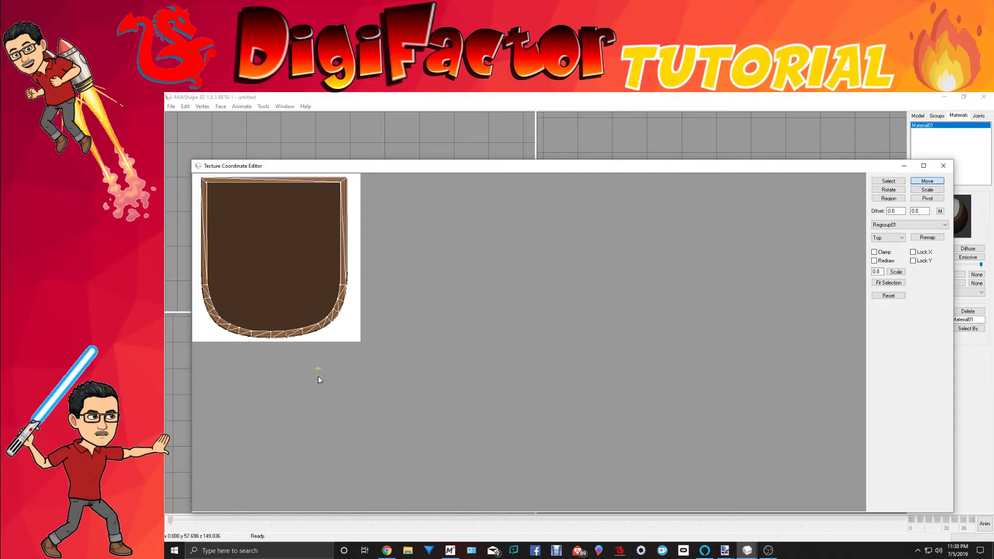
click(944, 166)
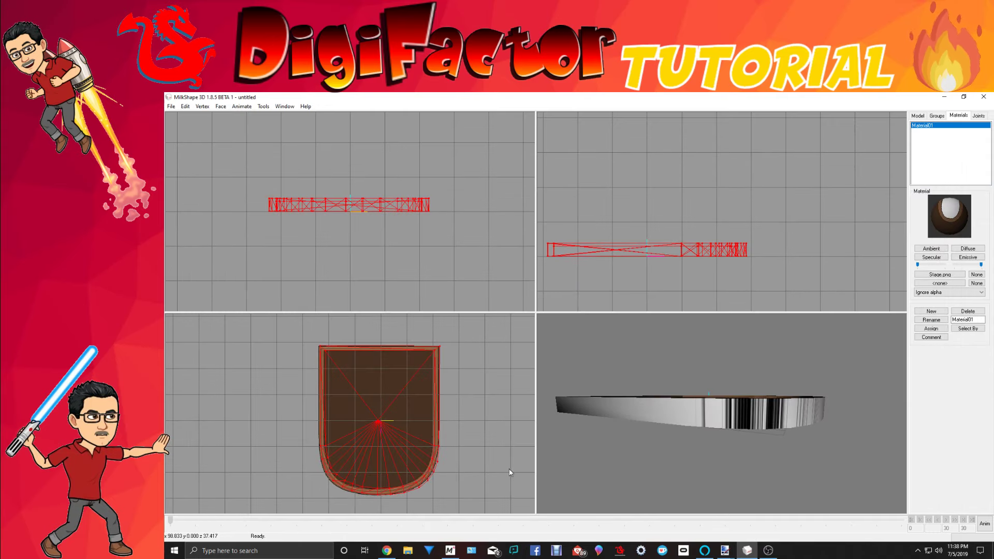
mouse_move(668, 461)
mouse_down()
mouse_move(688, 462)
mouse_move(620, 466)
mouse_move(711, 492)
mouse_move(693, 478)
mouse_up()
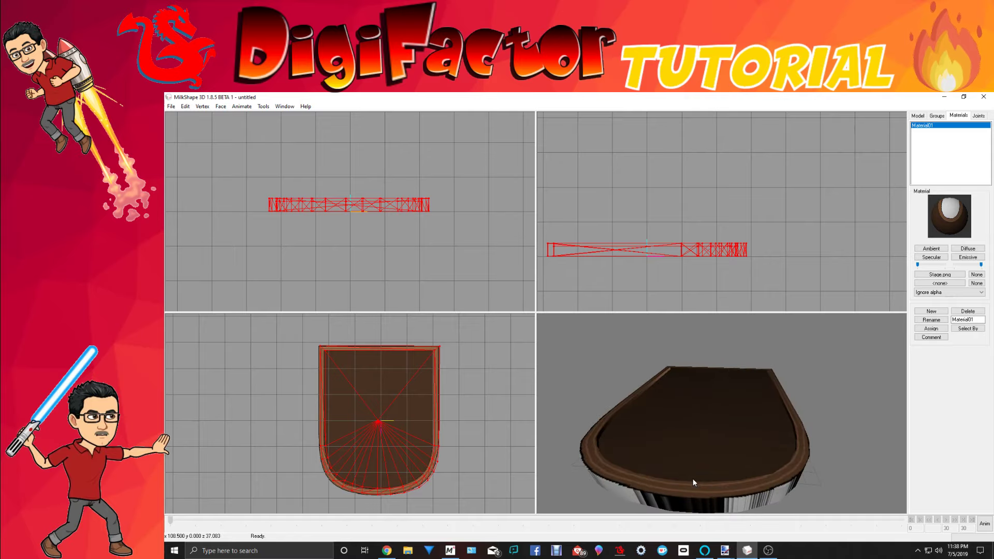
Select the stage's vertical side faces in the side view, regroup them into a separate group and check that group's selection.
click(919, 116)
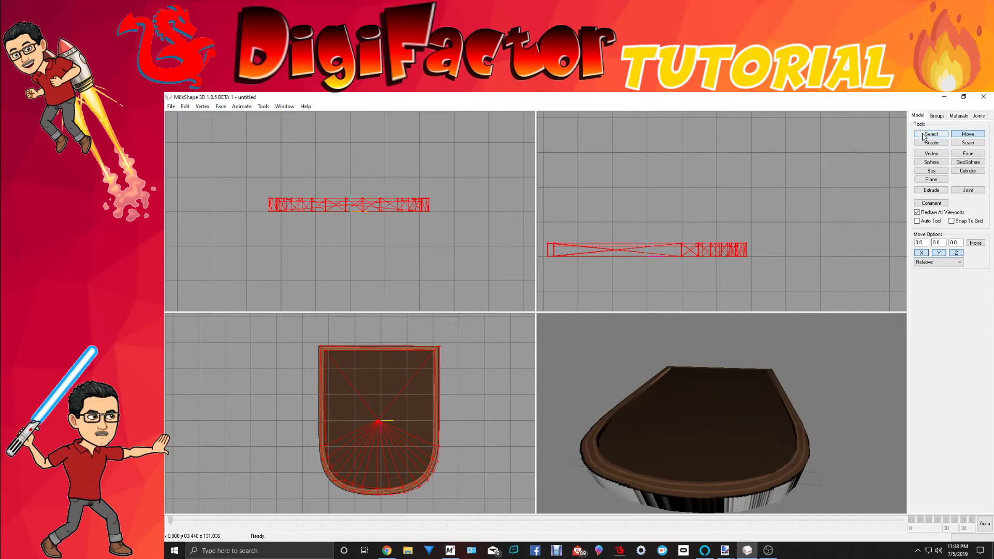
click(924, 136)
click(779, 147)
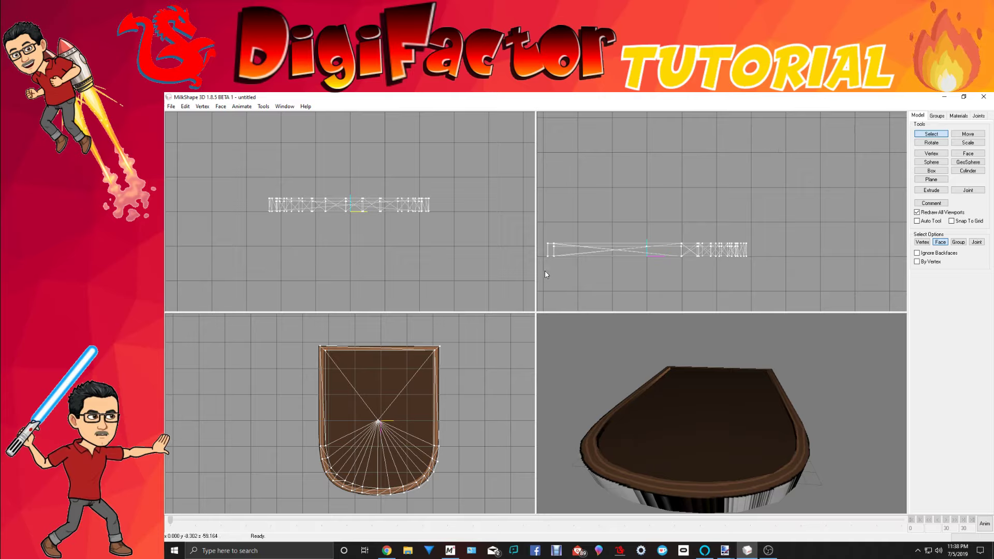
drag(545, 271, 766, 255)
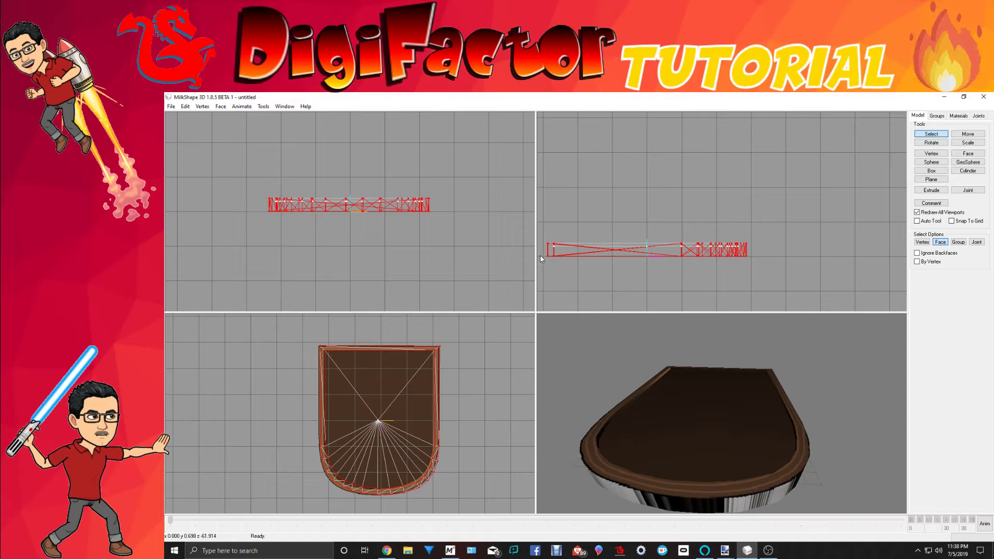
drag(546, 248, 749, 282)
click(942, 117)
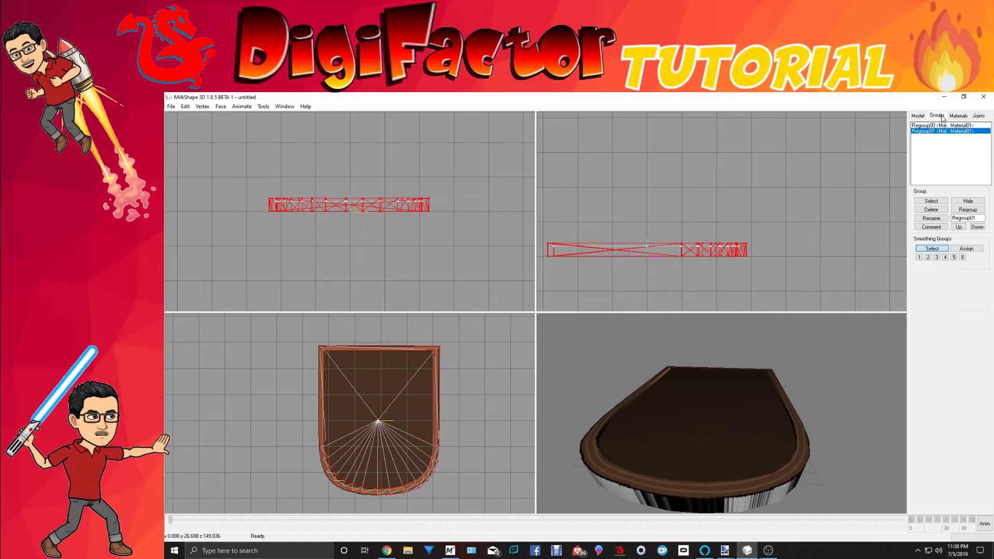
click(966, 209)
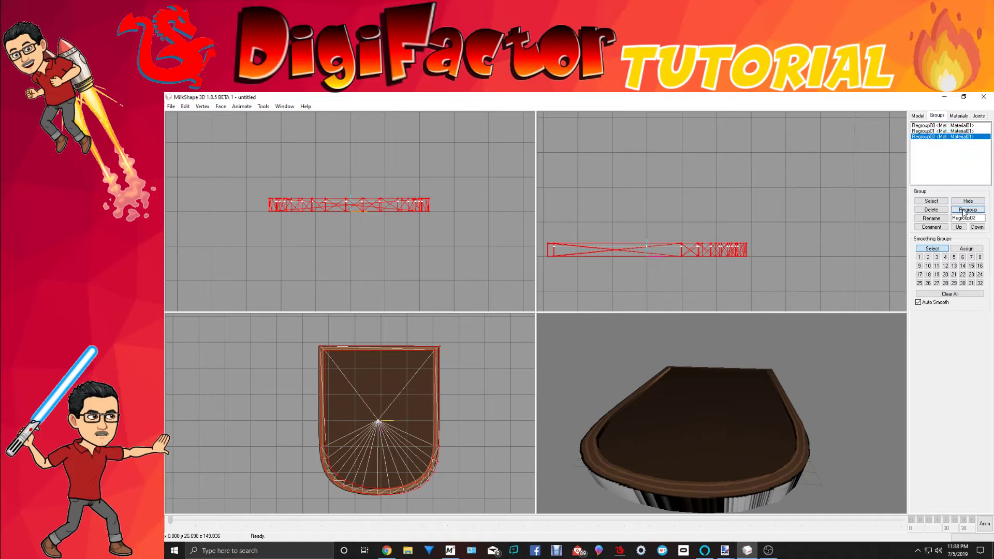
double_click(941, 139)
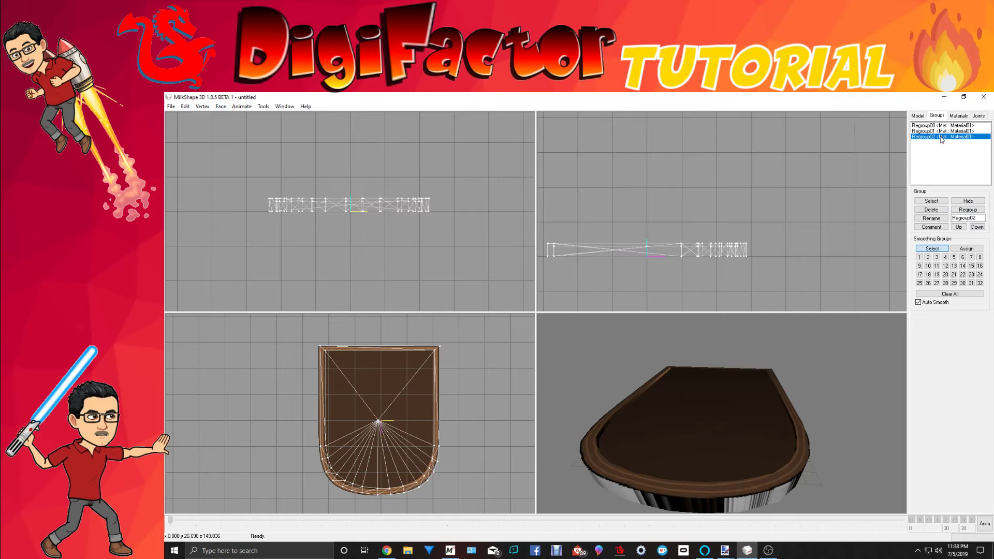
double_click(941, 137)
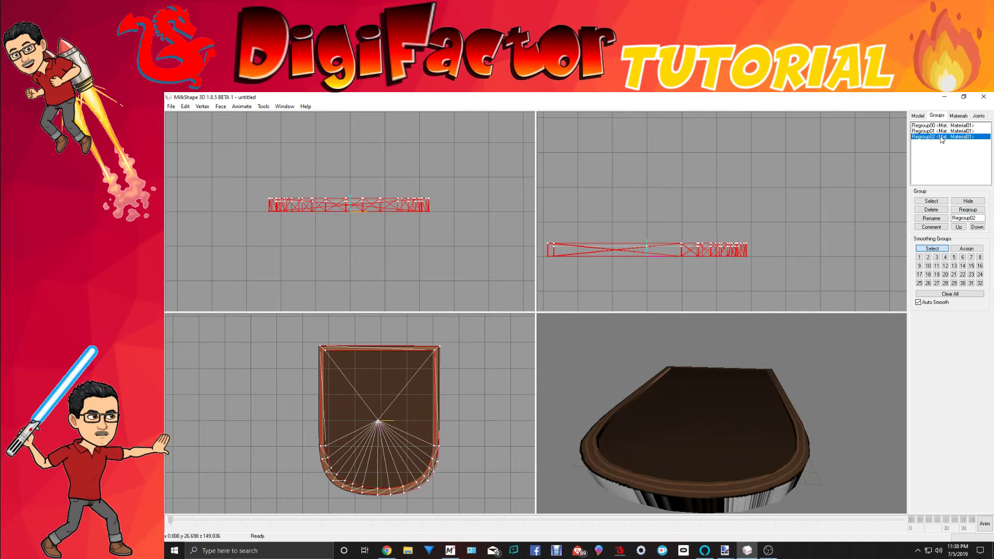
Open the Texture Coordinate Editor for the stage material and remap the side-face group Regroup02 with the Top projection.
click(958, 116)
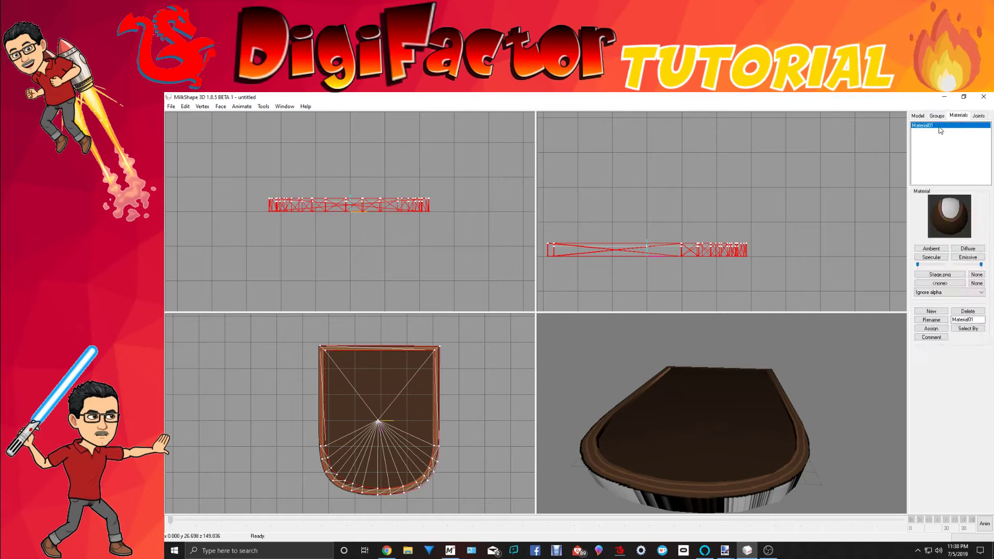
drag(766, 382, 725, 398)
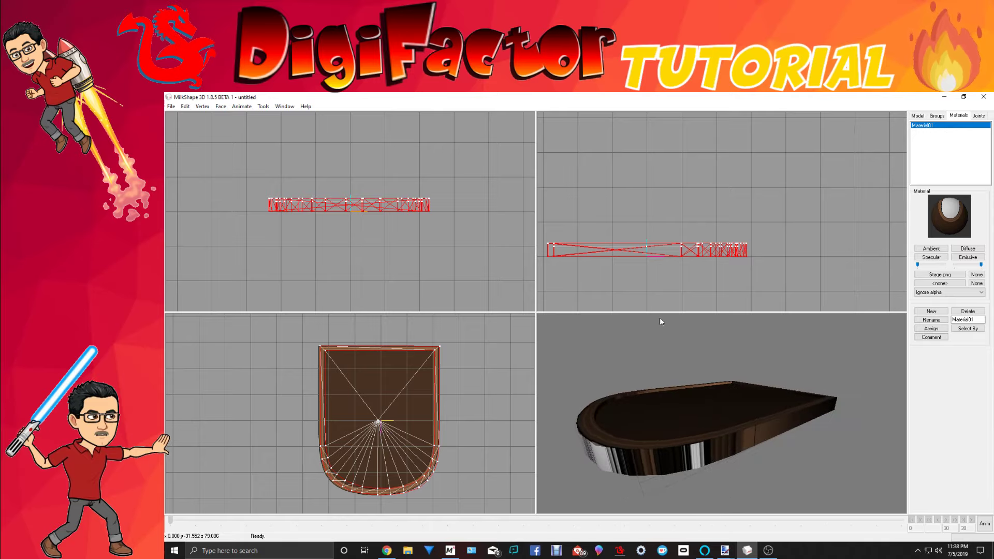
click(285, 106)
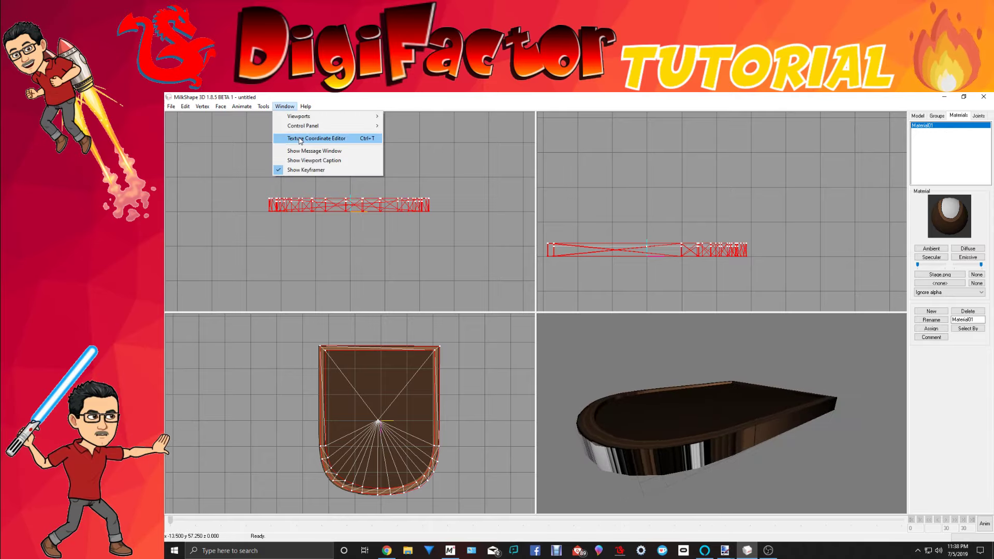
click(301, 140)
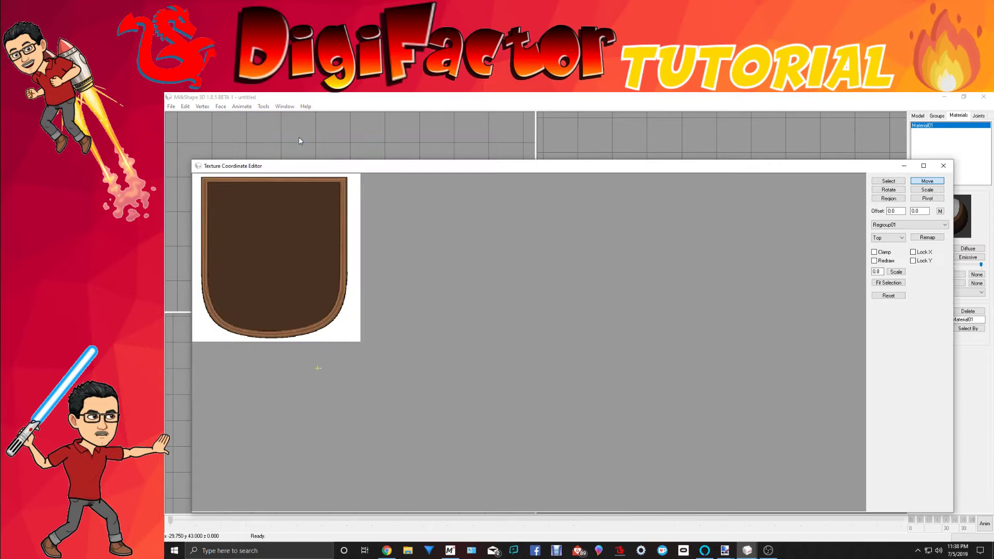
click(917, 225)
click(912, 242)
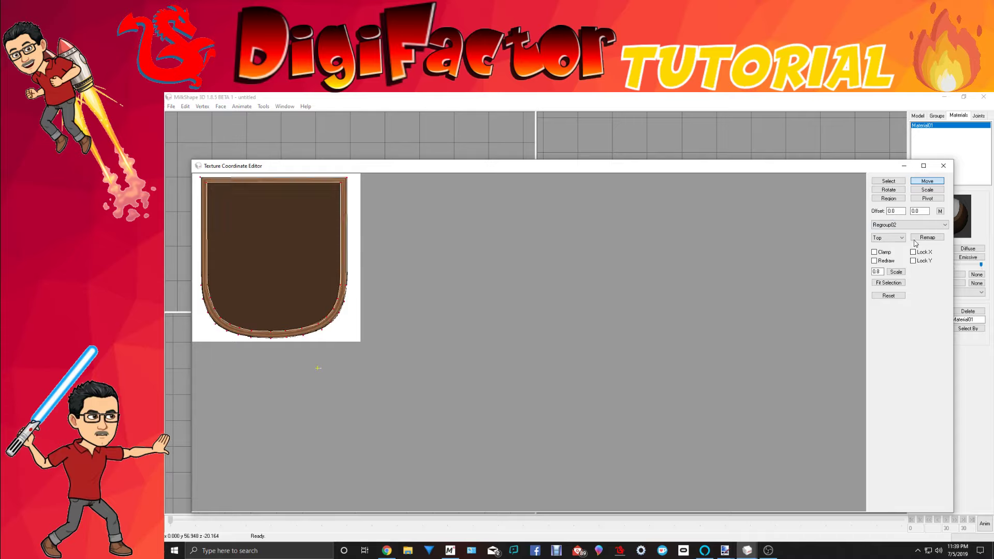
click(916, 238)
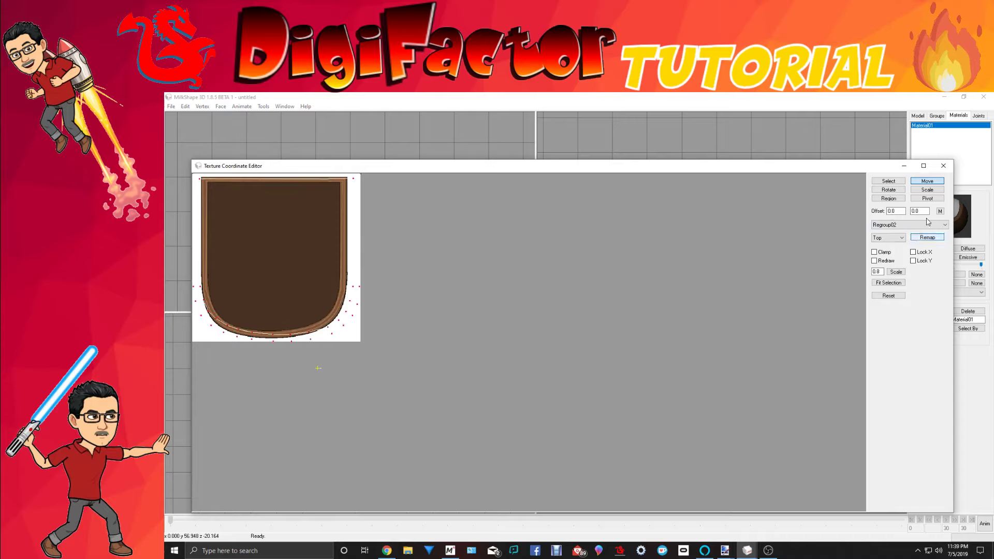
Shrink Regroup02's texture coordinates to a narrow strip, place them on the right light brown frame, close the editor and inspect the stage's sides.
click(927, 190)
drag(596, 295, 350, 298)
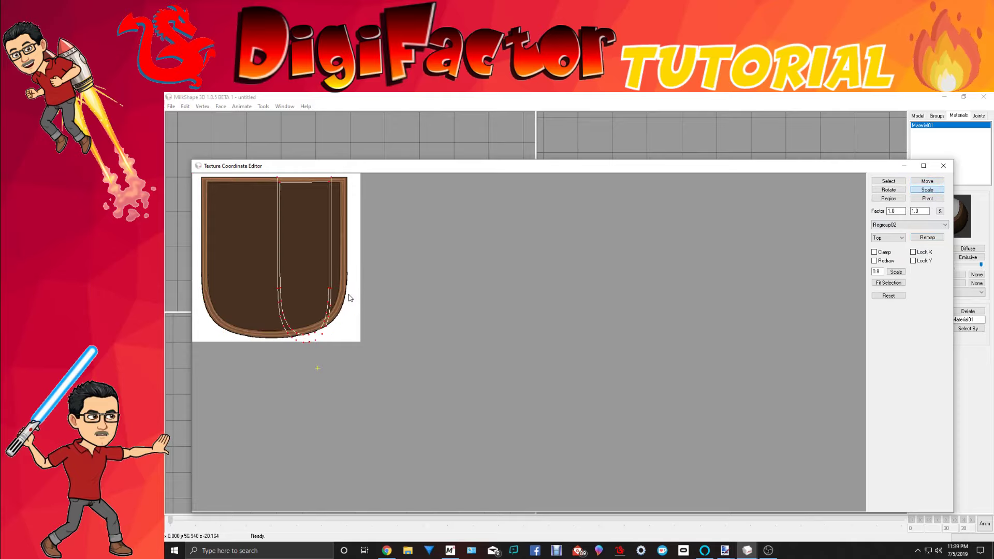
drag(505, 311, 336, 241)
drag(433, 334, 300, 254)
drag(415, 353, 368, 357)
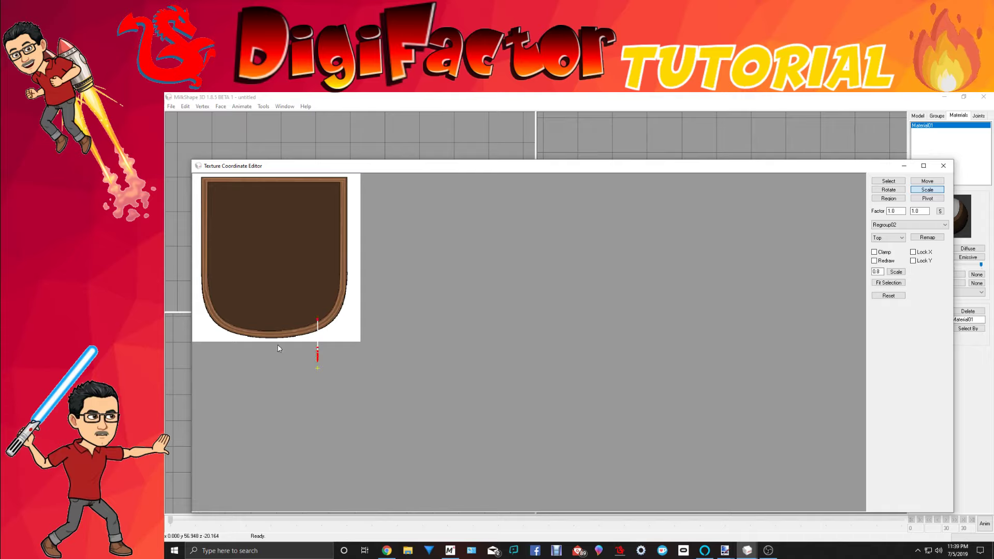
click(927, 181)
drag(341, 328, 365, 255)
click(948, 169)
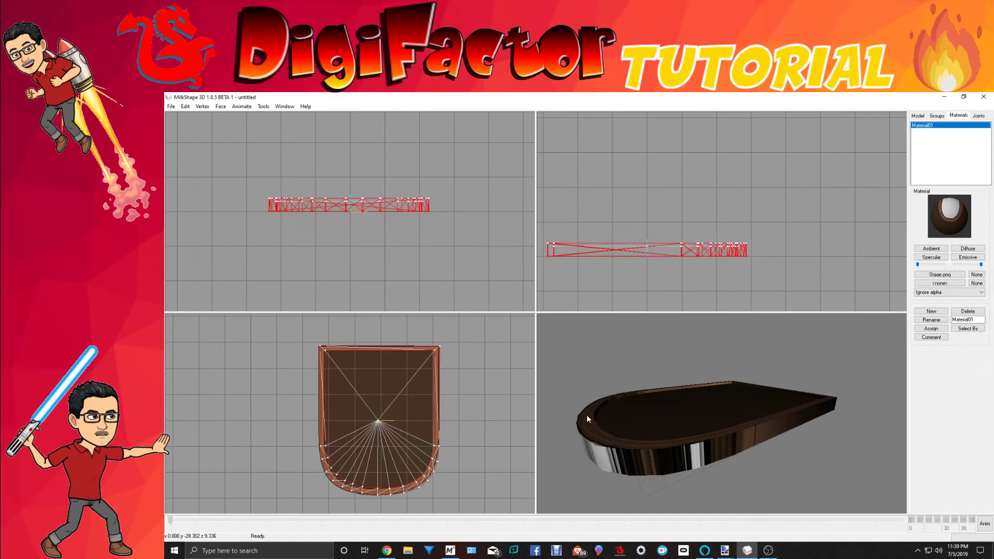
drag(586, 415, 738, 441)
drag(838, 437, 700, 434)
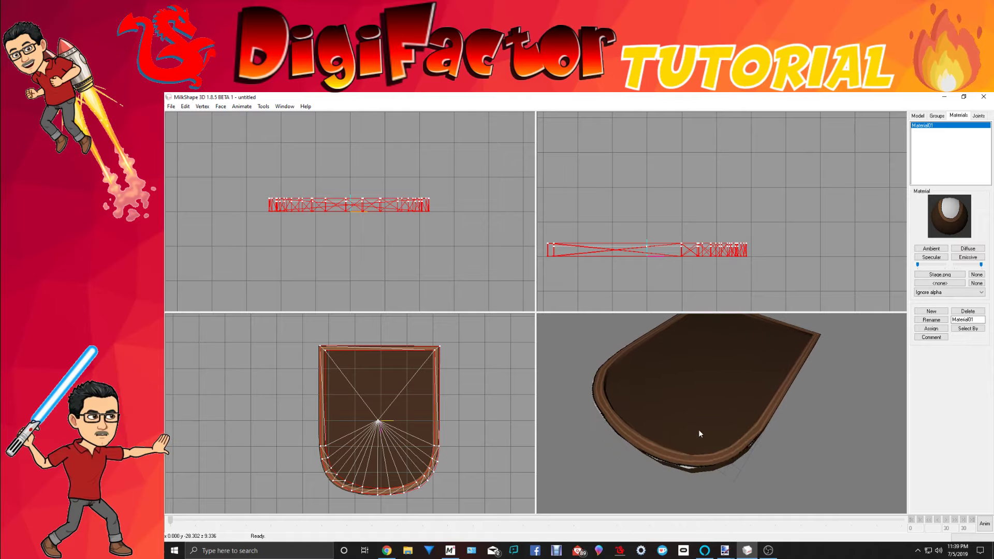
click(286, 107)
click(296, 138)
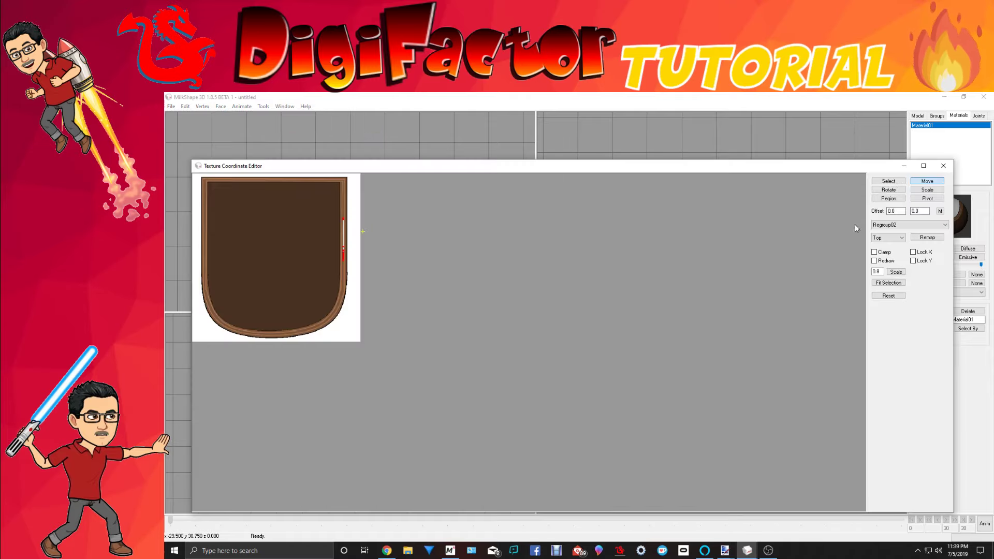
click(883, 225)
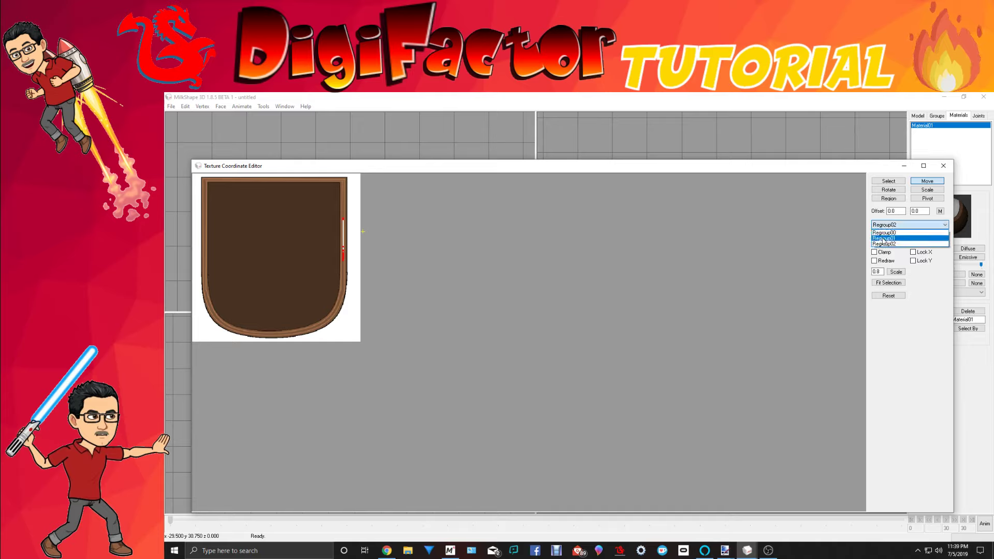
click(884, 239)
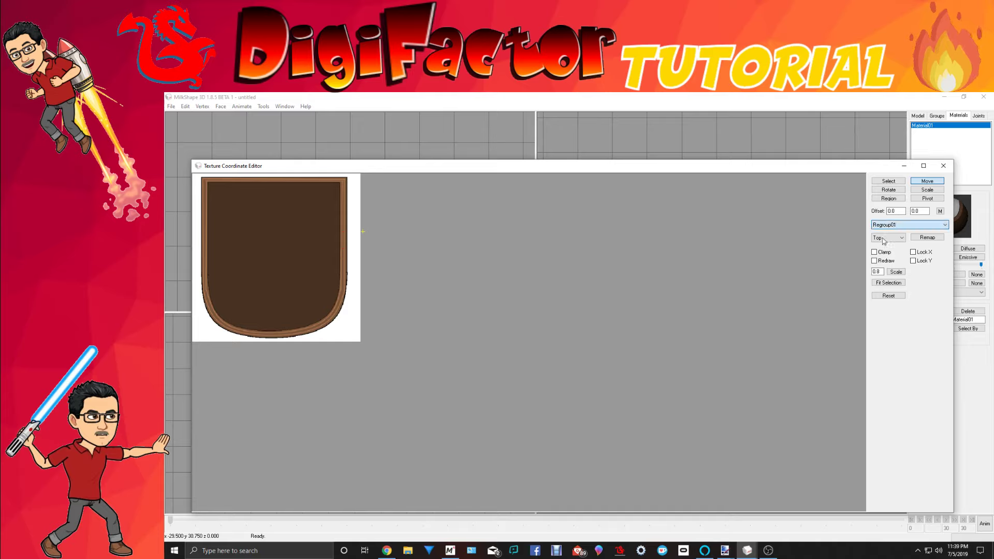
click(927, 239)
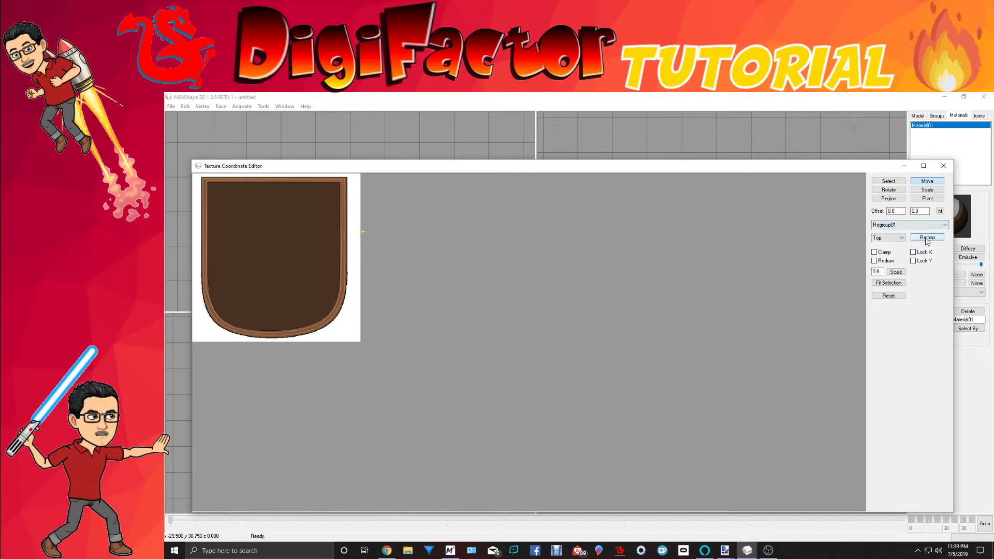
click(927, 225)
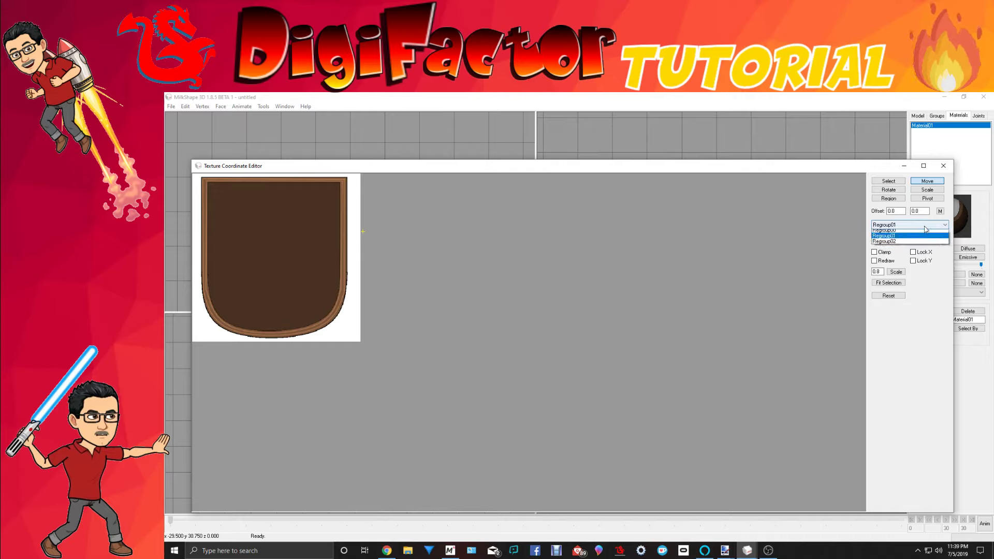
click(921, 232)
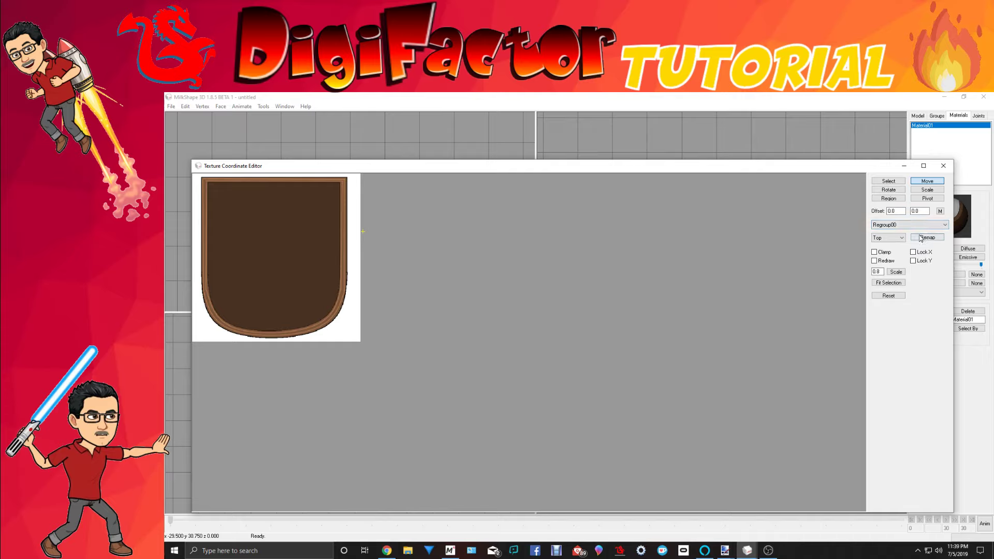
click(943, 166)
Deselect the side-face group, select the raised border group Regroup01 and display its coordinates in the Texture Coordinate Editor.
click(938, 116)
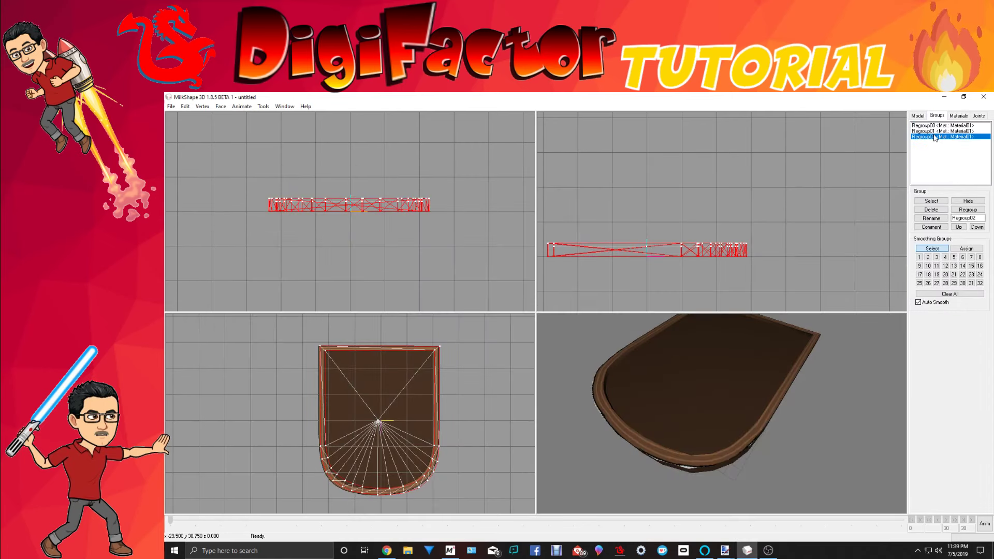
double_click(935, 138)
double_click(935, 132)
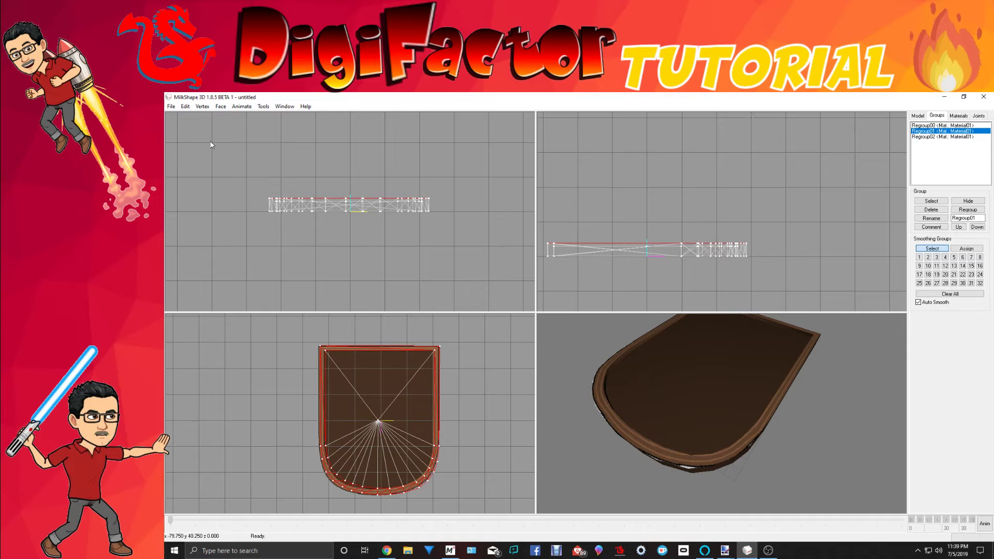
click(285, 106)
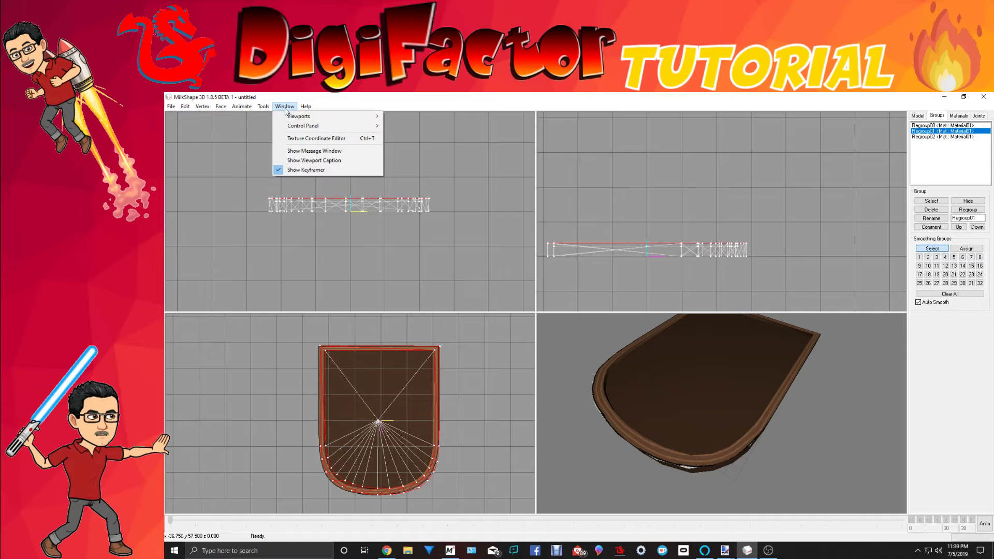
click(329, 139)
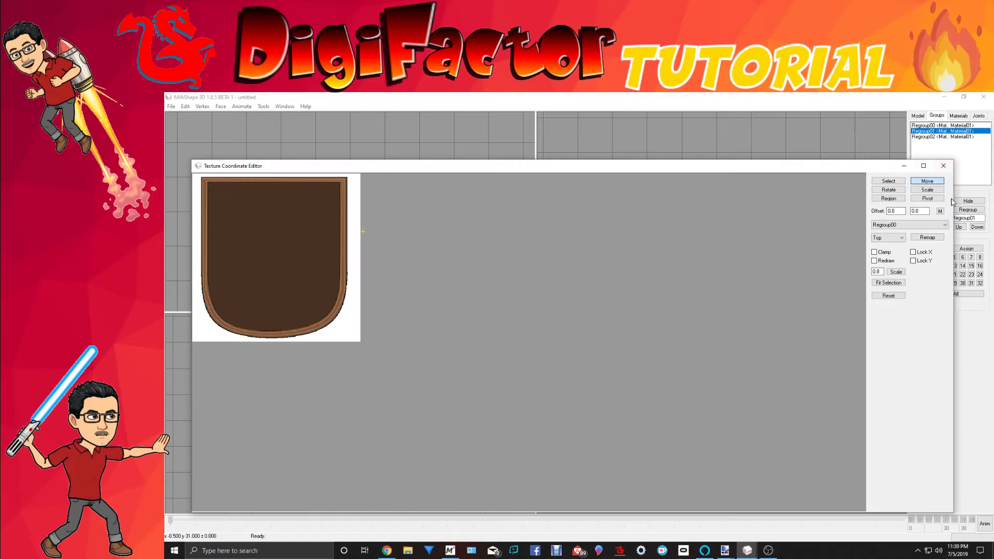
click(920, 224)
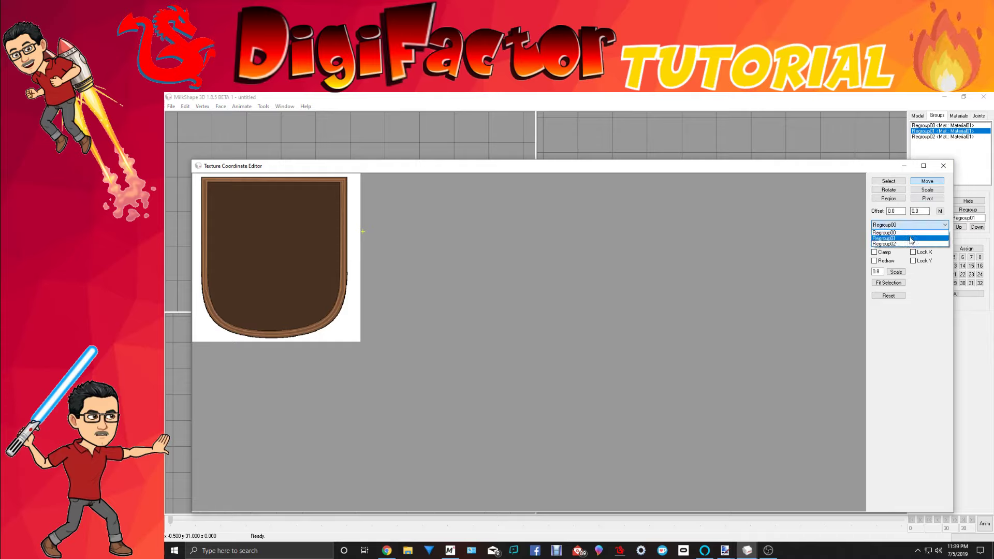
click(912, 239)
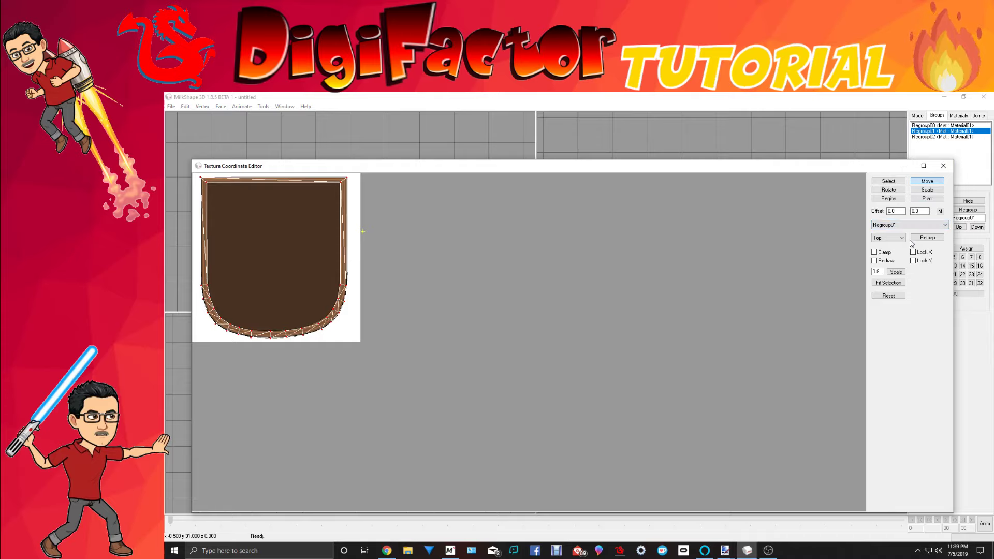
Nudge the border's texture points one by one along the bottom edge, from the centre towards the right, onto the frame.
click(888, 181)
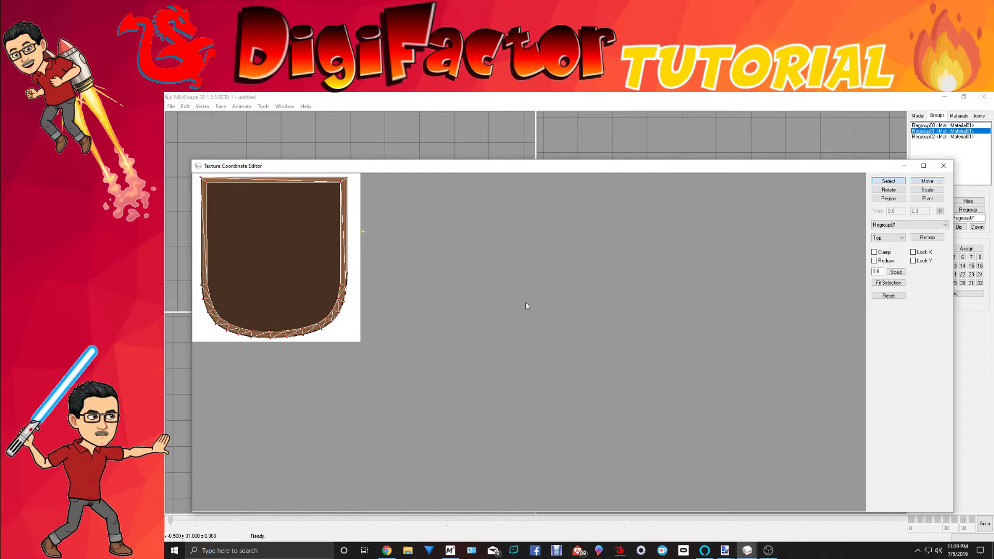
click(268, 325)
click(933, 181)
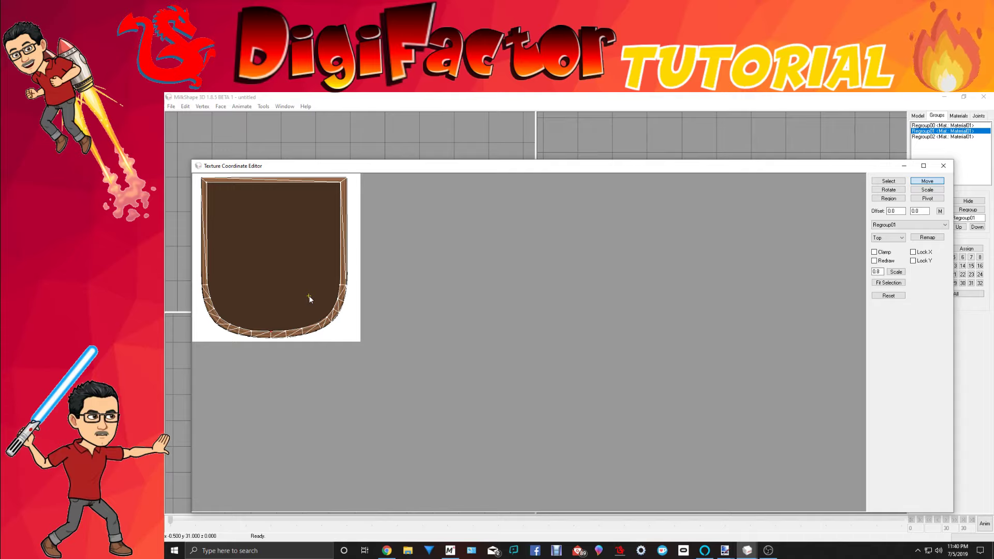
click(889, 183)
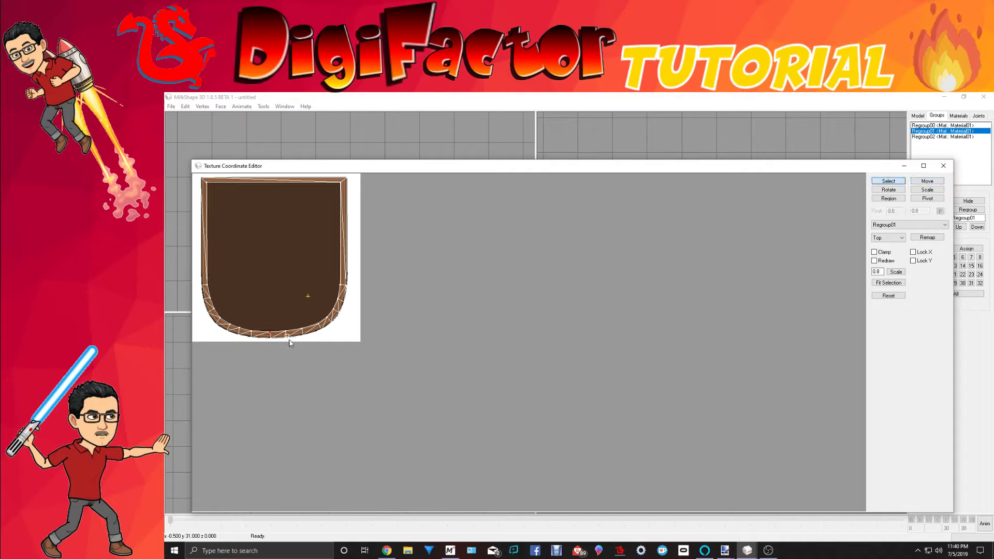
click(929, 183)
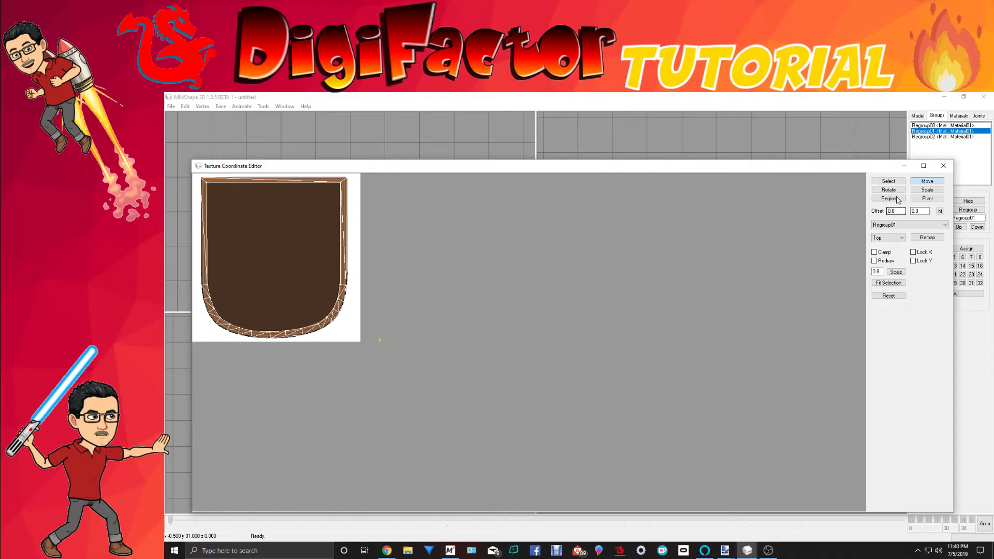
click(888, 181)
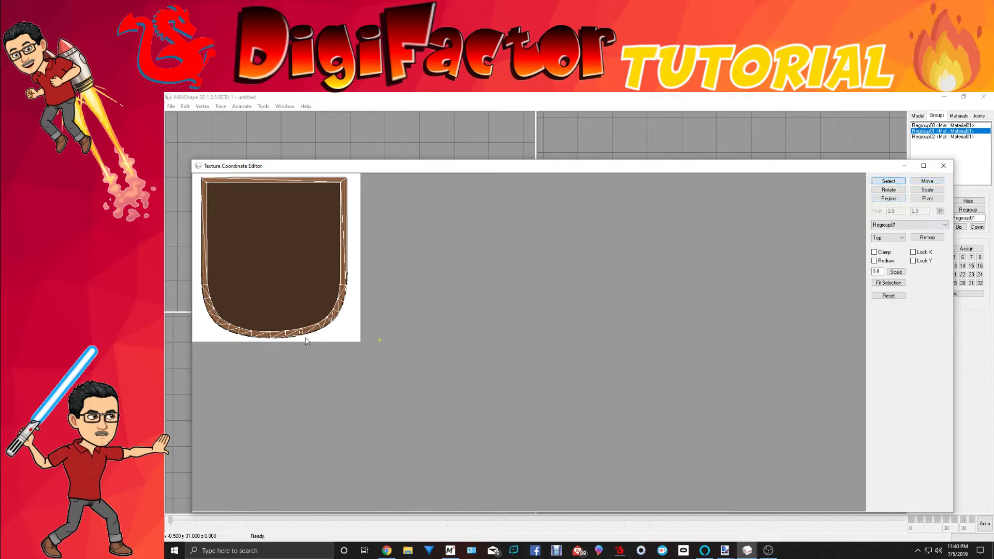
click(922, 182)
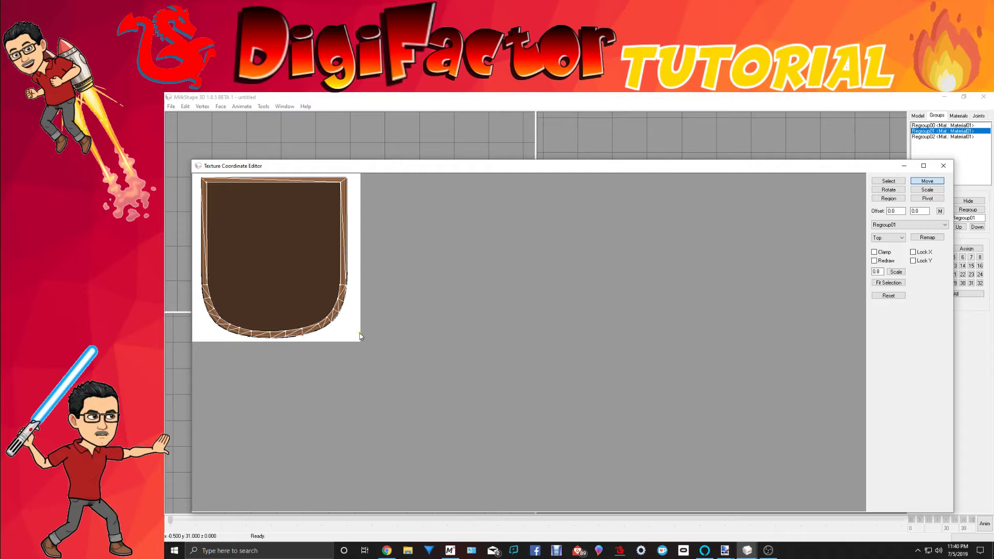
Adjust the border's texture points around the lower-right curve one by one so they follow the brown frame.
click(889, 181)
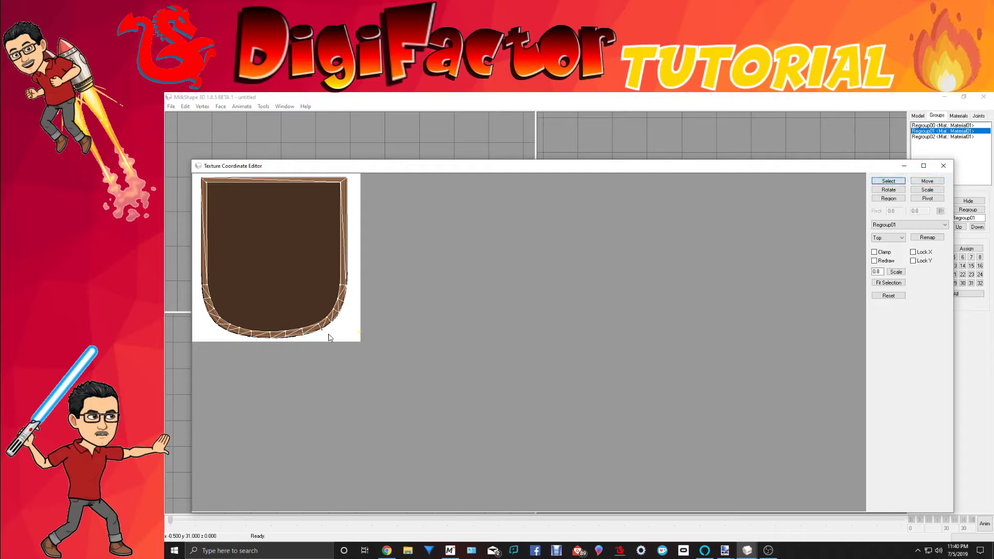
click(928, 180)
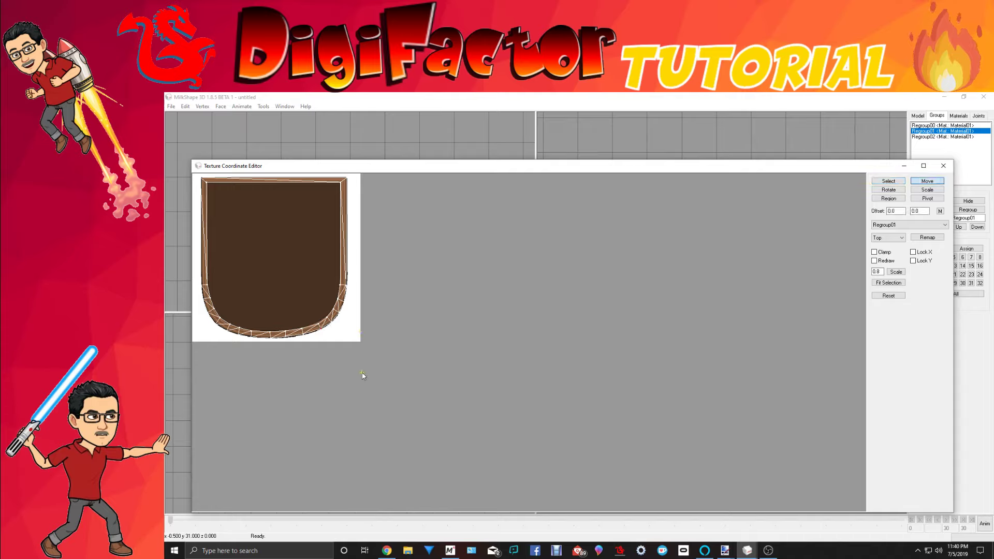
click(892, 183)
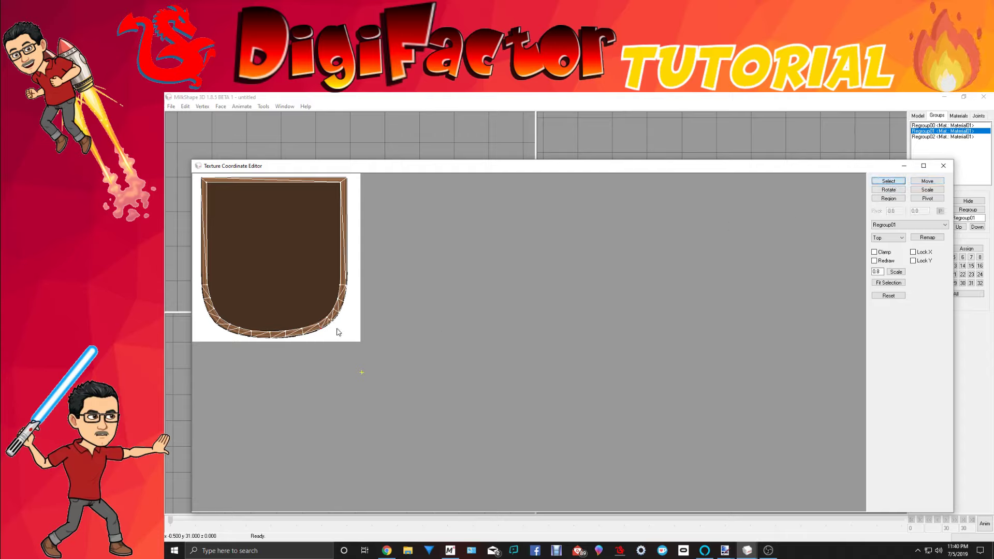
click(928, 181)
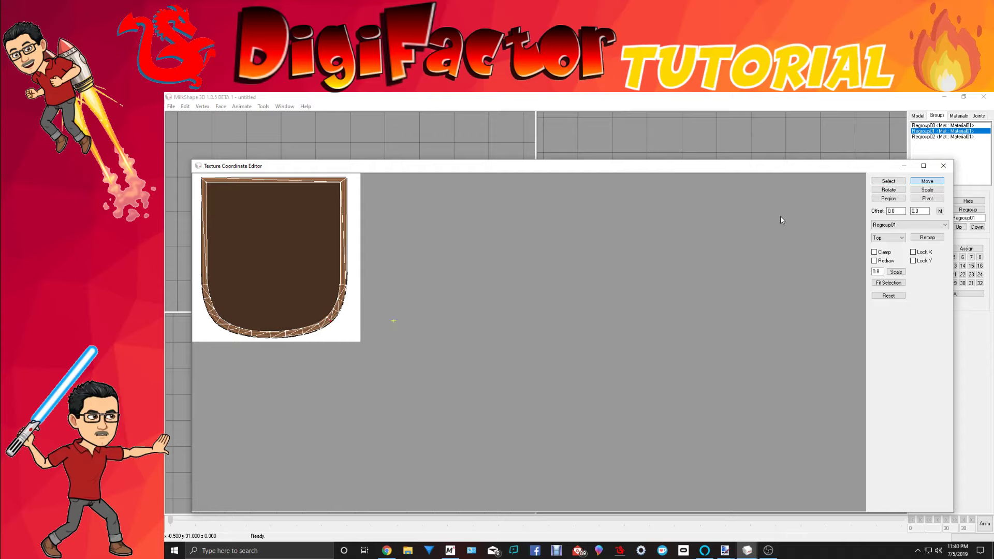
click(881, 181)
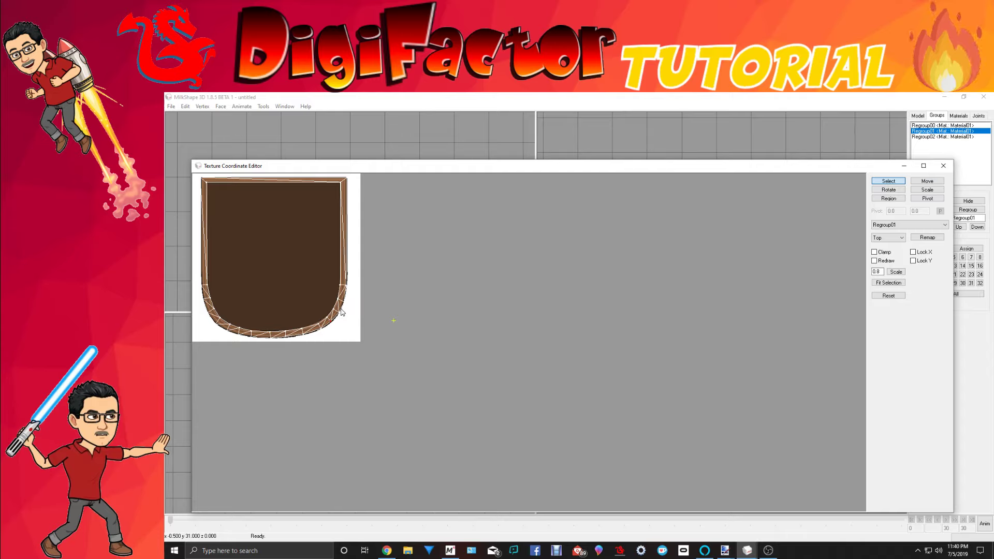
click(937, 184)
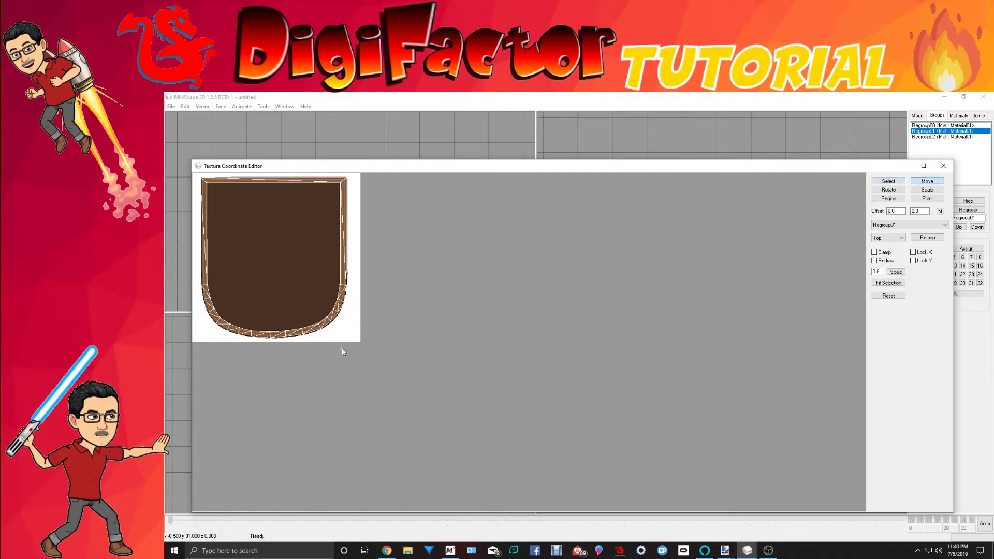
click(889, 182)
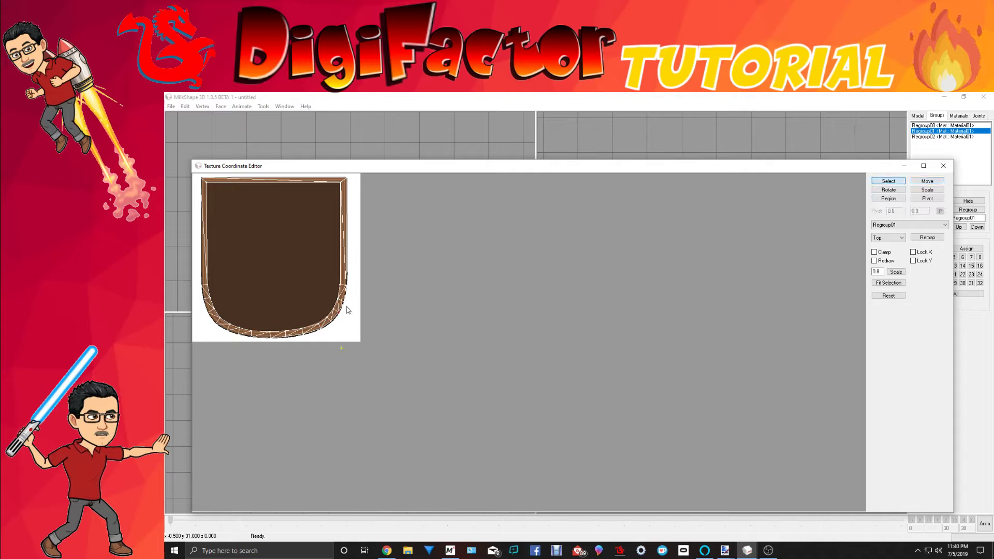
click(932, 182)
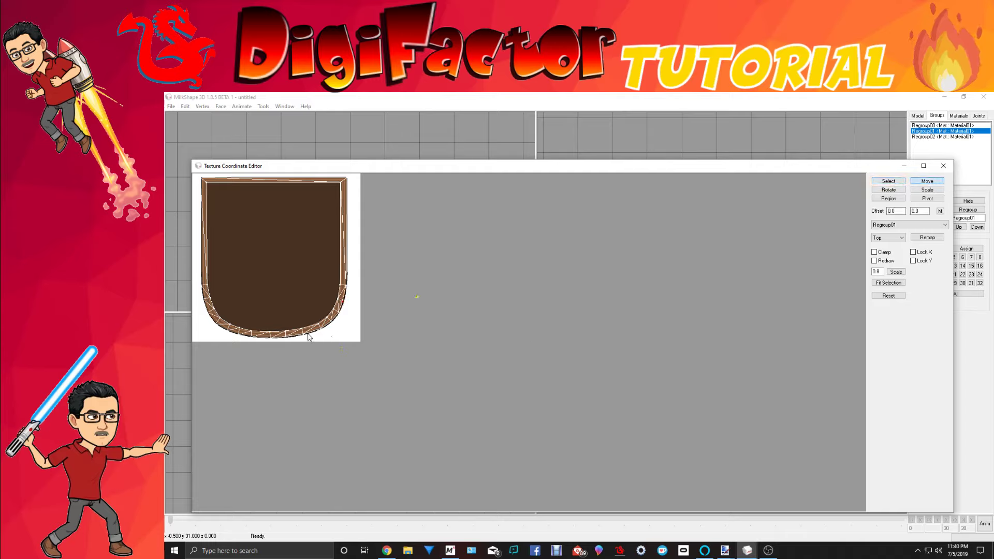
click(888, 181)
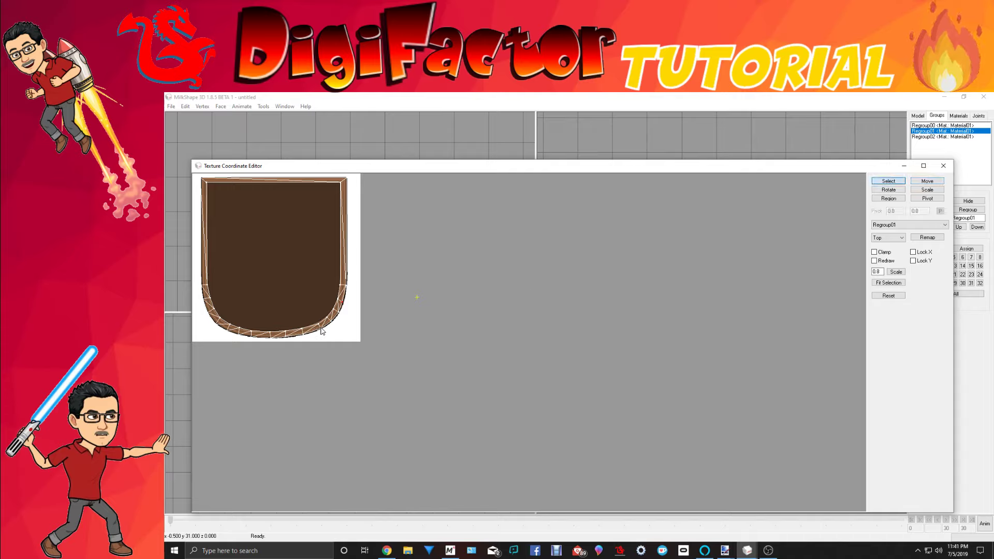
click(938, 182)
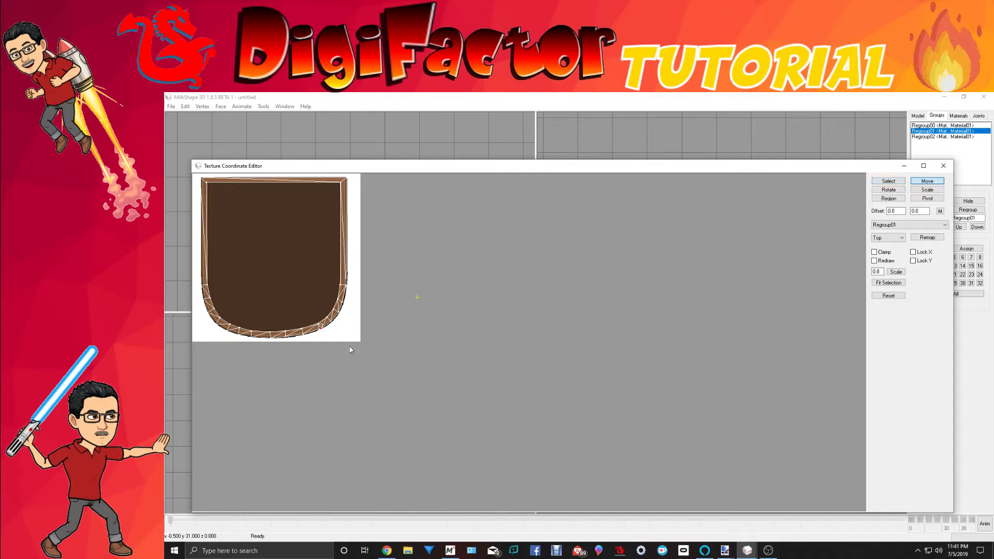
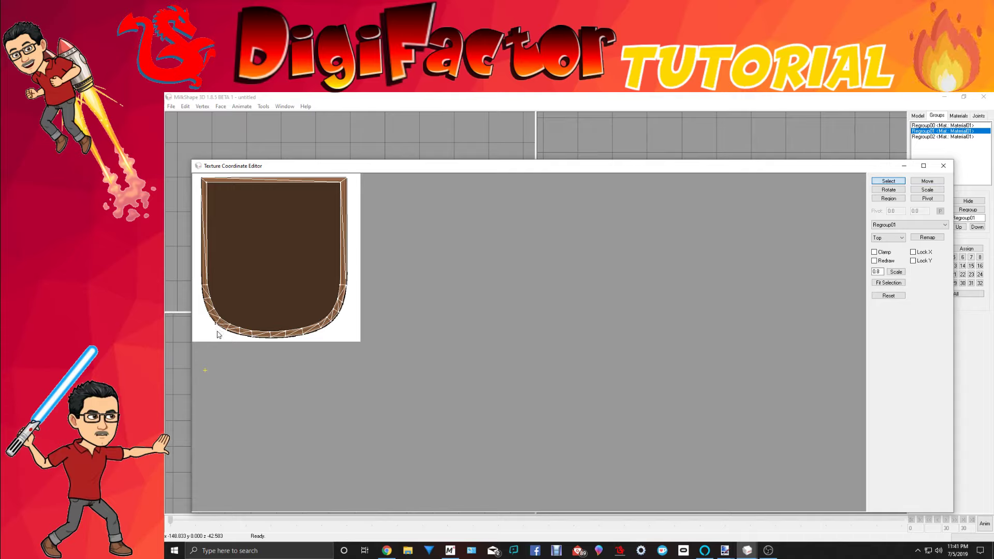
Nudge the border's texture points around the lower-left curve one by one onto the brown frame, close the editor and inspect the border.
click(928, 181)
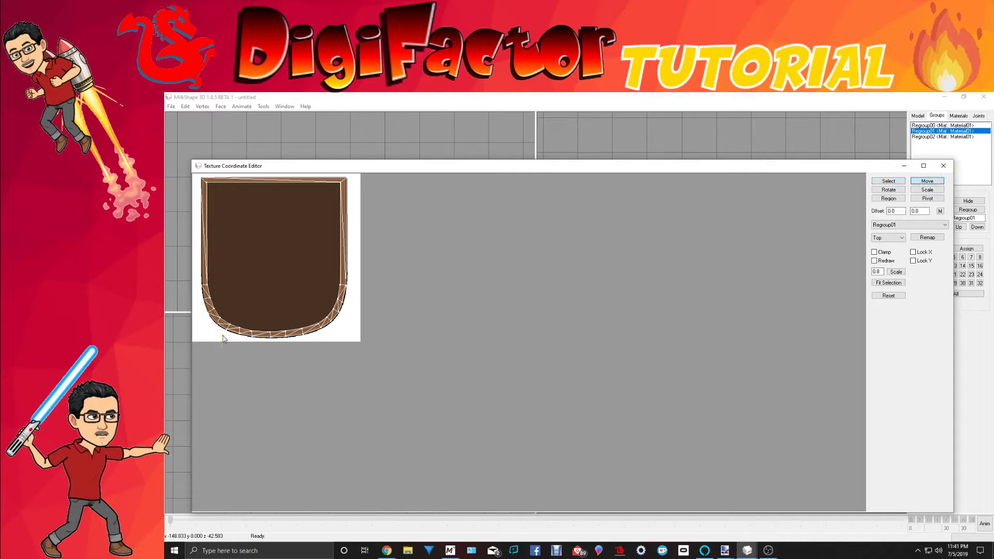
click(888, 181)
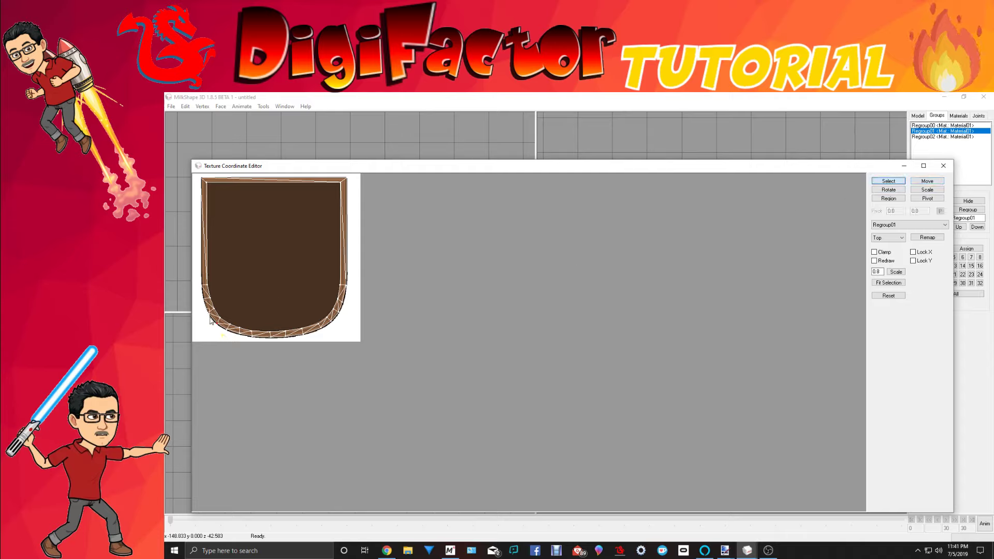
click(912, 183)
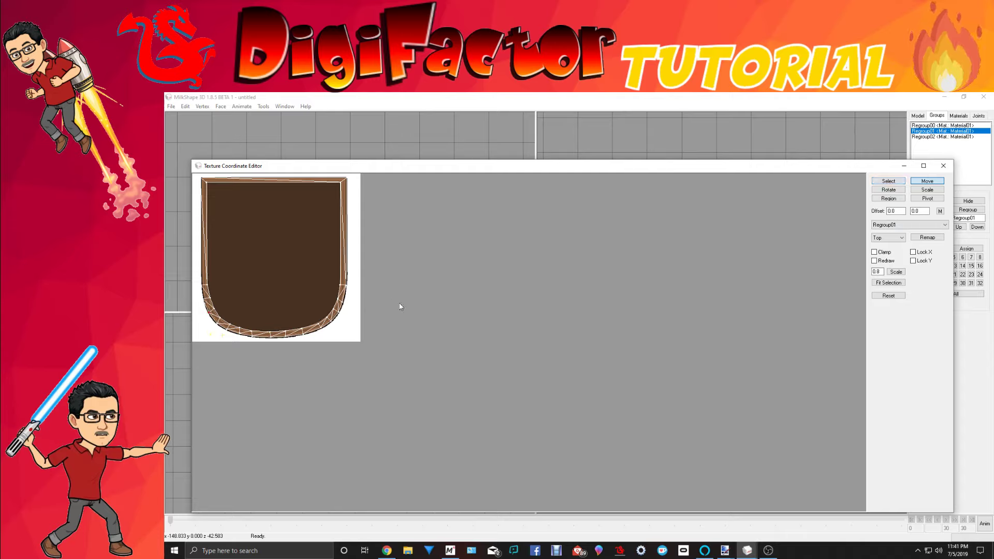
click(889, 181)
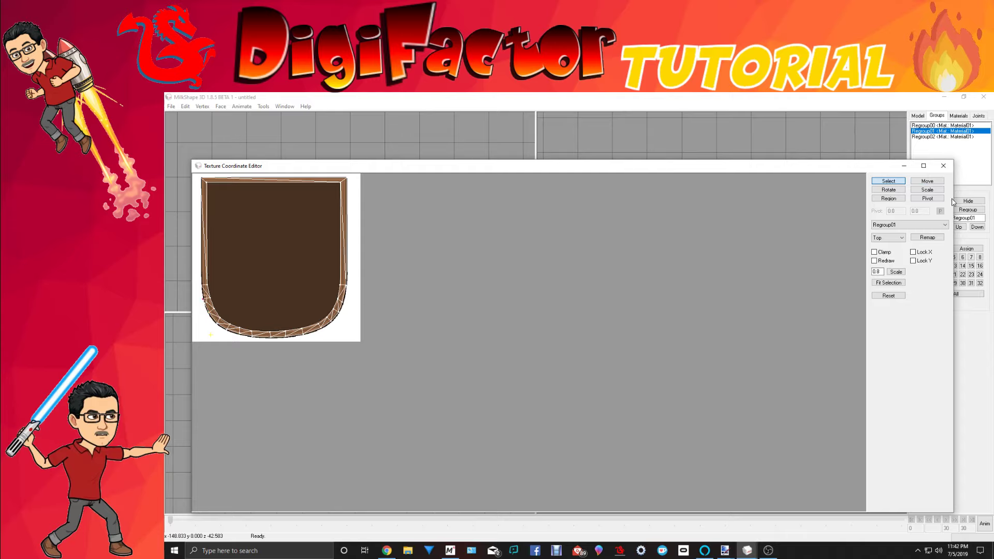
click(929, 182)
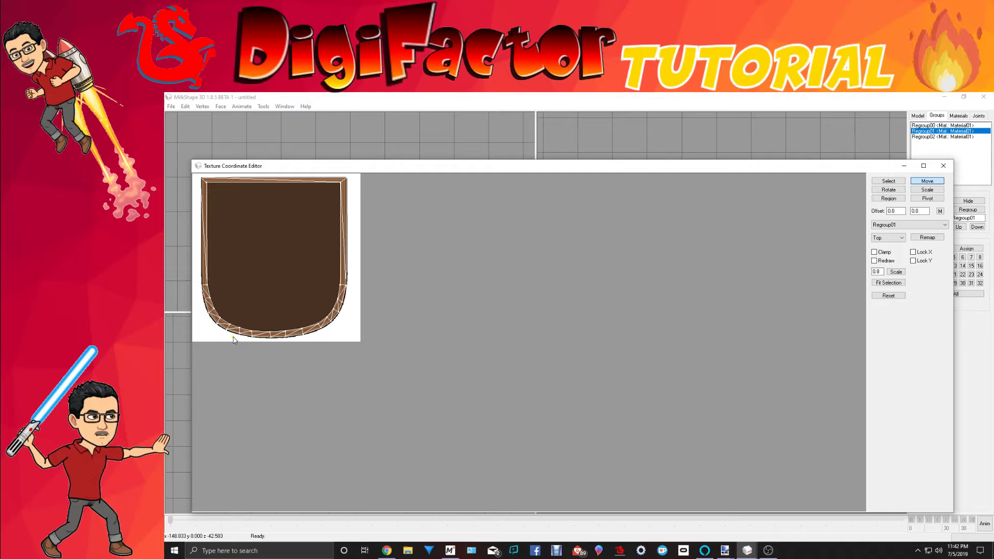
click(878, 182)
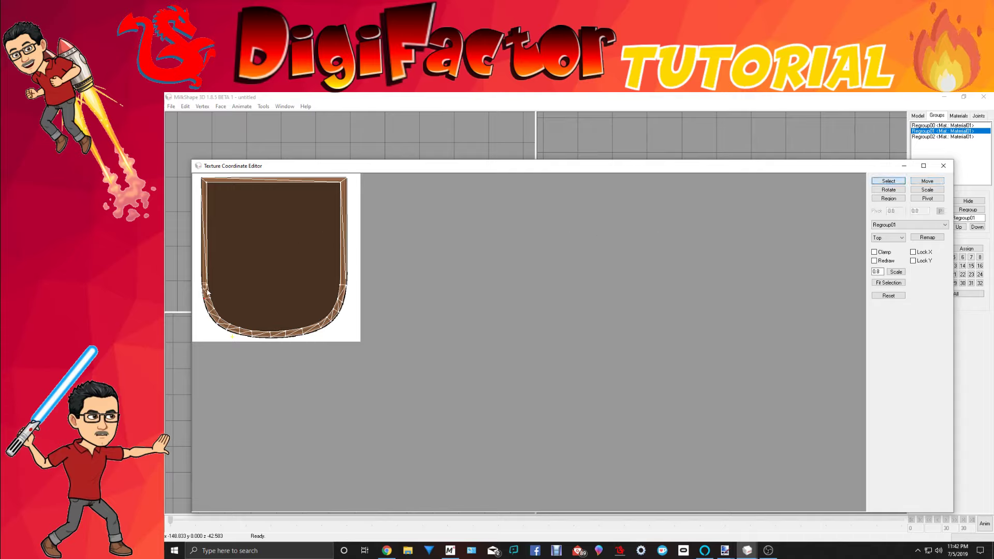
click(928, 181)
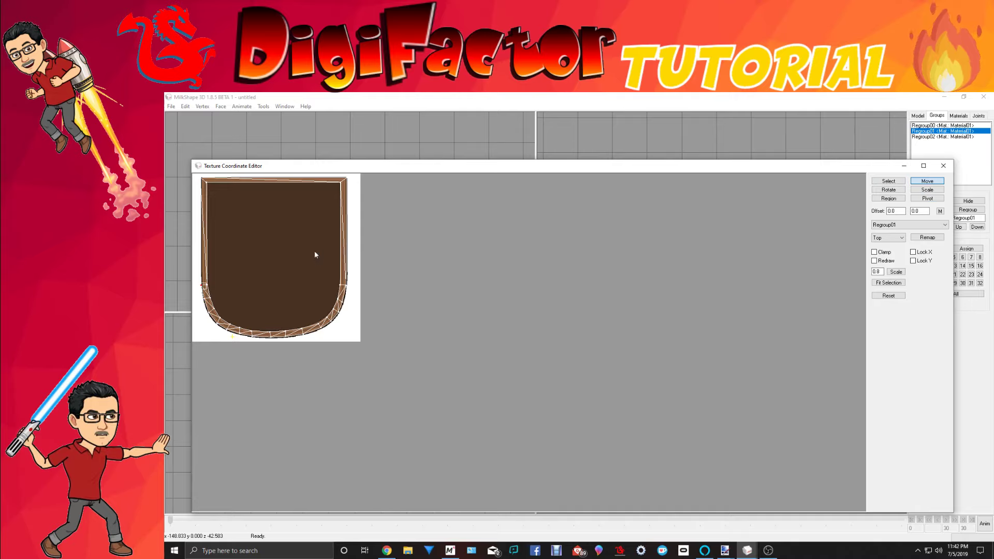
drag(214, 272, 216, 273)
click(944, 165)
drag(709, 420, 853, 430)
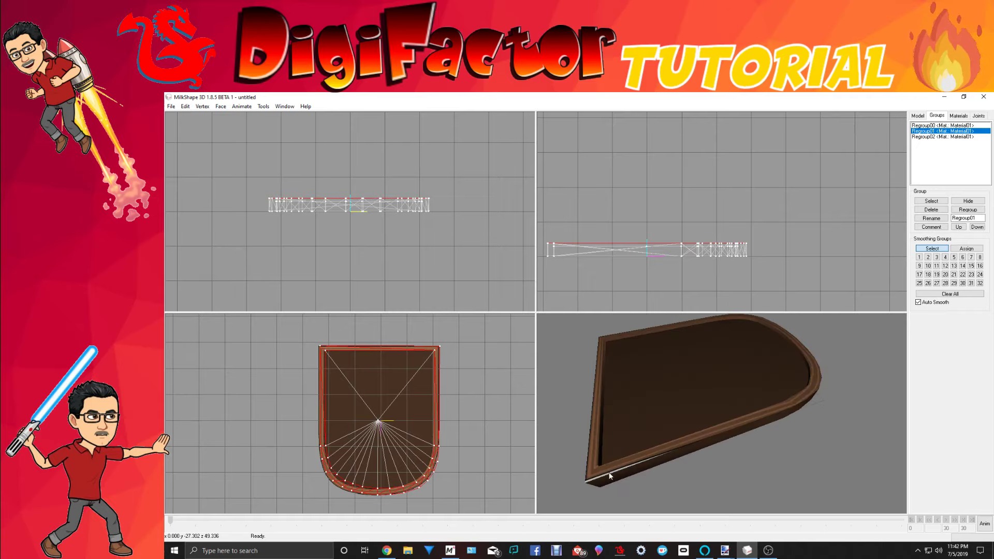
drag(608, 398, 656, 401)
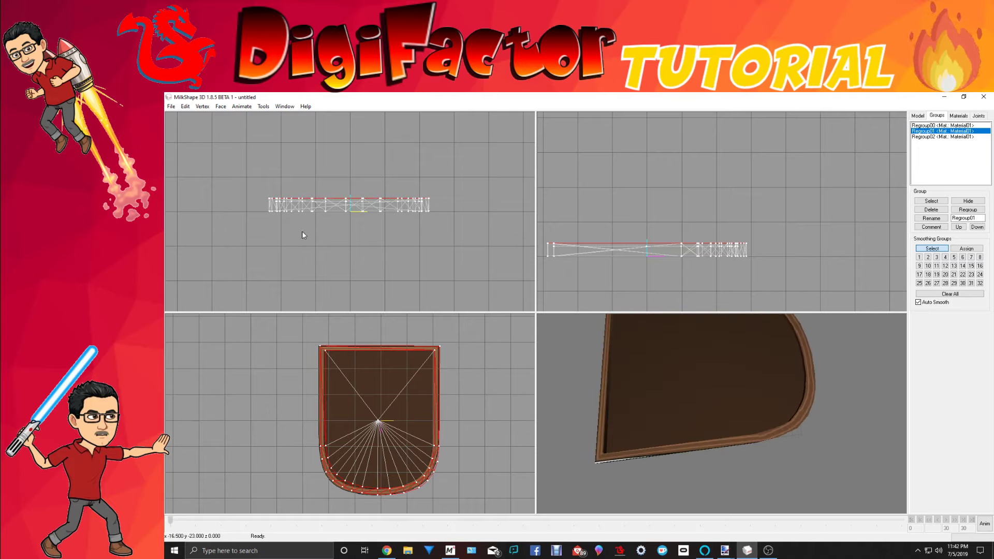
Reopen Regroup01's texture coordinates, nudge the border's top-left corner point onto the brown frame, and check the stage from its straight edge.
click(283, 107)
click(294, 139)
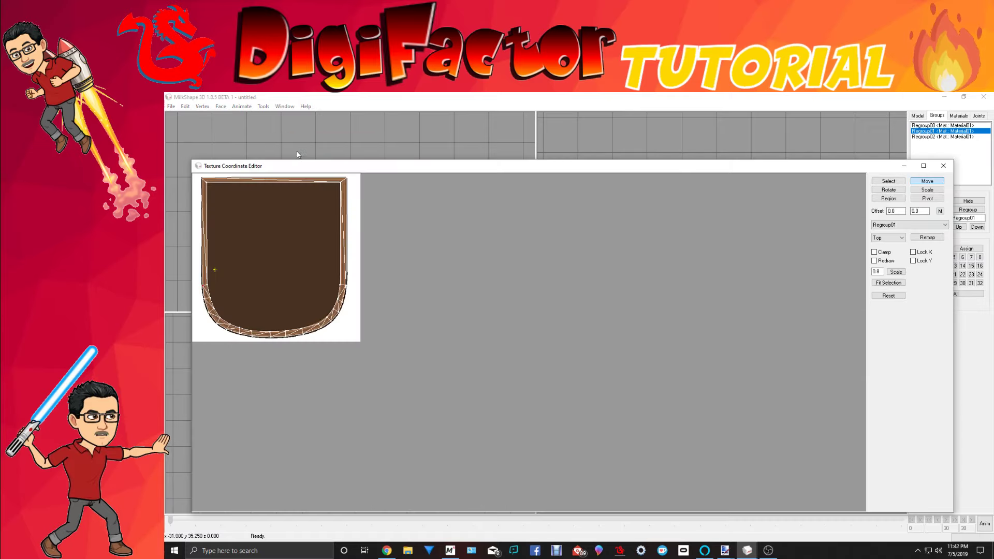
click(888, 181)
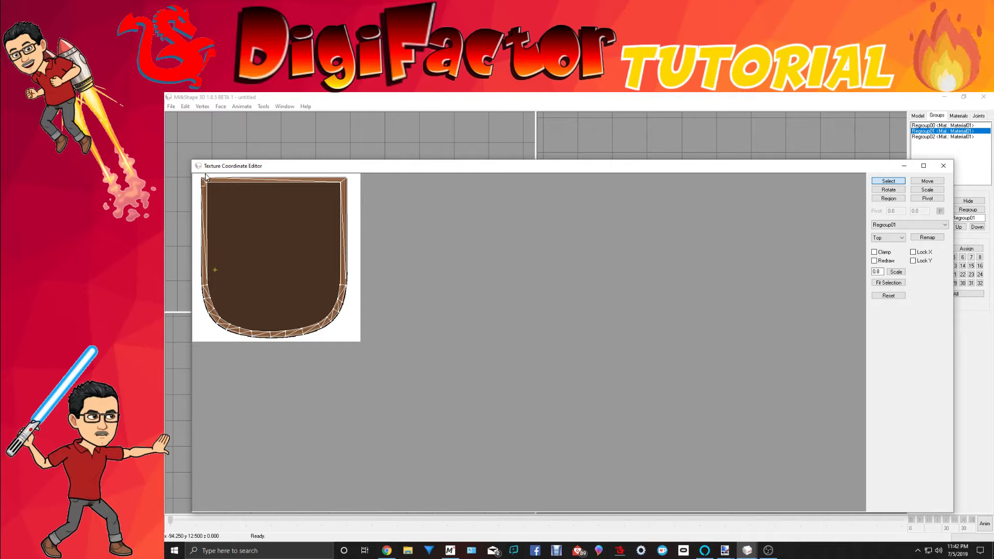
click(928, 181)
drag(292, 197, 293, 197)
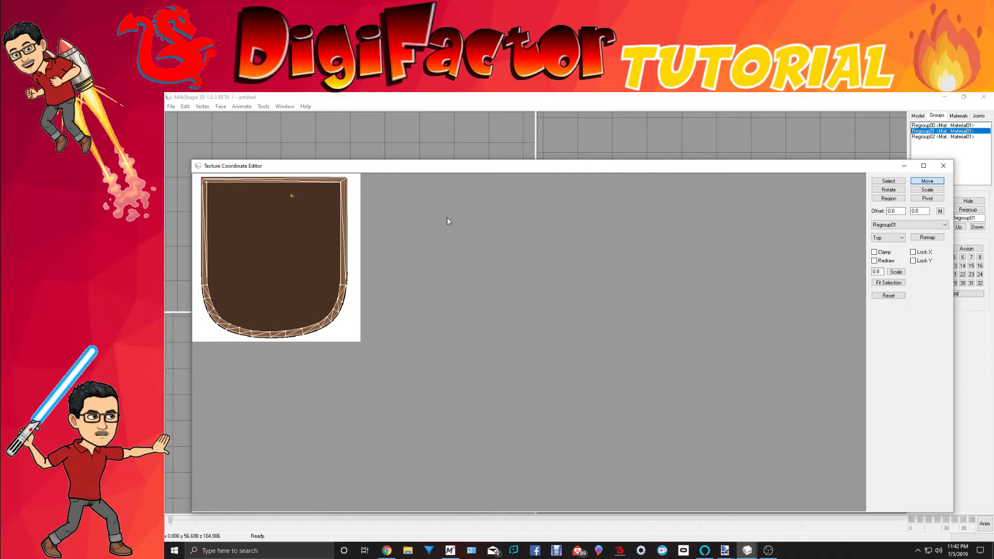
click(943, 166)
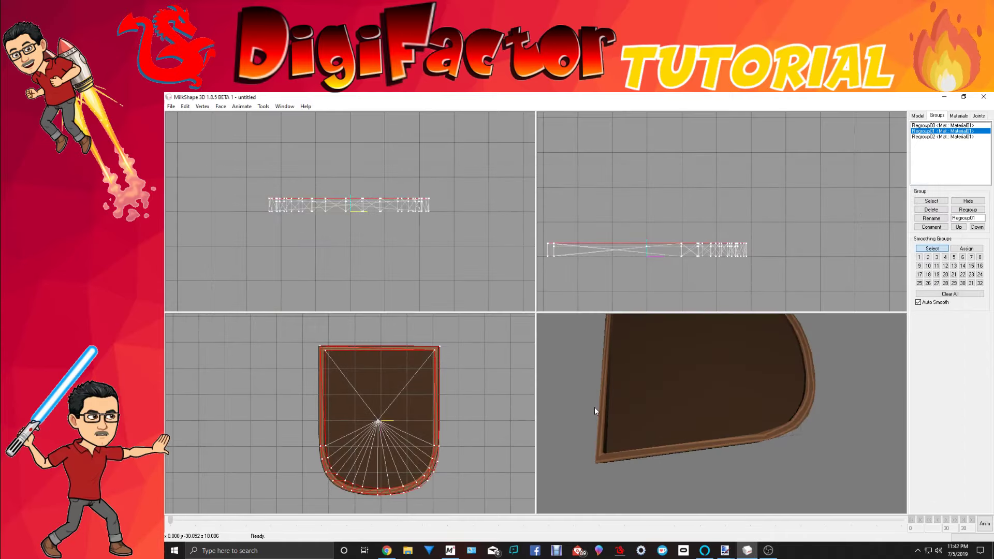
drag(673, 416, 746, 407)
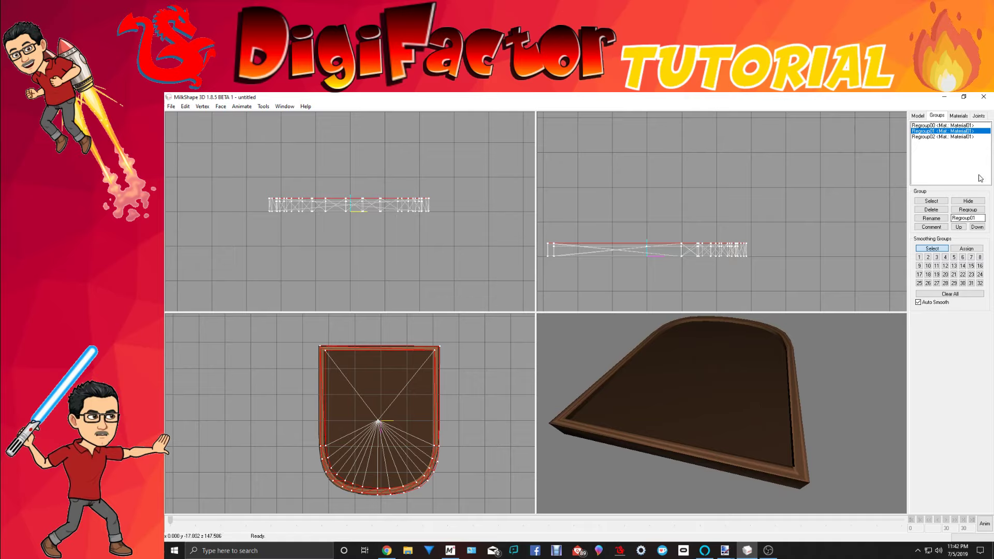
Select the entire model, regroup all its faces into a single group and rename that group Stage.
click(185, 106)
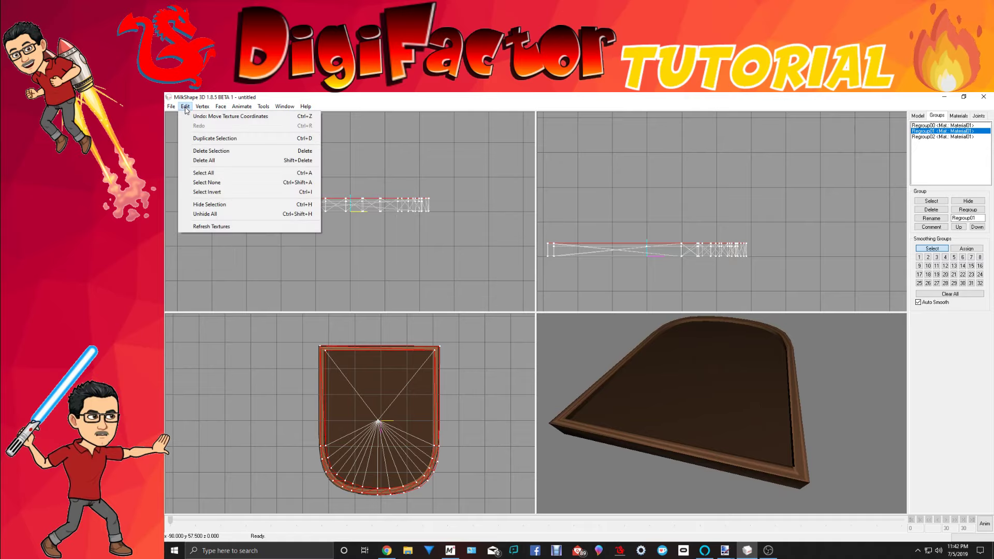
click(202, 173)
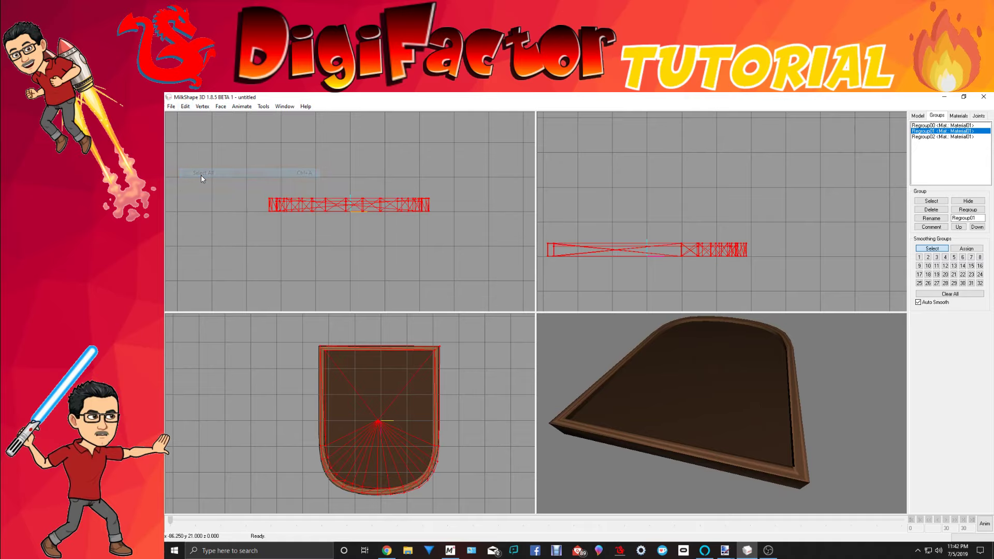
click(978, 218)
click(978, 210)
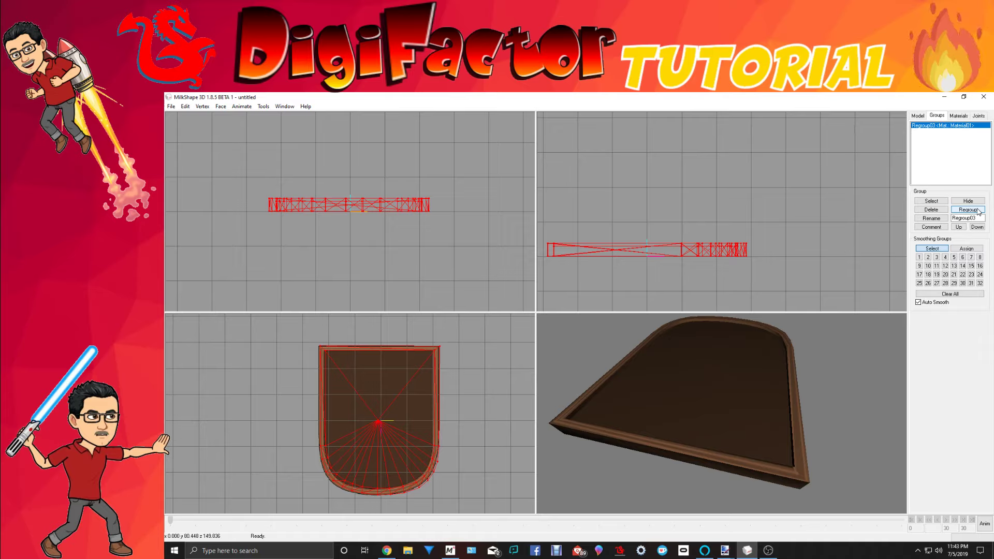
click(979, 218)
click(931, 218)
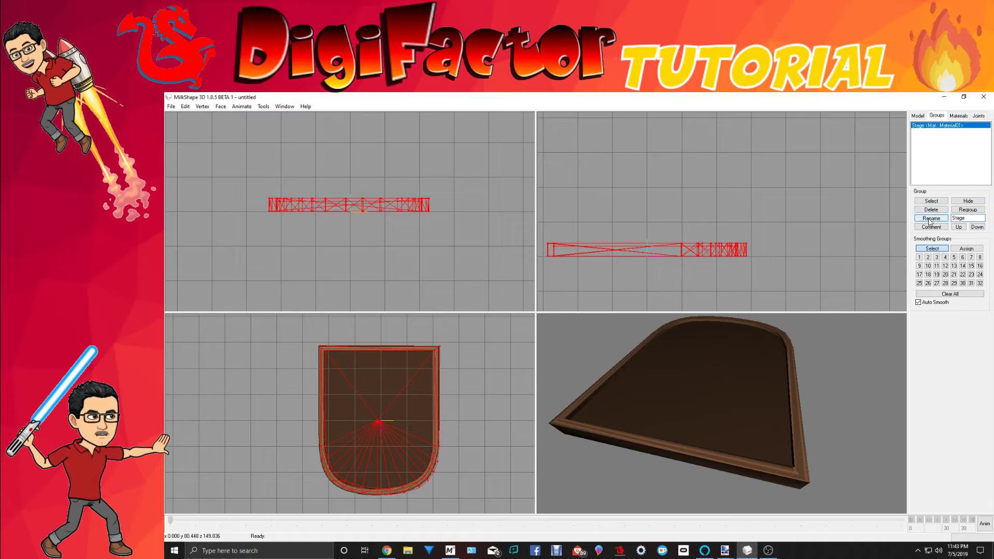
Export the model in ASE format to the Tutorial folder on the desktop under the file name Stage.
drag(829, 342, 635, 412)
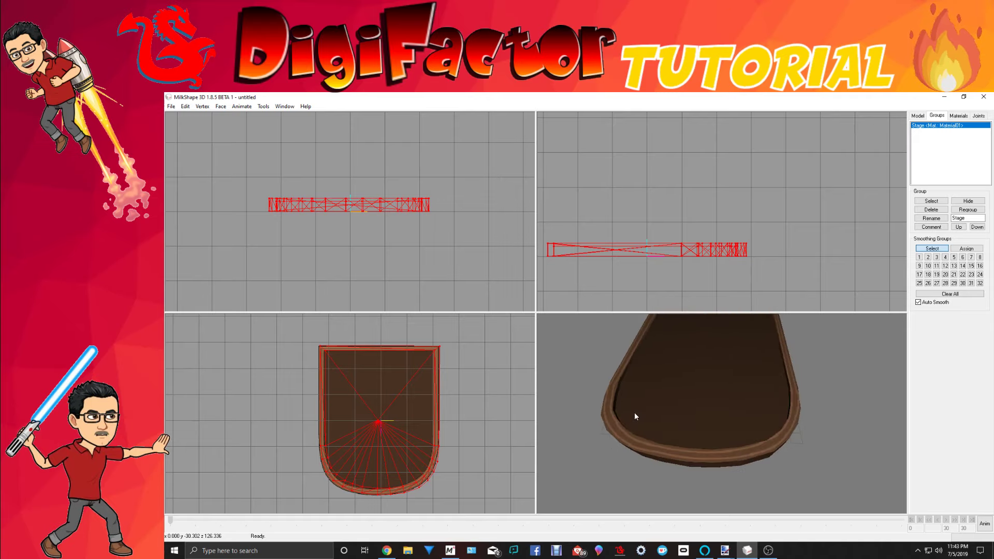
click(171, 107)
mouse_move(194, 176)
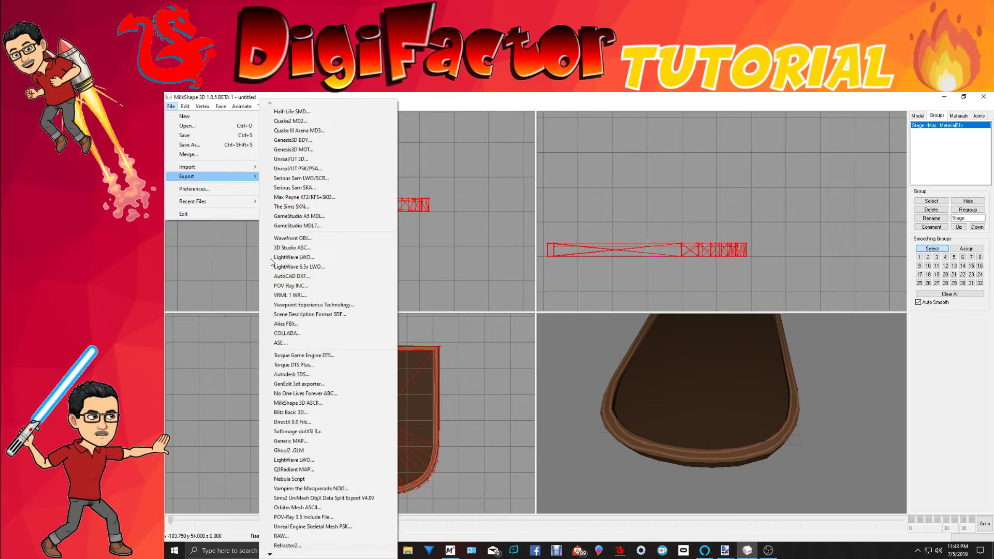
click(282, 342)
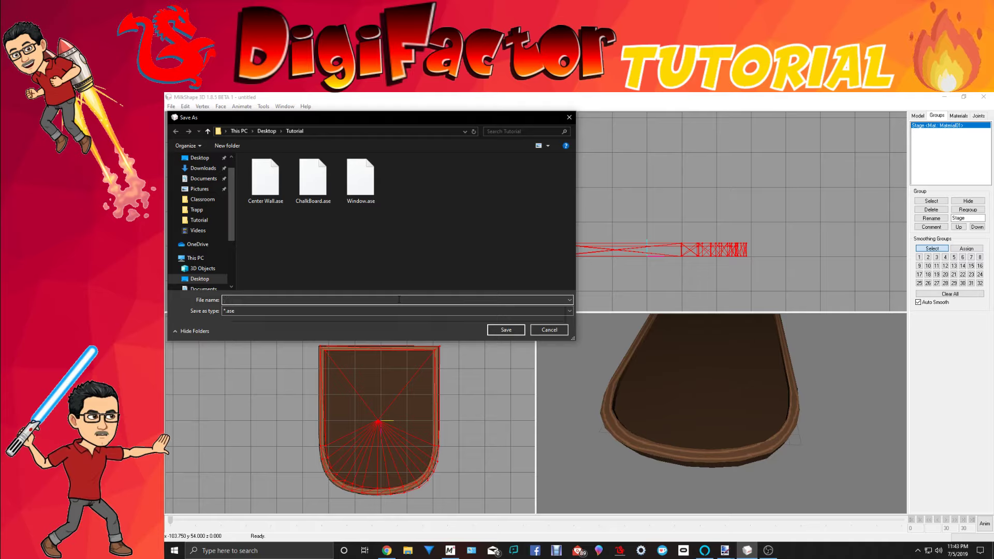
text(St)
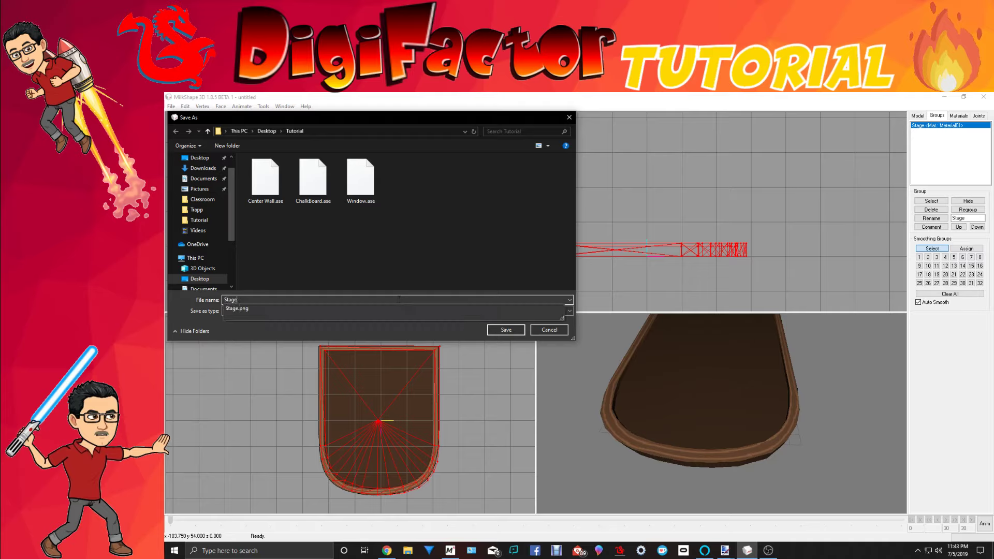
text(age)
click(497, 331)
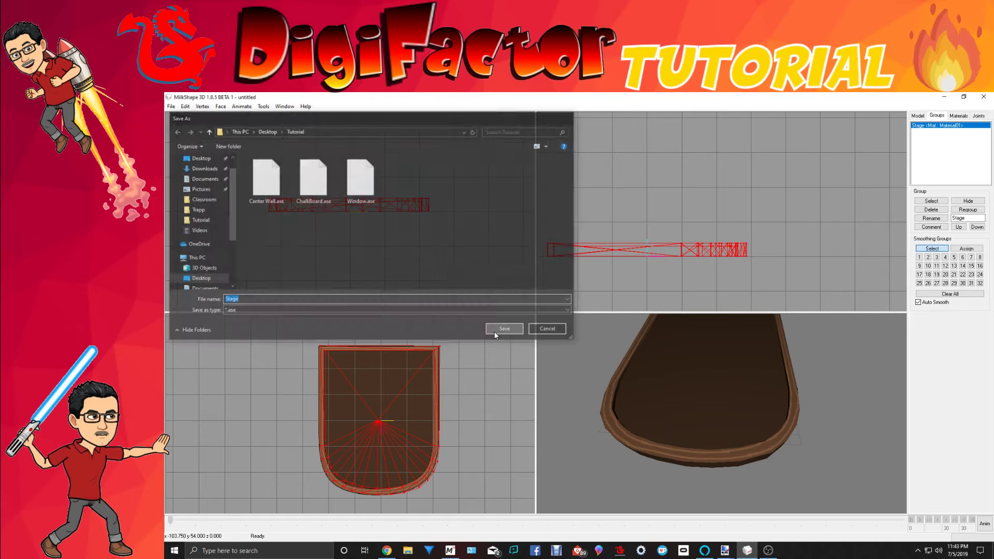
click(491, 392)
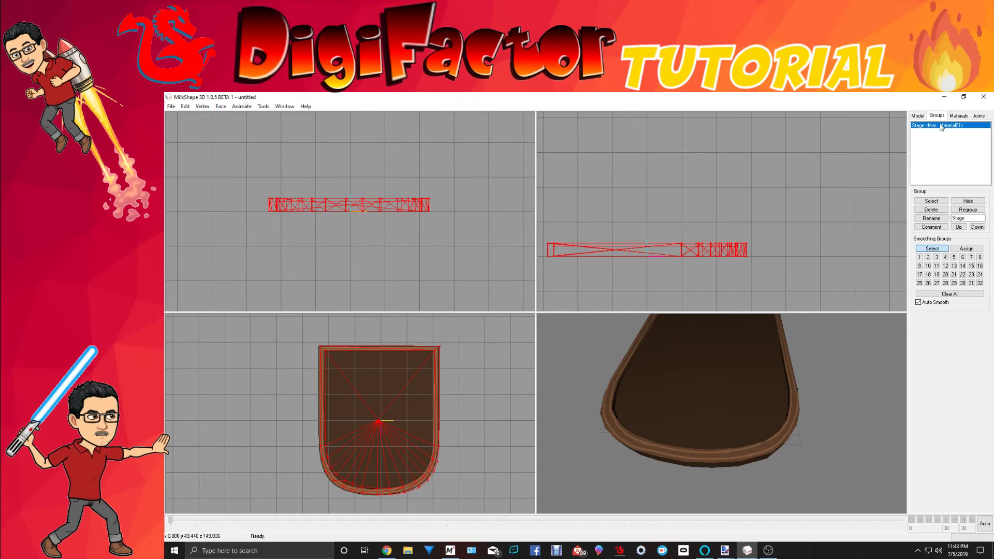
Switch to Muvizu:Play+ and import Stage.ase from the Tutorial folder into the classroom set with double-sided facing.
click(944, 97)
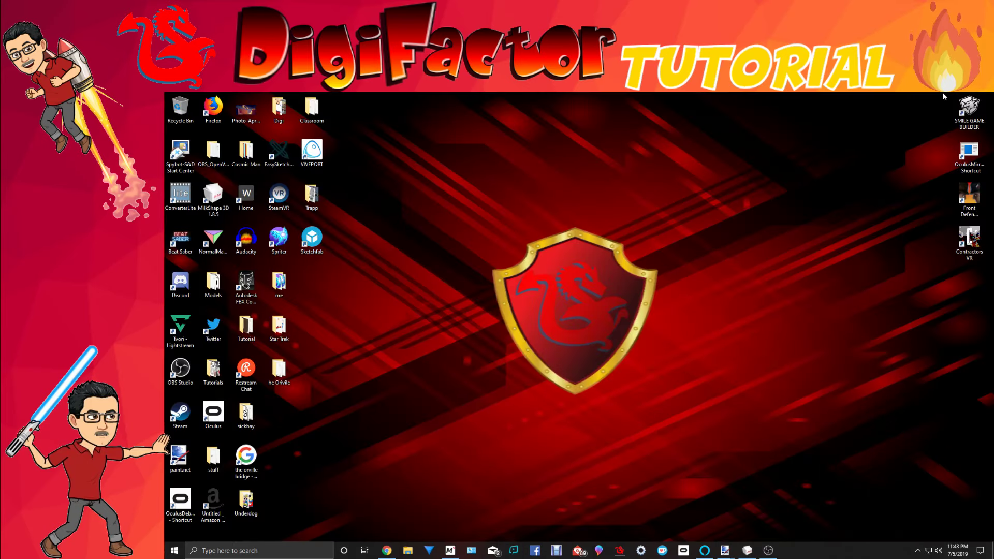
click(451, 551)
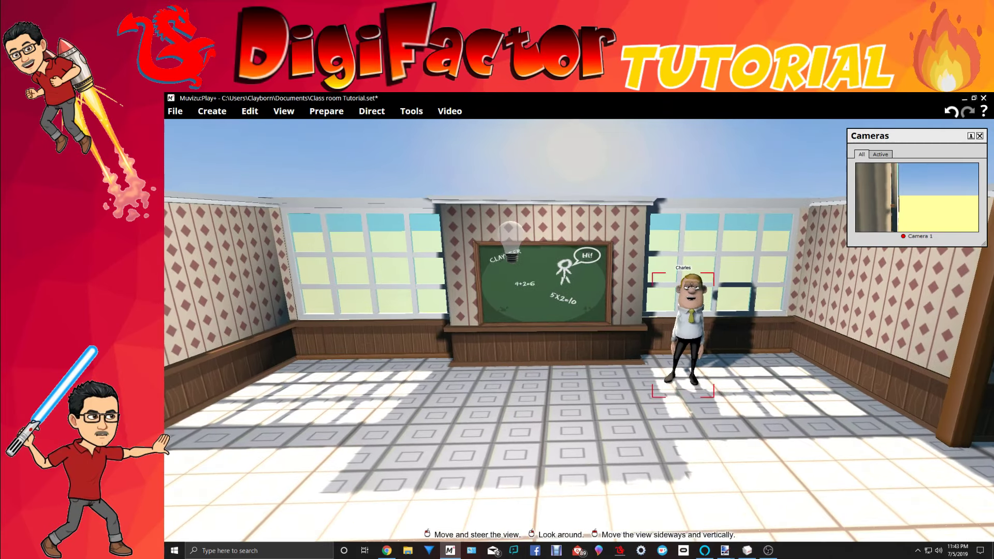
right_drag(446, 290, 446, 252)
click(176, 111)
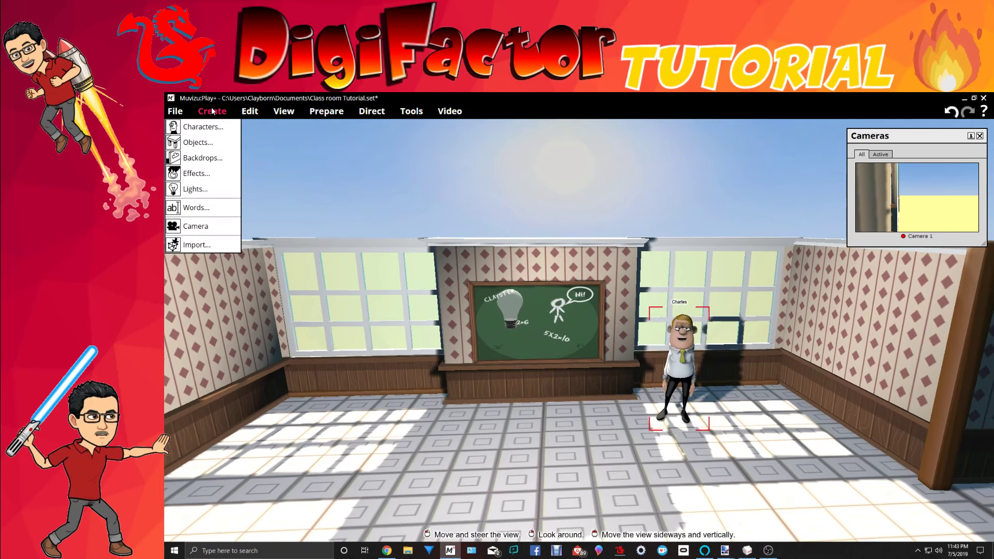
click(188, 244)
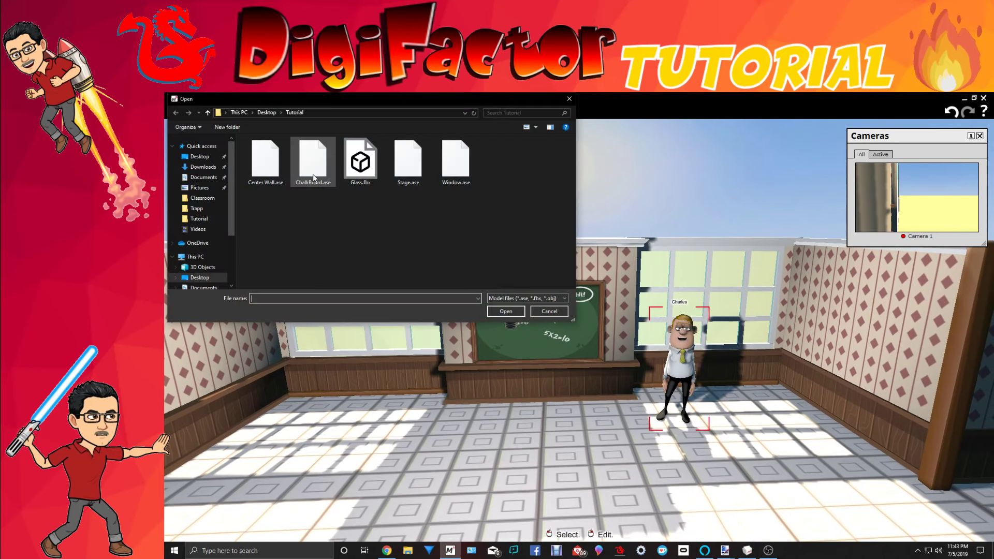
click(411, 171)
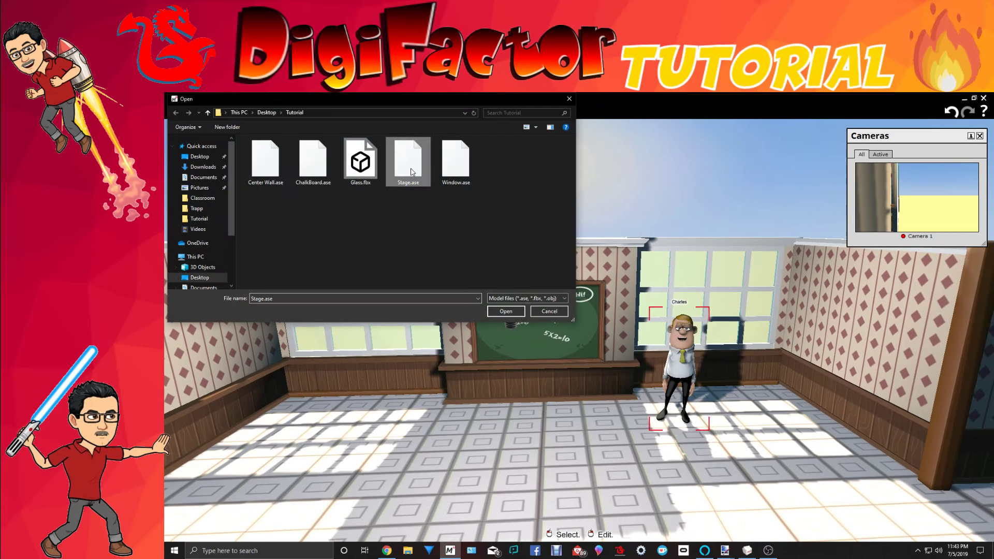
click(510, 312)
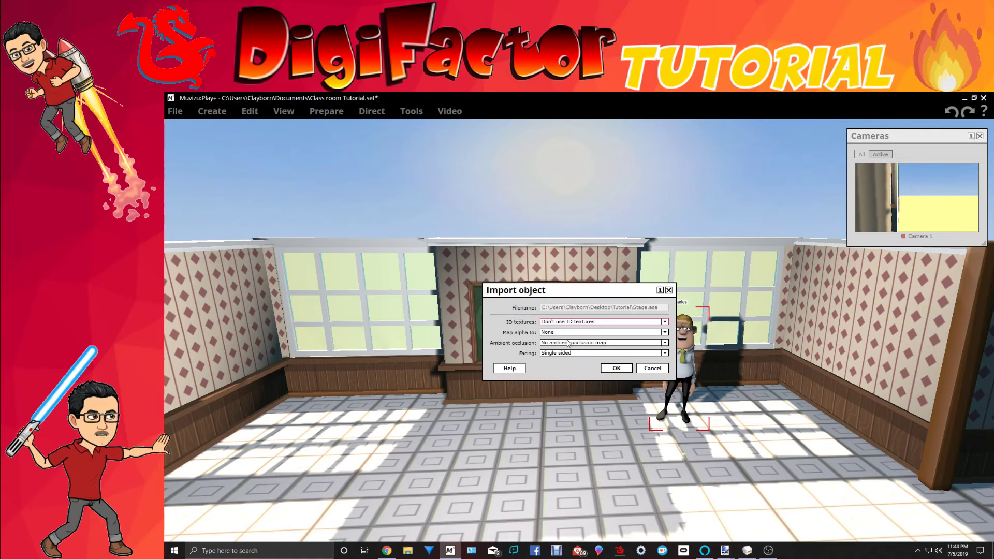
click(567, 353)
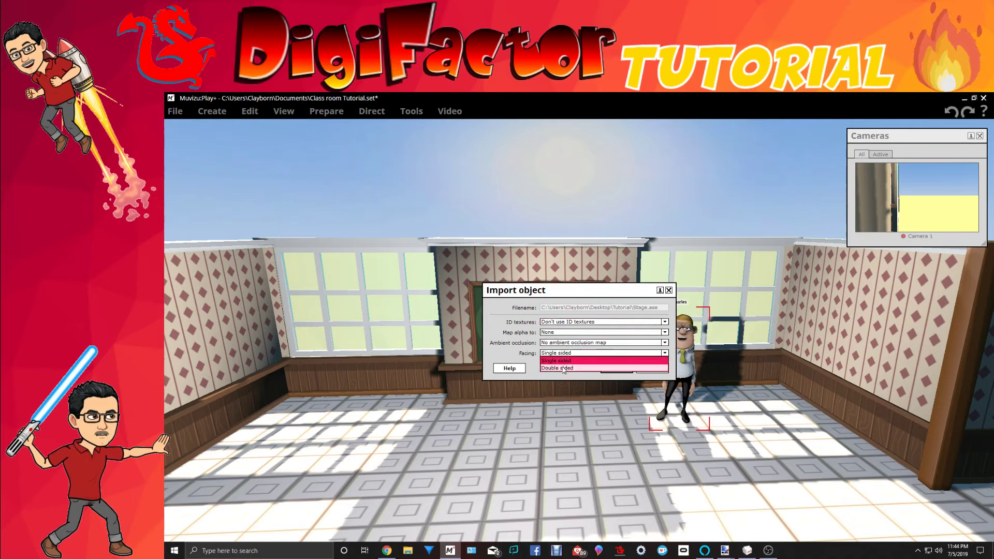
click(564, 368)
click(616, 367)
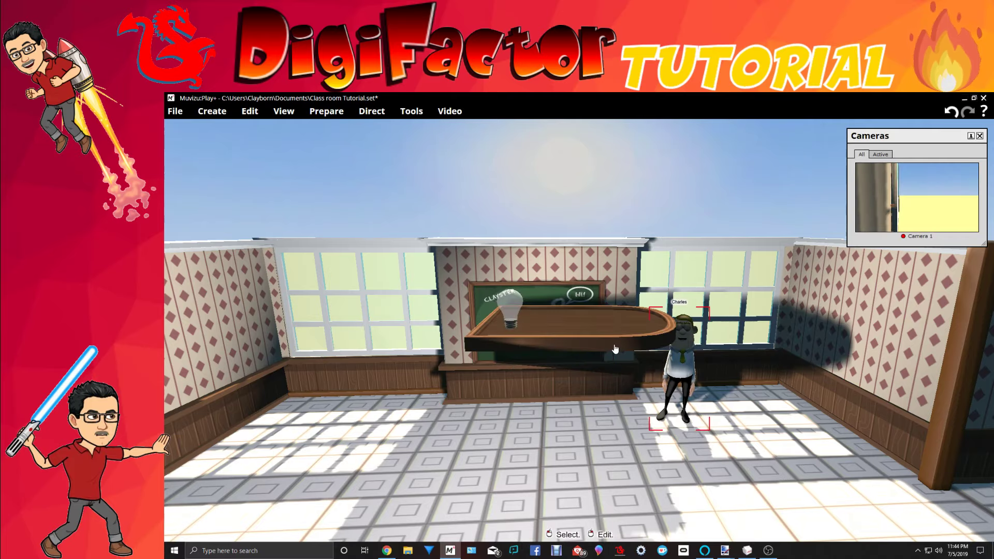
Lower the stage to the floor, turn its straight edge towards the chalkboard wall, centre it there, and stand the character on it.
drag(618, 341, 598, 534)
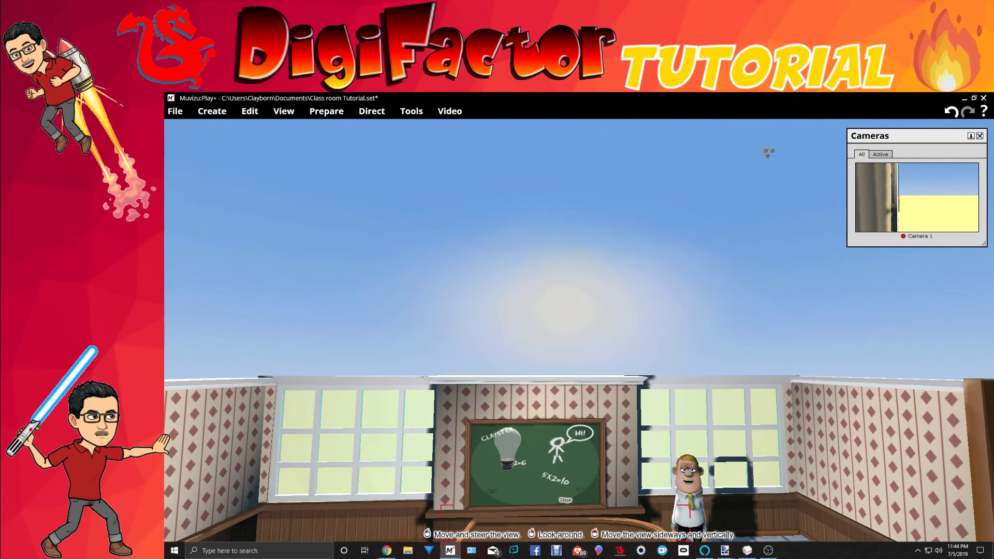
right_drag(599, 362, 543, 483)
drag(620, 462, 580, 413)
right_drag(580, 413, 587, 413)
drag(573, 413, 576, 426)
right_click(576, 426)
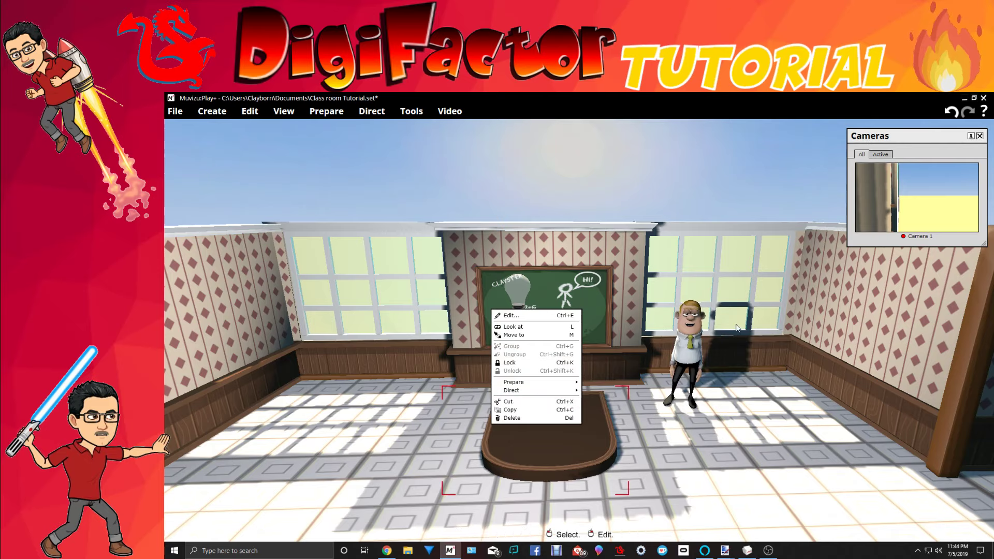
drag(689, 360, 554, 363)
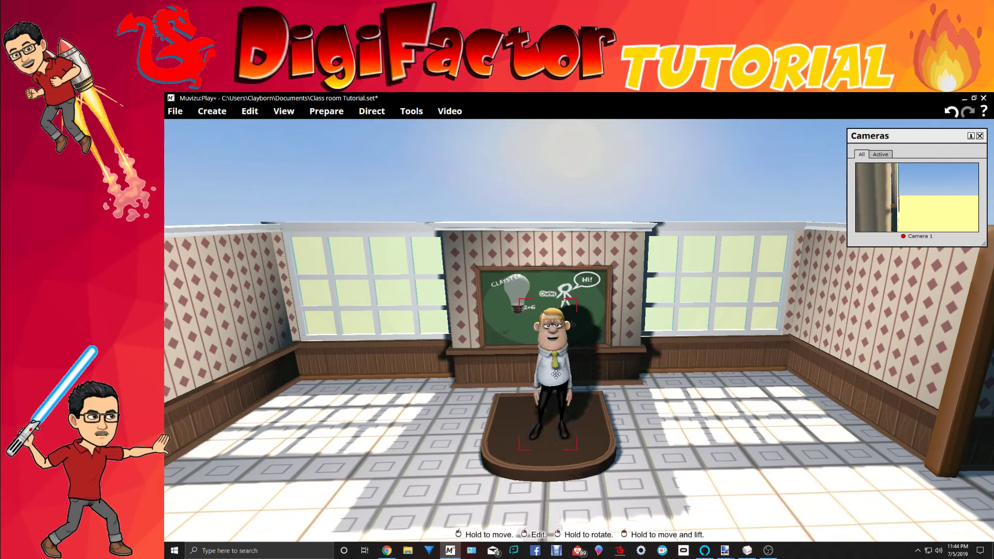
Scale the stage up to 1.4 on all axes, then stretch only its width to 1.8.
right_click(558, 457)
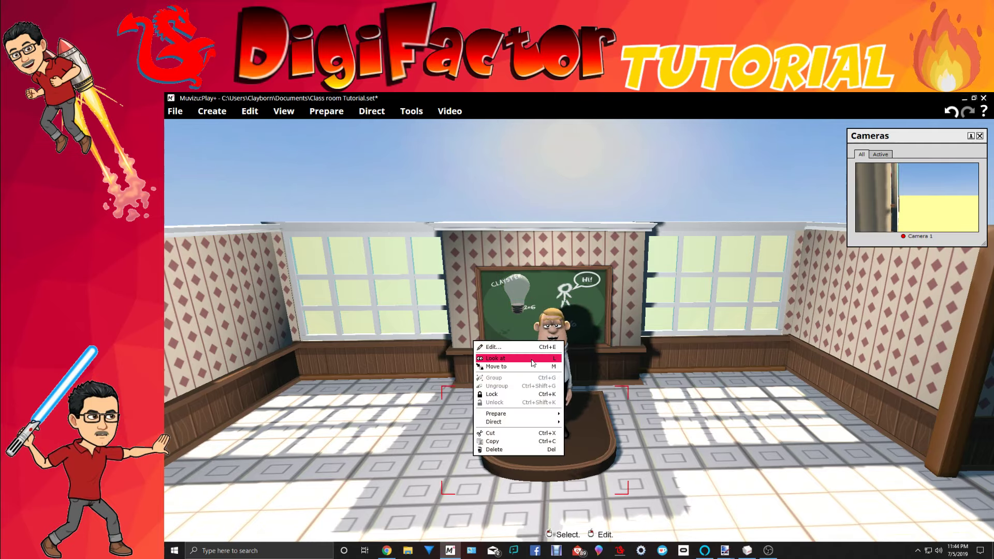
click(485, 347)
click(799, 328)
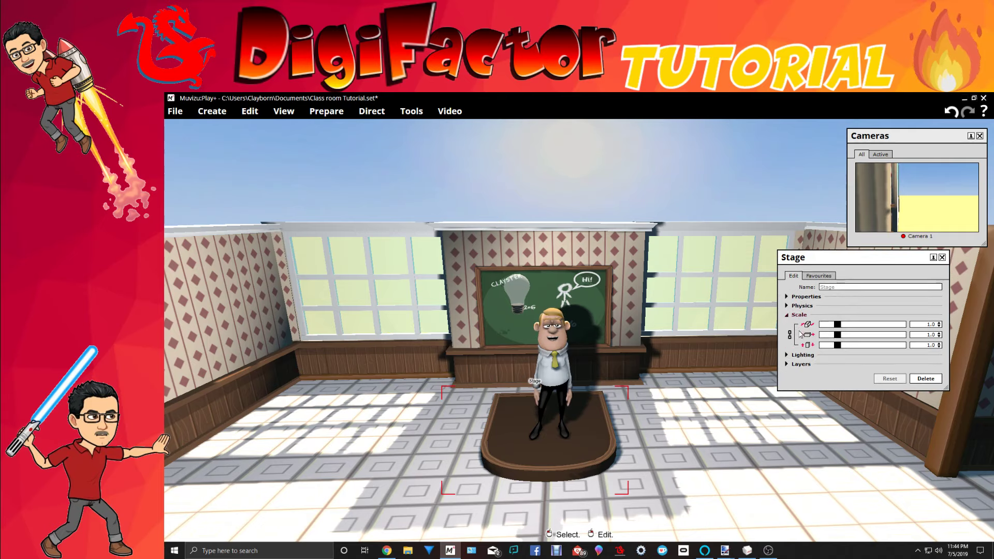
scroll(826, 339, up, 3)
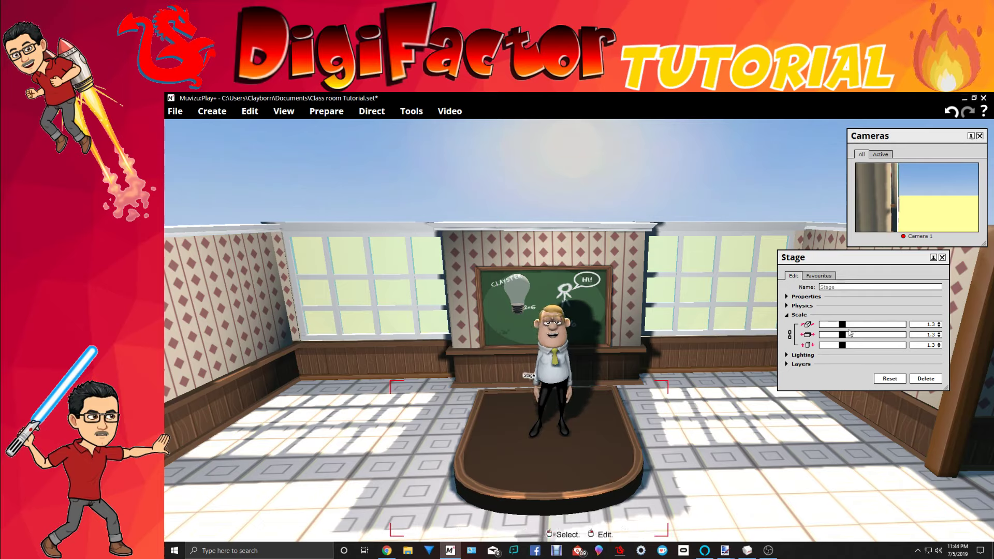
drag(845, 336, 848, 336)
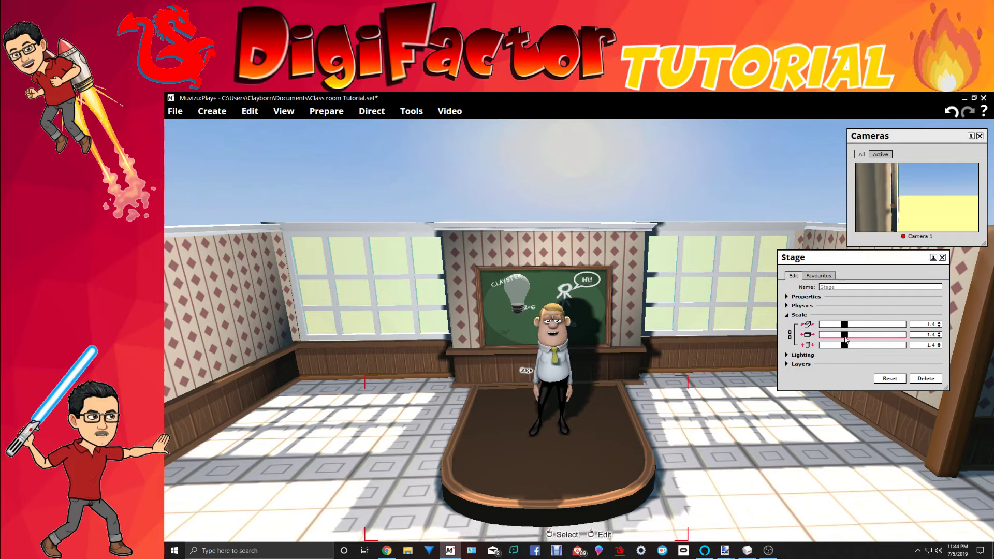
drag(846, 338, 848, 326)
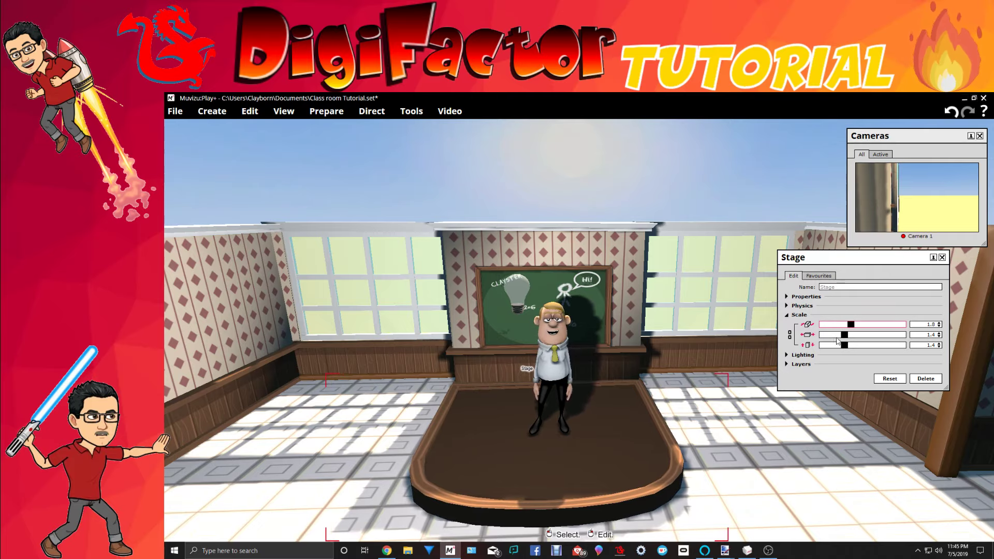
Move the enlarged stage back so its straight edge sits against the wall below the chalkboard.
mouse_move(774, 427)
mouse_down()
mouse_move(730, 399)
mouse_move(813, 389)
mouse_move(765, 432)
mouse_move(769, 444)
mouse_up()
drag(770, 437, 696, 505)
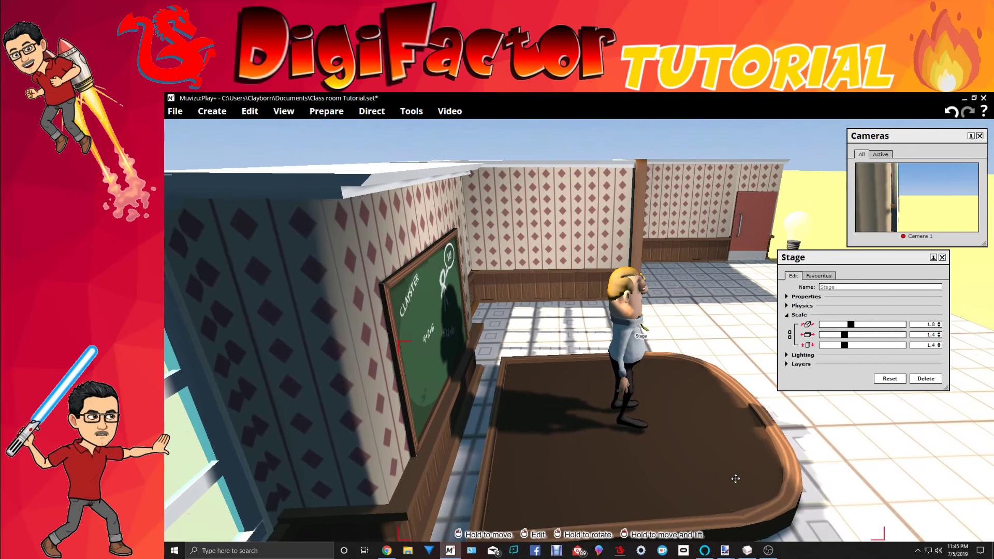
drag(736, 479, 707, 483)
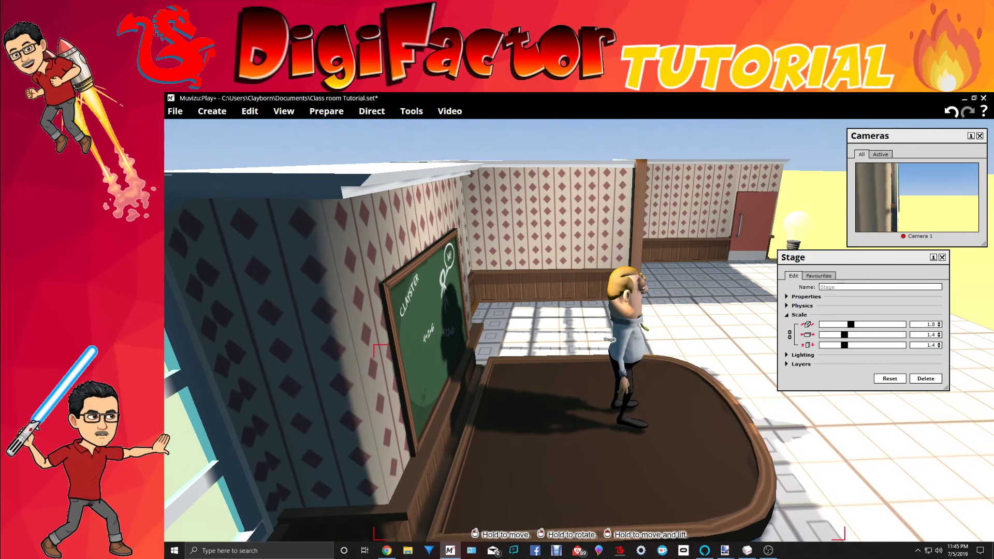
right_drag(707, 482, 706, 483)
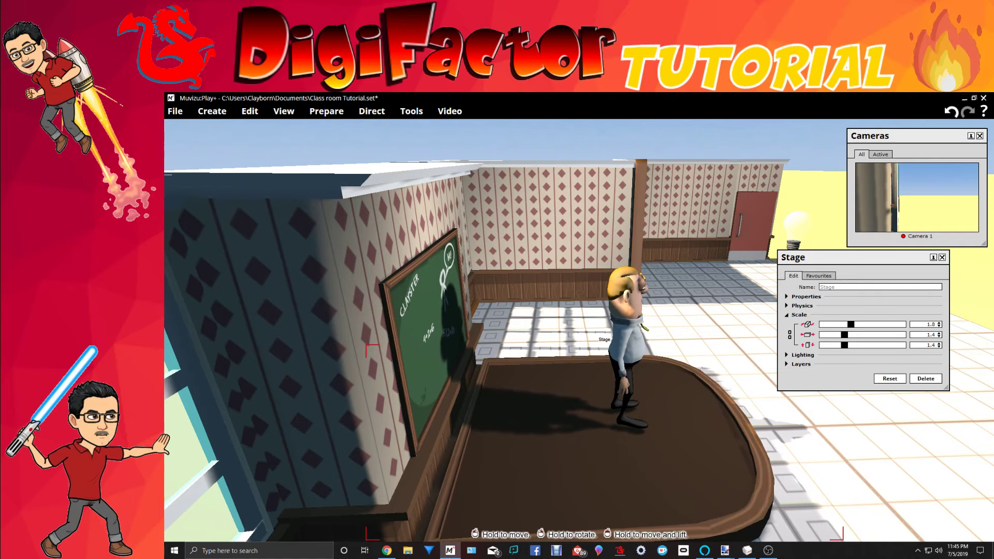
right_drag(808, 466, 715, 518)
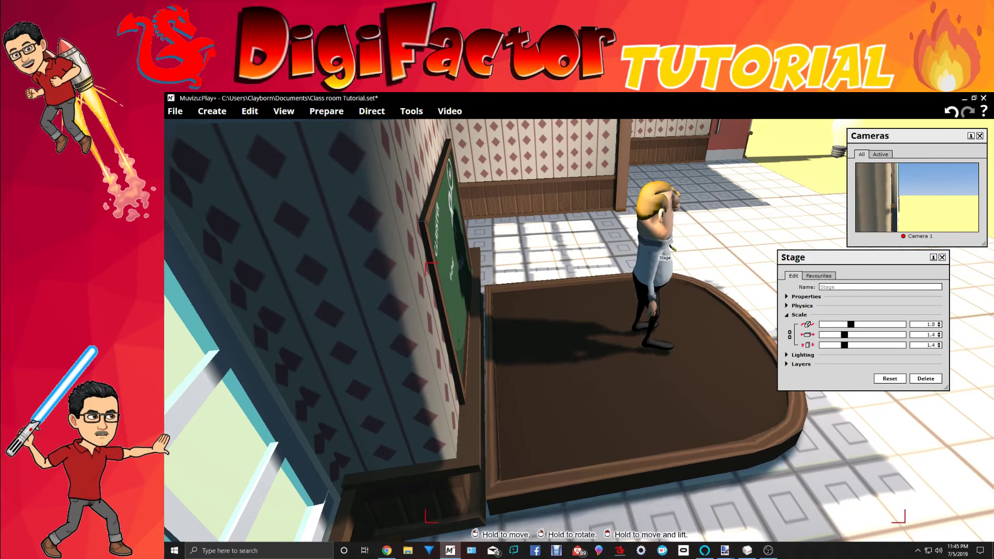
Set the stage's object movement animation to Key framed and switch to directing its movement.
right_click(757, 416)
mouse_move(701, 501)
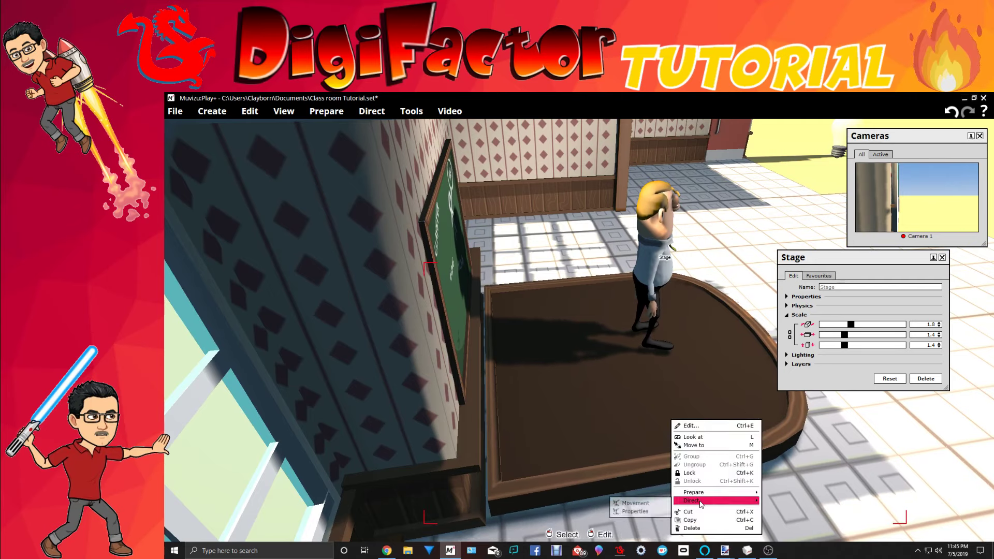
click(636, 503)
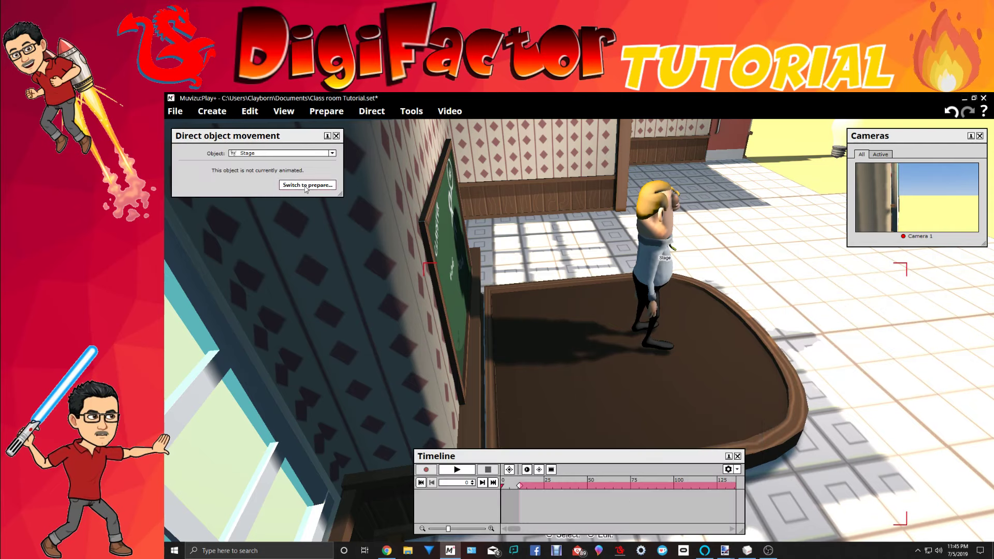
click(306, 186)
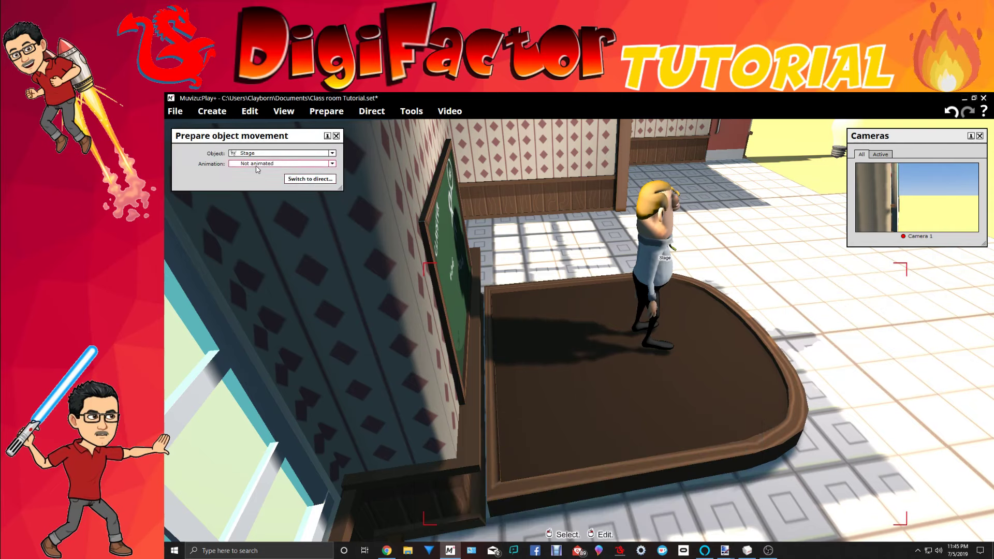
click(256, 165)
click(303, 176)
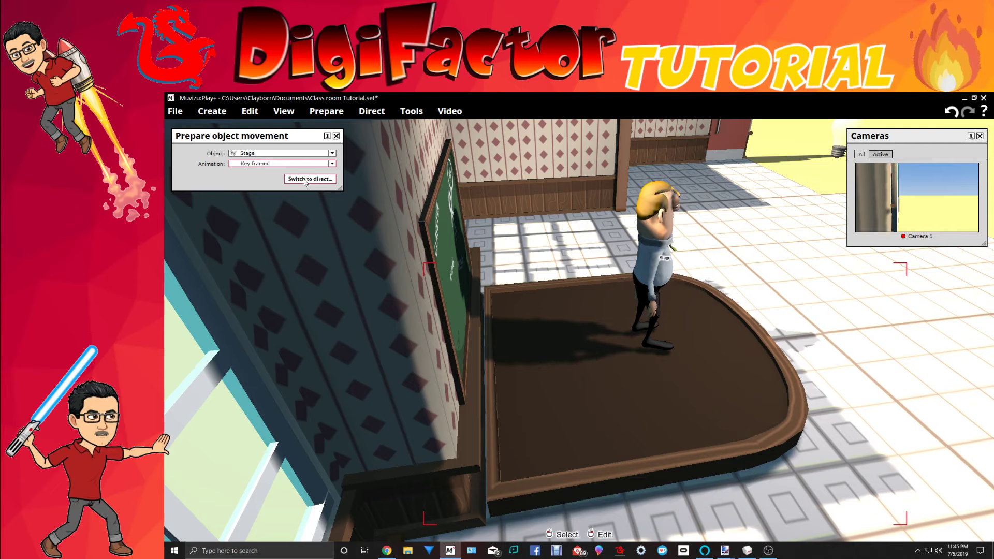
click(309, 179)
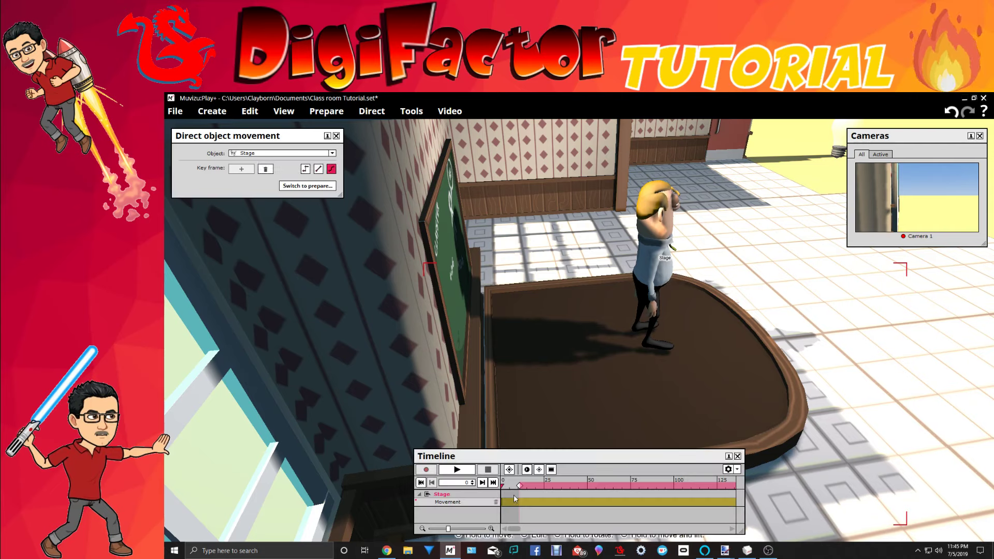
Nudge the stage flush against the wall and adjust it sideways to centre it under the chalkboard.
drag(580, 344, 573, 345)
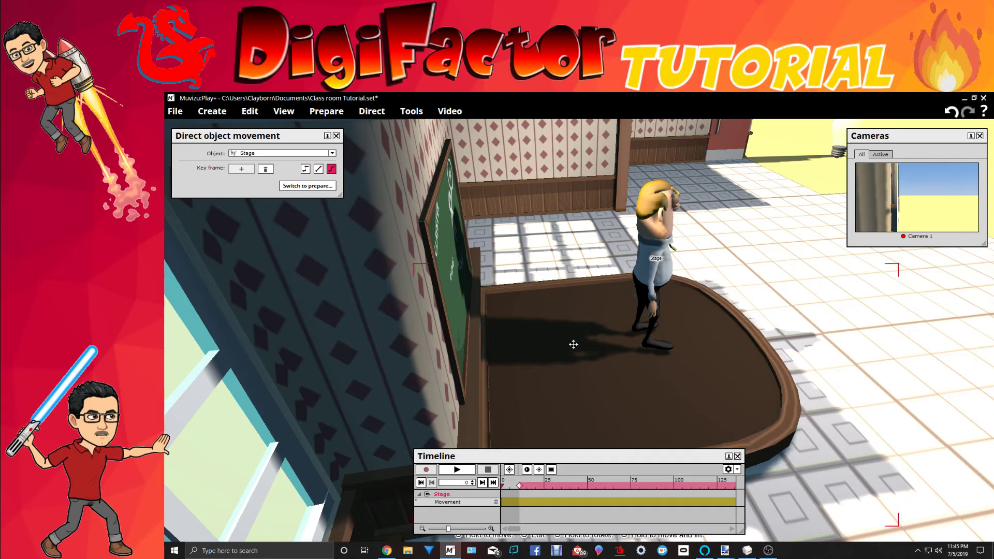
mouse_move(760, 309)
mouse_down()
mouse_move(757, 321)
mouse_move(735, 326)
mouse_move(757, 316)
mouse_move(738, 313)
mouse_move(764, 321)
mouse_move(746, 311)
mouse_up()
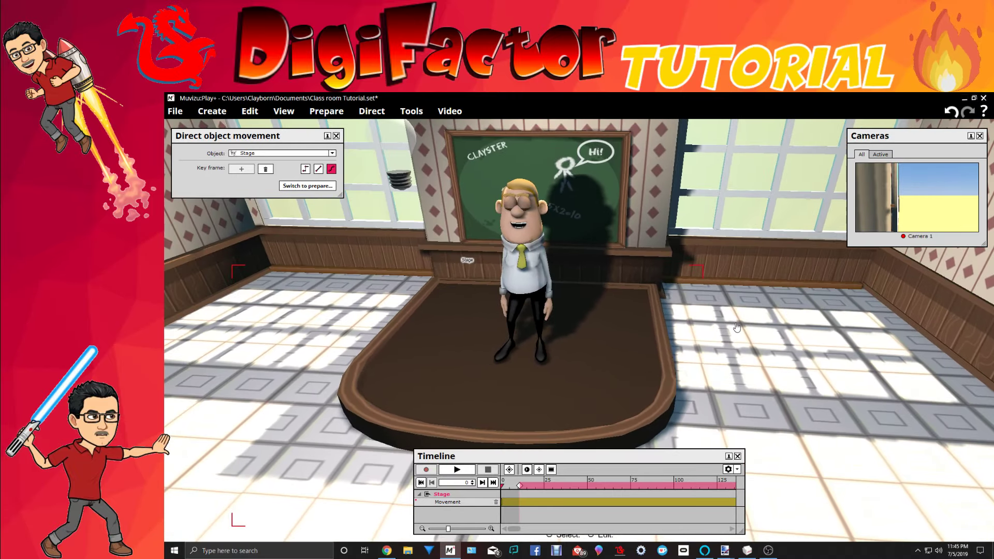
drag(510, 388, 517, 388)
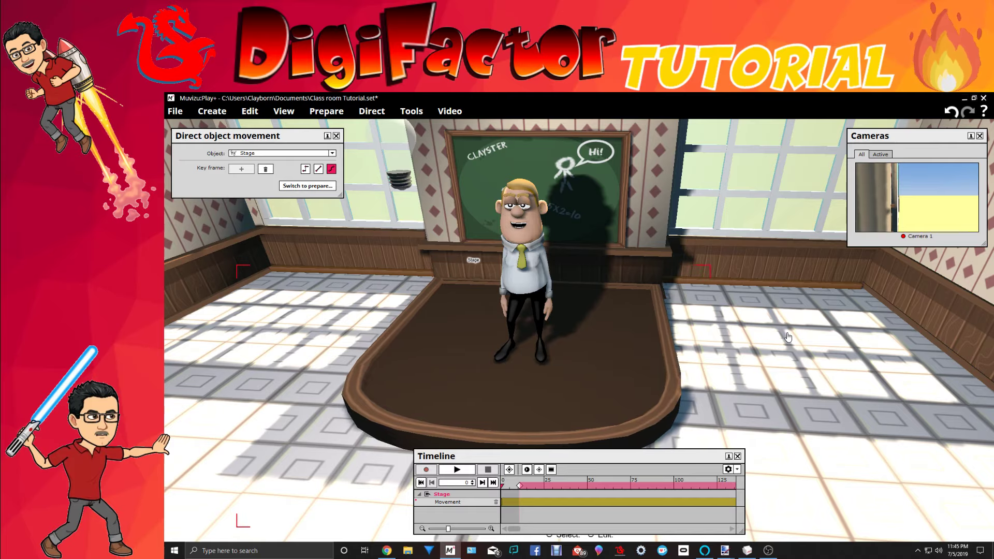
Lock the stage in place and close its object movement and edit windows.
middle_drag(787, 337, 729, 357)
middle_drag(839, 383, 881, 394)
right_drag(881, 393, 823, 394)
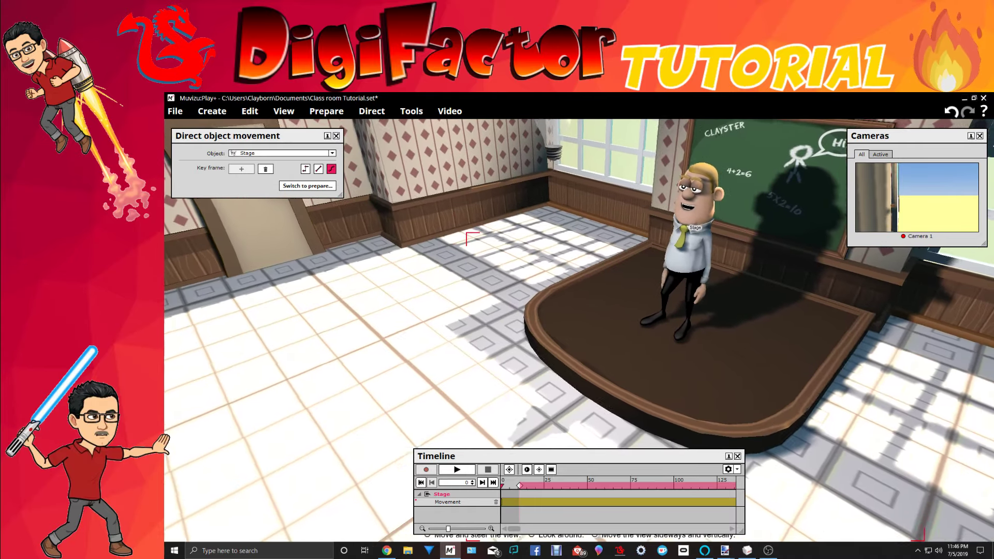
middle_drag(824, 394, 876, 396)
right_drag(875, 396, 868, 393)
middle_drag(868, 392, 829, 391)
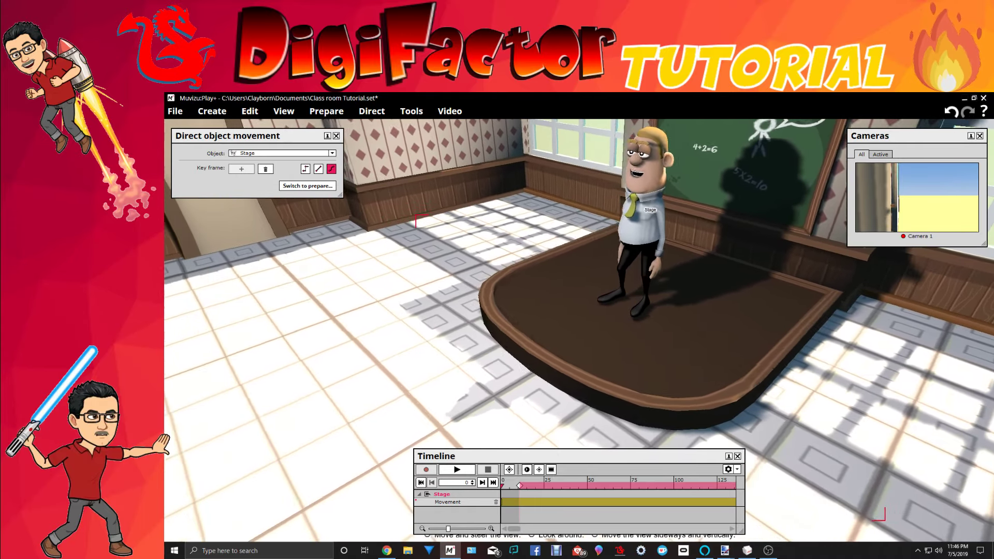
right_drag(829, 391, 872, 357)
middle_drag(873, 357, 822, 352)
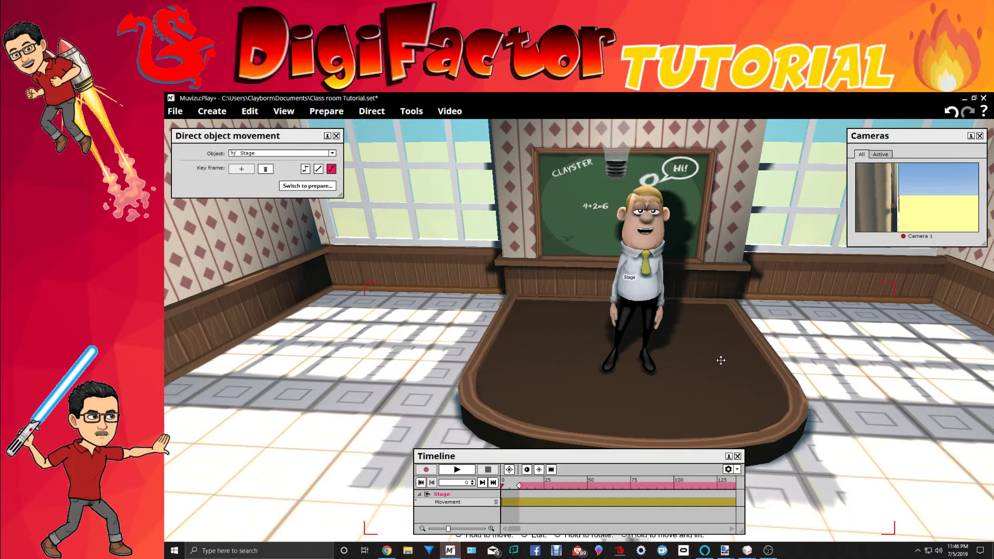
right_click(638, 369)
click(655, 422)
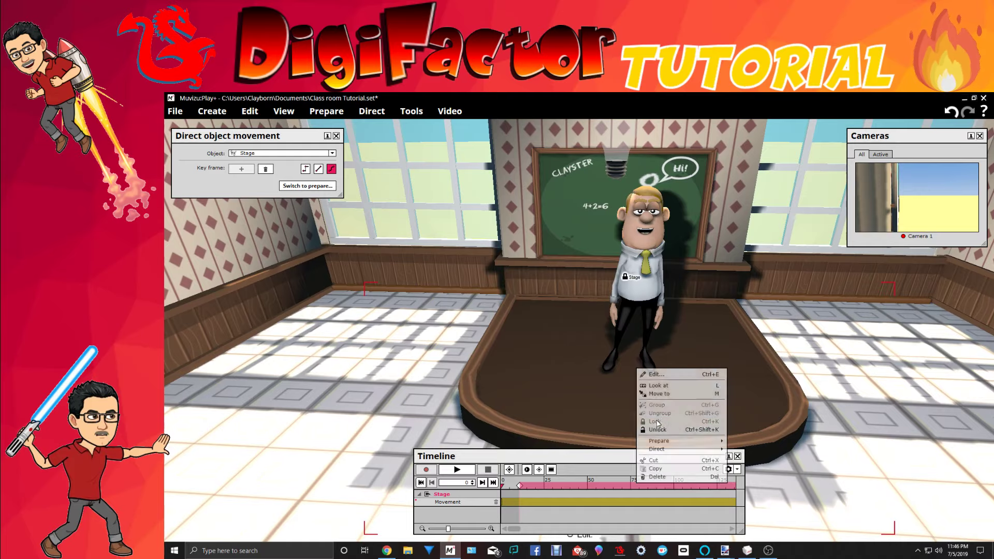
click(337, 136)
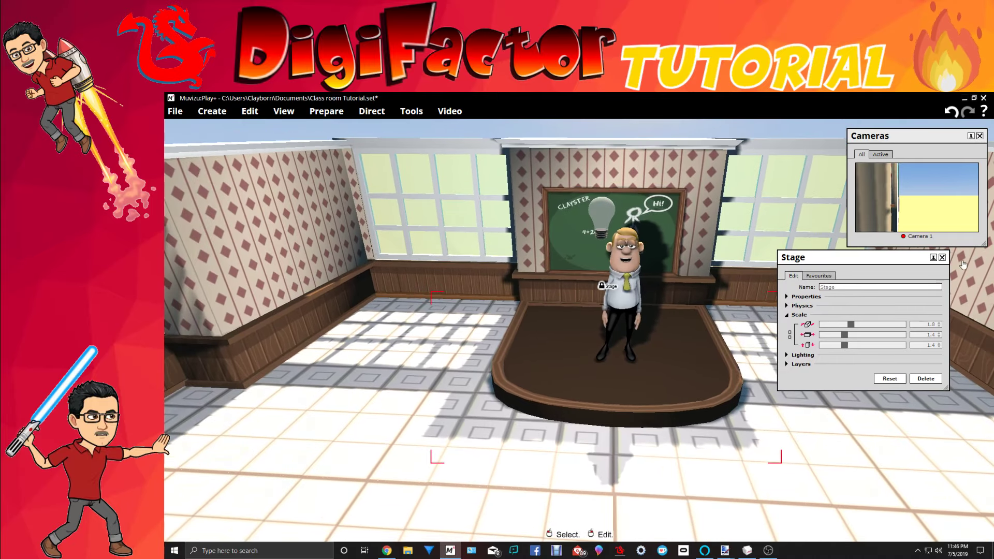
click(943, 257)
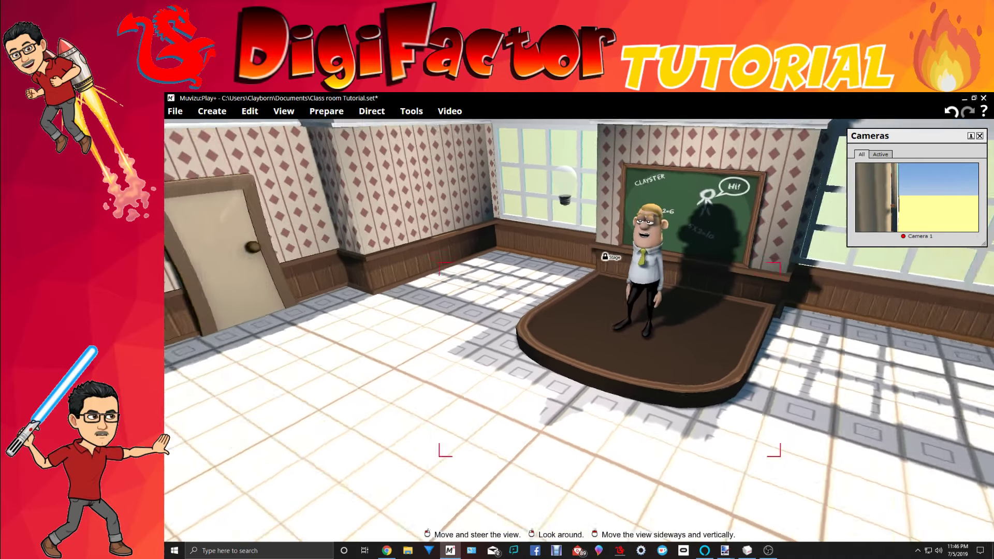
right_drag(611, 337, 593, 326)
drag(593, 327, 790, 369)
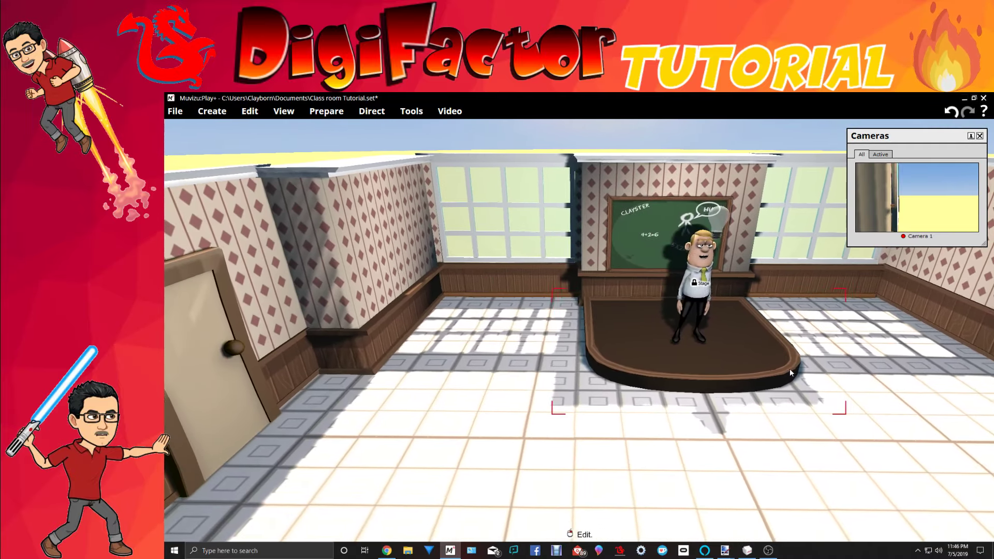
drag(579, 341, 647, 337)
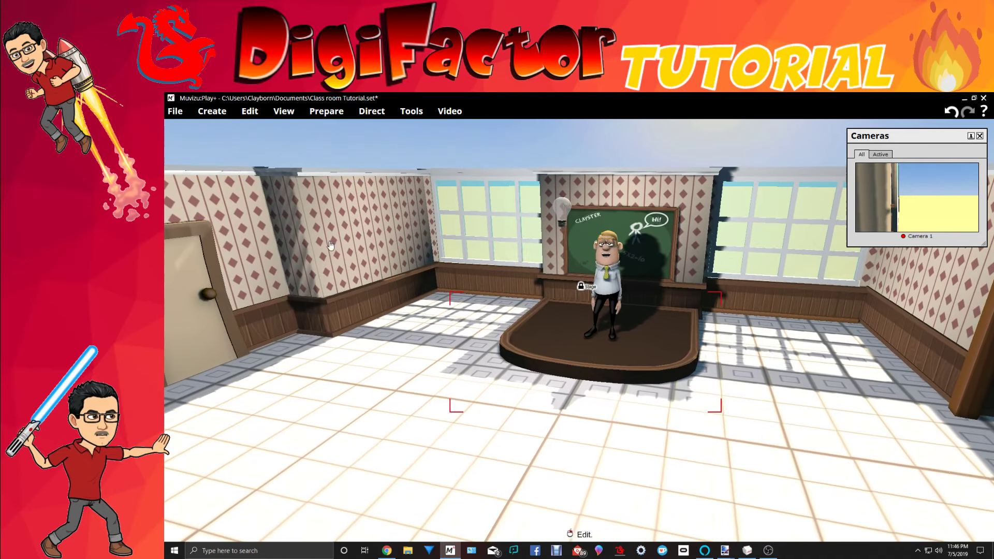
Save the current classroom set under its existing file name.
click(174, 112)
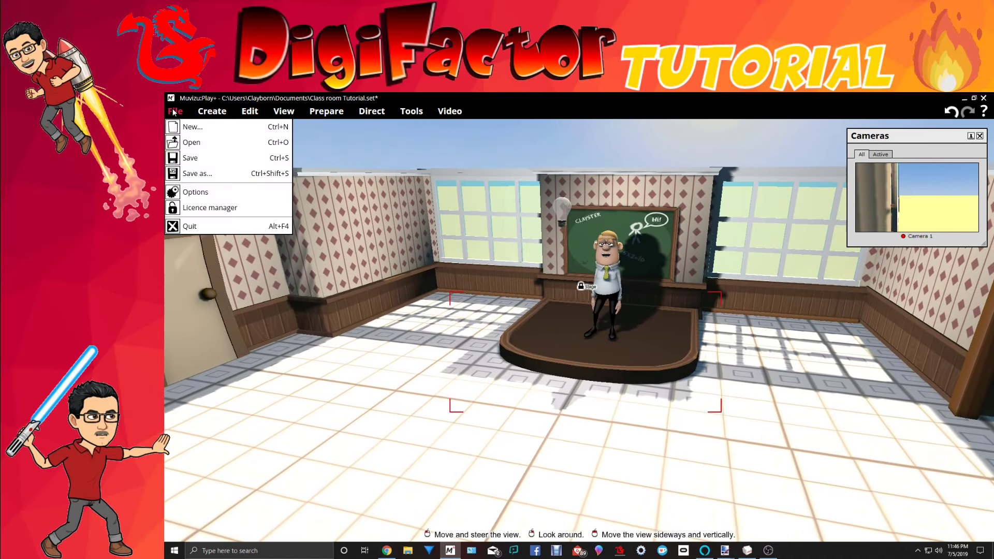
click(191, 158)
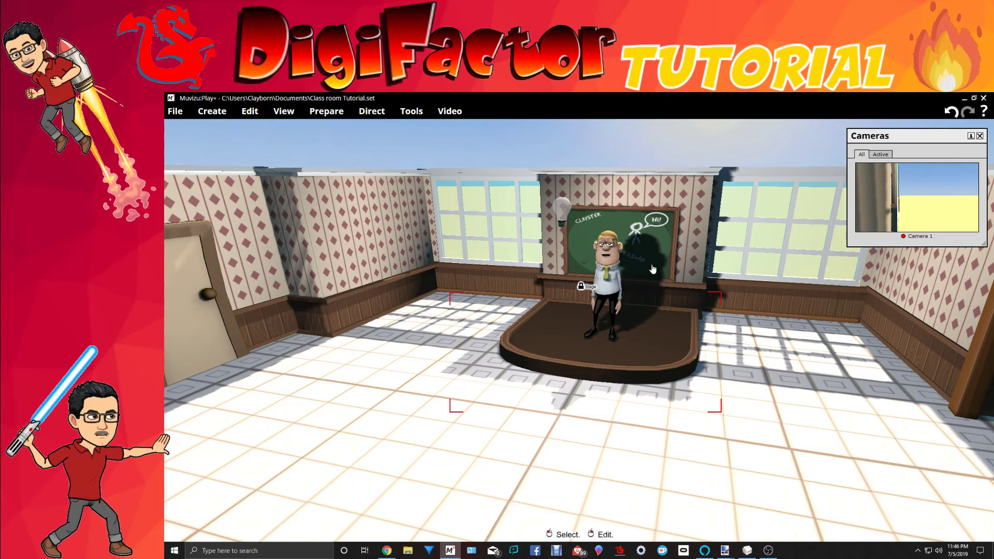
Examine the stage, chalkboard and teacher character in the classroom from a closer, angled viewpoint.
drag(527, 265, 787, 373)
scroll(787, 373, up, 5)
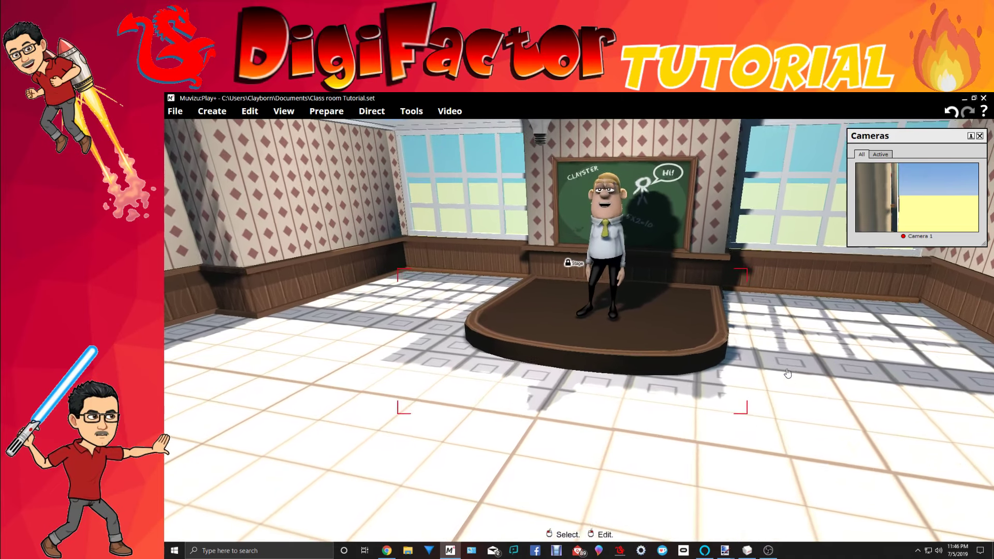
middle_drag(782, 393, 781, 363)
mouse_move(782, 383)
right_down()
mouse_move(813, 391)
mouse_move(770, 389)
right_up()
scroll(757, 385, up, 3)
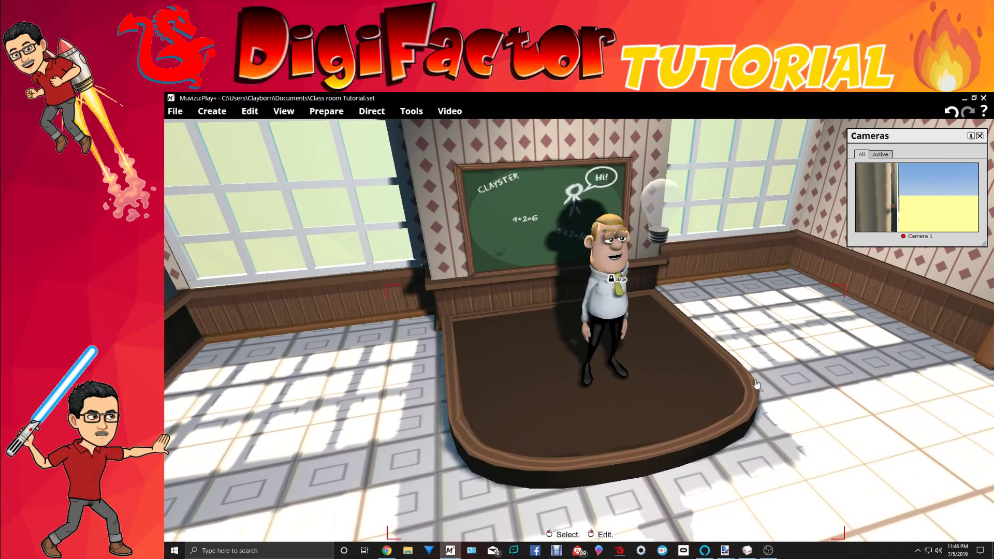
click(617, 298)
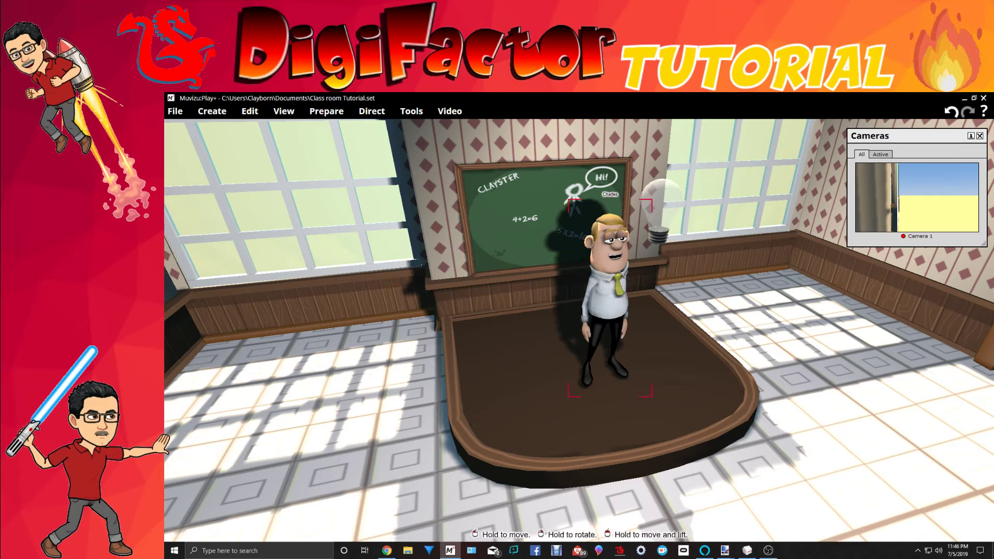
drag(616, 298, 616, 300)
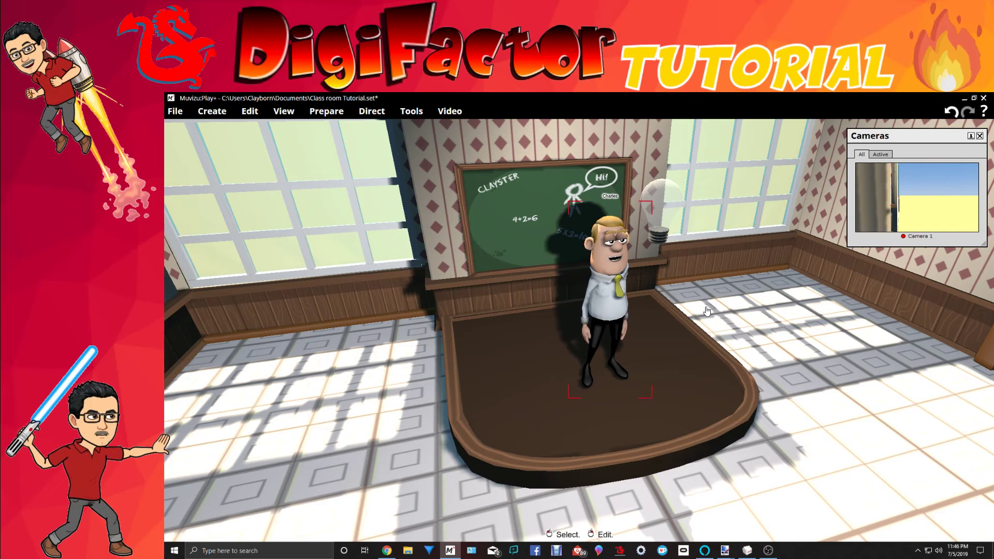
middle_drag(707, 311, 761, 301)
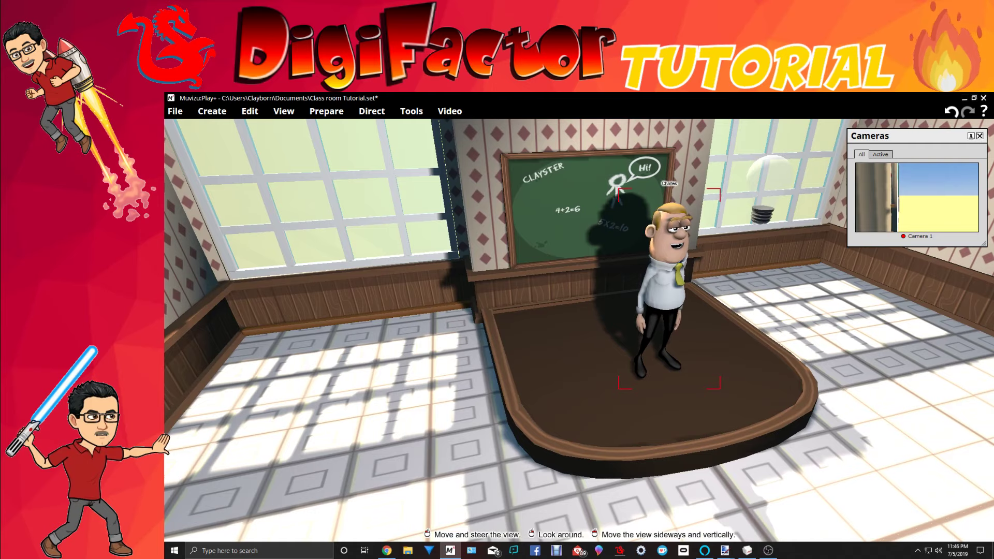
Switch to the untitled image in paint.net and cut the selected stage drawing to leave an empty canvas.
click(964, 99)
mouse_move(725, 551)
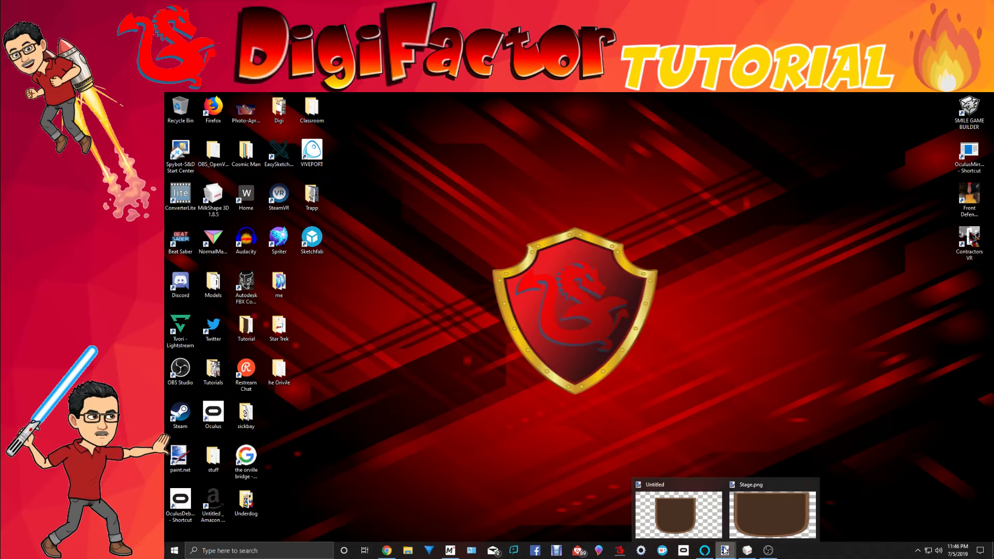
click(708, 522)
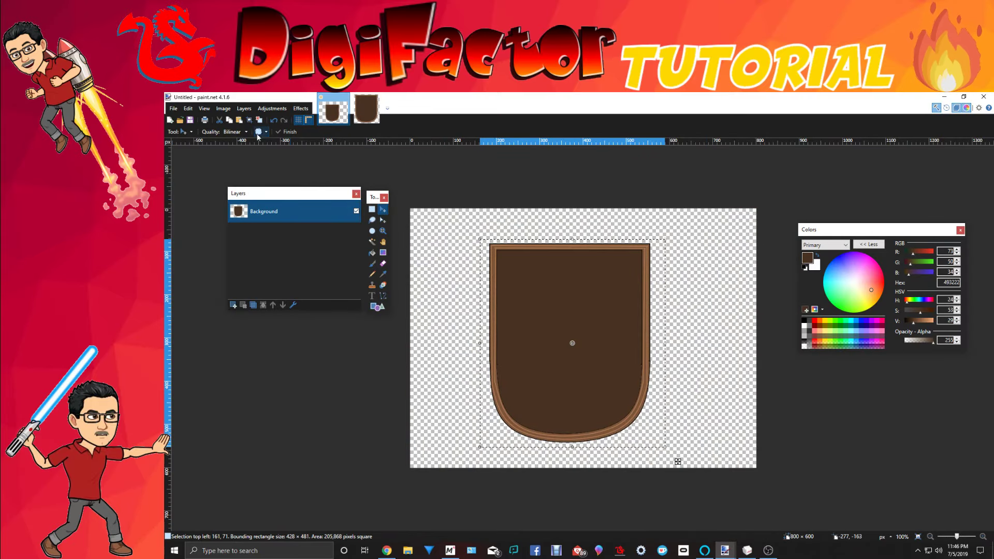
click(218, 120)
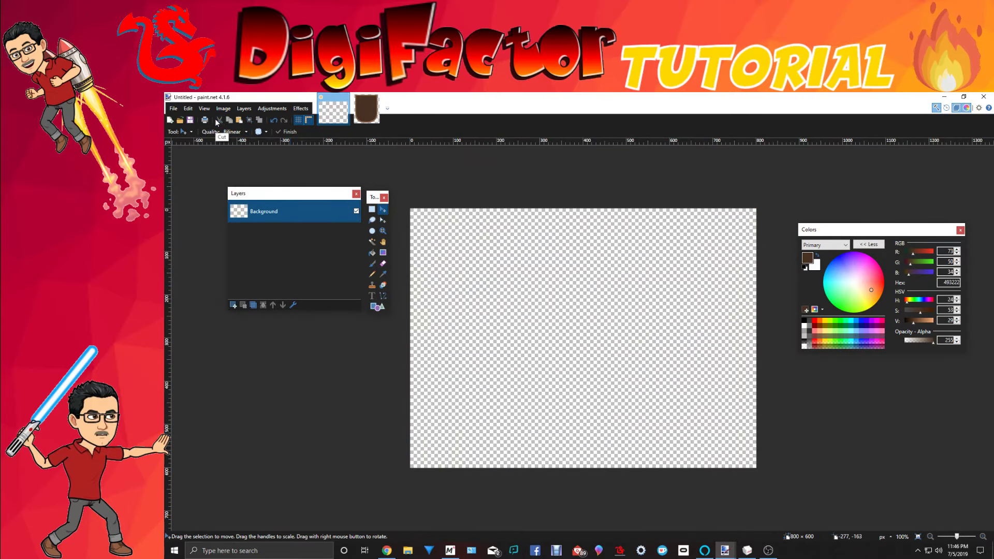
Draw two stacked outline rectangles of equal width sharing one edge, the lower one about 329 × 103 pixels.
click(377, 307)
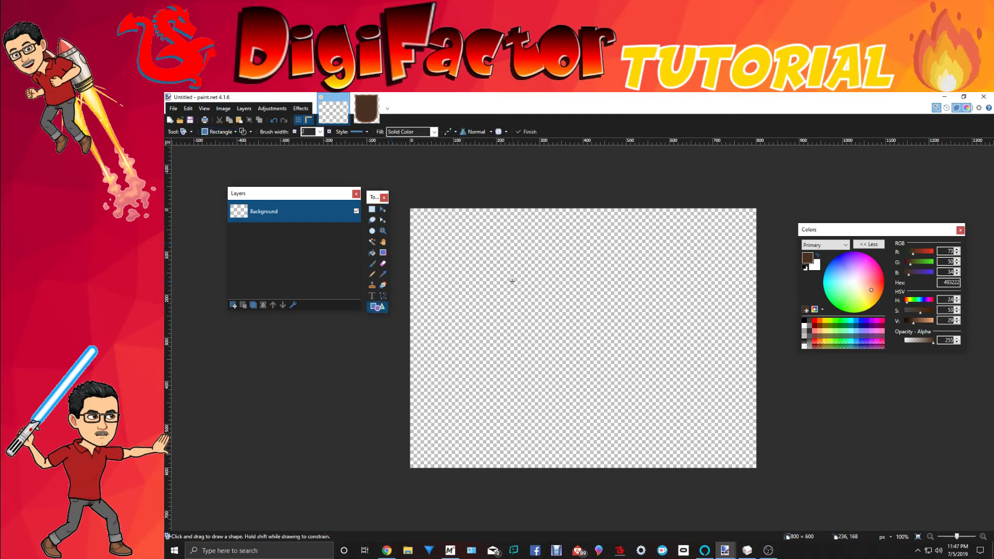
mouse_move(508, 266)
mouse_down()
mouse_move(523, 314)
mouse_move(637, 359)
mouse_move(652, 342)
mouse_move(651, 324)
mouse_up()
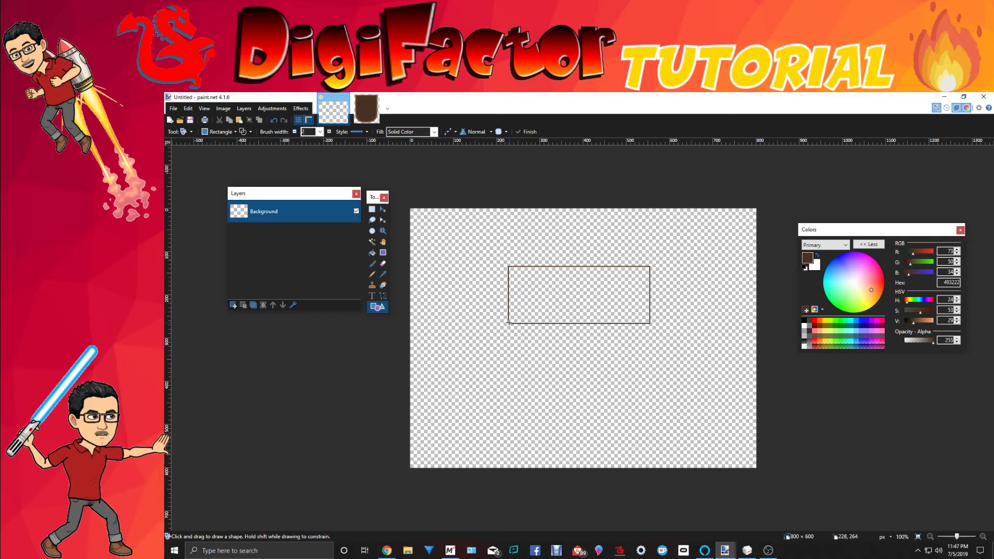
drag(508, 323, 651, 368)
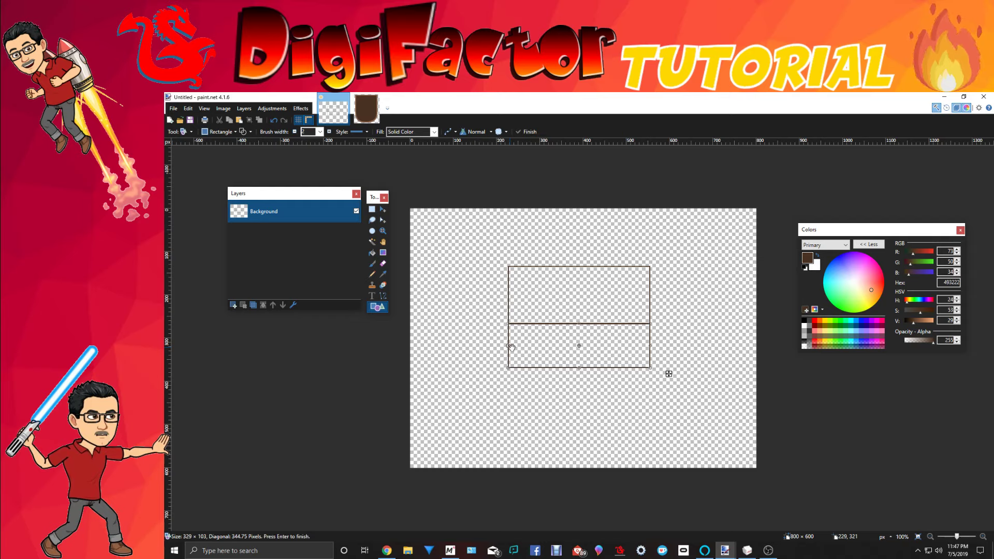
key(Return)
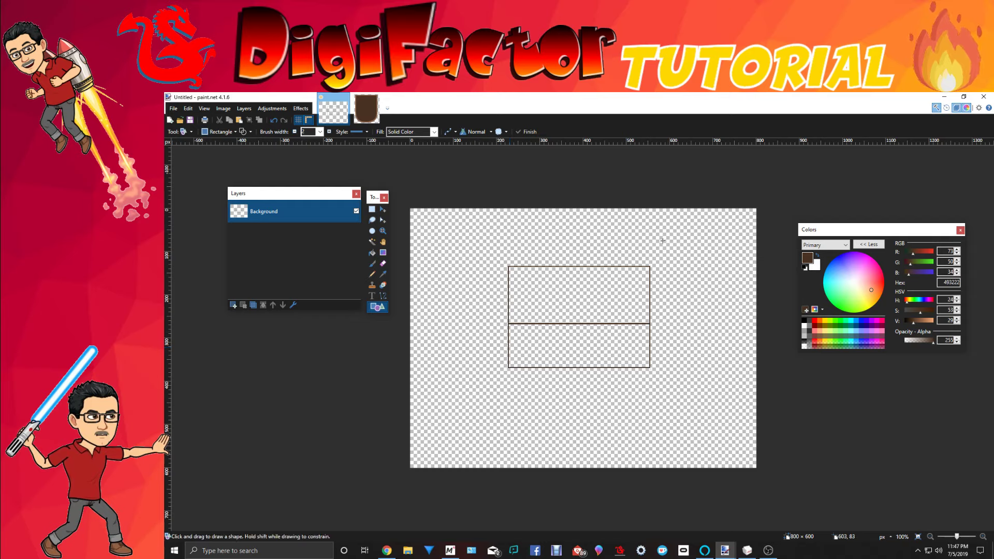
Move both stacked rectangles together toward the right side of the canvas and clear the selection.
click(372, 209)
mouse_move(496, 257)
mouse_down()
mouse_move(609, 362)
mouse_move(695, 380)
mouse_move(672, 380)
mouse_move(695, 390)
mouse_move(763, 388)
mouse_up()
click(381, 209)
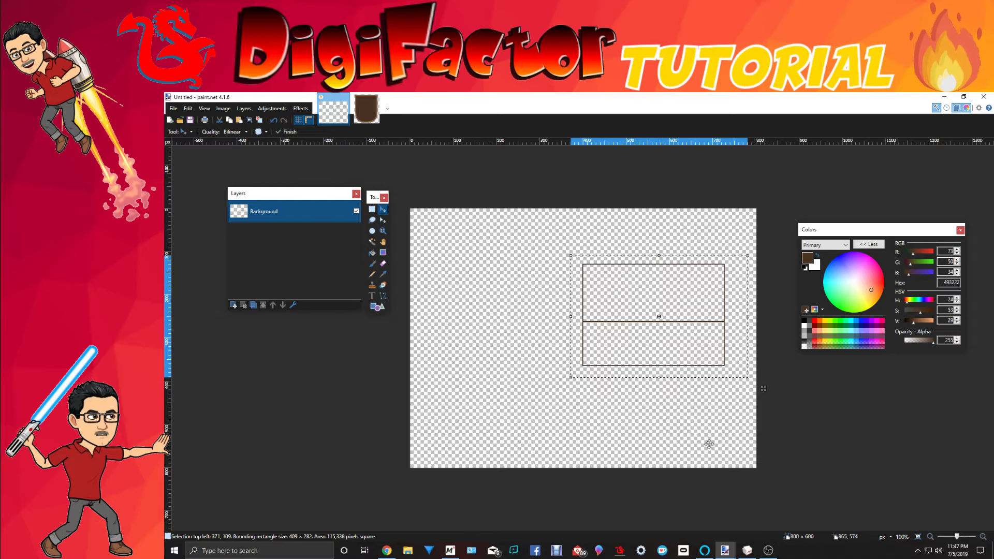
click(371, 209)
click(418, 193)
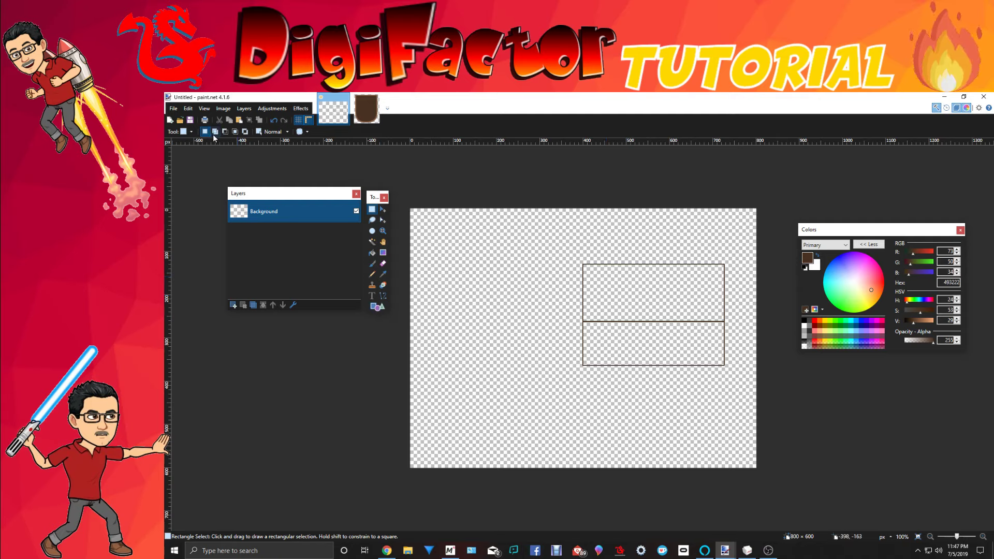
Draw a rounded rectangle about 335 × 243 pixels beside the stacked rectangles, with a slightly smaller rounded rectangle inside it.
click(378, 308)
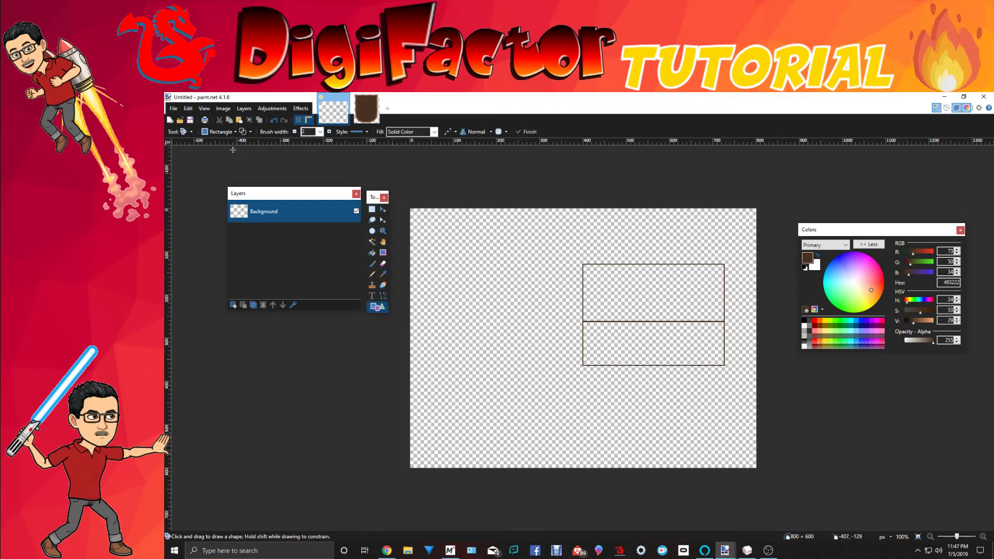
click(222, 132)
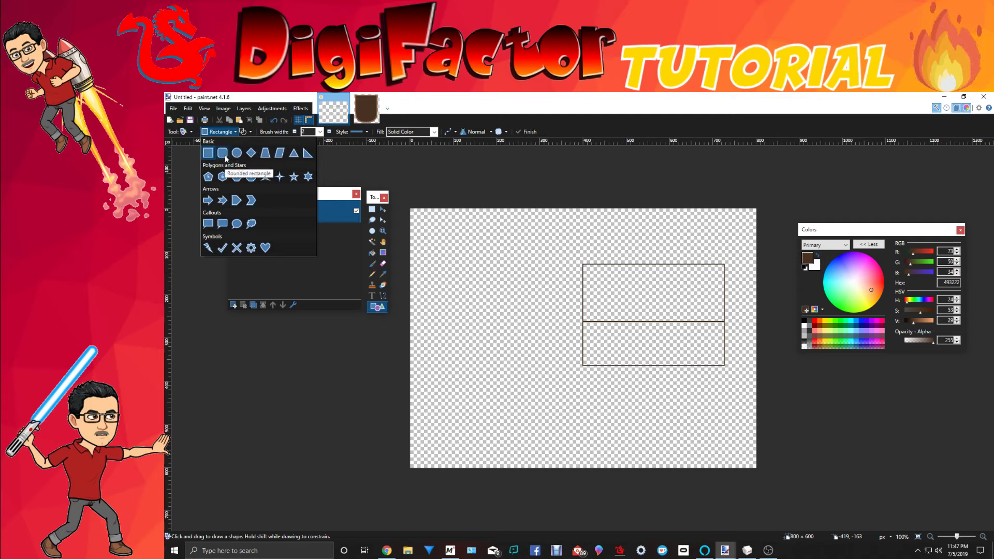
click(222, 154)
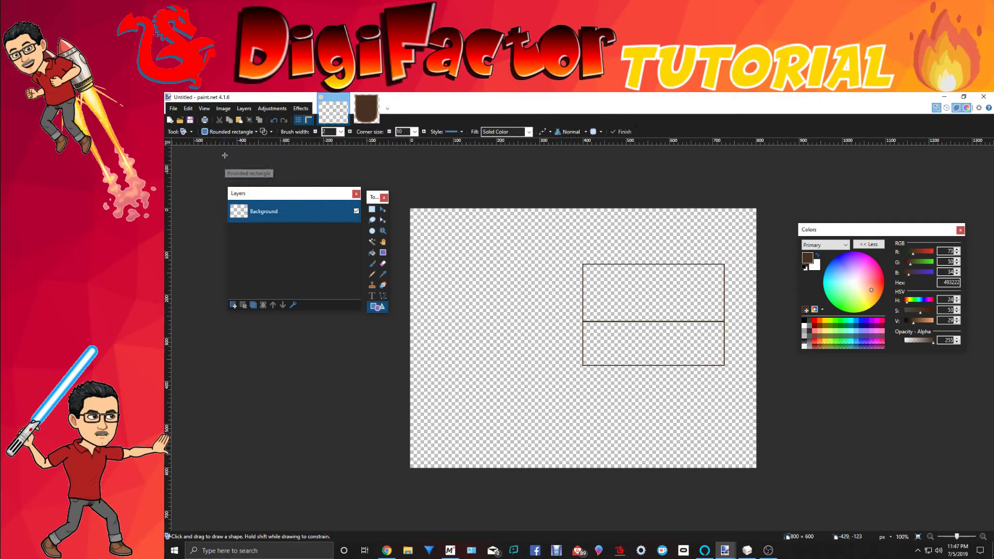
mouse_move(419, 262)
mouse_down()
mouse_move(450, 306)
mouse_move(512, 349)
mouse_move(564, 367)
mouse_up()
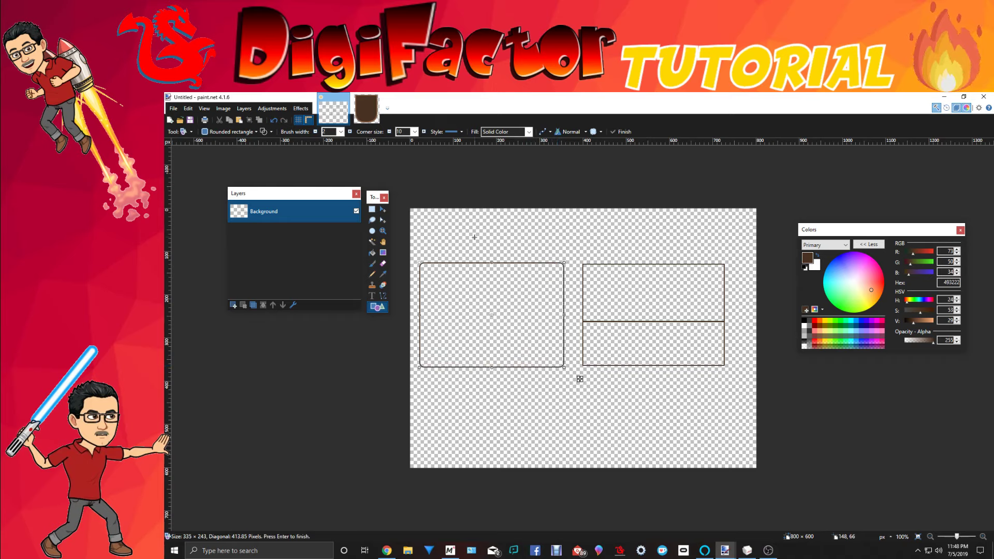
key(Return)
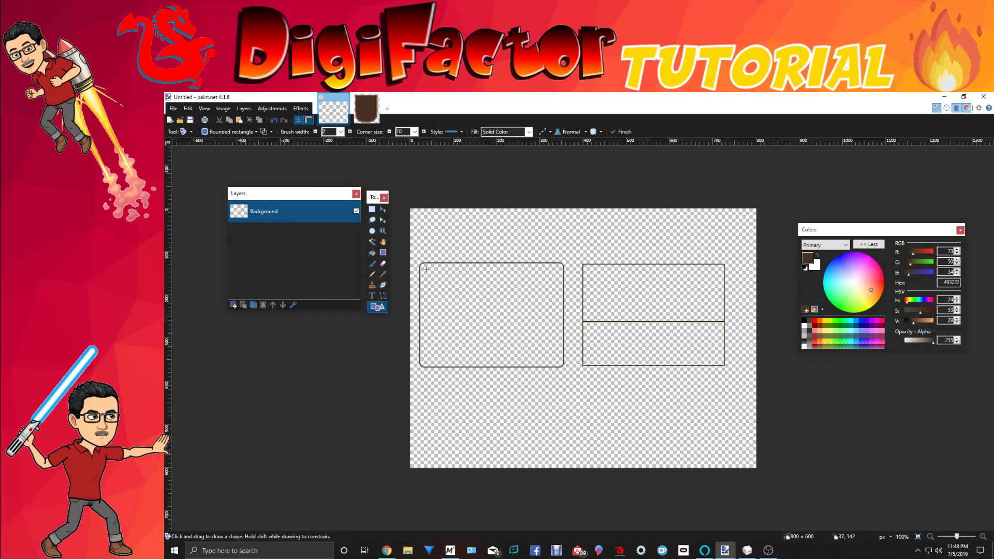
drag(426, 269, 557, 362)
key(Return)
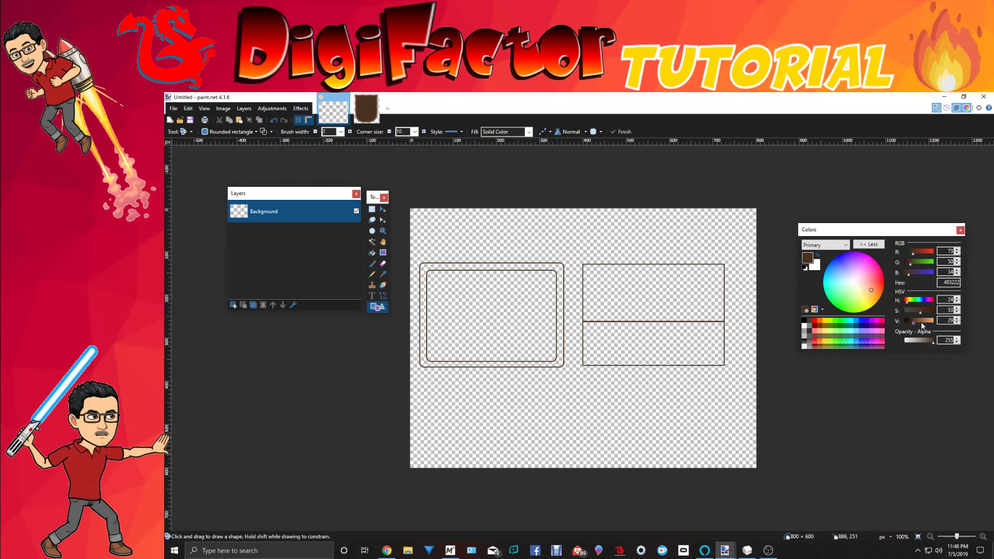
Fill the inner rounded rectangle with dark brown 493222 and the border around it with lighter brown 82583D.
click(372, 253)
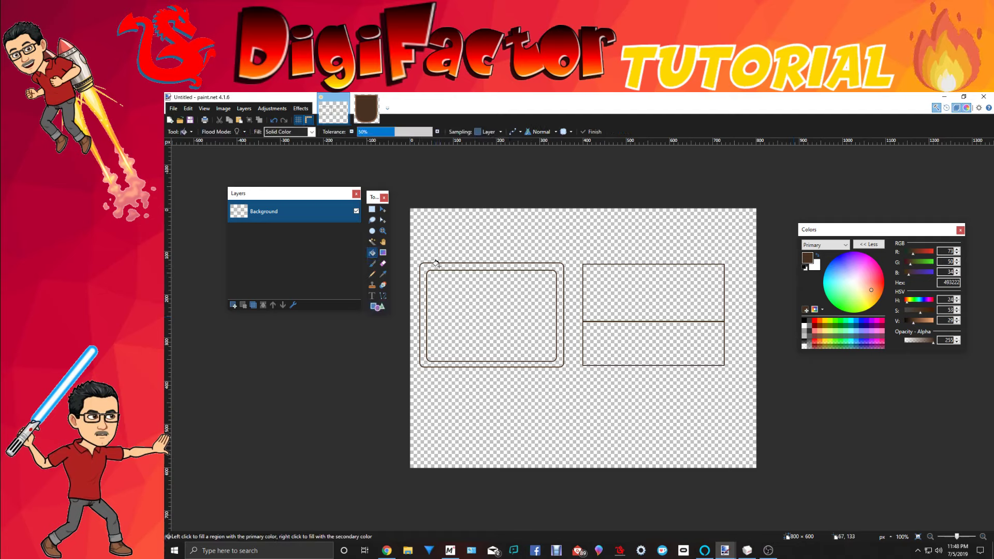
click(465, 297)
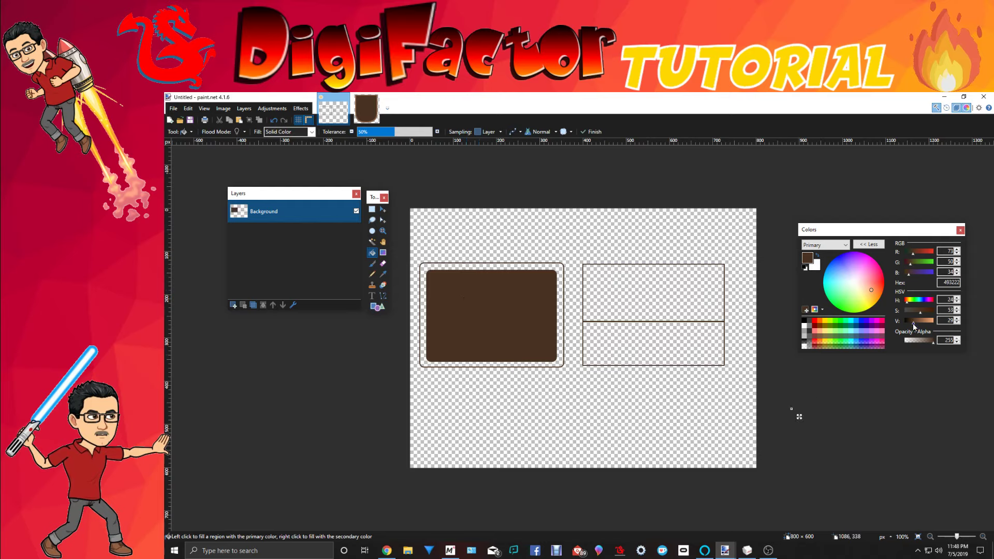
drag(914, 322, 920, 323)
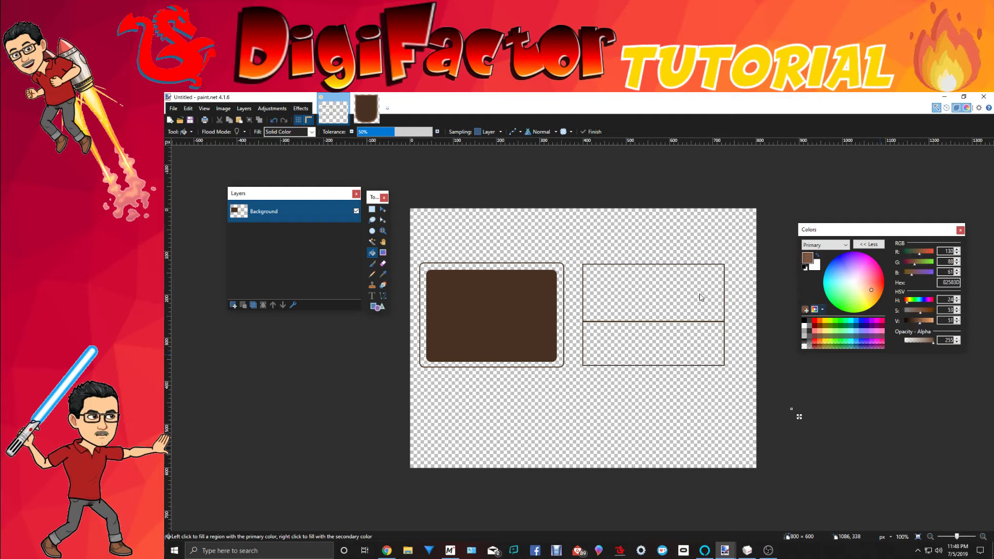
click(560, 270)
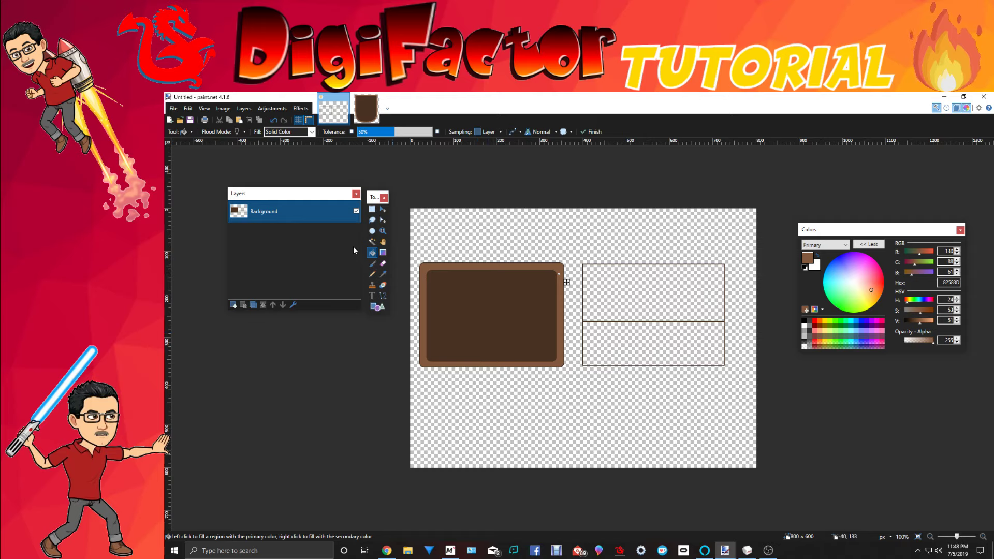
Sample the dark brown inside the rounded panel, fill the upper stacked rectangle with it, and undo the same fill on the lower one.
click(383, 274)
click(499, 292)
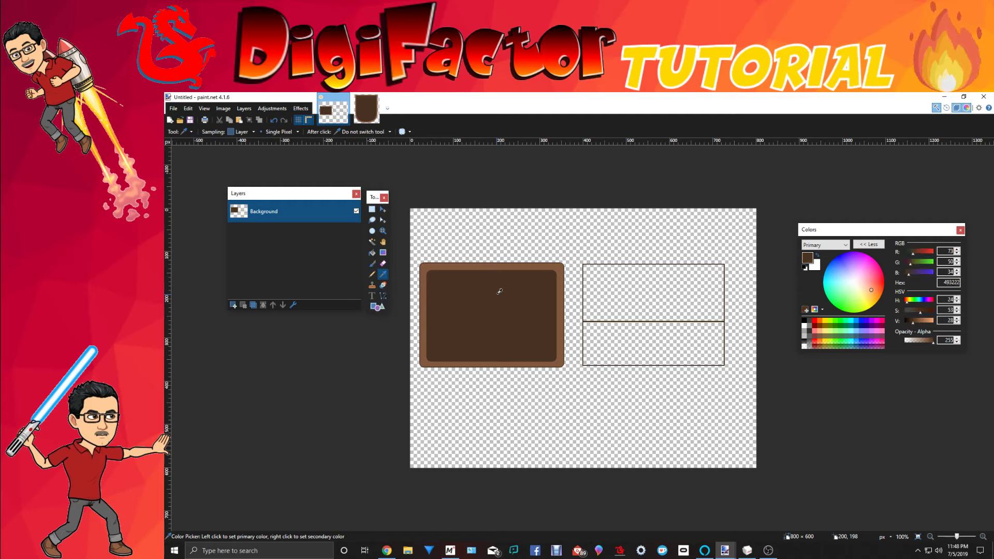
click(372, 253)
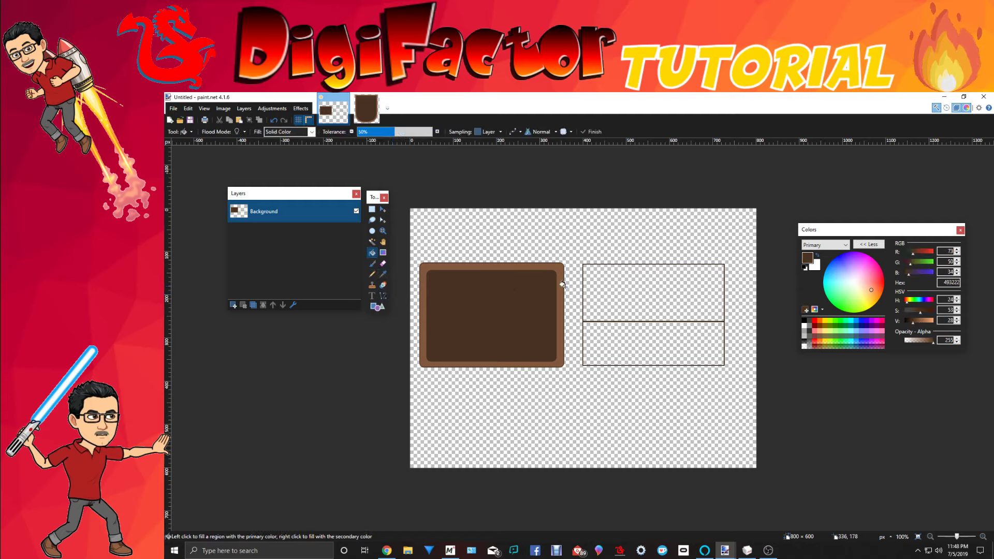
click(612, 285)
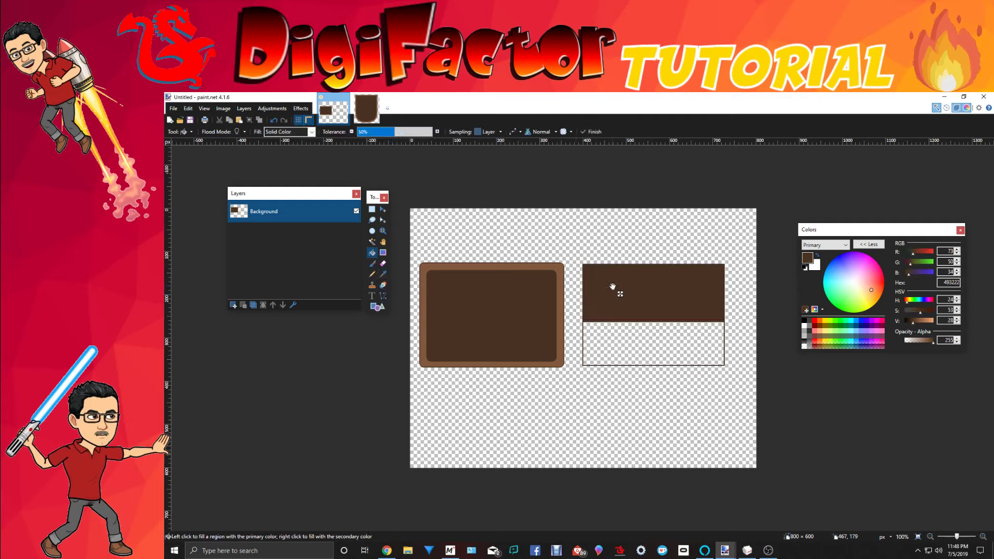
click(618, 335)
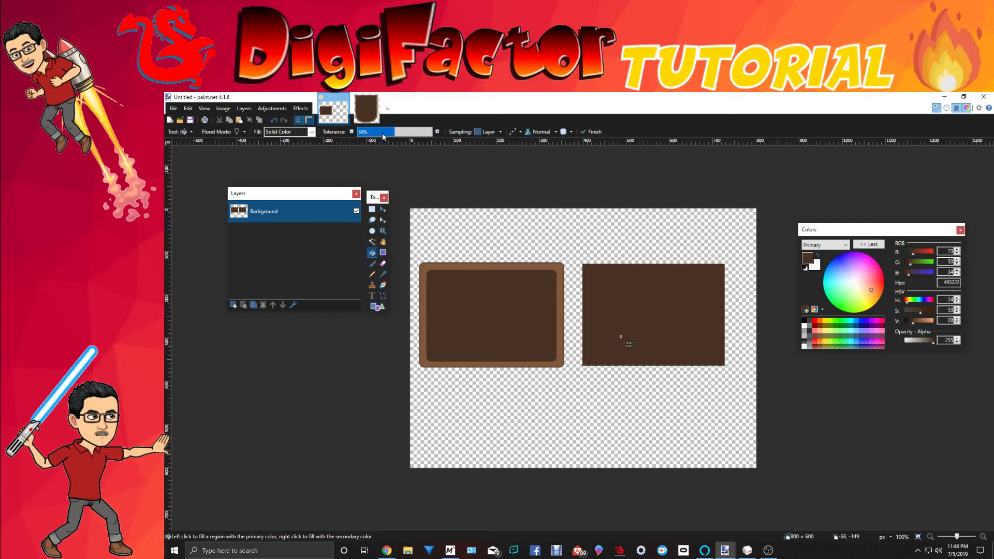
click(273, 121)
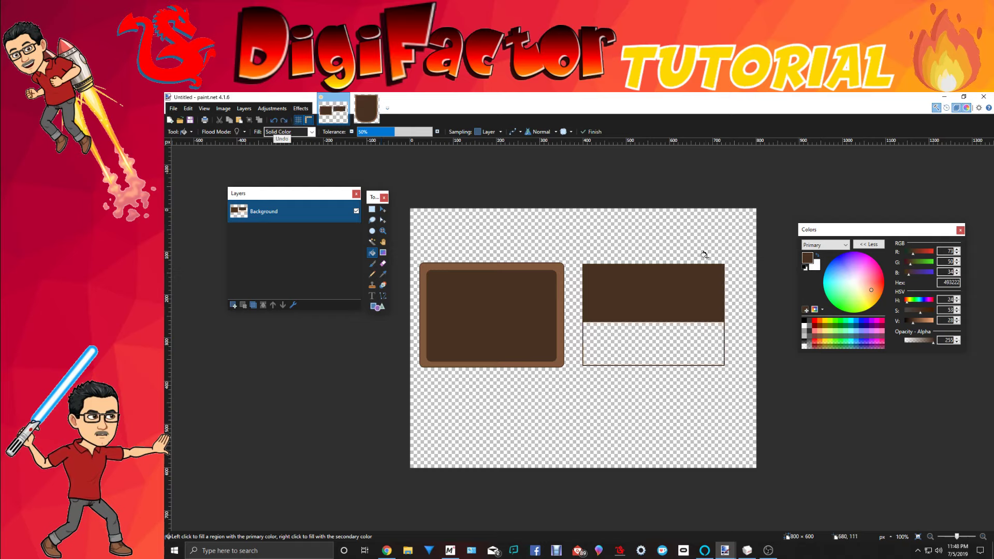
Draw a white horizontal line about 327 pixels long along the divider between the two stacked rectangles.
click(804, 322)
click(383, 296)
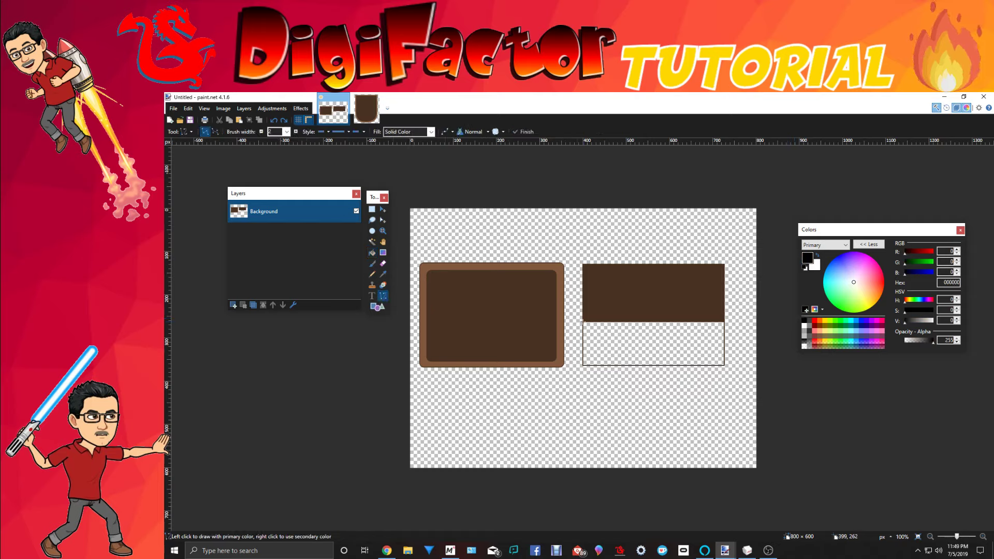
drag(582, 323, 724, 323)
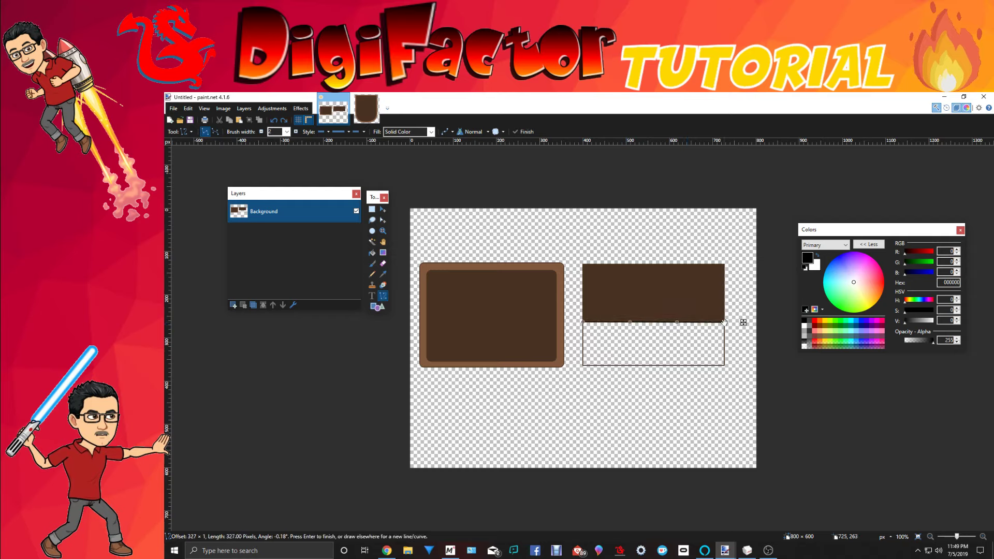
click(805, 328)
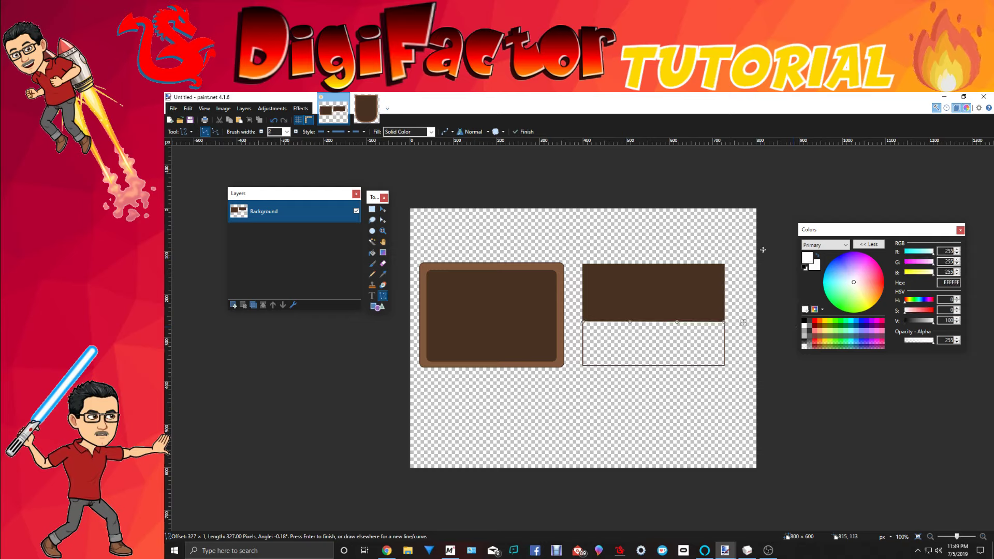
key(Return)
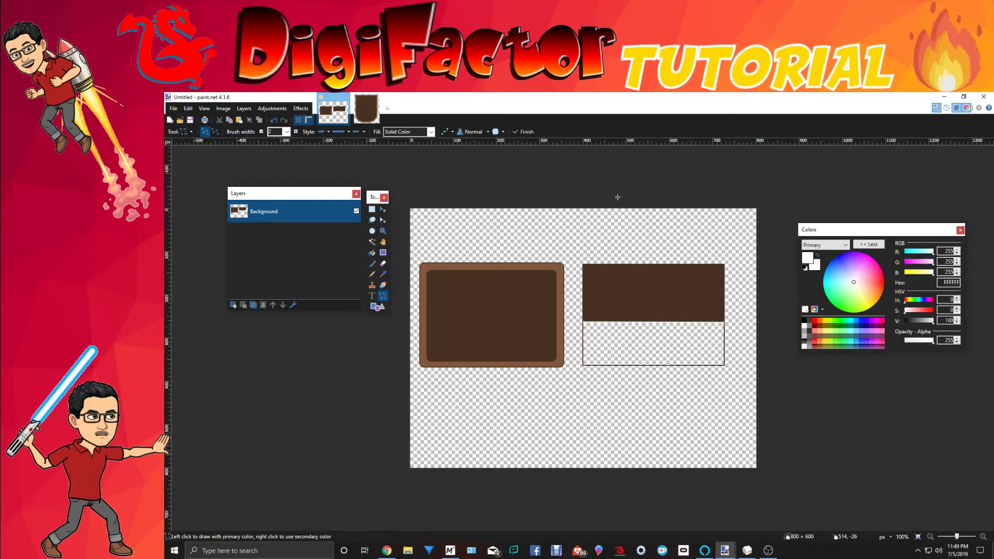
Sample the dark brown 493222 from inside the rounded panel and fill the lower stacked rectangle with it.
click(383, 274)
click(494, 293)
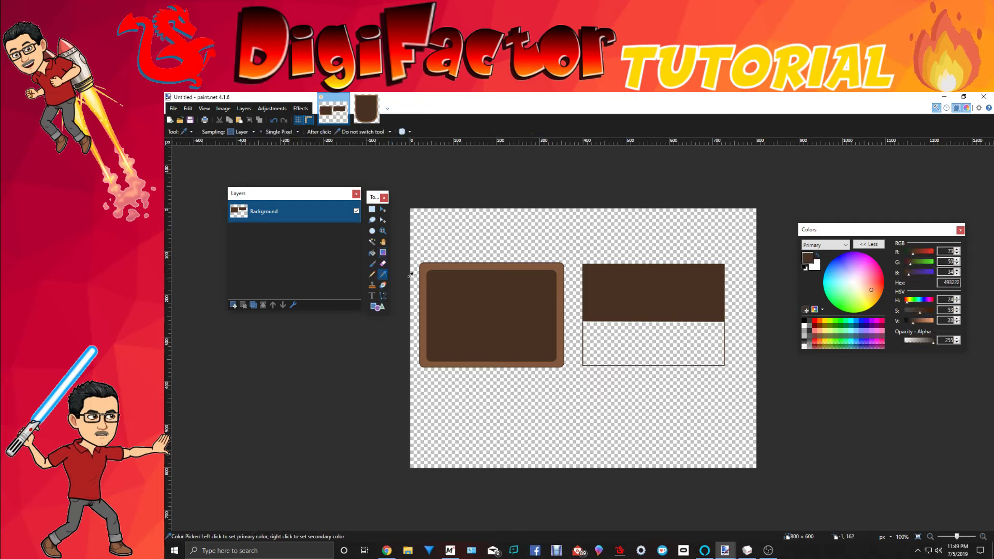
click(371, 252)
click(615, 337)
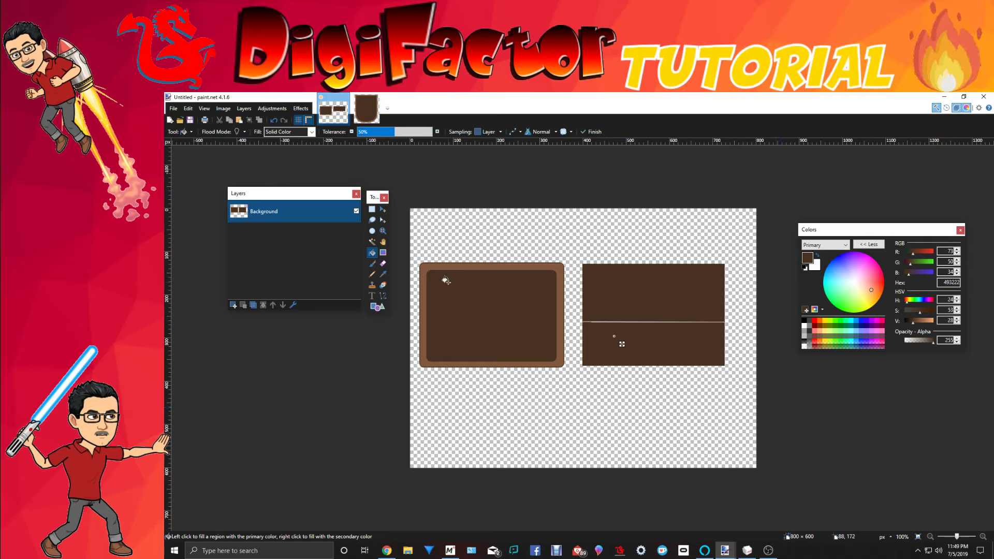
Copy a rectangular selection of about 746 × 291 pixels enclosing both panels and paste it into a new 746 × 291 pixel image.
click(376, 213)
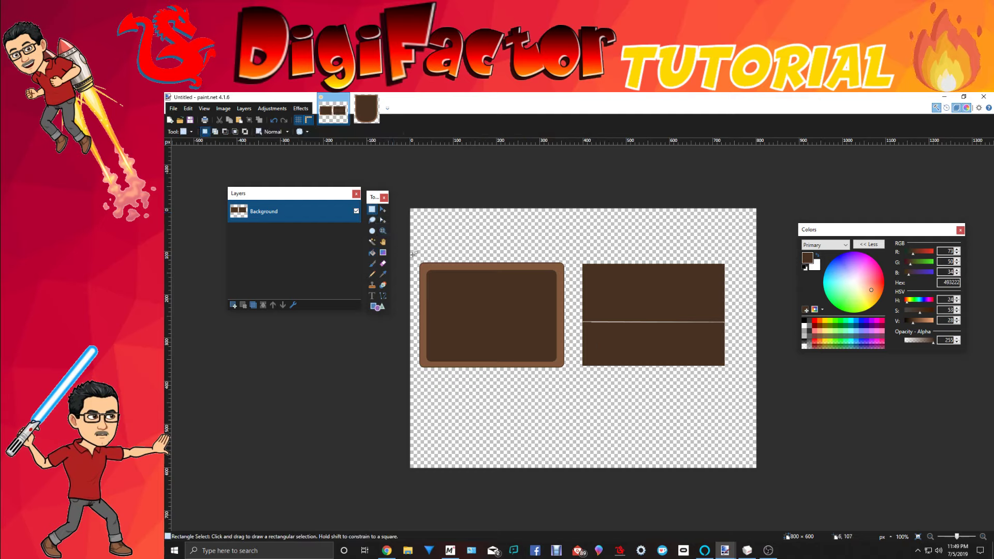
drag(413, 255, 735, 381)
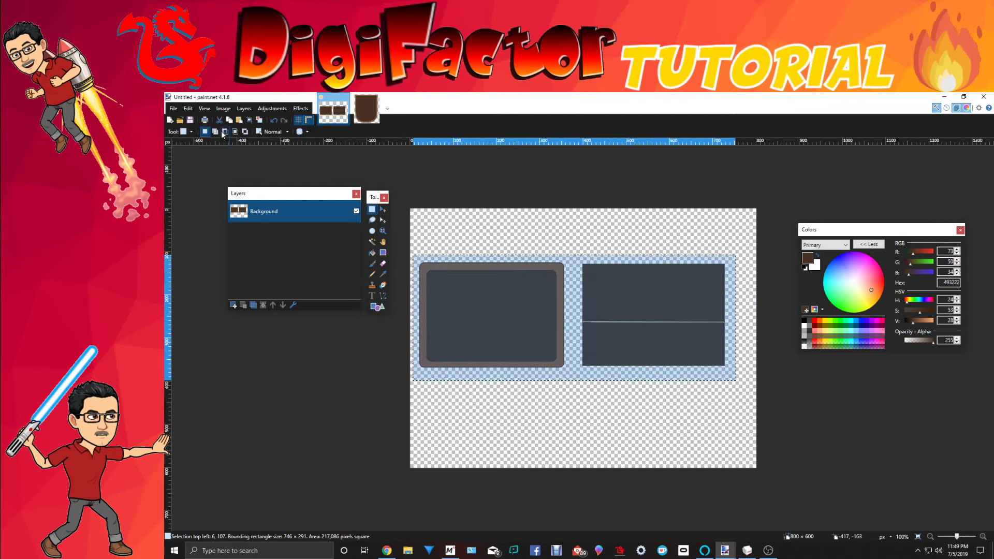
click(190, 120)
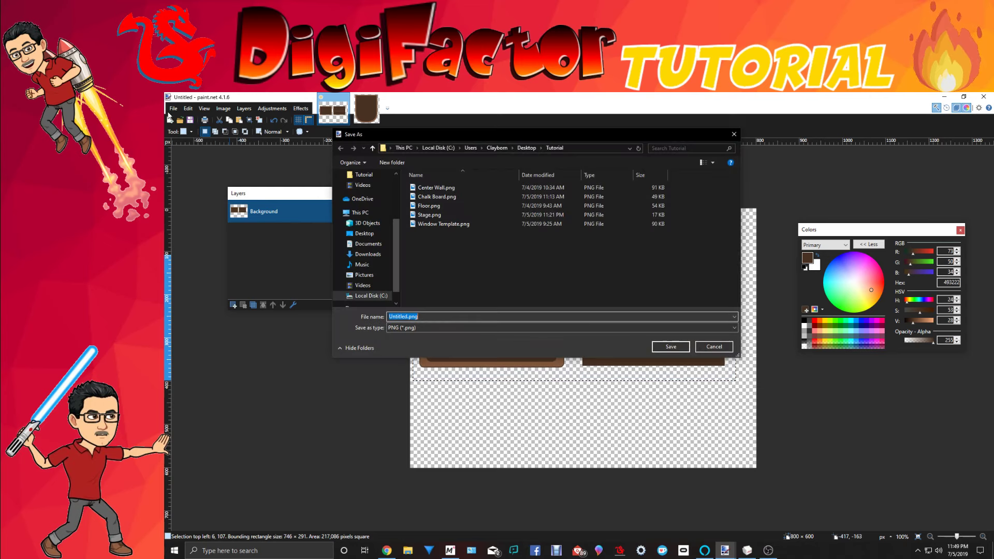
click(734, 134)
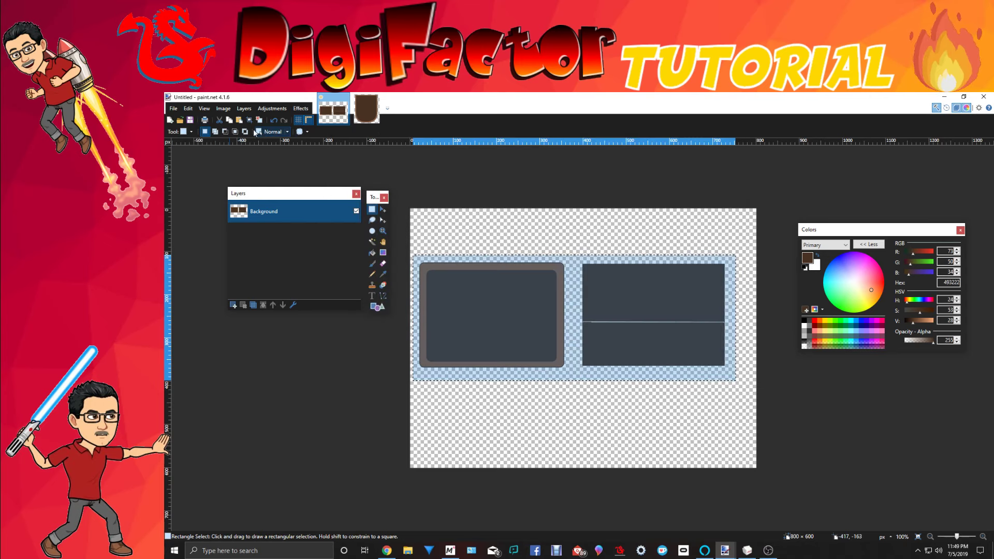
click(174, 109)
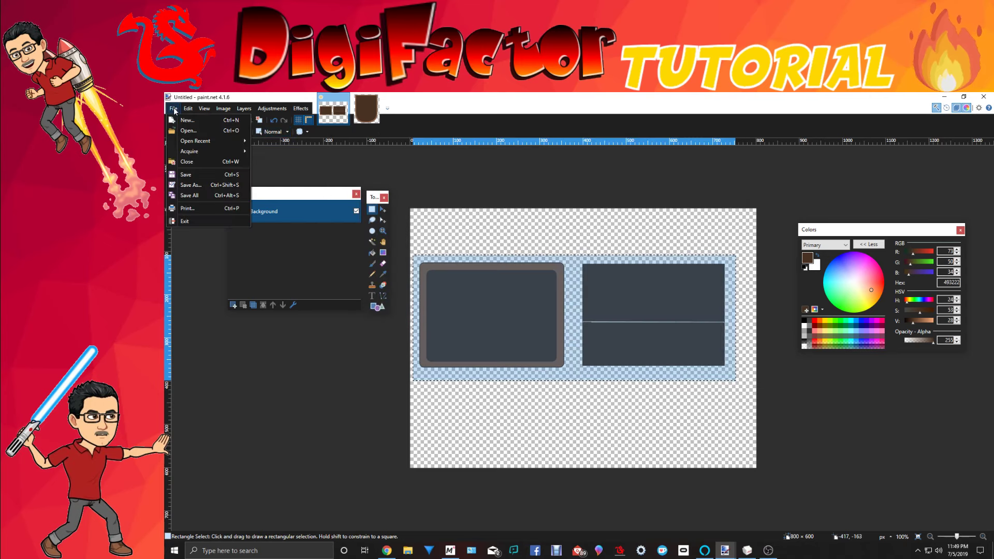
click(186, 121)
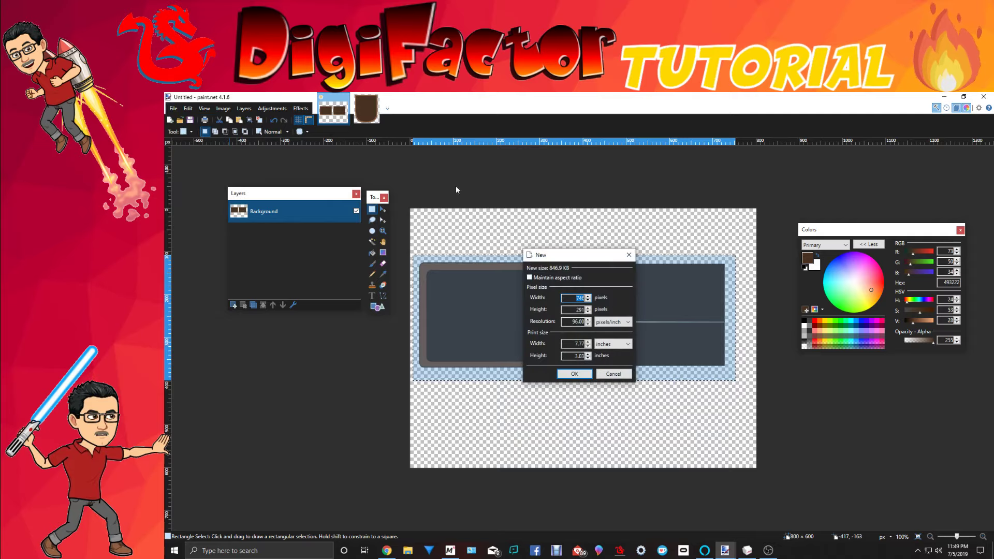
click(570, 373)
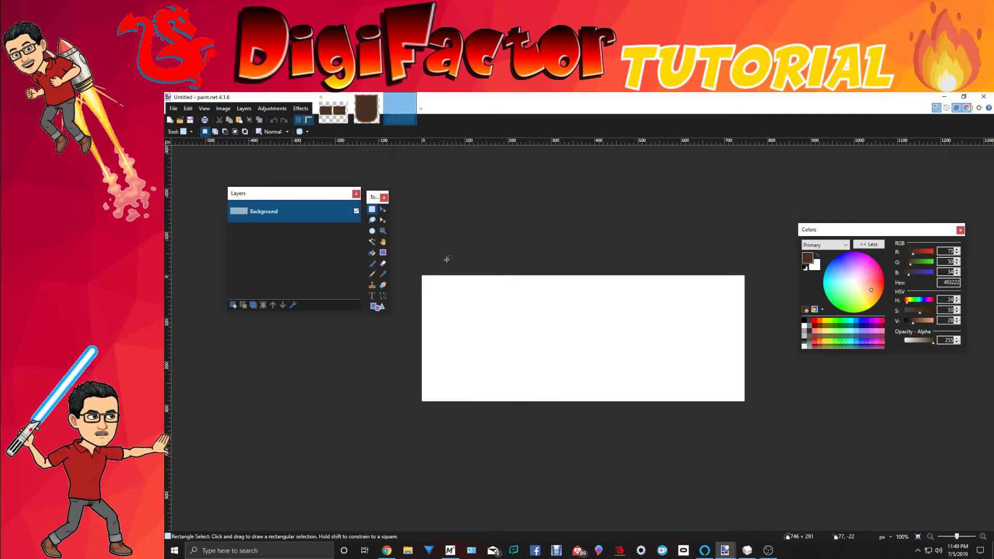
click(239, 121)
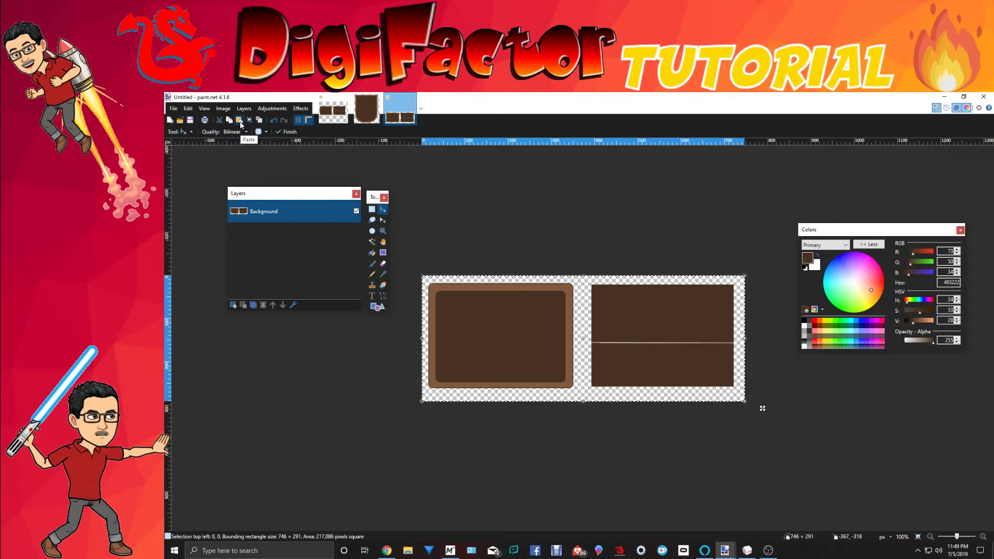
Save the cropped panel image in the Tutorial folder as the PNG file Desk Template, with auto-detected bit depth.
click(173, 108)
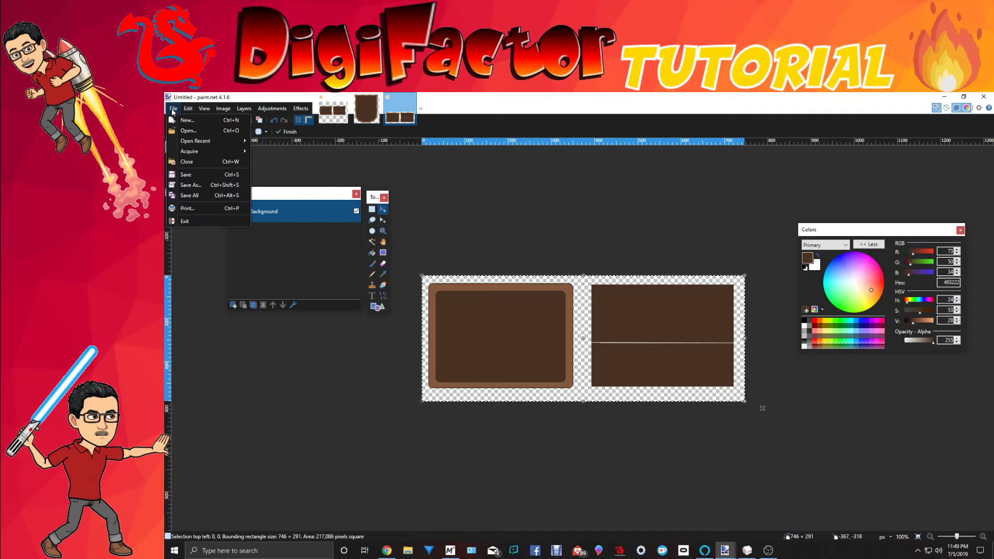
click(192, 185)
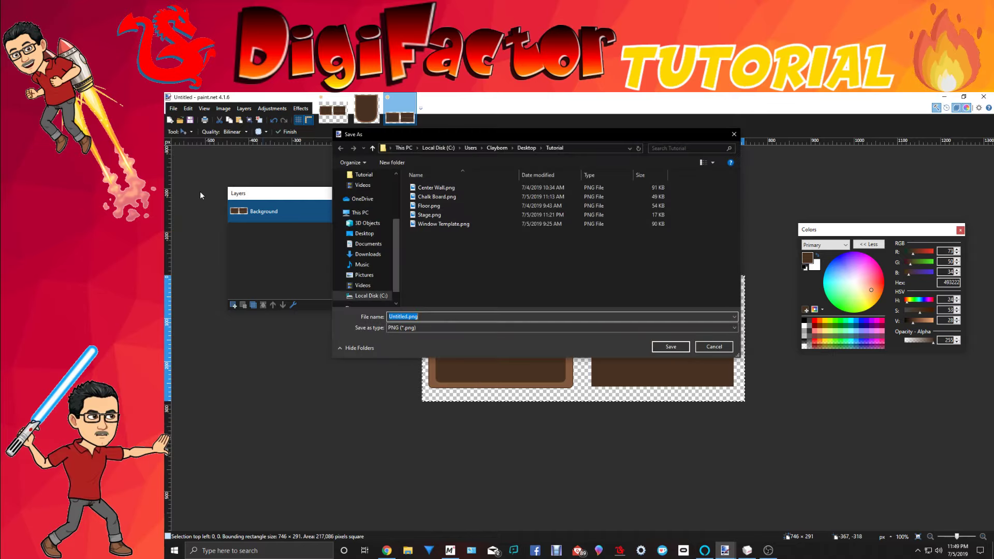
key(BackSpace)
key(BackSpace)
text(Desk Template)
click(663, 354)
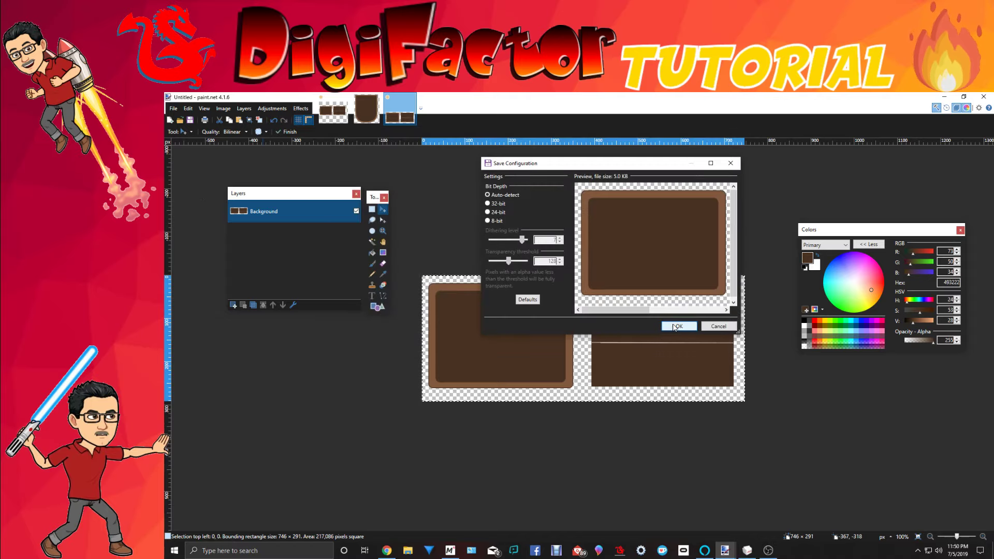
click(676, 327)
Switch to MilkShape 3D and start a new empty model without saving the changes to the stage model.
key(super+d)
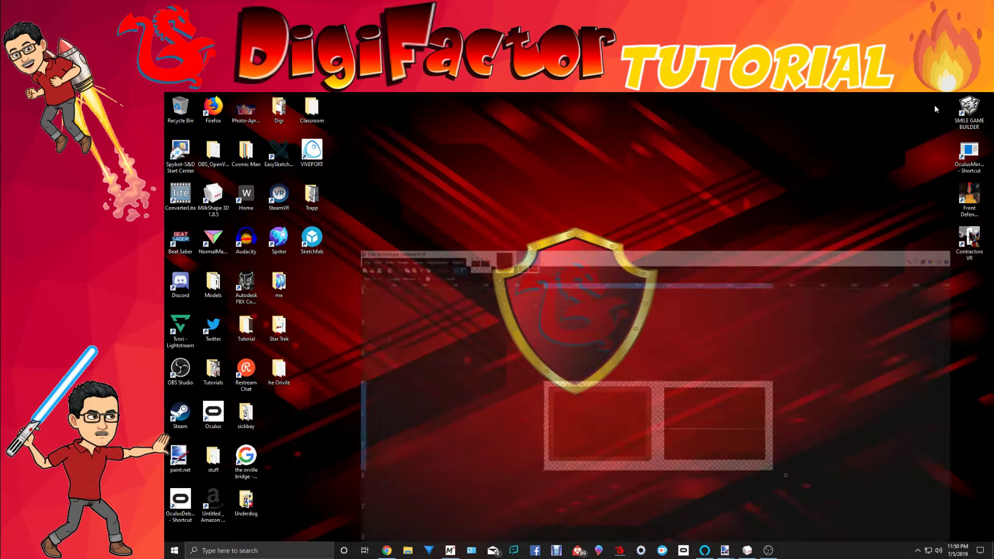
click(747, 551)
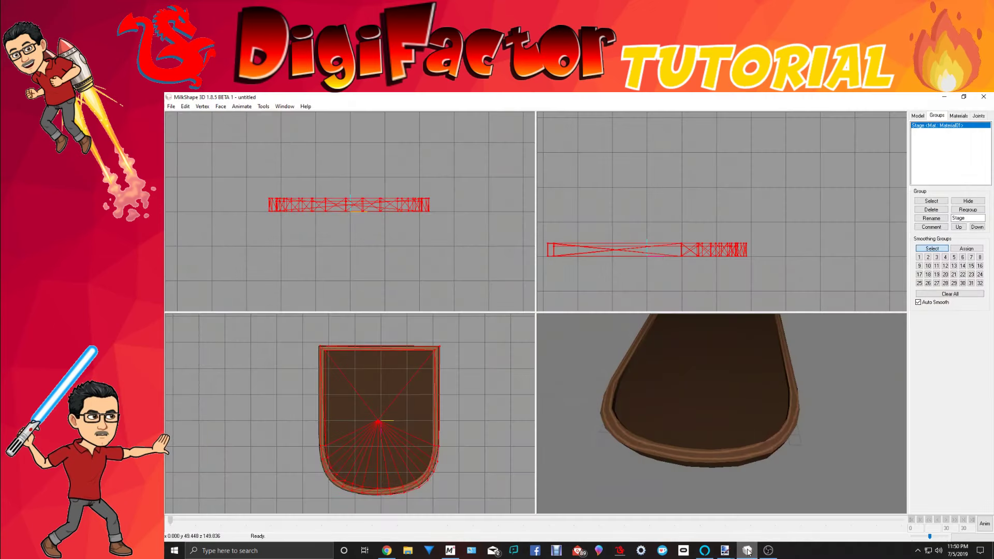
drag(719, 460, 727, 459)
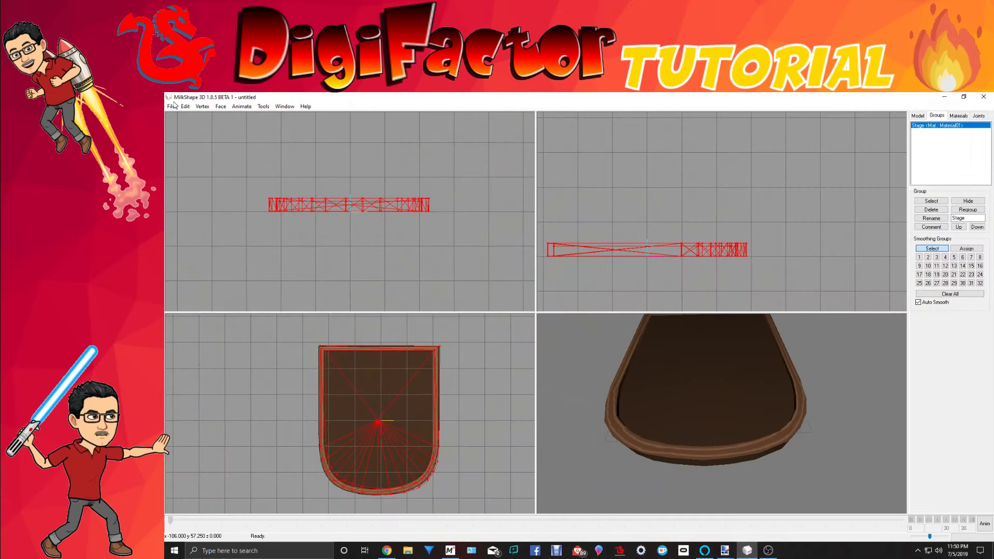
click(172, 107)
click(178, 122)
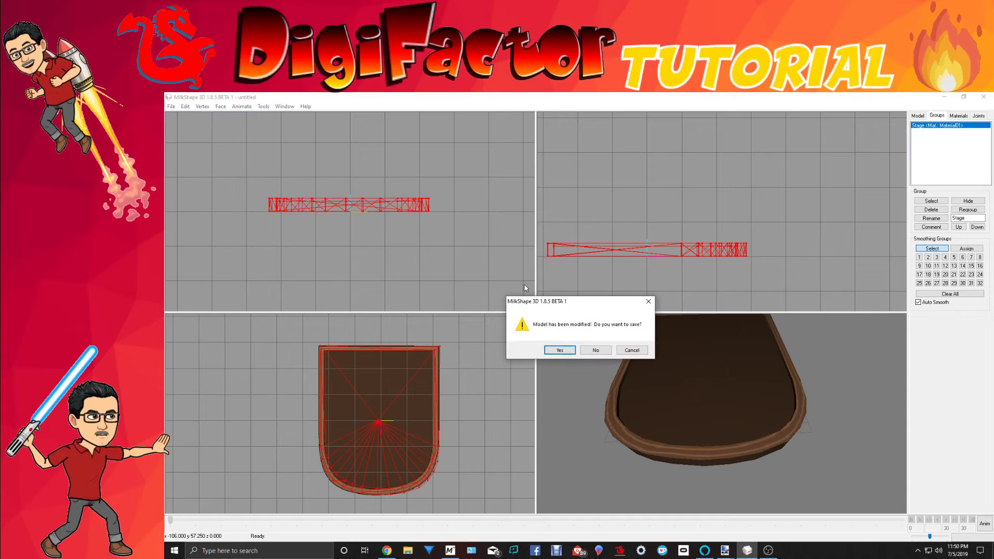
click(596, 350)
Remove the Stage.png background image from the top view.
right_click(387, 399)
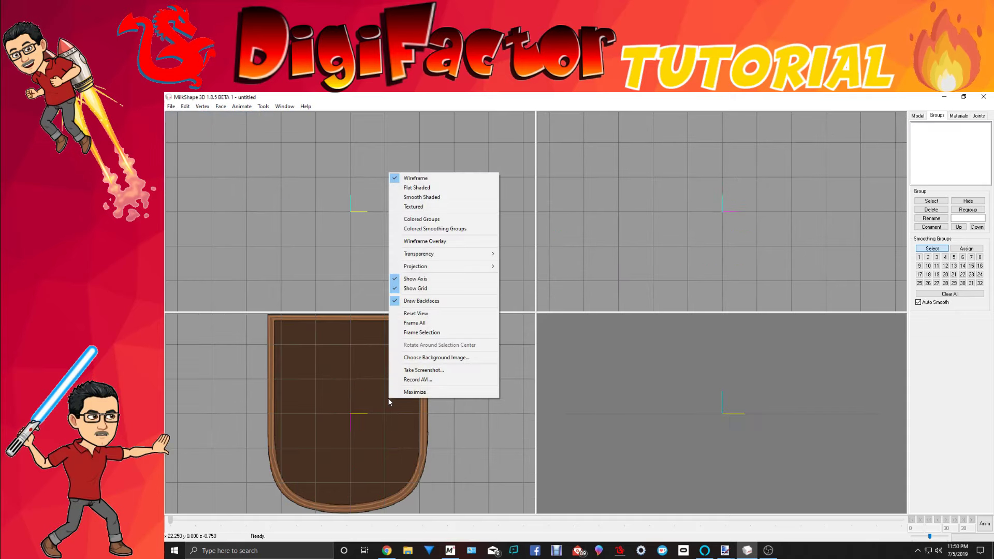
click(447, 357)
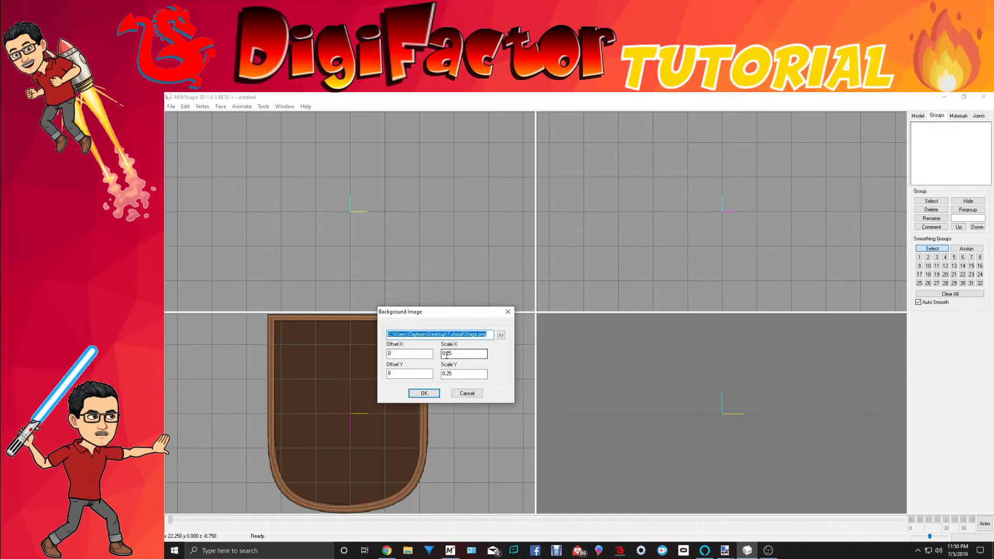
click(432, 396)
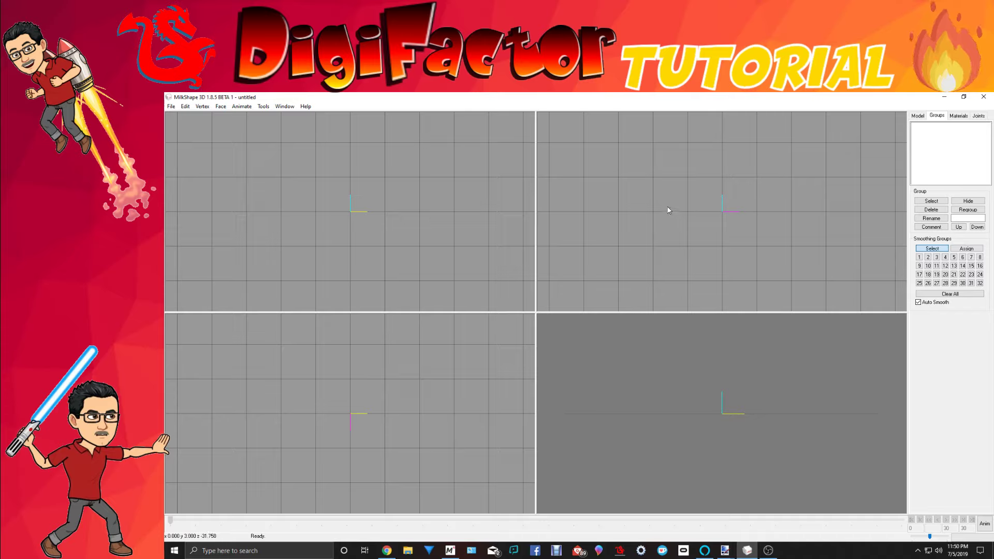
Set Desk Template.png as the front view's background image, with offsets of 0 and X and Y scales of 0.25.
right_click(328, 191)
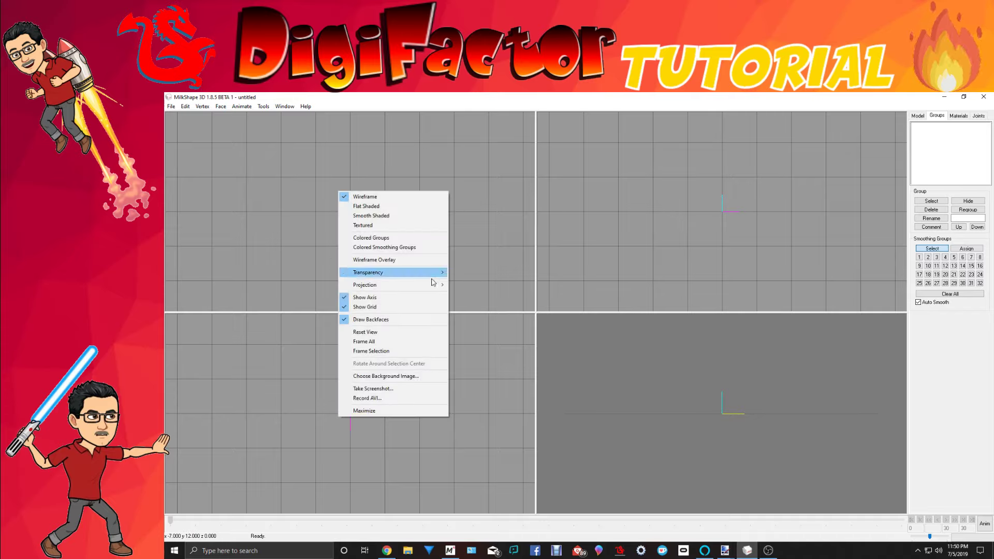
click(399, 377)
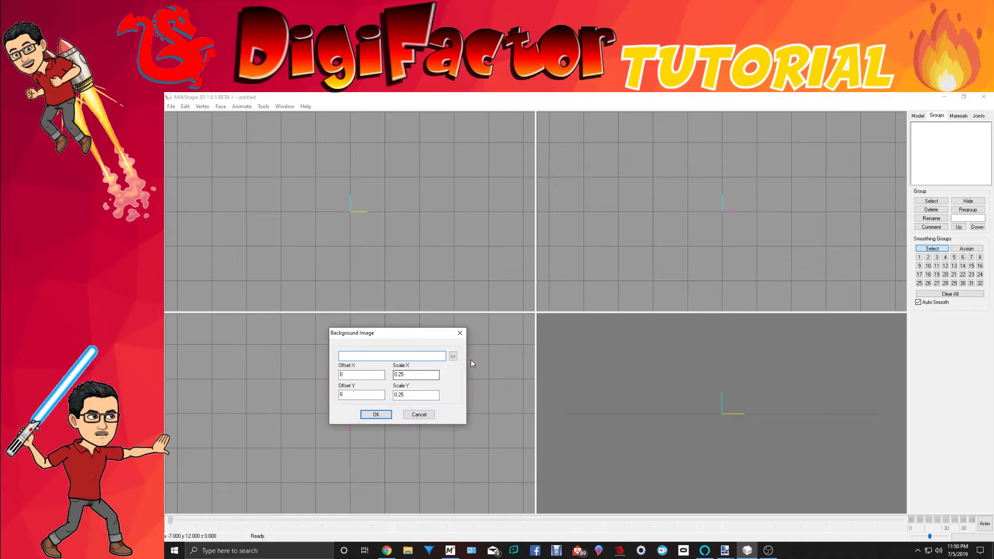
click(453, 356)
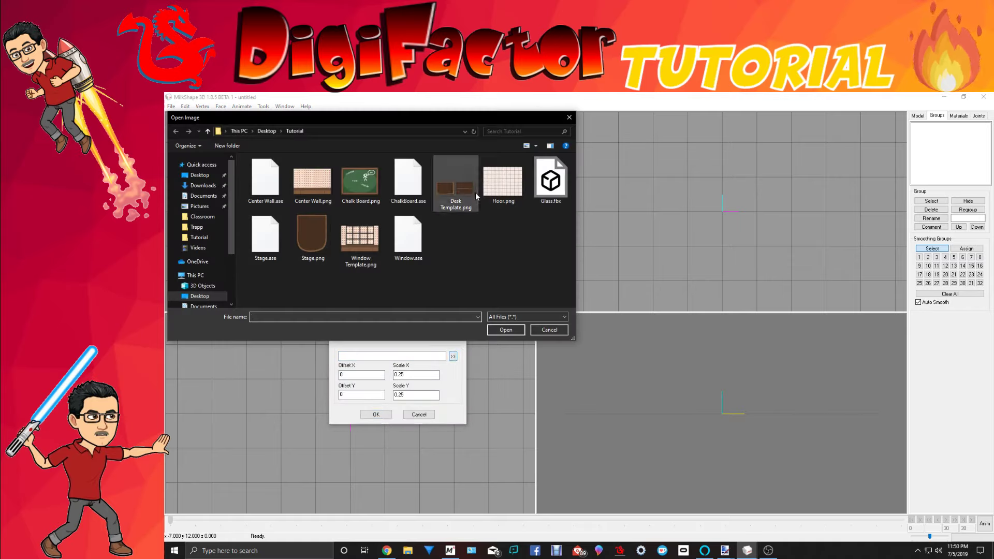
click(455, 184)
click(506, 330)
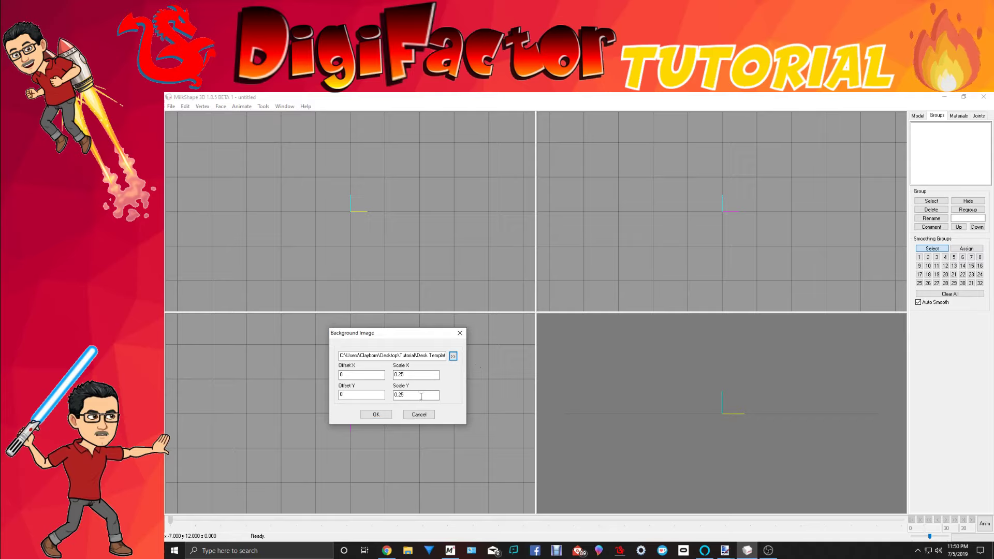
click(376, 416)
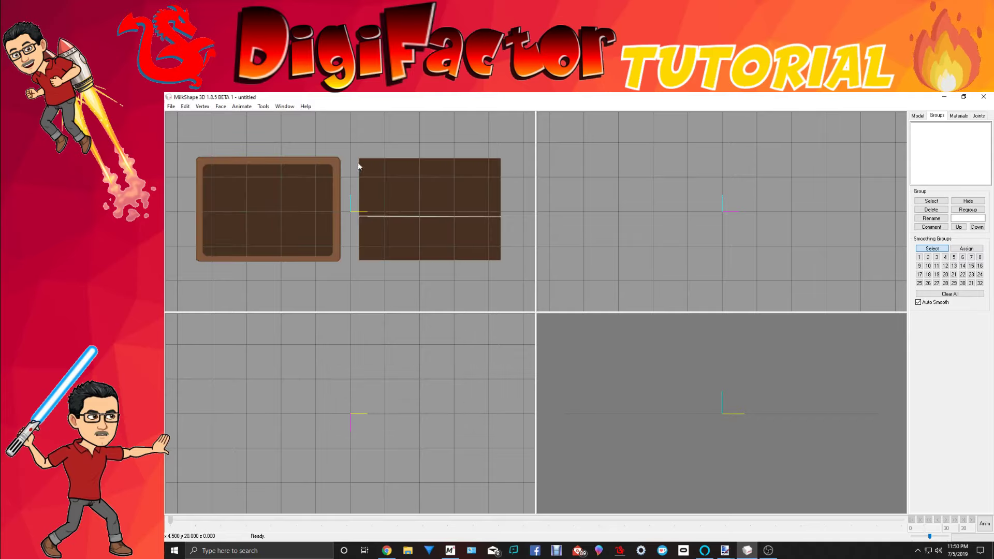
Place six vertices in the front view, at the outer corners of the two stacked rectangles and both ends of their dividing line.
click(916, 116)
click(932, 154)
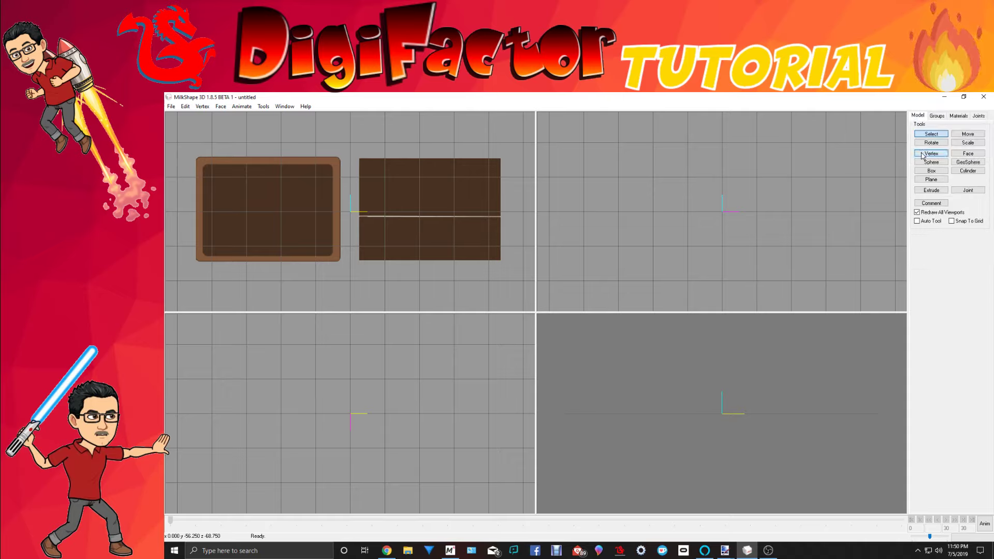
click(360, 159)
click(359, 216)
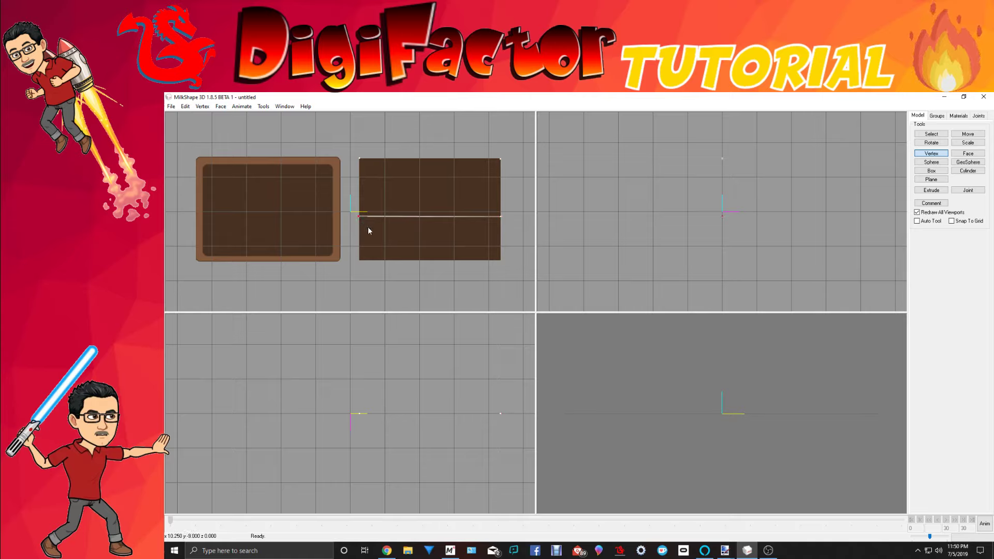
click(359, 260)
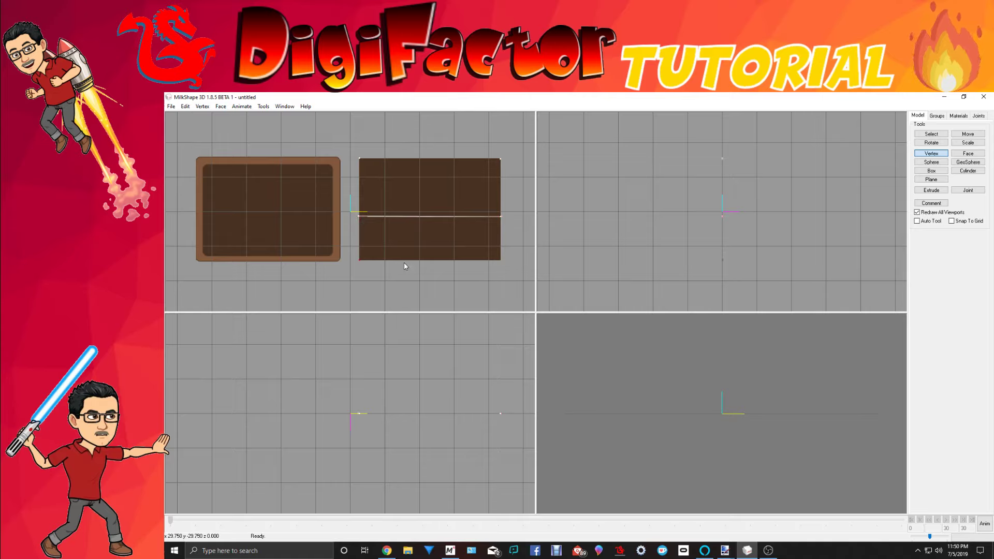
click(499, 260)
Build two triangular faces between the vertices to cover the upper stacked rectangle.
click(975, 154)
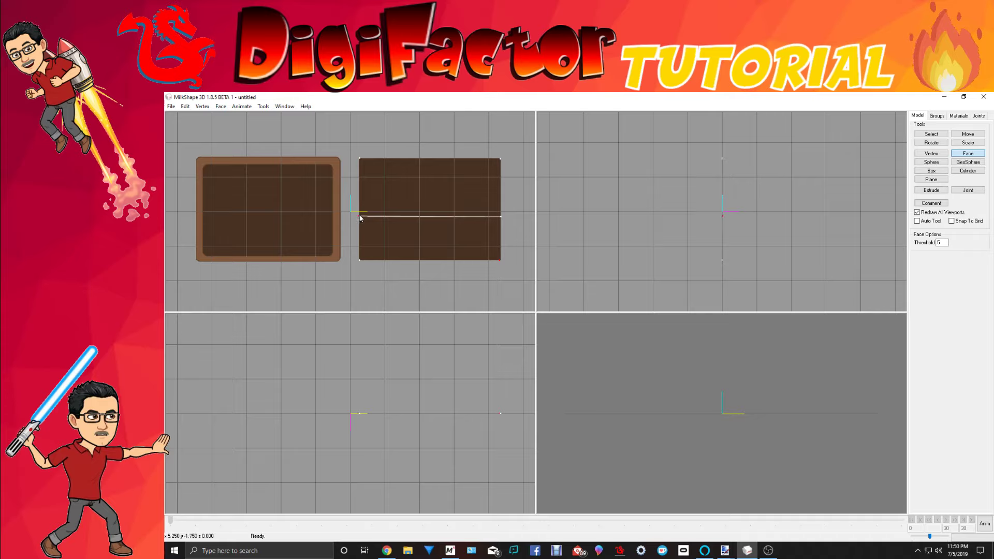
click(359, 158)
click(501, 217)
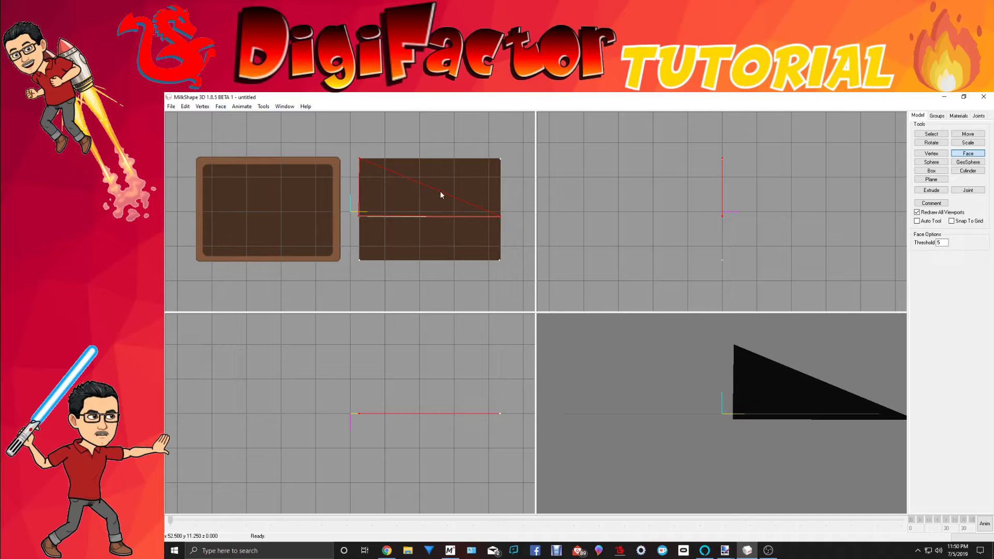
click(359, 157)
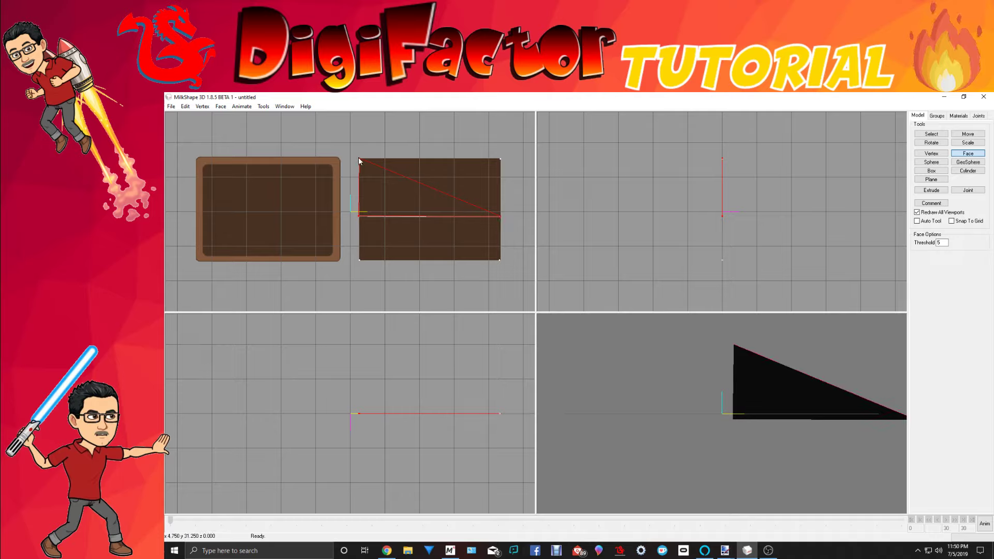
click(500, 160)
drag(864, 373, 688, 378)
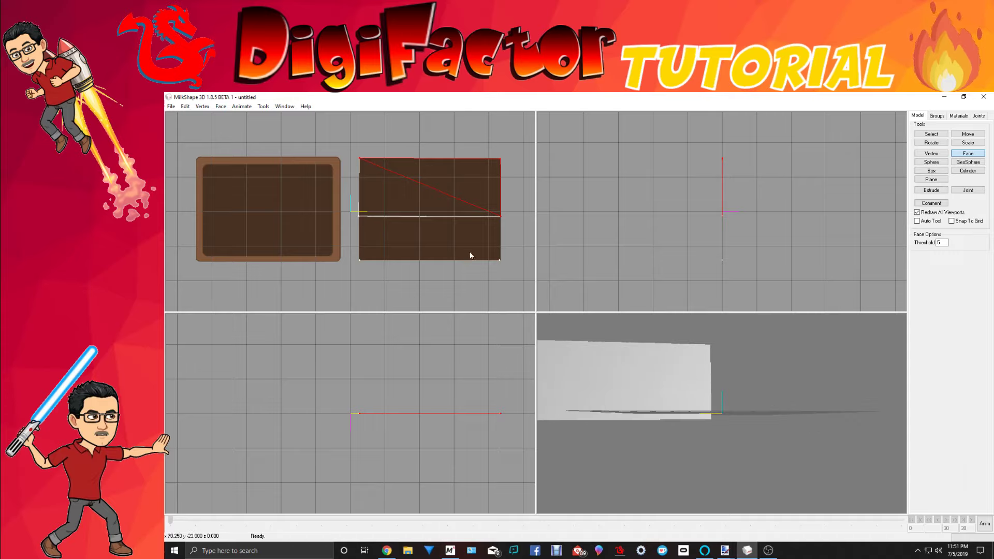
Build two triangular faces covering the lower stacked rectangle, and show the model's list of groups.
click(360, 260)
click(358, 215)
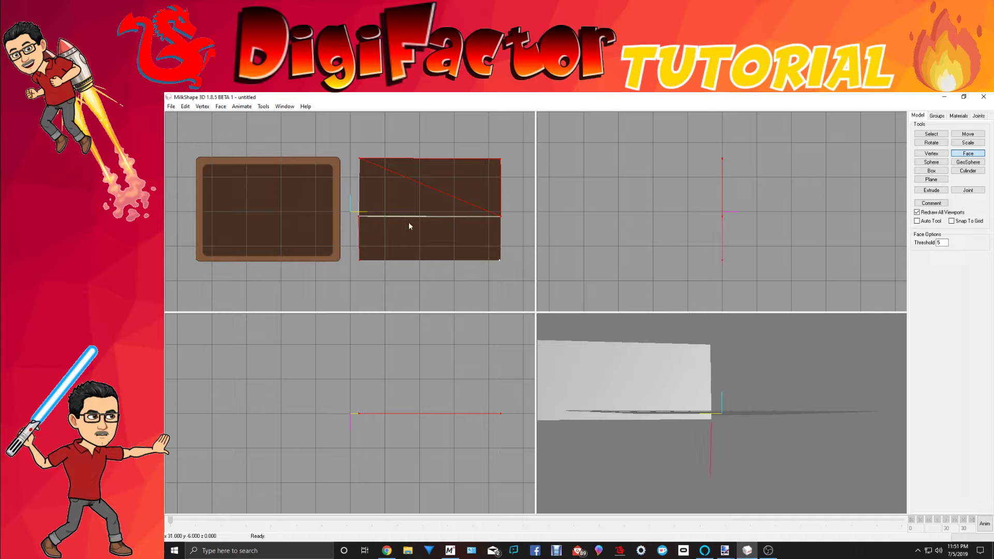
click(502, 217)
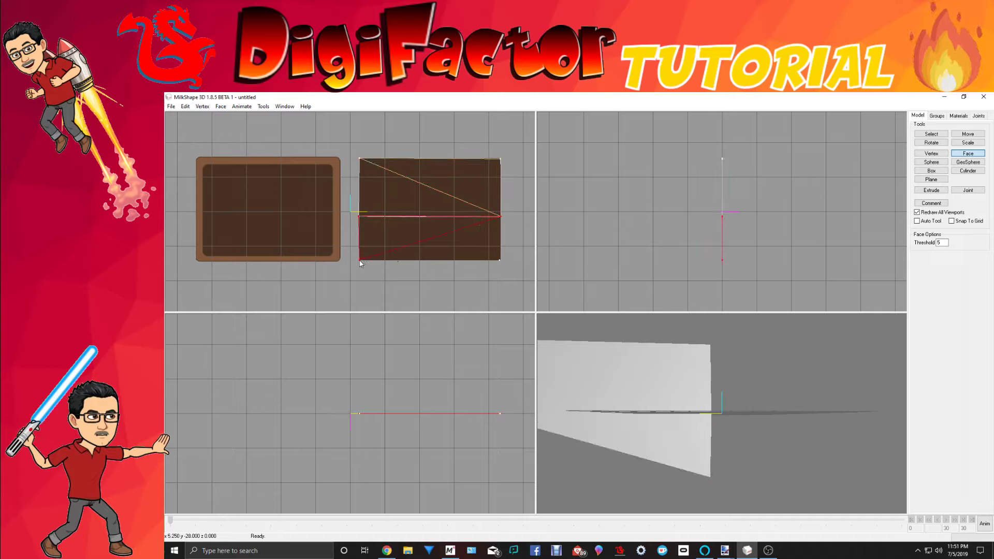
click(501, 217)
click(499, 261)
drag(659, 373, 635, 394)
click(936, 116)
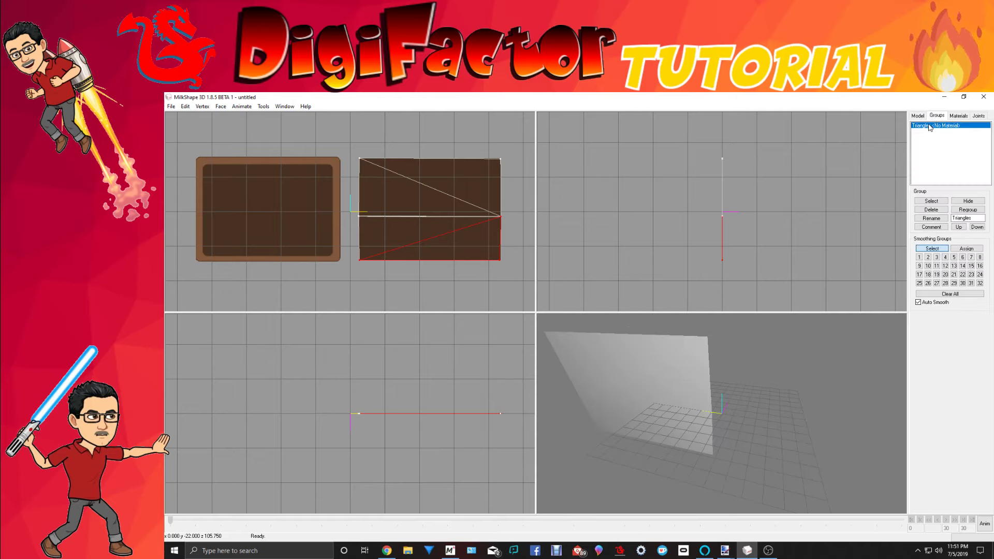
Select all the triangles covering the two stacked rectangles and regroup them into a single group.
click(930, 126)
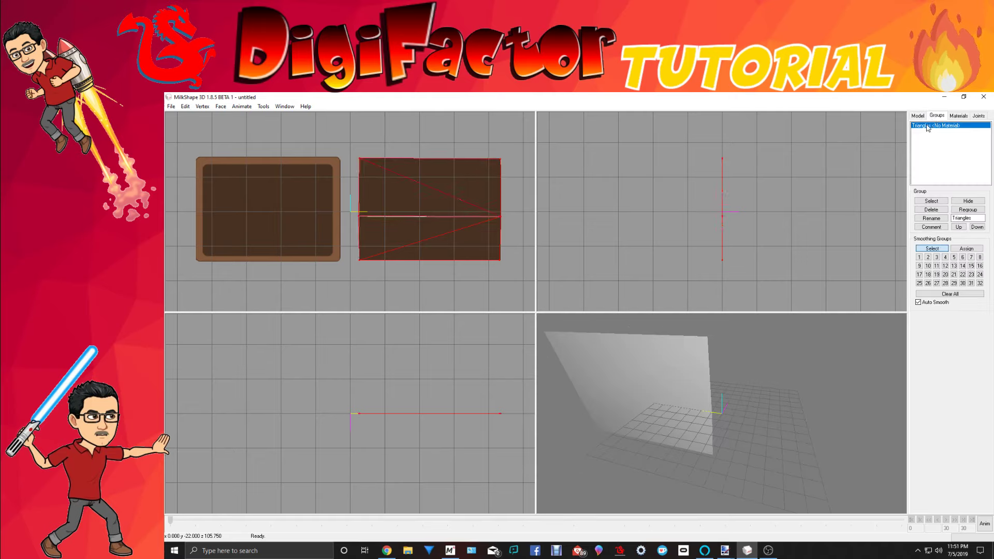
click(965, 211)
drag(645, 434, 609, 387)
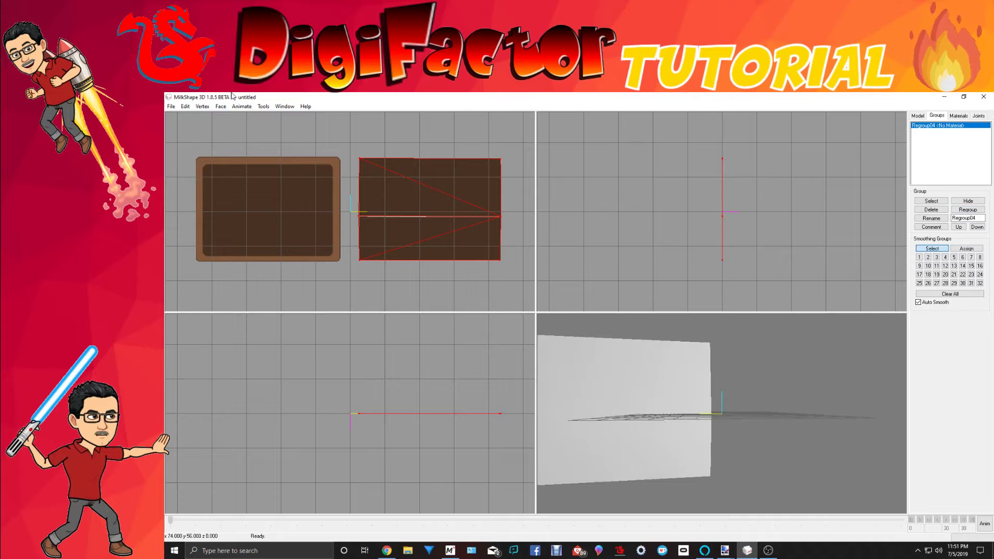
Duplicate the selected panel and move the copy a short distance away from the original along Z in the side view.
click(185, 107)
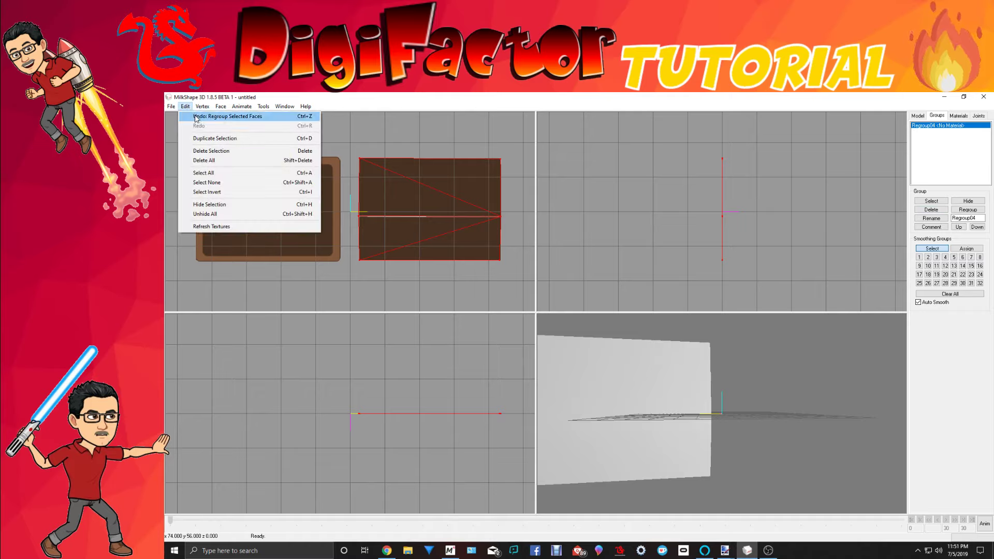
click(208, 139)
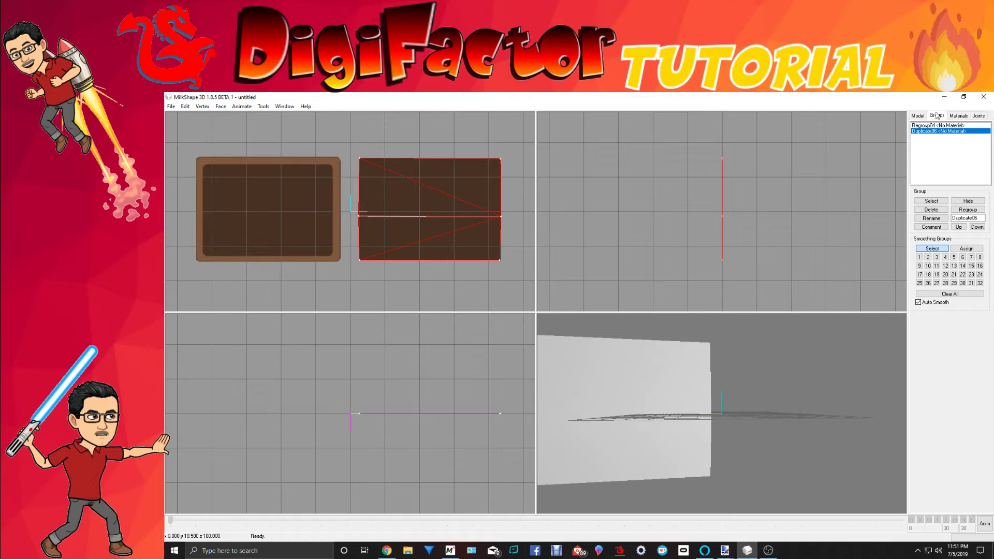
click(915, 117)
click(968, 134)
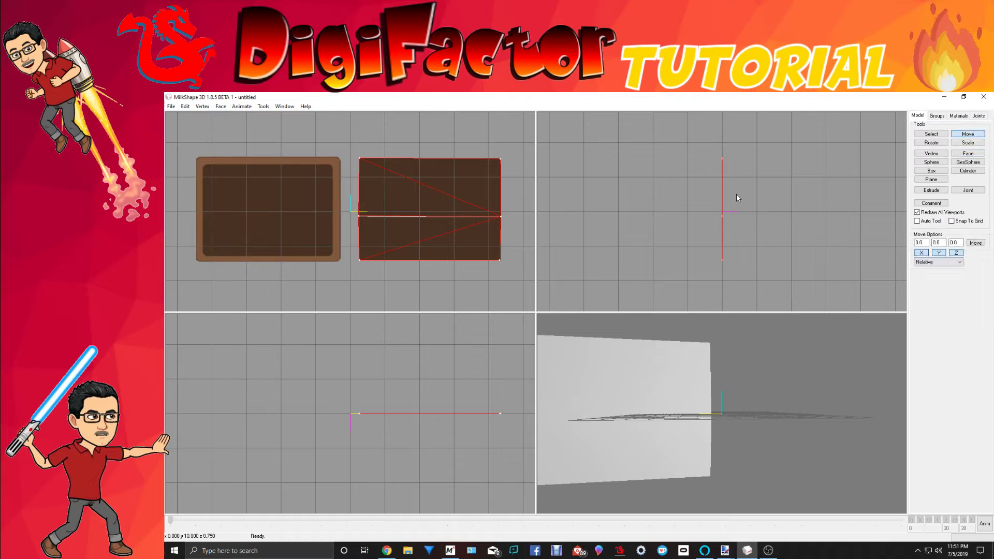
drag(735, 196, 757, 196)
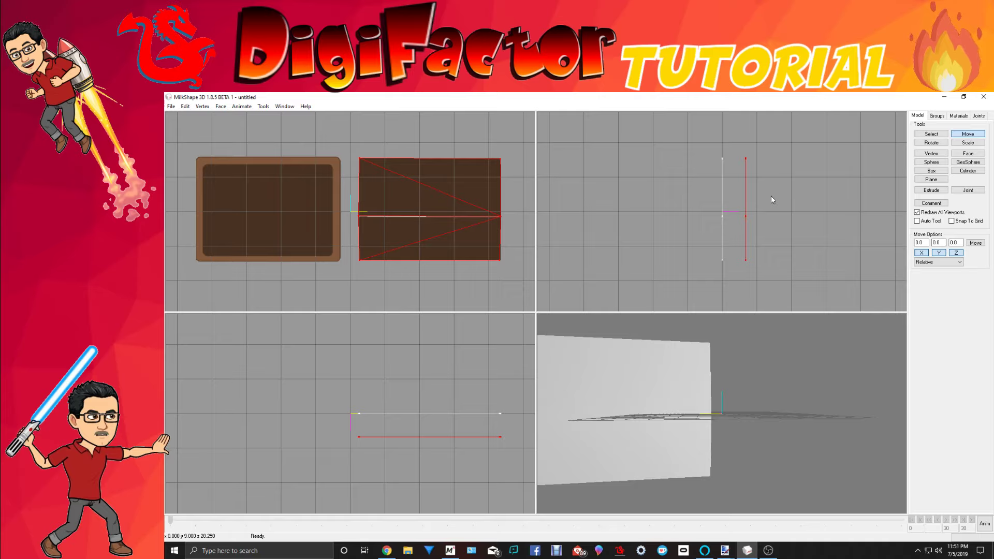
Select only the original panel's group and activate the Extrude tool.
click(938, 116)
click(938, 133)
click(937, 125)
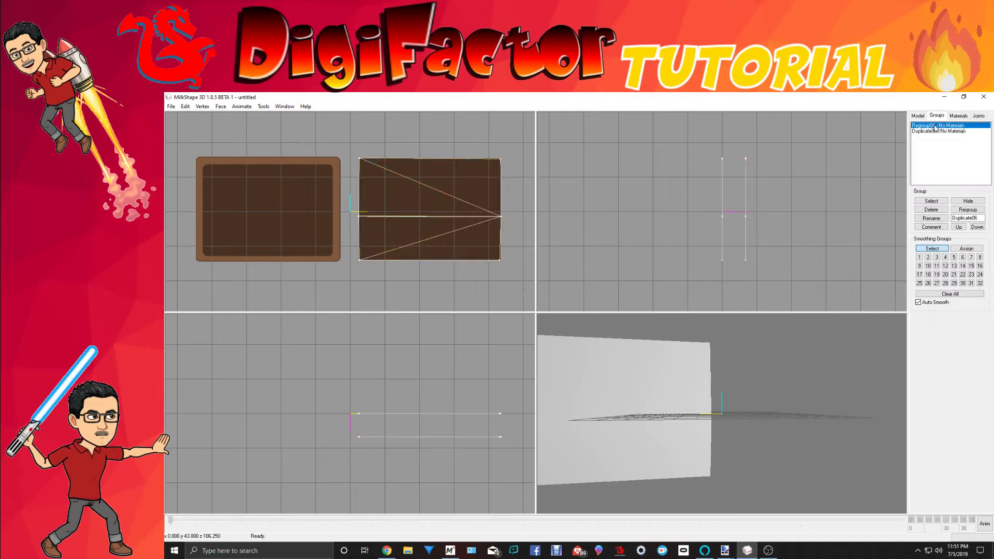
click(917, 116)
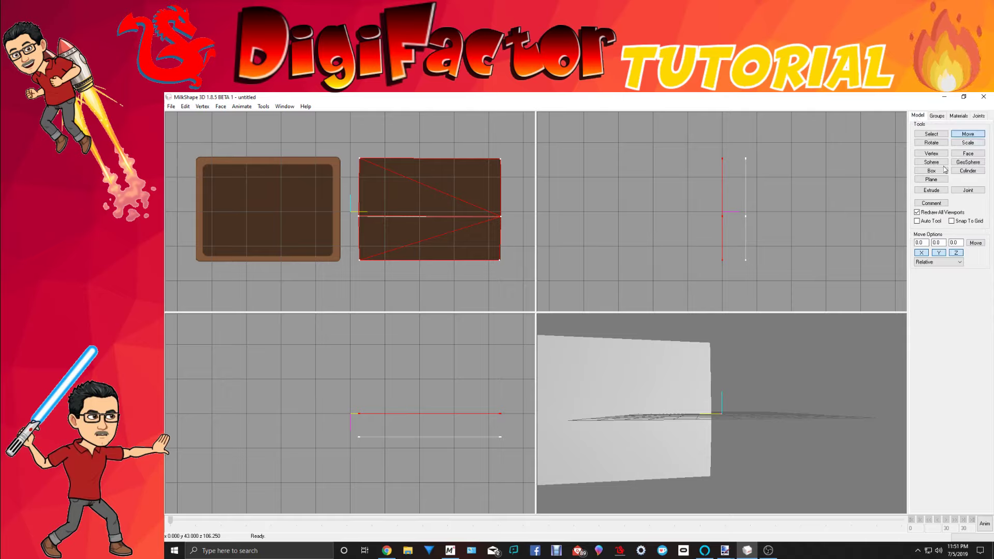
click(938, 190)
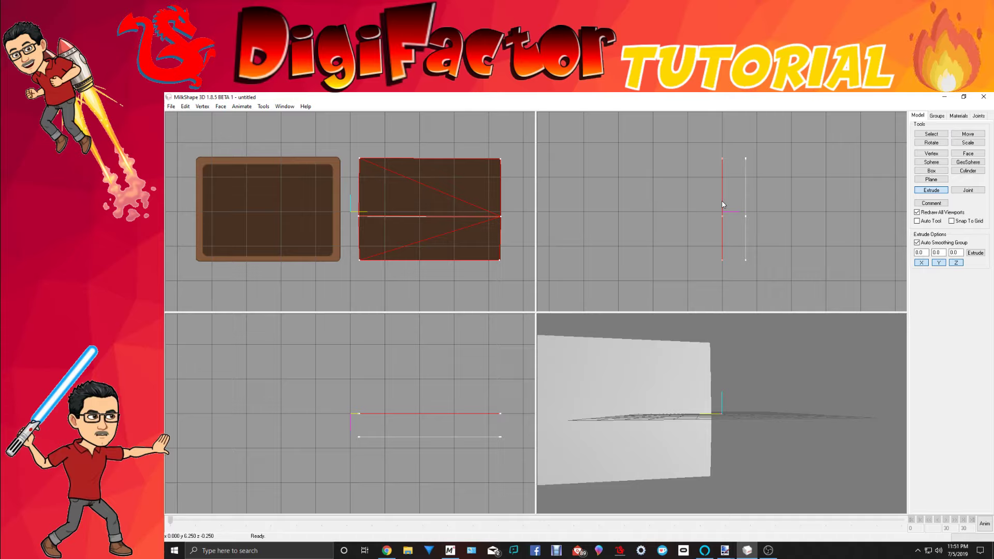
drag(724, 204, 727, 204)
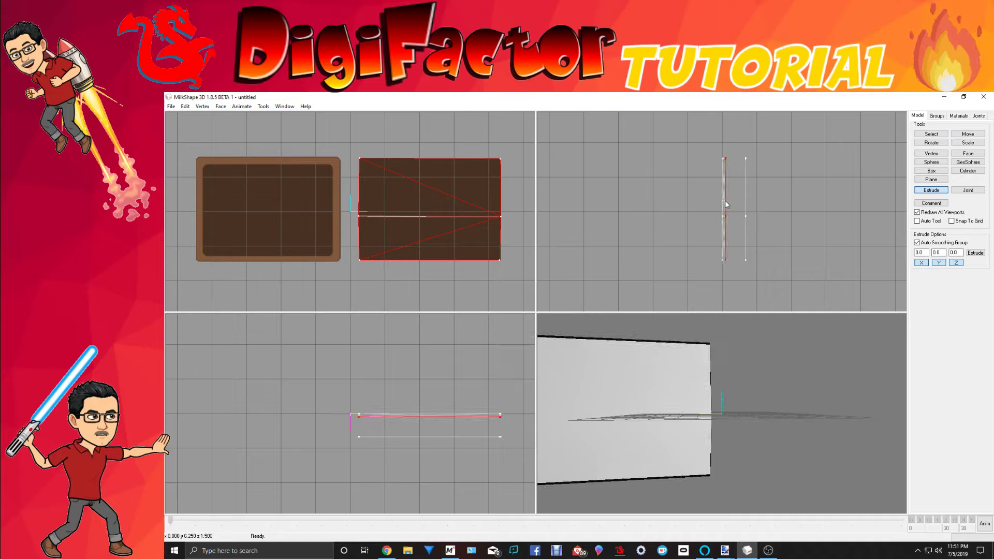
drag(706, 393, 661, 395)
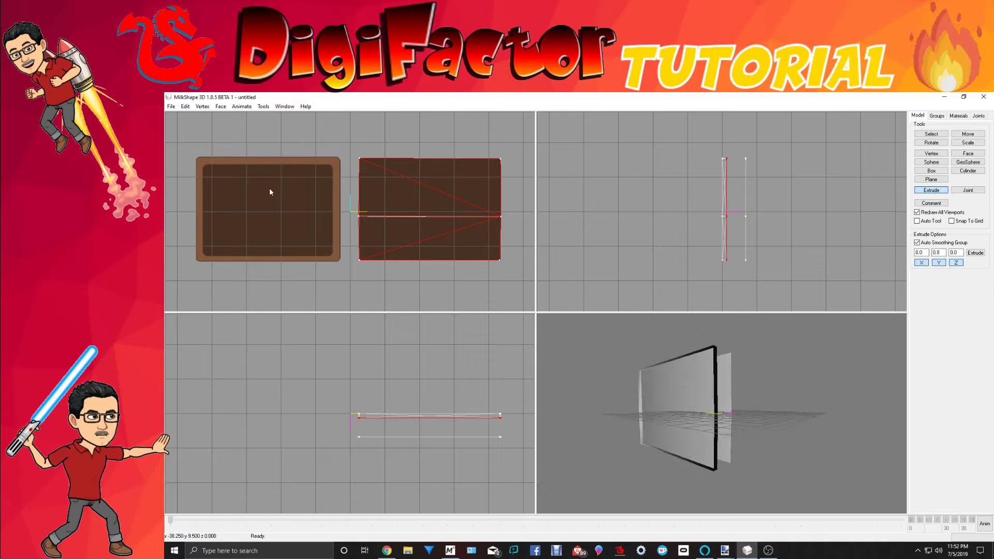
click(185, 107)
click(197, 117)
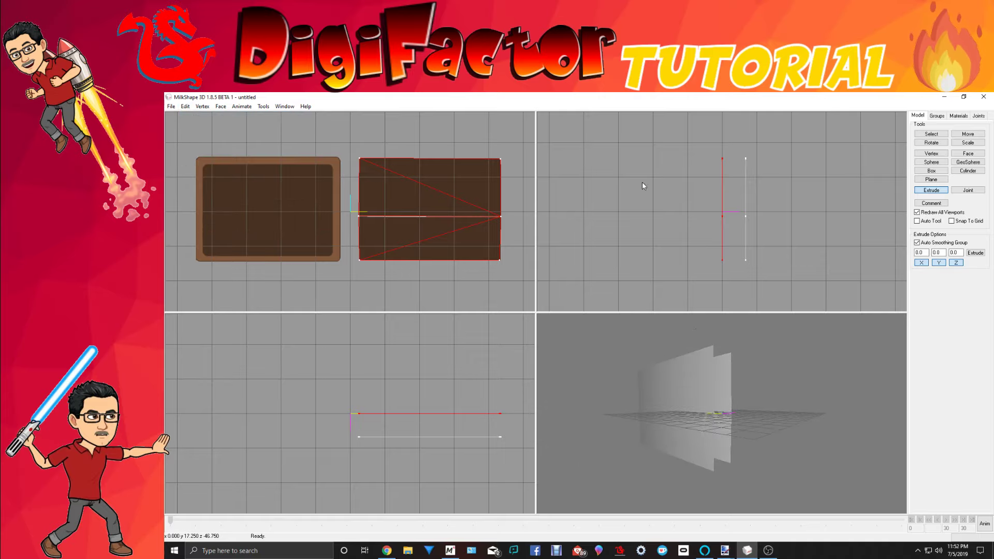
Extrude the original panel slightly in the side view, away from the duplicate, to give it thickness.
drag(726, 219, 724, 218)
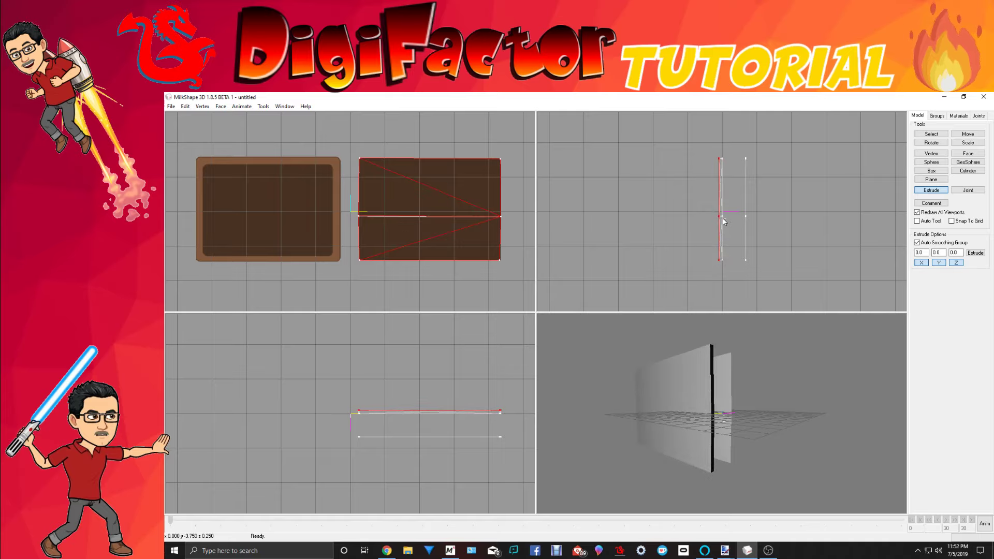
drag(741, 377, 716, 380)
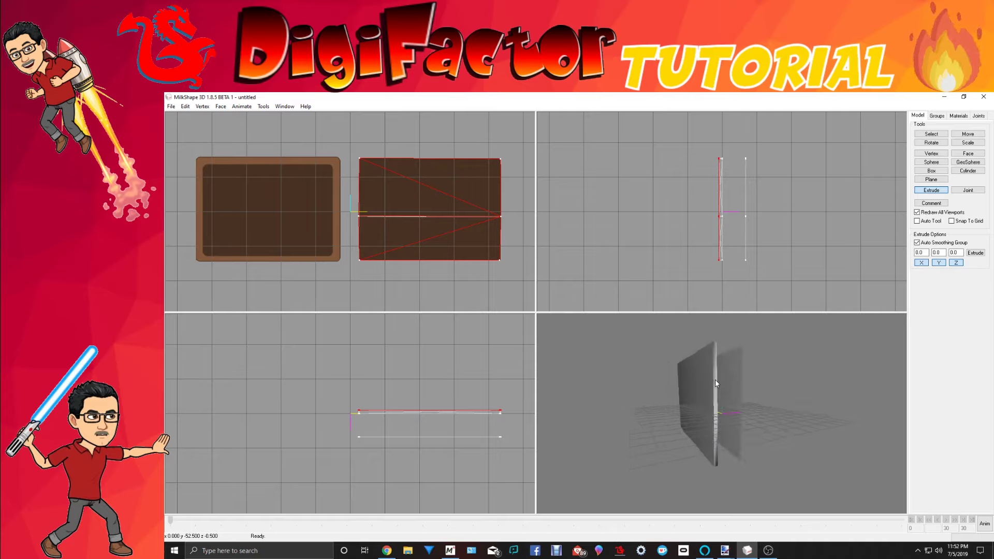
Select the duplicate panel's group and reverse the vertex order of its faces.
click(936, 116)
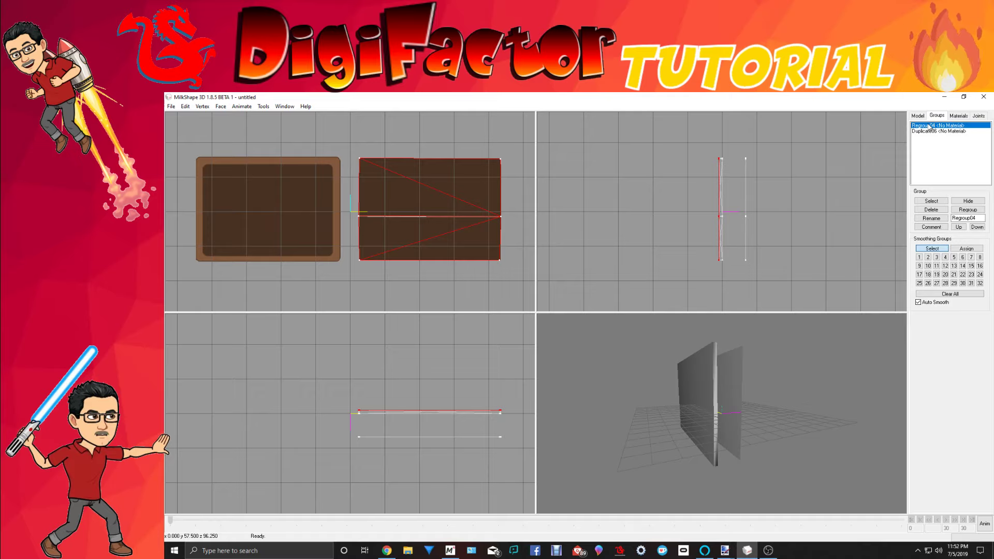
double_click(932, 131)
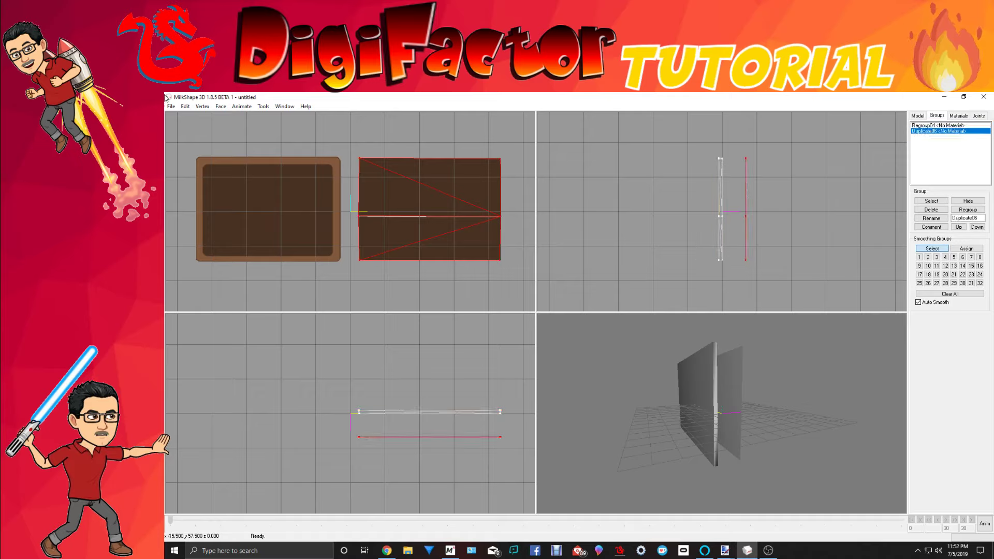
click(219, 107)
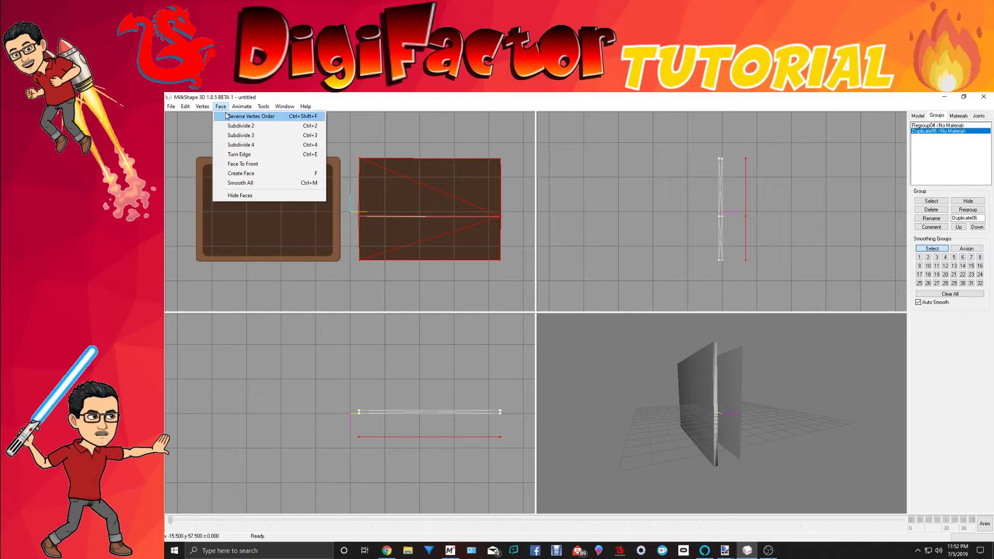
click(227, 116)
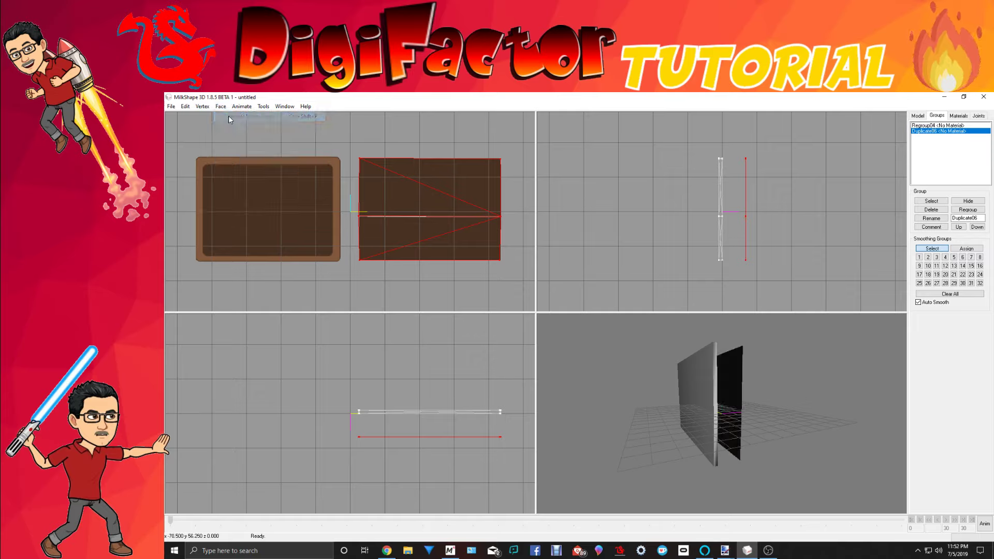
drag(737, 452, 694, 448)
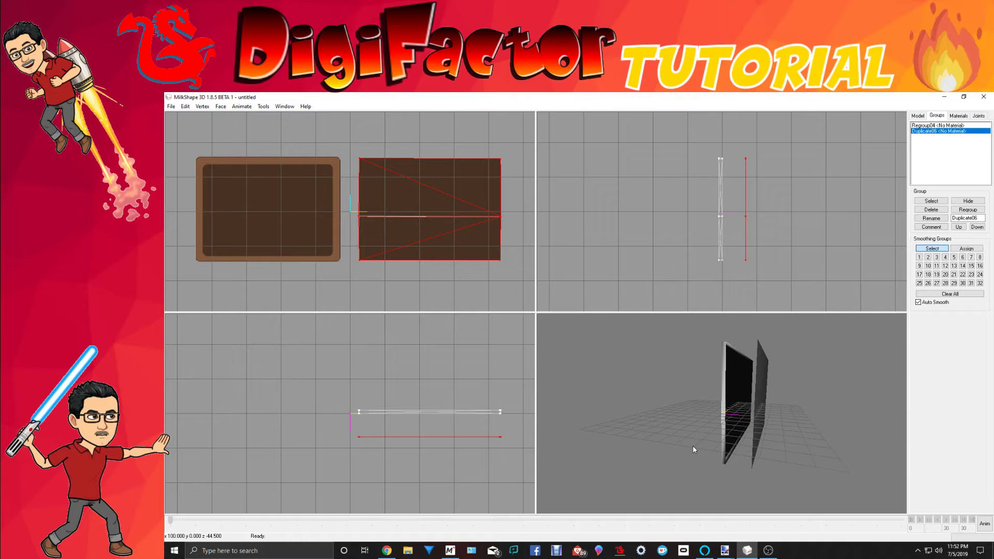
Move the duplicate panel in the side view against the open side of the extruded panel, and switch to face selection.
click(918, 116)
click(968, 134)
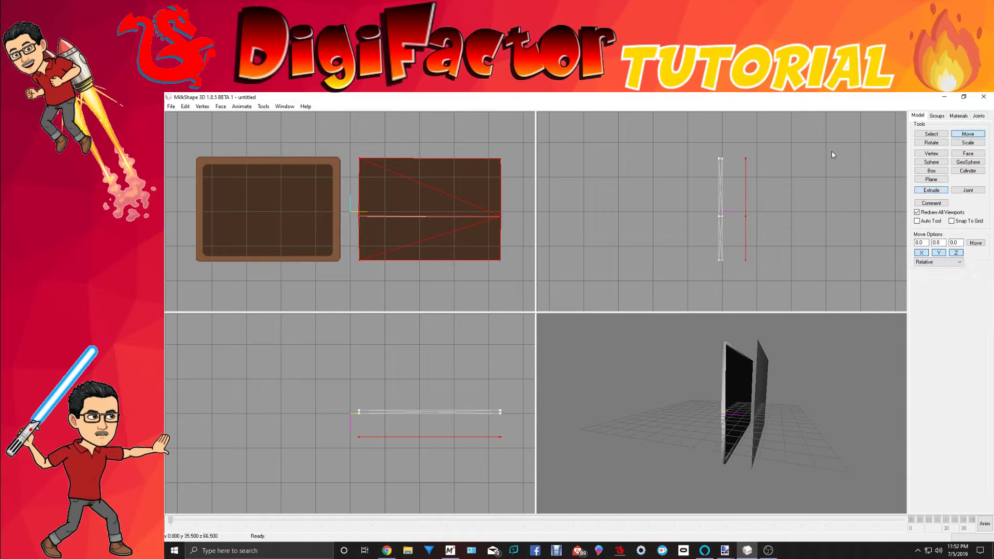
scroll(775, 191, up, 1)
scroll(775, 196, up, 2)
drag(805, 170, 766, 174)
mouse_move(819, 428)
mouse_down()
mouse_move(776, 422)
mouse_move(813, 422)
mouse_up()
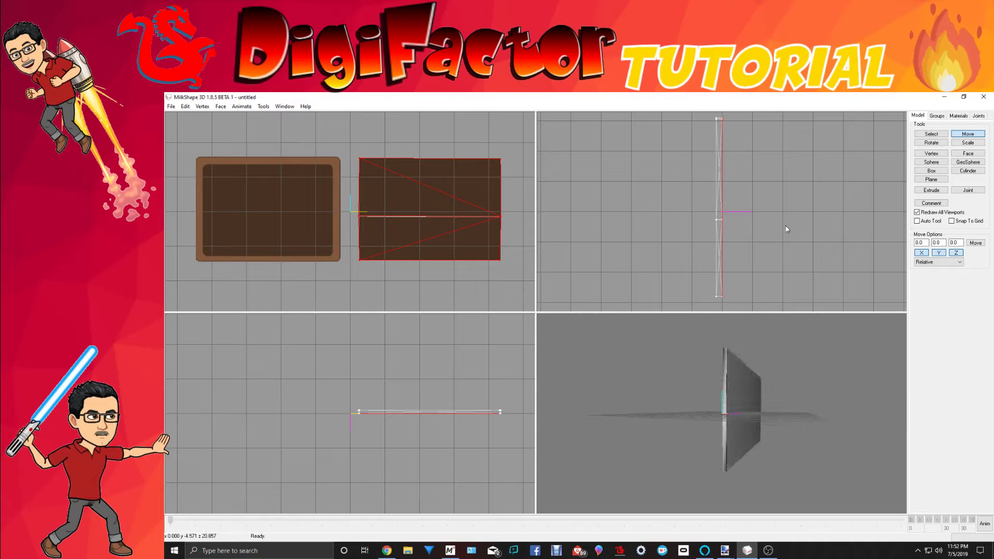
click(931, 134)
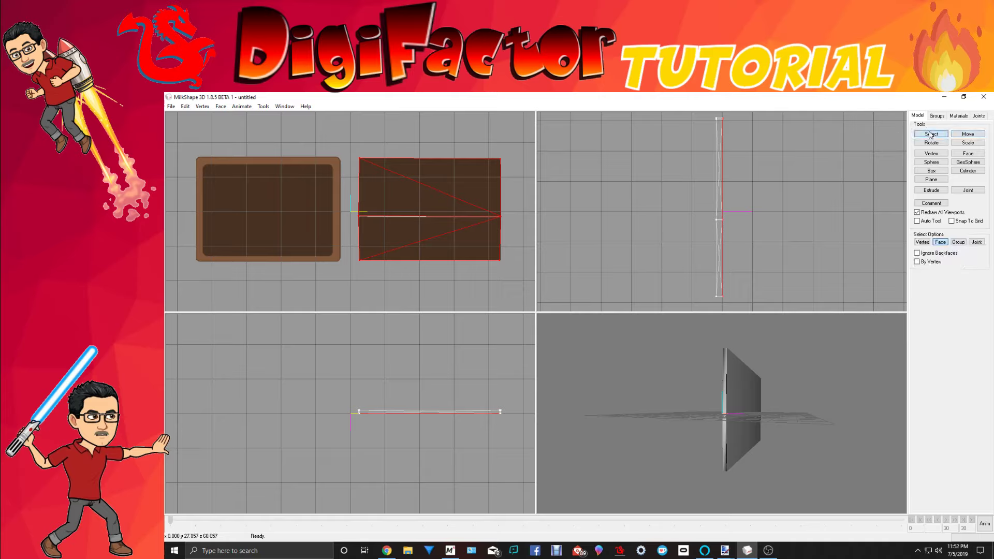
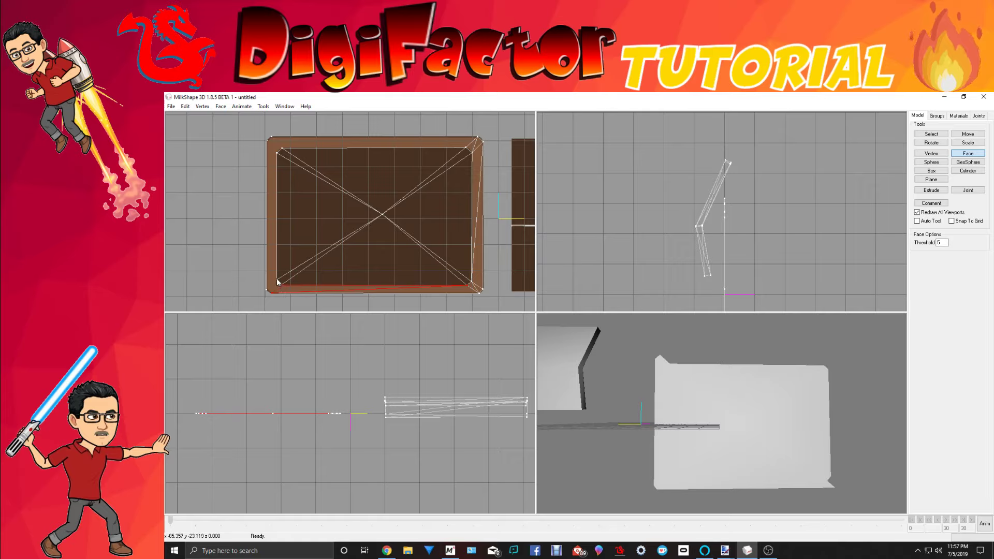
Build triangular faces to fill the framed rectangle's lower-left corner and the border strip along its left side.
click(283, 288)
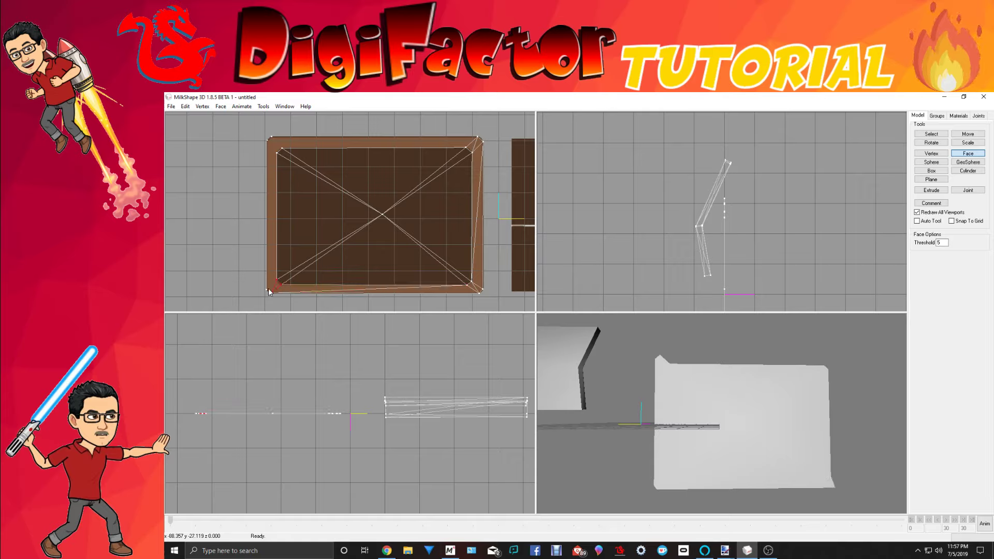
click(276, 283)
right_drag(276, 283, 361, 291)
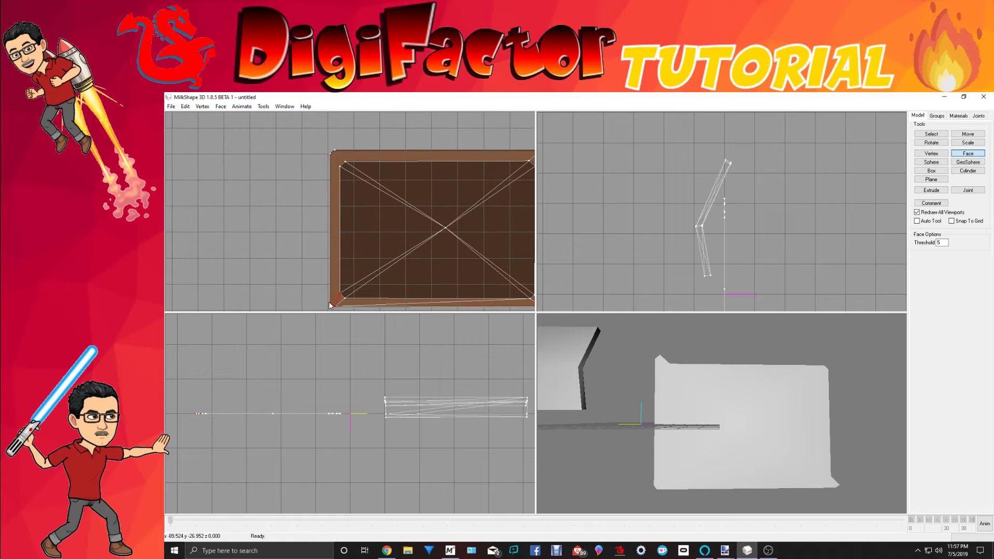
click(340, 165)
click(340, 293)
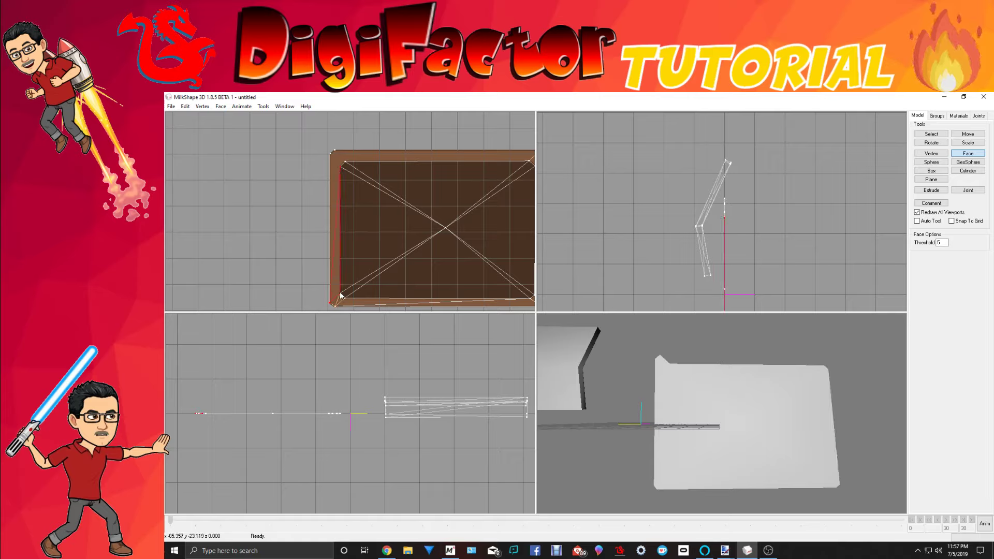
click(338, 163)
click(341, 169)
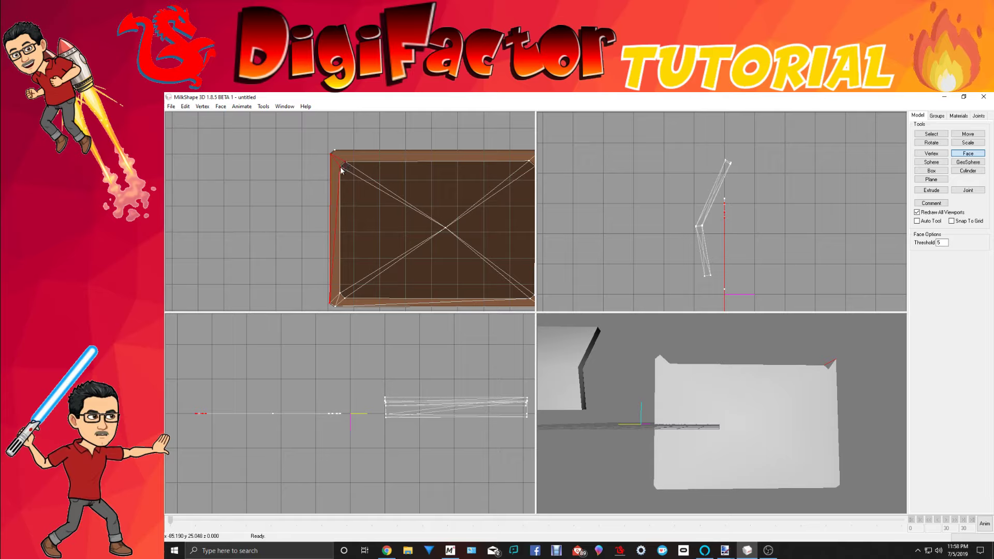
Build triangular faces to fill the framed rectangle's upper-left corner and the border strip along its top edge.
click(341, 169)
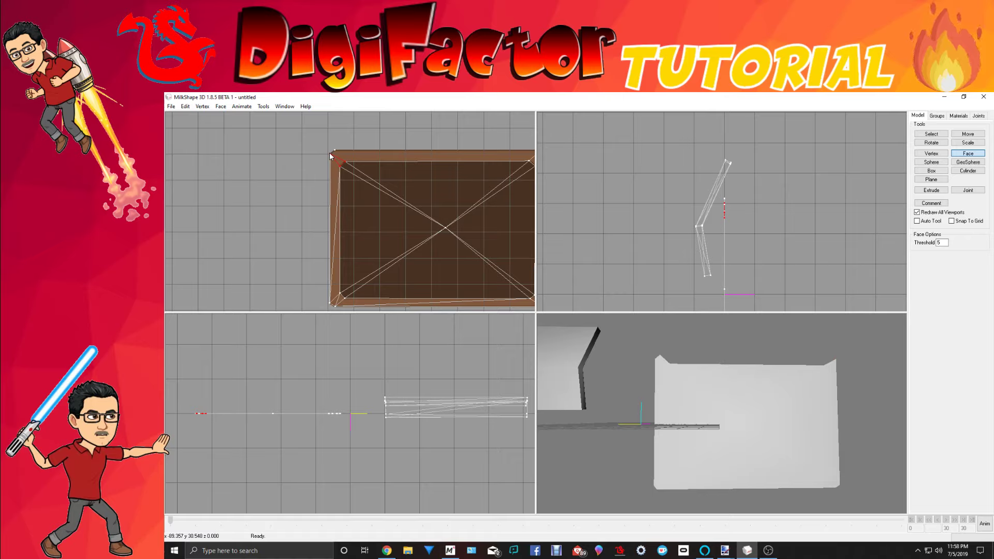
click(335, 152)
click(345, 164)
ctrl+drag(445, 227, 390, 267)
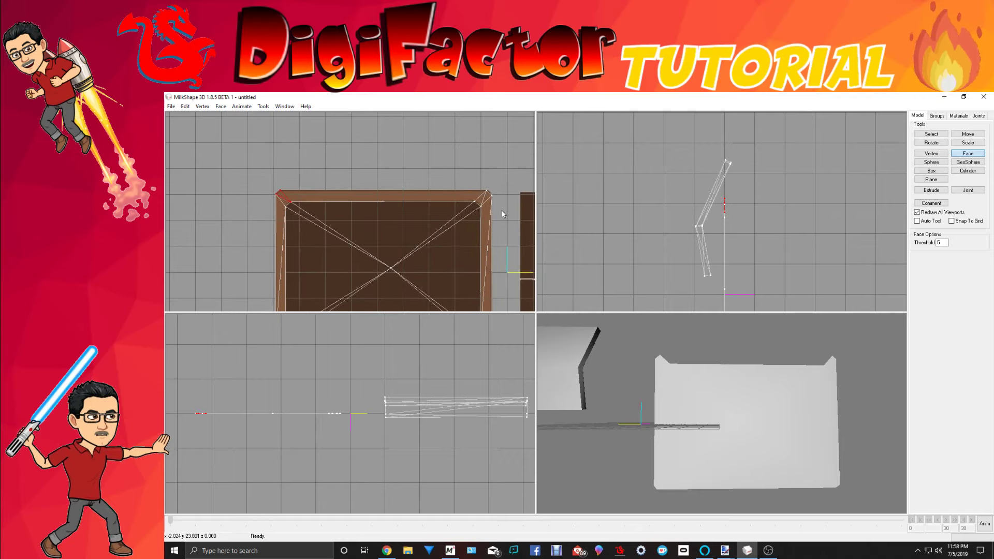
click(476, 203)
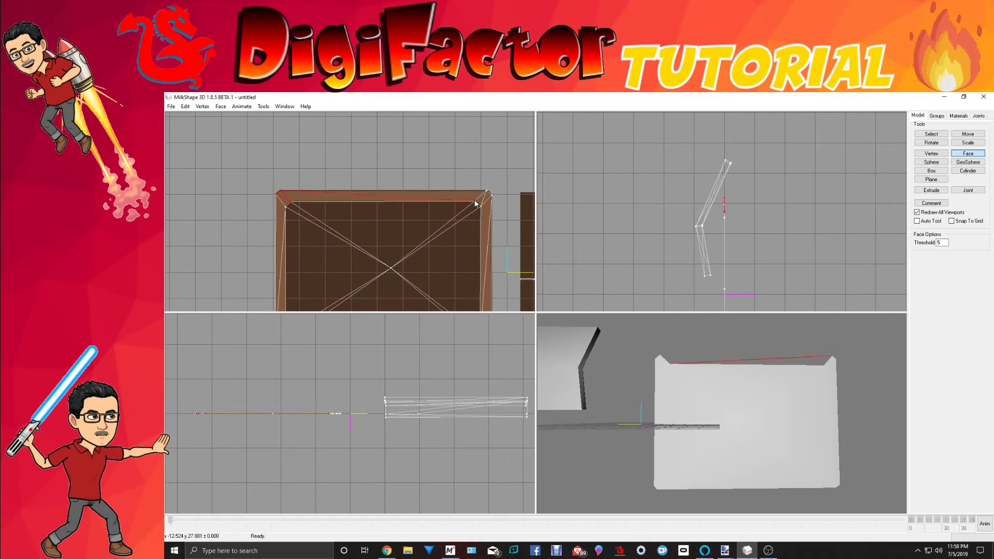
click(291, 205)
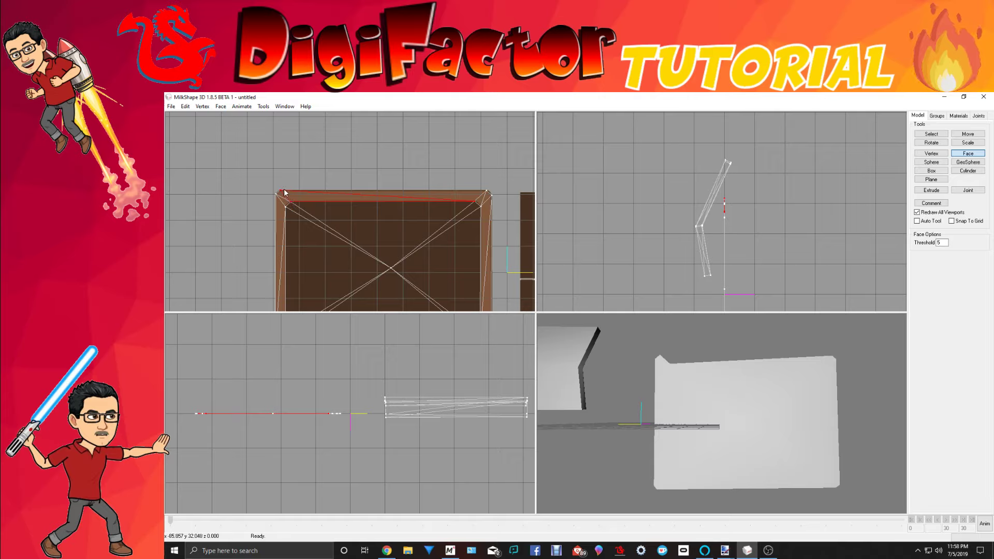
click(477, 201)
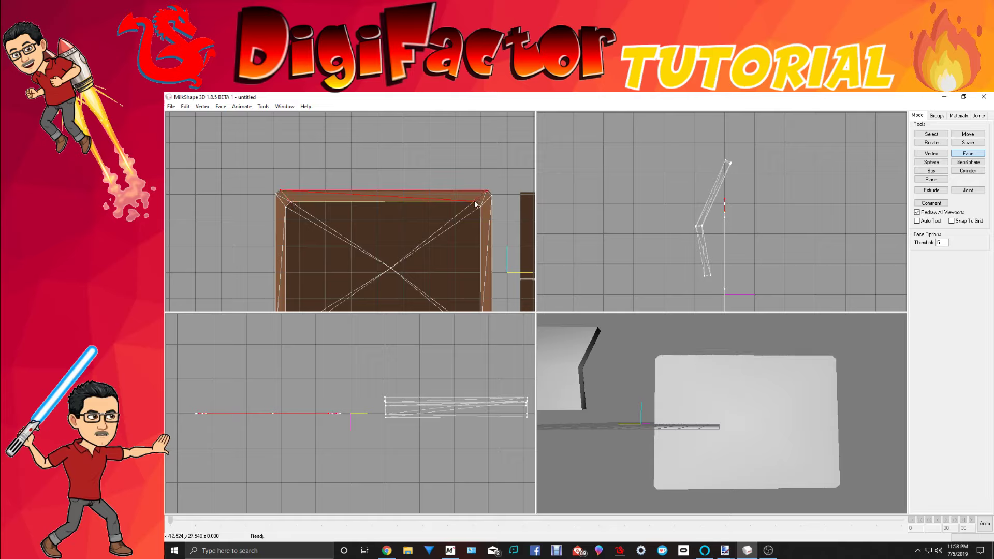
scroll(436, 240, down, 3)
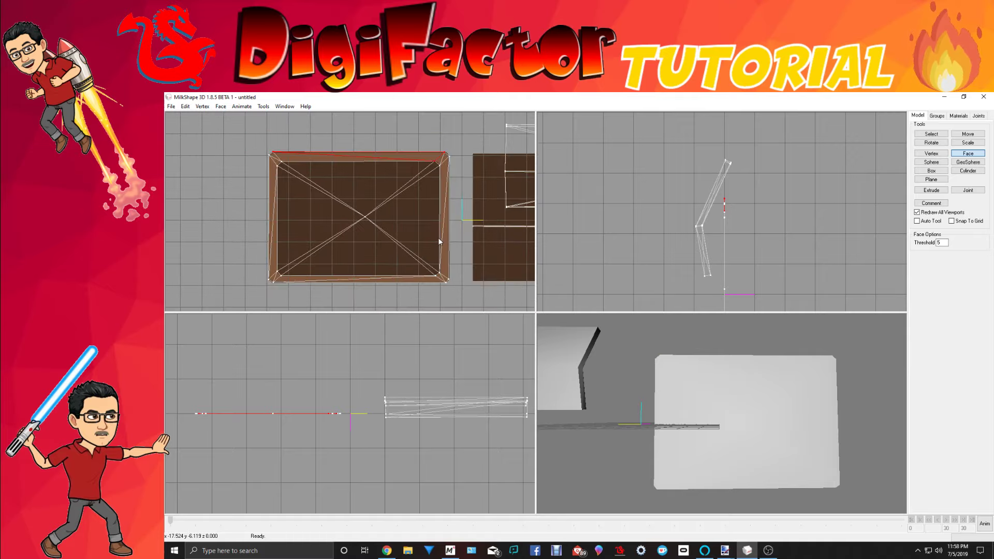
scroll(439, 242, down, 1)
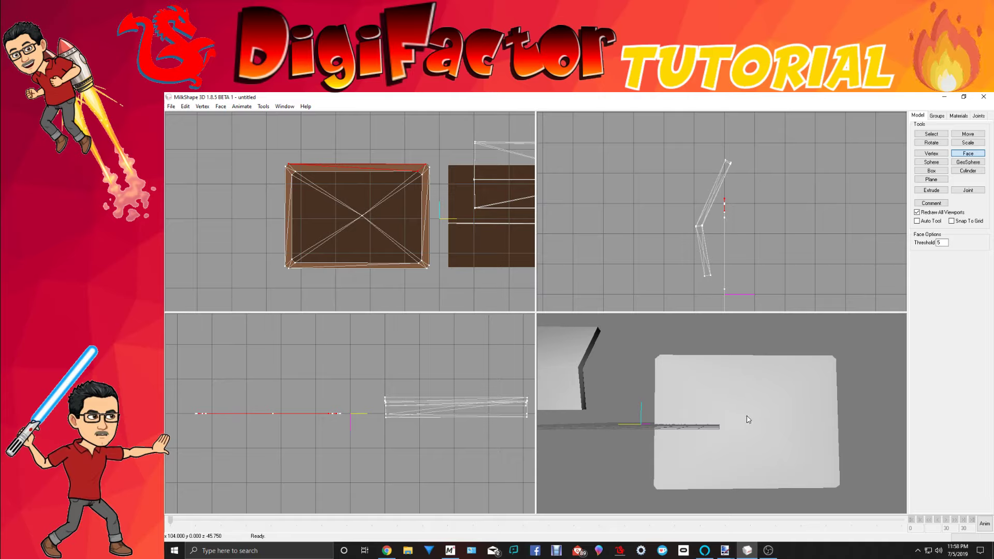
mouse_move(748, 419)
mouse_down()
mouse_move(731, 415)
mouse_move(751, 422)
mouse_up()
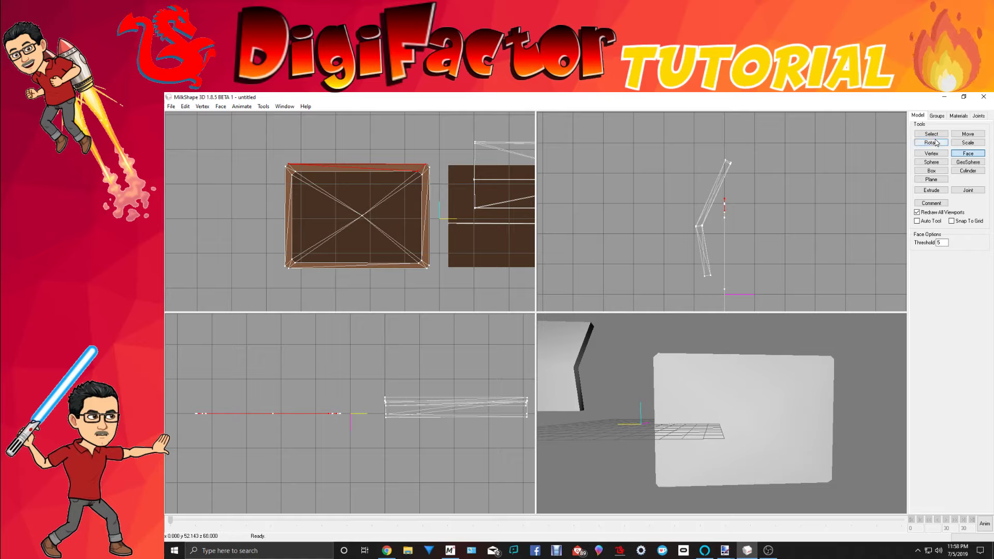
Select the framed rectangle's inner faces in the front view and regroup them into a separate group.
click(936, 116)
click(917, 116)
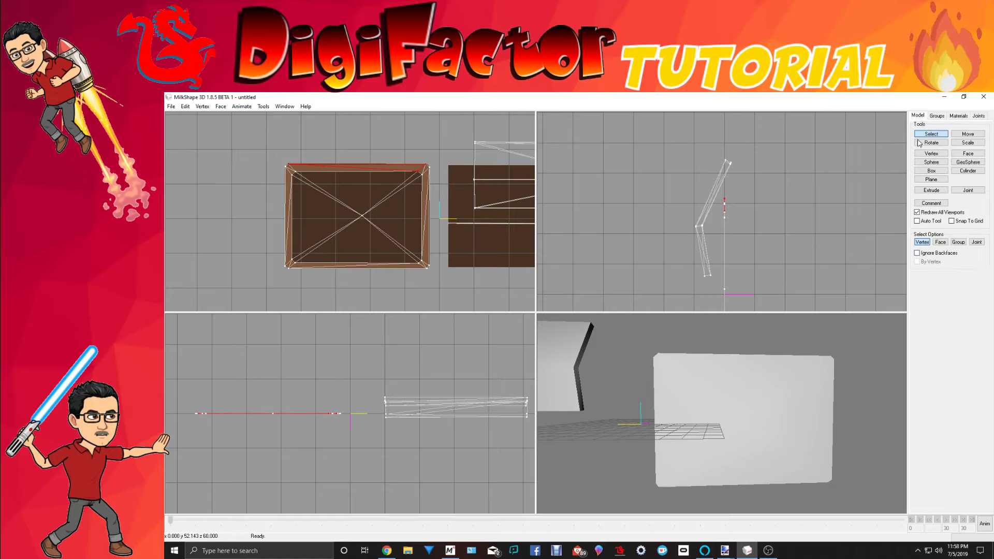
click(942, 244)
drag(321, 183, 412, 255)
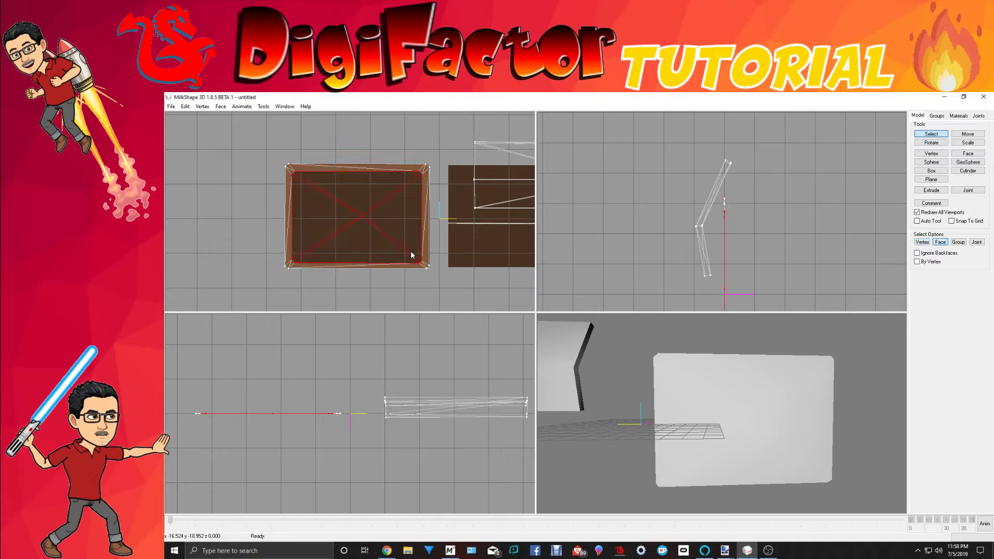
click(938, 116)
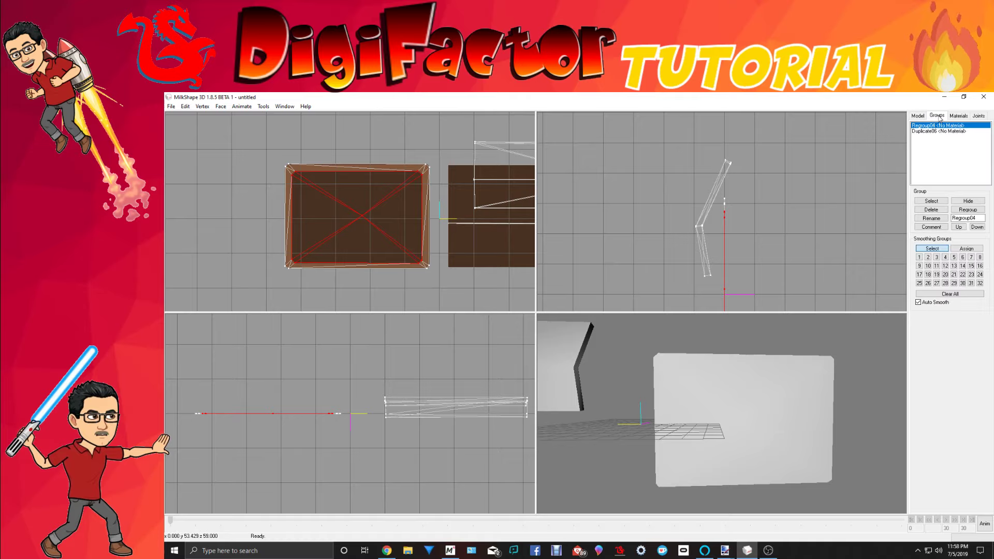
click(969, 209)
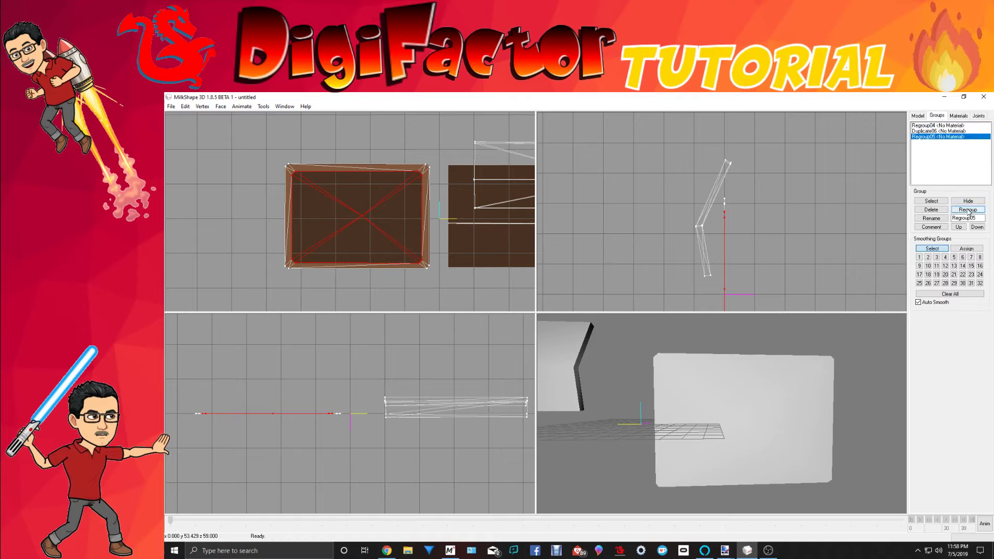
Select the Regroup04 and Regroup05 groups together and duplicate the selection.
click(936, 138)
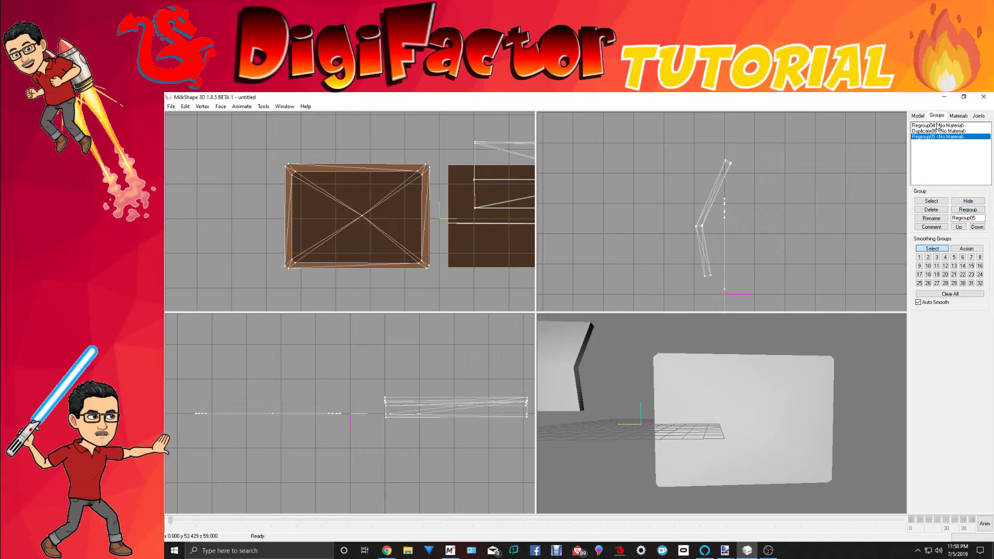
double_click(937, 126)
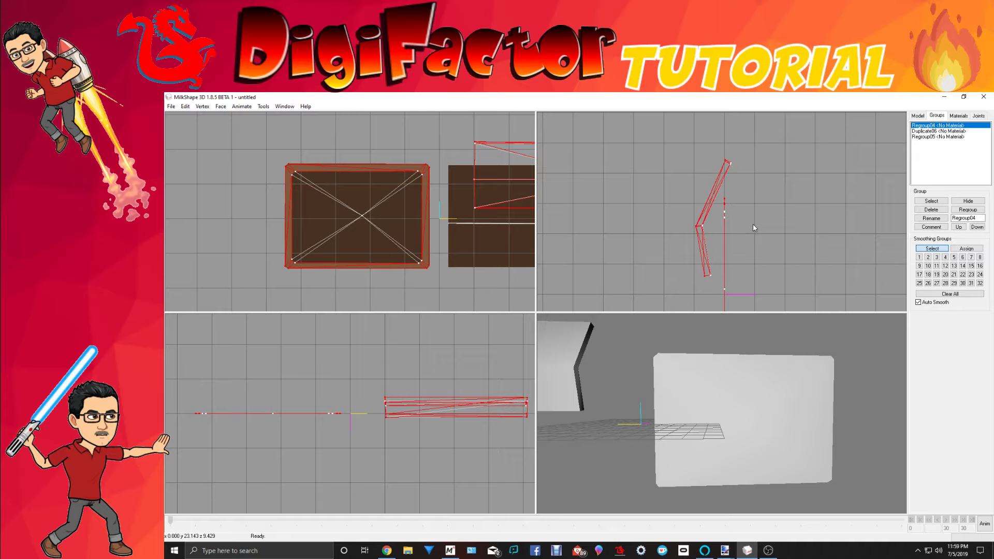
click(931, 136)
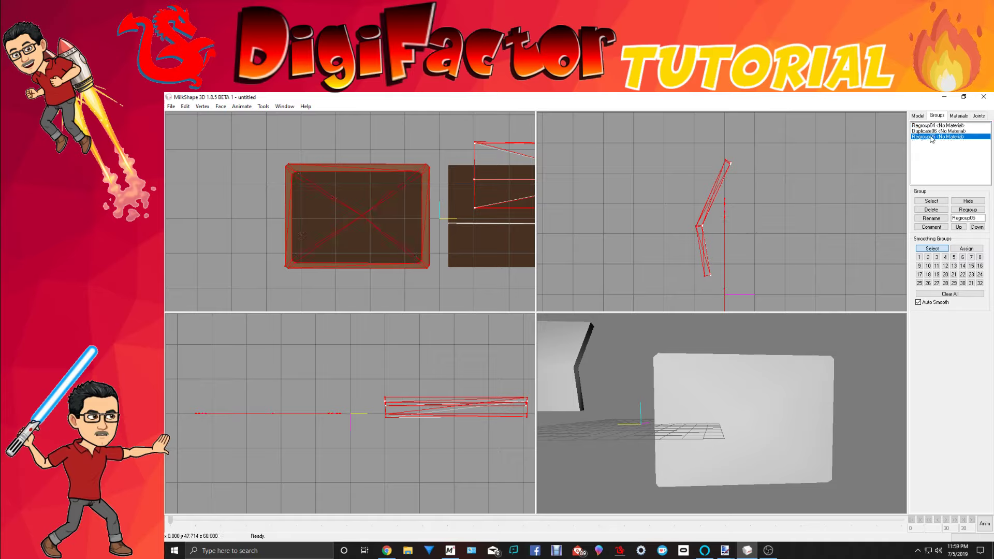
click(187, 108)
click(212, 138)
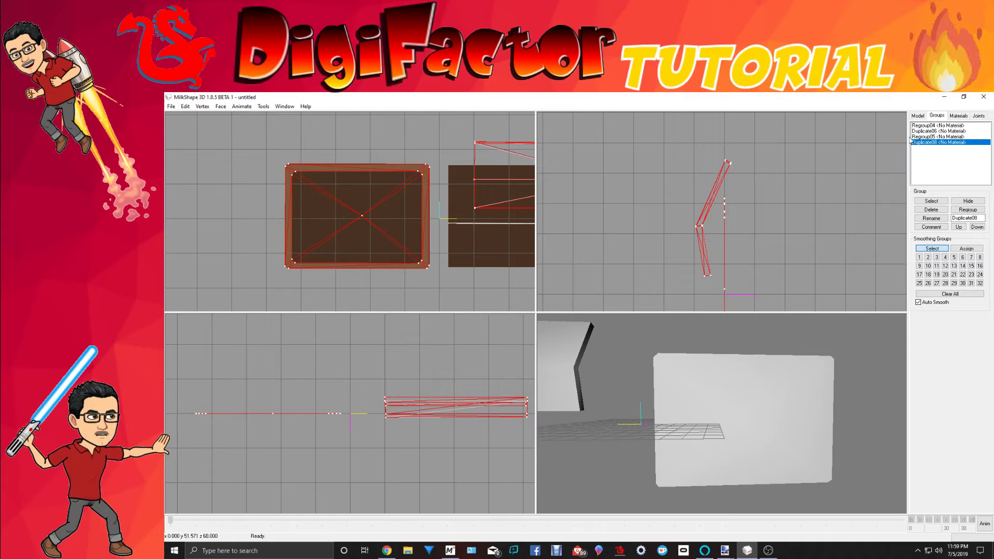
Move the duplicated panels sideways away from the originals in the side view, and undo the move.
click(918, 116)
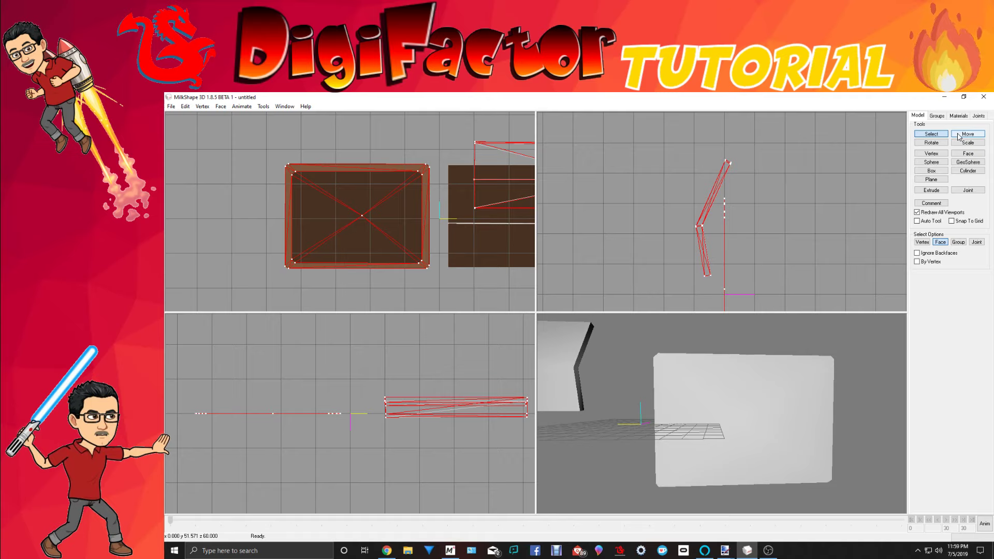
click(958, 136)
drag(743, 236, 762, 236)
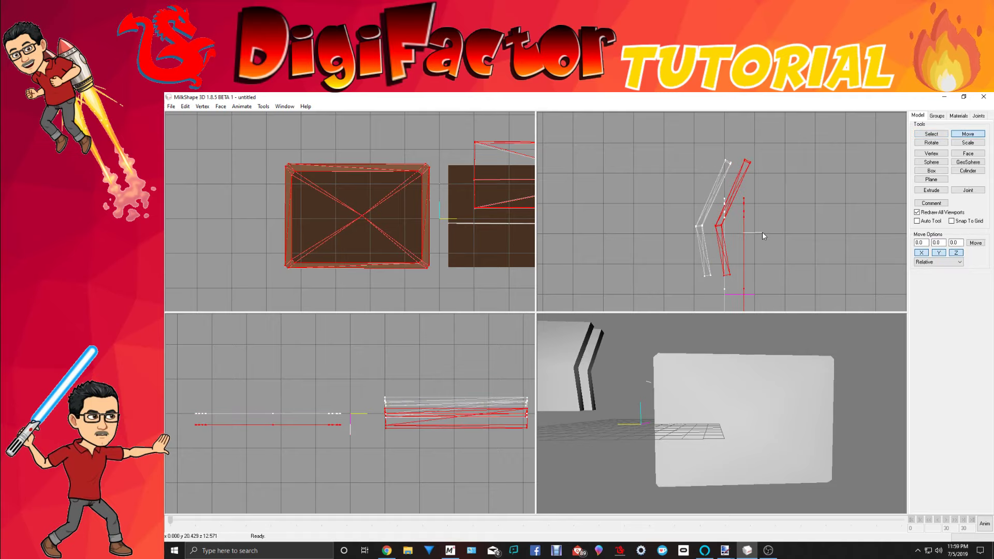
click(184, 107)
click(199, 117)
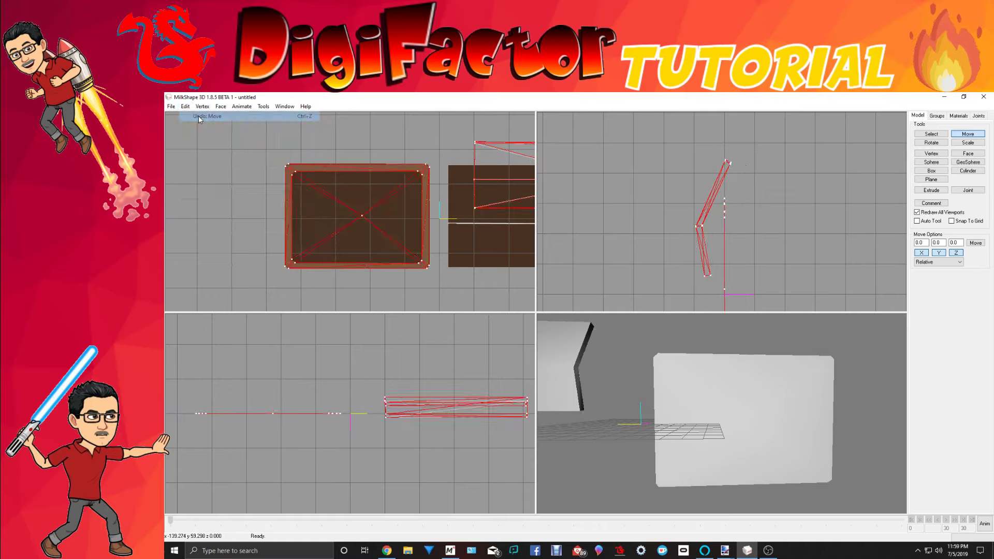
Clear the current selection and select the Regroup04 group.
click(938, 136)
click(866, 148)
click(937, 116)
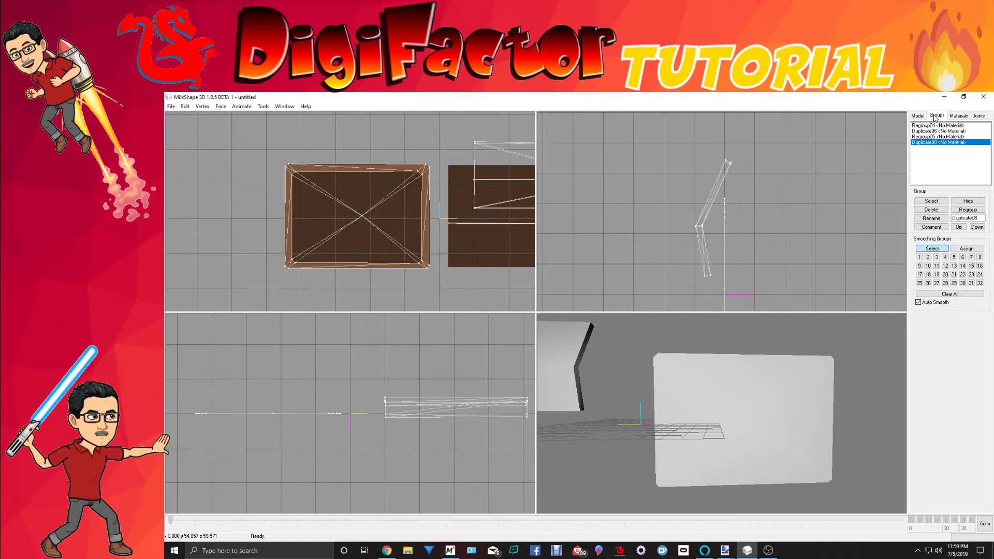
double_click(930, 126)
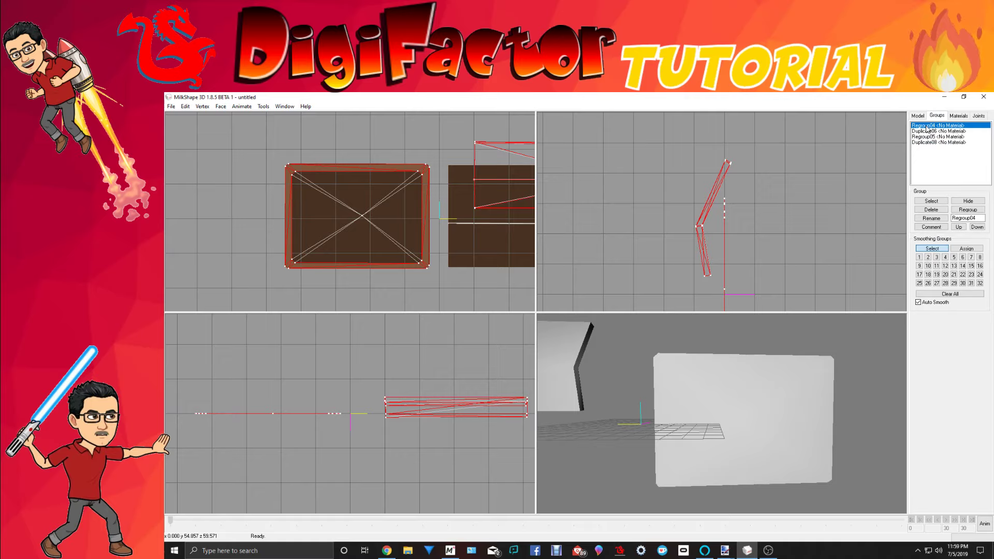
Undo the recent selections and the duplication of the panel groups.
click(185, 107)
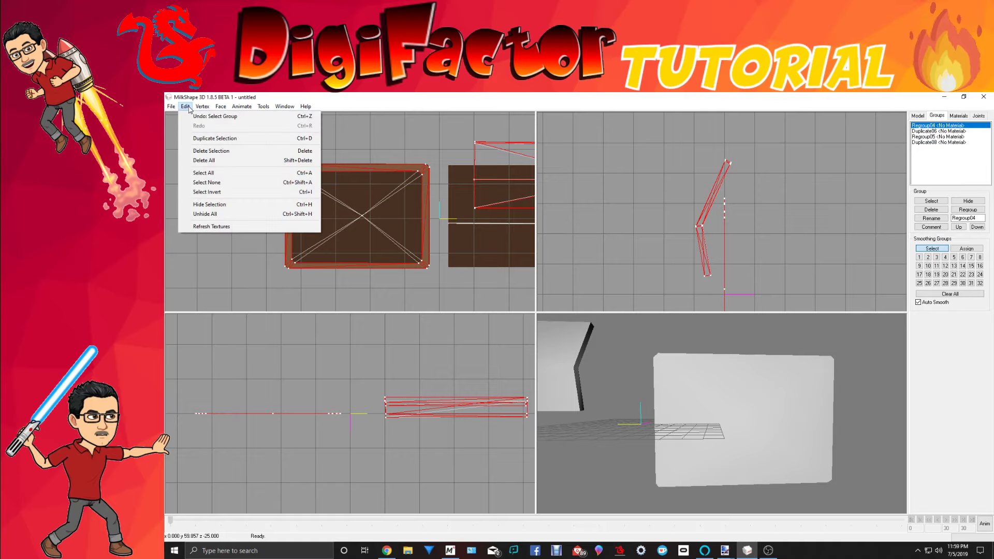
click(190, 116)
click(185, 107)
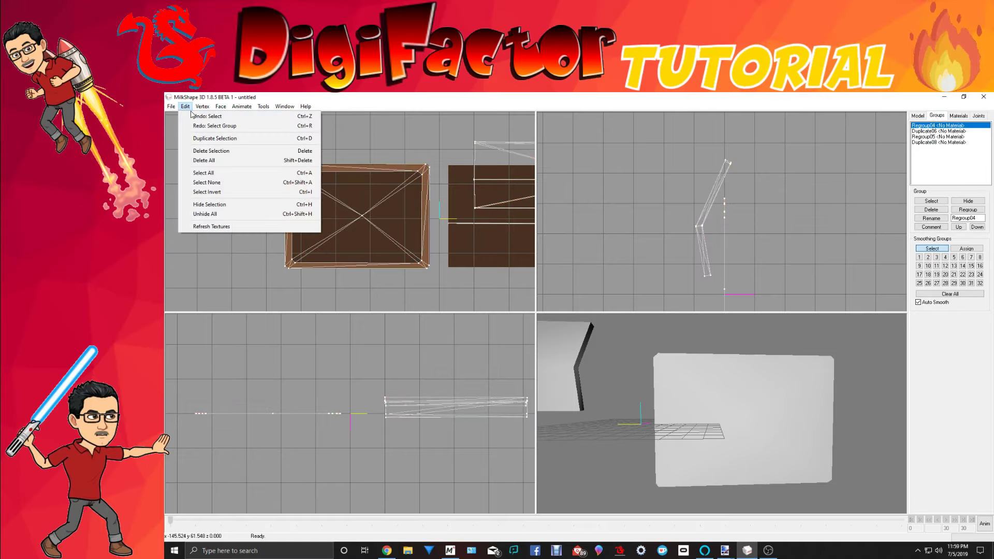
click(192, 117)
click(185, 107)
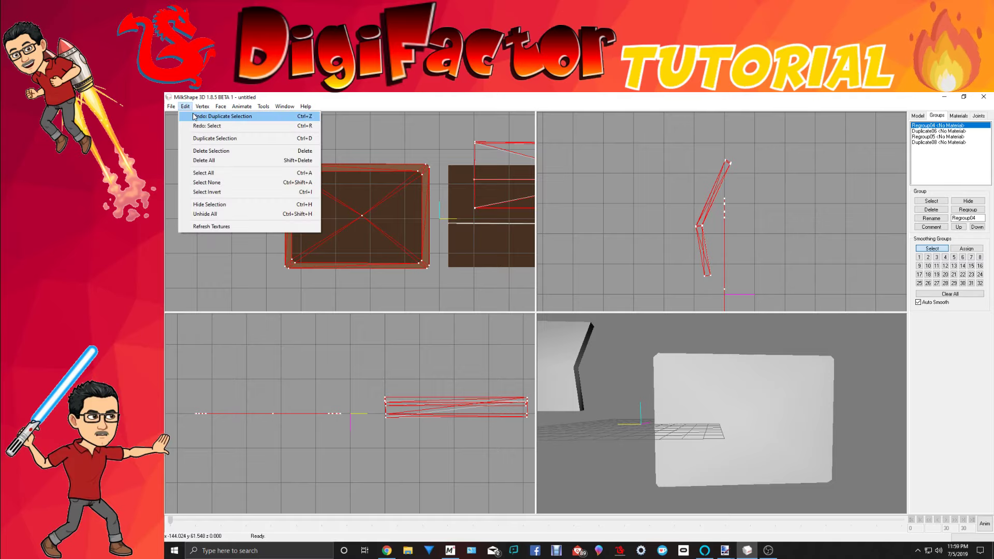
click(191, 116)
click(186, 107)
click(191, 116)
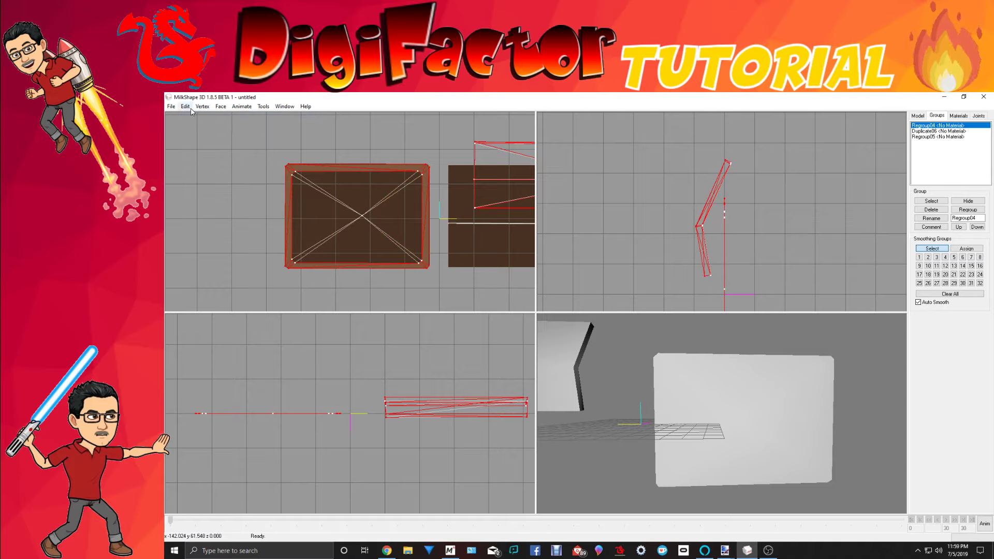
Undo the regrouping of the framed rectangle's inner faces, and check the contents of the Regroup04 group.
click(185, 107)
click(192, 116)
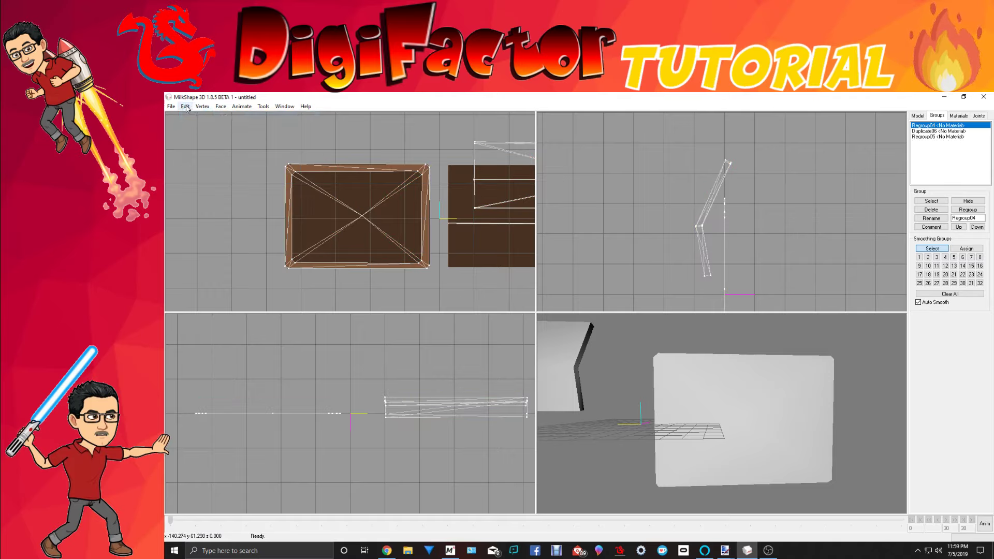
click(186, 107)
click(191, 116)
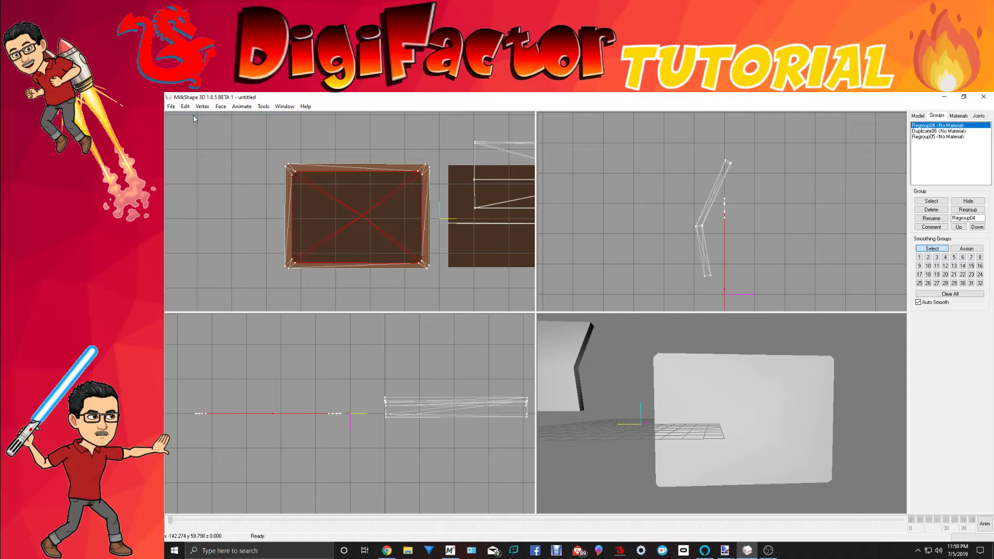
click(185, 106)
click(191, 116)
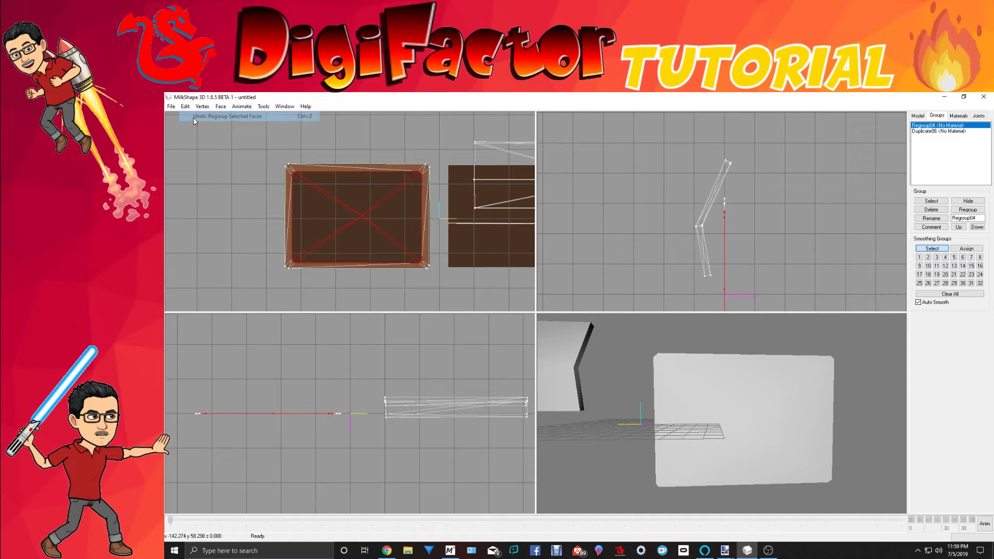
double_click(934, 126)
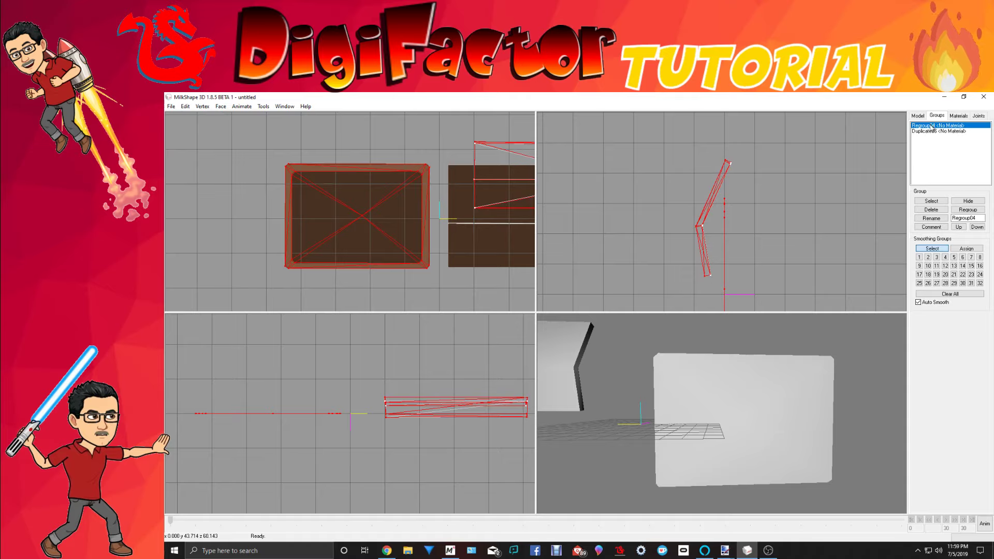
double_click(933, 126)
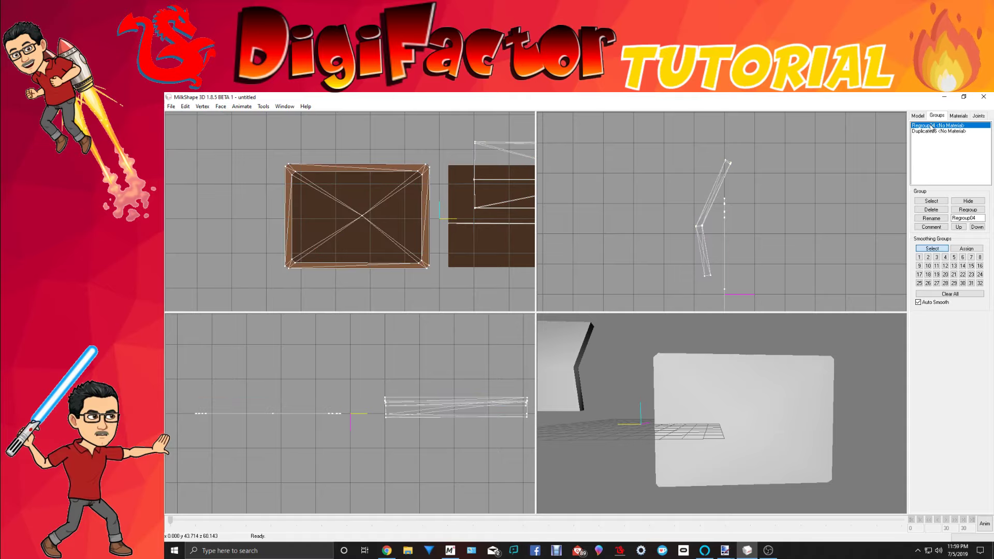
Undo the group and inner-face selections and the last triangular face created along the framed rectangle's top edge.
click(186, 107)
click(195, 116)
click(186, 107)
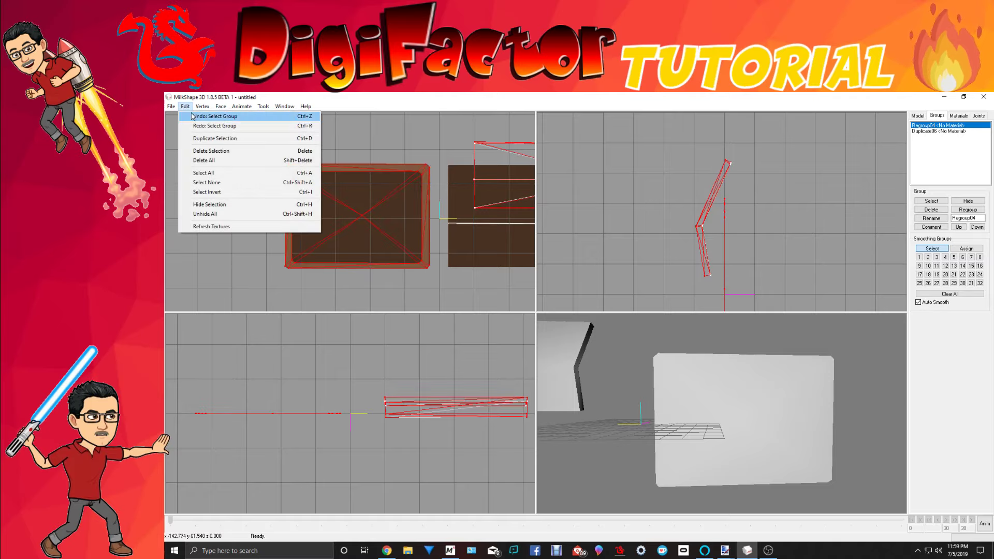
click(195, 116)
click(185, 106)
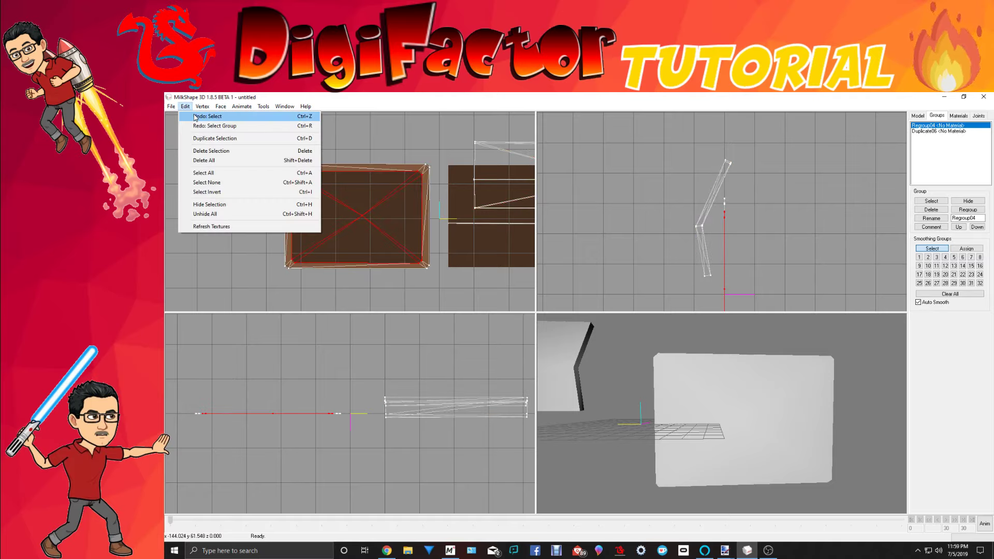
click(193, 116)
click(185, 107)
click(191, 116)
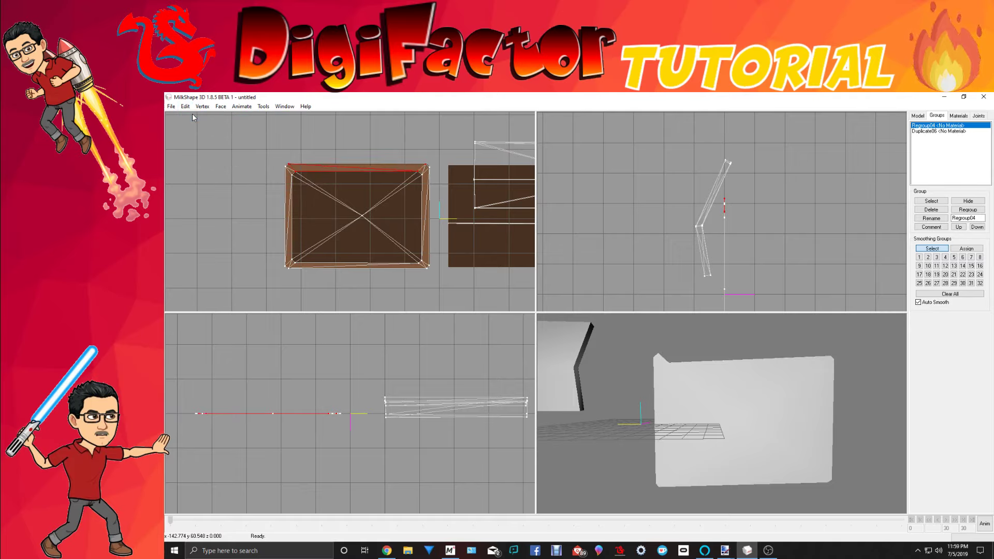
Redo the last face creation on the framed rectangle, and check the Regroup04 group by selecting and deselecting it.
click(186, 107)
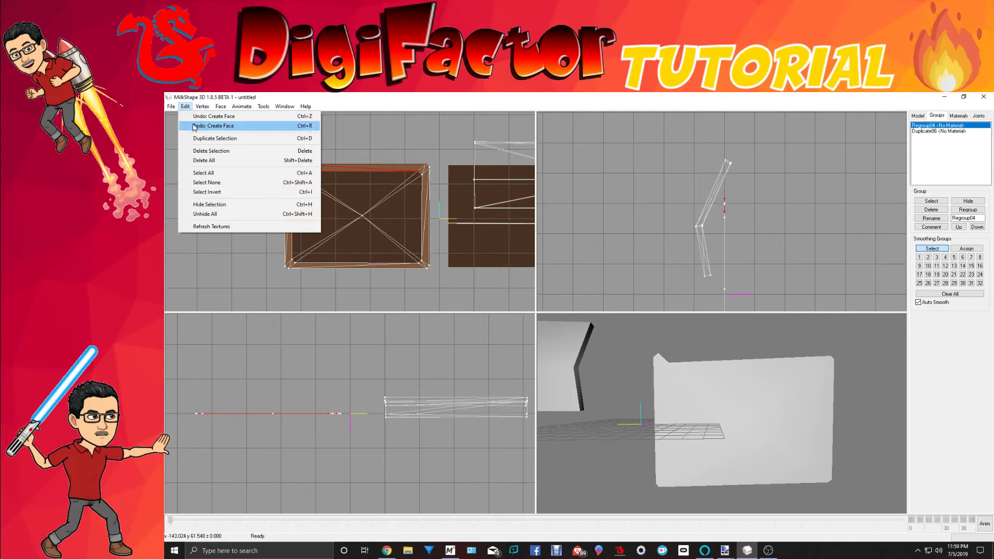
click(197, 126)
double_click(935, 127)
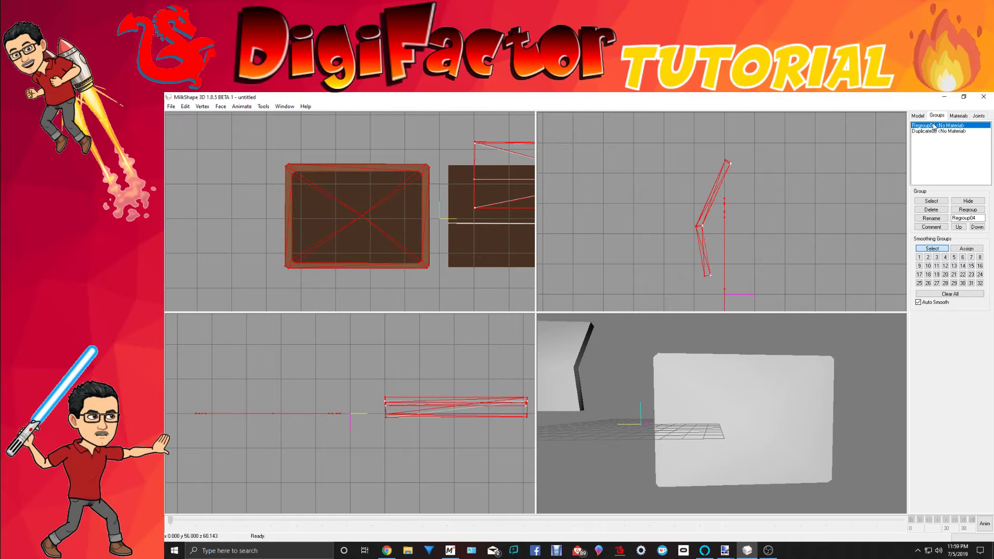
double_click(934, 126)
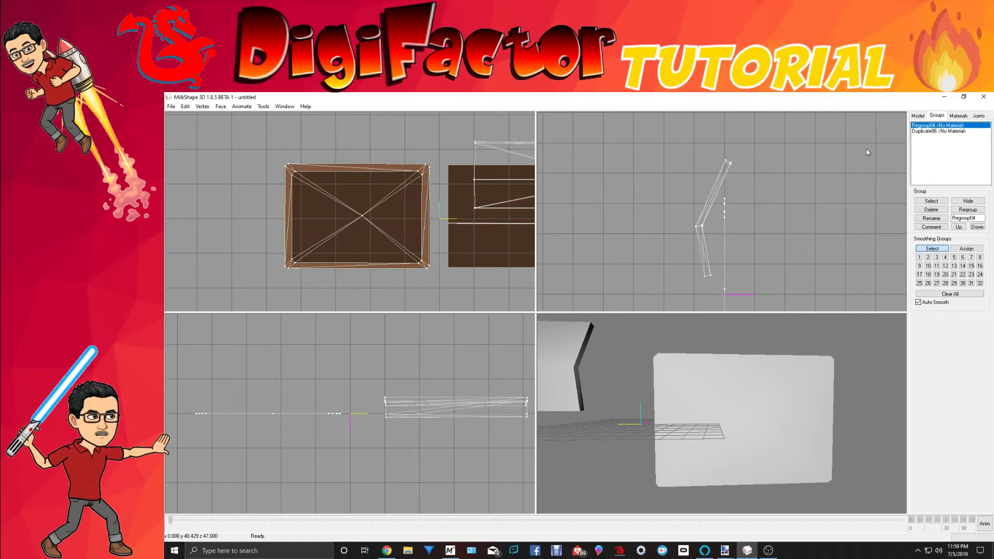
Examine which panels belong to the Duplicate06 and Regroup04 groups by selecting each group in turn.
click(918, 116)
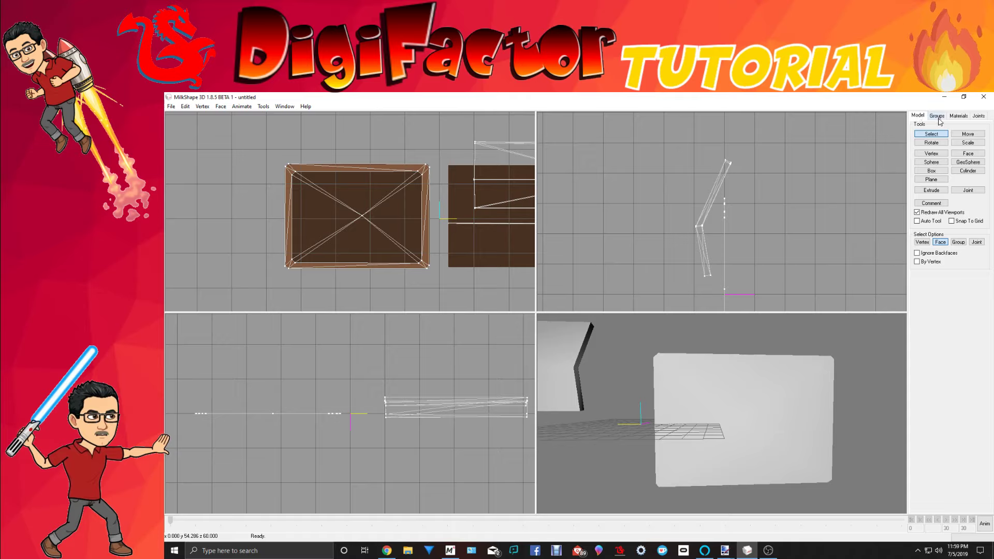
click(936, 117)
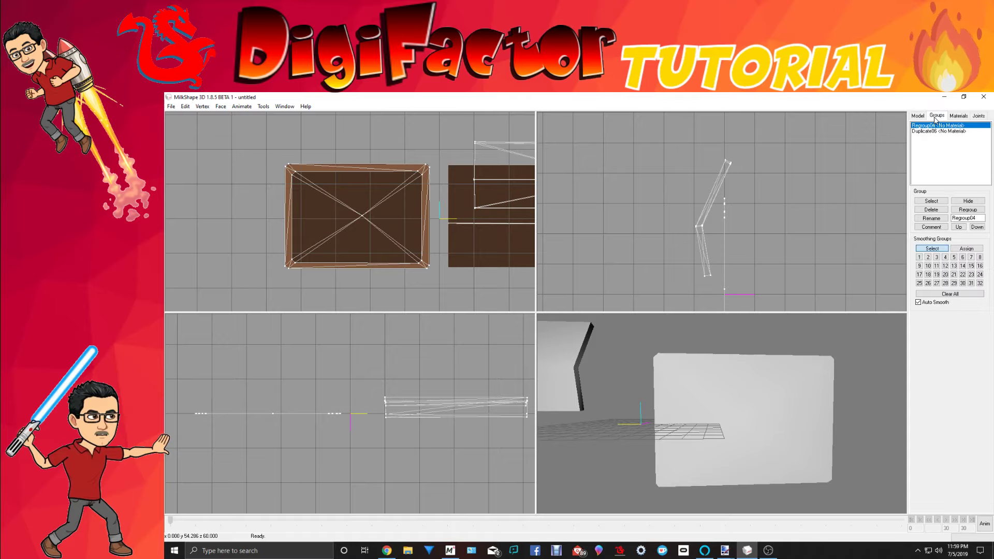
double_click(930, 132)
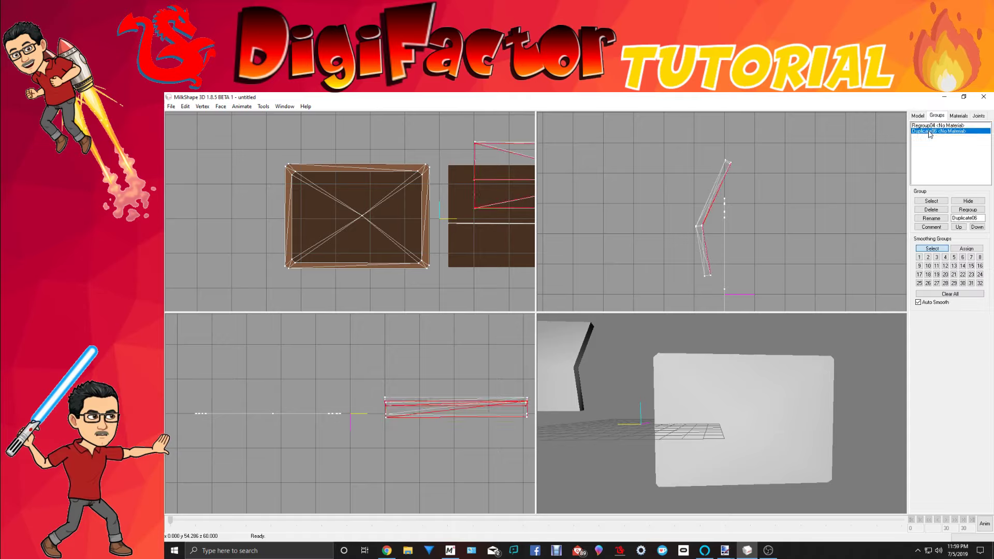
double_click(930, 126)
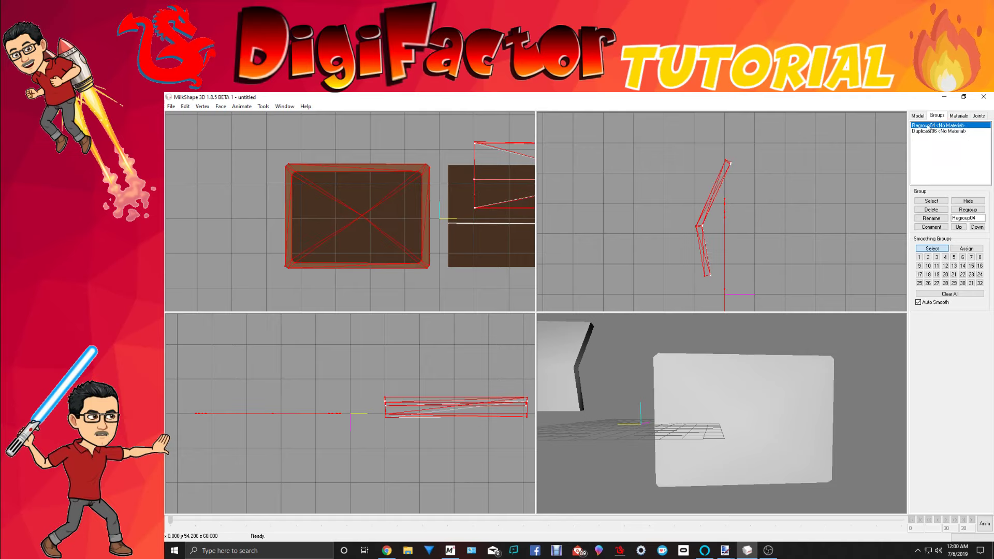
double_click(928, 127)
Try to box-select the framed rectangle's faces in the side view, and clear the selection.
drag(735, 192, 720, 407)
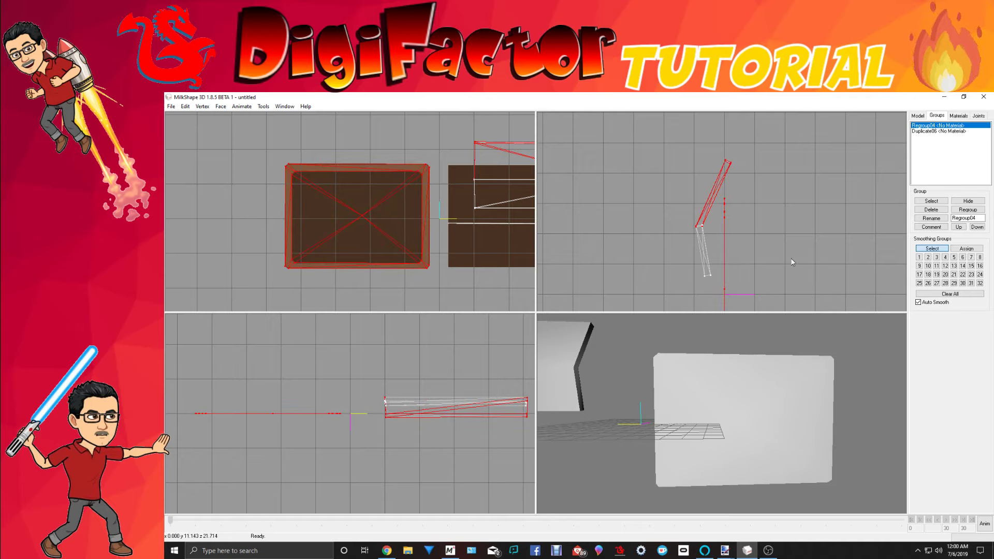
ctrl+drag(791, 259, 797, 173)
click(790, 209)
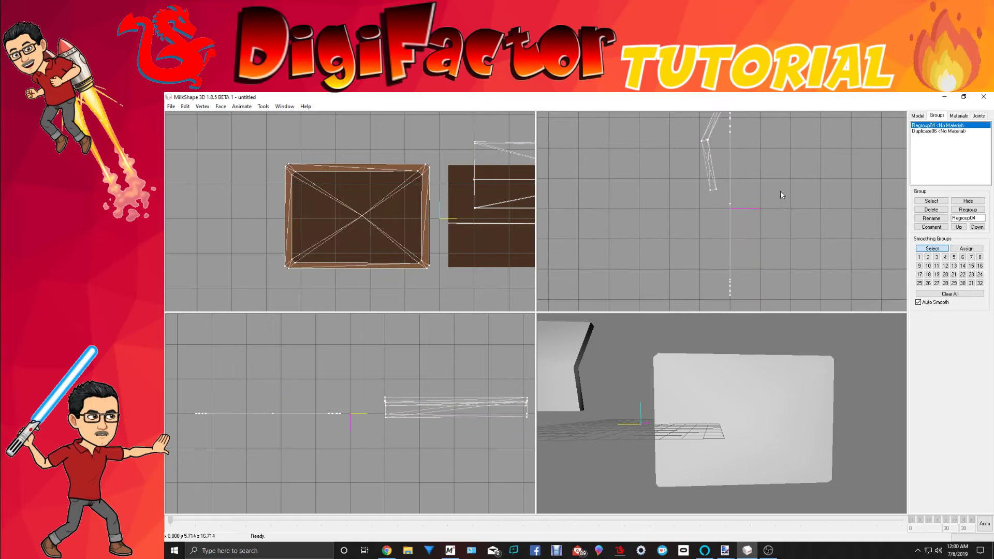
drag(748, 123, 726, 289)
click(776, 137)
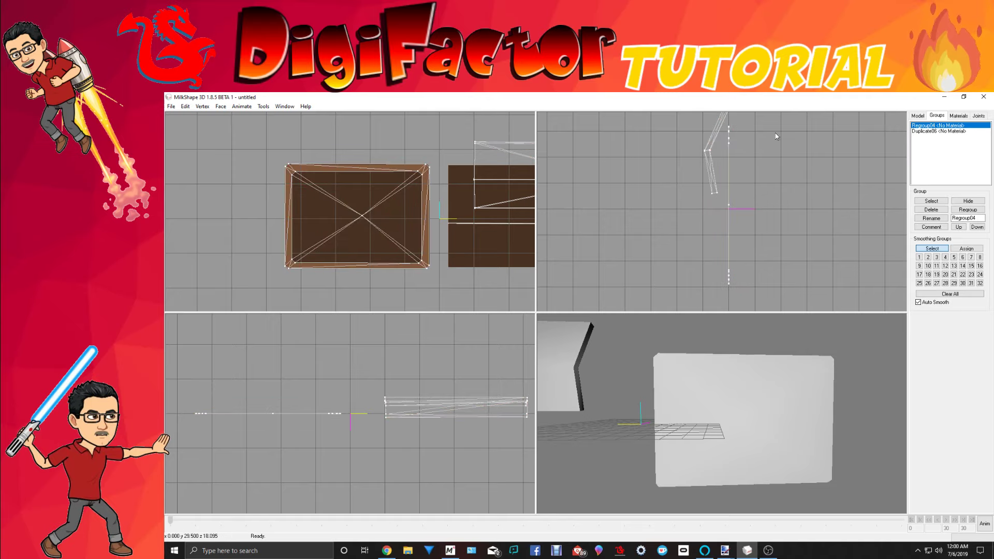
Box-select the whole framed rectangle in the side view, regroup its faces into one new group, and check that group's selection.
drag(738, 125, 729, 285)
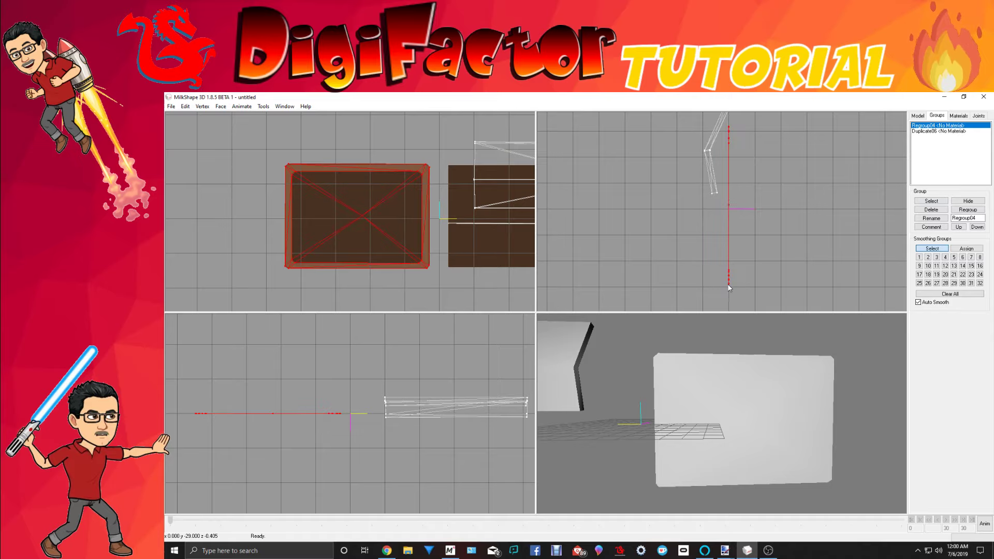
click(964, 210)
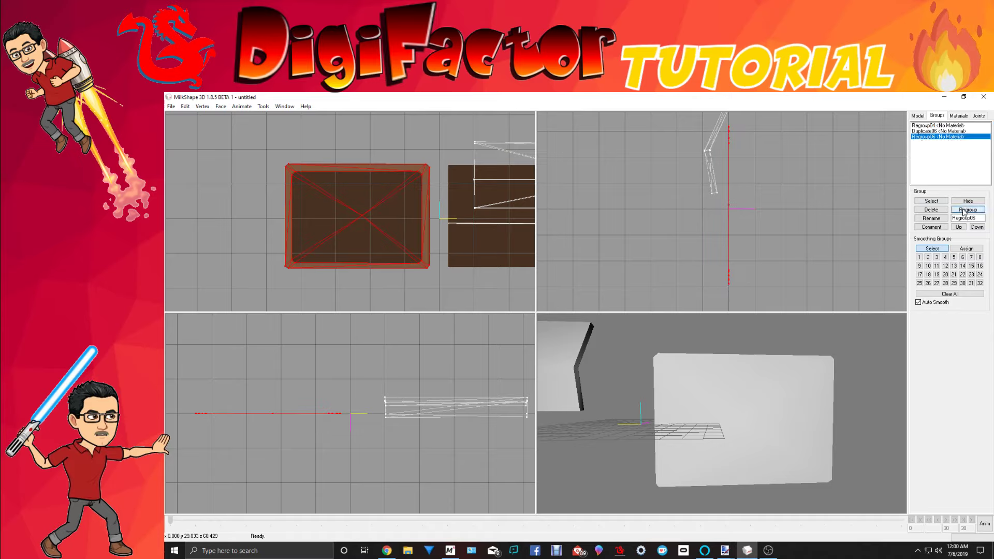
double_click(959, 138)
double_click(958, 137)
double_click(956, 137)
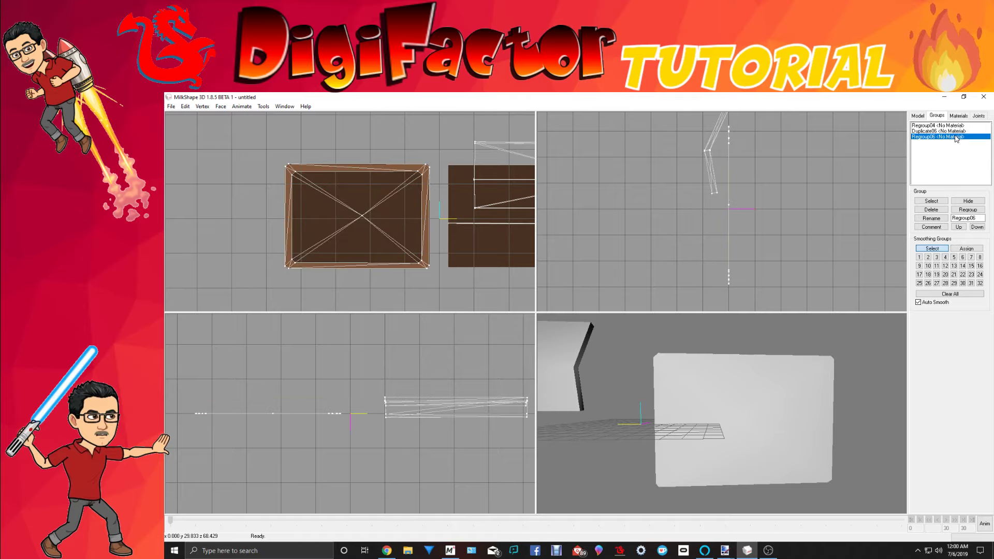
Select the faces of the framed rectangle's inner panel and regroup them separately from the surrounding rim.
right_drag(446, 278, 422, 284)
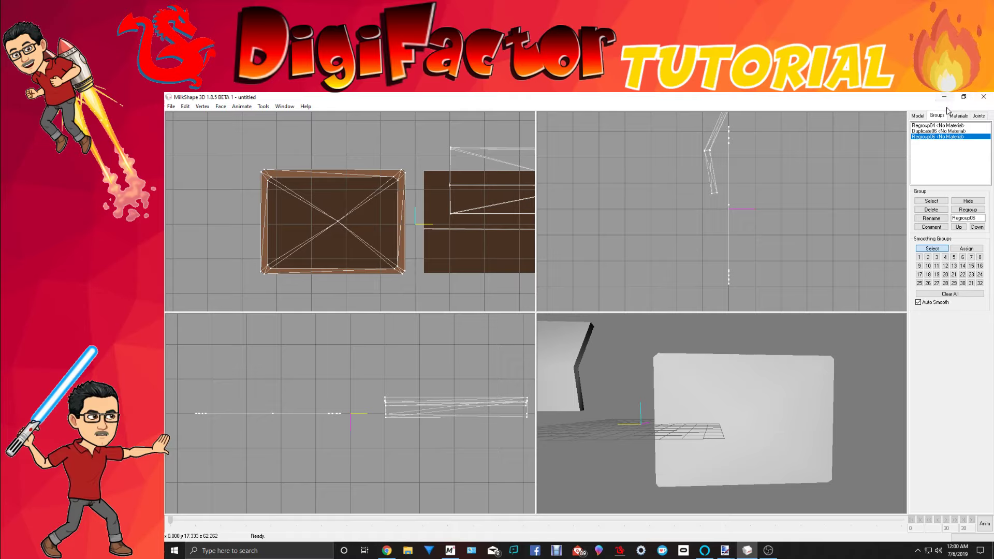
click(918, 115)
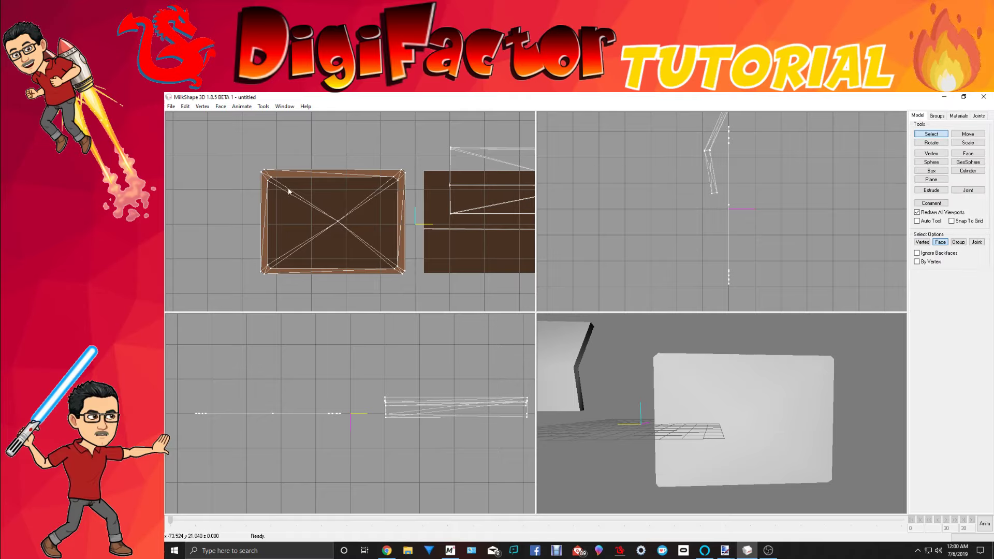
drag(288, 192, 365, 251)
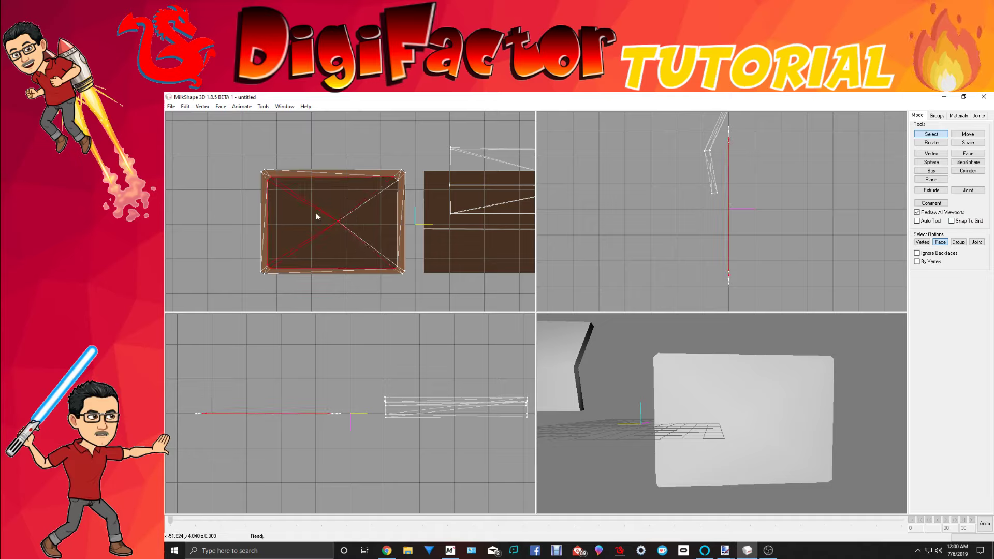
drag(298, 203, 387, 258)
click(938, 116)
click(968, 210)
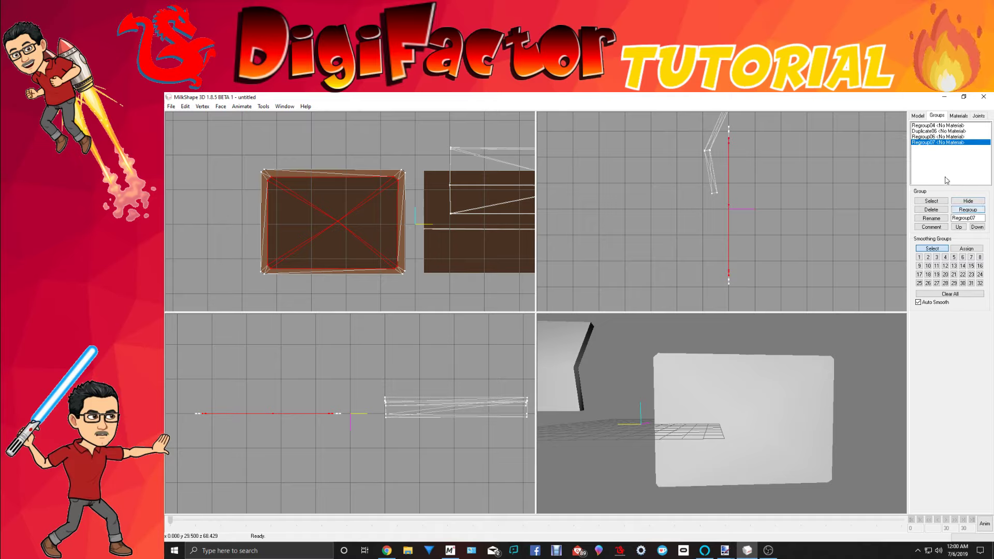
Select the rim group Regroup06 together with the inner panel group Regroup07 and duplicate the selection.
click(948, 136)
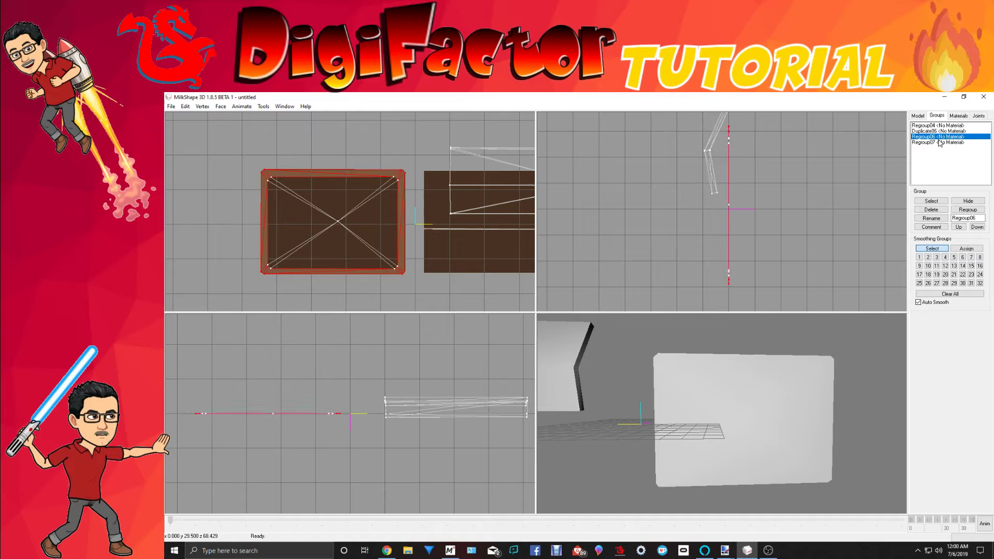
click(944, 142)
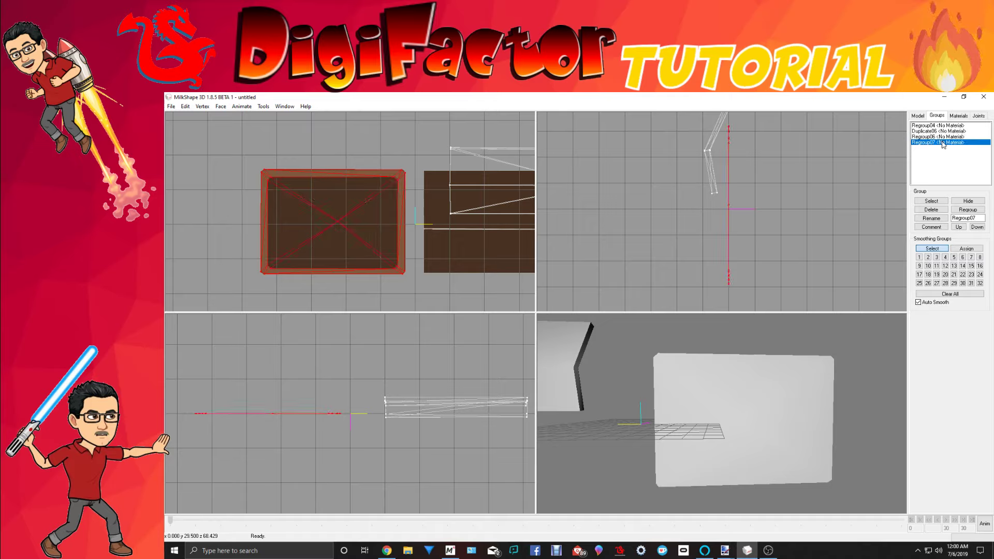
click(185, 106)
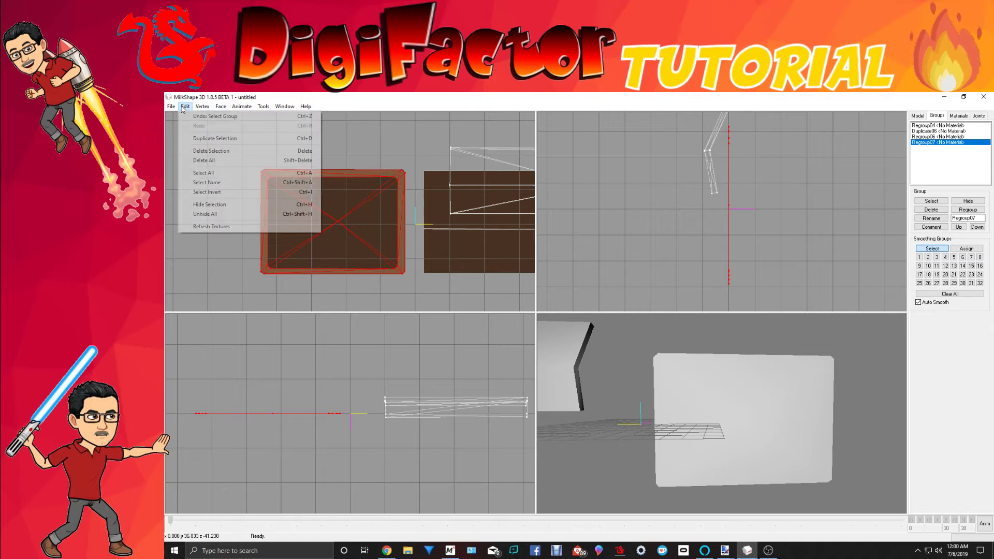
click(195, 139)
Move the duplicated rectangle horizontally away from the original in the side view, and clear the selection.
click(926, 118)
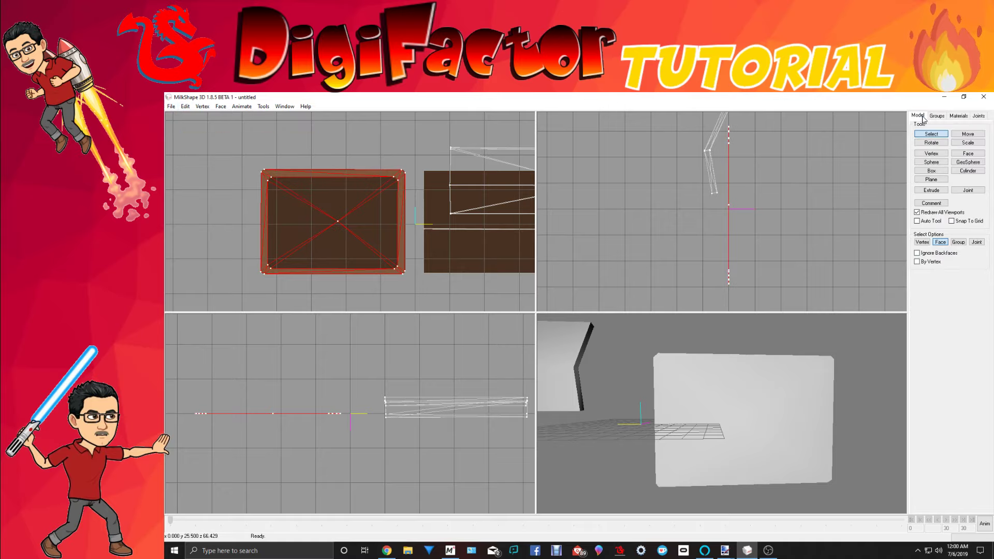
click(966, 133)
drag(782, 216, 820, 216)
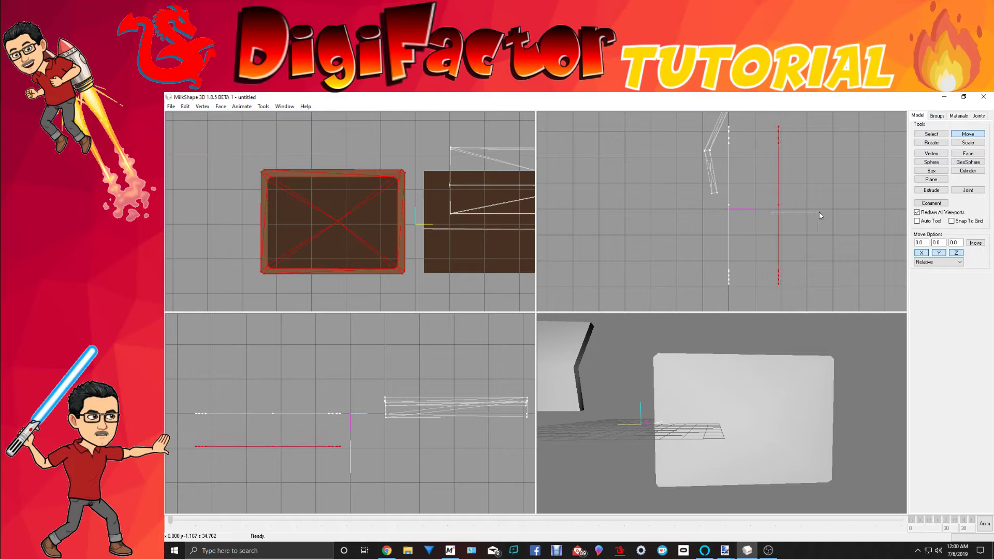
click(932, 134)
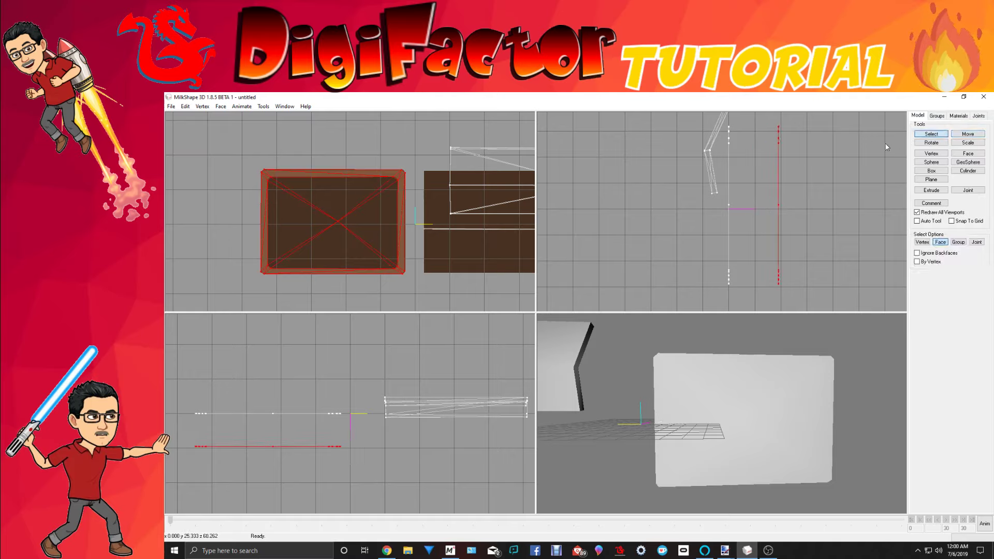
click(893, 147)
Select the rim group Regroup06 and extrude it slightly in the side view to raise it above the inner panel.
click(938, 115)
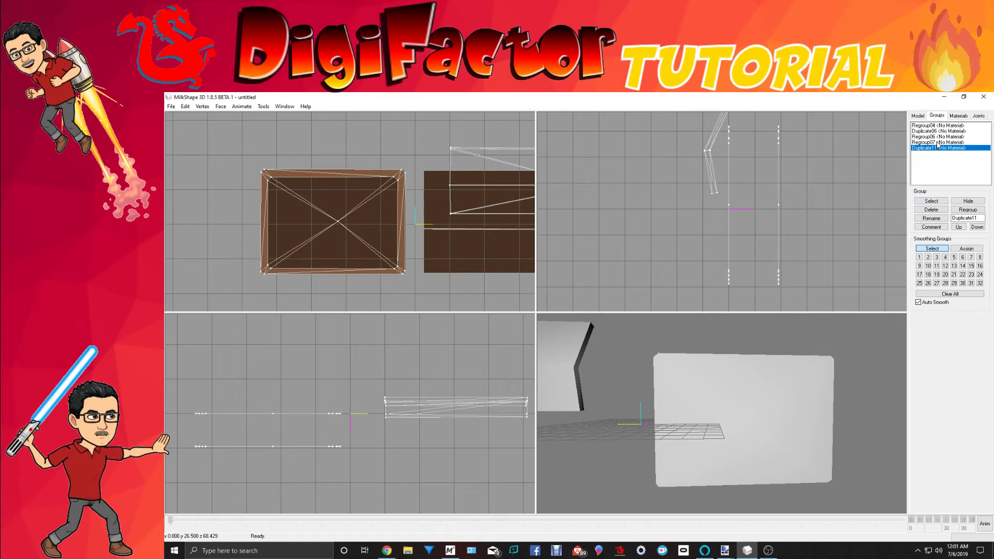
double_click(938, 137)
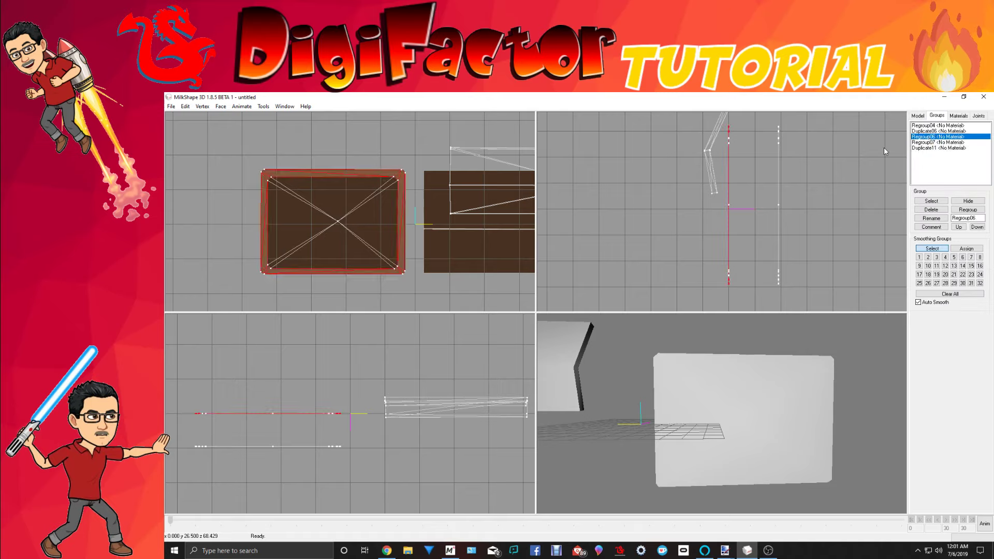
click(918, 115)
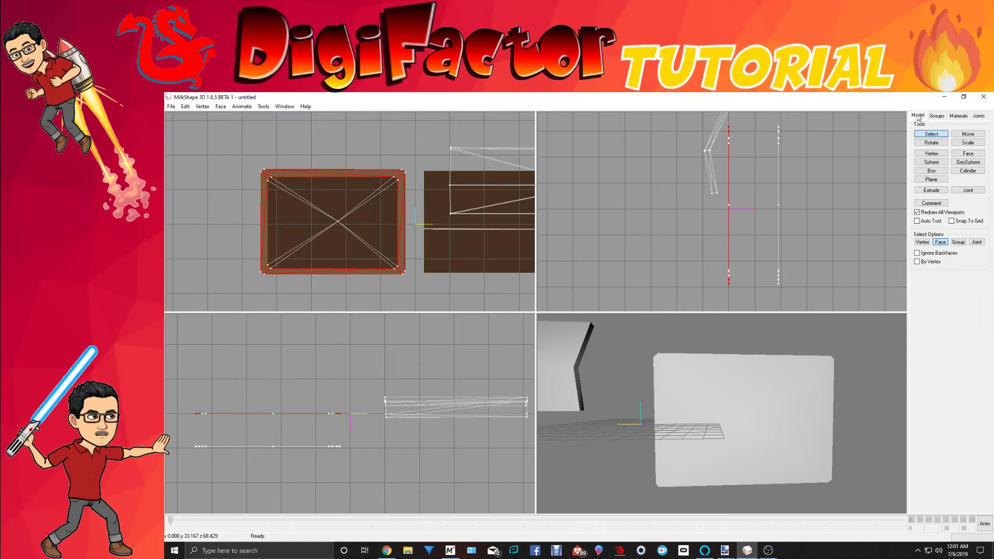
click(932, 190)
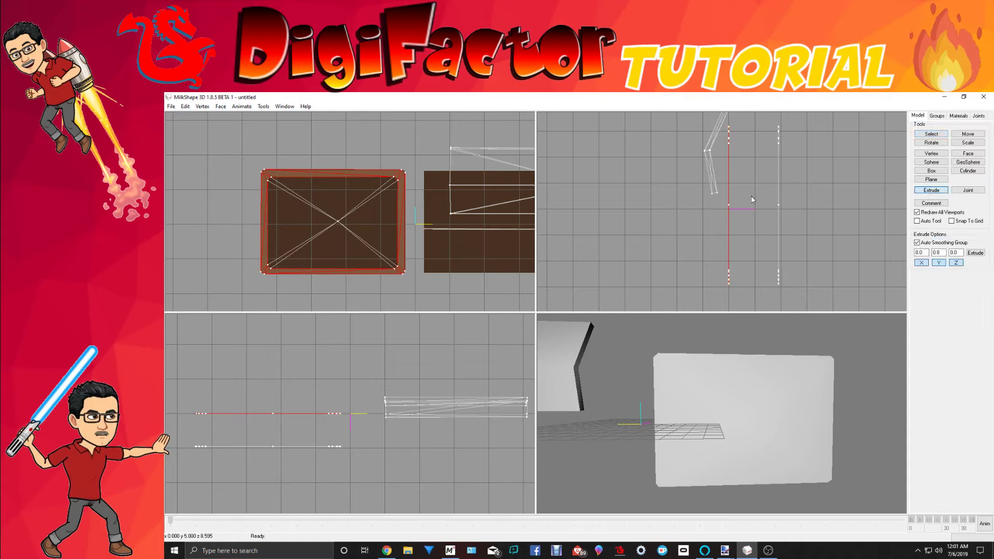
drag(752, 196, 750, 194)
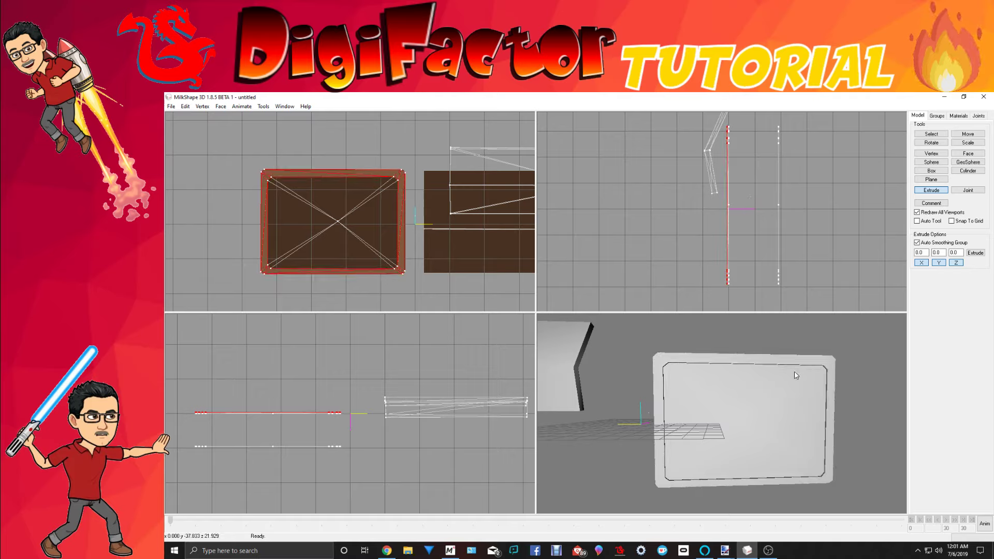
drag(793, 377, 804, 325)
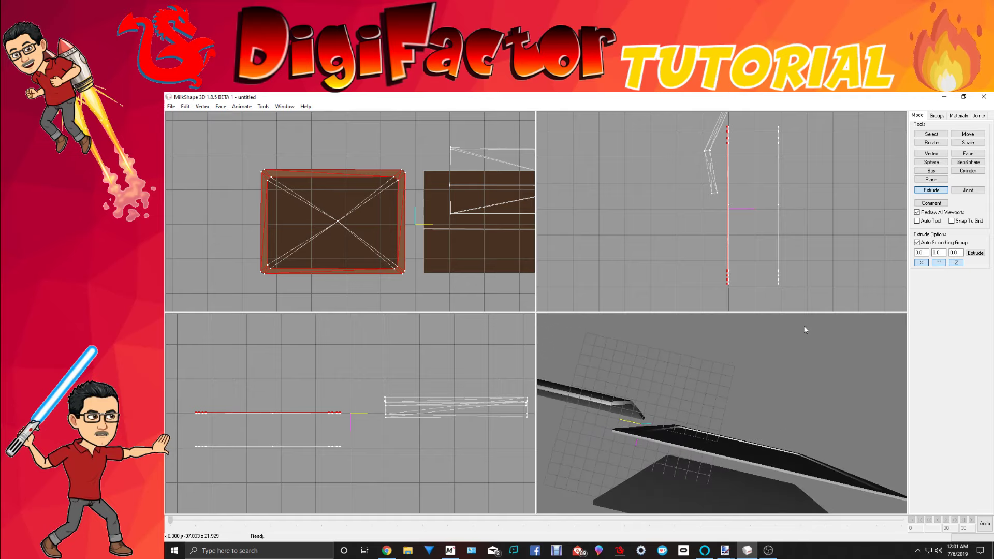
Move the extruded rim faces slightly farther from the inner panel in the side view to deepen the rim, and deselect them.
scroll(729, 173, up, 1)
scroll(728, 172, up, 1)
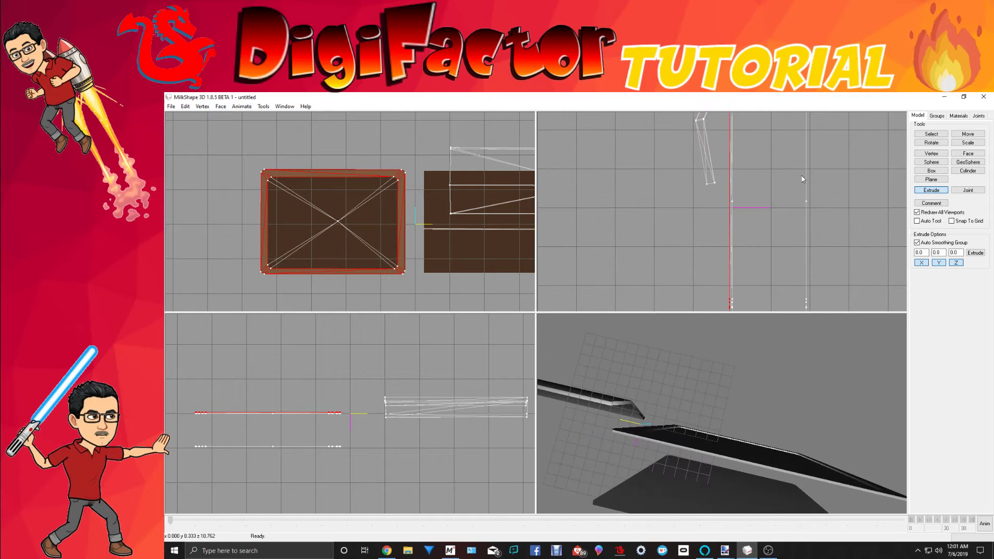
click(979, 135)
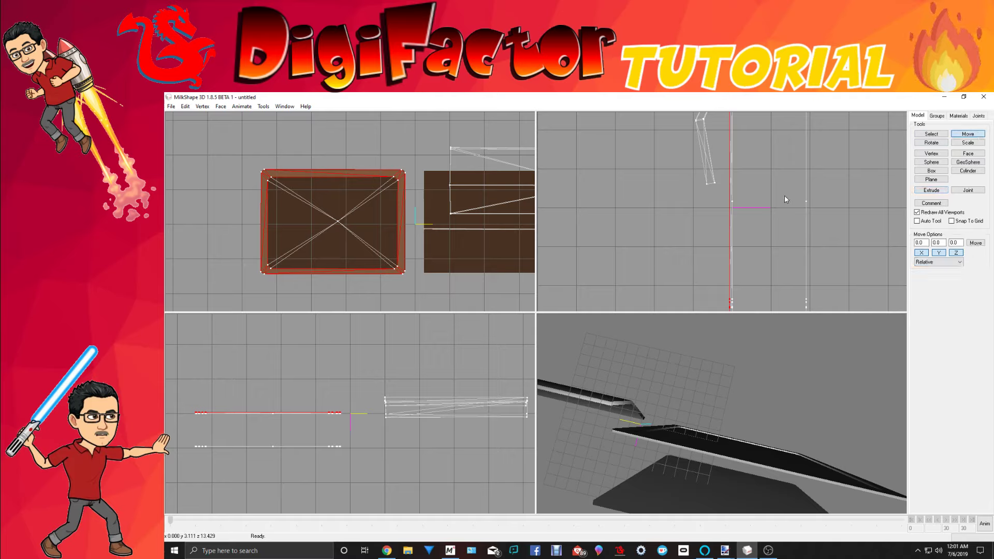
drag(784, 194, 782, 199)
drag(767, 353, 746, 421)
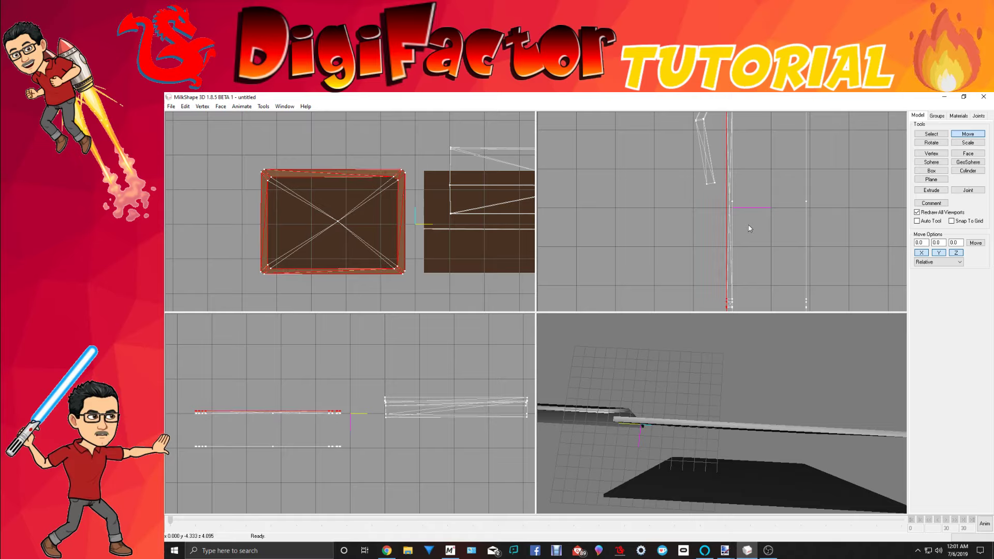
drag(750, 228, 748, 229)
mouse_move(756, 393)
mouse_down()
mouse_move(786, 396)
mouse_move(728, 384)
mouse_move(742, 383)
mouse_up()
click(931, 134)
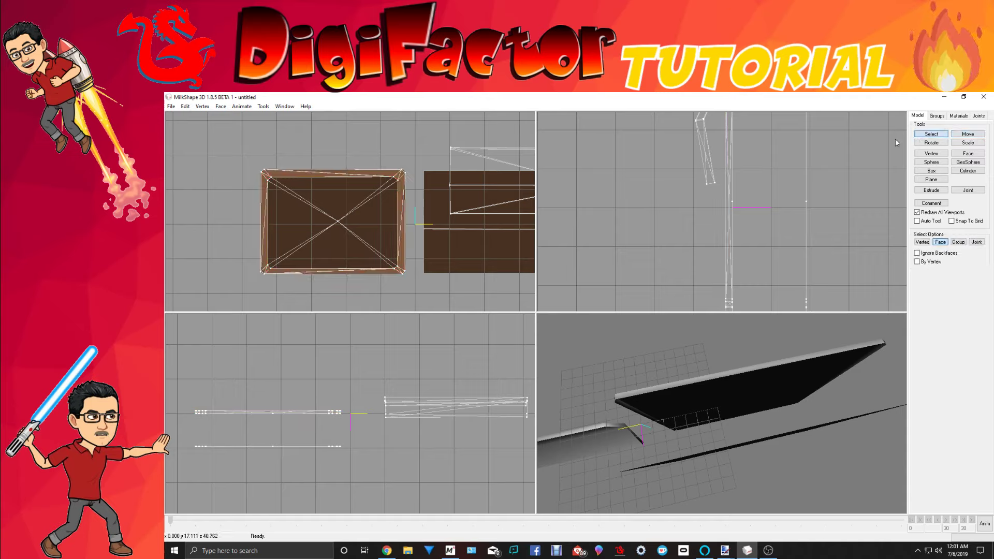
Select the Duplicate11 group and move it back against the framed rectangle in the side view.
click(937, 116)
double_click(939, 148)
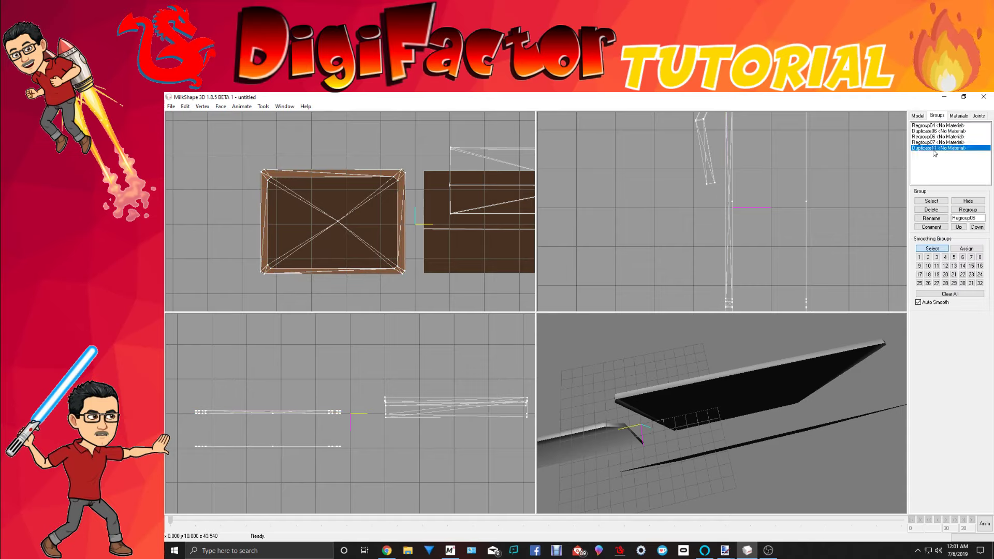
click(201, 106)
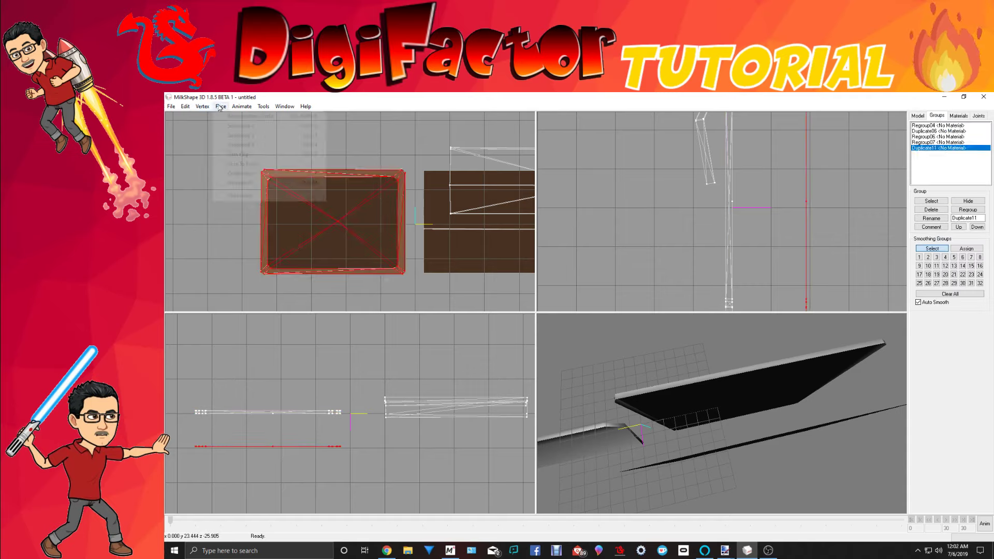
click(317, 133)
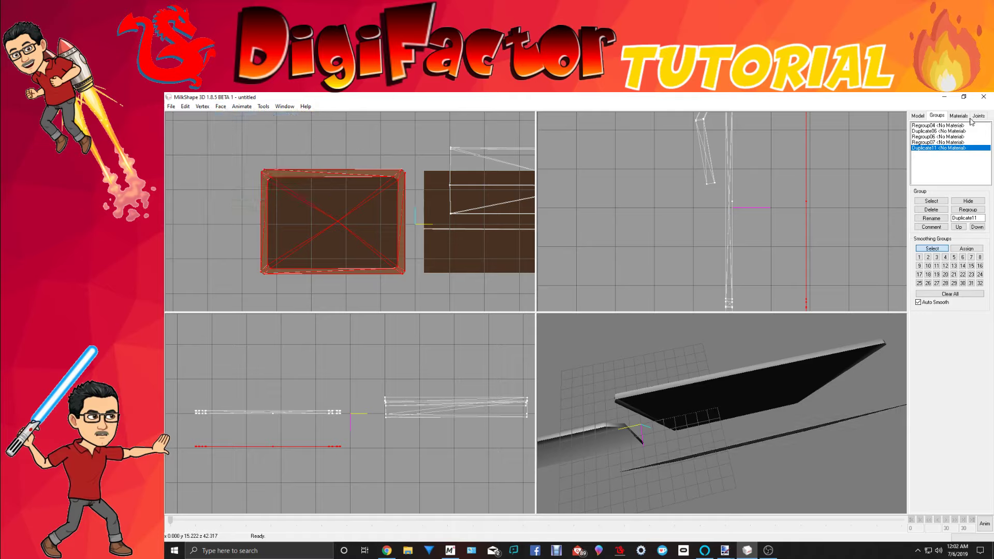
click(918, 115)
click(968, 134)
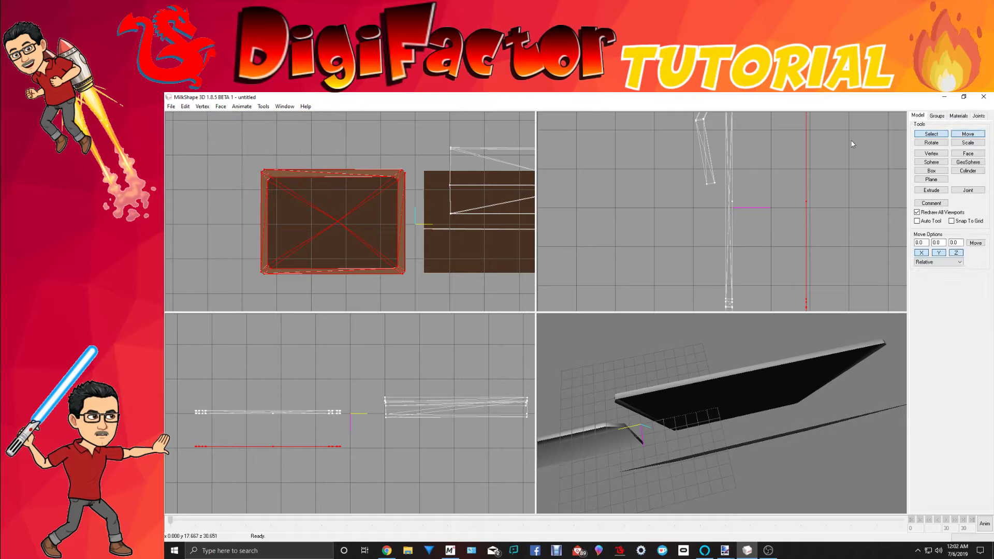
scroll(848, 152, down, 1)
scroll(847, 150, down, 2)
drag(846, 151, 796, 150)
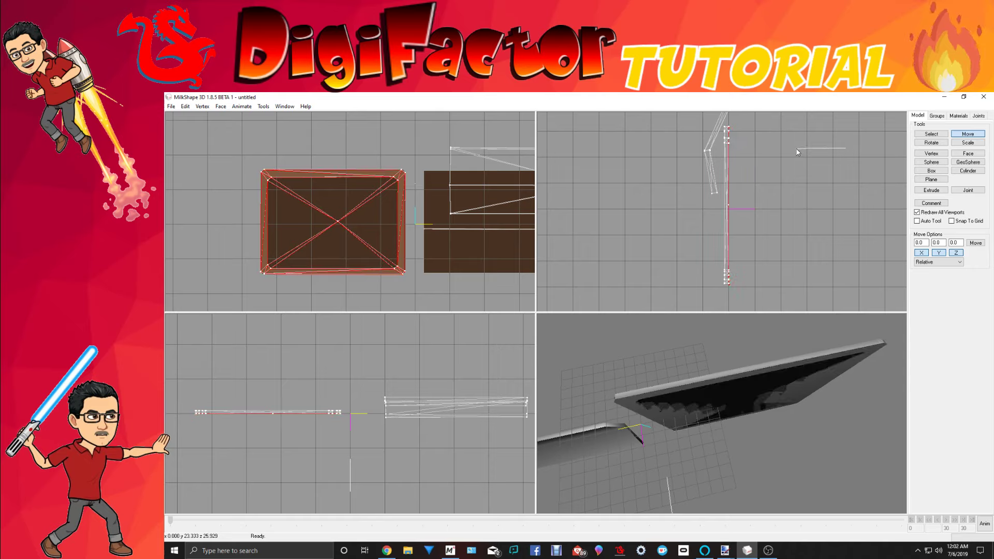
Adjust the duplicate's depth in the side view so it closes the framed rectangle's back and leaves the rim raised in front.
drag(796, 221, 794, 221)
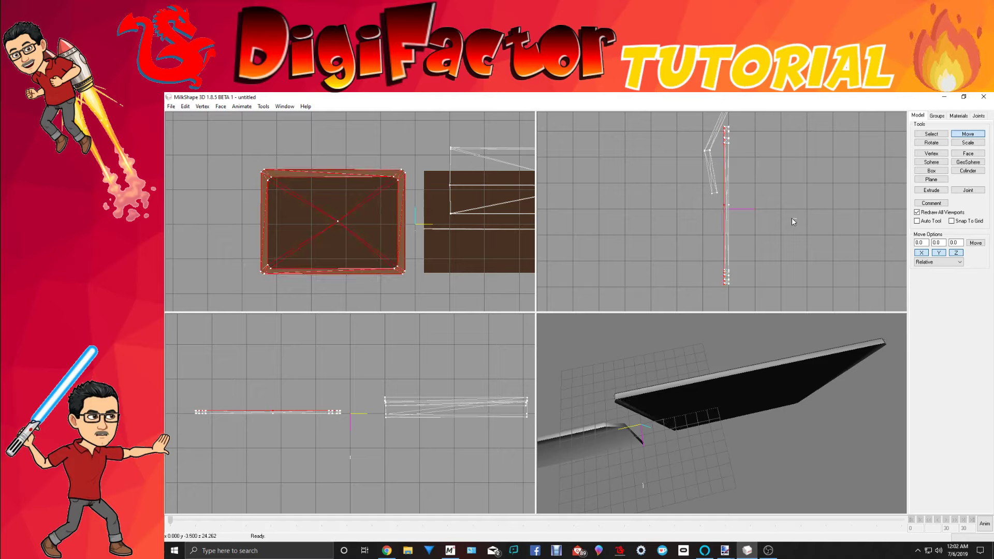
drag(818, 347, 818, 400)
drag(796, 167, 798, 164)
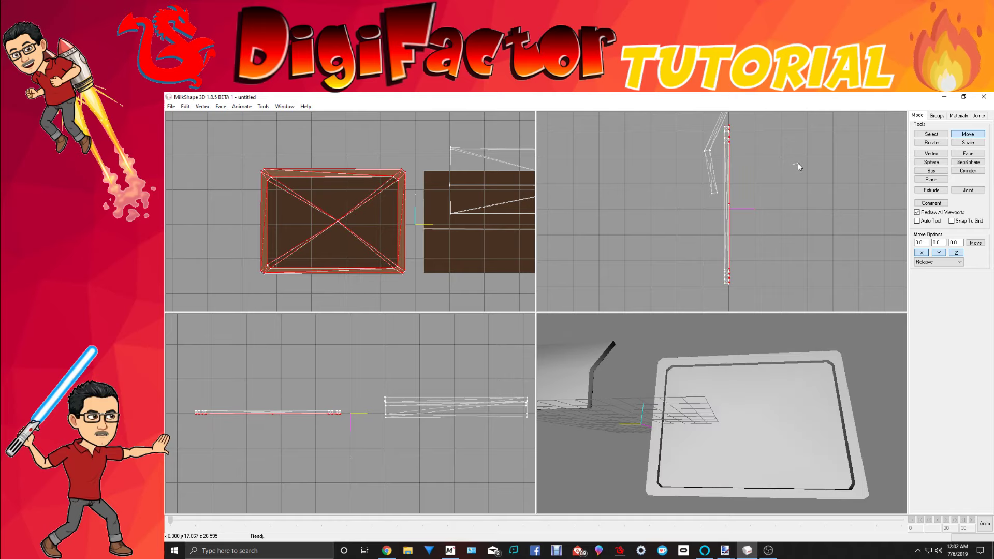
mouse_move(775, 379)
mouse_down()
mouse_move(784, 315)
mouse_move(778, 357)
mouse_move(759, 383)
mouse_move(732, 372)
mouse_move(778, 358)
mouse_move(789, 344)
mouse_move(766, 363)
mouse_up()
Select the entire framed panel and rotate it in the side view to a nearly horizontal, slightly tilted position.
click(932, 134)
drag(249, 155, 414, 290)
click(931, 142)
drag(808, 207, 796, 327)
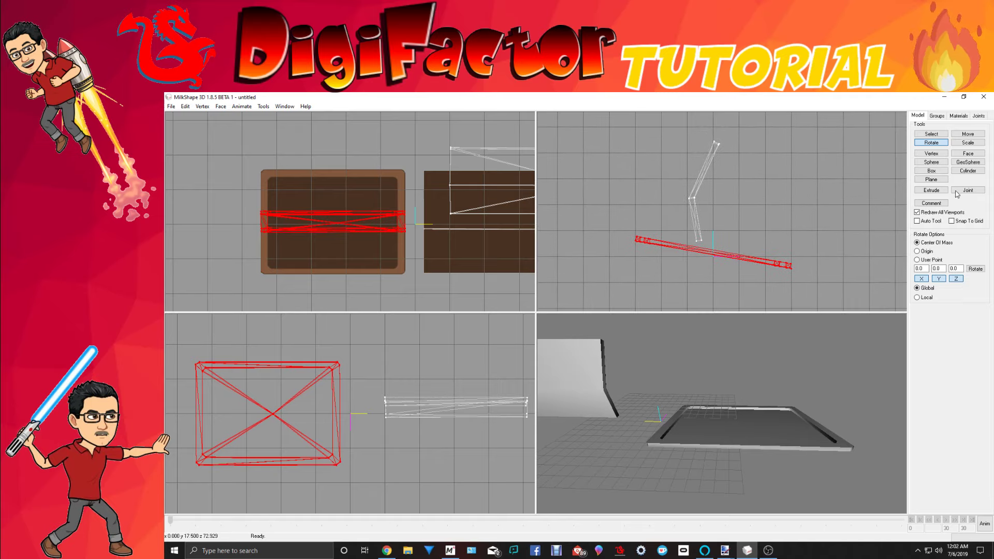
Move the tilted panel onto the upper end of the bent panel and align it sideways with that panel.
click(968, 134)
drag(784, 237, 844, 149)
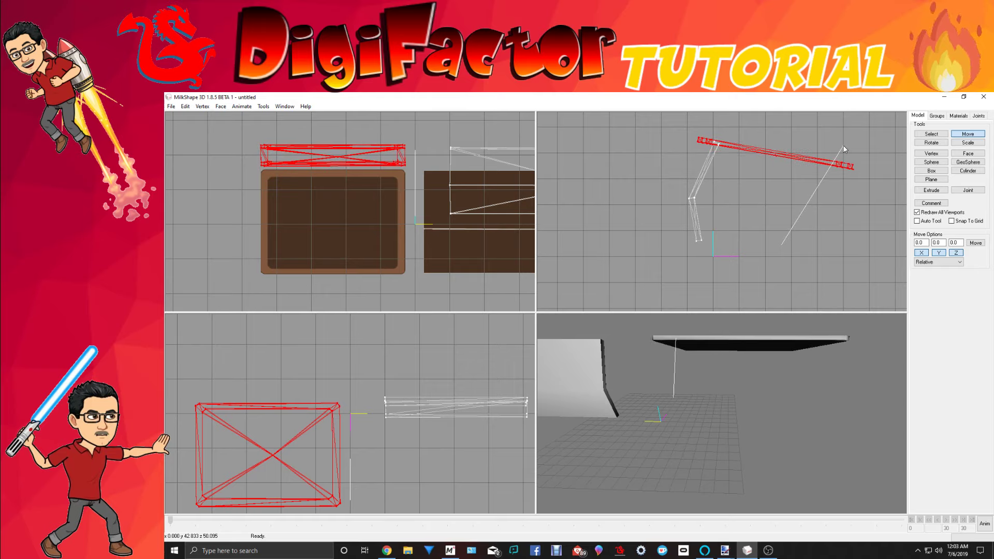
ctrl+drag(384, 247, 293, 293)
drag(254, 265, 444, 266)
drag(656, 408, 761, 297)
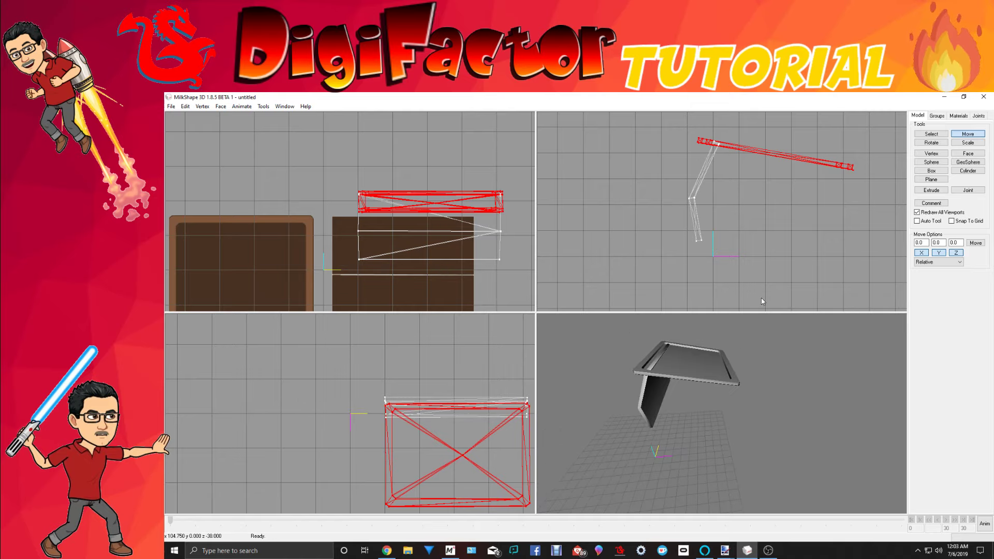
Raise the tilted panel slightly in the side view so it rests on top of the bent panel's upper edge.
drag(798, 228, 799, 222)
drag(699, 421, 767, 427)
ctrl+drag(782, 283, 763, 321)
scroll(752, 226, up, 1)
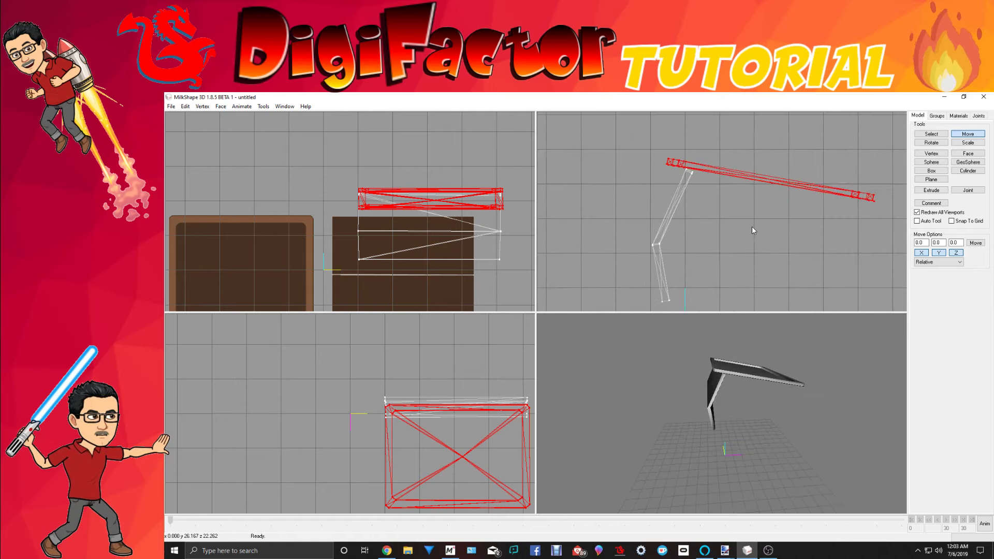
scroll(752, 226, up, 3)
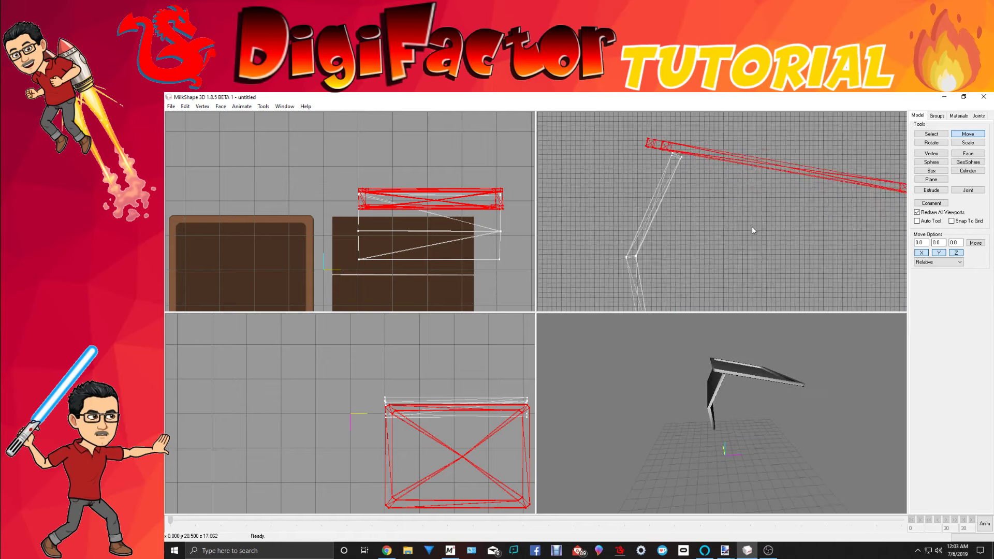
Select the bent panel's upper front vertices in the side view and raise them slightly towards the tilted panel.
click(932, 134)
drag(674, 148, 890, 151)
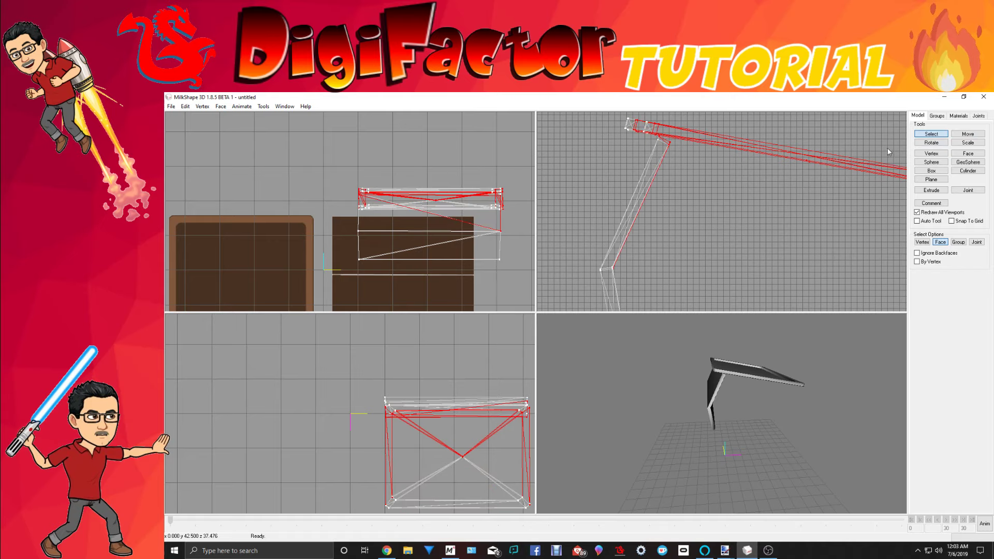
click(922, 241)
click(669, 142)
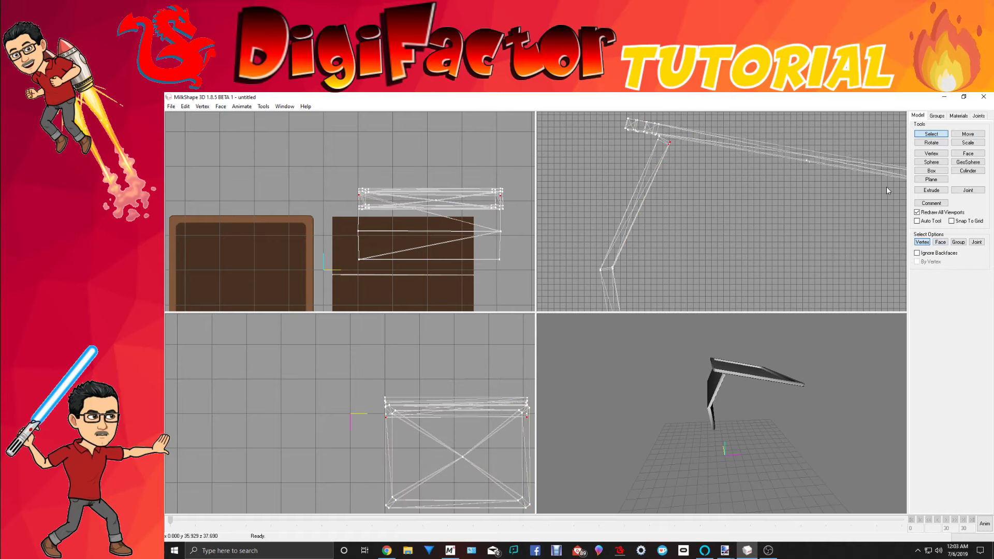
click(958, 134)
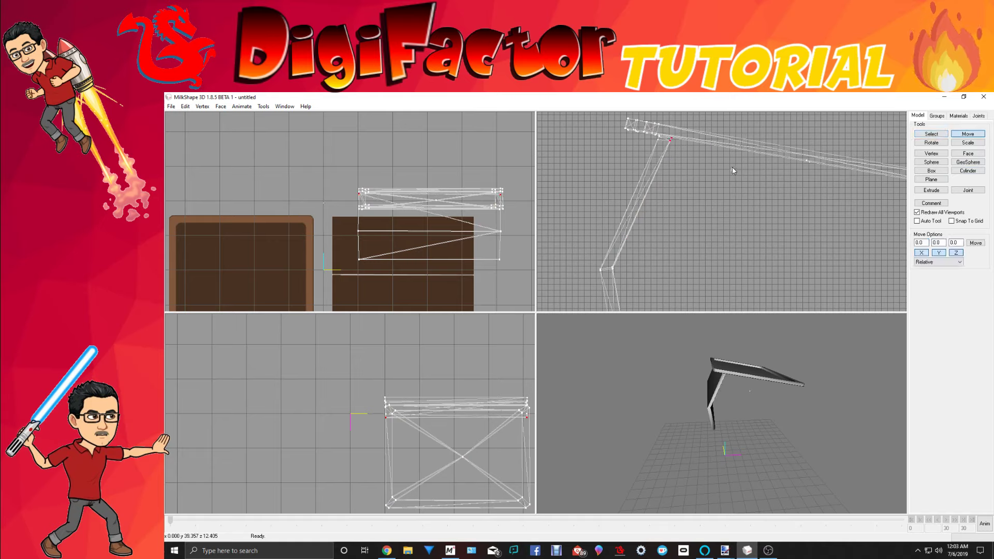
drag(727, 439, 708, 422)
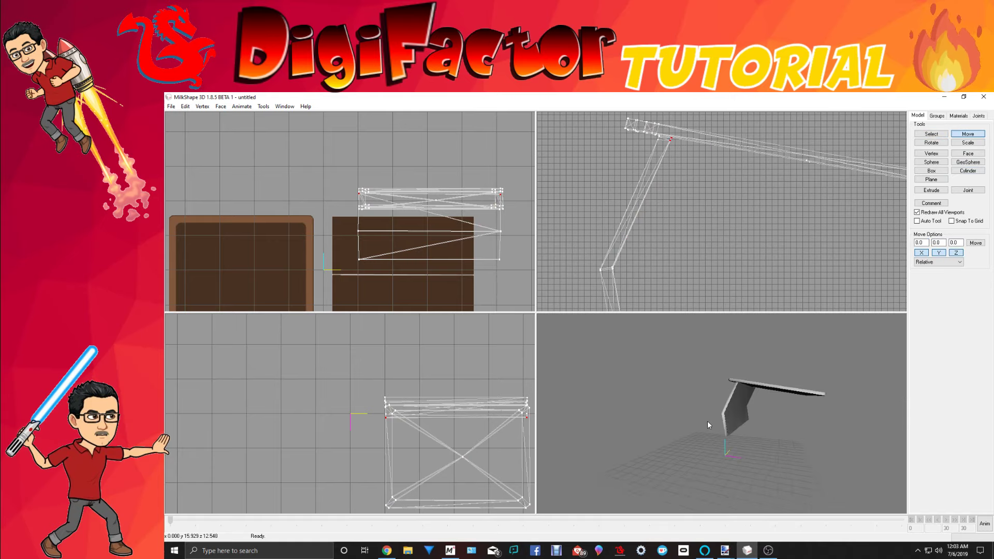
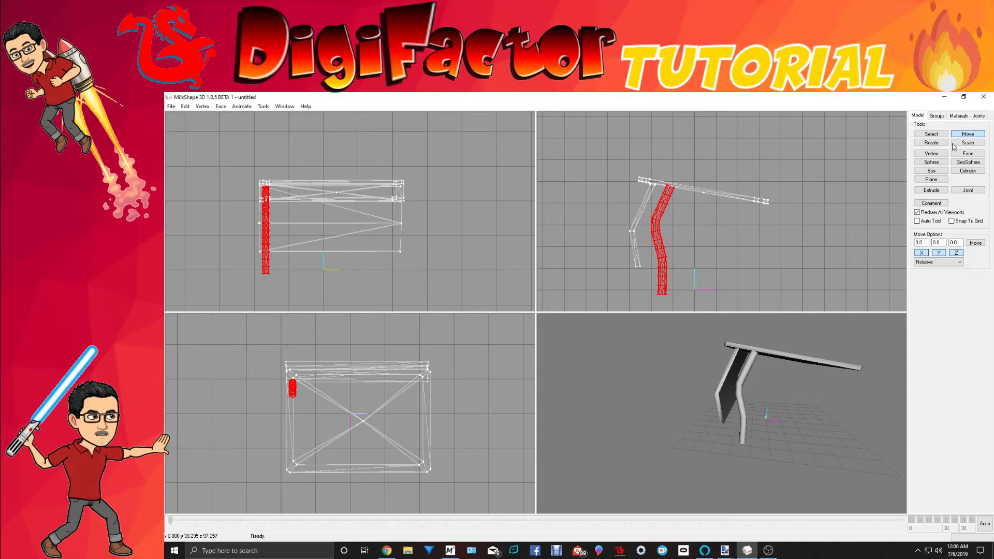
Move the bent cylinder leg back over the bent panel in the side view and lower it slightly.
drag(816, 250, 801, 250)
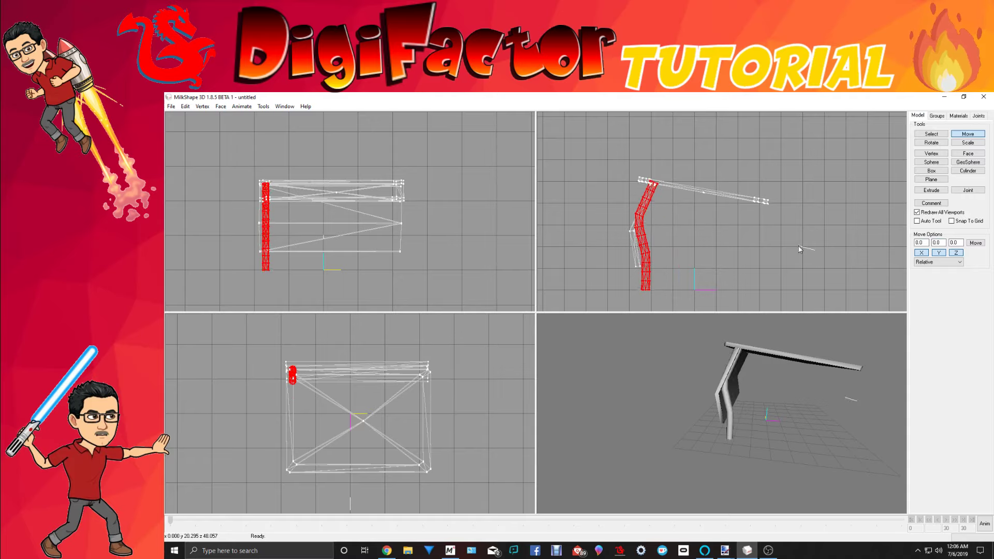
drag(799, 249, 805, 259)
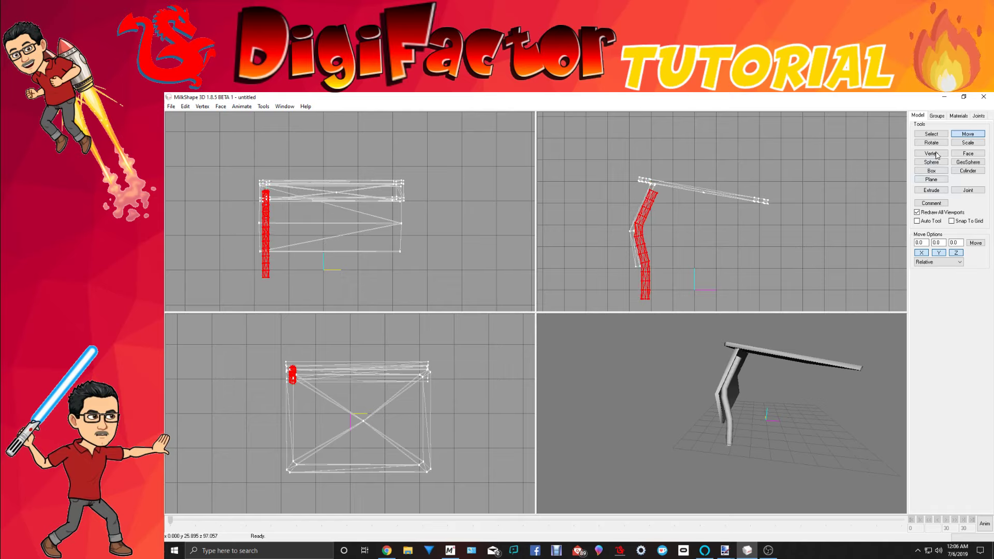
click(932, 133)
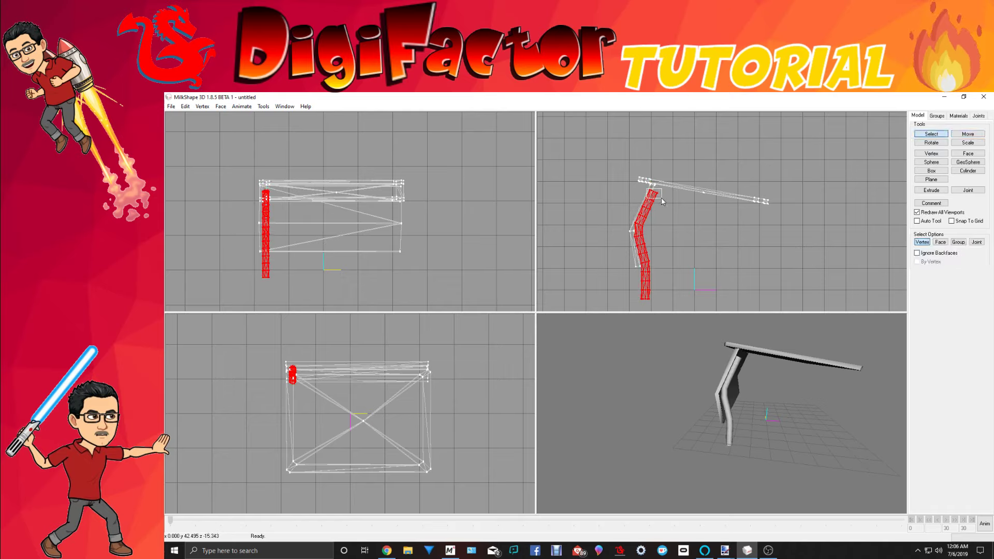
drag(666, 199, 667, 199)
click(927, 143)
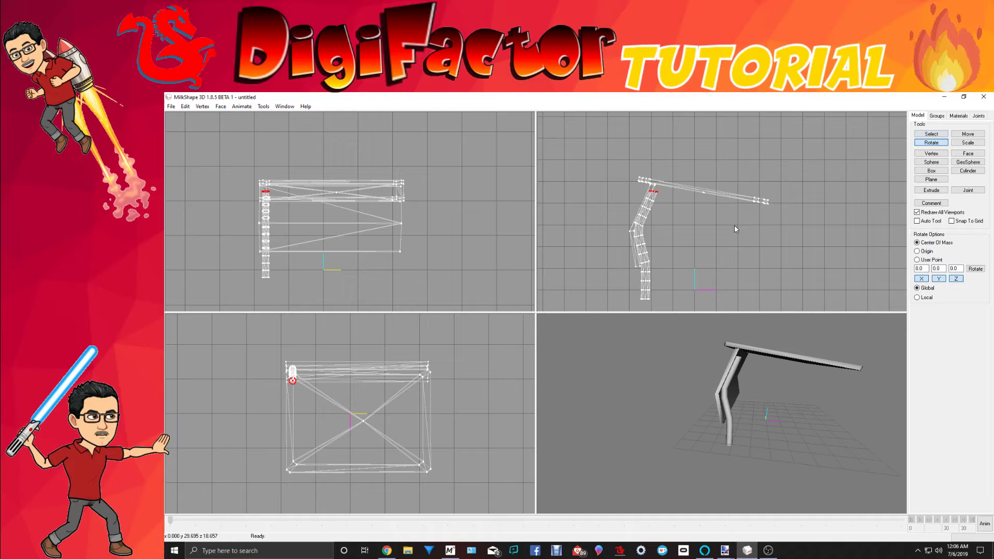
Reselect the whole Cylinder01 leg and raise it in the side view so its upper end meets the tilted panel.
click(938, 115)
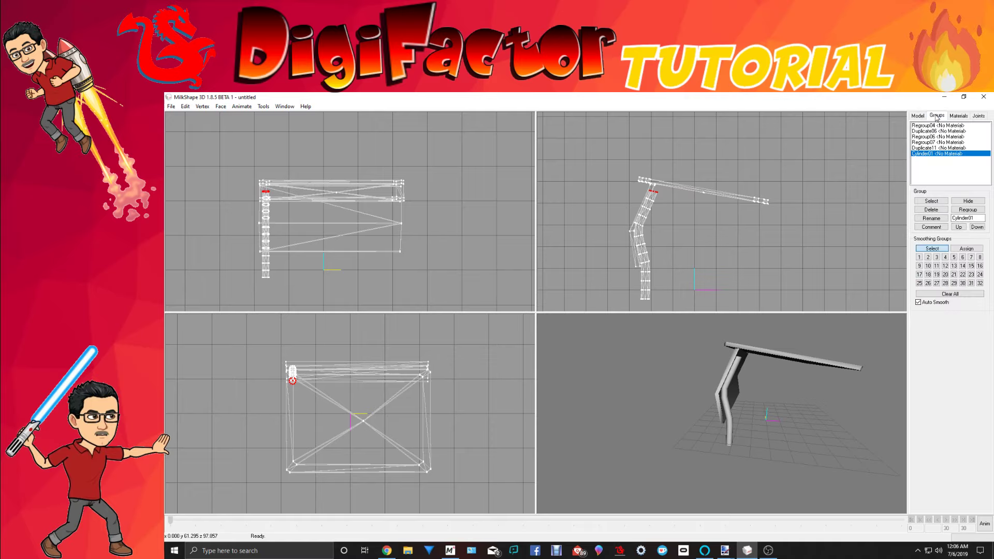
double_click(920, 153)
click(918, 116)
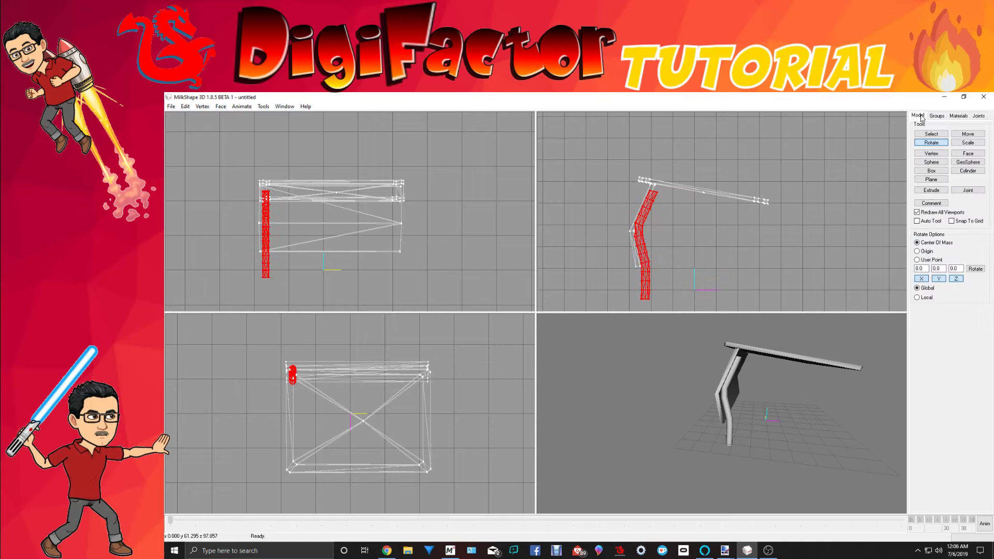
click(968, 133)
drag(704, 220, 702, 216)
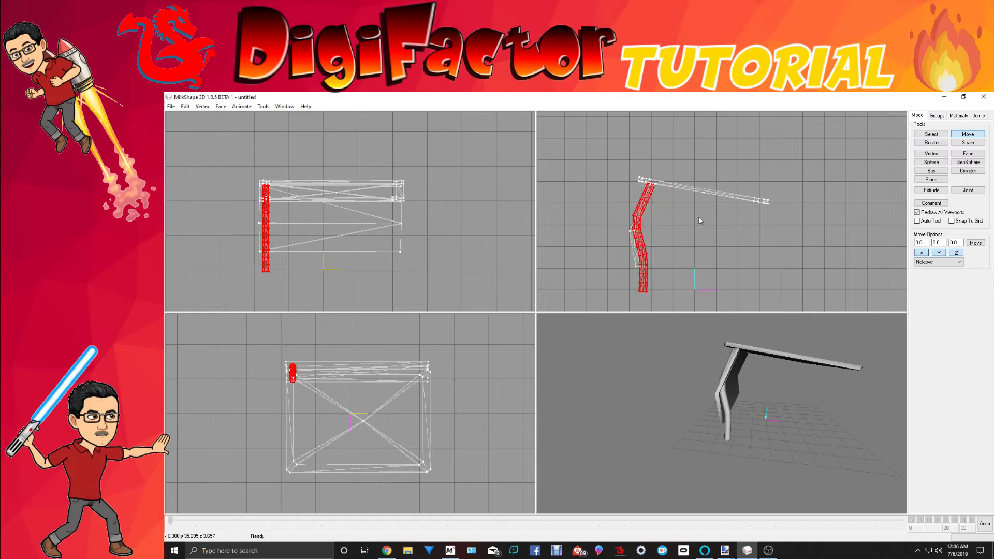
Place the leg just inside the bent panel's side edge and shift it in front of that panel, beneath the tilted panel.
drag(360, 238, 355, 236)
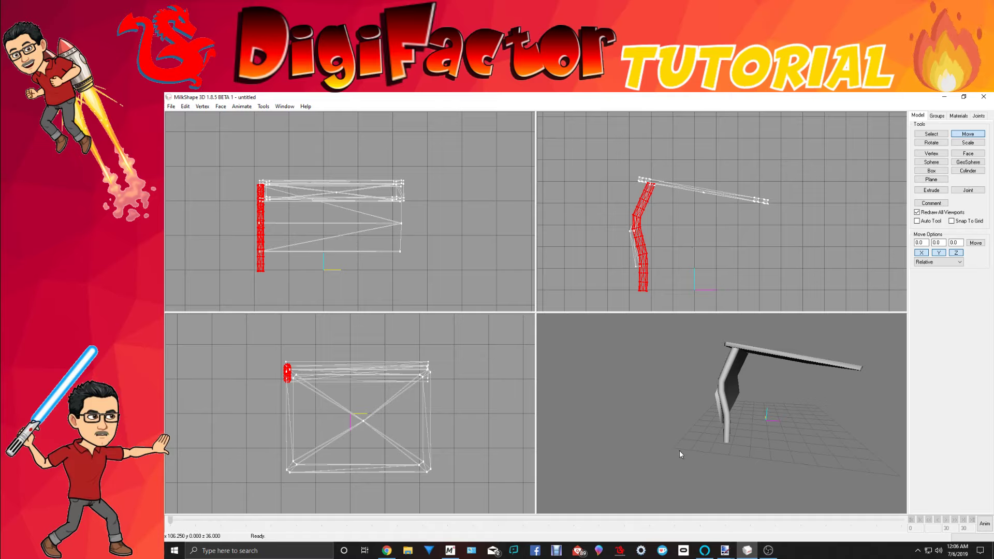
drag(679, 451, 757, 449)
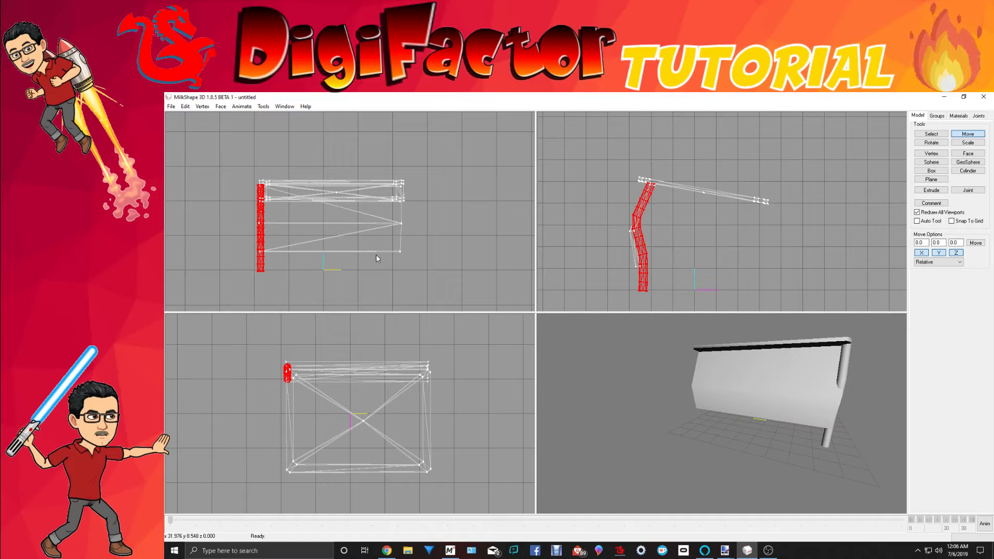
drag(359, 253, 367, 251)
mouse_move(684, 251)
mouse_down()
mouse_move(696, 258)
mouse_move(679, 264)
mouse_up()
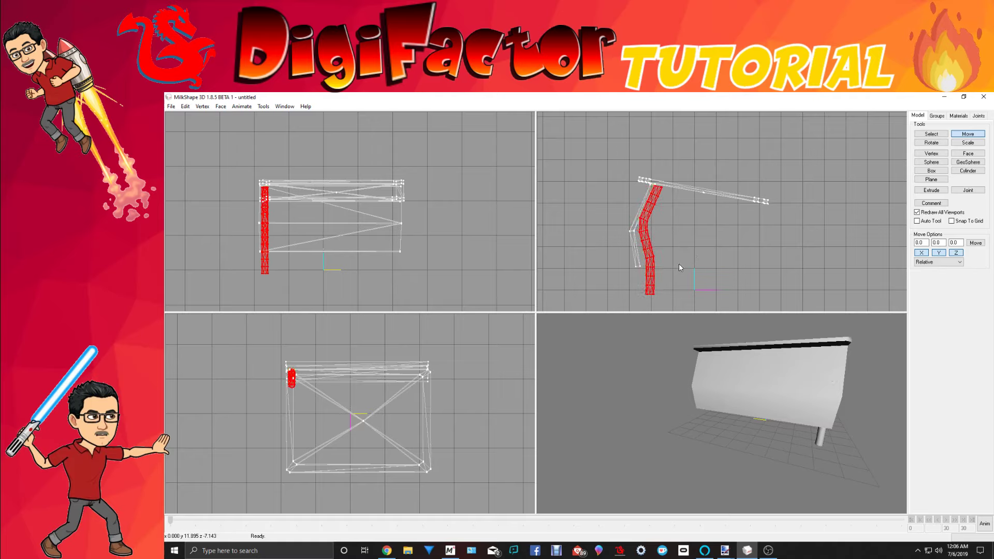
drag(754, 403, 700, 402)
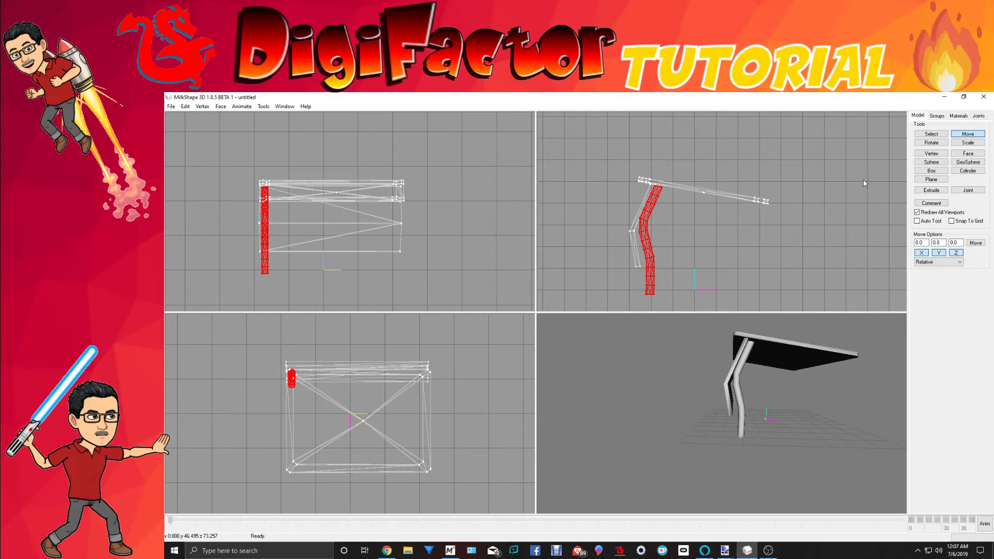
Select the bent panel's middle and lower vertices and move them closer to the leg in the side view.
click(932, 135)
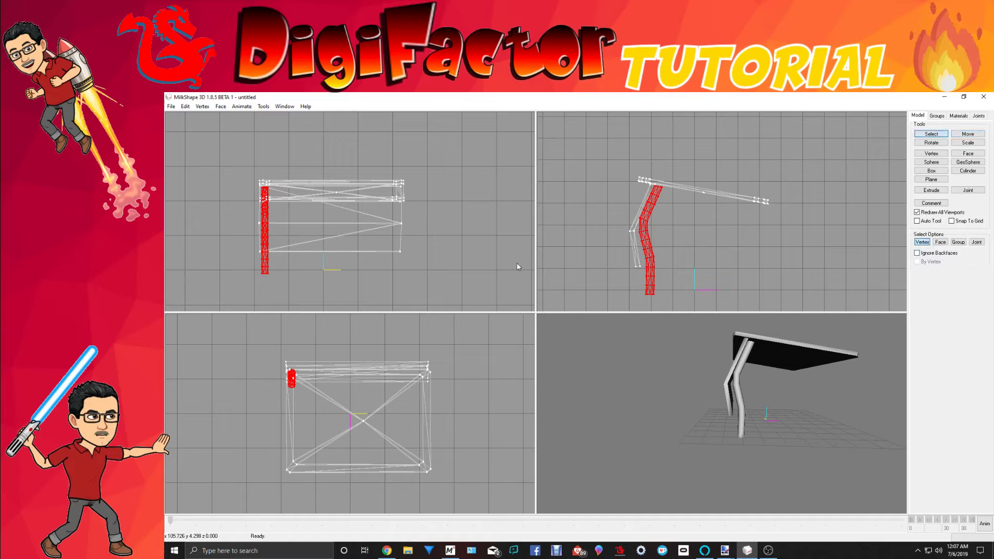
click(623, 225)
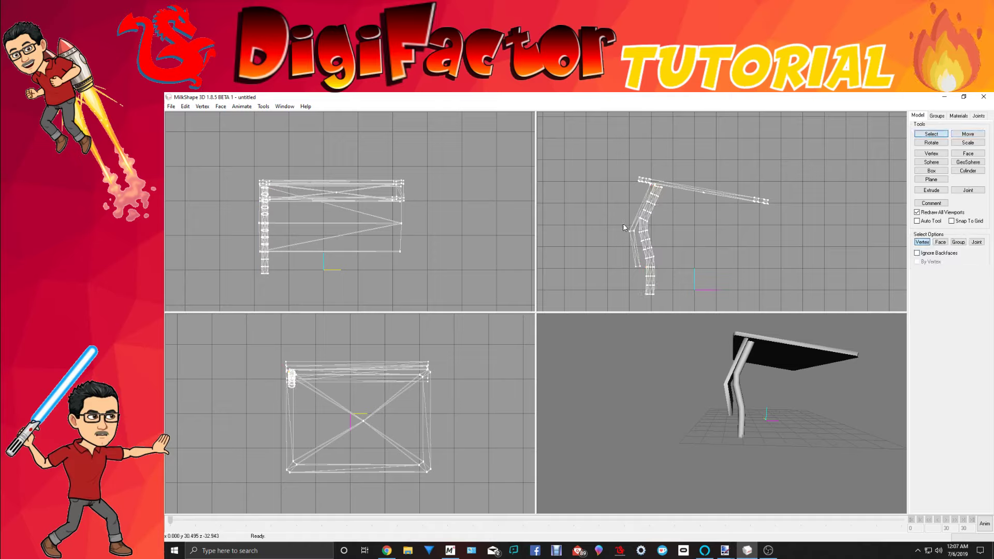
drag(633, 252, 640, 275)
shift+drag(632, 263, 648, 278)
click(968, 134)
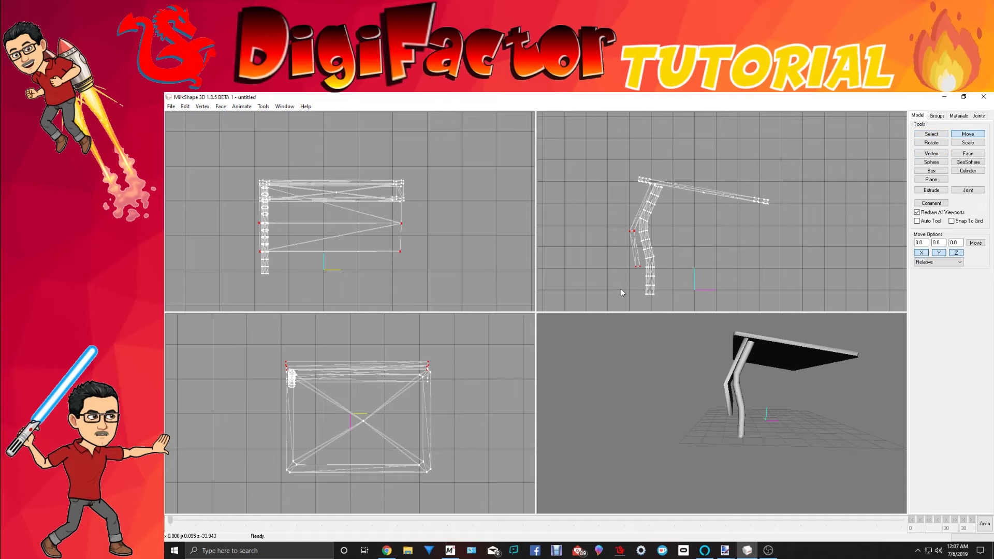
drag(635, 278, 638, 278)
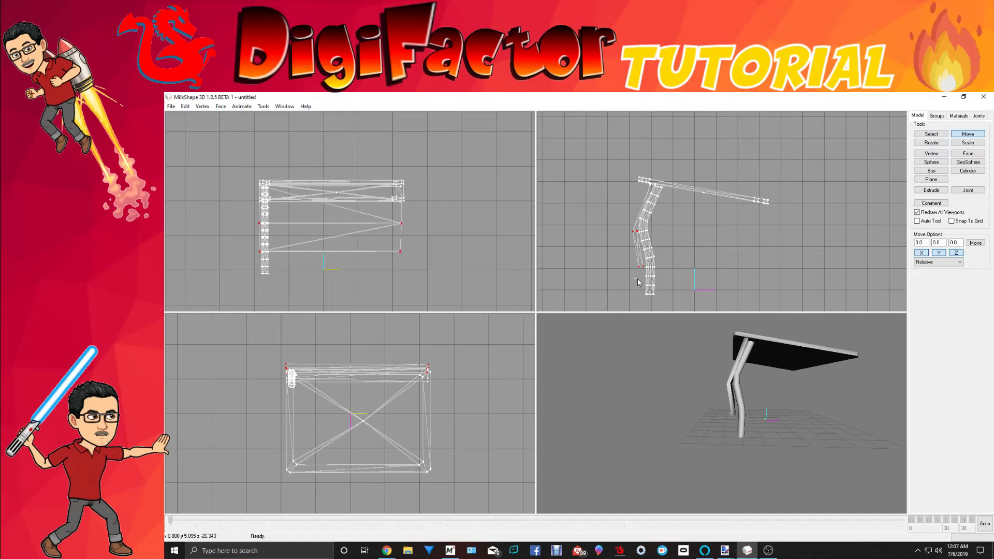
drag(638, 279, 638, 279)
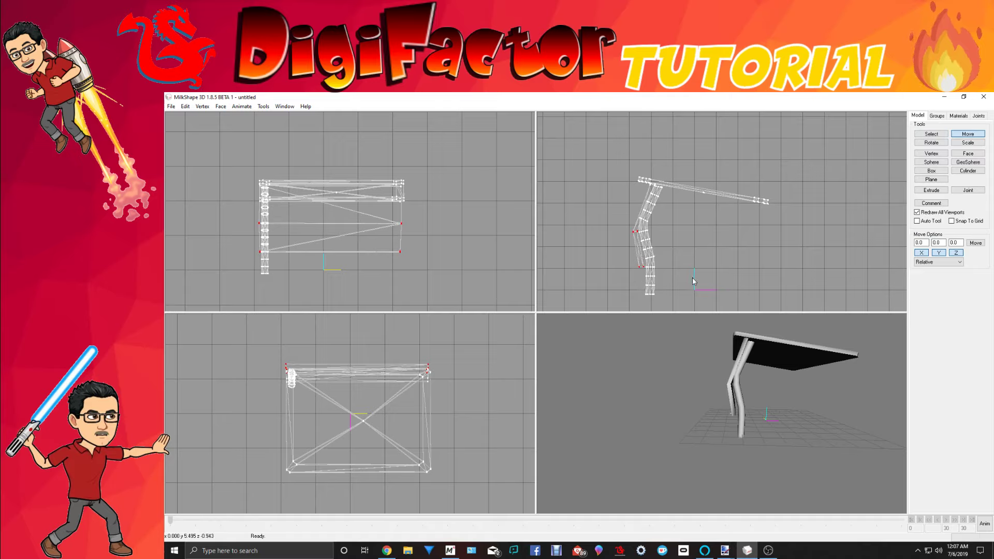
Raise the bent panel's selected middle and lower vertices slightly to match the leg's bend.
drag(693, 278, 692, 272)
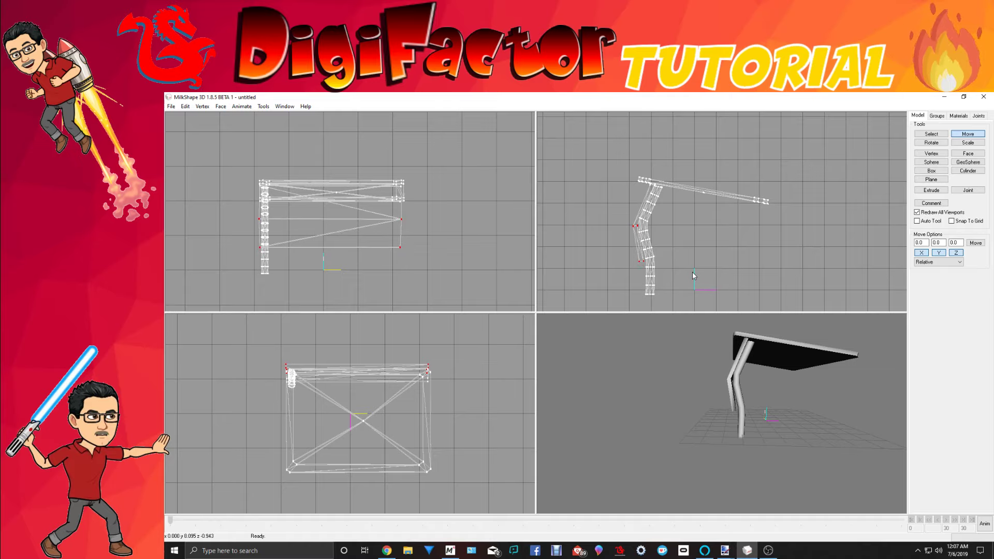
drag(692, 273, 693, 272)
mouse_move(763, 426)
mouse_down()
mouse_move(711, 431)
mouse_move(668, 415)
mouse_move(753, 434)
mouse_up()
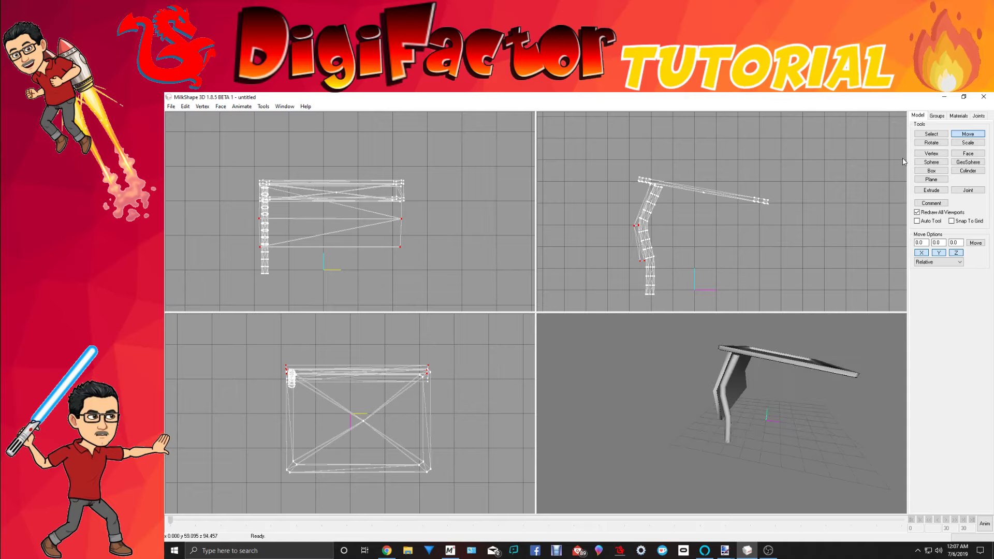
Reselect the Cylinder01 leg and raise it slightly so its upper end touches the underside of the tilted panel.
click(931, 135)
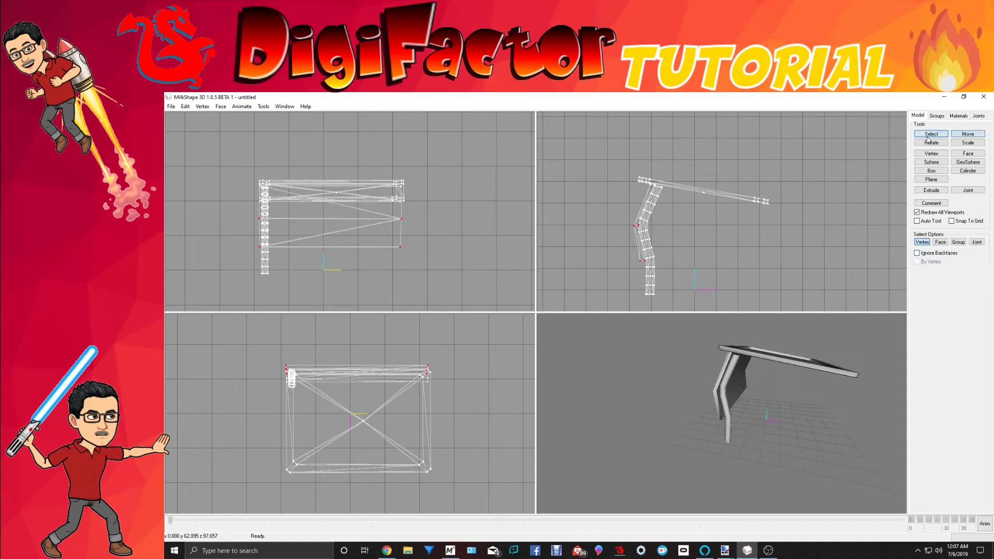
click(937, 116)
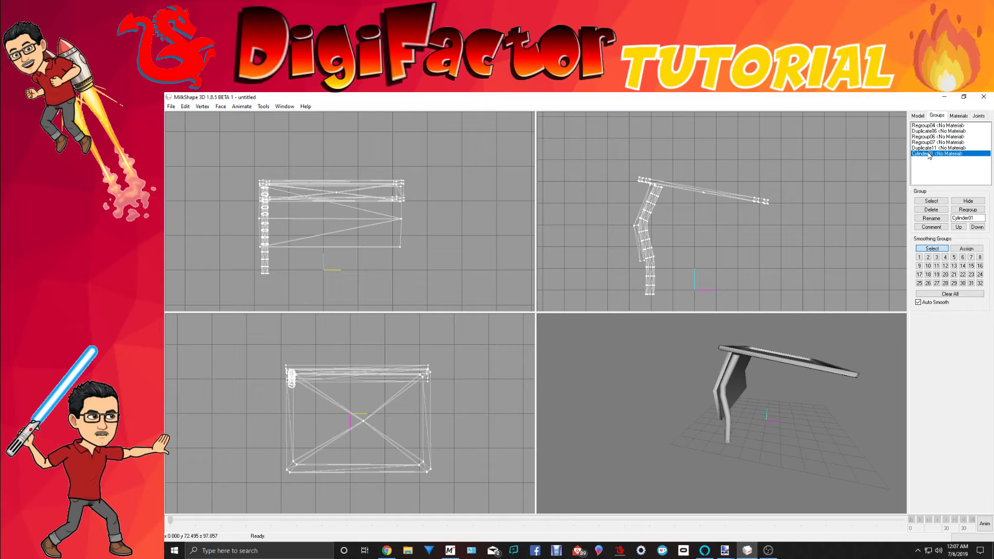
double_click(929, 154)
click(918, 116)
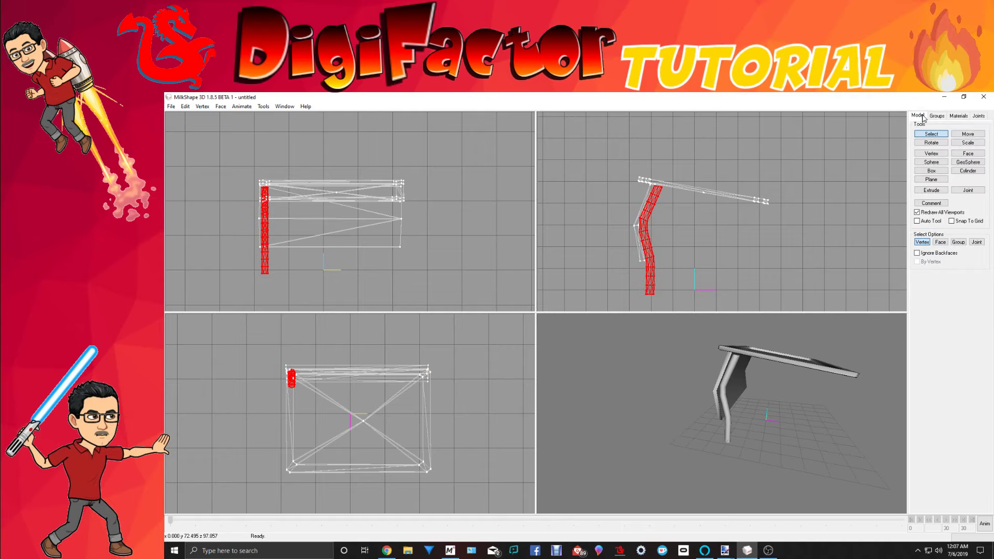
click(966, 134)
scroll(756, 204, up, 2)
drag(632, 216, 632, 213)
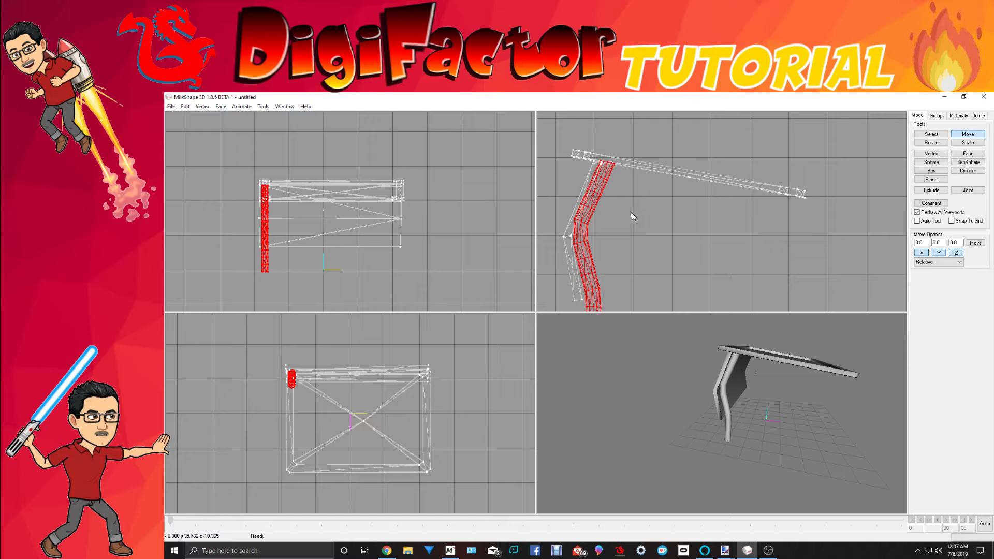
drag(853, 388, 718, 445)
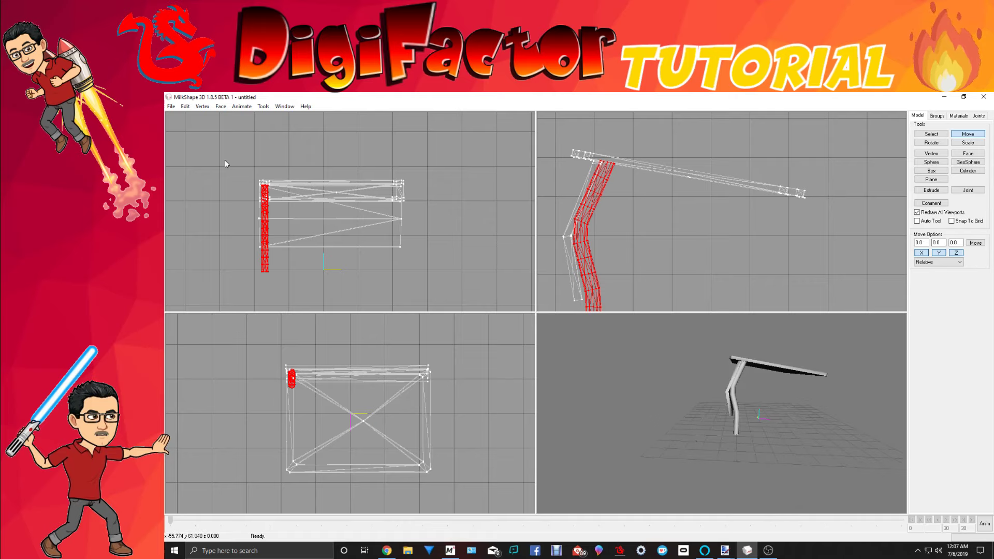
Duplicate the selected bent leg.
click(186, 107)
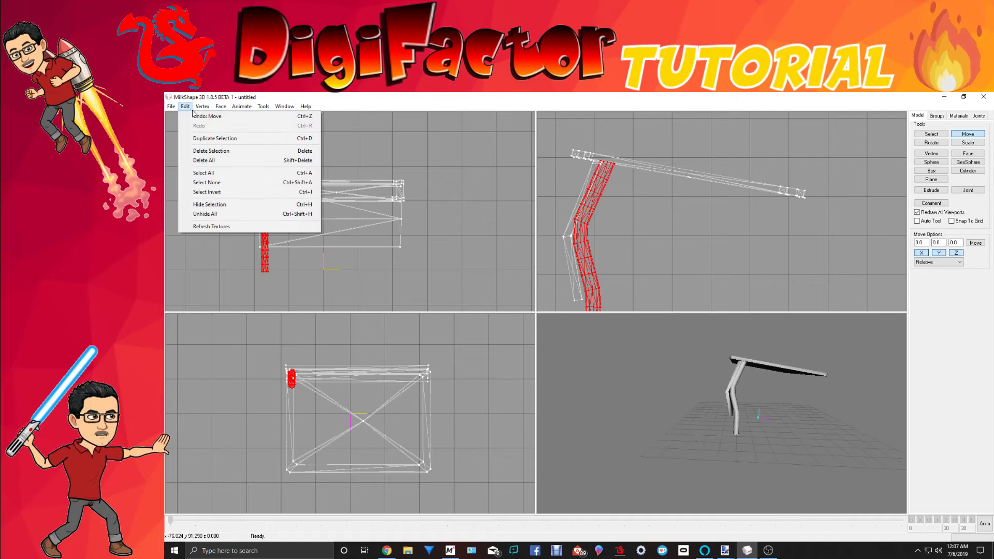
click(203, 139)
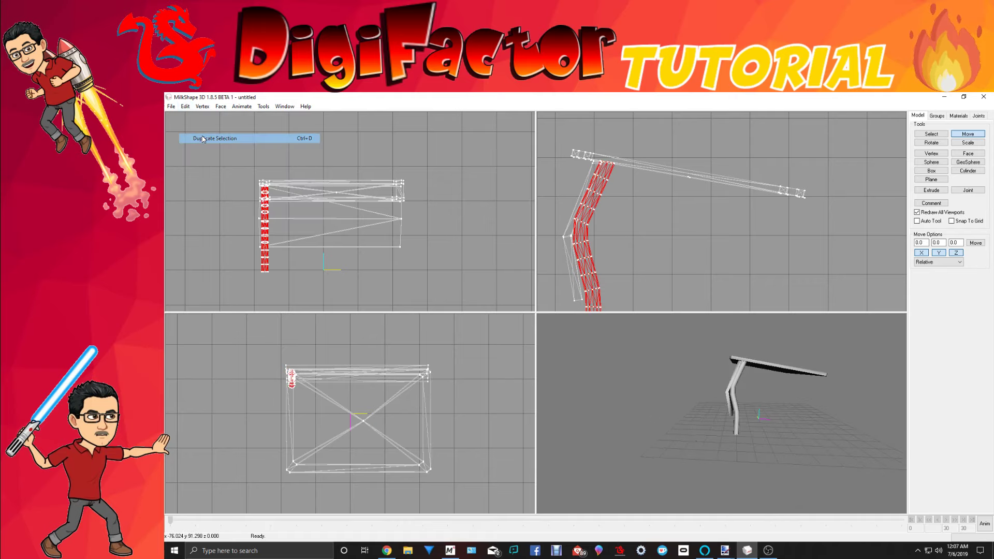
Try mirroring the duplicated leg front to back and undo that mirroring.
click(203, 106)
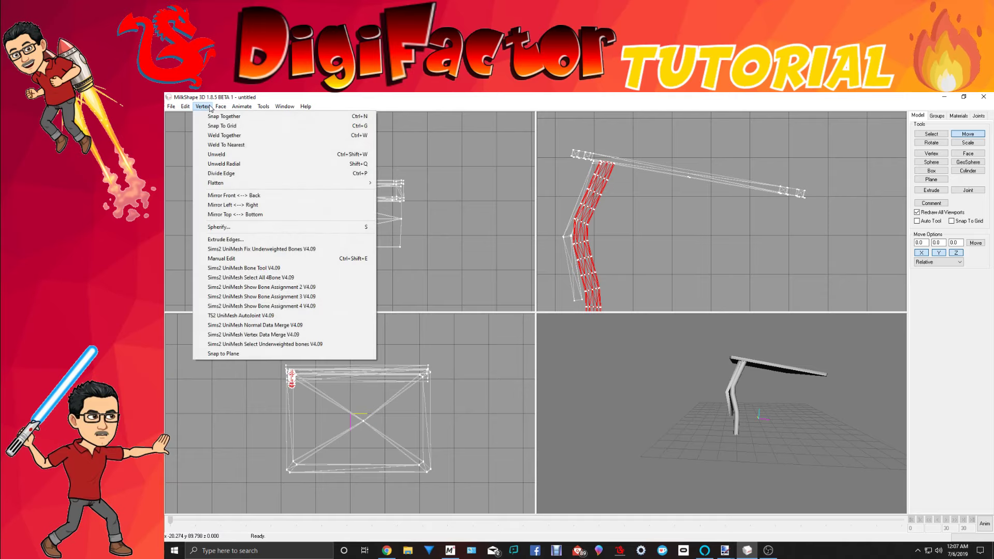
click(243, 196)
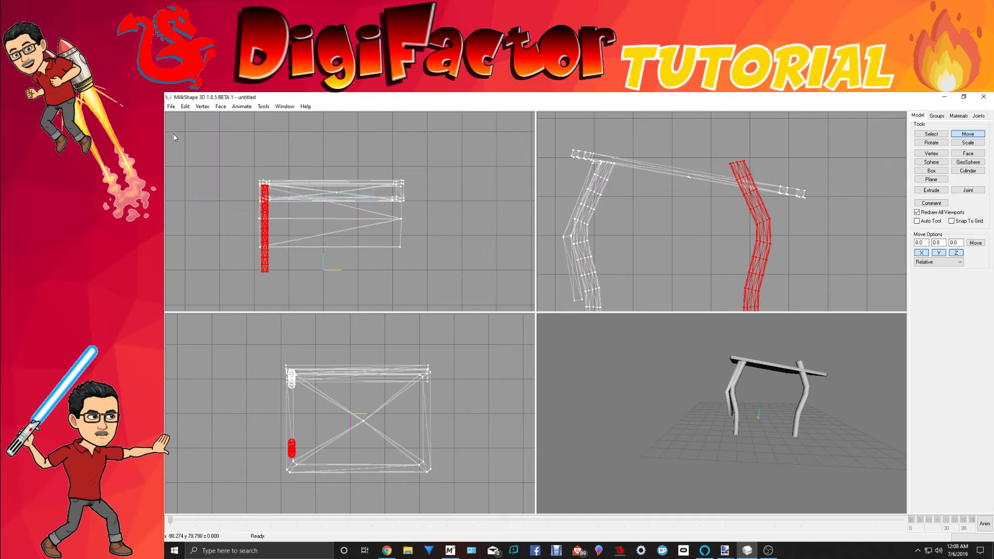
click(186, 106)
click(205, 115)
Mirror the duplicated leg left to right so it stands on the opposite side of the desk.
click(202, 107)
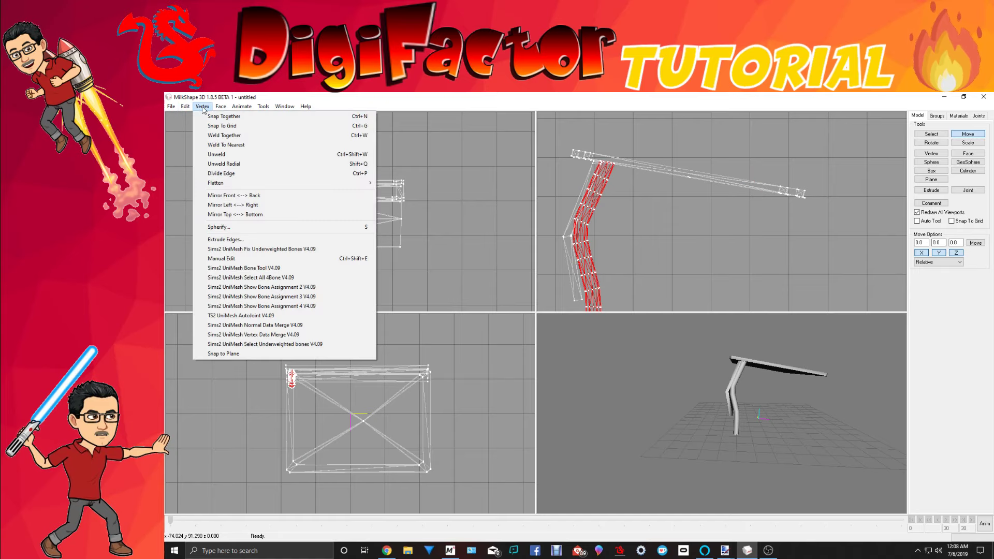
click(243, 206)
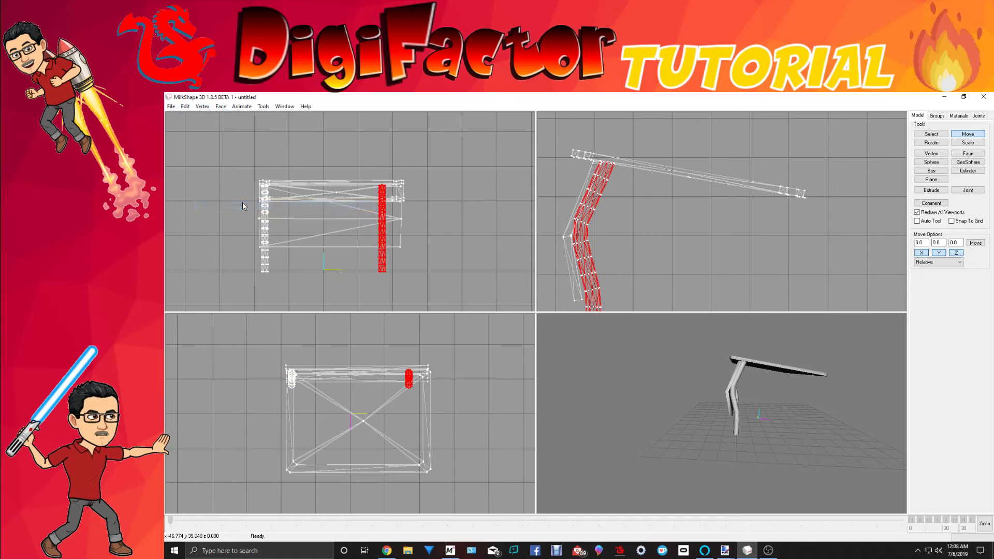
scroll(448, 222, up, 3)
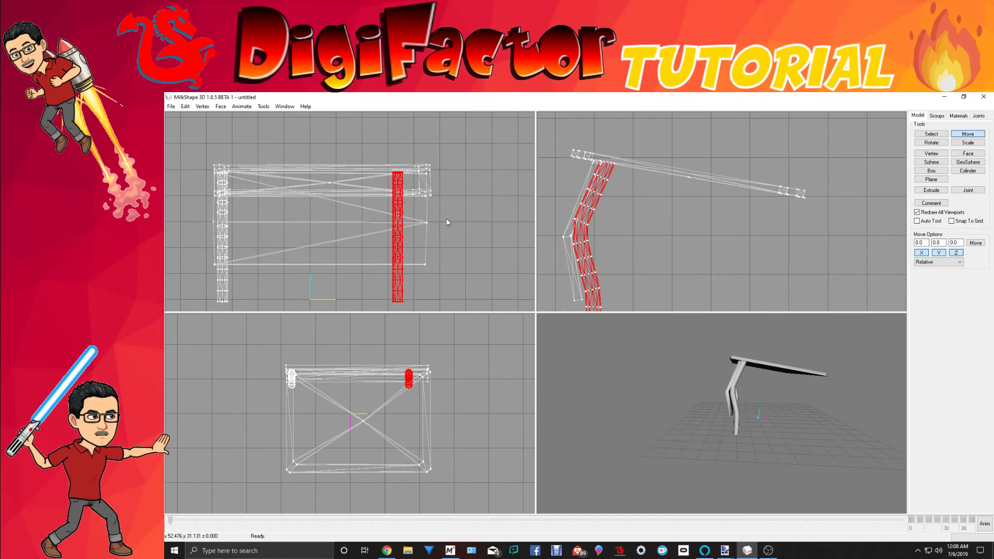
Move the mirrored leg outward so it lines up beneath the side edge of the tilted top.
drag(434, 197, 453, 200)
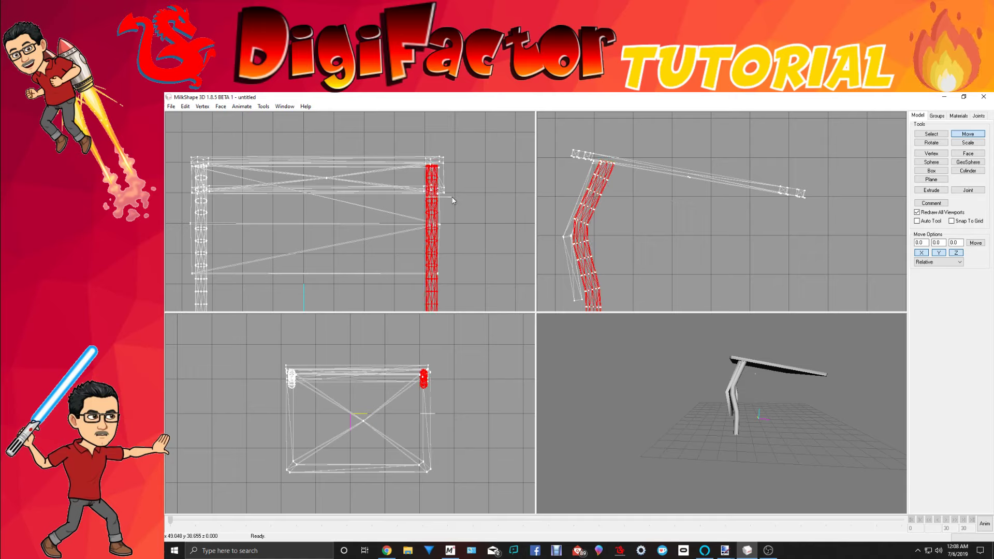
drag(831, 390, 633, 365)
scroll(649, 239, down, 2)
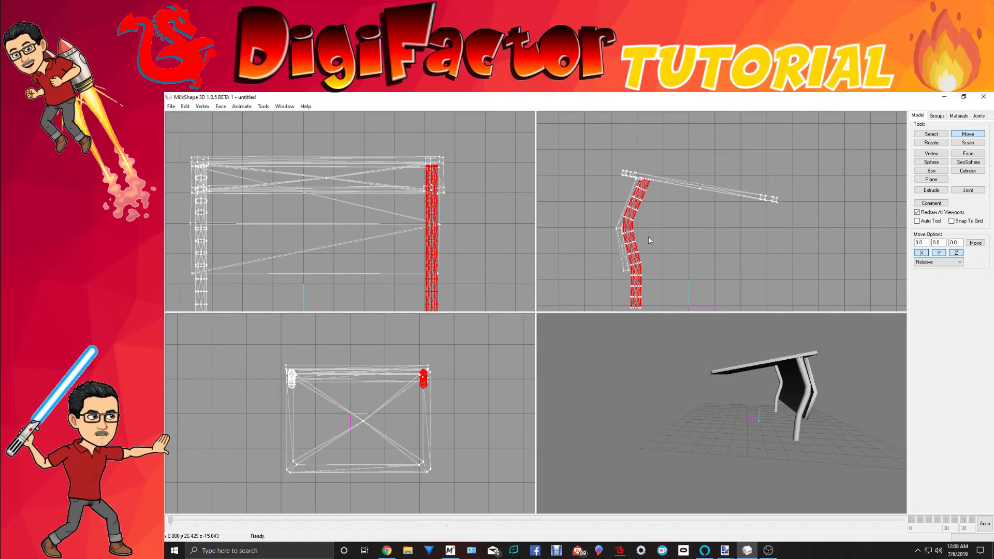
scroll(649, 239, down, 2)
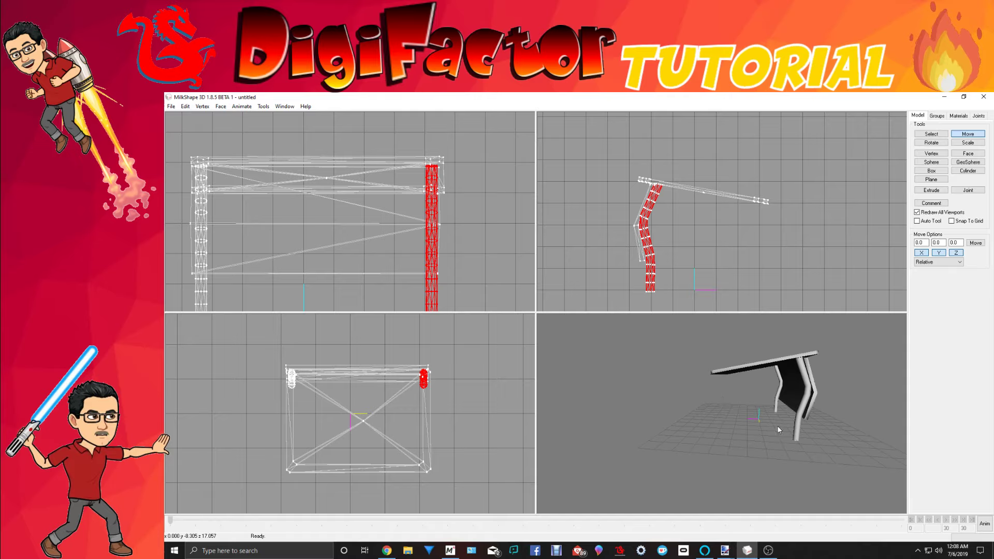
mouse_move(777, 429)
mouse_down()
mouse_move(843, 438)
mouse_move(738, 434)
mouse_move(824, 436)
mouse_move(756, 432)
mouse_move(797, 439)
mouse_move(801, 421)
mouse_move(771, 421)
mouse_move(812, 412)
mouse_move(777, 410)
mouse_move(787, 415)
mouse_up()
scroll(667, 192, up, 2)
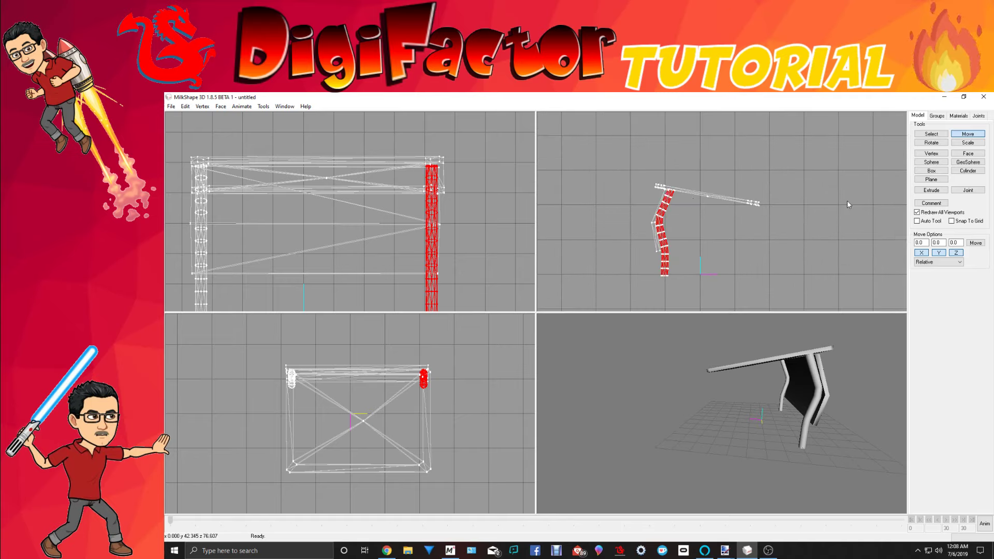
Clear the selection and draw a long vertical cylinder with 12 stacks and 12 slices in the side view, starting at the tilted top.
click(931, 134)
key(ctrl+shift+a)
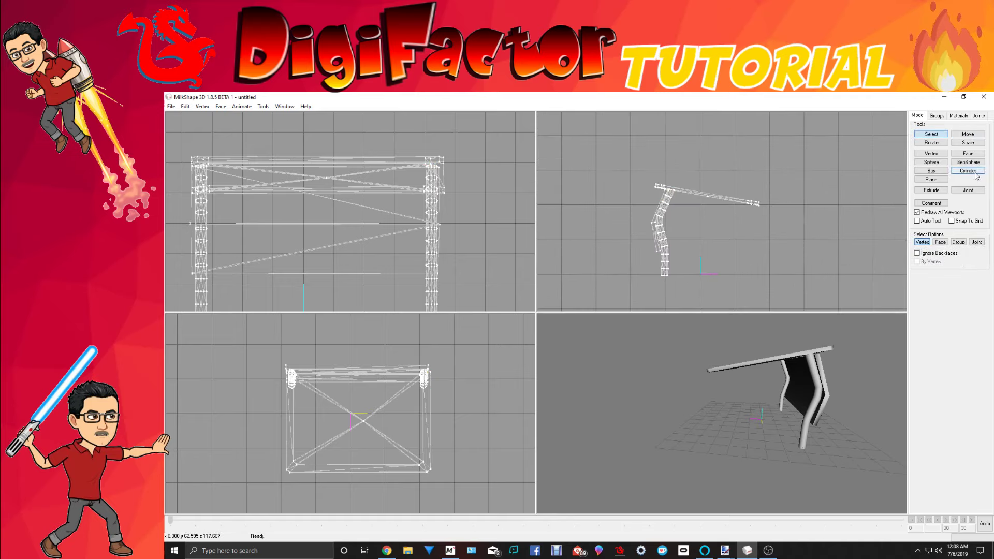
click(968, 171)
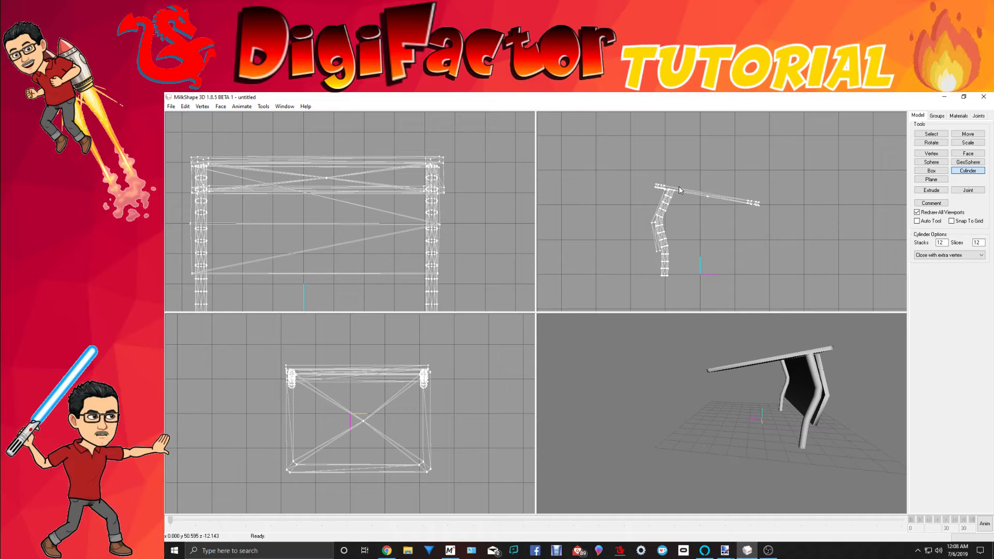
drag(679, 185, 688, 311)
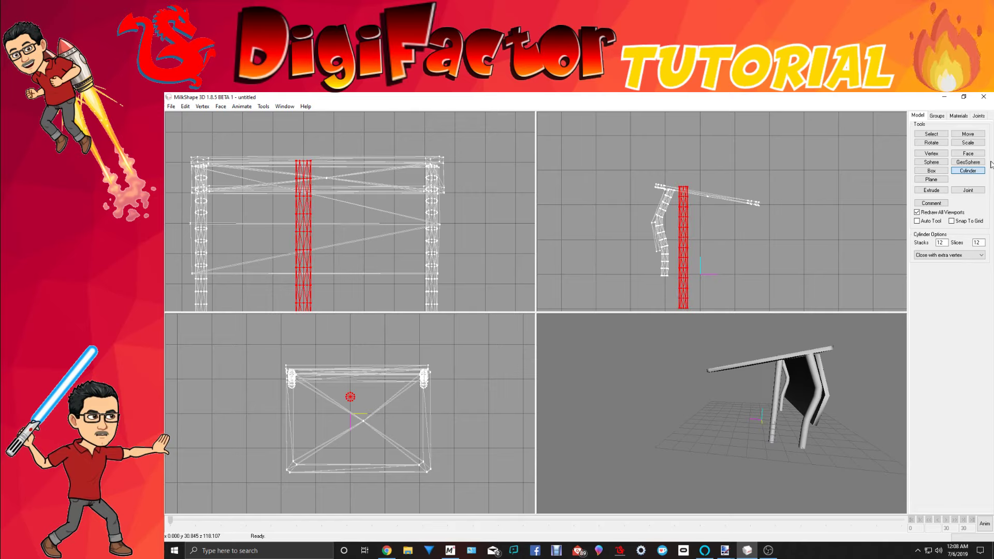
Rotate the new cylinder to match the slope of the desk top and move it directly beneath, starting at the bent legs' upper end.
click(932, 143)
drag(749, 279, 784, 272)
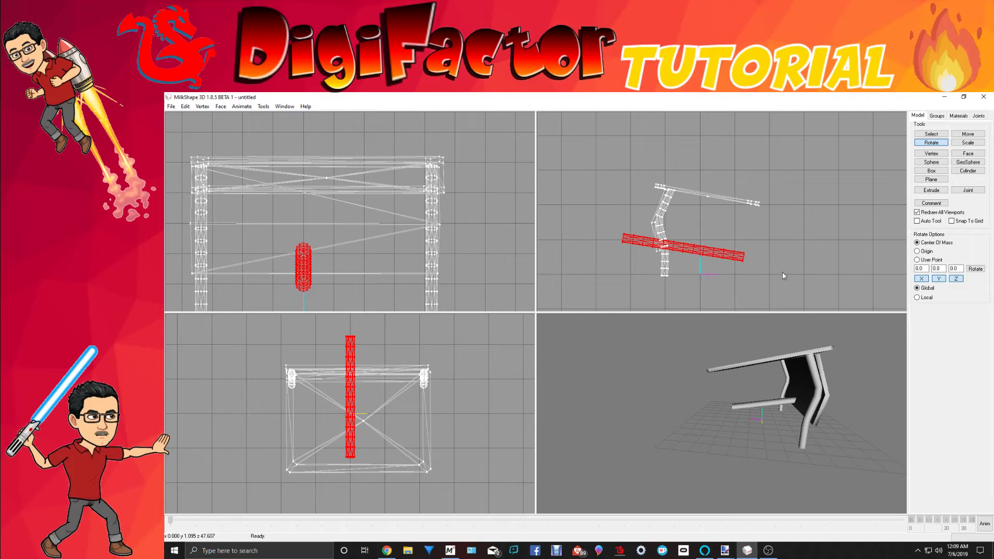
click(968, 134)
drag(735, 238, 845, 208)
click(932, 142)
click(968, 133)
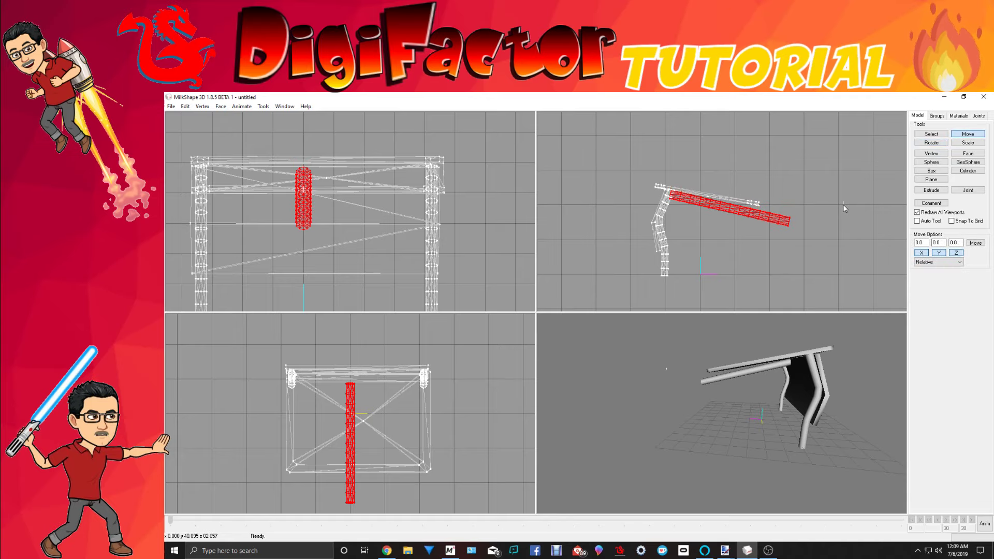
scroll(798, 279, up, 4)
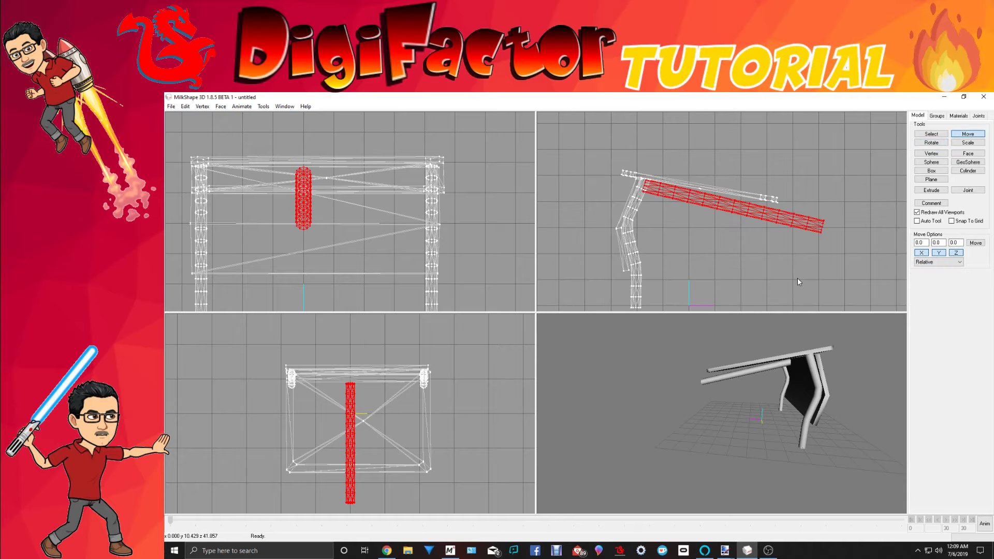
Rotate the lower half of the sloped cylinder's vertices to vertical and move them down to form a front leg.
click(931, 134)
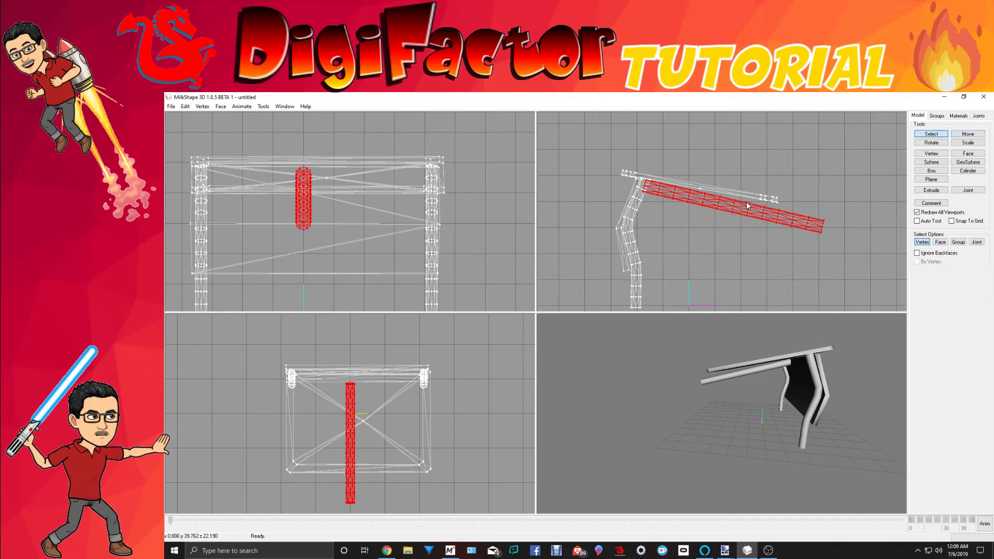
drag(797, 238, 849, 244)
click(930, 142)
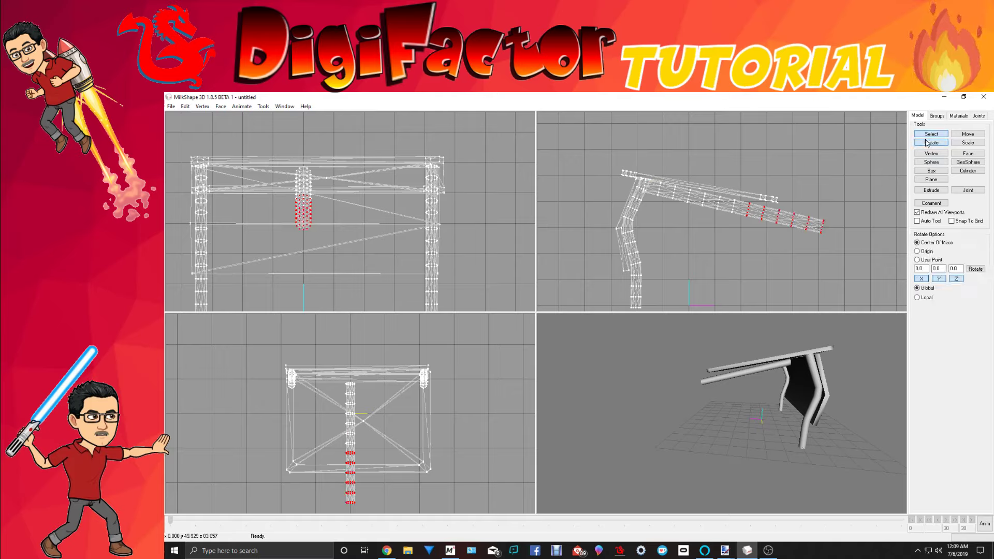
drag(859, 201, 828, 241)
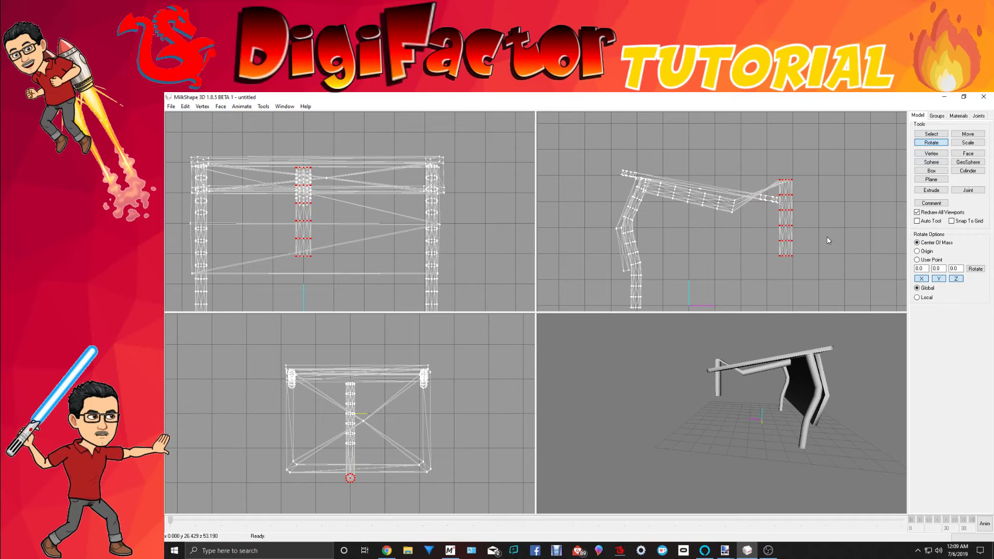
click(969, 134)
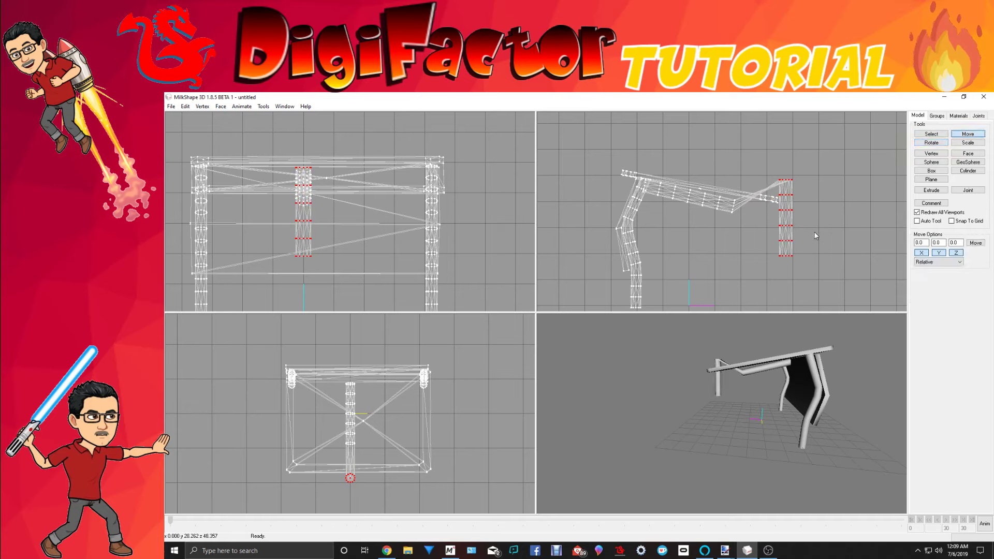
drag(815, 232, 800, 281)
ctrl+drag(802, 282, 804, 236)
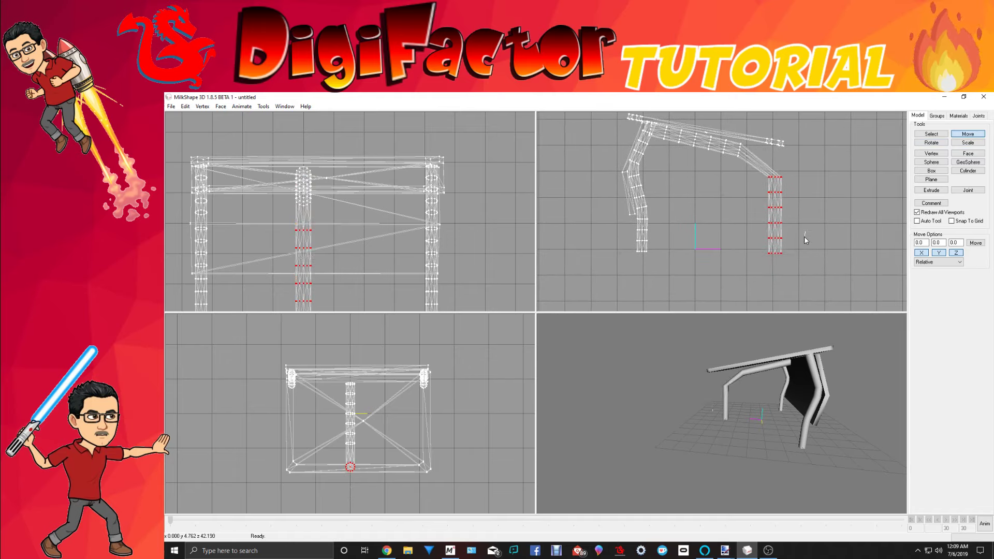
Move the last vertex ring of the sloped section out to the front bend and nudge the neighbouring ring along the underside.
click(947, 134)
drag(739, 143, 784, 154)
click(968, 133)
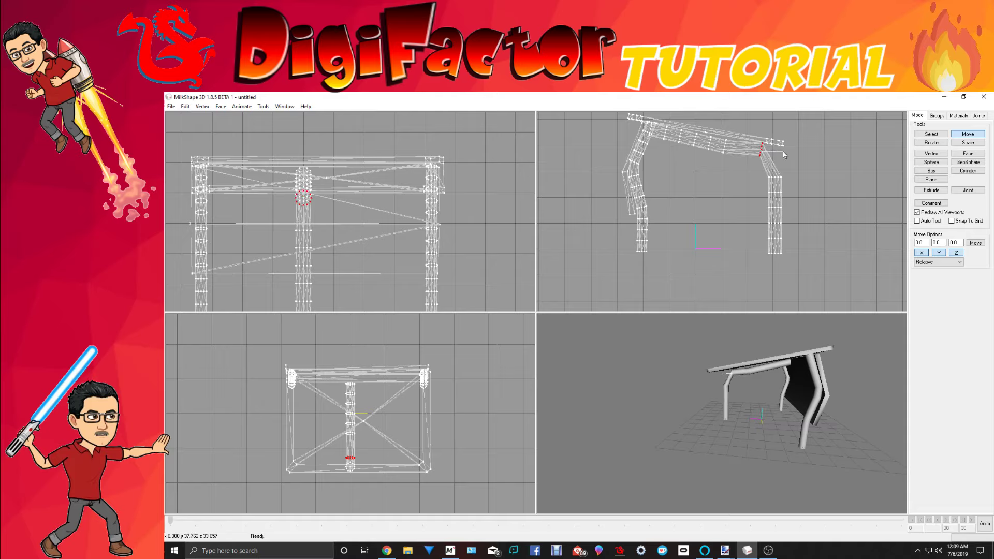
click(931, 134)
drag(724, 134, 718, 172)
click(968, 134)
click(932, 133)
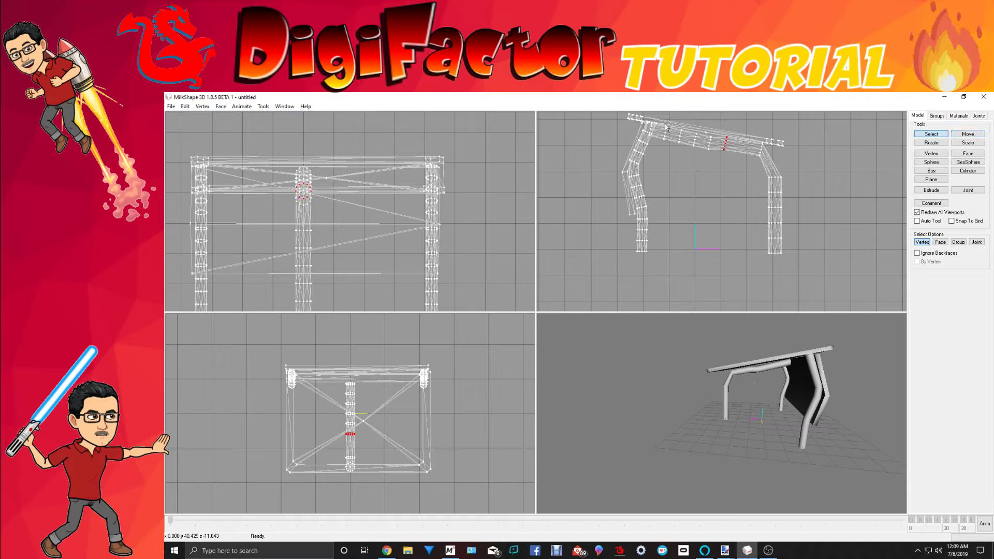
Select the four middle vertex rings of the sloped section and nudge them into line beneath the desk top.
drag(663, 126, 722, 171)
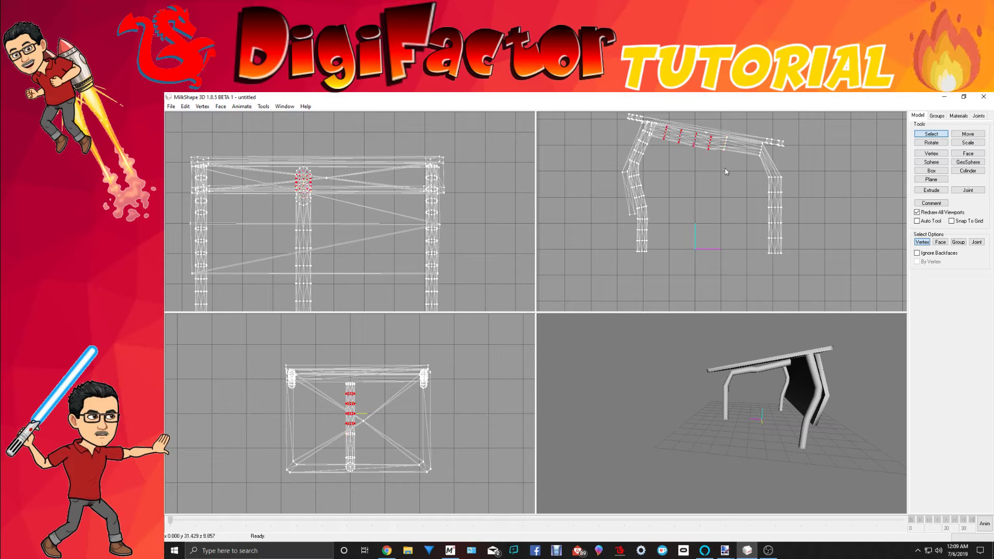
click(967, 134)
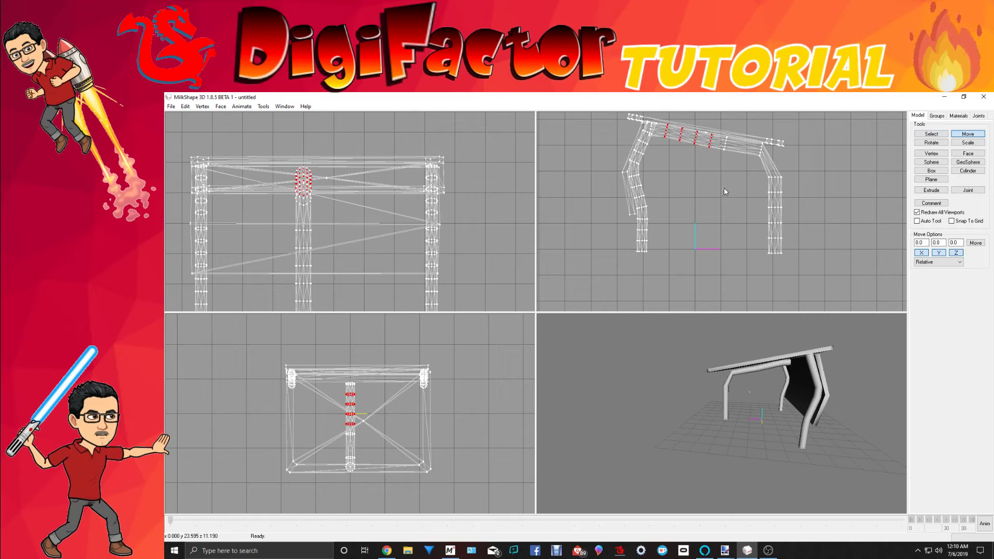
drag(729, 408, 847, 399)
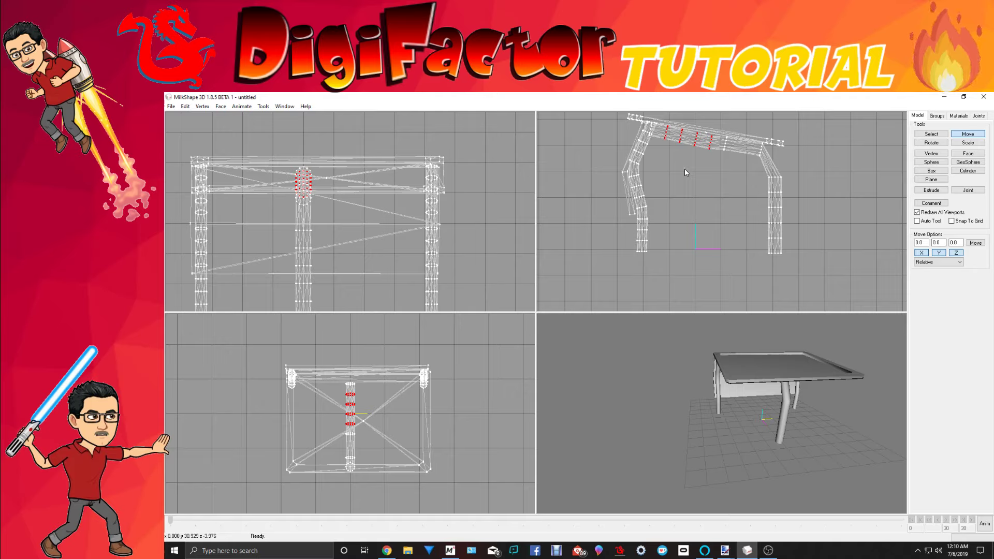
drag(743, 407, 649, 395)
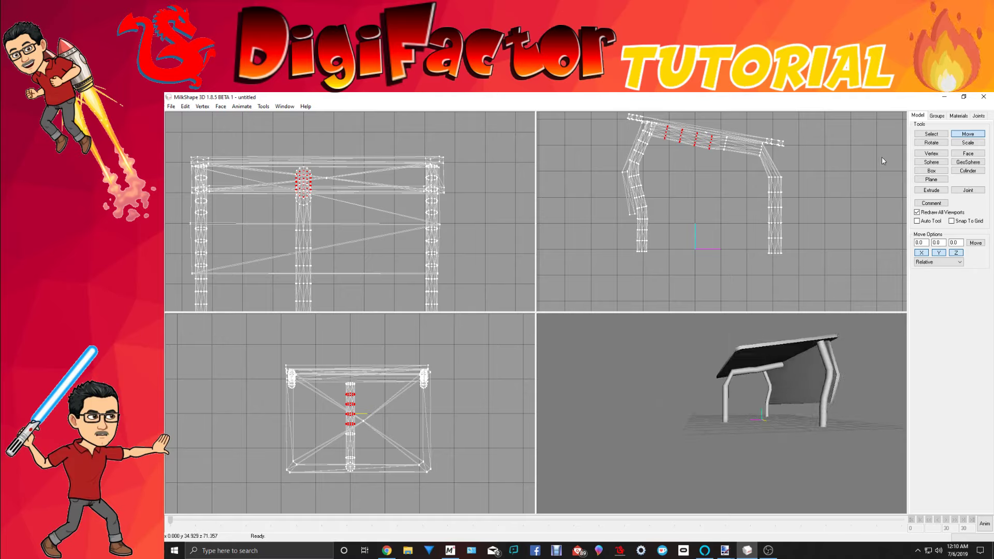
Raise the front leg's uppermost vertex ring toward the bend and rotate it to follow the curve.
click(931, 134)
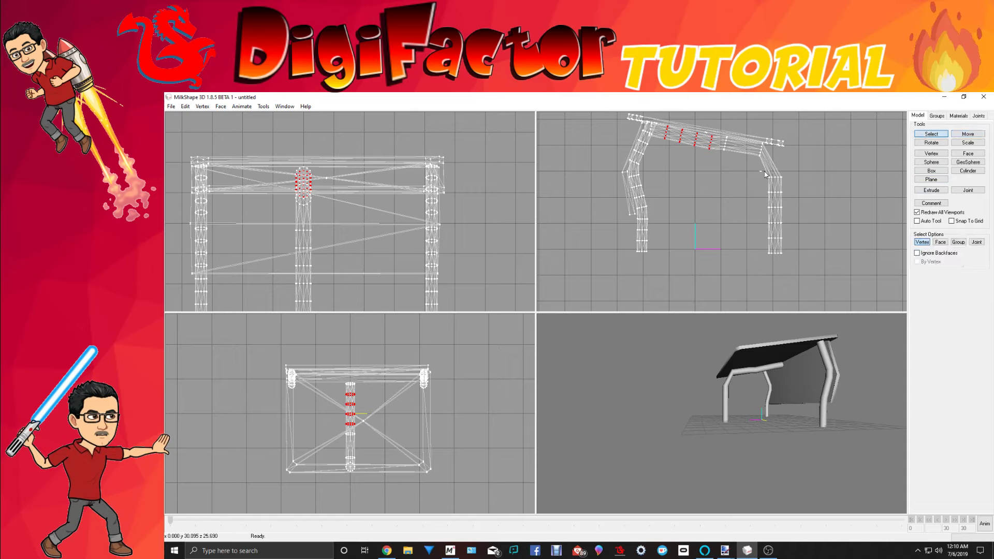
drag(763, 172, 792, 187)
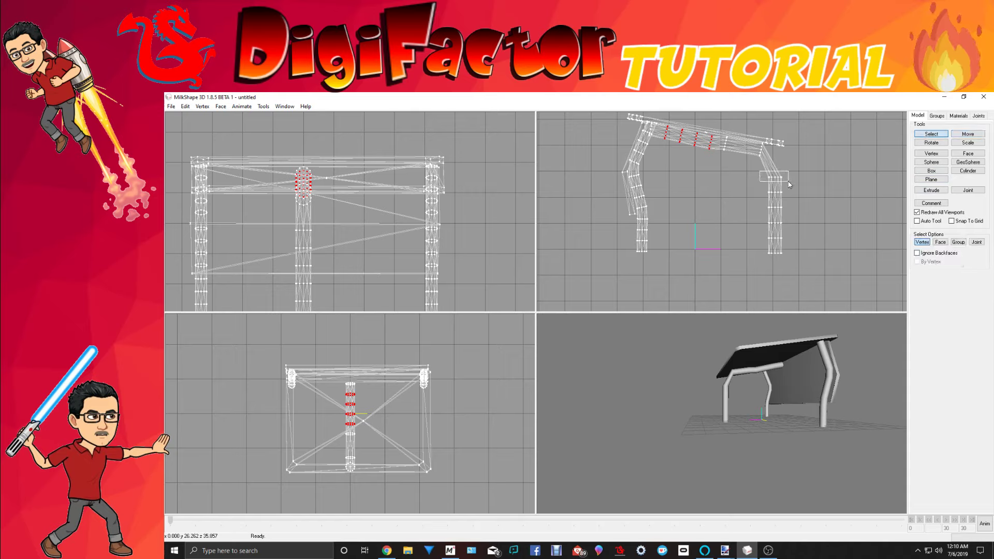
click(968, 133)
drag(860, 187, 855, 171)
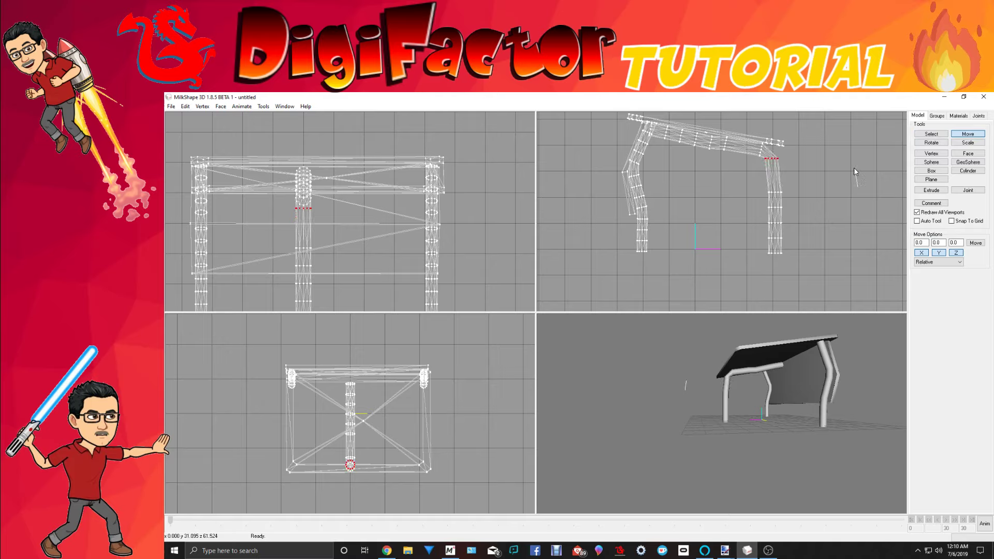
click(932, 142)
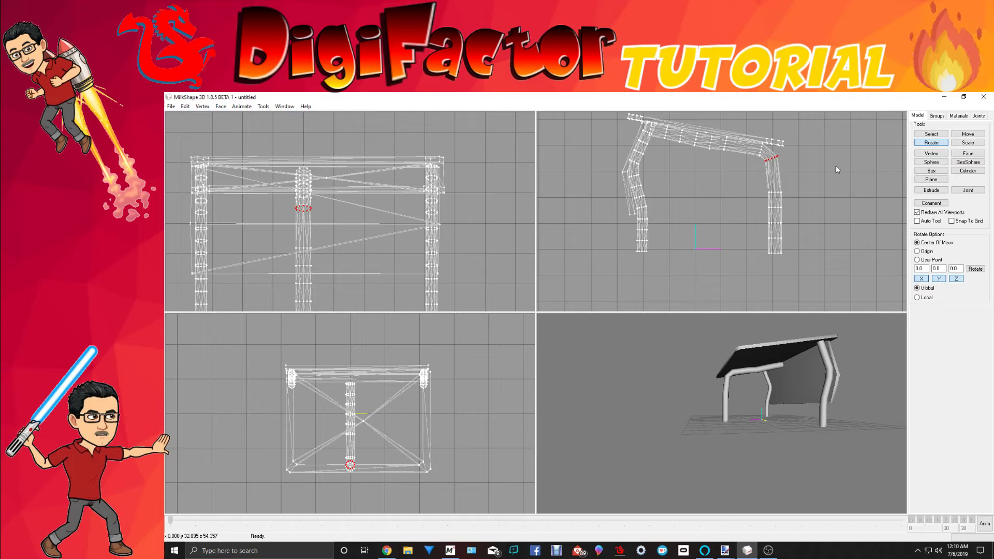
Raise the second vertex ring of the front leg below the bend and tilt it slightly.
click(932, 134)
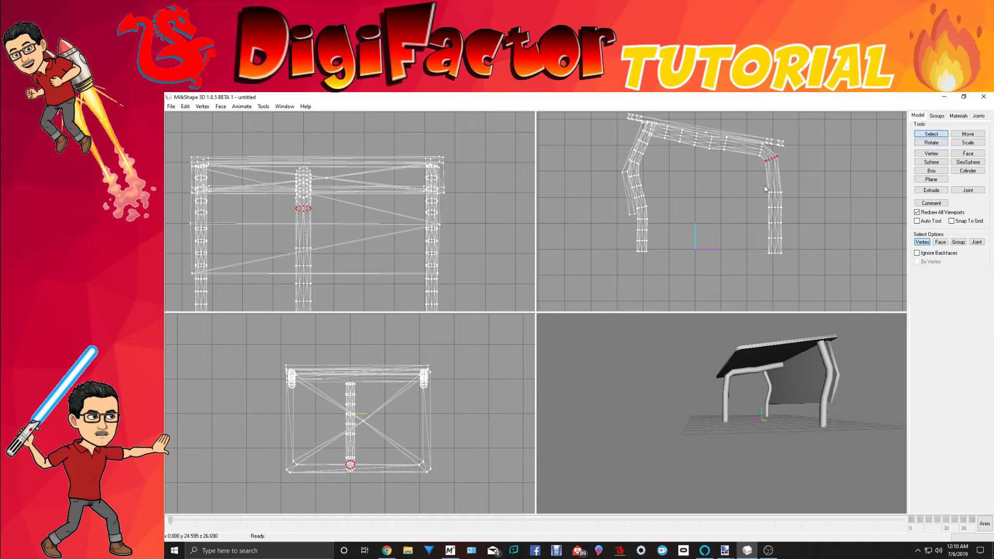
drag(788, 193, 788, 194)
click(968, 134)
drag(847, 200, 847, 179)
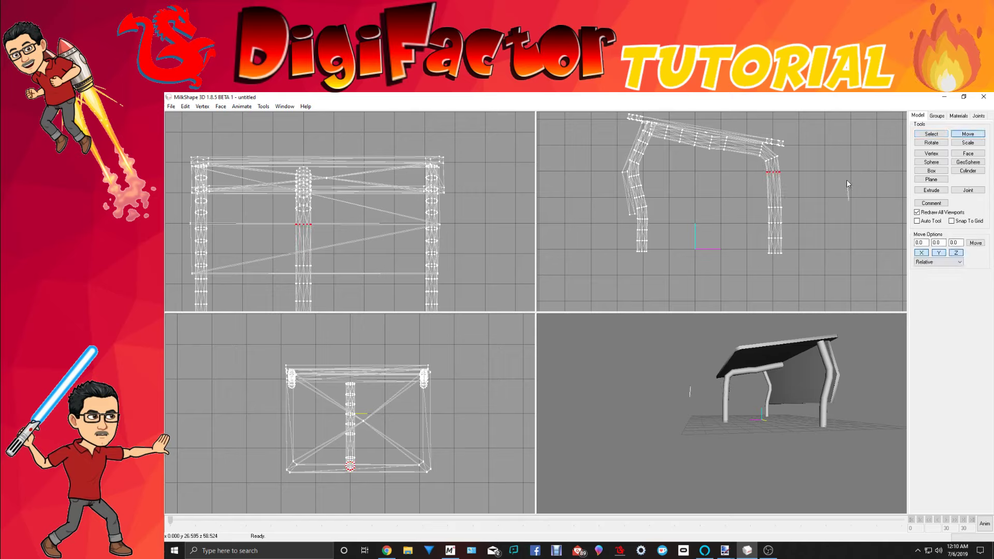
click(931, 143)
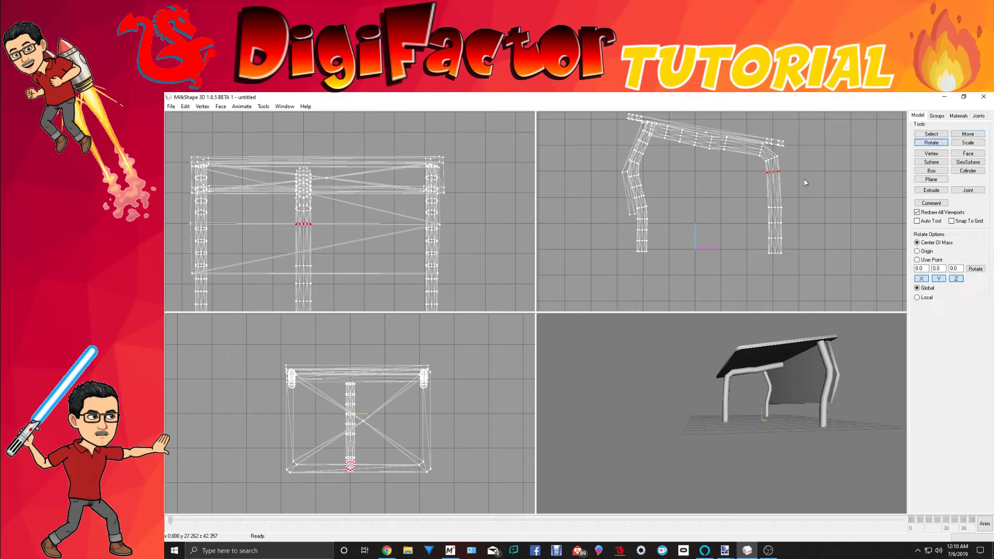
drag(804, 183, 800, 184)
Shift the lower vertex rings of the front leg slightly inward to line up with the rings above.
click(930, 134)
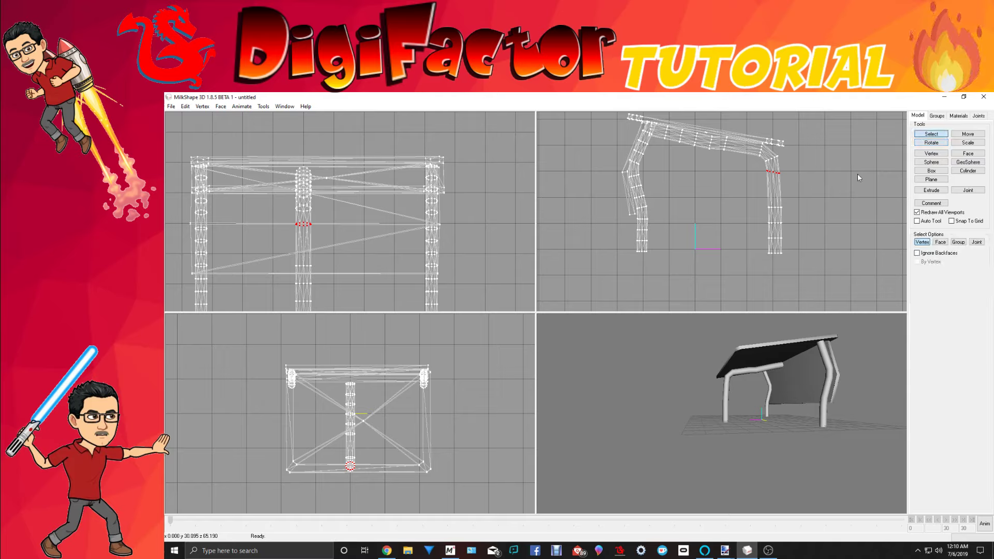
drag(751, 201, 817, 243)
click(973, 136)
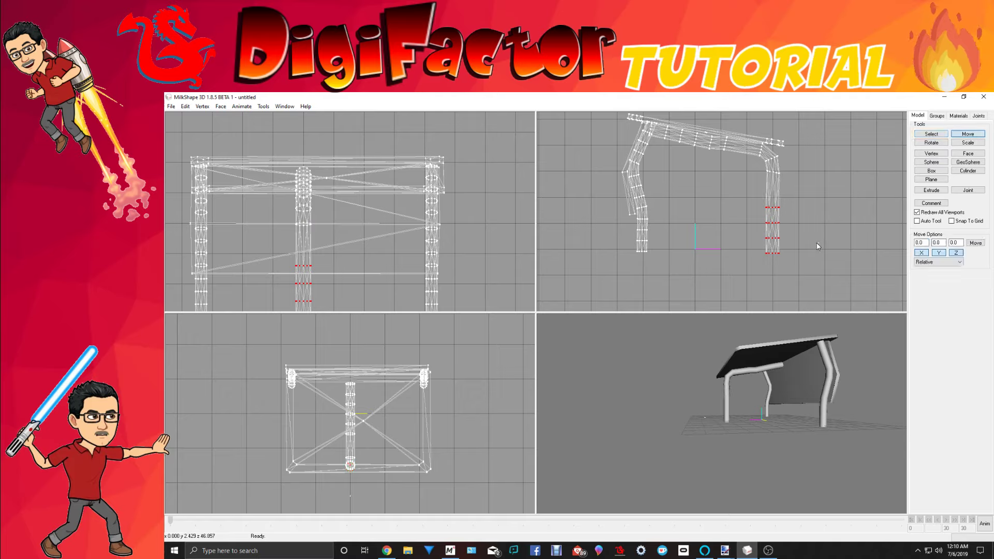
Nudge two middle vertex rings of the sloped support individually to smooth its line beneath the desk top.
click(932, 134)
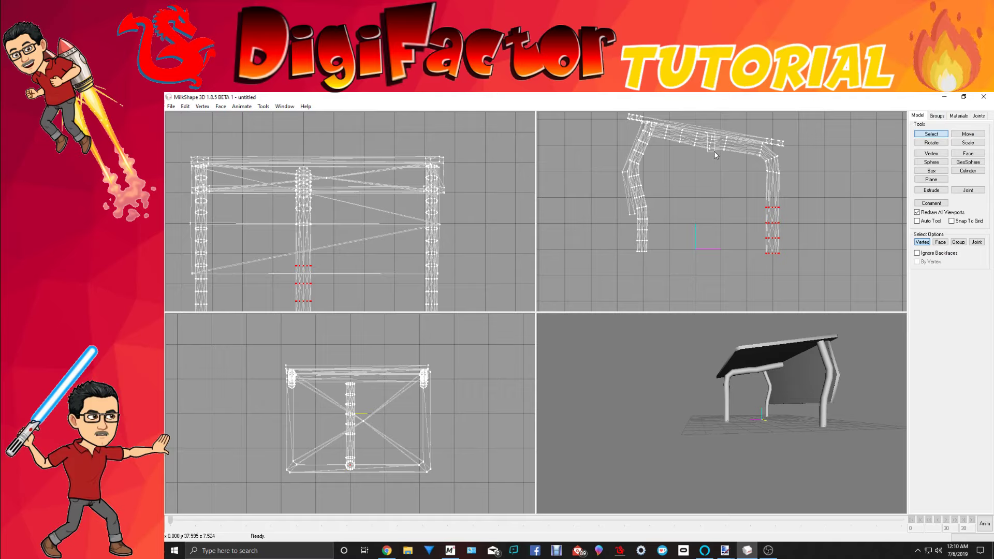
drag(706, 132, 724, 175)
click(968, 134)
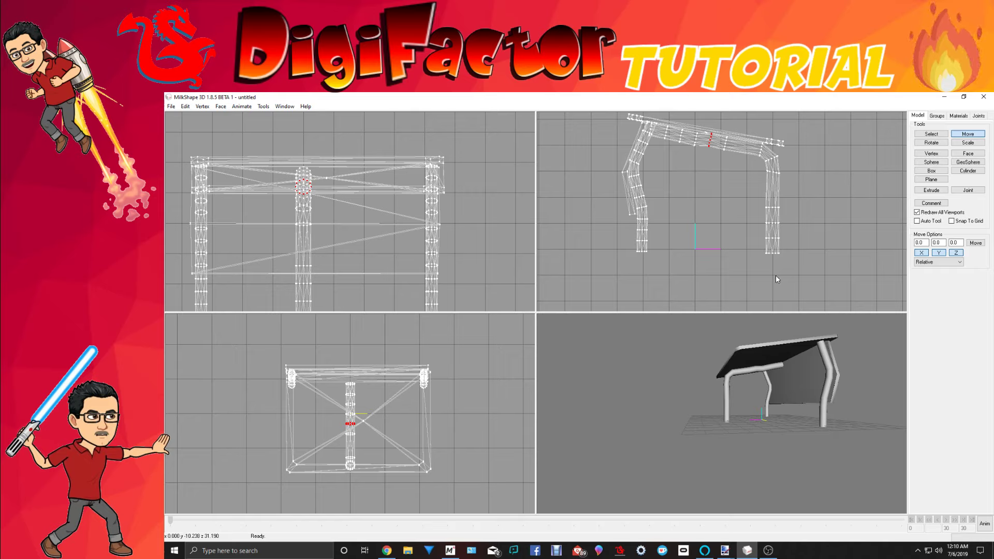
click(932, 133)
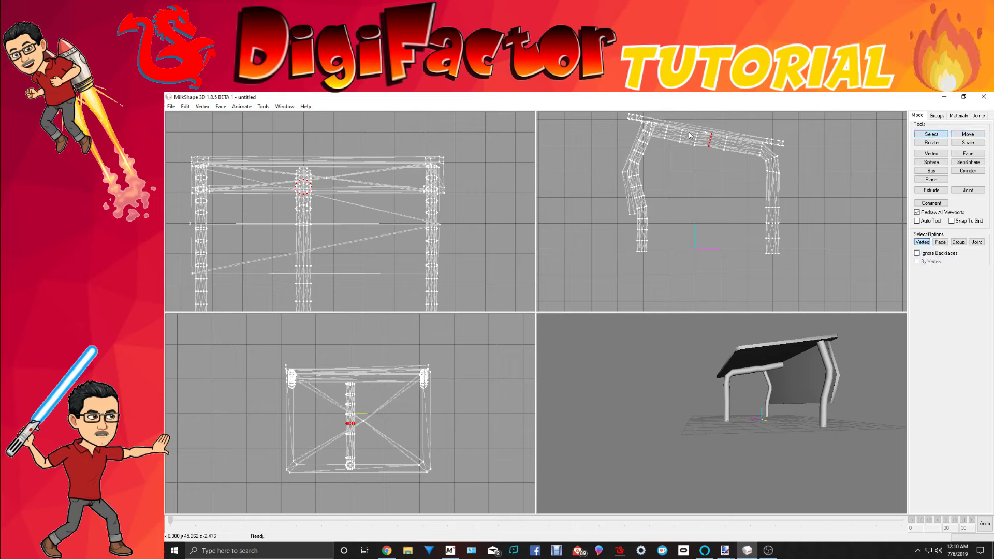
drag(691, 129, 697, 152)
click(966, 134)
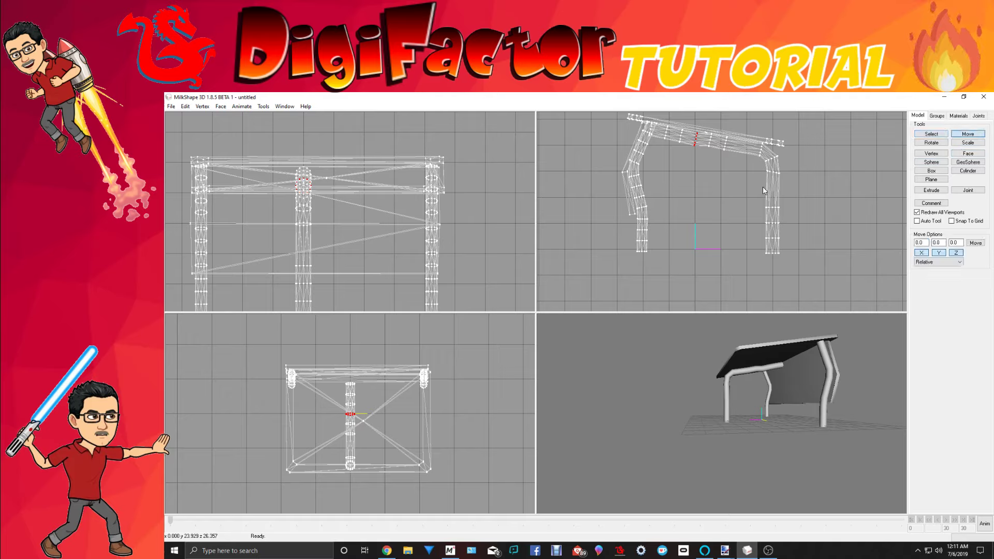
drag(763, 189, 764, 188)
drag(775, 380, 847, 390)
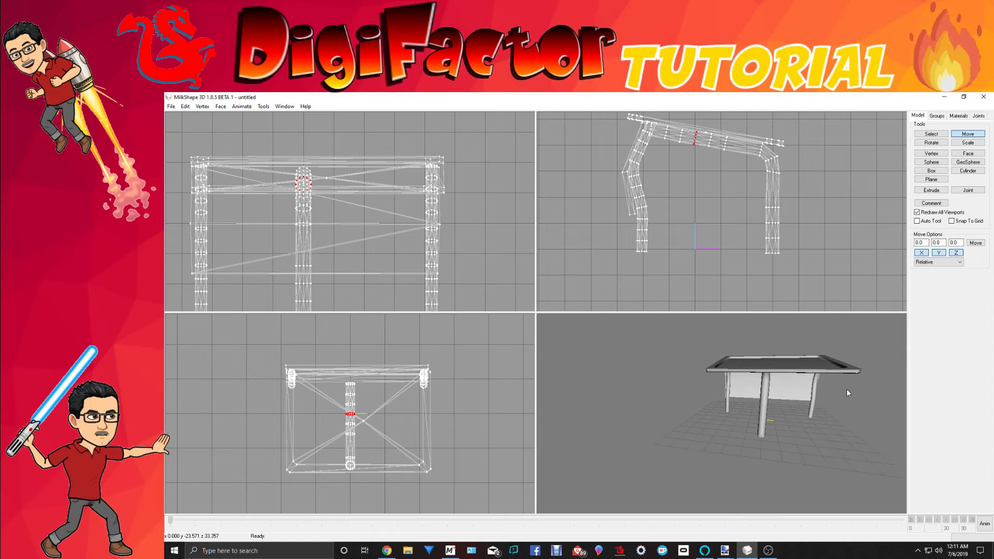
Select the whole bent cylinder support and move it sideways from the centre into line with the desk's left leg.
scroll(448, 226, down, 2)
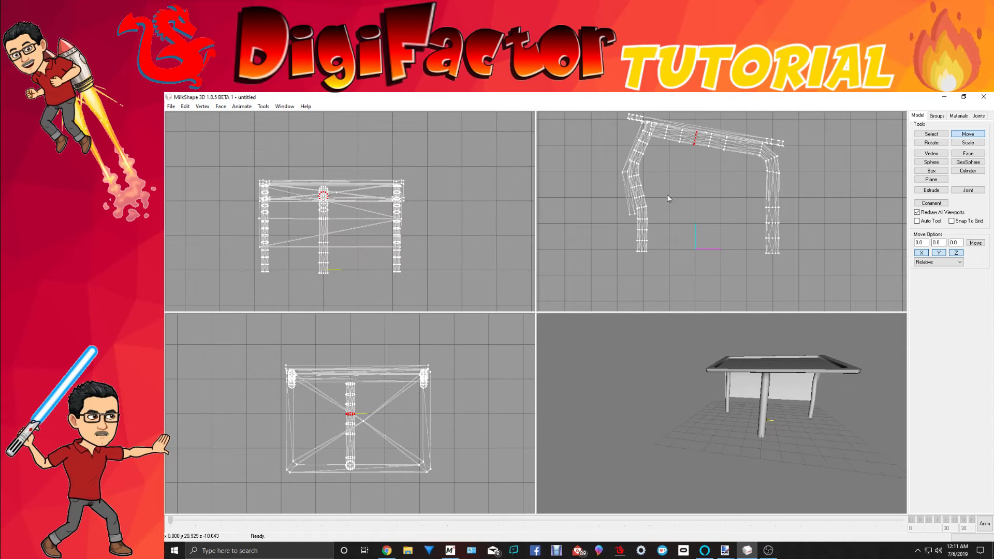
click(931, 134)
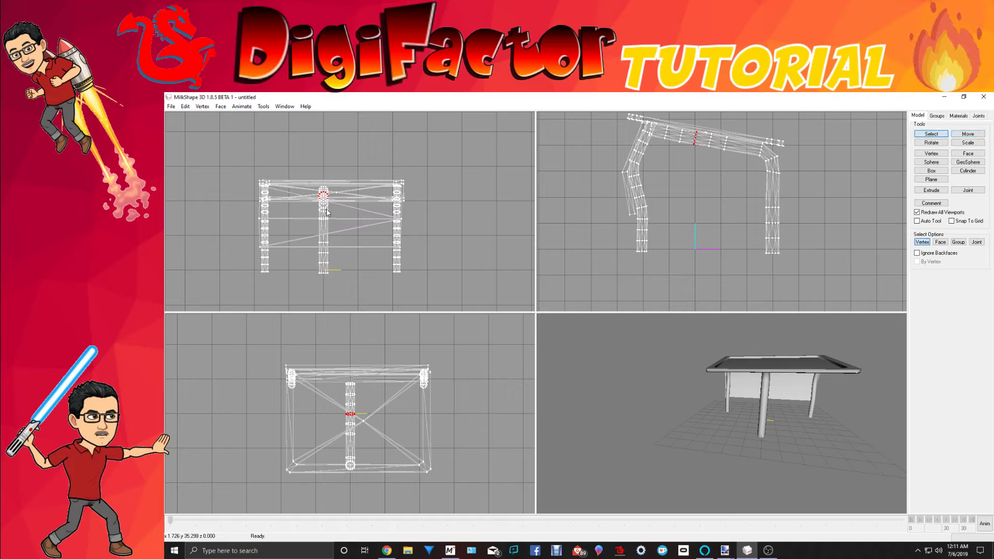
drag(314, 208, 329, 273)
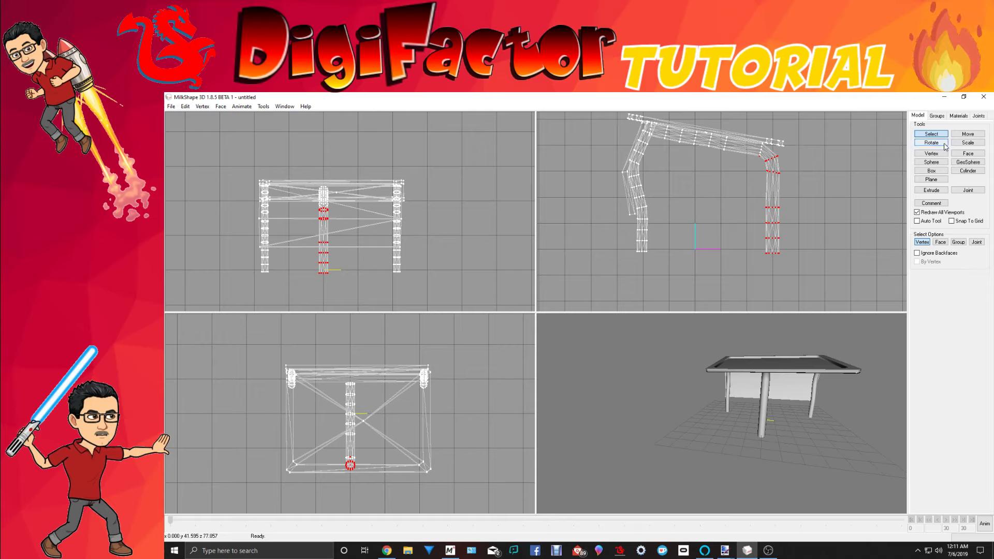
click(937, 116)
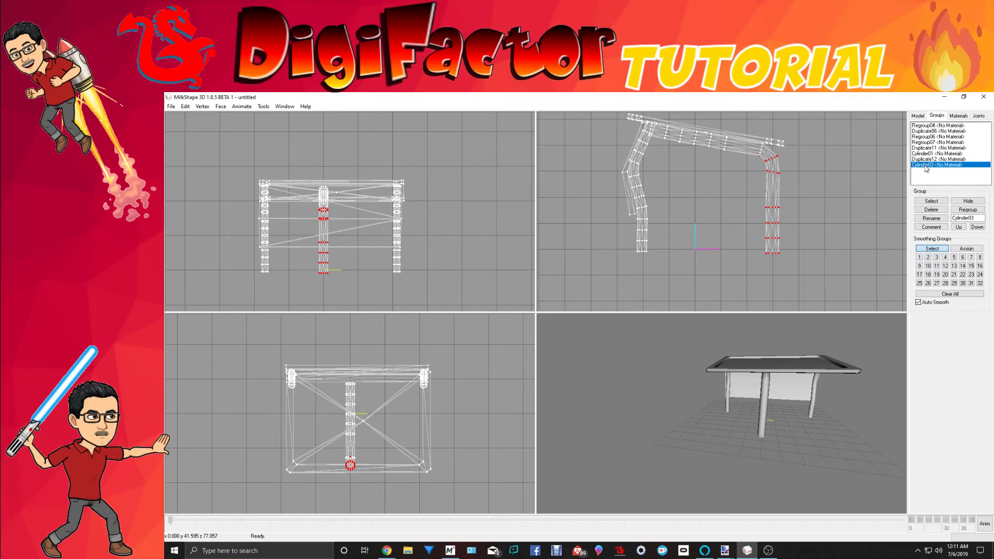
double_click(926, 165)
click(919, 116)
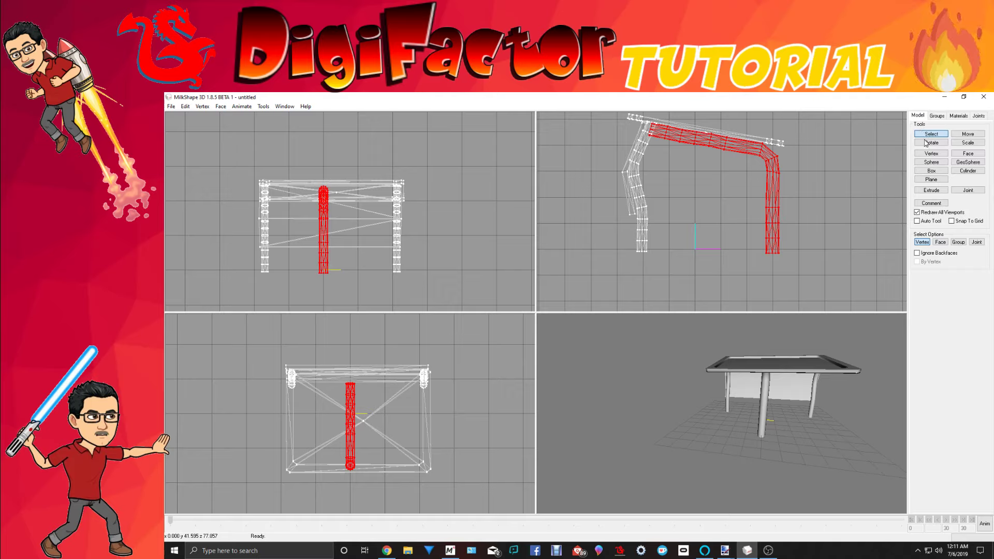
click(931, 143)
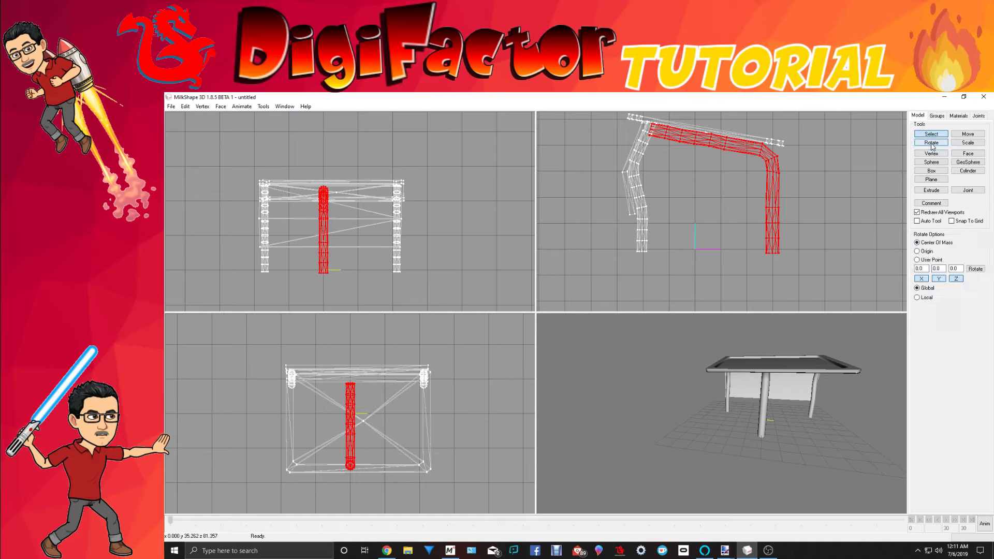
drag(701, 399, 708, 397)
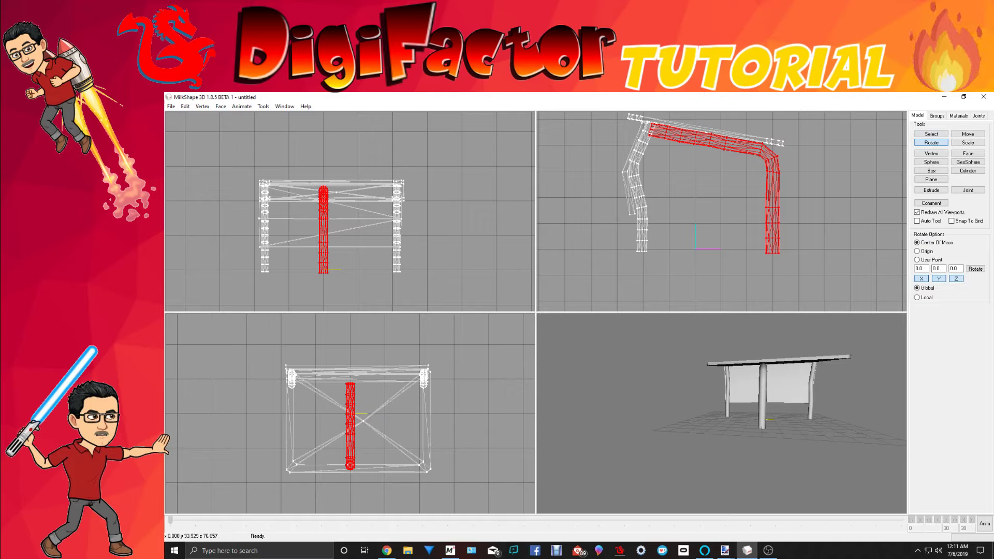
click(968, 134)
drag(417, 189, 357, 190)
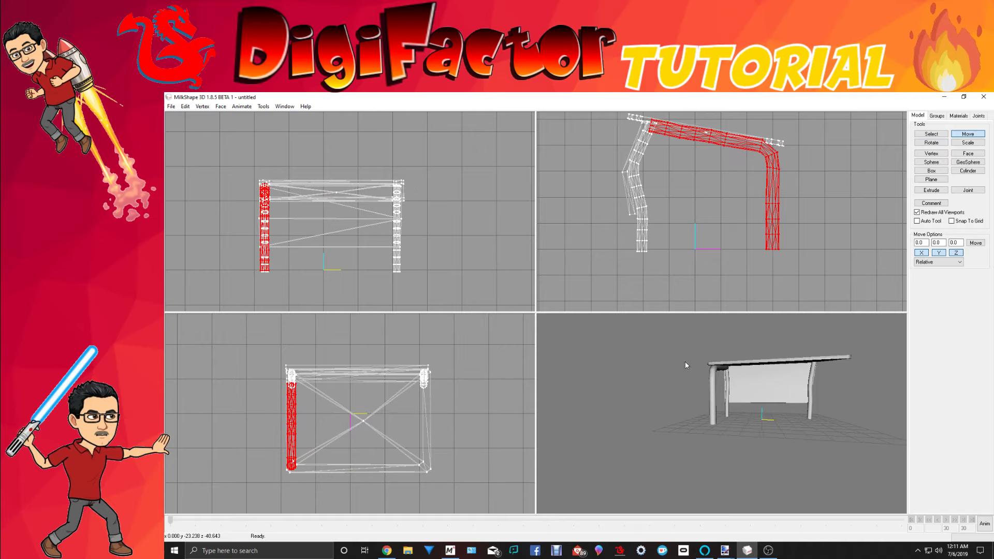
Nudge the bent support slightly down and back in the side view to align it with the existing leg.
drag(685, 362, 778, 332)
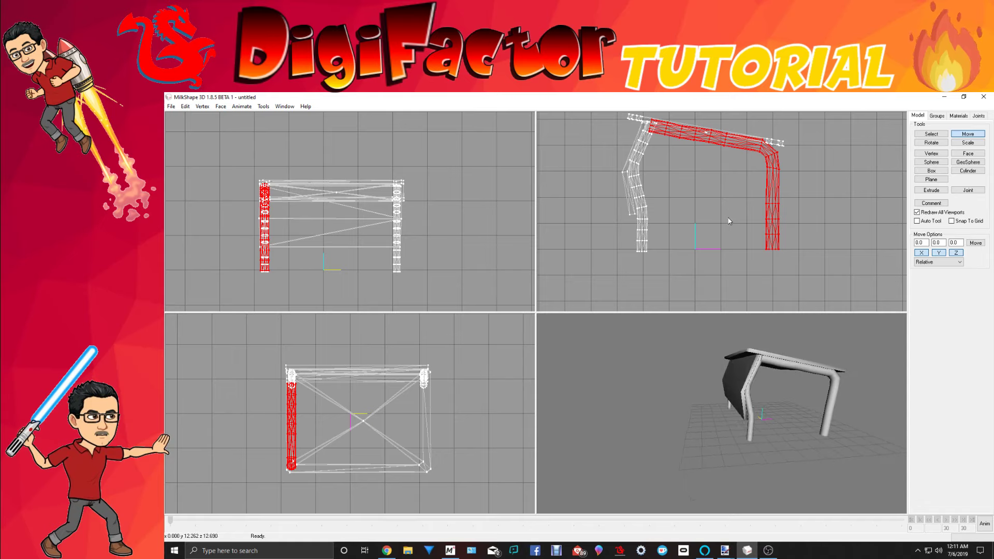
drag(729, 221, 727, 222)
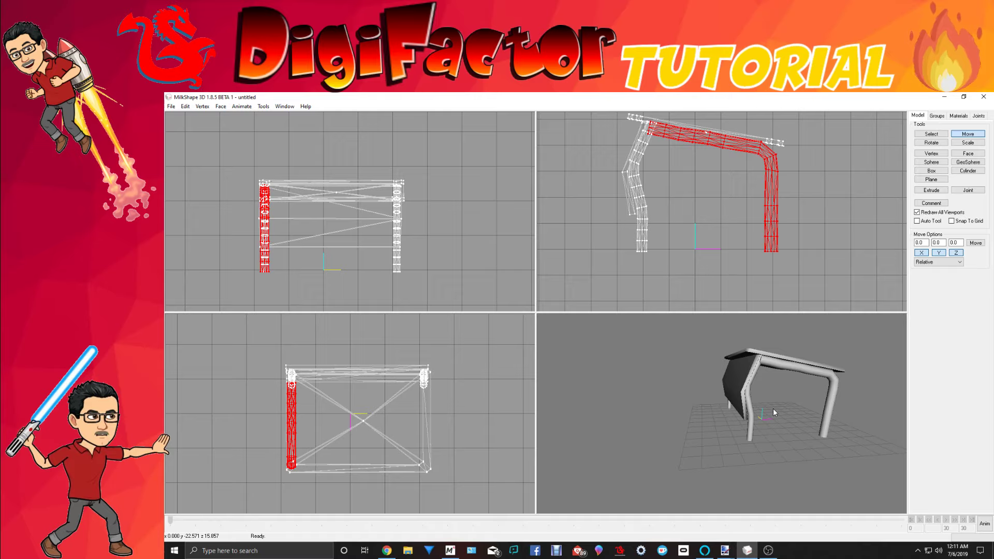
drag(772, 408, 742, 407)
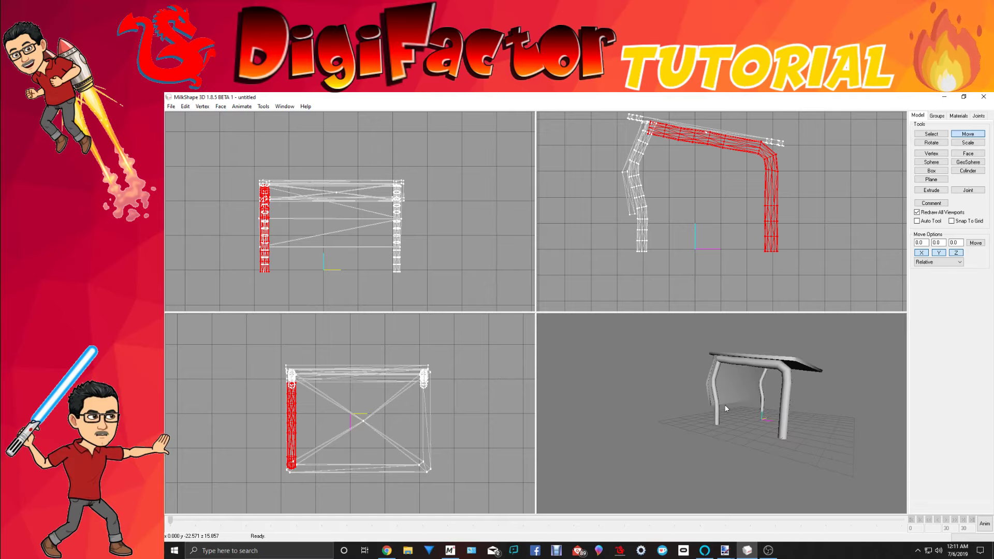
Duplicate the bent support, mirror the copy left to right, and move it into line with the desk's right leg.
click(185, 107)
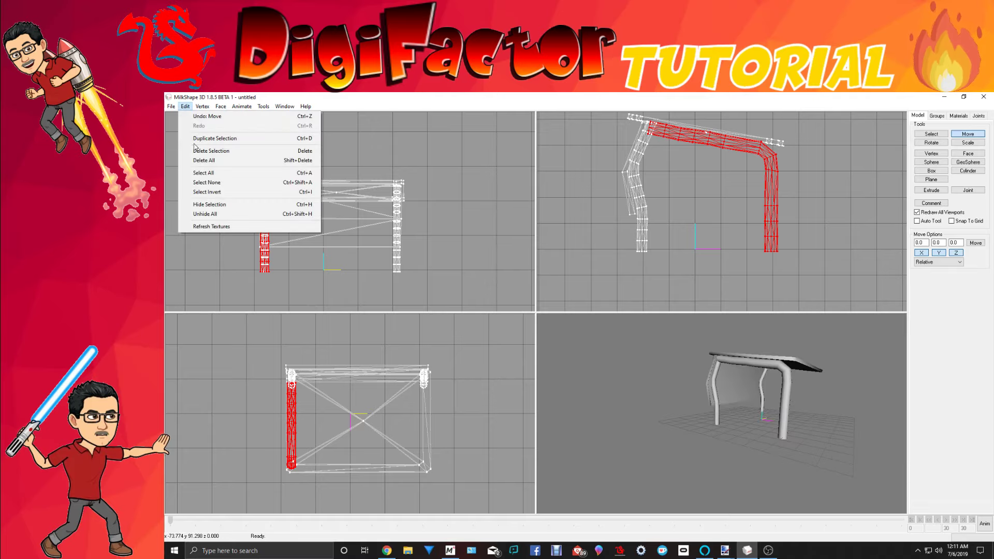
click(201, 138)
click(203, 107)
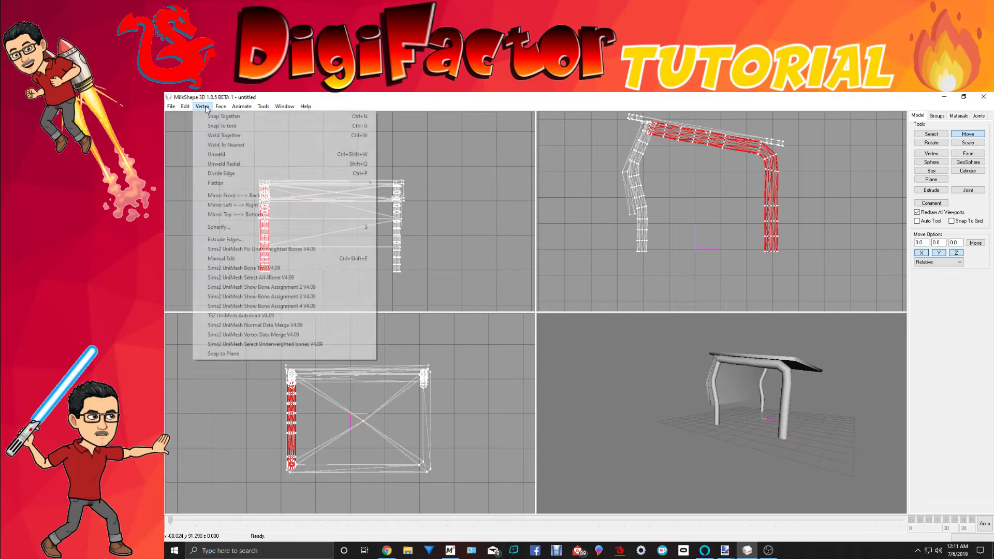
click(230, 206)
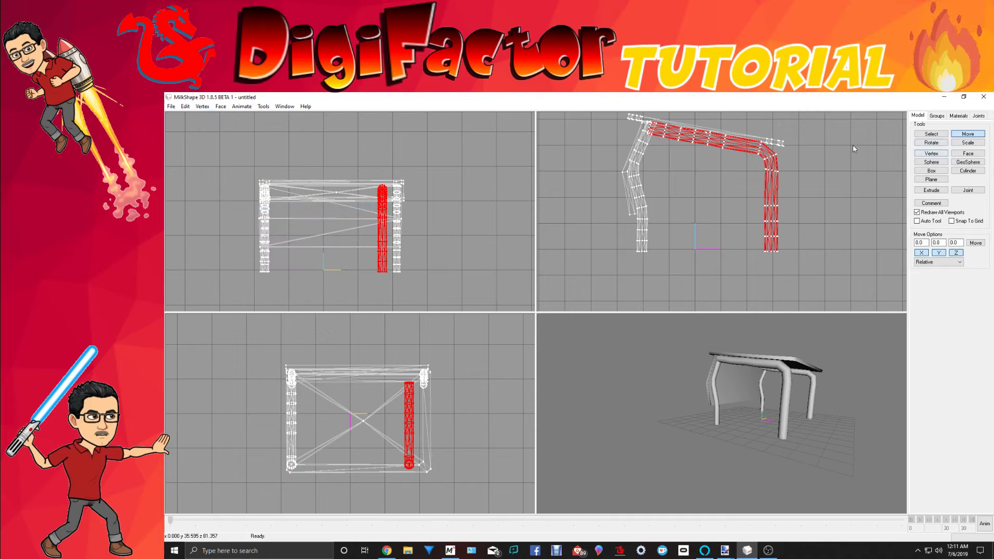
drag(416, 226, 431, 230)
drag(746, 414, 867, 429)
Regroup the two bent supports and two original legs (Cylinder01, Duplicate12, Cylinder03, Duplicate13) into a single group.
click(937, 116)
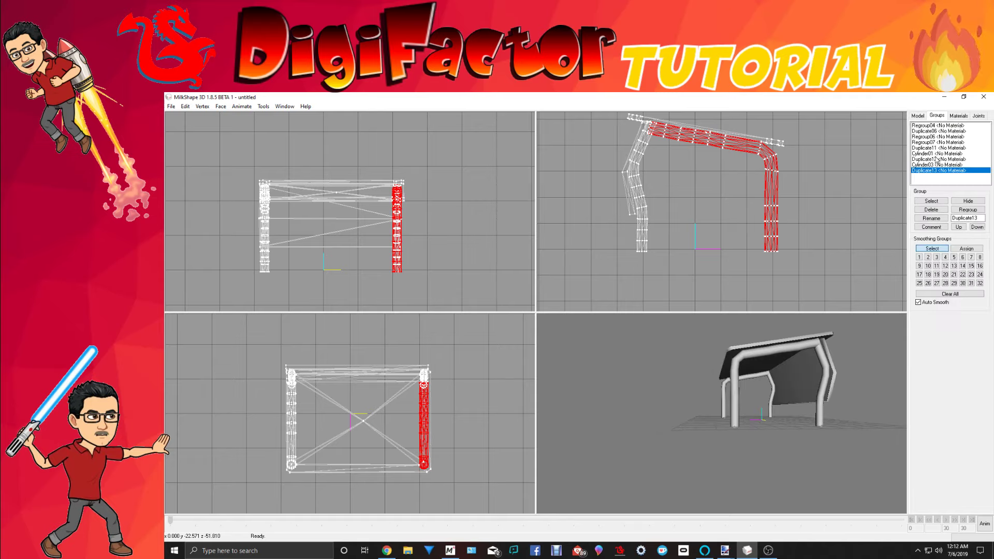
double_click(934, 165)
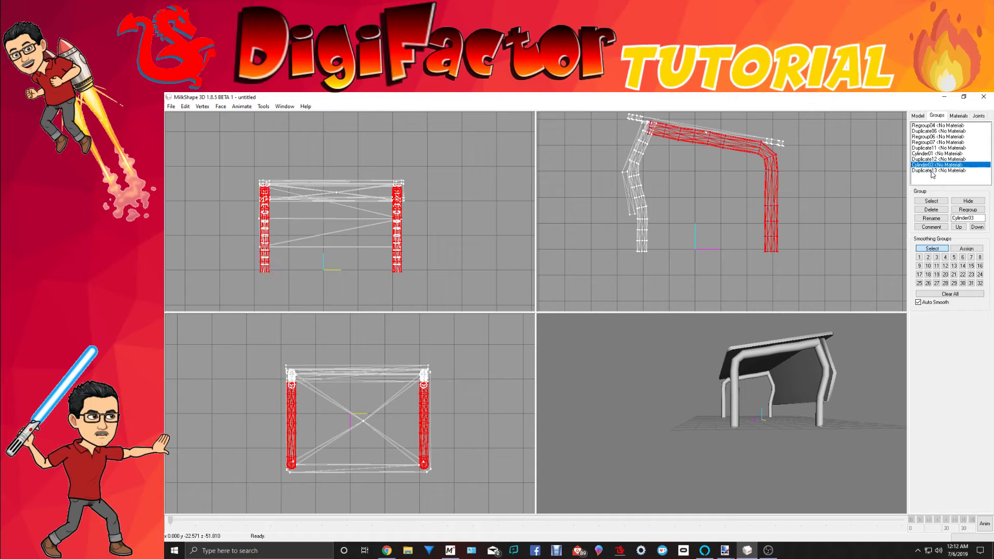
double_click(932, 171)
double_click(931, 171)
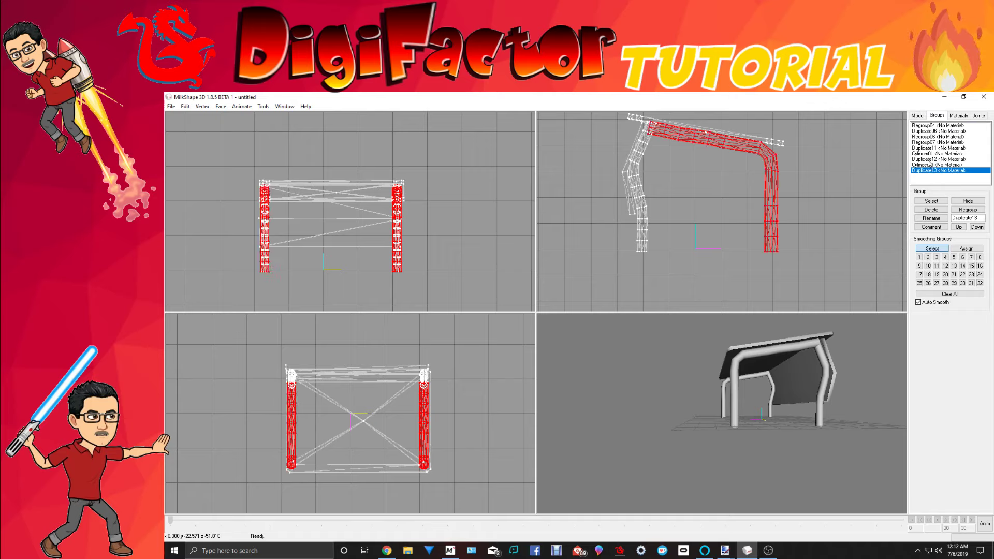
click(931, 161)
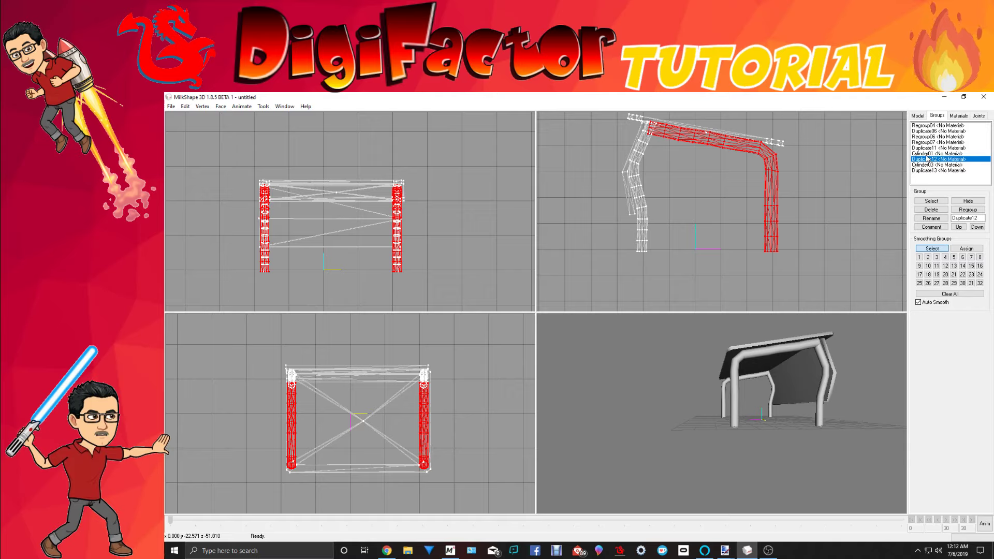
double_click(928, 153)
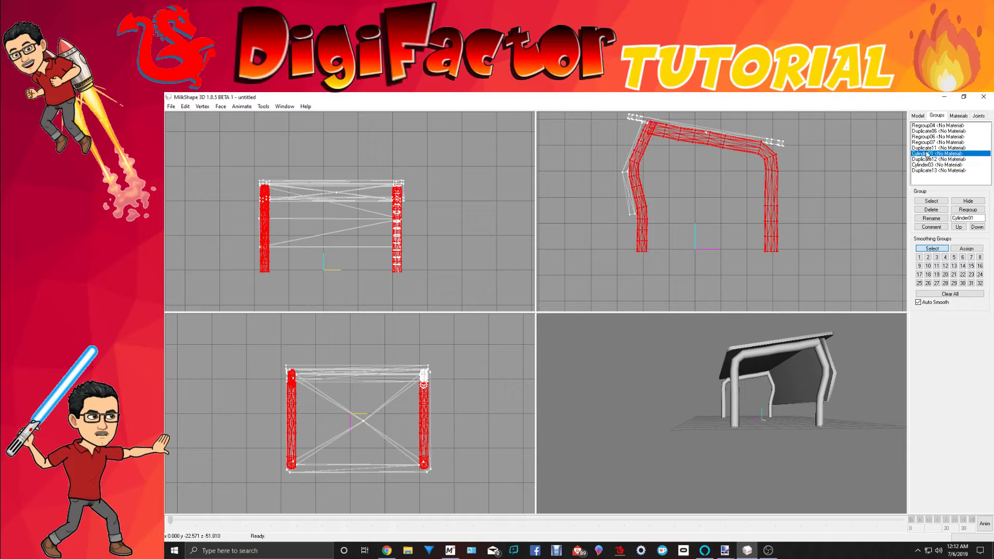
click(927, 149)
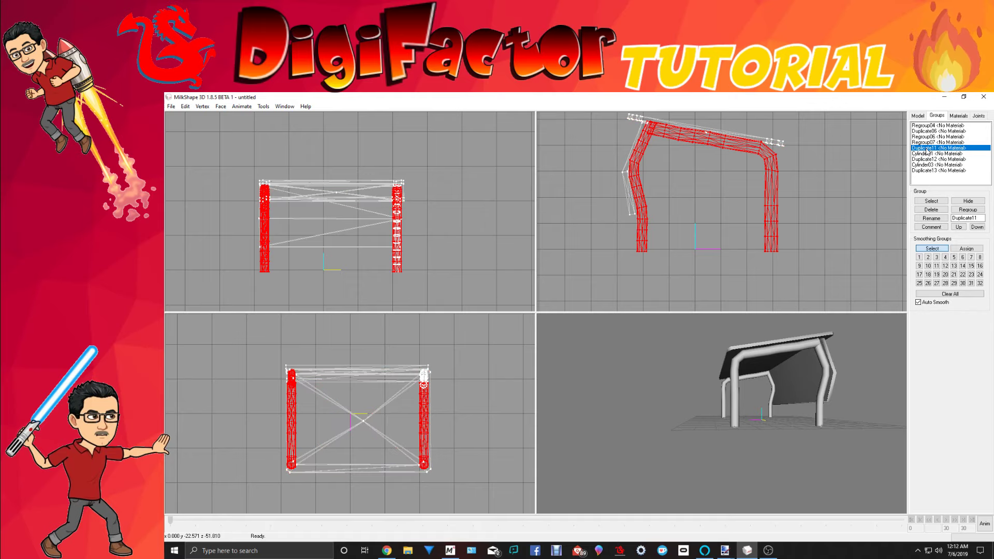
click(925, 154)
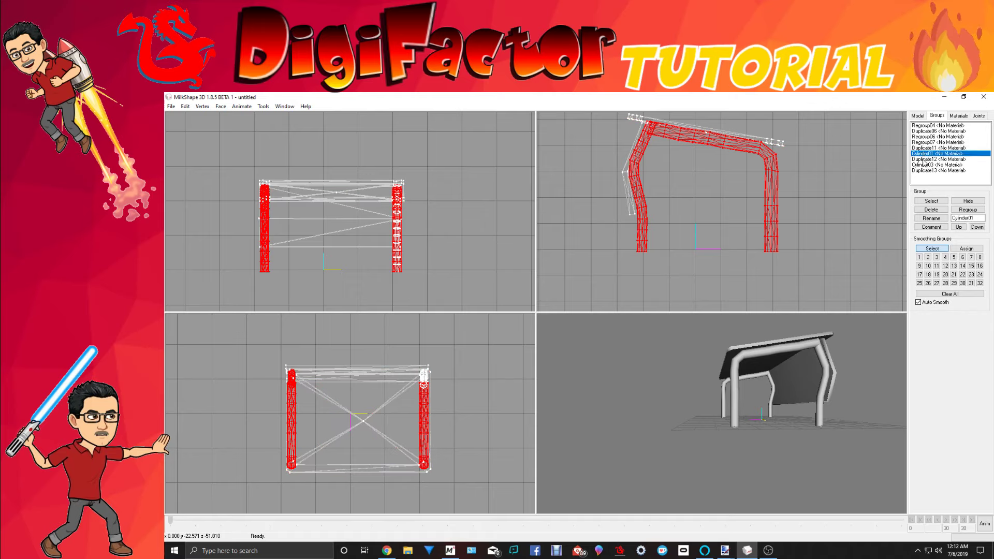
click(924, 160)
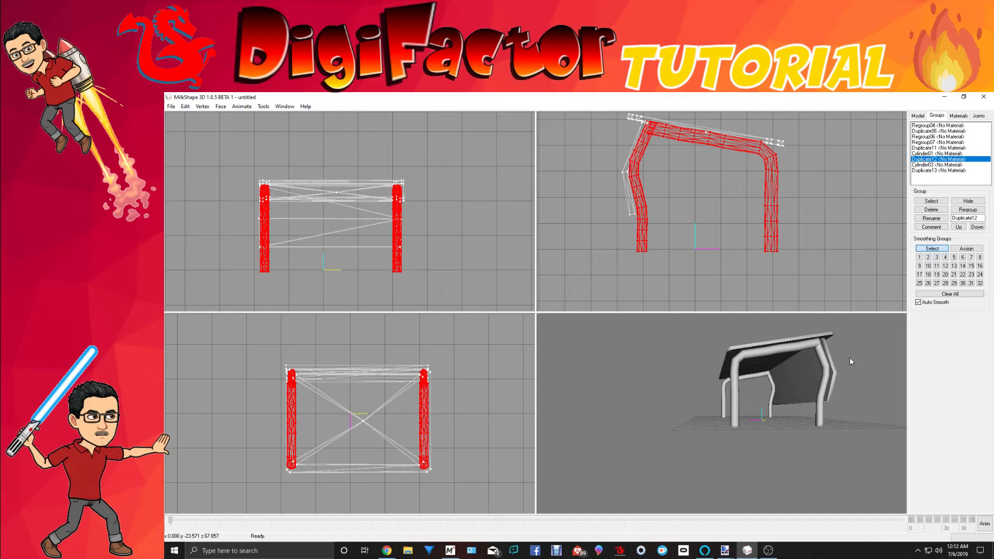
drag(835, 392, 779, 400)
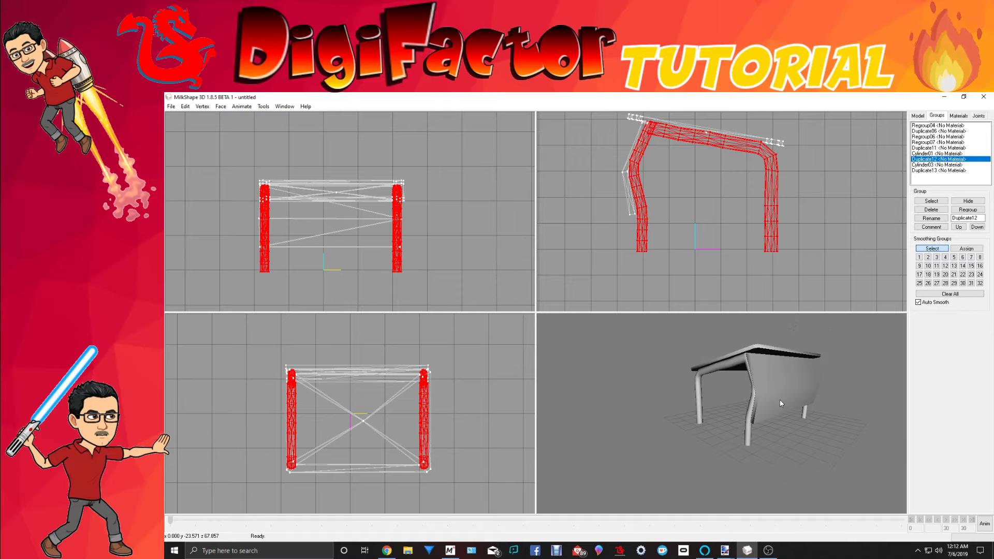
click(968, 210)
Clear the selection and draw a flat box centred beneath the desk top between the legs.
drag(808, 390, 667, 403)
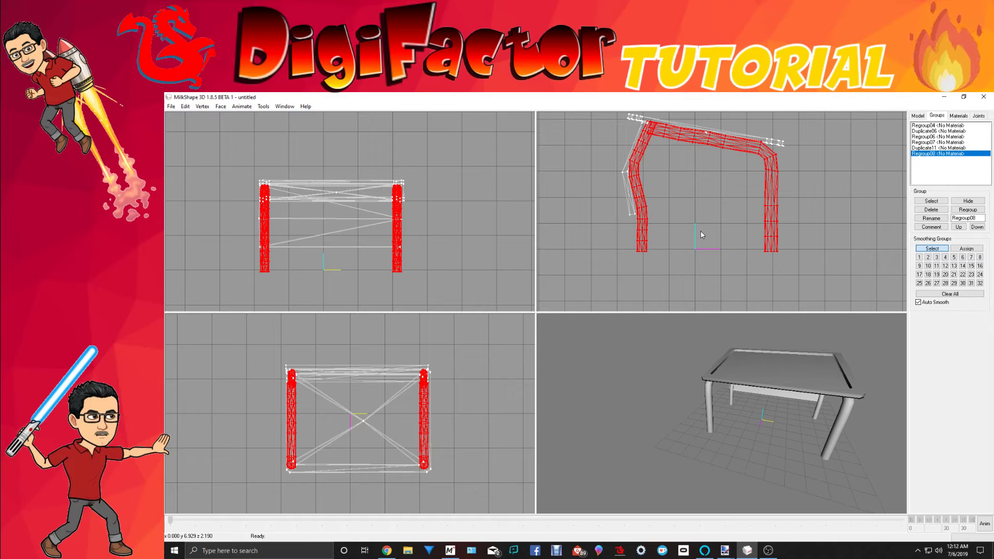
drag(788, 386, 747, 393)
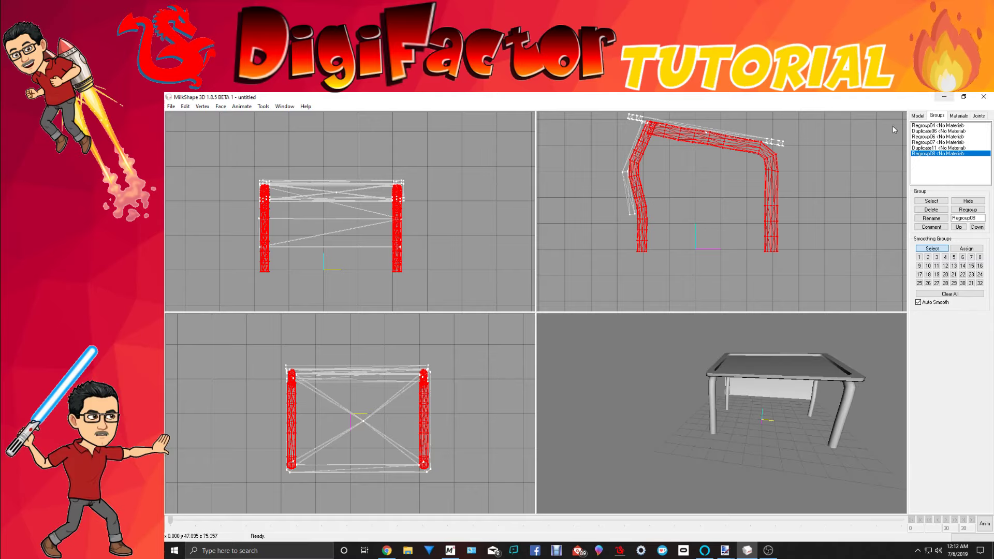
click(918, 117)
click(938, 134)
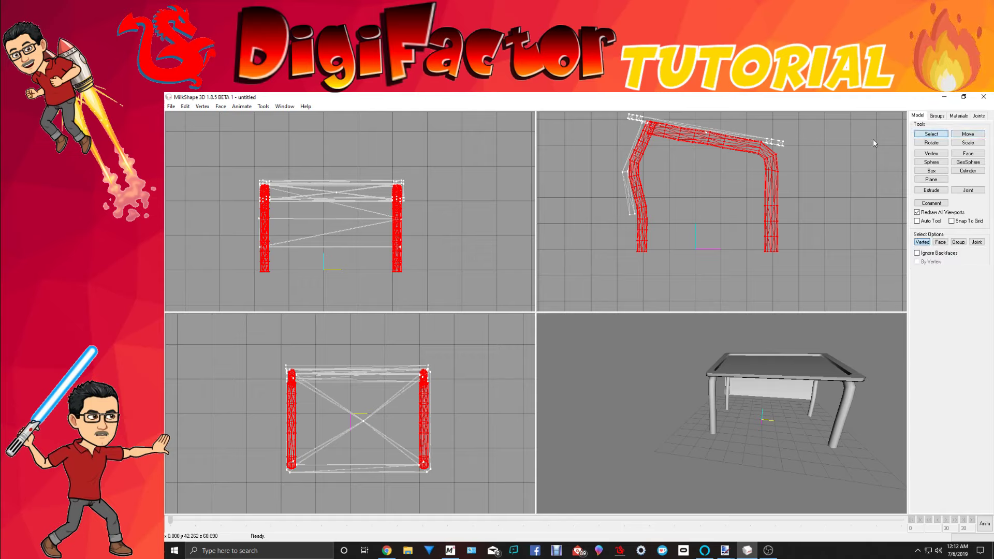
click(874, 141)
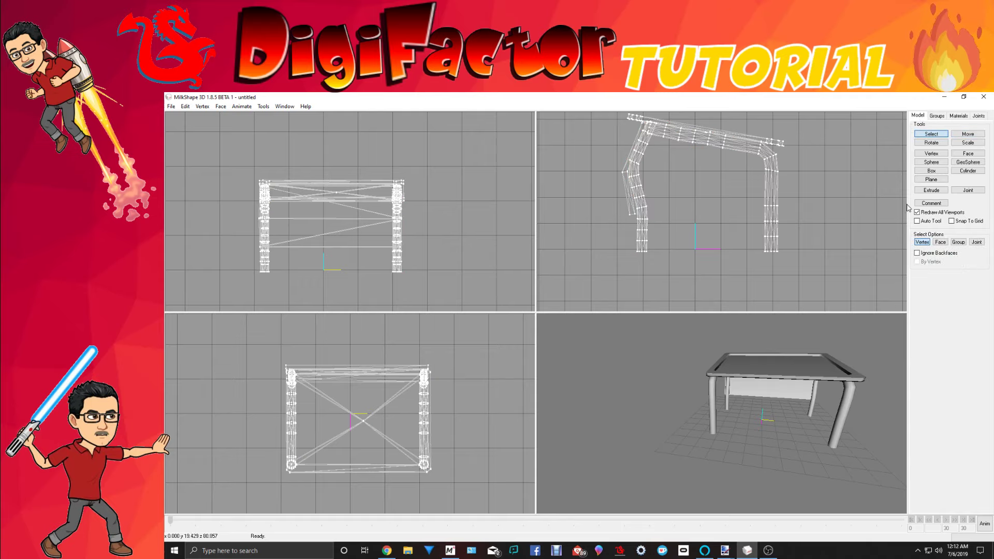
click(939, 171)
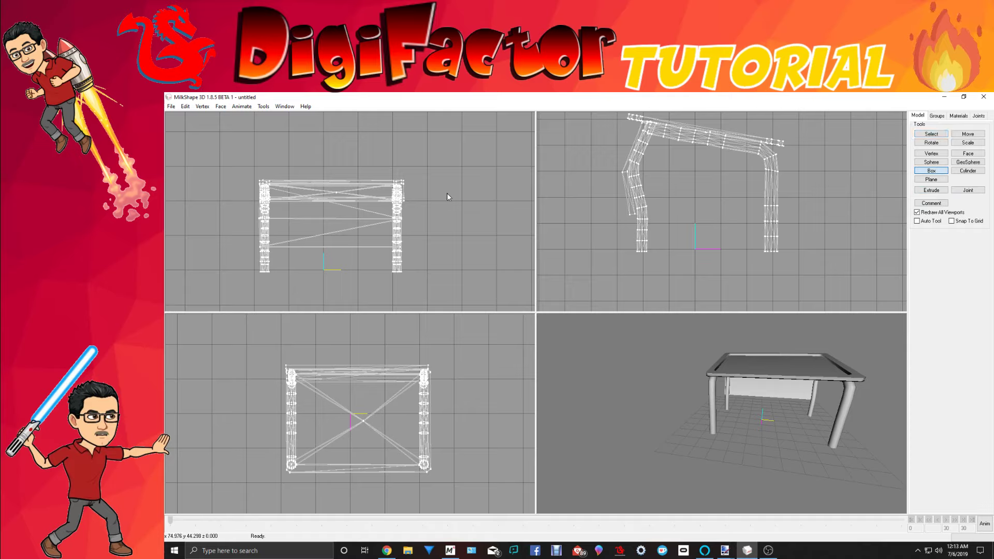
drag(306, 205, 361, 214)
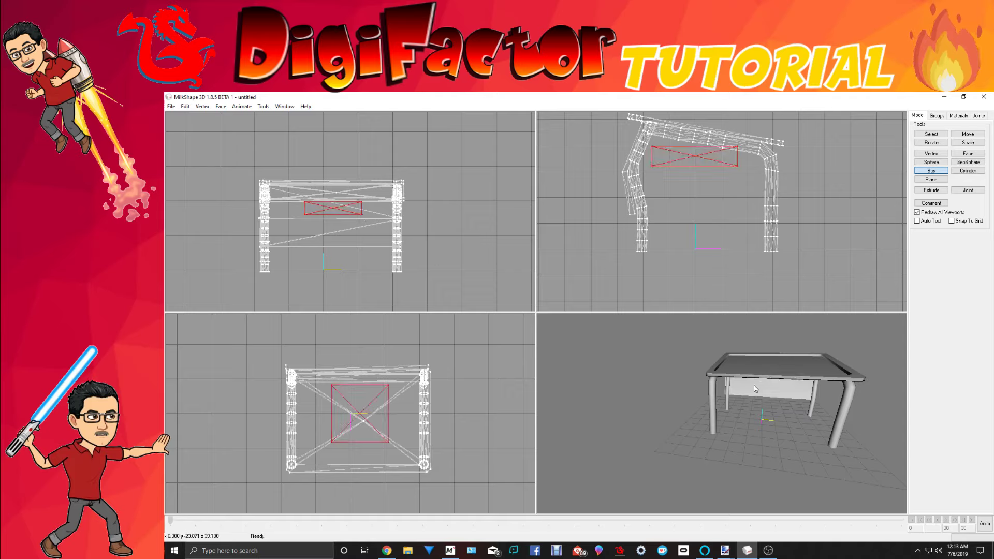
drag(754, 385, 813, 340)
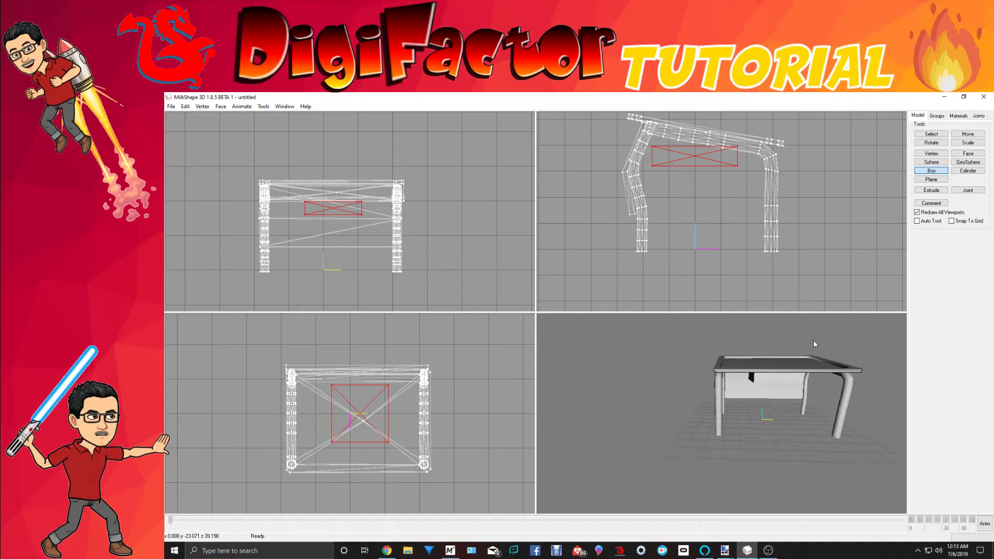
Move the new box out from under the desk into the open space in front of it and slightly lower.
click(932, 143)
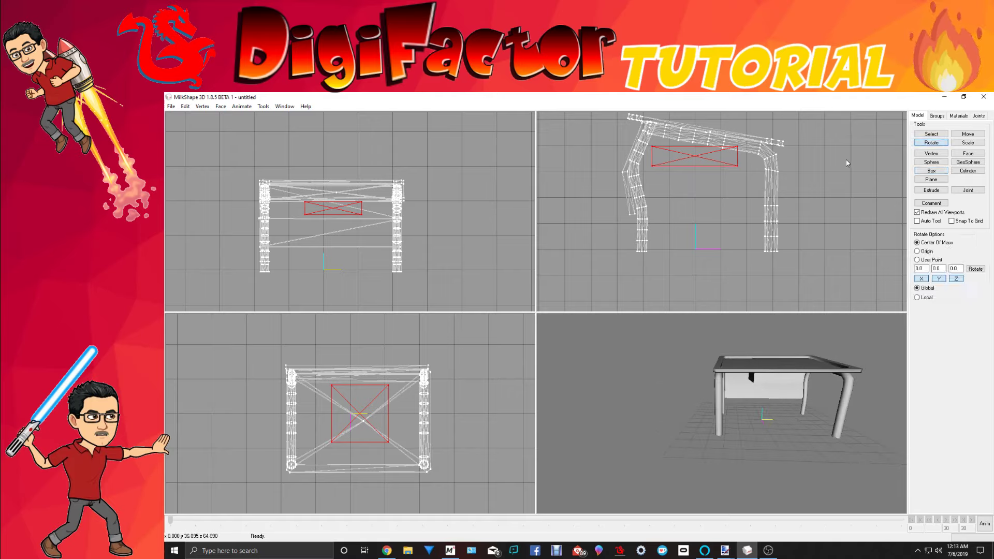
click(968, 134)
drag(715, 179, 859, 216)
drag(844, 343, 850, 420)
ctrl+drag(520, 408, 519, 339)
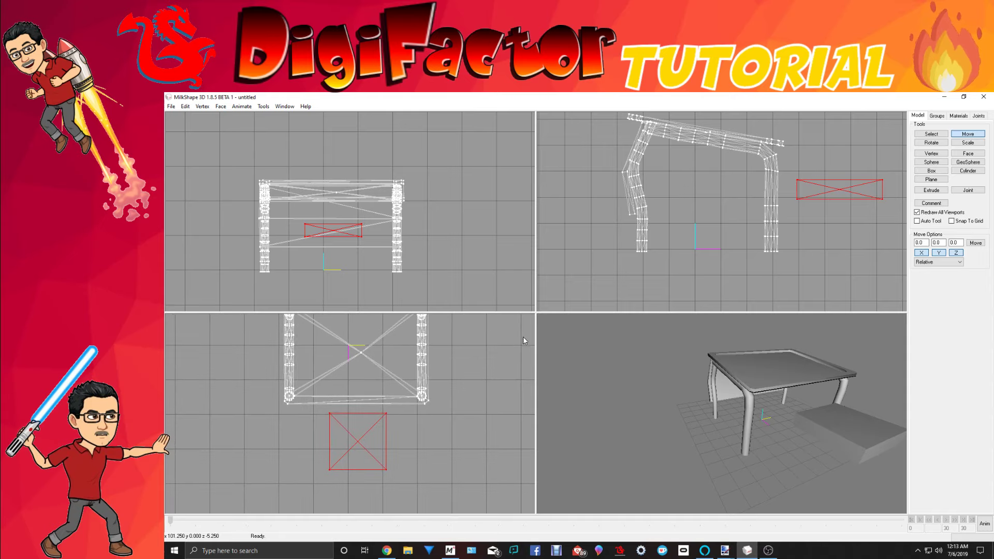
Set up face selection with backfaces ignored for working on the box's upper surface.
click(928, 135)
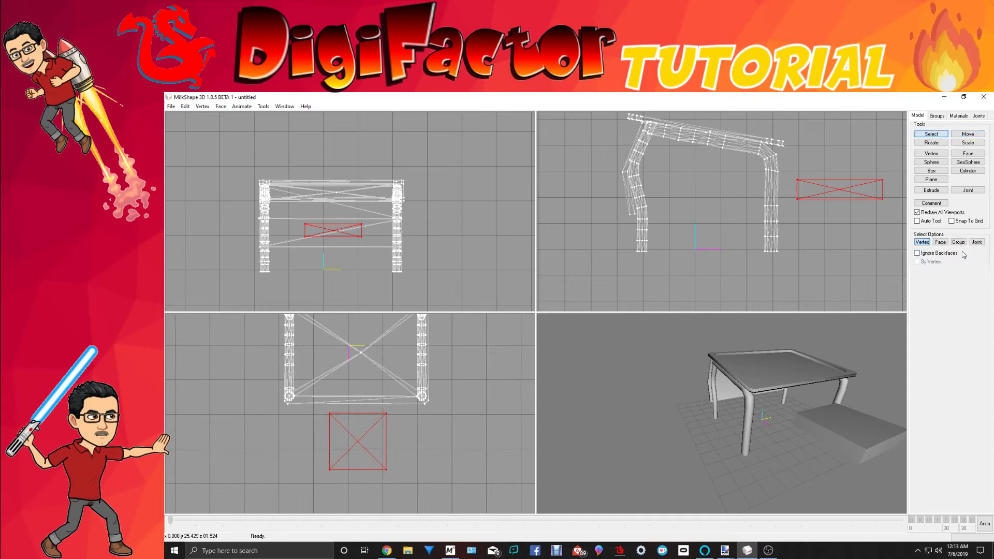
click(941, 242)
drag(856, 432, 812, 475)
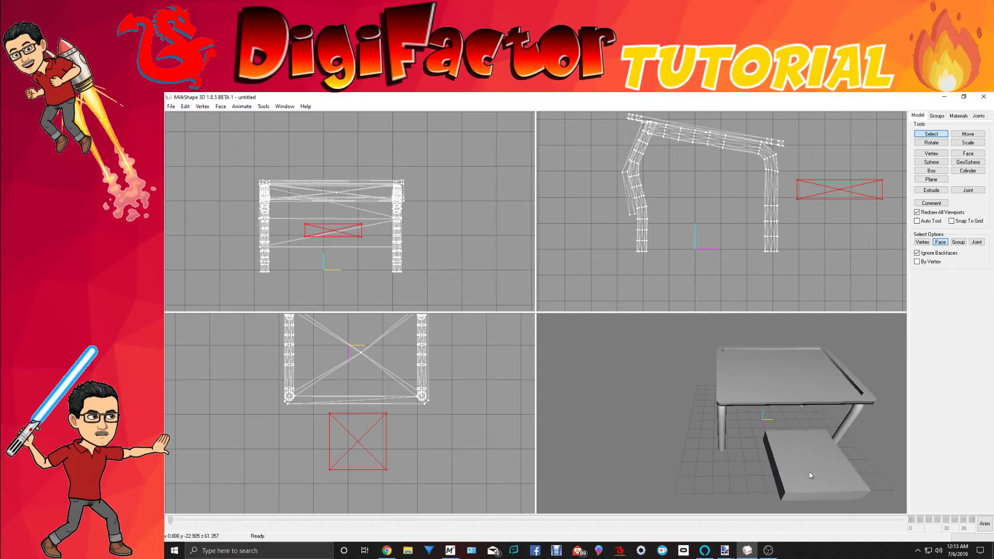
Select the top face of the box in front of the desk and delete it so the box is open.
drag(342, 427, 374, 458)
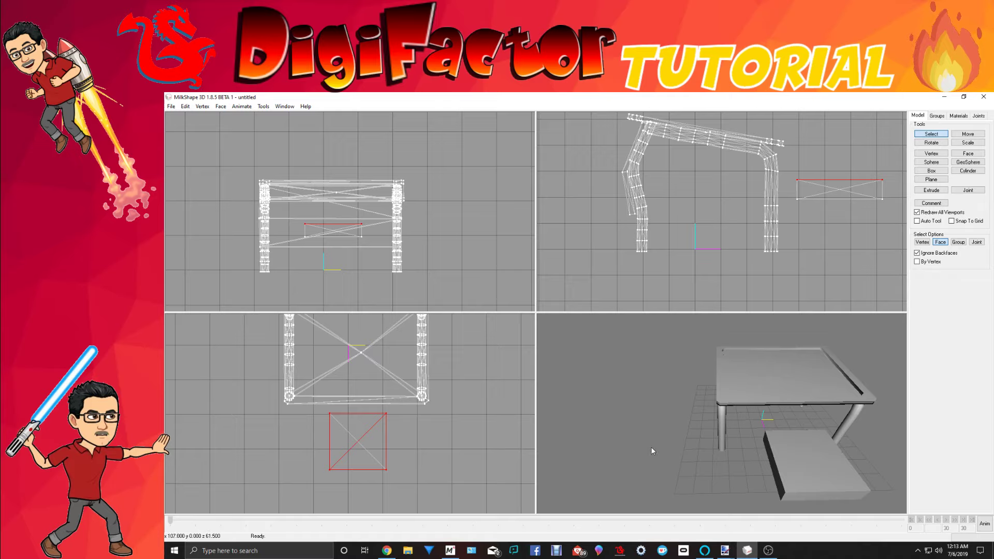
click(186, 106)
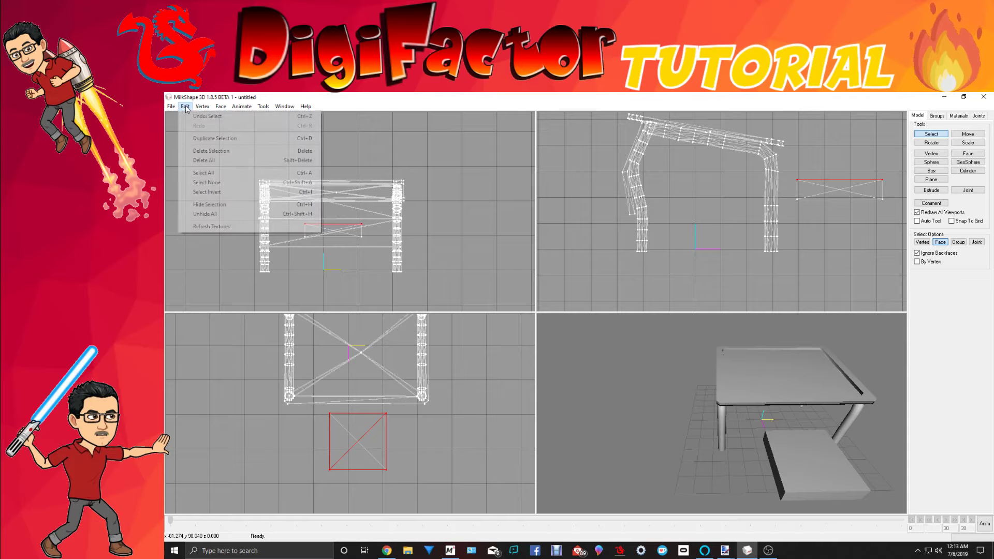
click(195, 151)
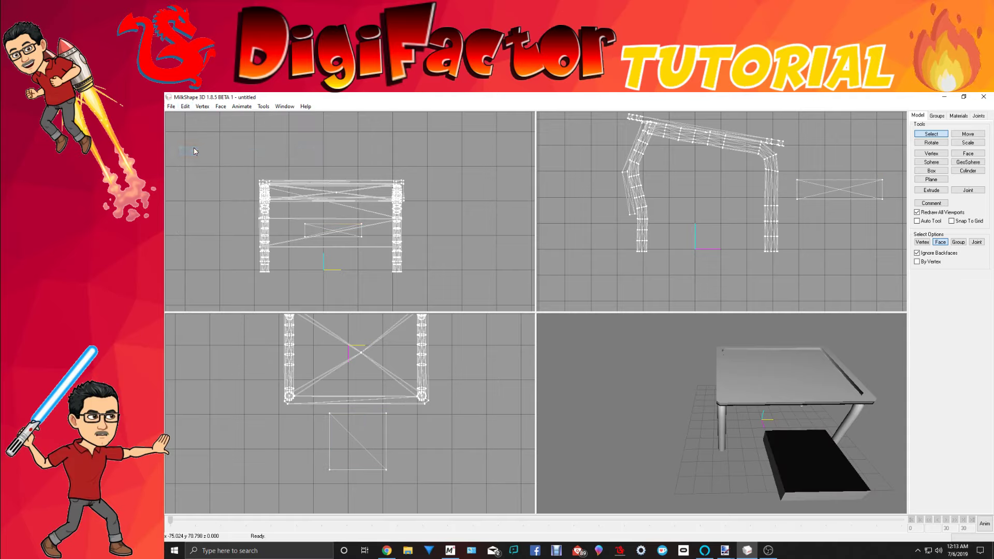
drag(790, 443, 880, 290)
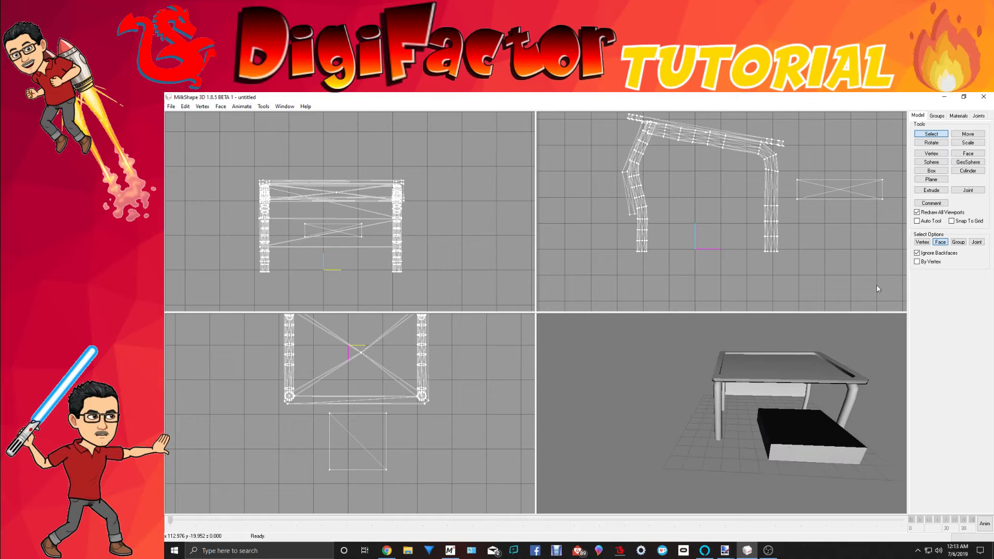
Select the whole Box01 group and move the open box up beneath the front edge of the desktop.
click(938, 116)
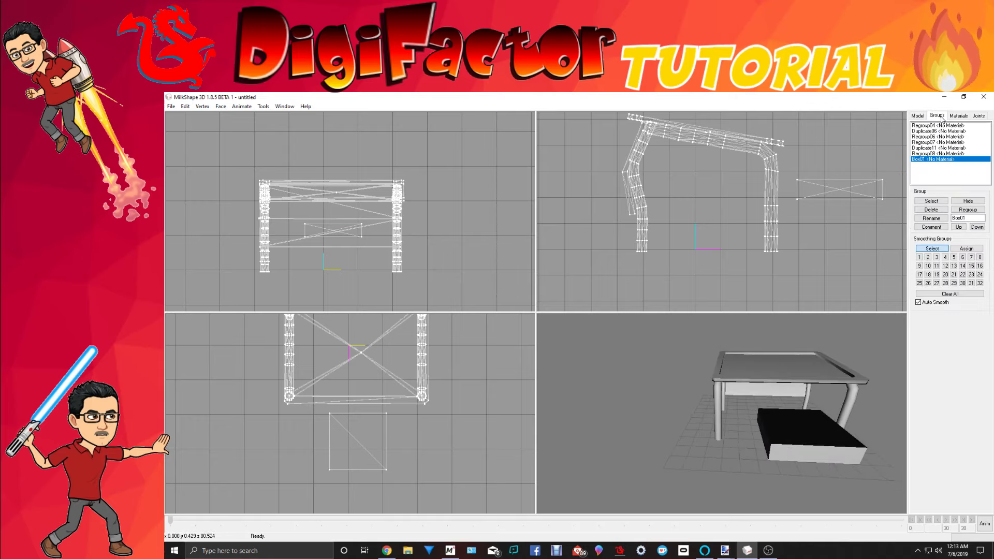
double_click(933, 160)
click(918, 117)
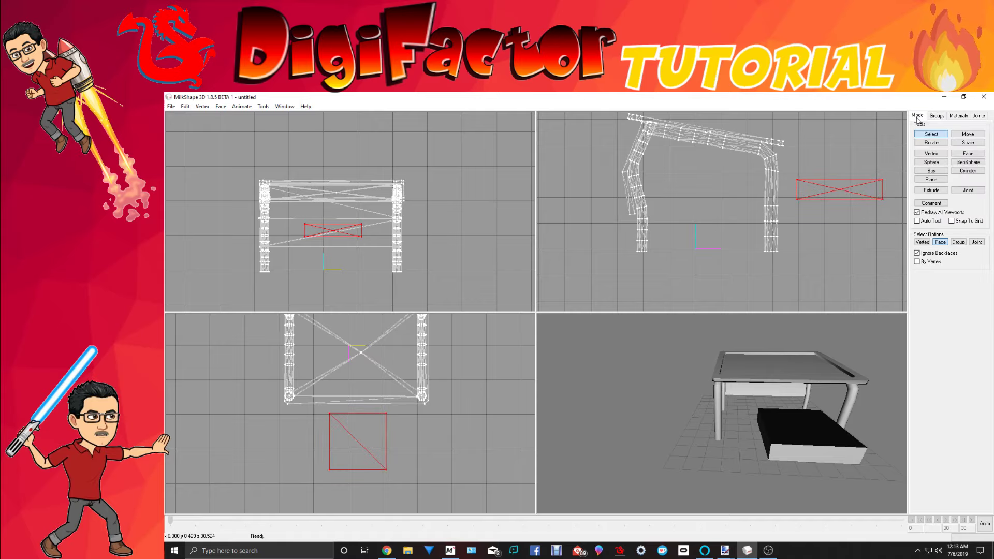
click(930, 143)
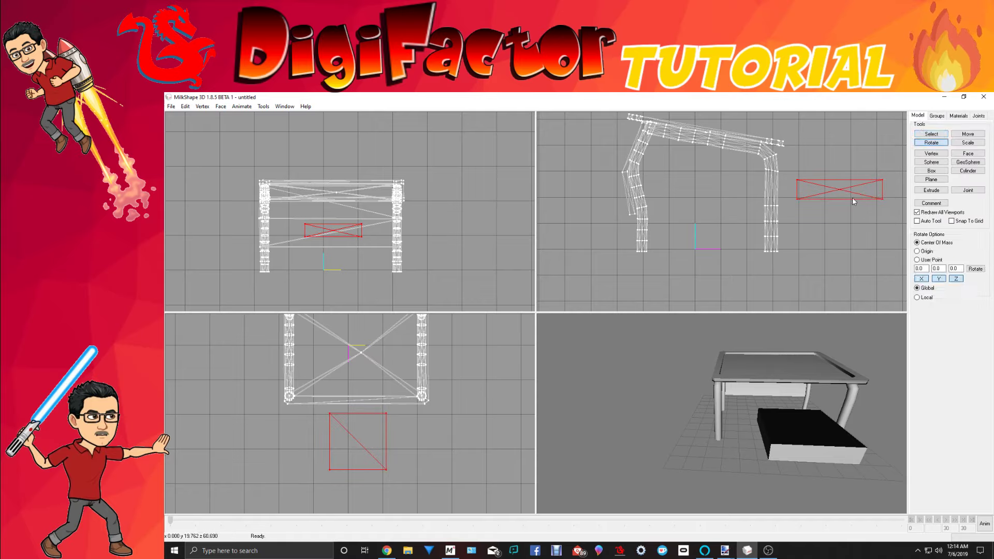
click(968, 134)
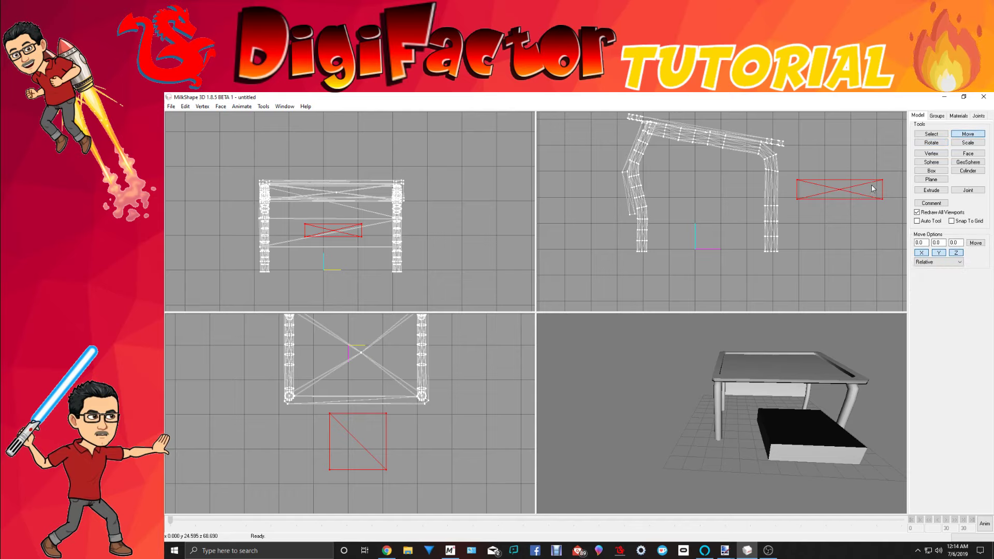
drag(864, 185, 791, 154)
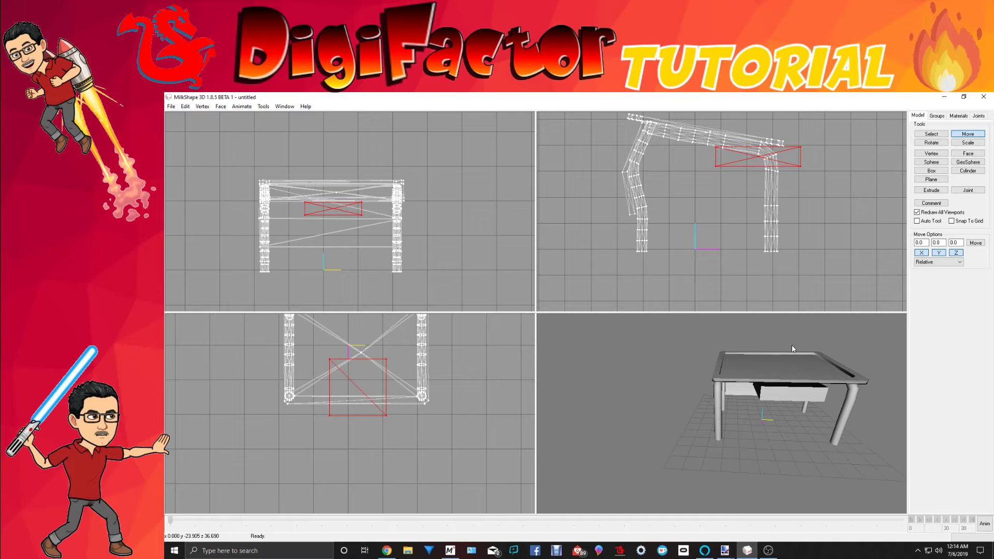
drag(791, 345, 865, 342)
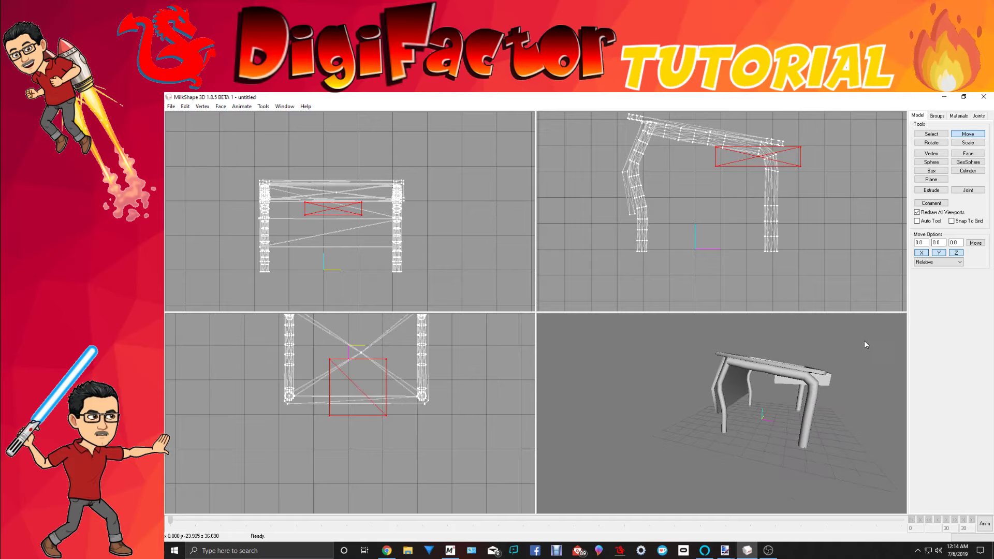
Rotate the box slightly in the side view about its center of mass to match the slope of the desktop.
click(932, 143)
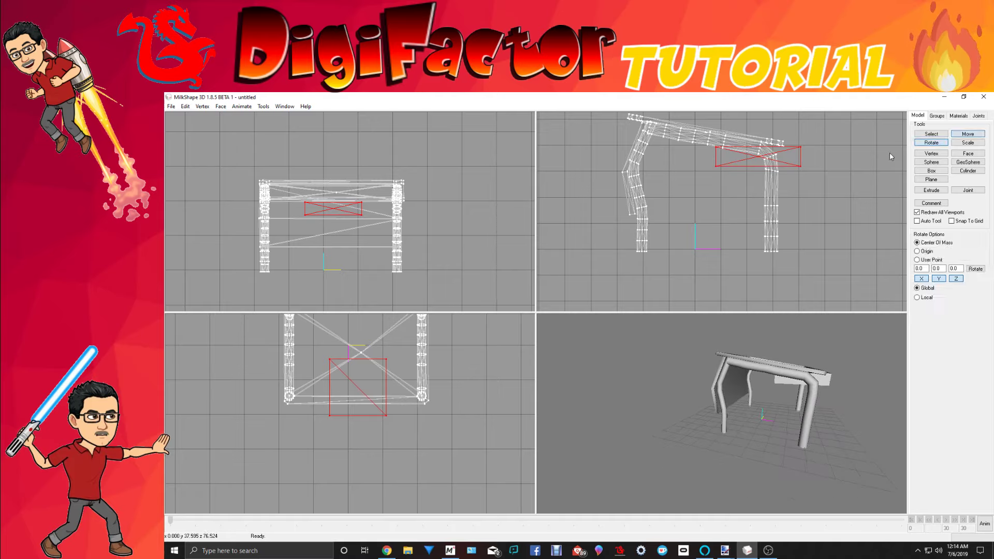
drag(874, 165, 872, 167)
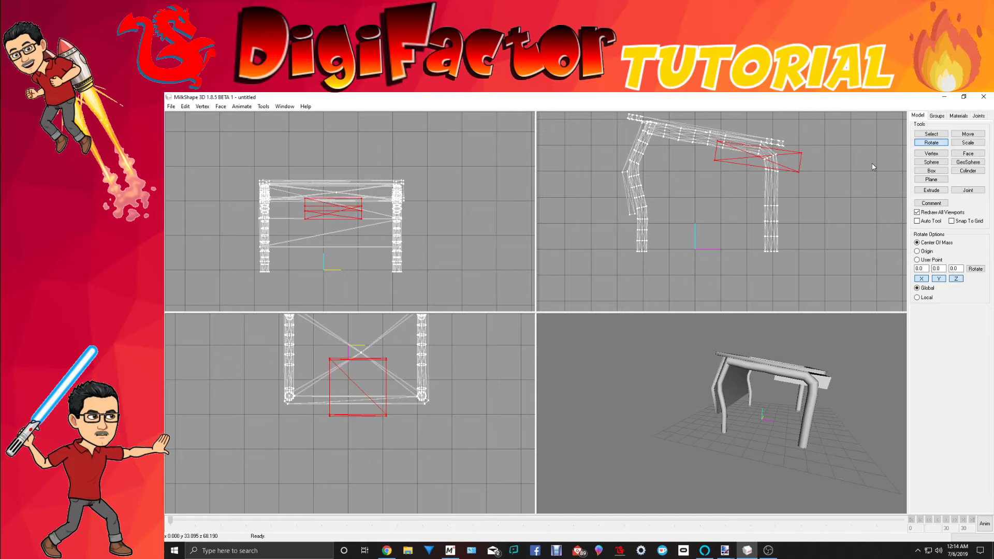
drag(811, 350, 684, 477)
Switch to the untitled texture image in paint.net and clear the selection around the two brown panels.
click(724, 552)
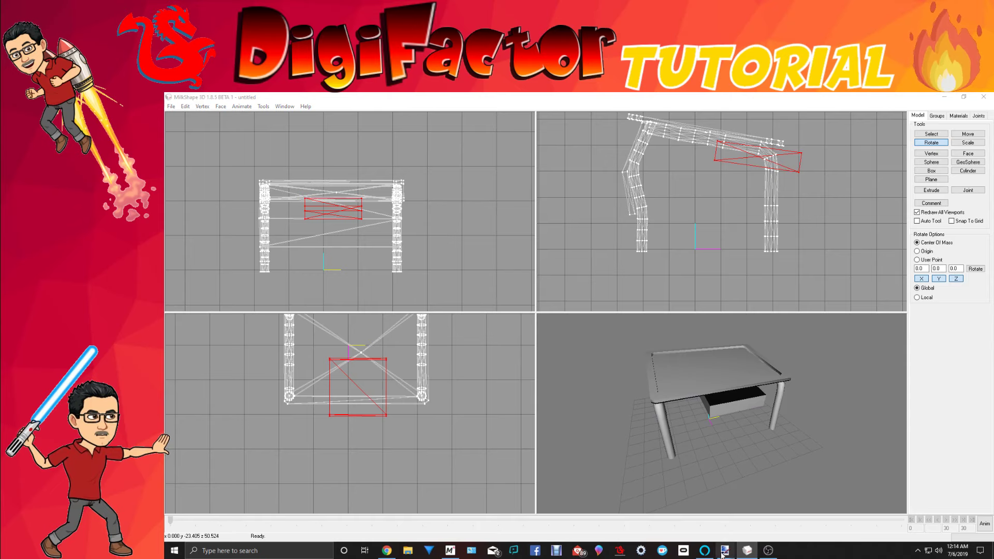
click(668, 530)
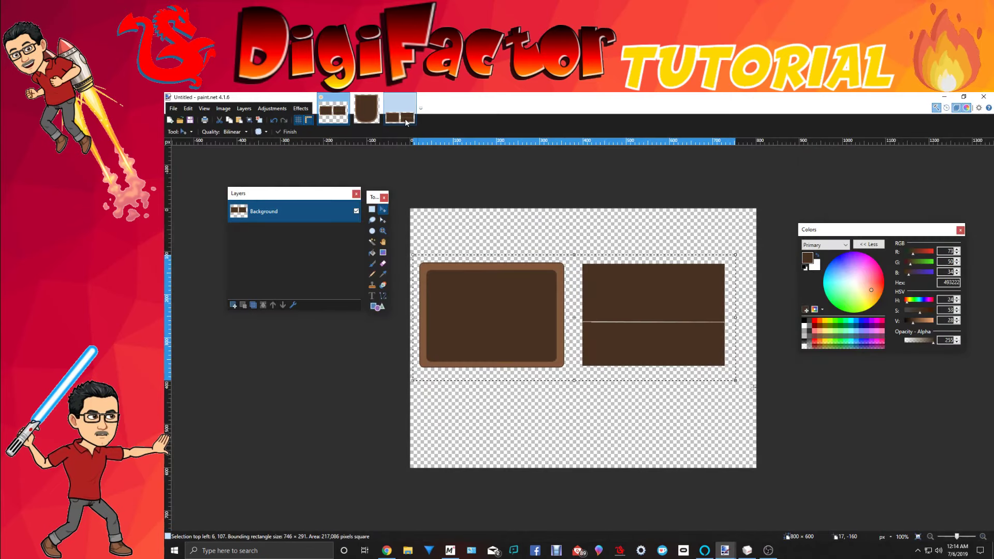
click(372, 209)
click(463, 186)
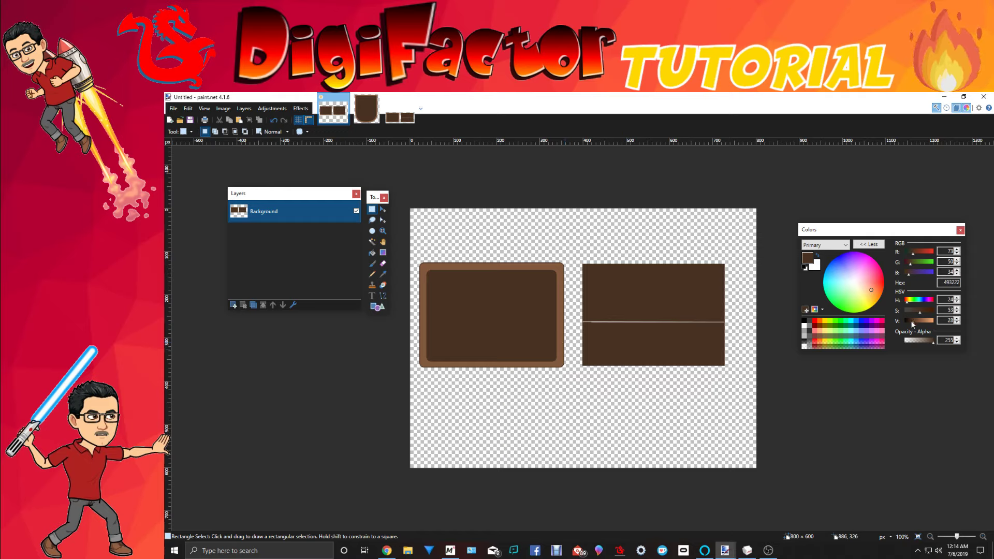
drag(913, 323, 914, 325)
click(274, 120)
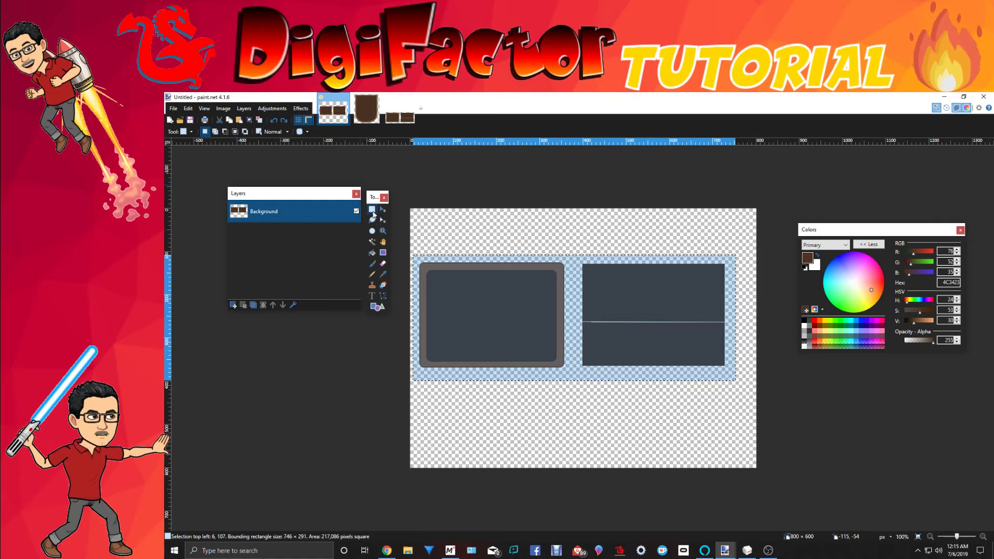
click(373, 211)
click(432, 186)
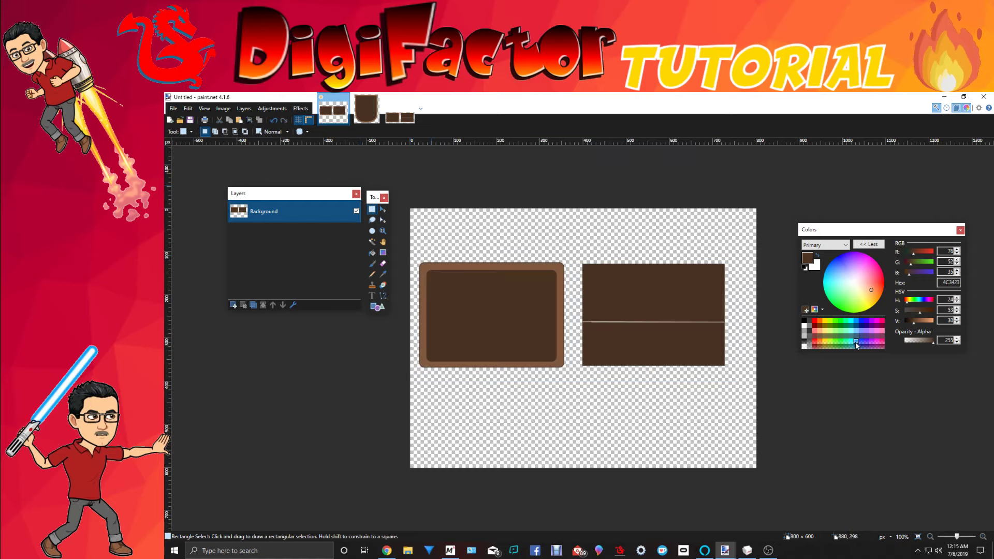
Draw a filled rounded rectangle in grey A0A0A0 on the empty canvas below the brown-framed panel.
click(805, 333)
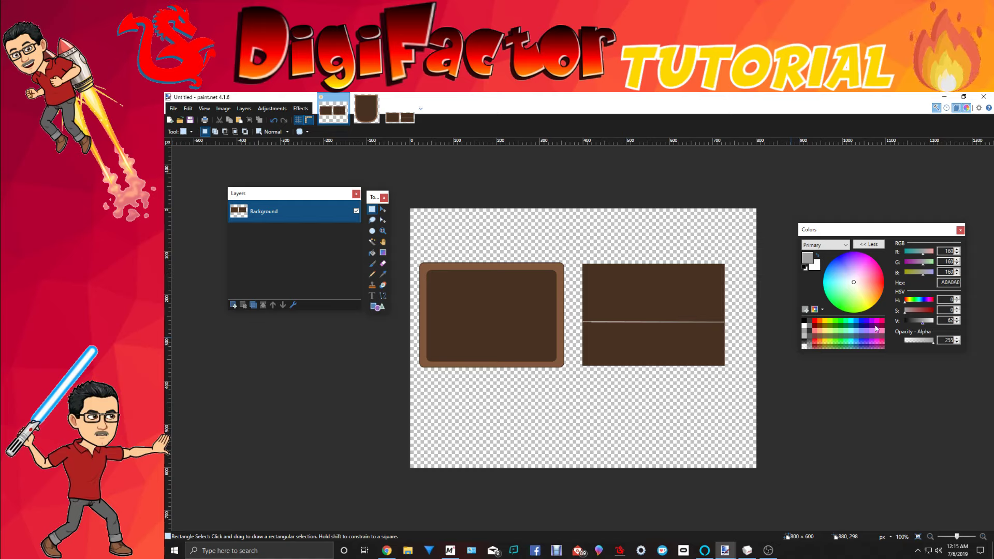
click(377, 307)
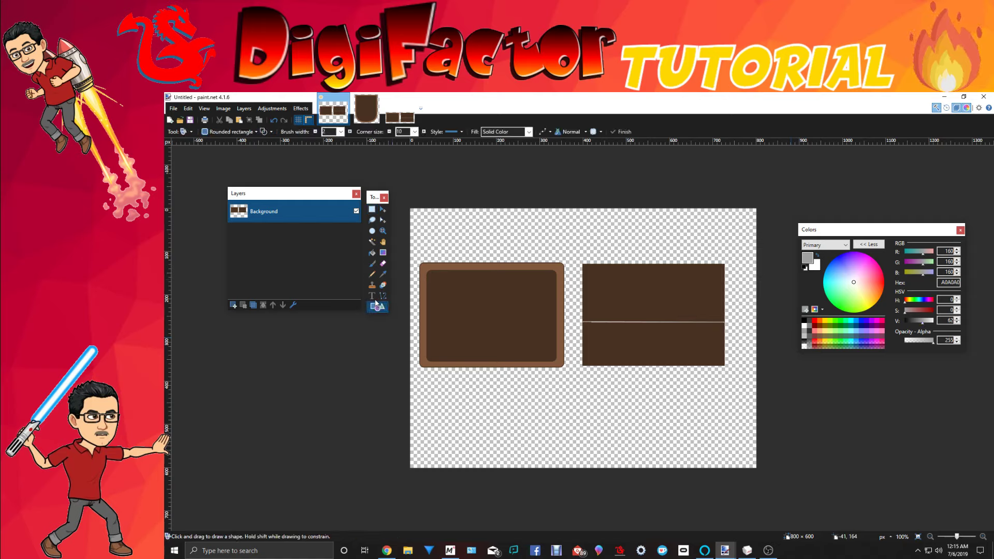
click(267, 133)
drag(435, 375, 546, 445)
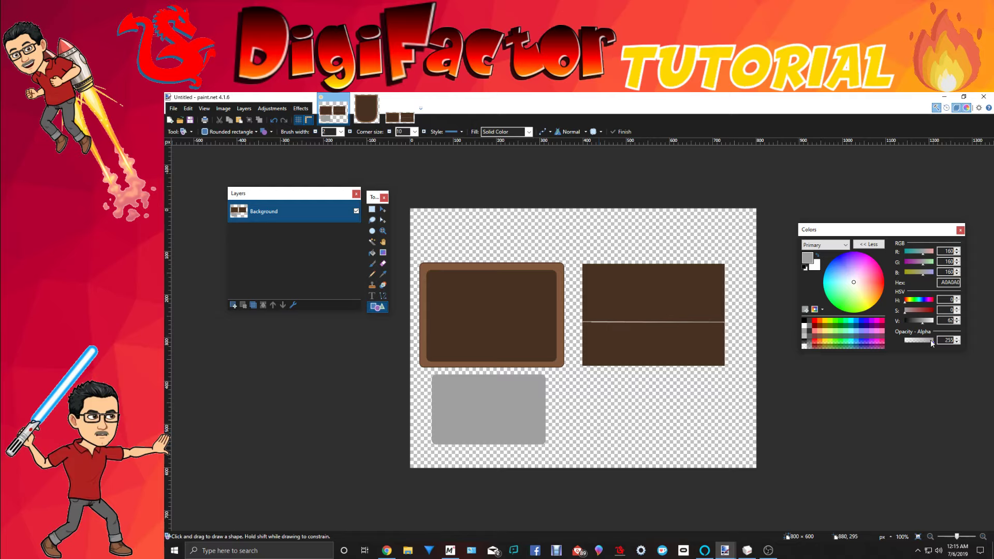
Sample the framed panel's dark brown, set the shape brush width to 6, and darken the primary color to 332217.
click(384, 275)
click(506, 287)
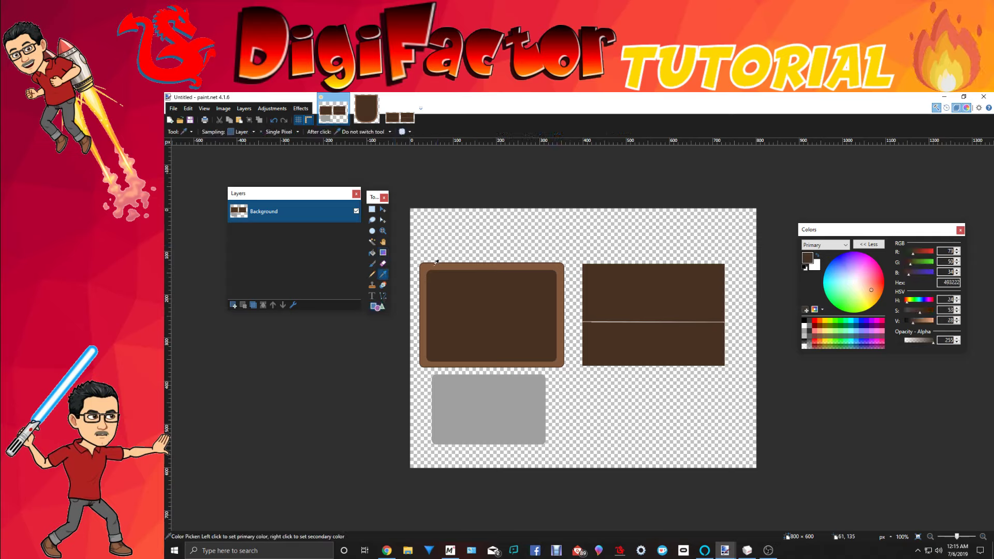
click(377, 307)
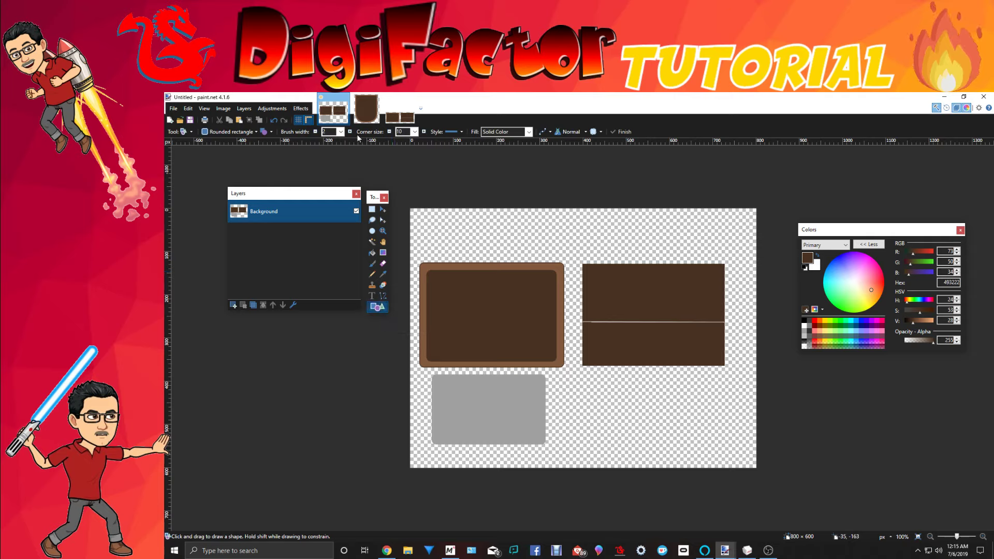
click(340, 132)
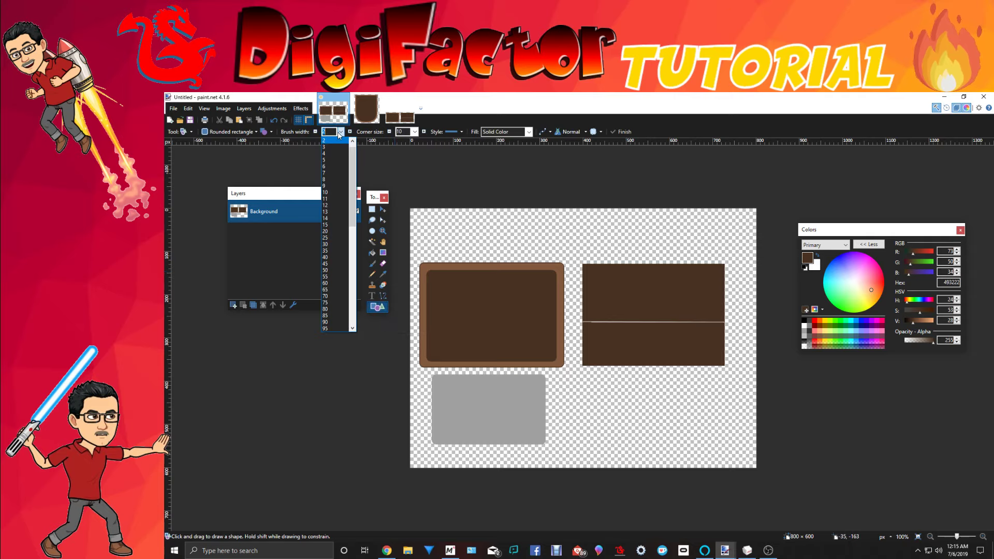
click(341, 167)
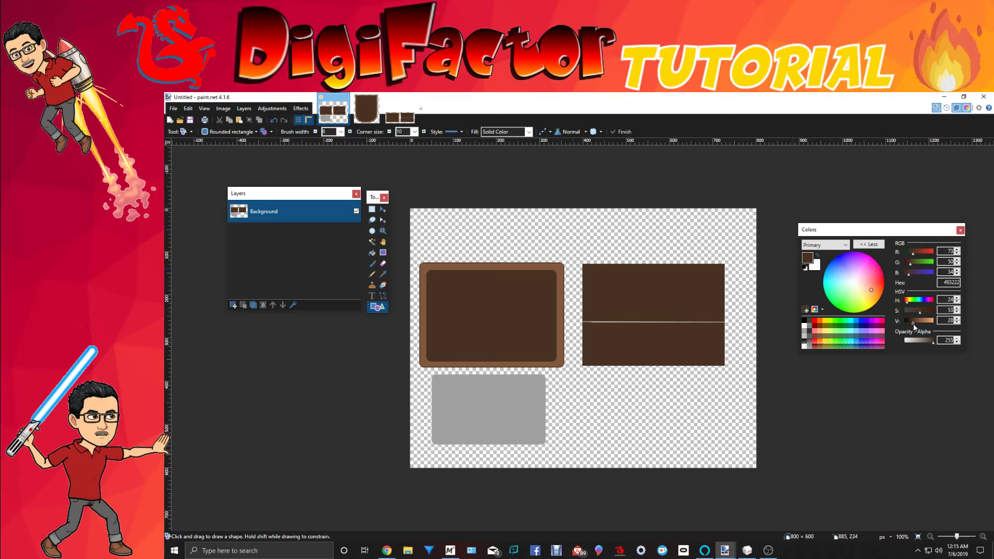
drag(913, 324, 910, 325)
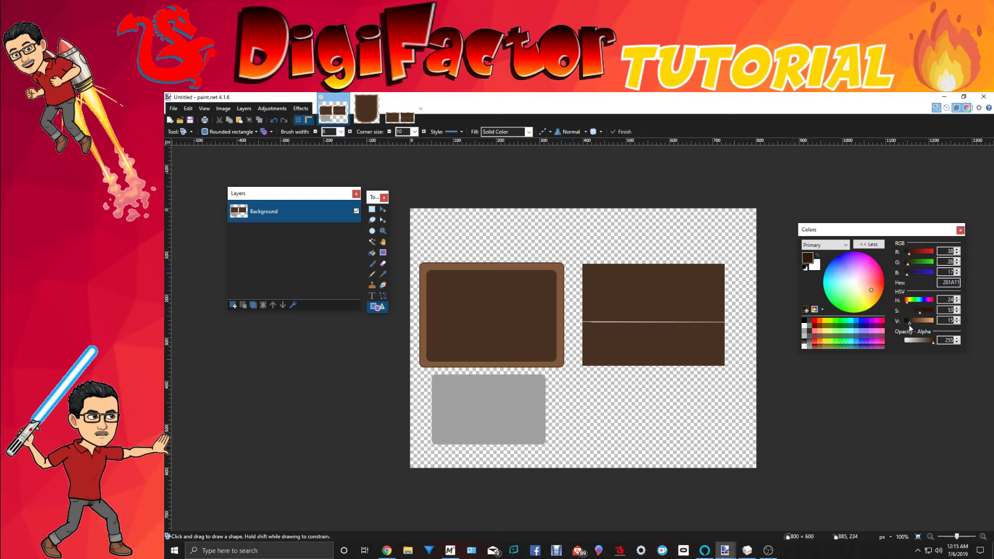
drag(910, 325, 911, 325)
Replace the filled attempt on the right panel's upper half with a dark rounded rectangle outline and a lighter 895D40 outline just inside it.
drag(590, 269, 716, 318)
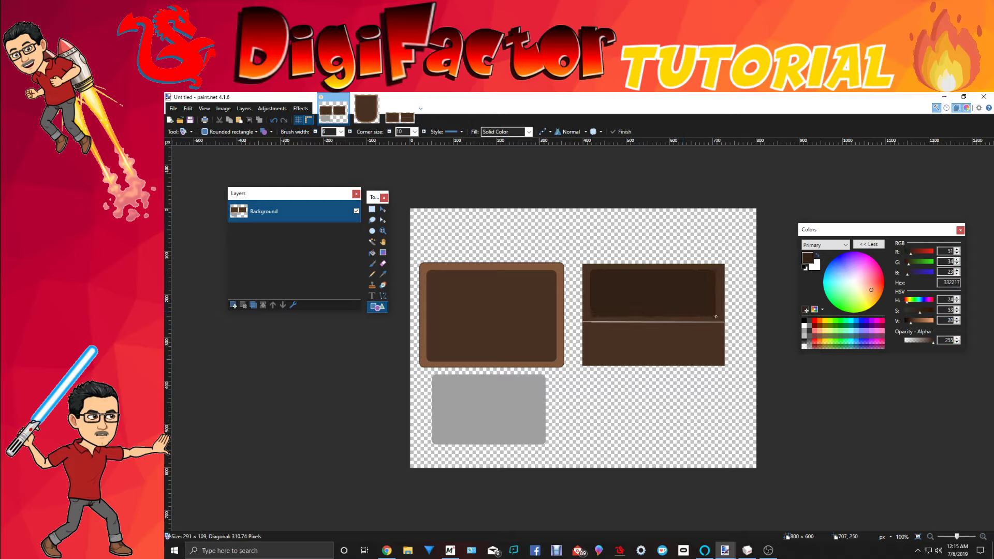
key(ctrl+z)
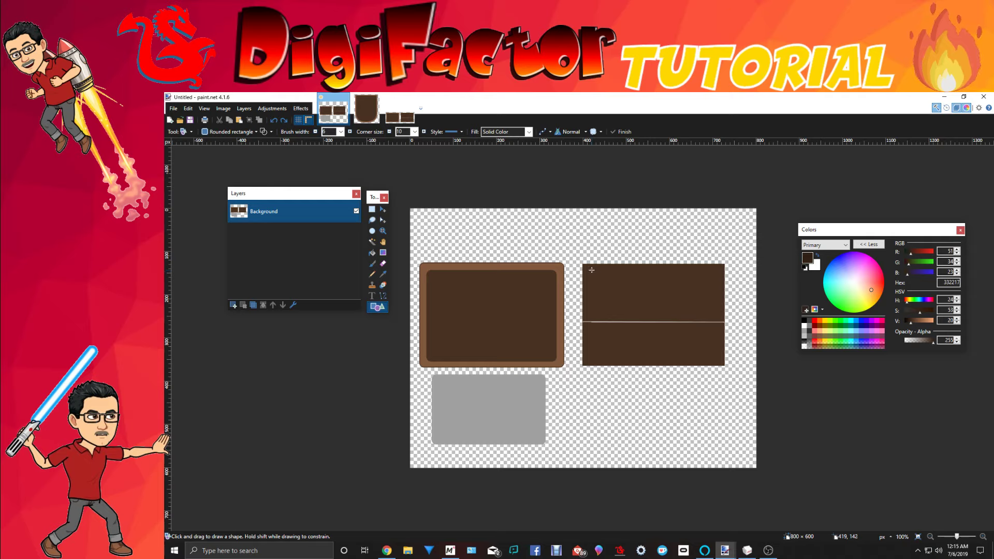
mouse_move(592, 270)
mouse_down()
mouse_move(638, 307)
mouse_move(716, 317)
mouse_up()
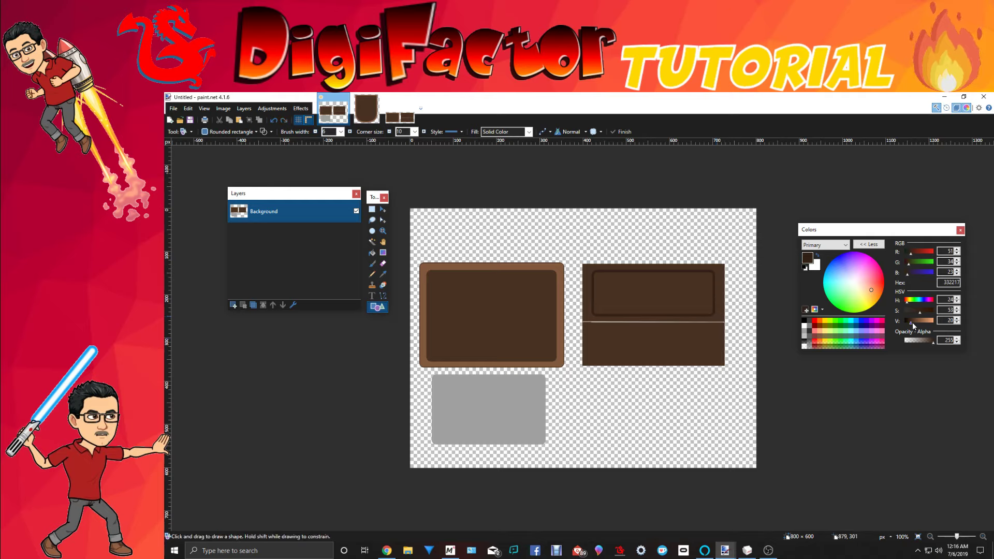
drag(913, 322, 919, 322)
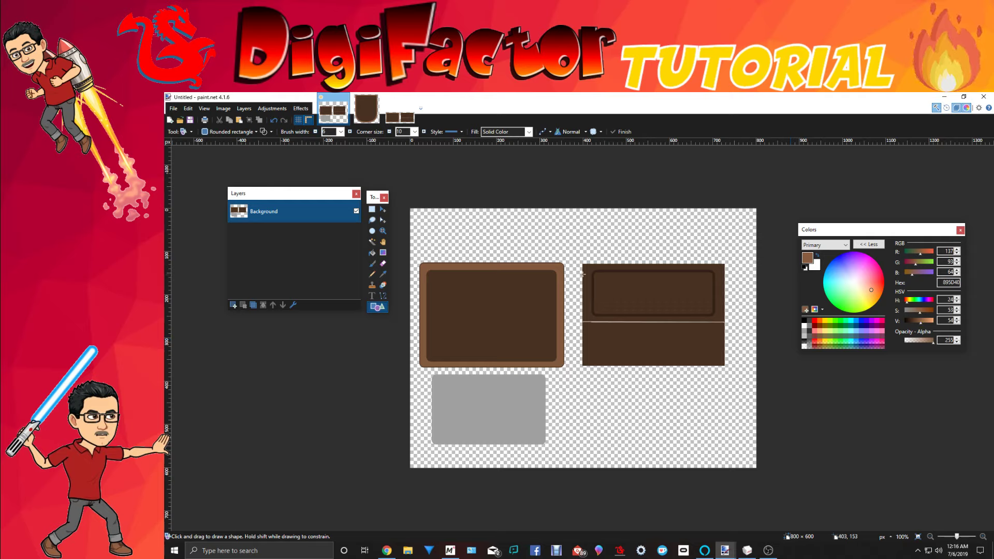
drag(594, 272, 713, 315)
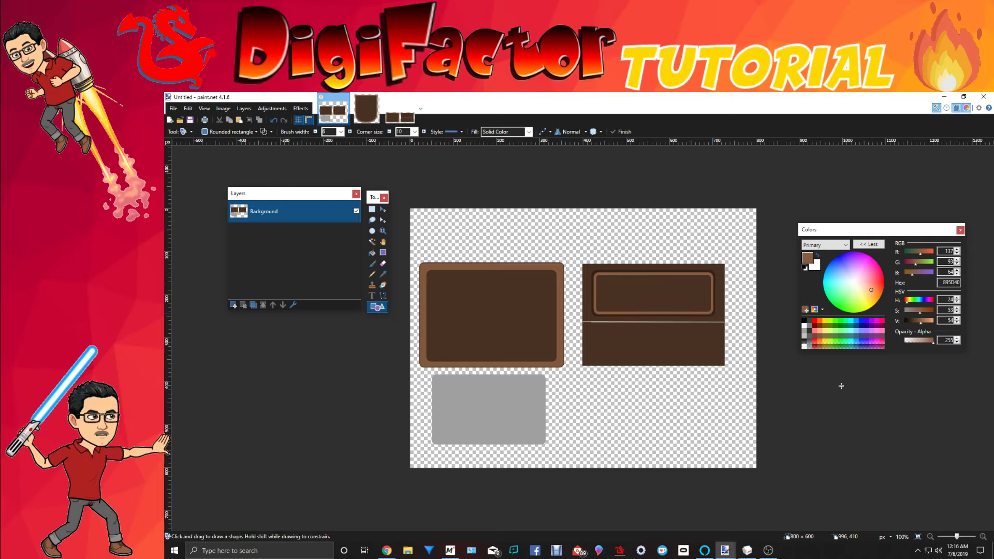
Sample the dark outline color and draw a rounded rectangle outline about 284 × 80 pixels in the right panel's lower half.
click(384, 274)
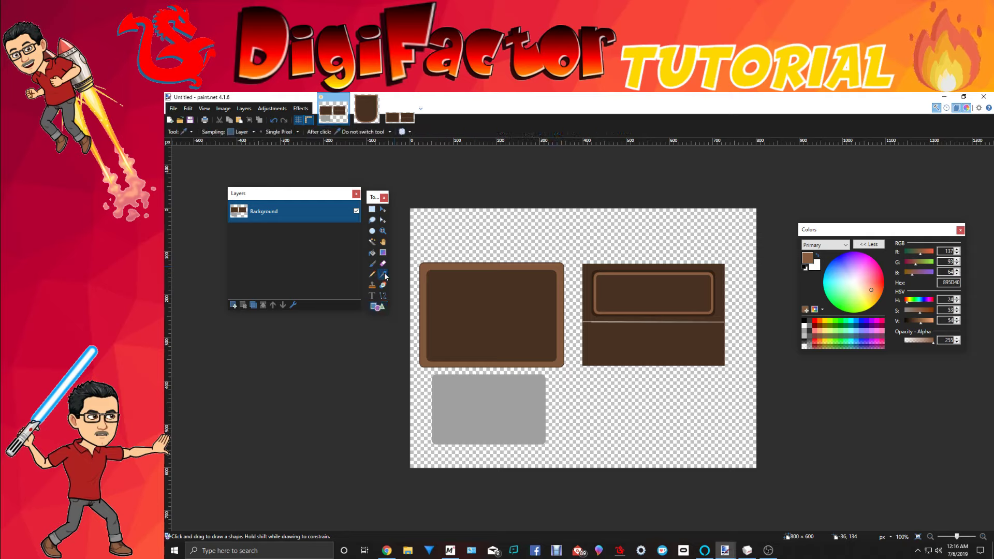
click(611, 269)
click(378, 307)
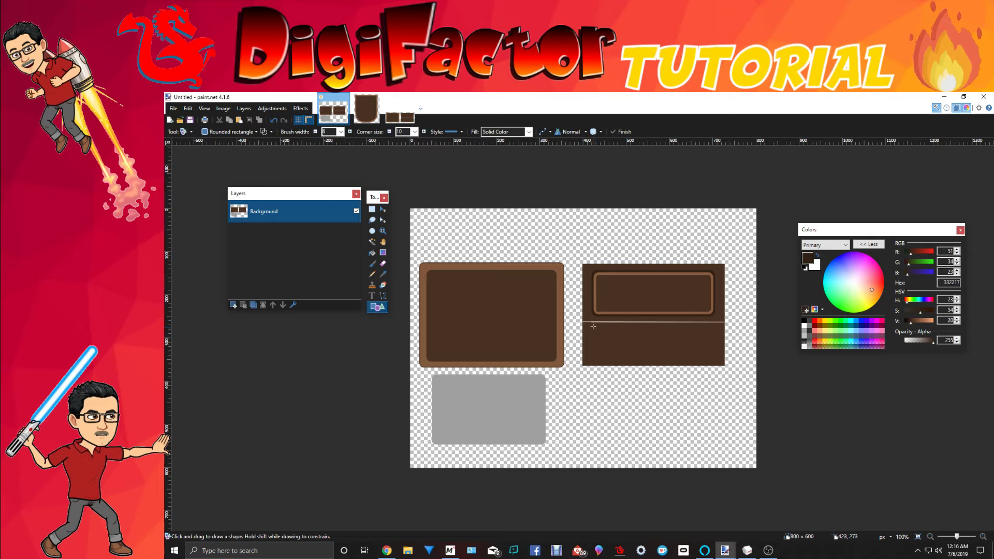
drag(594, 326, 716, 361)
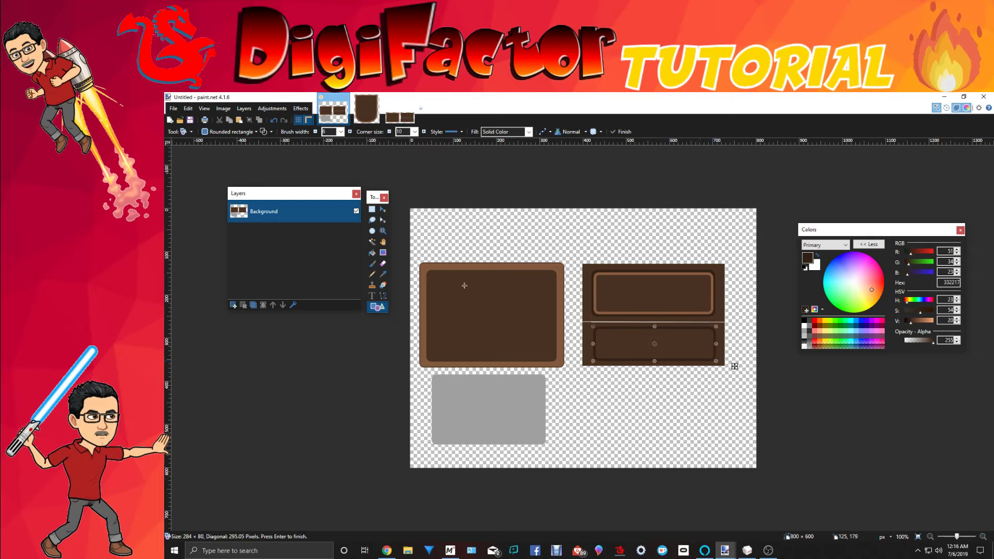
Sample the lighter brown 895D40 and draw a rounded rectangle outline about 272 × 70 pixels just inside the lower drawer's dark outline.
click(383, 273)
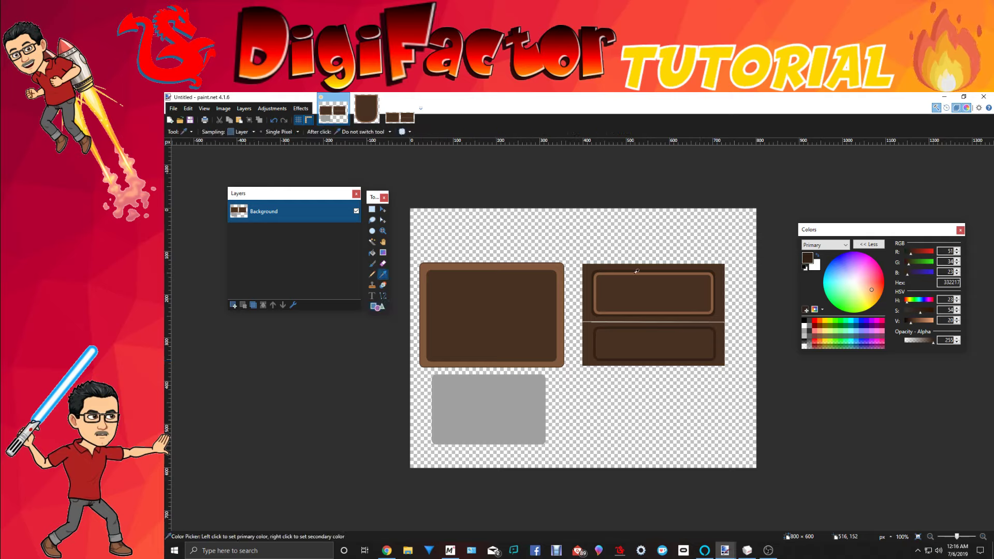
click(636, 272)
click(377, 307)
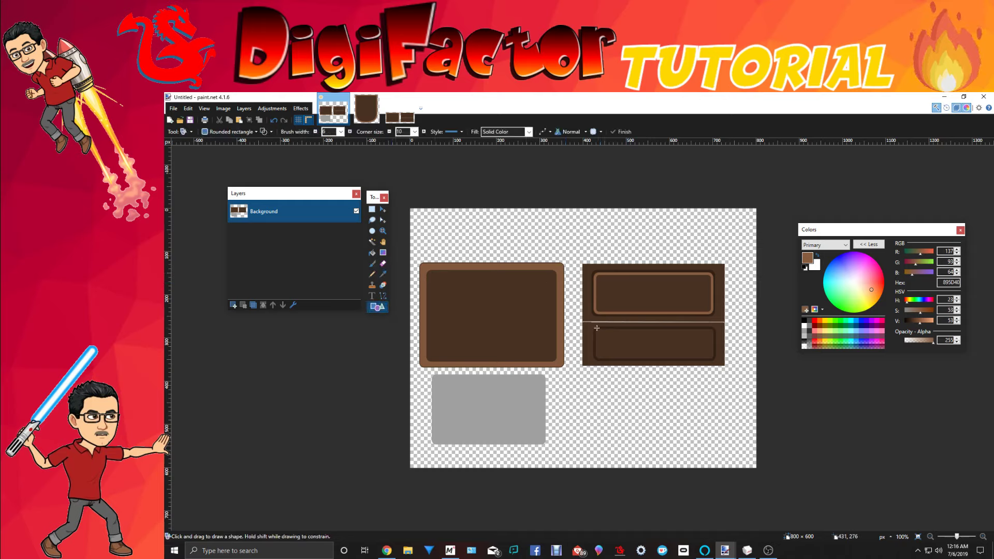
drag(597, 328, 716, 359)
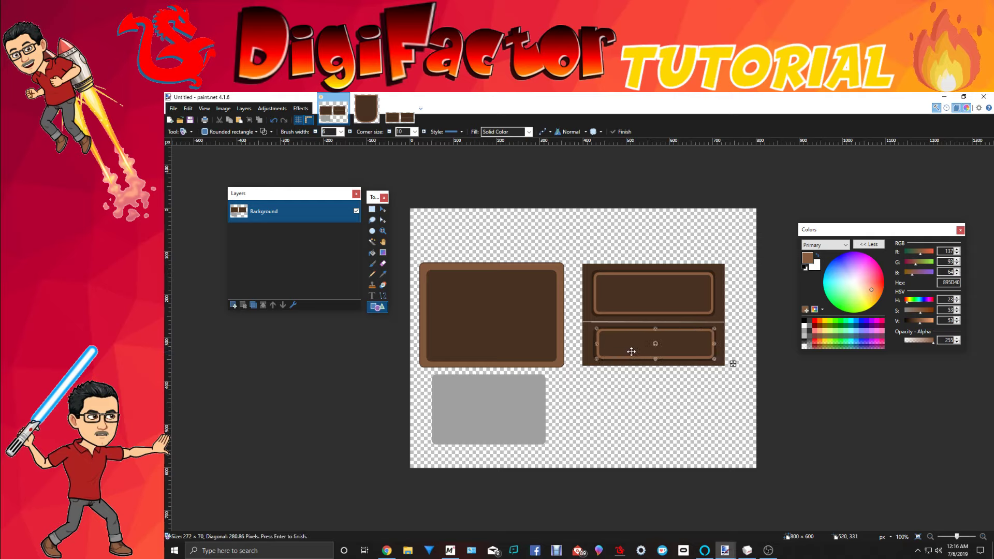
drag(598, 346, 599, 346)
click(738, 357)
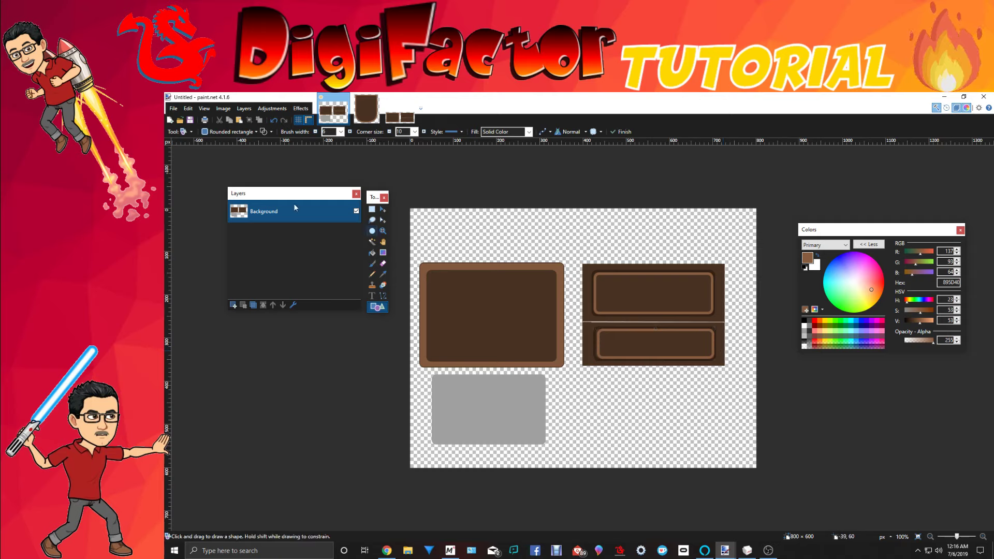
Copy the area containing both brown panels and the grey block into a new image of about 757 × 461 pixels.
click(372, 209)
drag(412, 253, 740, 452)
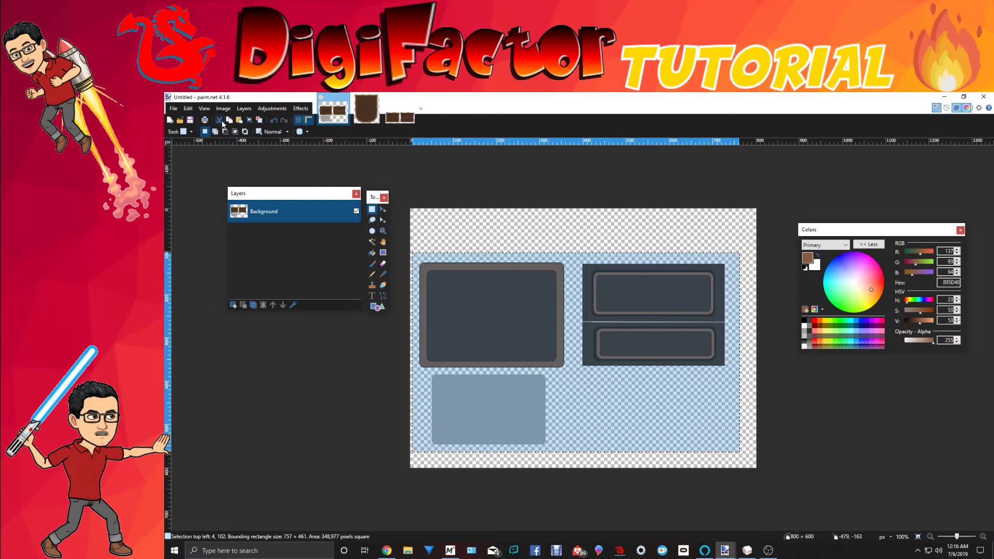
click(173, 110)
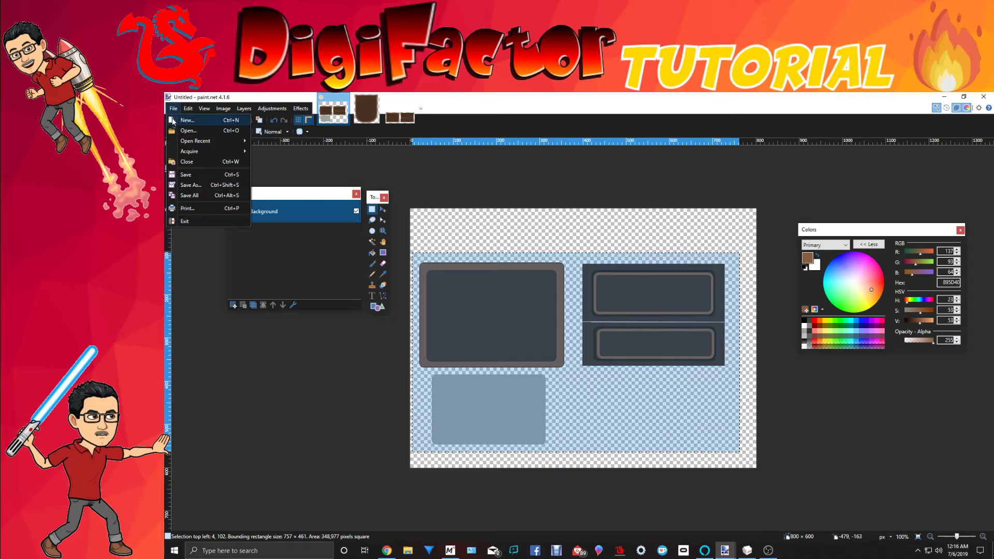
click(187, 121)
click(581, 374)
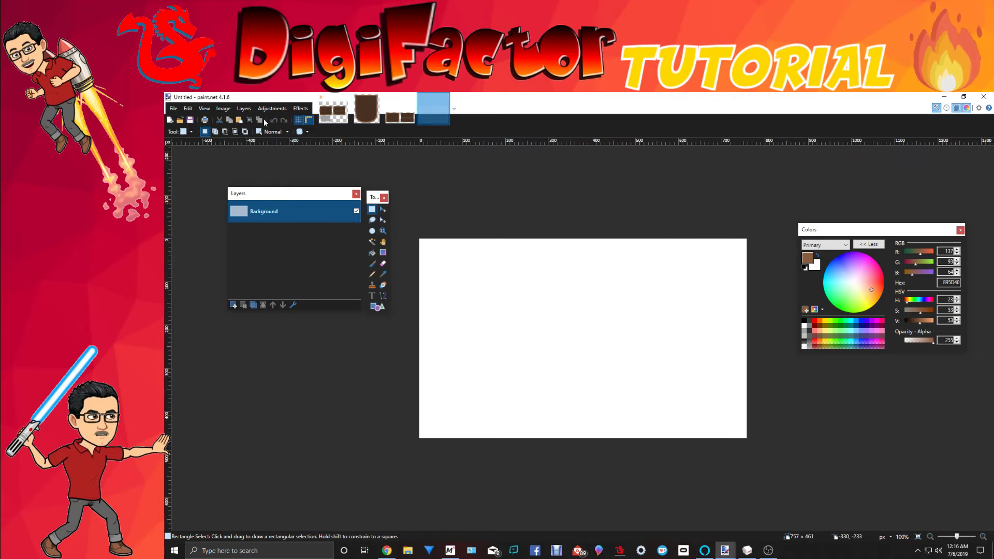
click(239, 120)
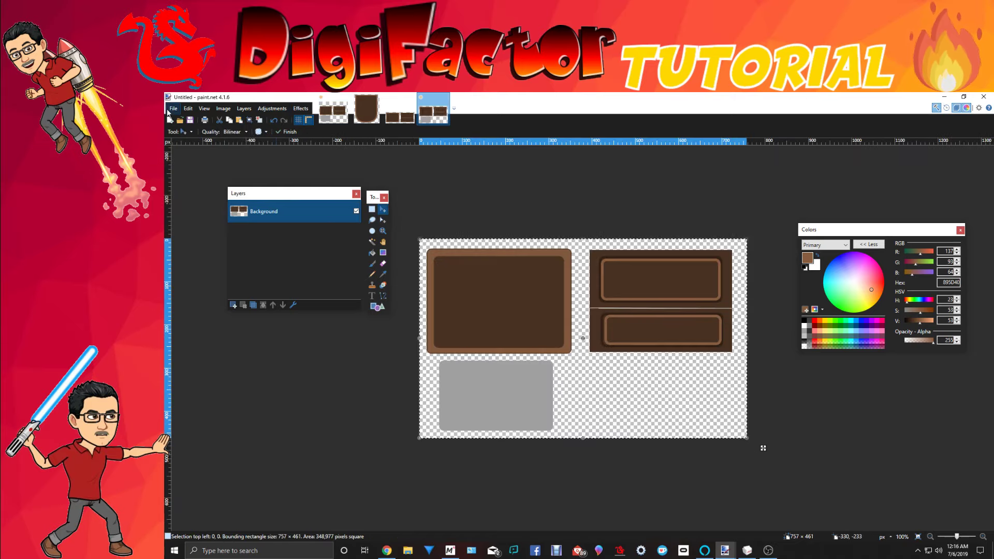
Save the new image as Desk Template.png in the Tutorial folder, replacing the existing file, with auto-detected bit depth.
click(172, 110)
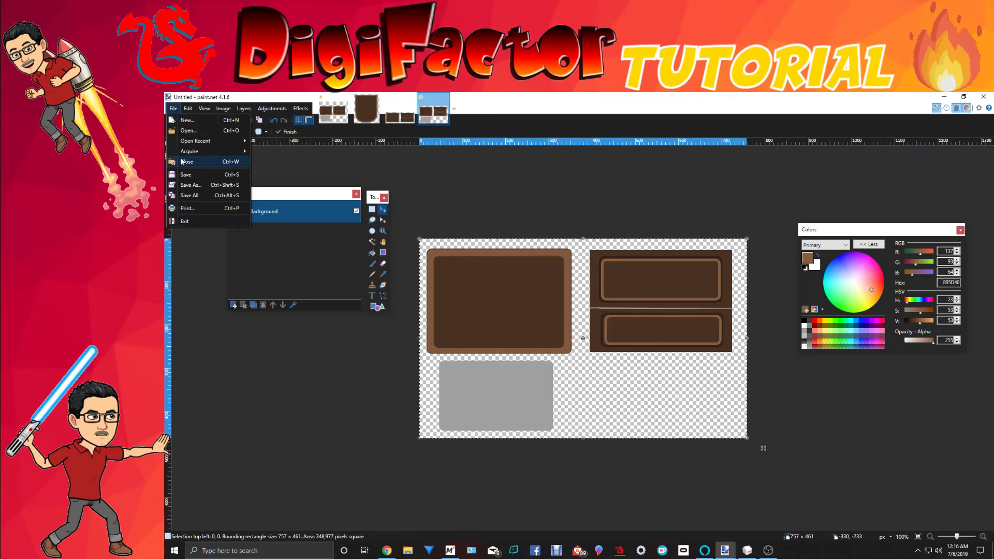
click(184, 187)
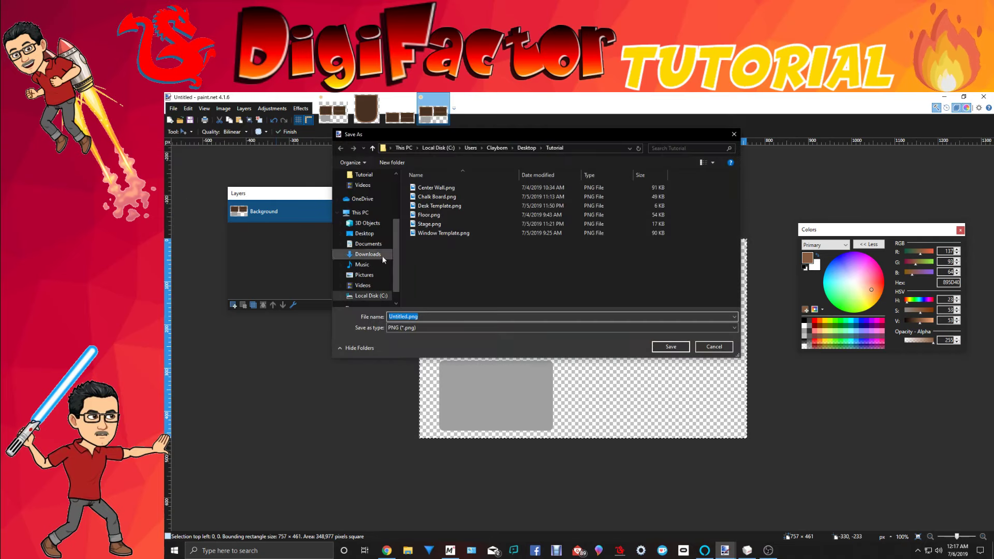
click(446, 206)
click(668, 347)
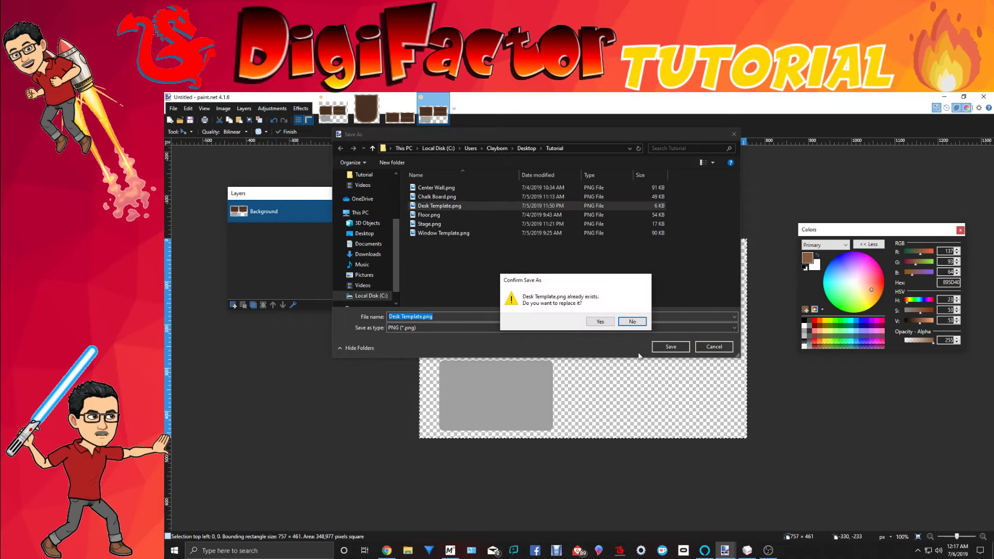
click(600, 322)
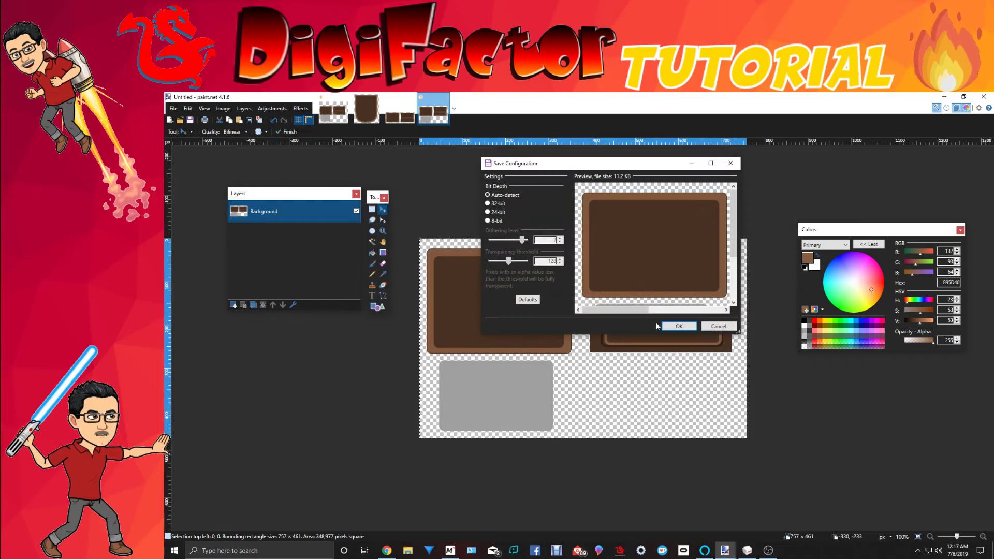
click(672, 326)
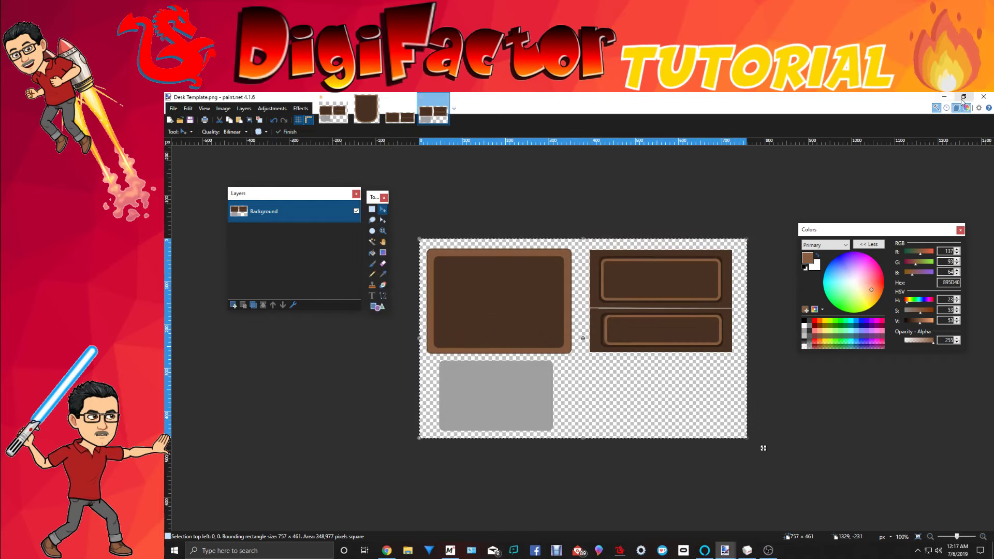
Switch to MilkShape 3D and move the Texture Coordinate Editor so the Groups tools stay accessible.
click(945, 98)
drag(805, 396, 757, 381)
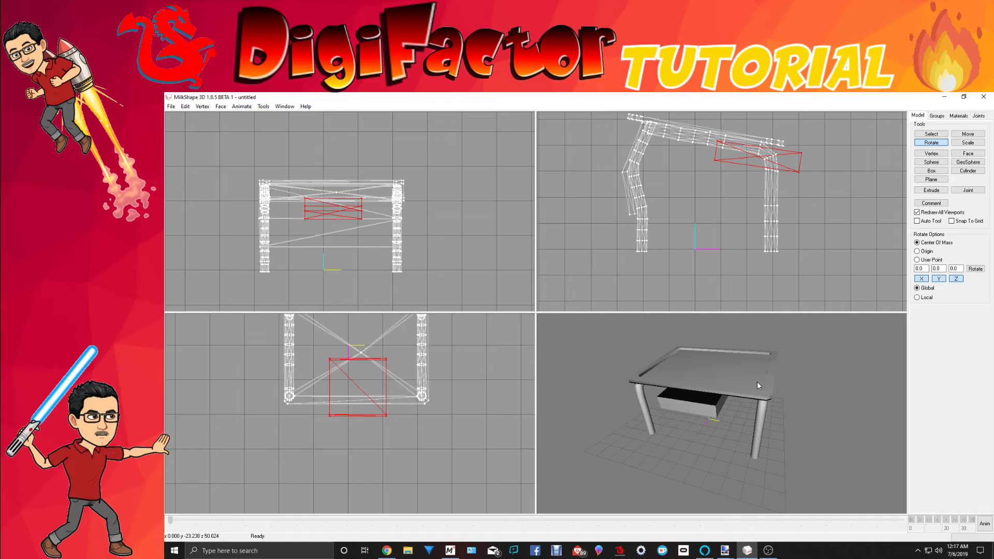
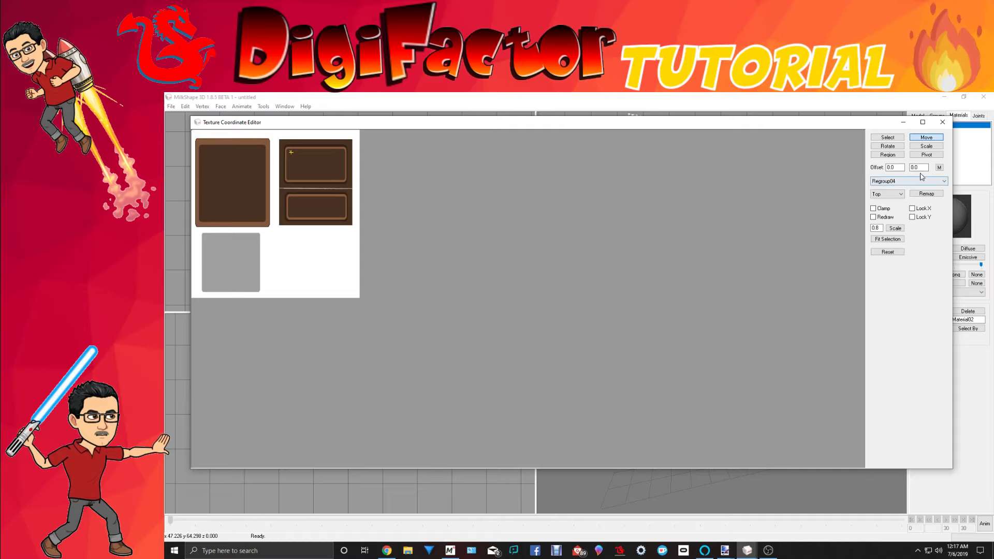
drag(881, 124, 868, 170)
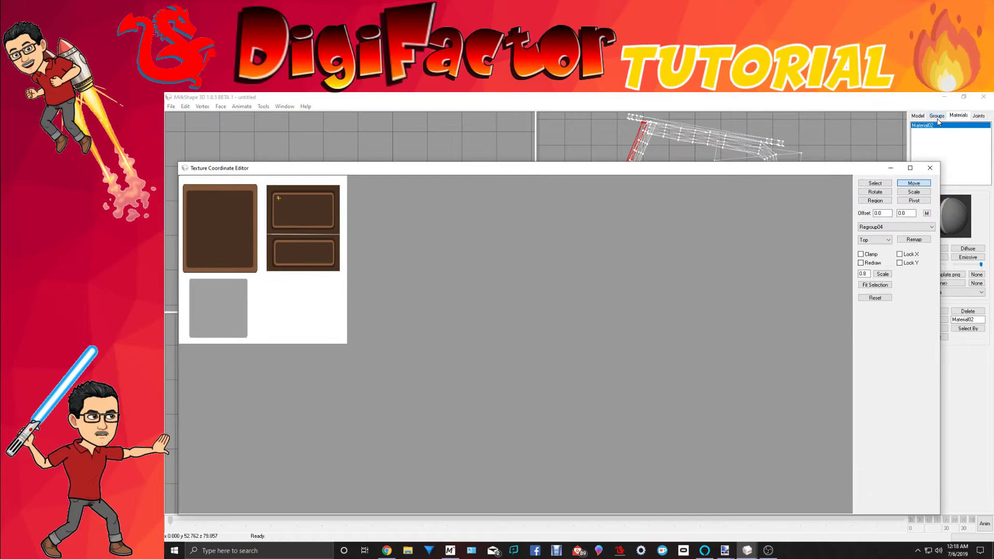
Remap Regroup04 with the Top projection, then scale and move its coordinates onto the two-drawer texture.
click(938, 117)
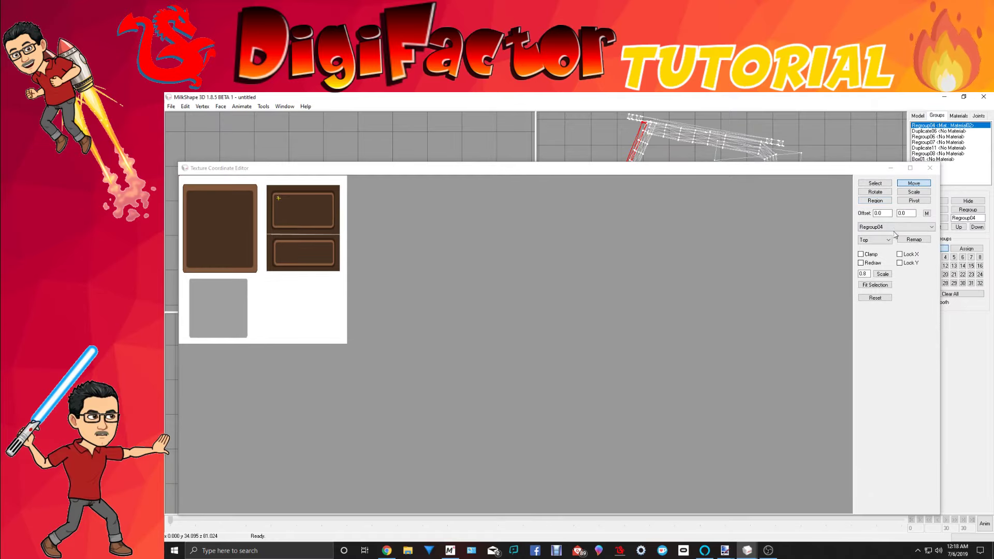
click(915, 241)
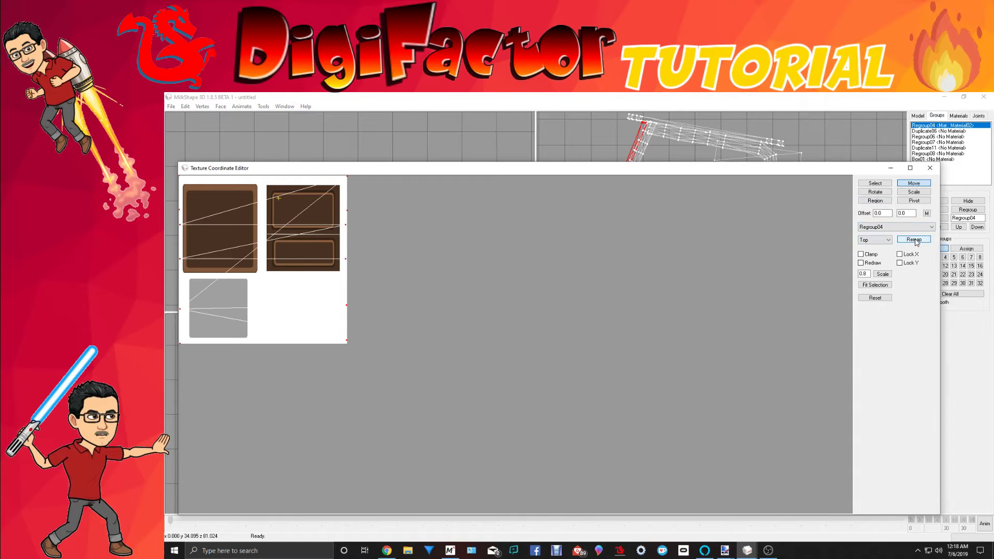
click(914, 191)
drag(713, 210, 434, 228)
click(928, 185)
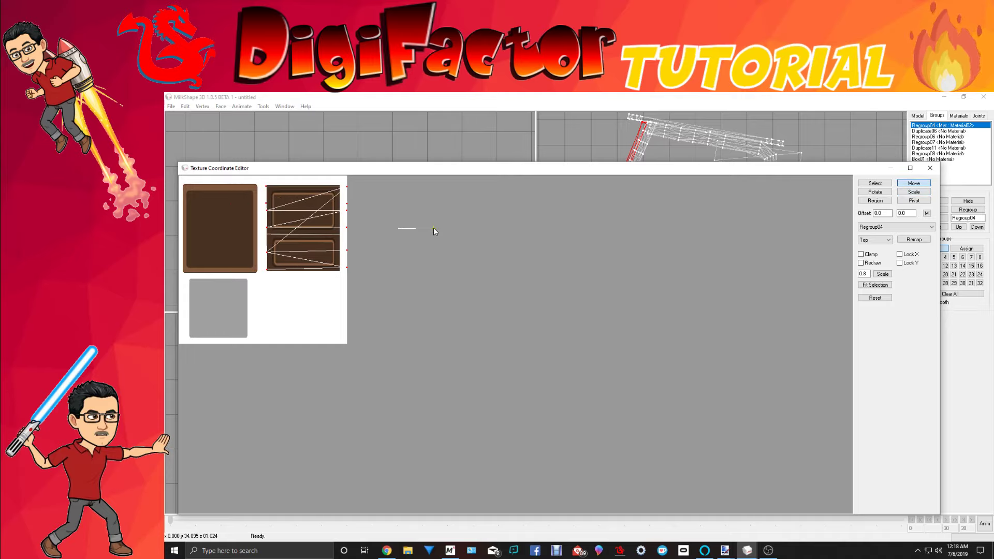
Pull the mapping points beyond the drawer texture inward to its edge, then check the textured drawer front in the 3D view.
click(882, 184)
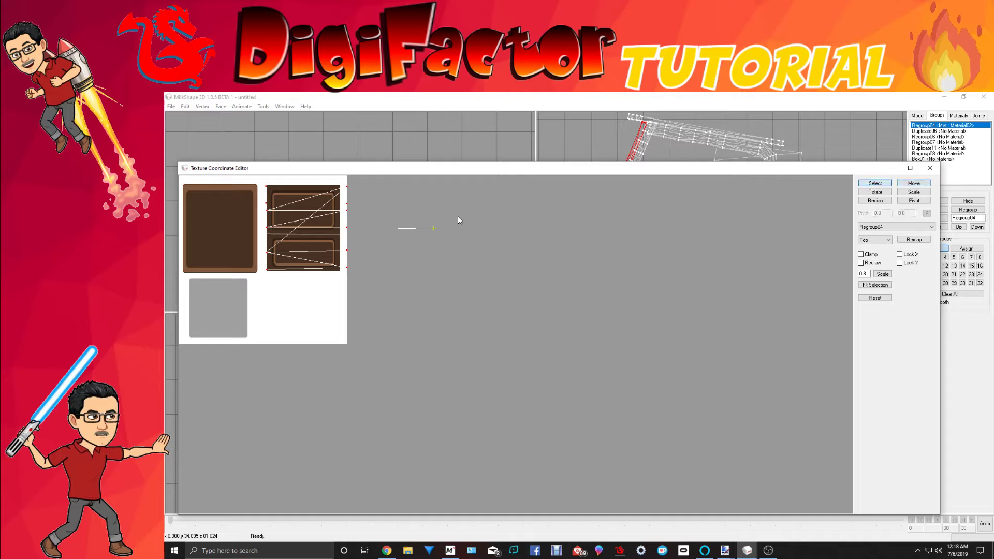
drag(346, 182, 419, 264)
click(914, 183)
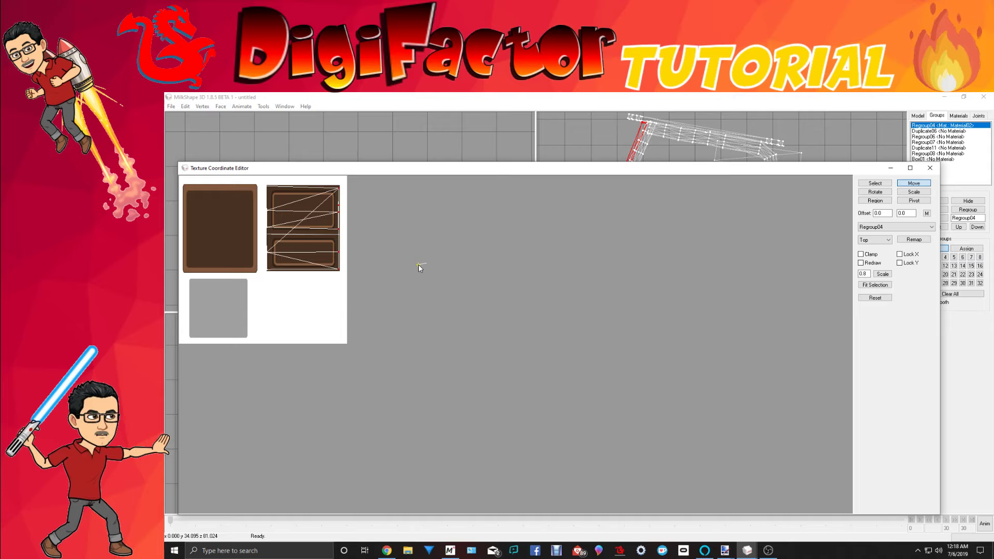
click(930, 168)
mouse_move(695, 406)
mouse_down()
mouse_move(689, 397)
mouse_move(705, 401)
mouse_up()
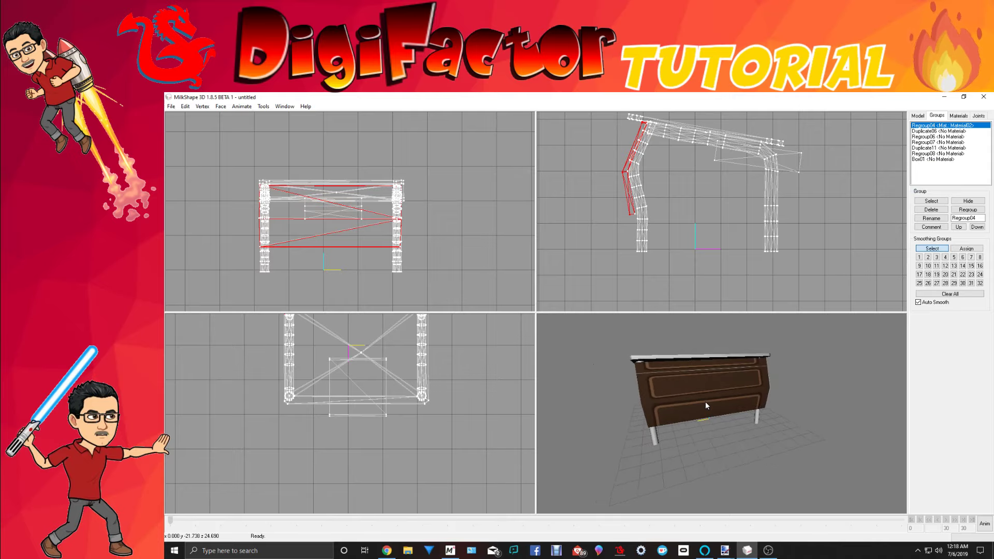
Reopen the Texture Coordinate Editor and try remapping Regroup04 with the Left projection.
click(285, 106)
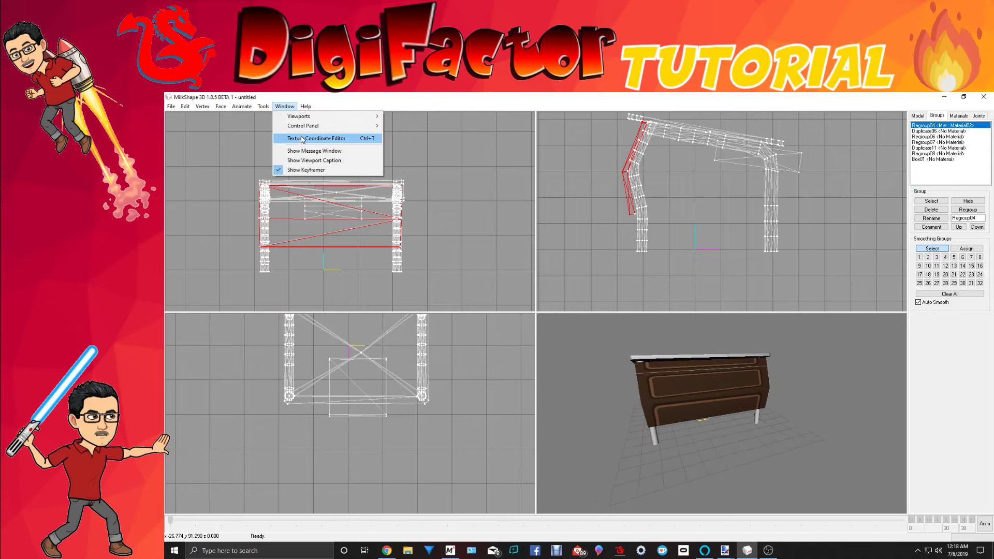
click(302, 138)
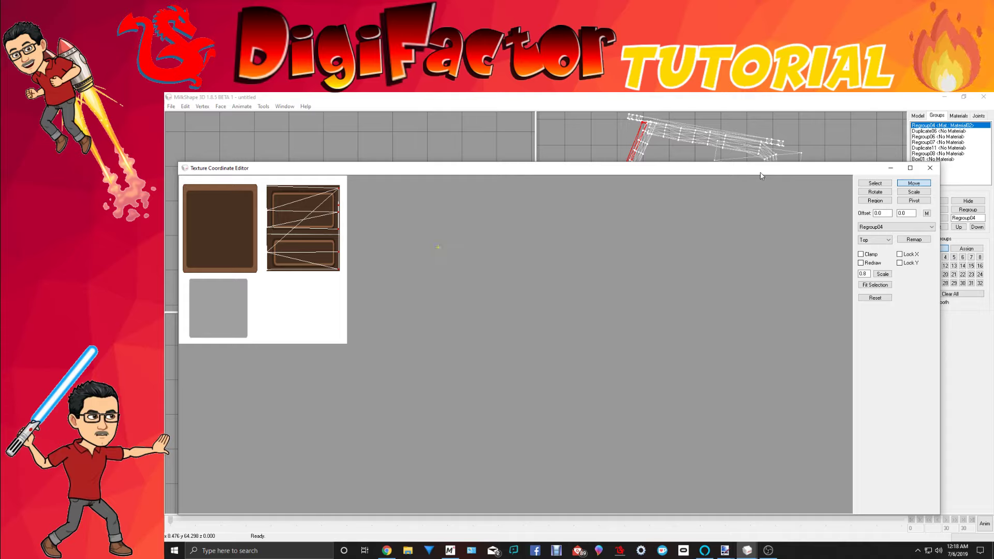
click(875, 240)
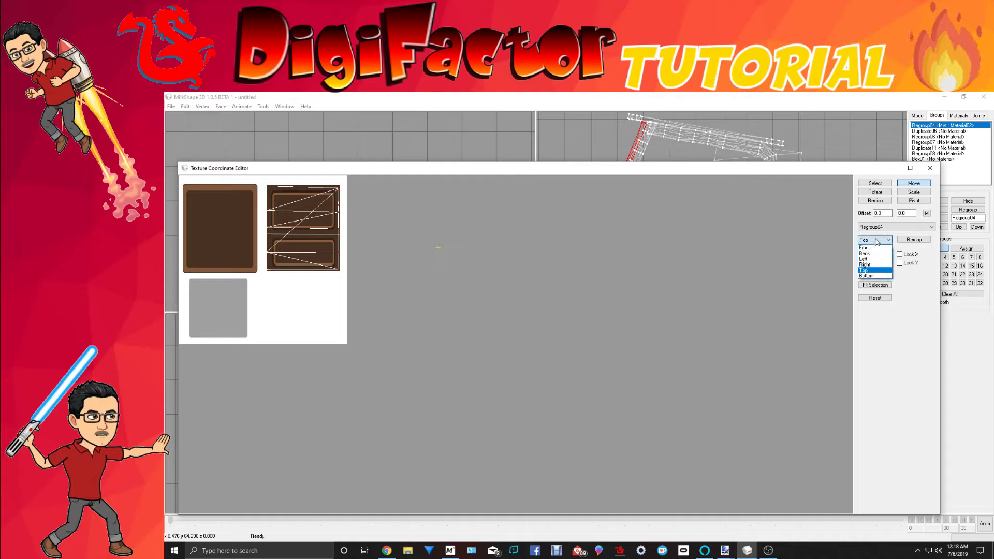
click(865, 259)
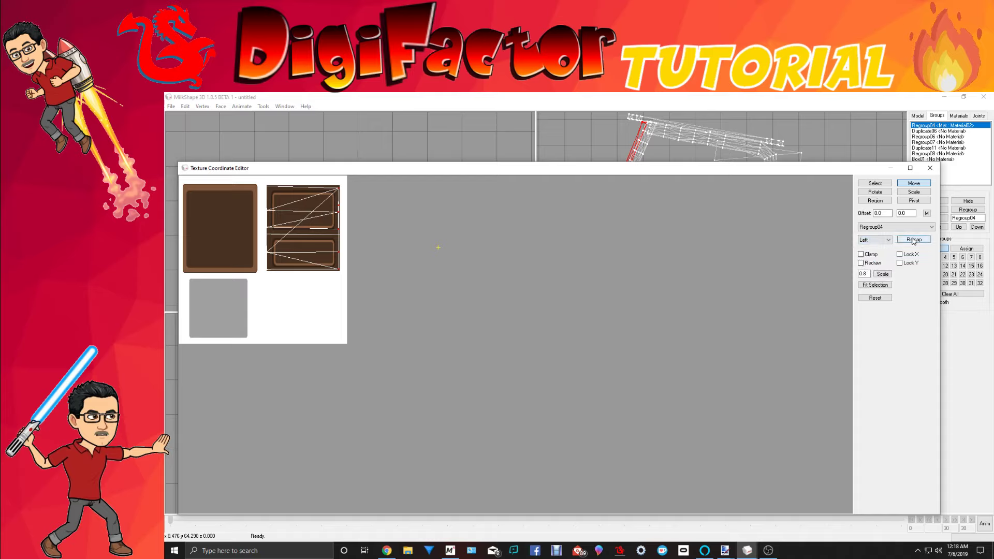
click(914, 240)
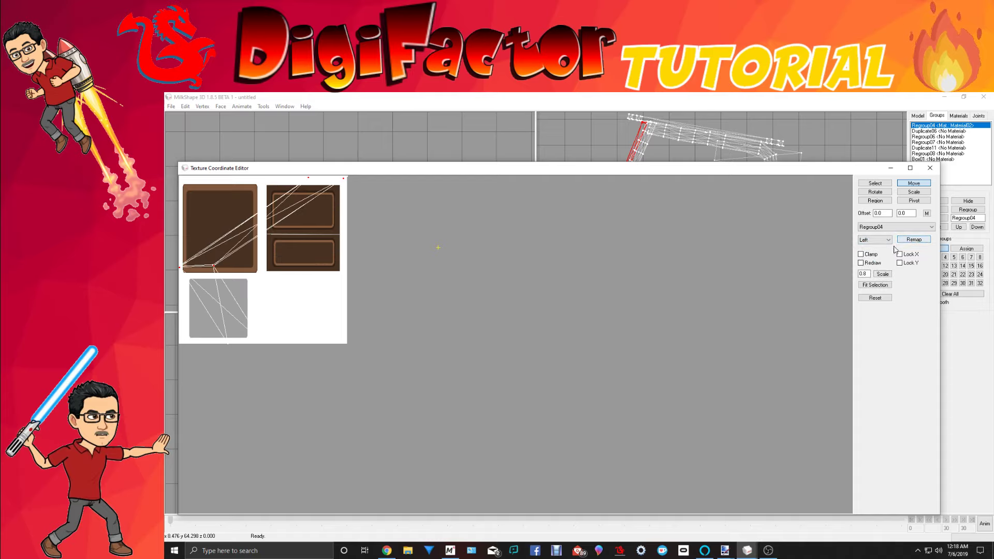
Remap Regroup04 with the Front projection and slightly scale down the selected mapping points.
click(888, 240)
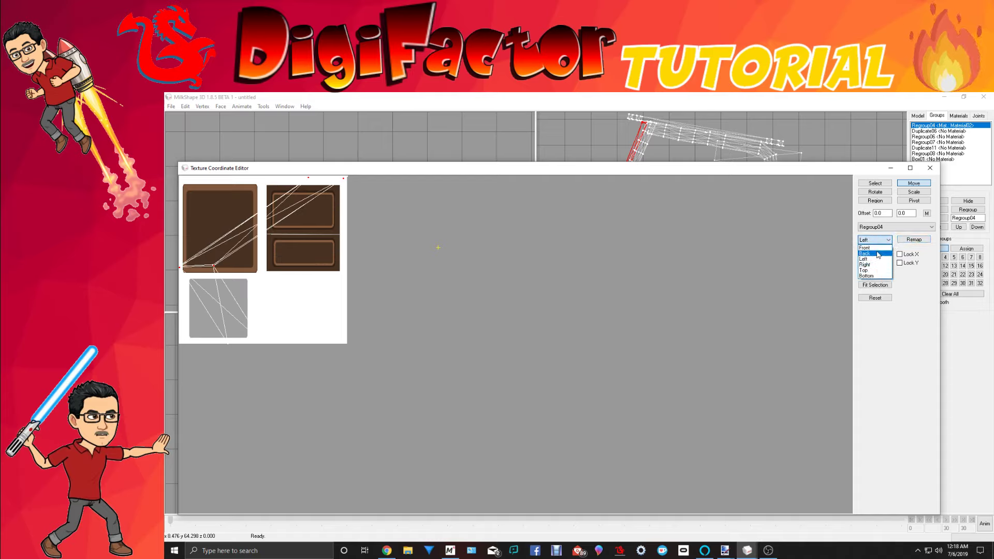
click(865, 248)
click(906, 240)
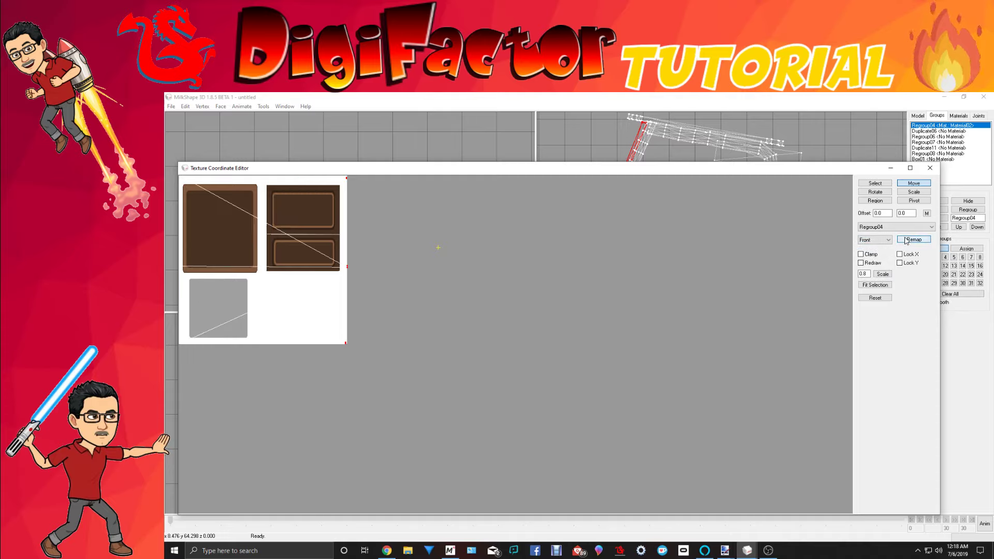
click(914, 192)
mouse_move(473, 295)
mouse_down()
mouse_move(415, 280)
mouse_move(490, 285)
mouse_up()
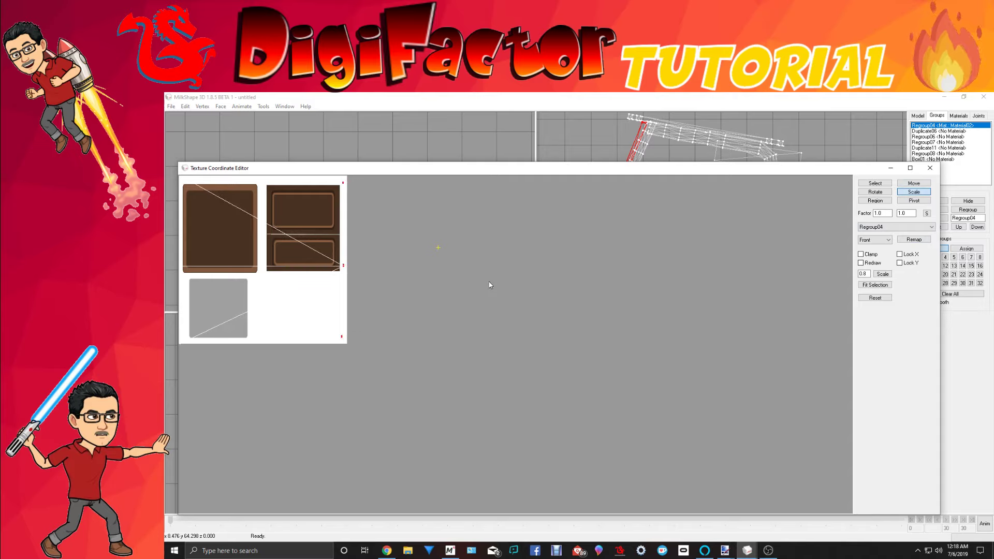
Select all of Regroup04's mapping points, scale them down, and move them onto the two-drawer texture.
click(874, 183)
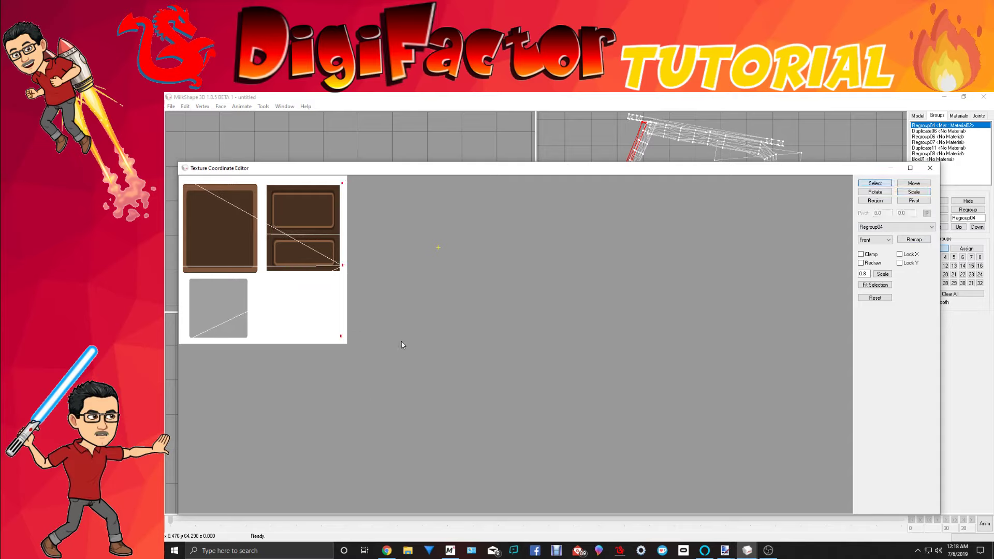
ctrl+drag(389, 327, 625, 403)
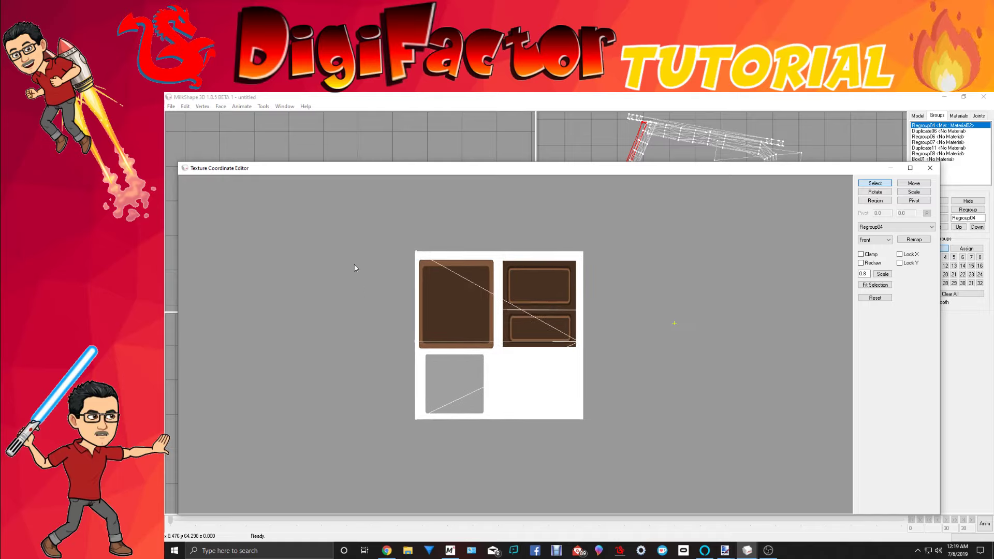
drag(351, 242, 638, 438)
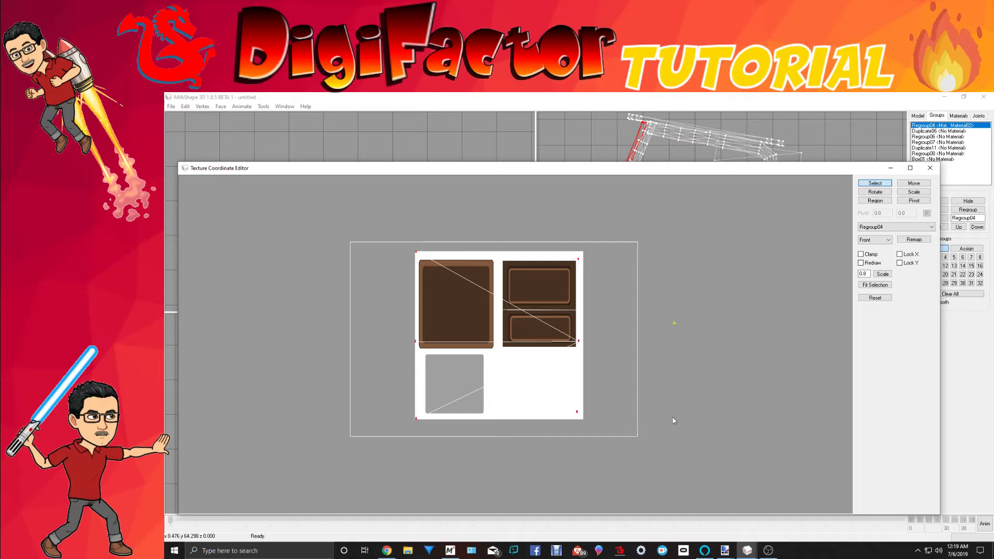
click(906, 193)
drag(705, 391, 562, 334)
click(914, 184)
drag(693, 358, 631, 341)
Select Regroup04's upper-right mapping point and align it with the top edge of the two-drawer texture.
click(876, 183)
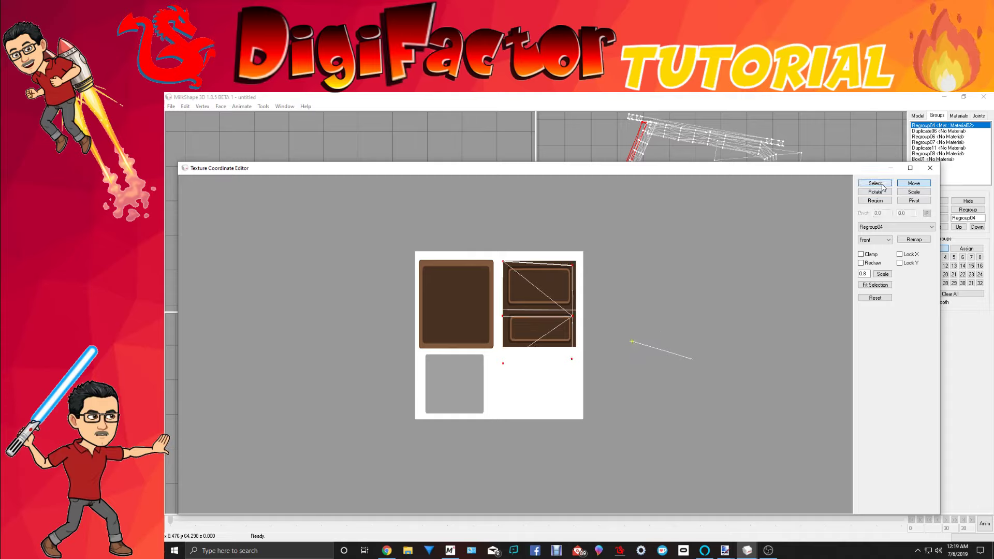
drag(568, 265, 579, 277)
click(914, 183)
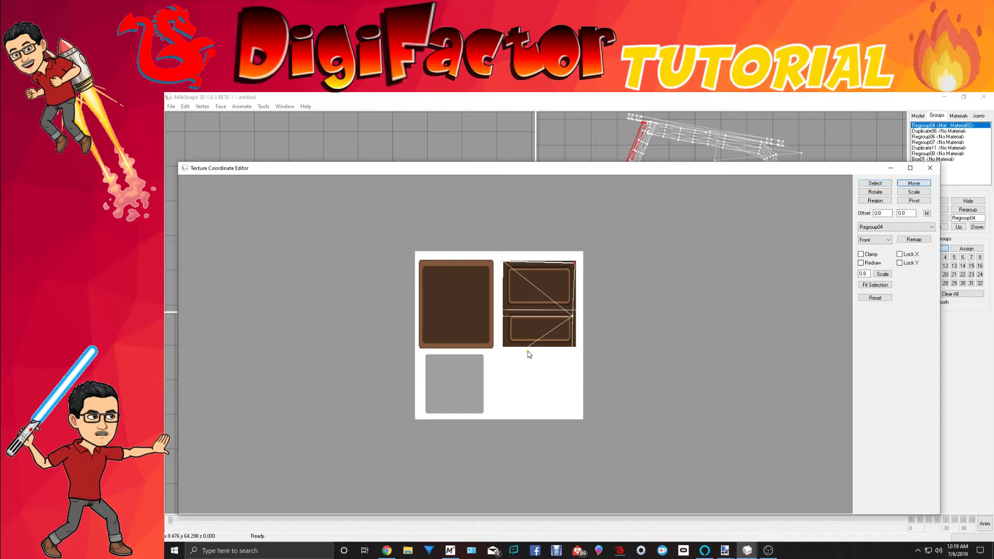
drag(529, 351, 528, 349)
Select Regroup04's middle row of mapping points and move it up onto the divider line between the two drawers.
click(866, 185)
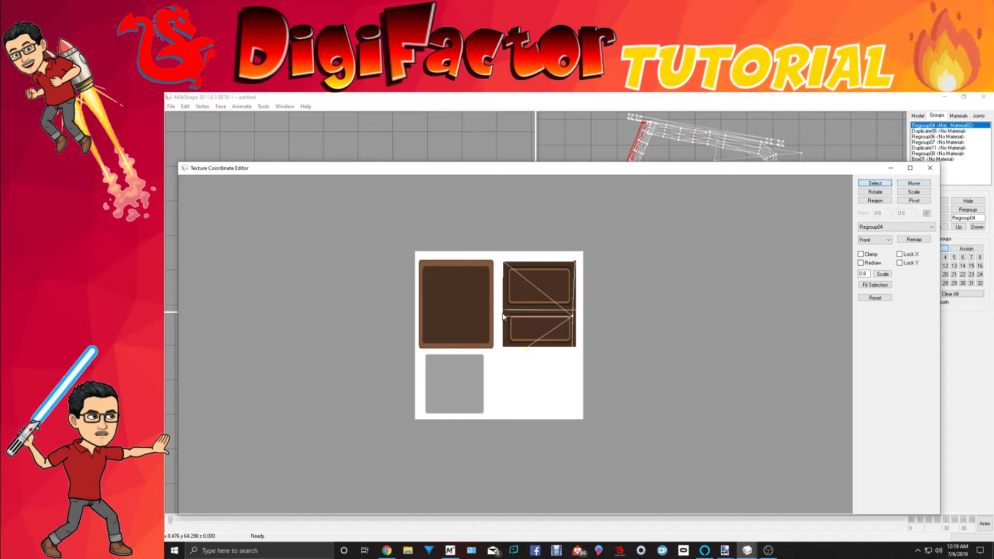
drag(503, 316, 616, 336)
click(914, 183)
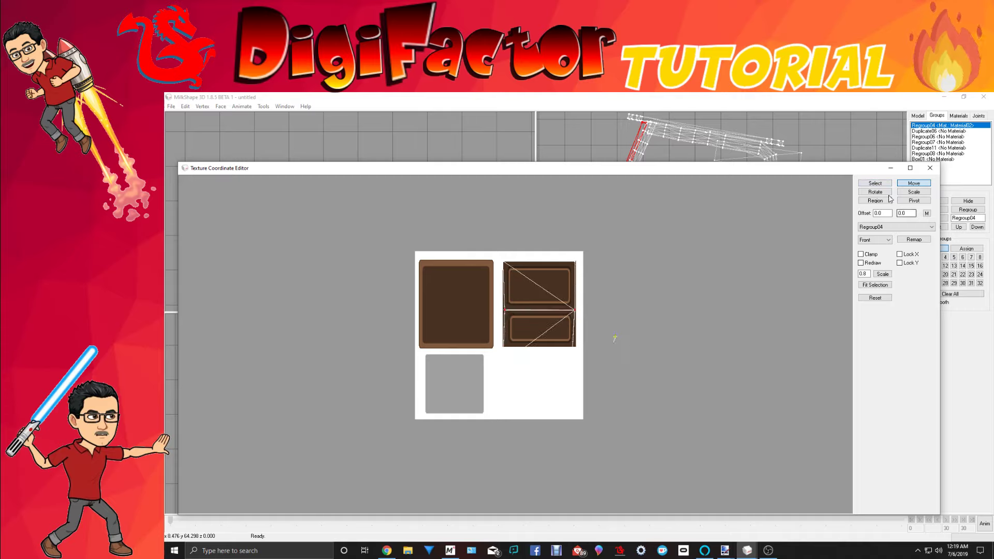
Move Regroup04's lower mapping points up to the bottom edge of the two-drawer texture, then check the textured panel in the 3D view.
click(875, 184)
drag(490, 346, 607, 374)
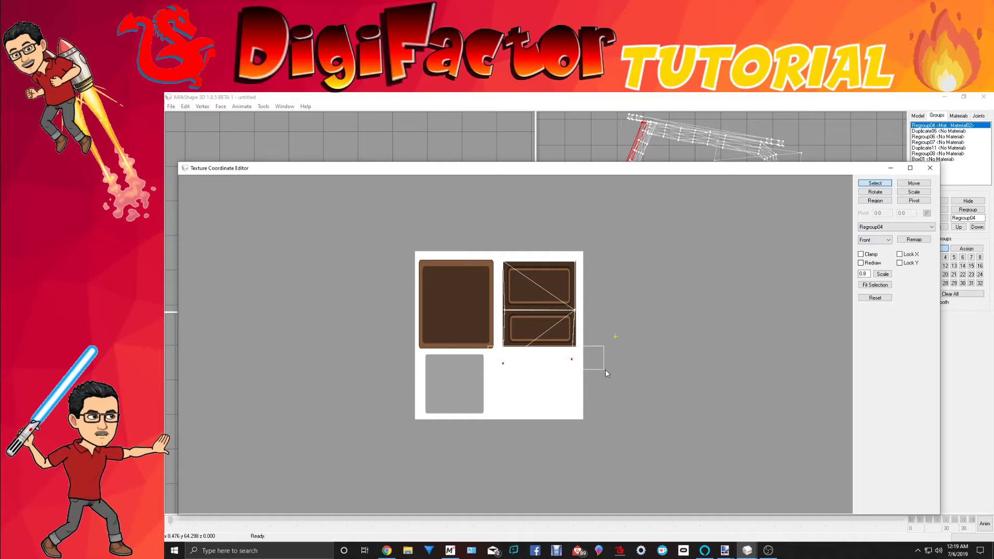
click(910, 184)
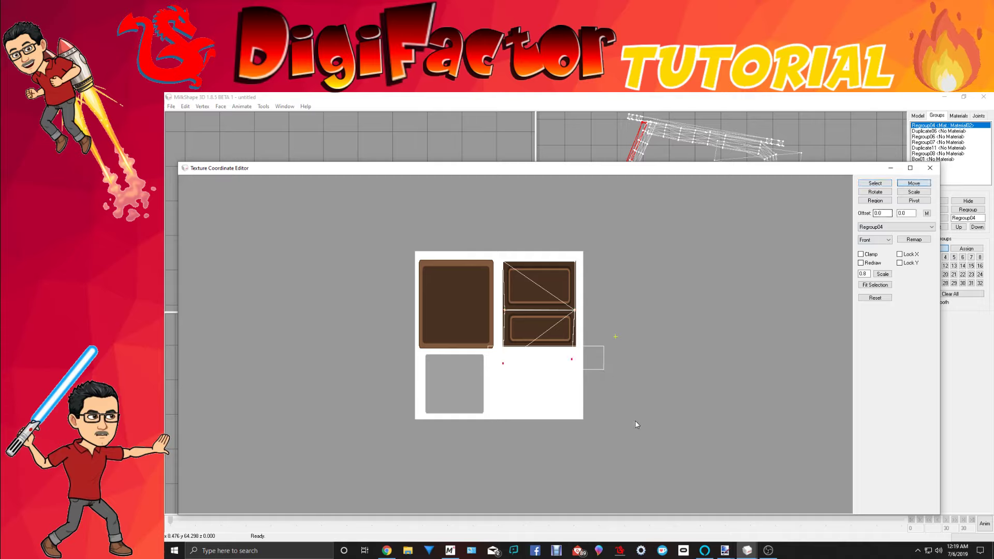
drag(576, 417, 578, 399)
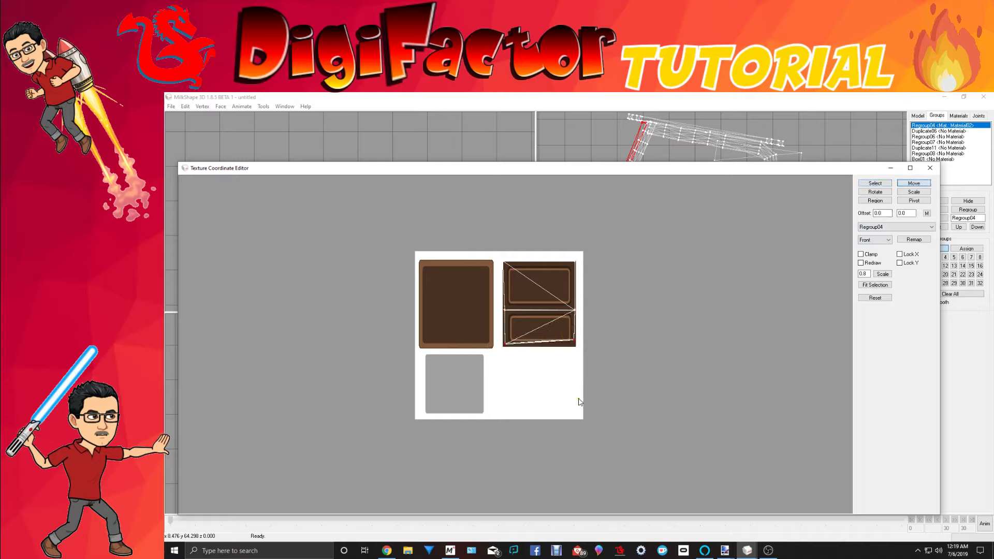
click(876, 183)
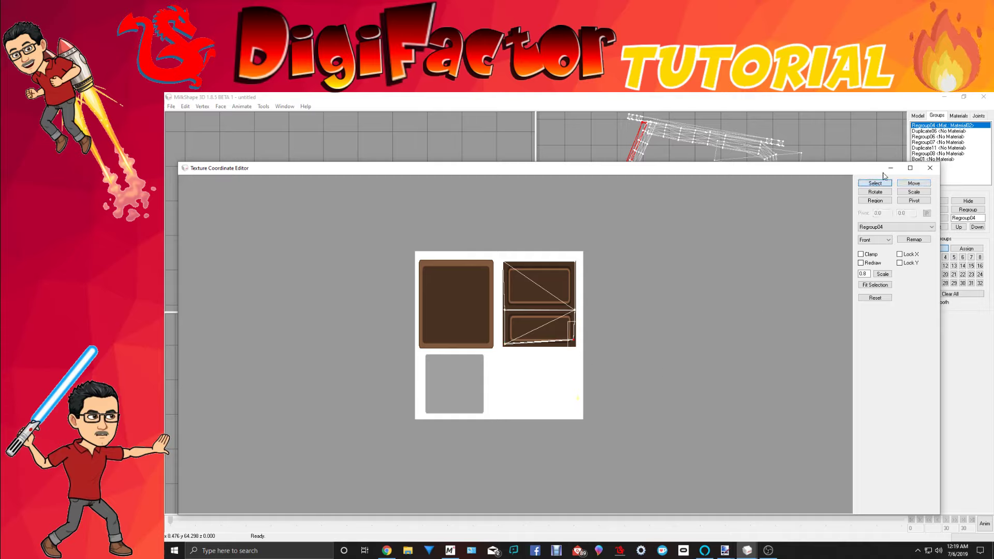
click(915, 182)
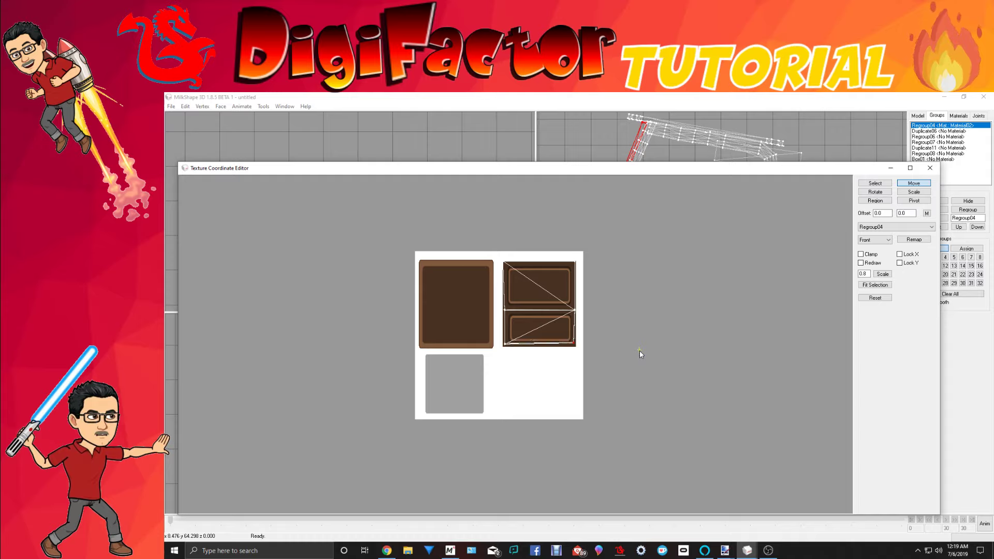
drag(640, 350, 641, 353)
click(930, 167)
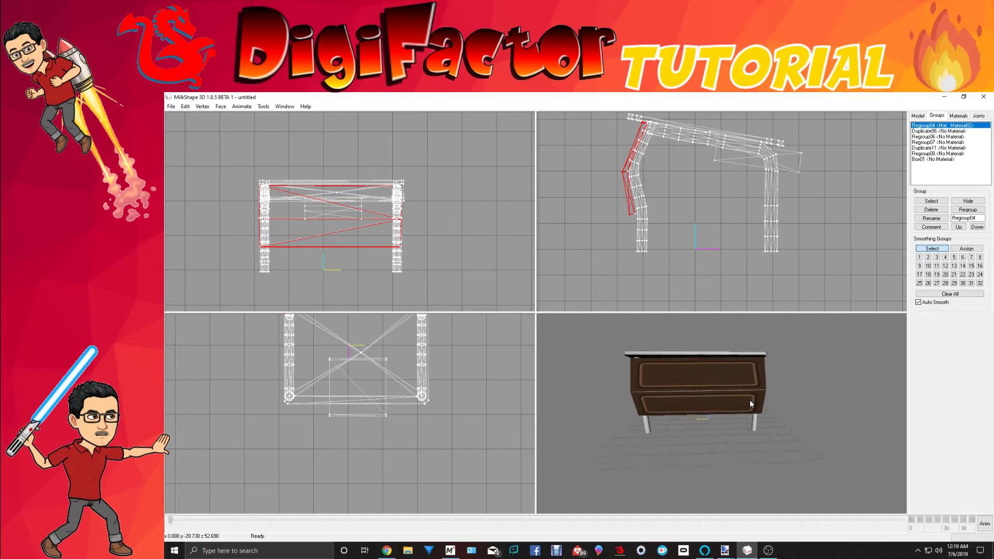
mouse_move(750, 399)
mouse_down()
mouse_move(709, 397)
mouse_move(805, 397)
mouse_move(727, 397)
mouse_move(752, 400)
mouse_up()
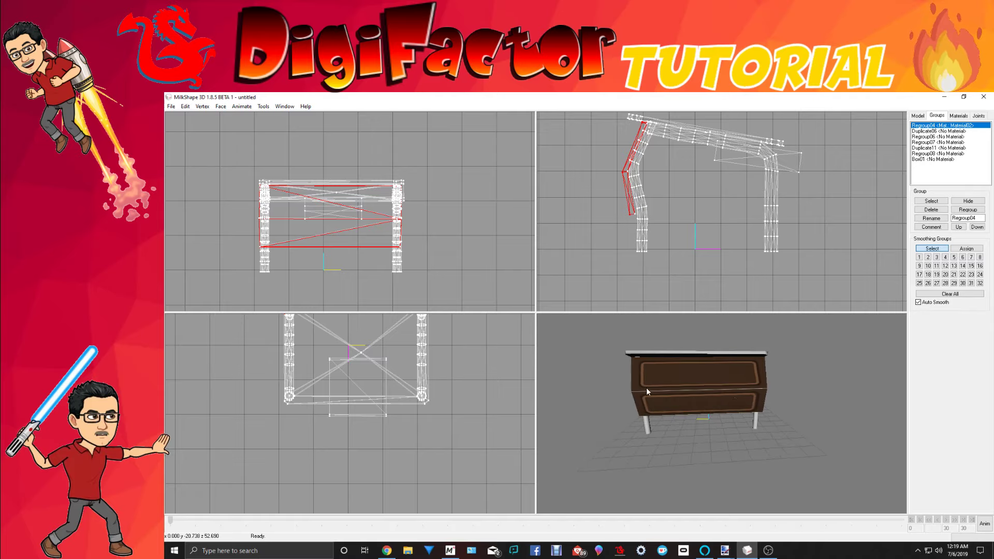
Switch to paint.net, sample the dark brown 493222 from the drawer texture, and draw a line covering the light divider between the drawers.
click(725, 550)
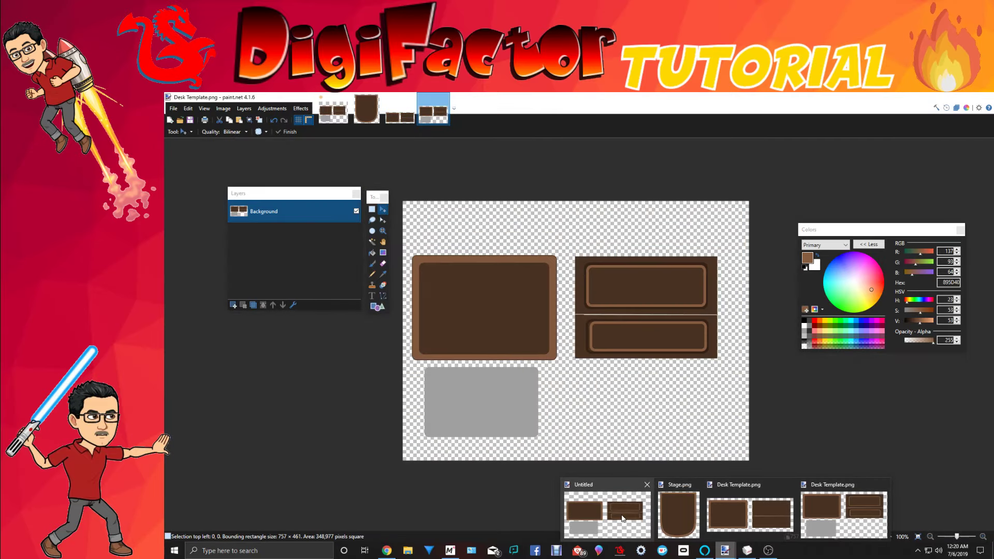
click(623, 519)
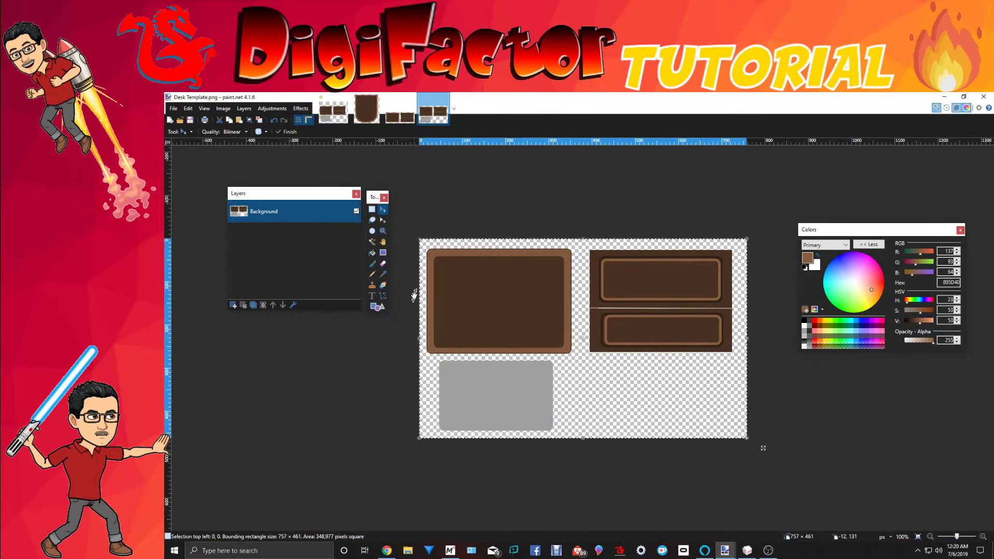
click(384, 275)
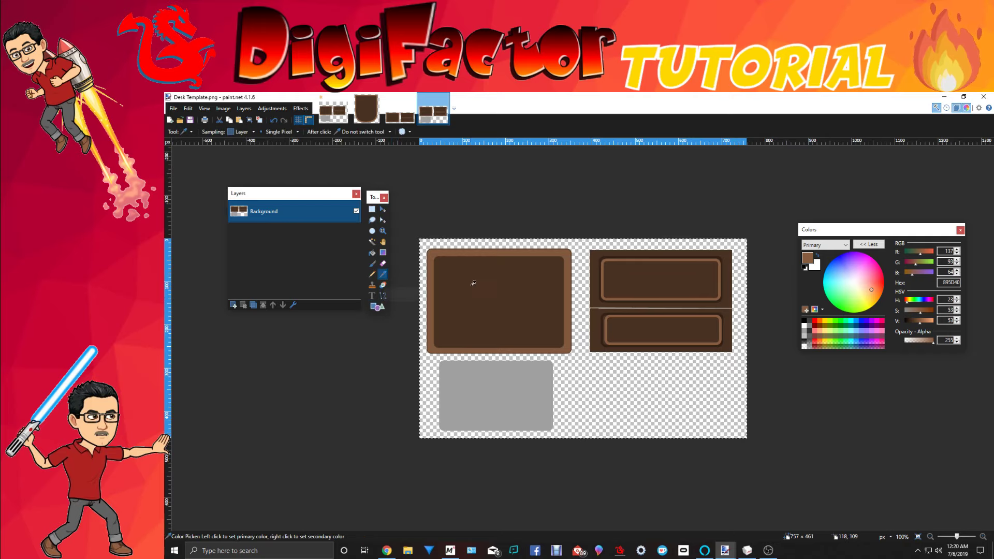
click(614, 303)
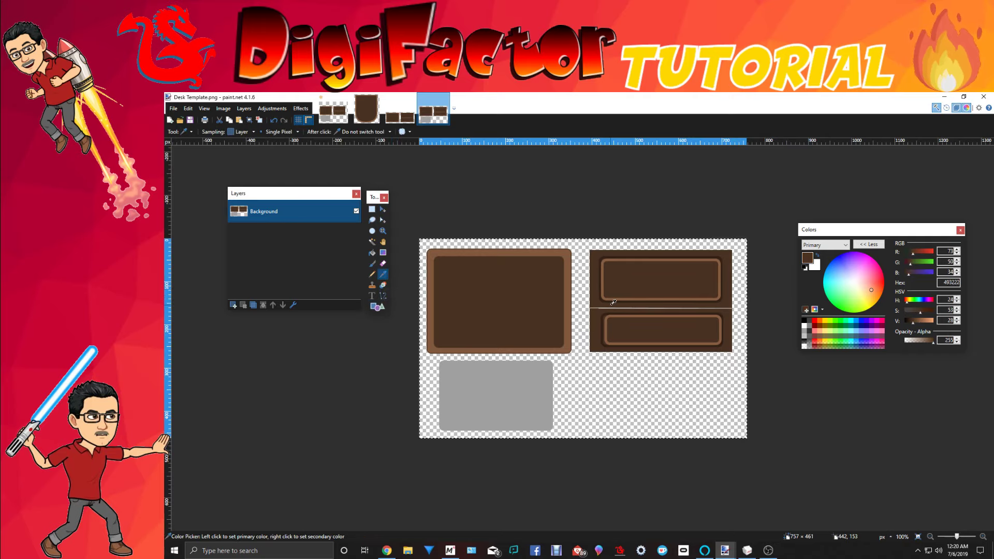
click(383, 295)
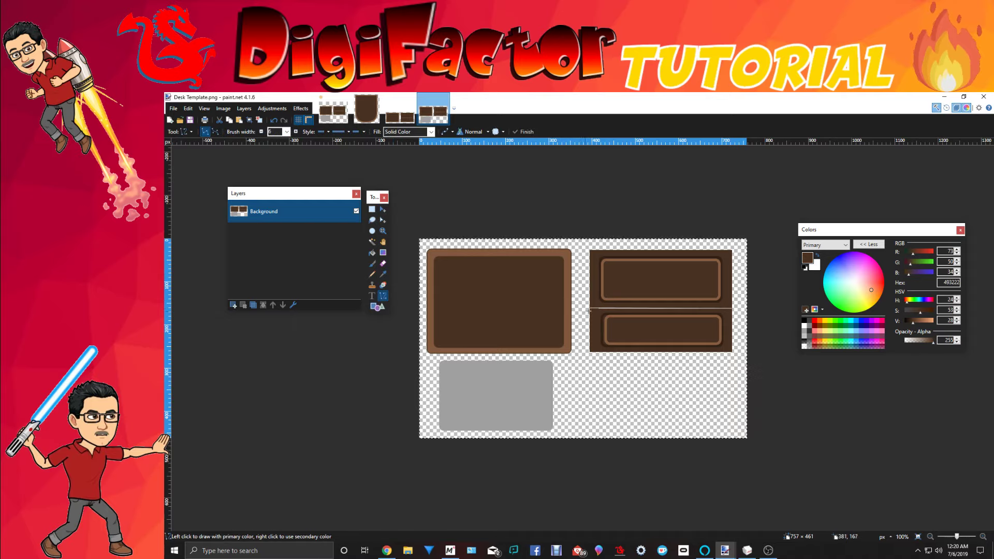
drag(590, 308, 731, 309)
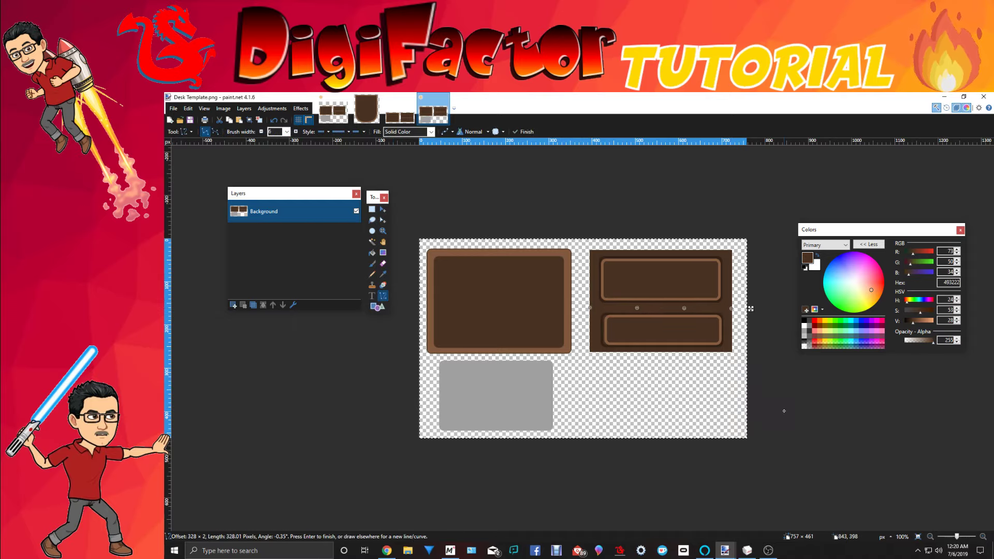
key(Return)
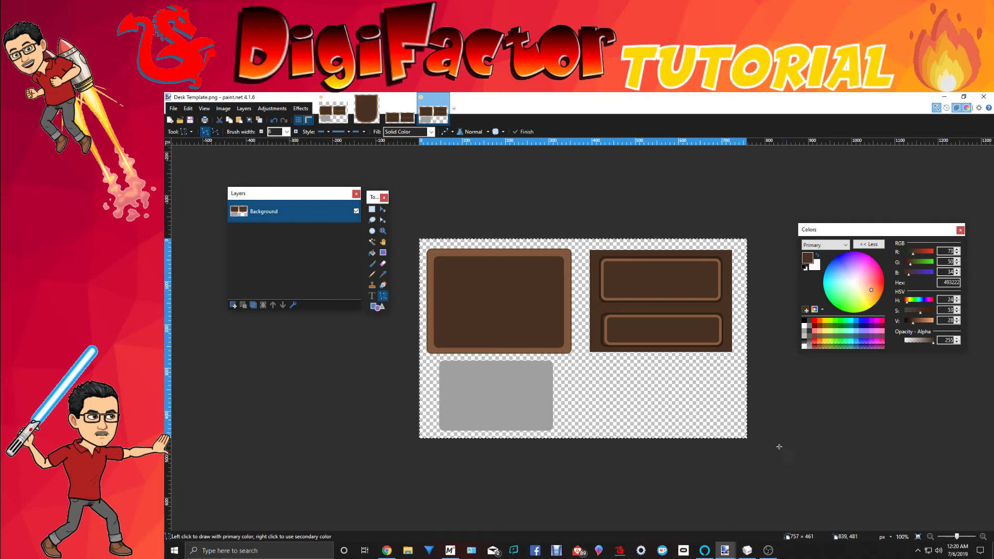
Save the edited texture image and reload Desk Template.png as Material02's texture in MilkShape 3D.
click(189, 120)
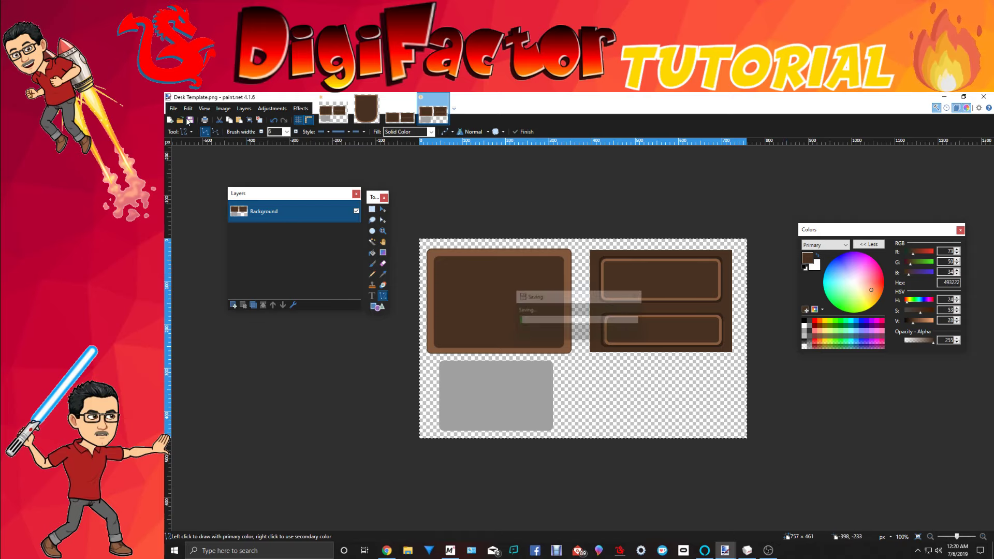
click(945, 97)
click(954, 117)
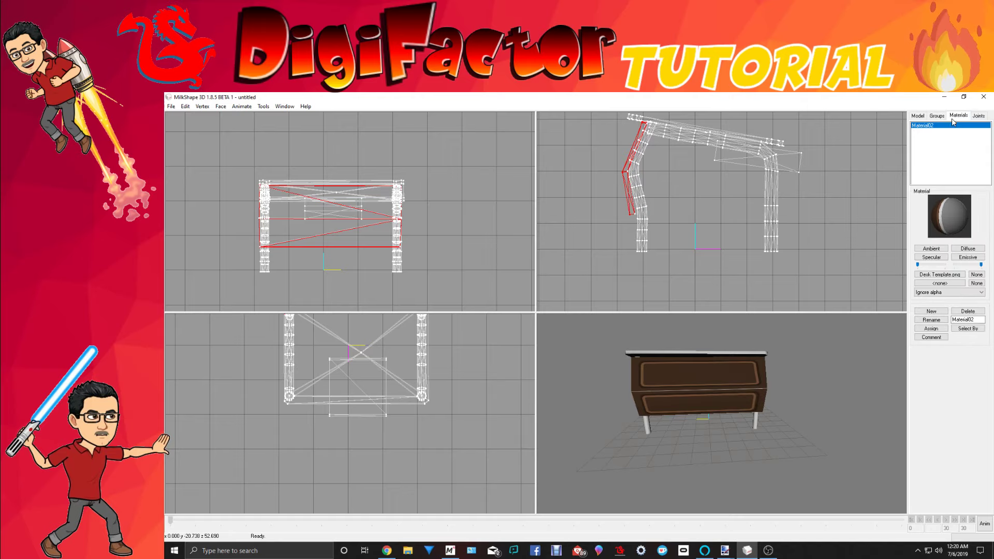
click(948, 275)
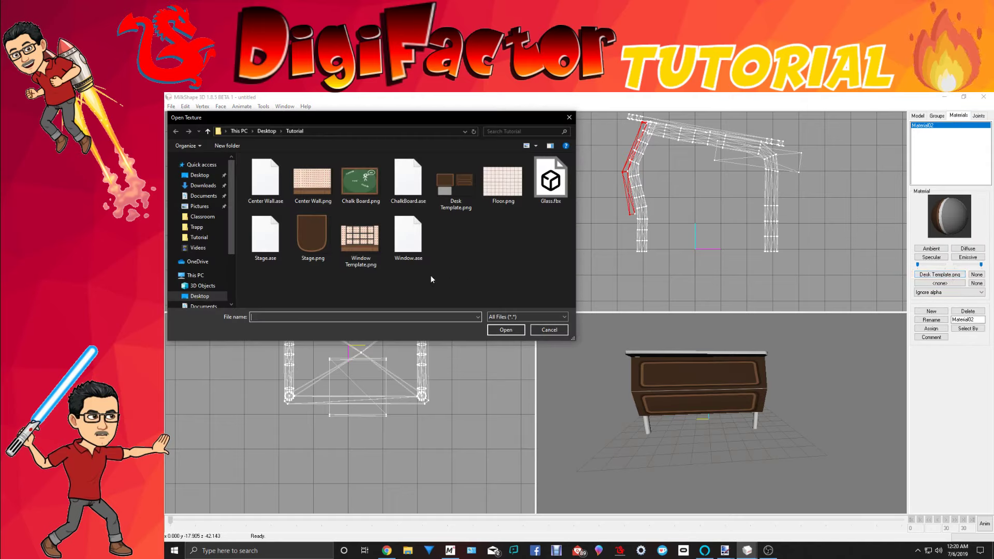
click(455, 186)
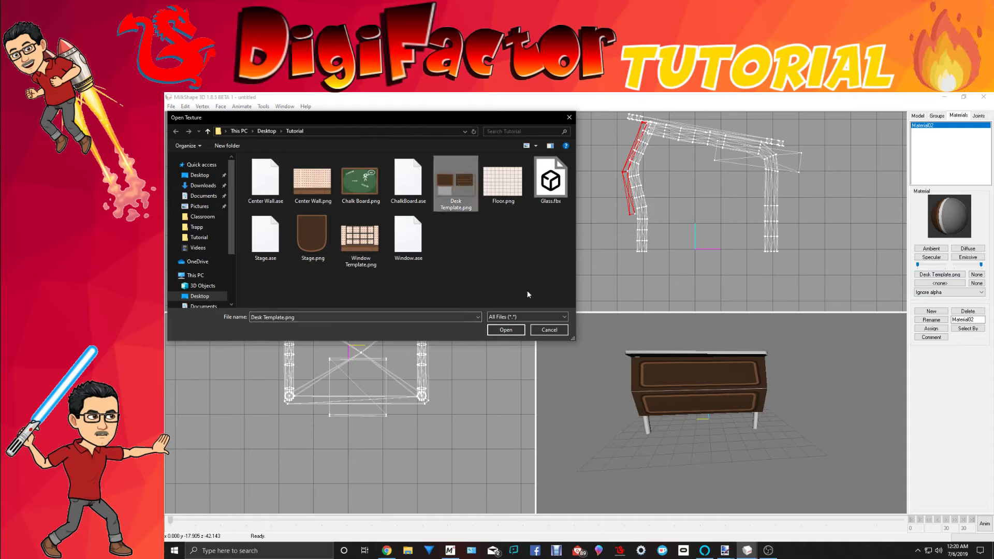
click(502, 330)
Inspect the desk's untextured underside in the 3D view, deselect Regroup04, and select the Duplicate06 group.
drag(738, 413, 776, 411)
drag(675, 354, 721, 371)
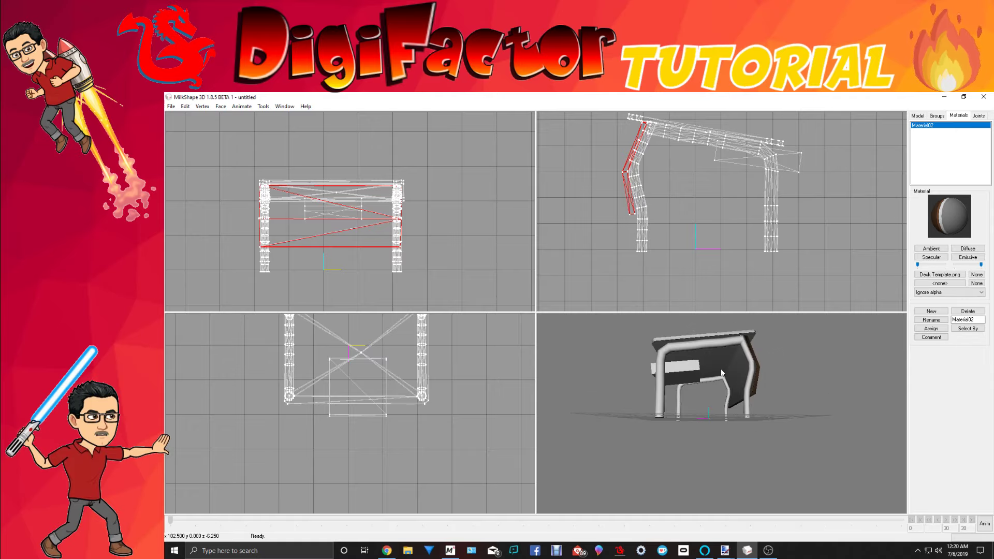
click(937, 117)
double_click(924, 127)
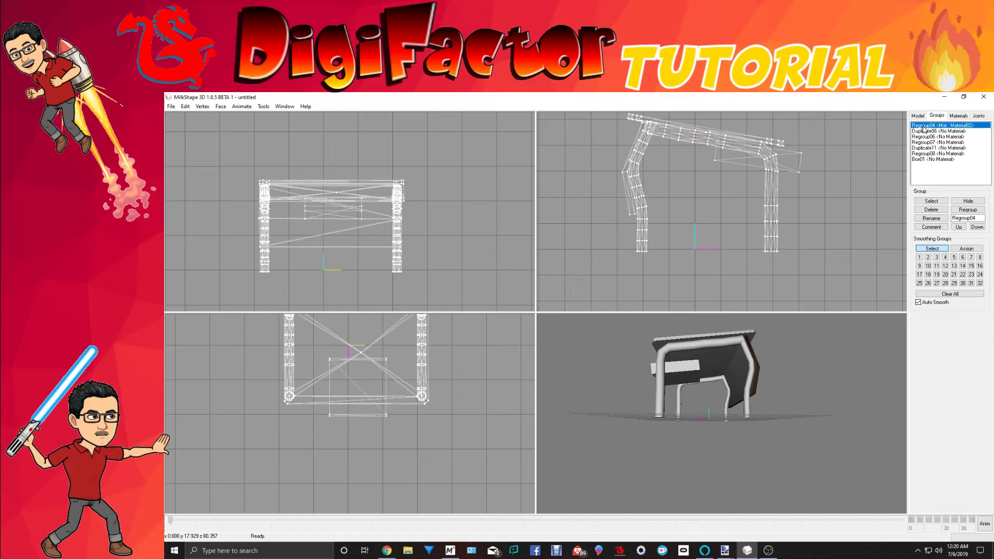
drag(716, 371, 742, 377)
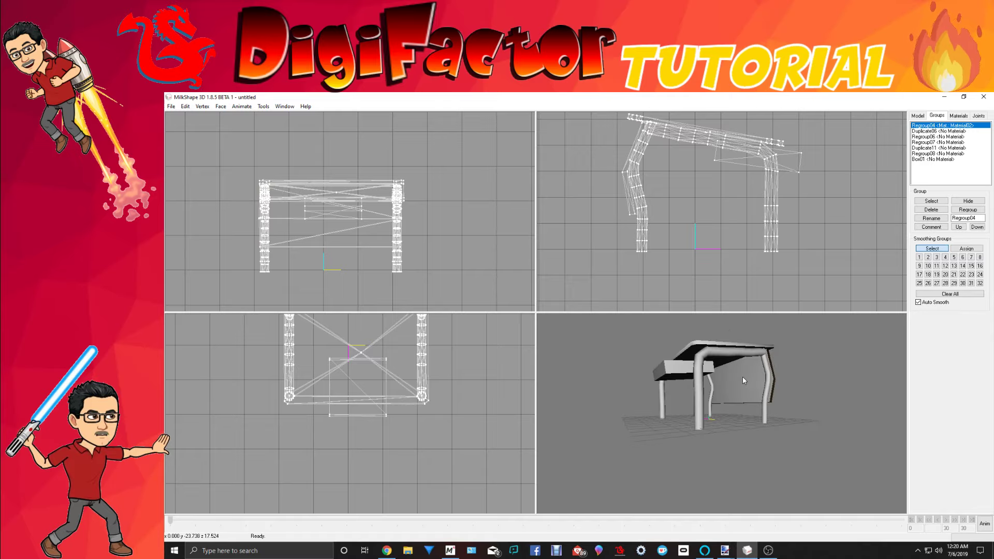
double_click(922, 131)
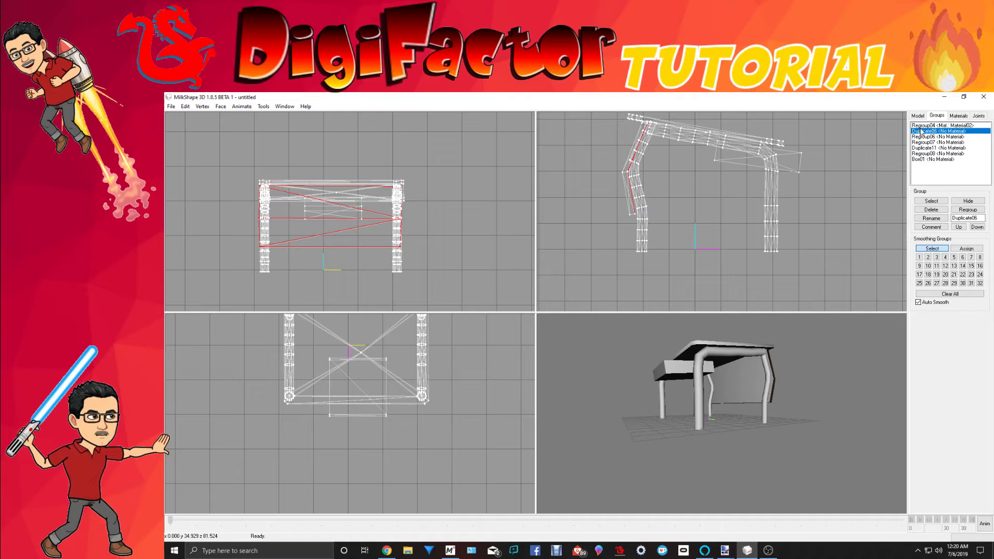
Open the Texture Coordinate Editor for Material02 and remap Duplicate06 with the Front projection.
click(958, 115)
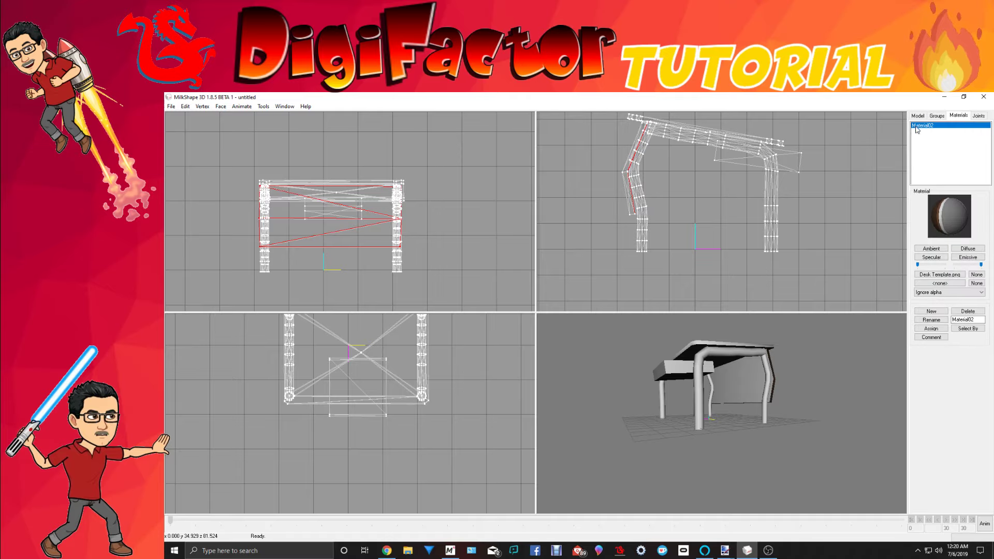
click(285, 106)
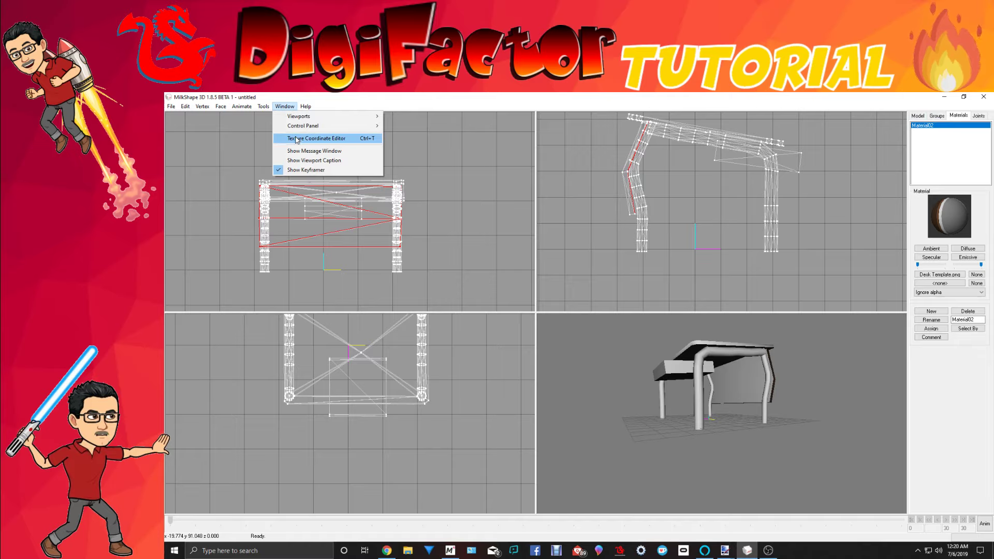
click(298, 138)
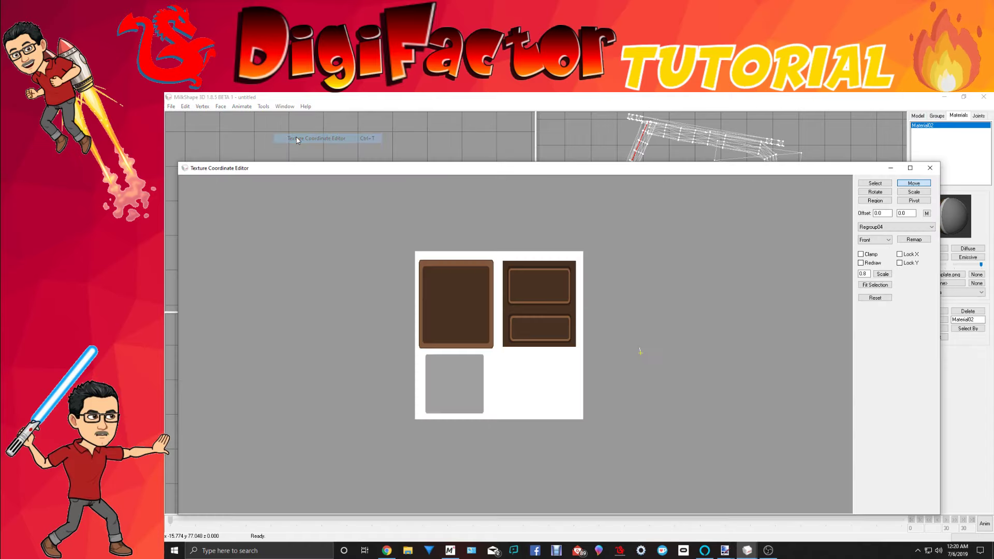
click(906, 228)
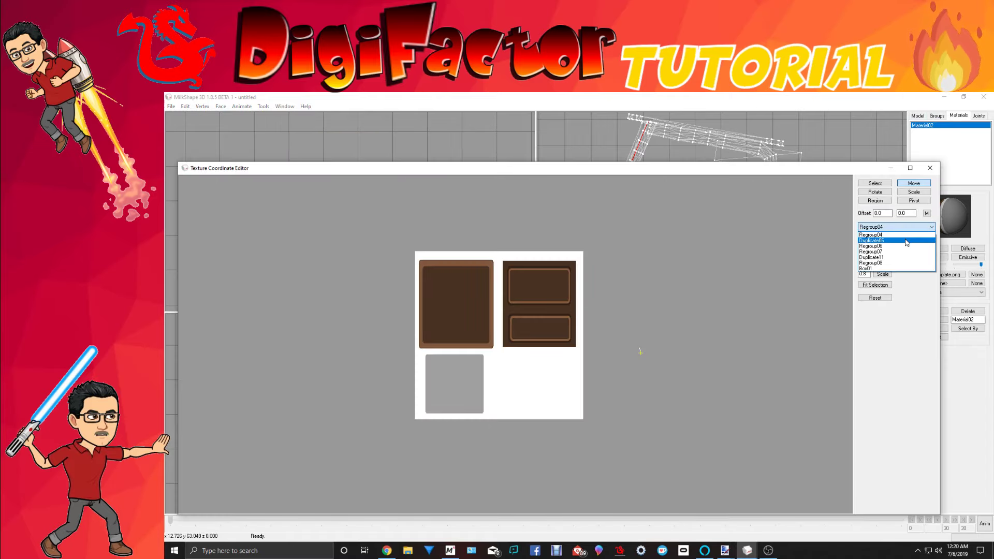
click(907, 241)
click(909, 239)
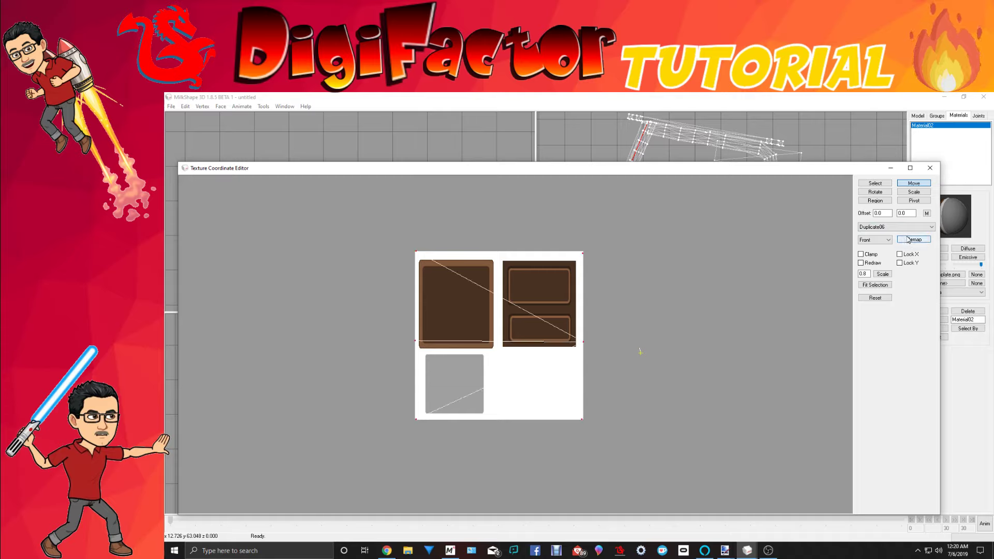
Scale Duplicate06's mapping points down to a thin strip, move them onto the framed panel's top border, and check the desk in 3D.
click(914, 192)
drag(763, 262, 648, 241)
click(916, 182)
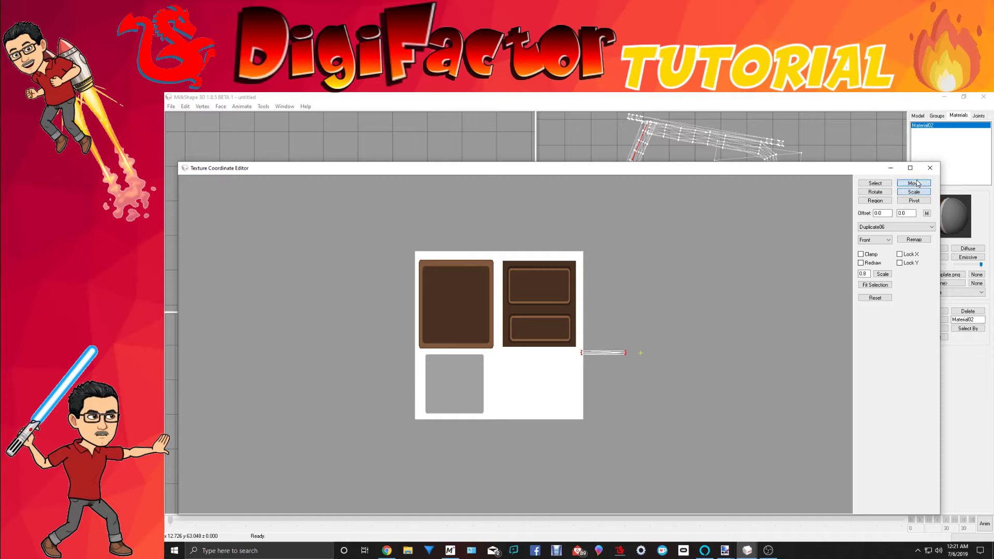
drag(599, 413, 452, 325)
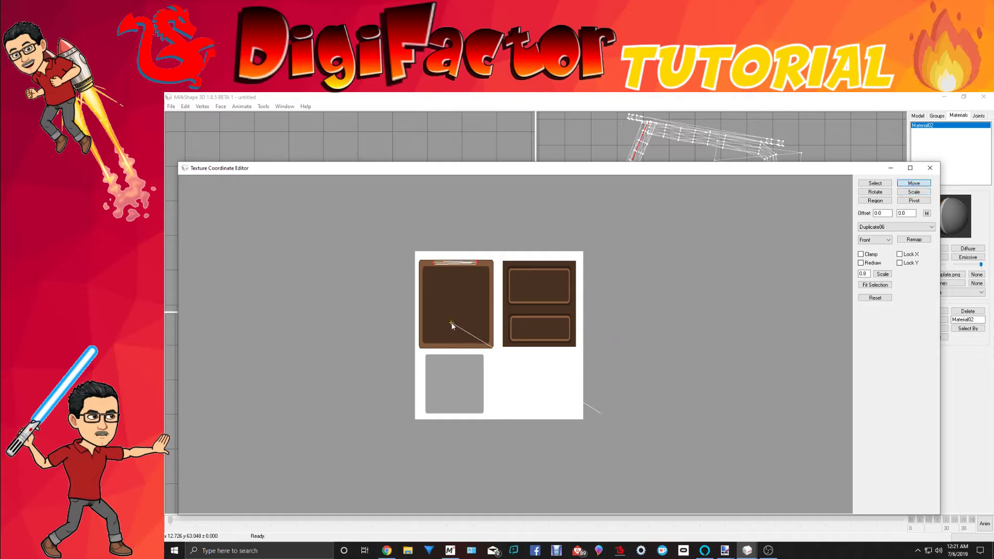
click(930, 167)
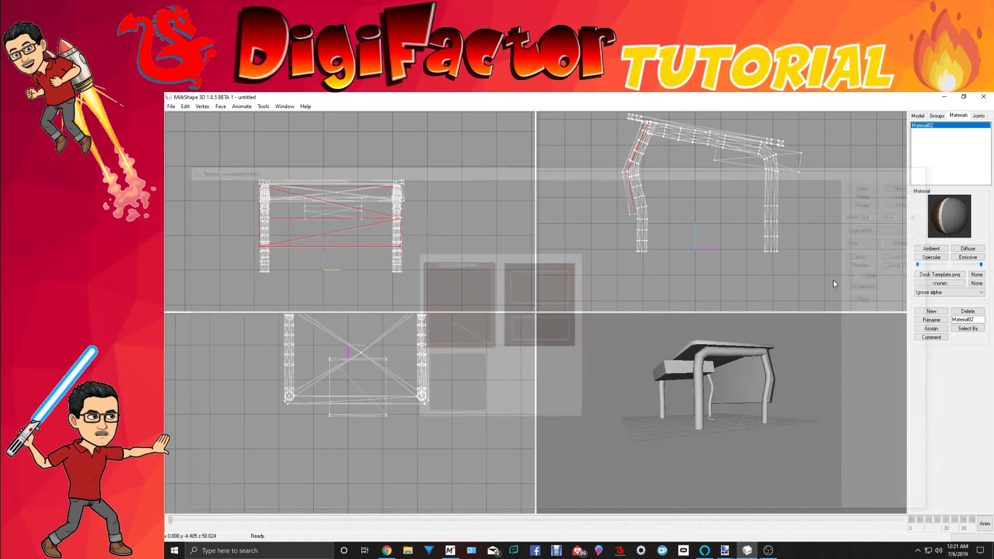
drag(805, 411, 782, 408)
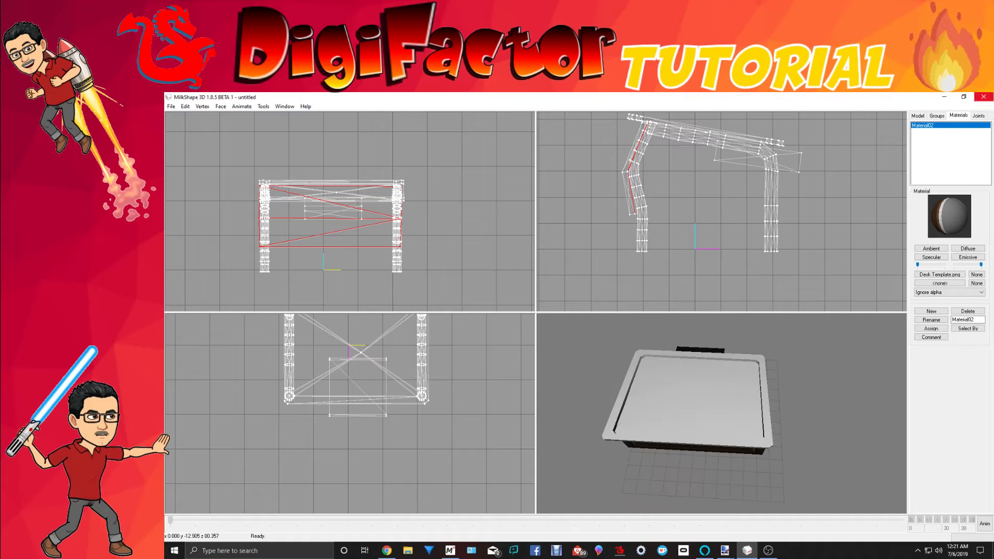
Deselect the Duplicate06 group, select Regroup06, the tabletop frame, and assign Material02 to it.
click(938, 117)
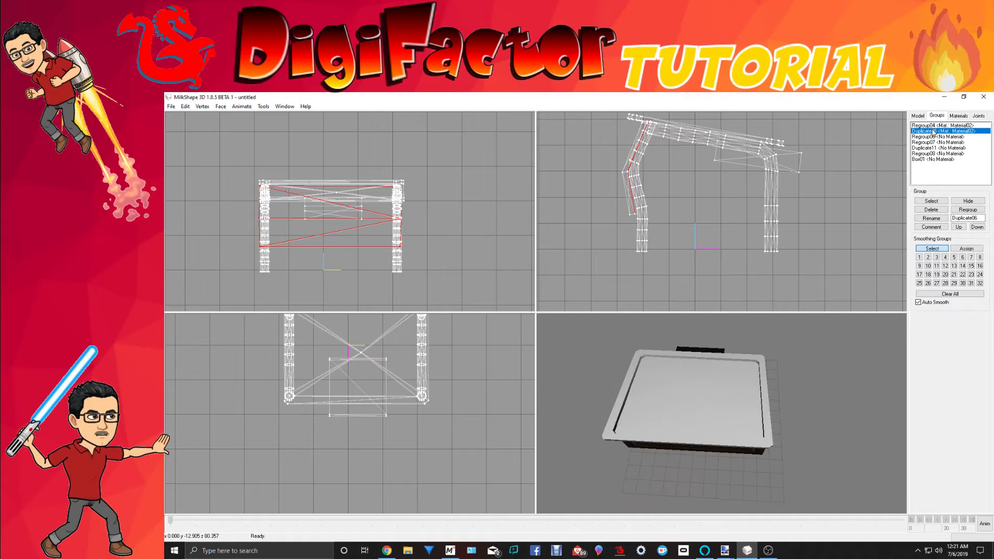
double_click(934, 132)
double_click(934, 136)
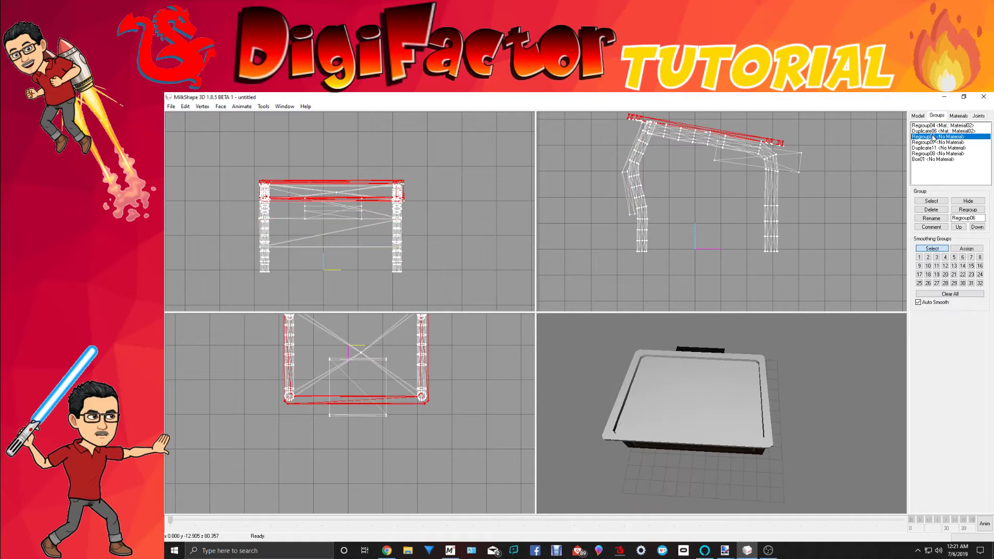
click(961, 117)
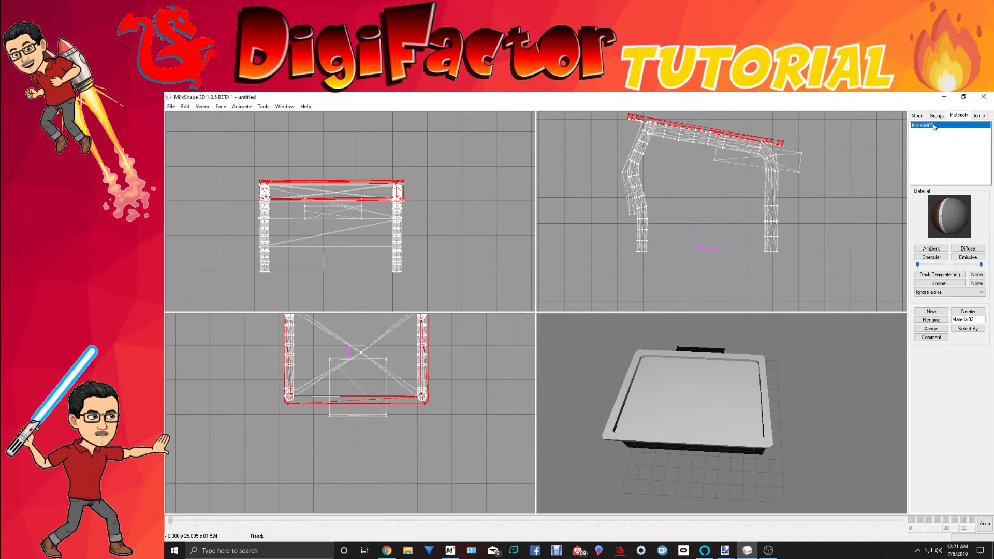
Open the Texture Coordinate Editor and remap Regroup06 with the Top projection.
click(284, 106)
click(306, 137)
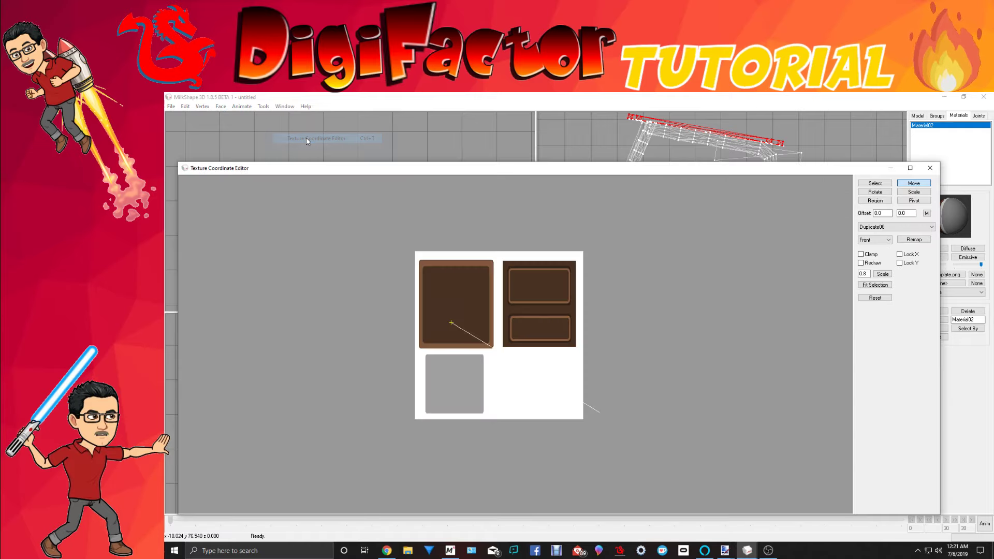
click(906, 227)
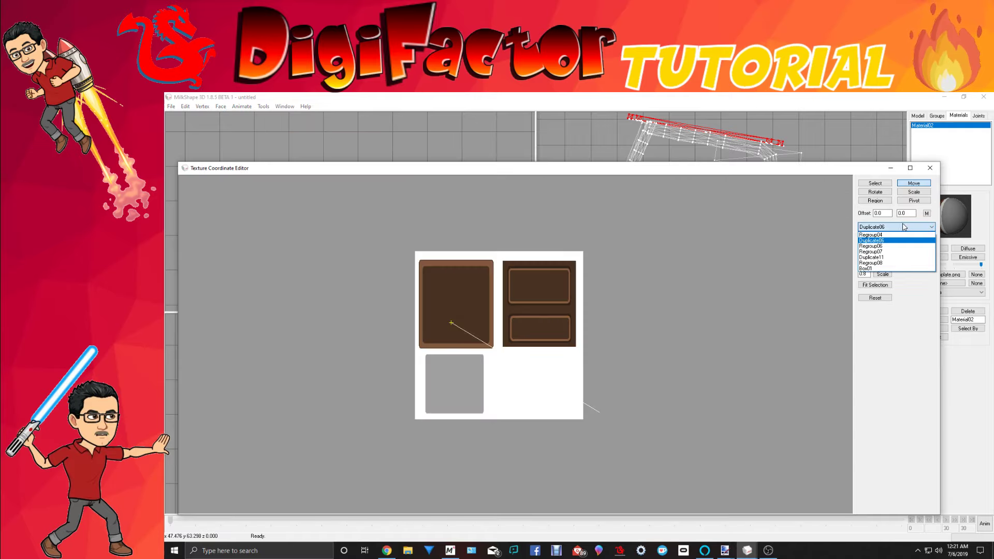
click(899, 248)
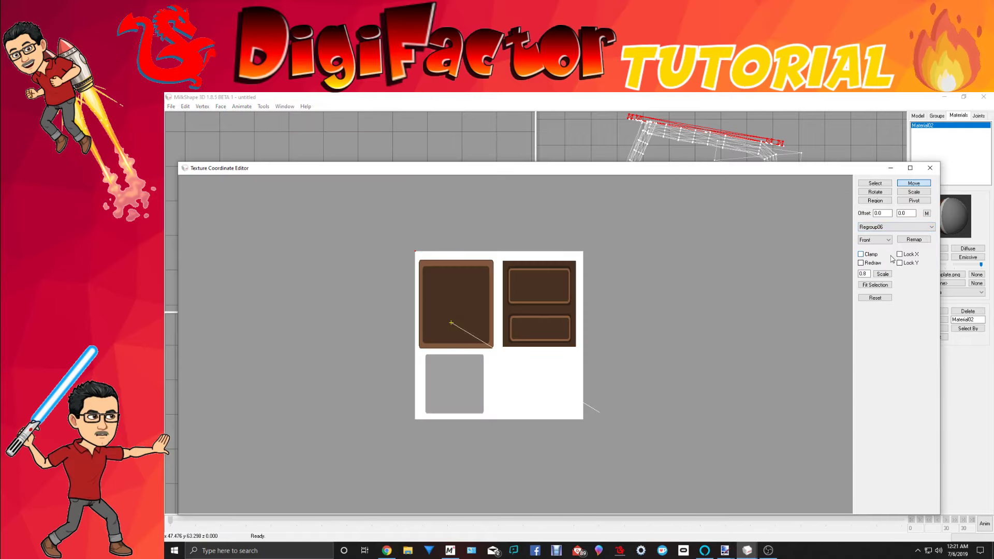
click(879, 241)
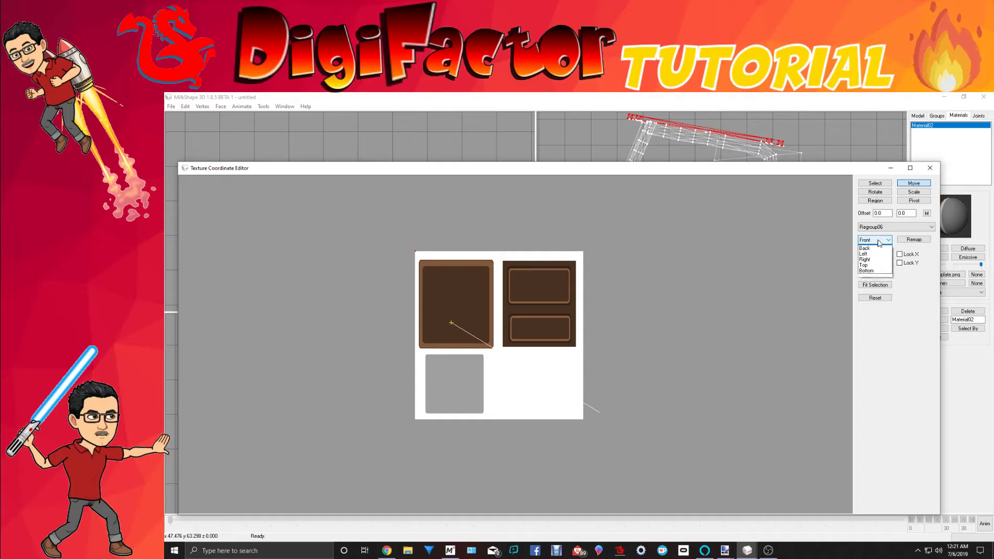
click(870, 265)
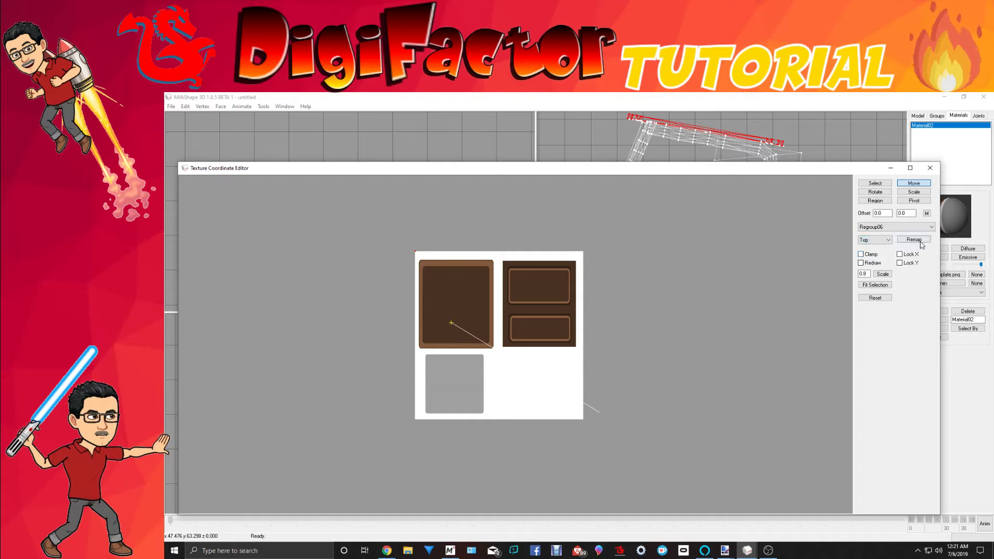
click(921, 242)
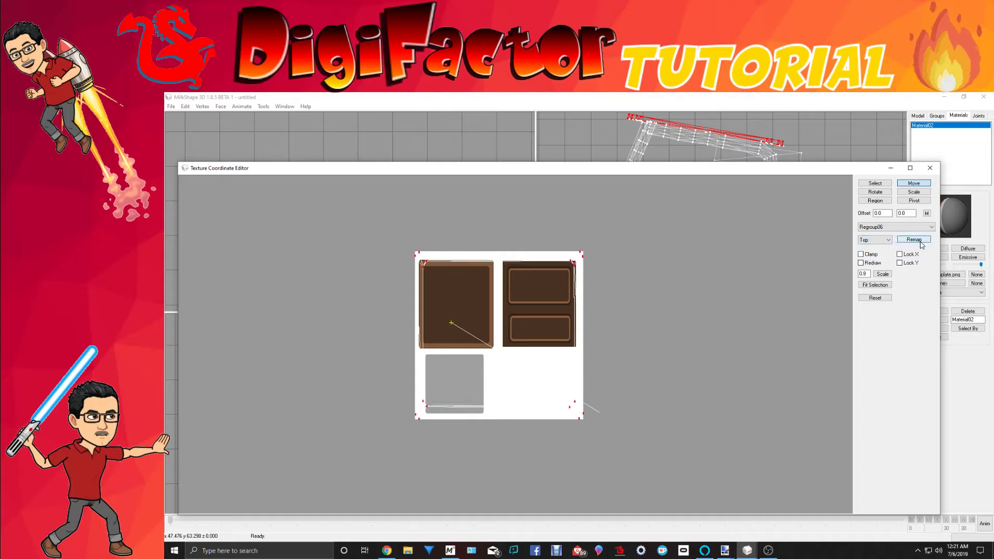
Scale Regroup06's mapping points down and move them so their upper-left corner sits on the framed brown panel's corner.
click(914, 192)
drag(826, 267, 548, 308)
click(926, 184)
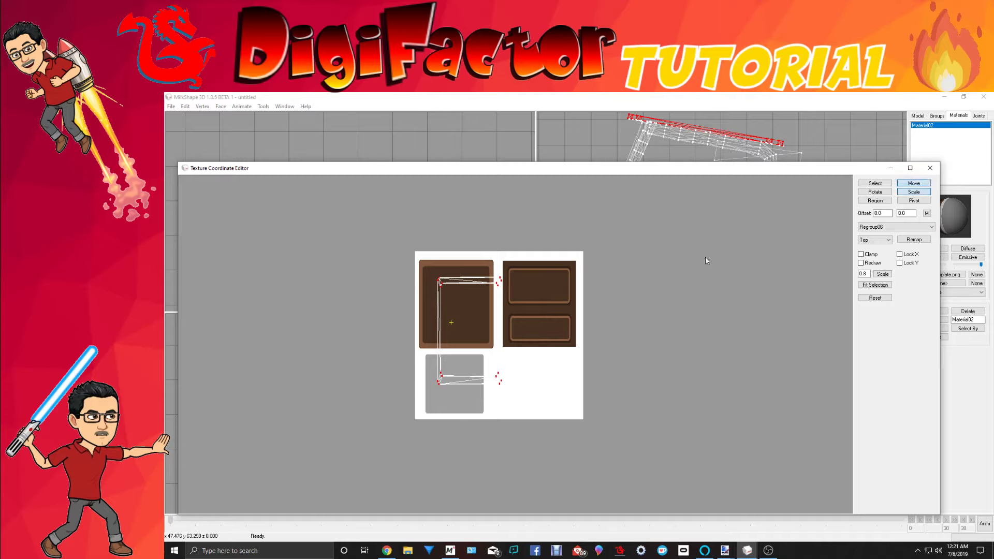
drag(650, 320, 633, 304)
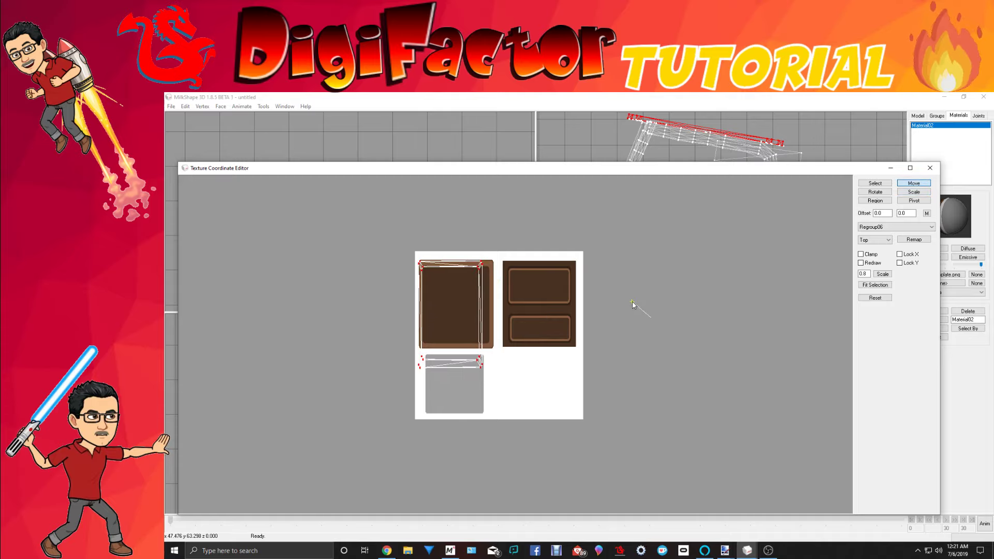
Shift Regroup06's right-hand mapping points onto the framed panel's right border and adjust the upper-left corner points.
click(872, 184)
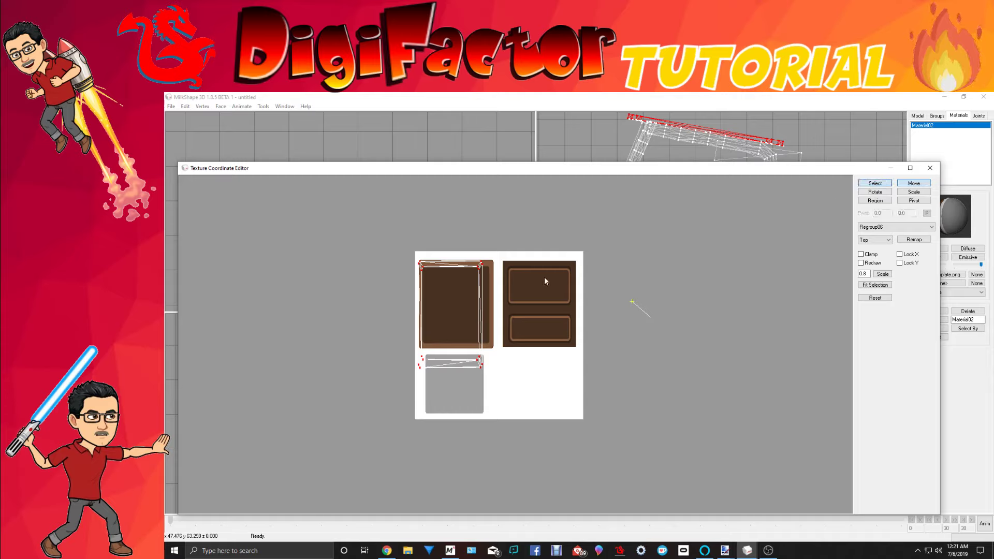
drag(468, 262, 483, 401)
click(914, 184)
drag(600, 287, 611, 287)
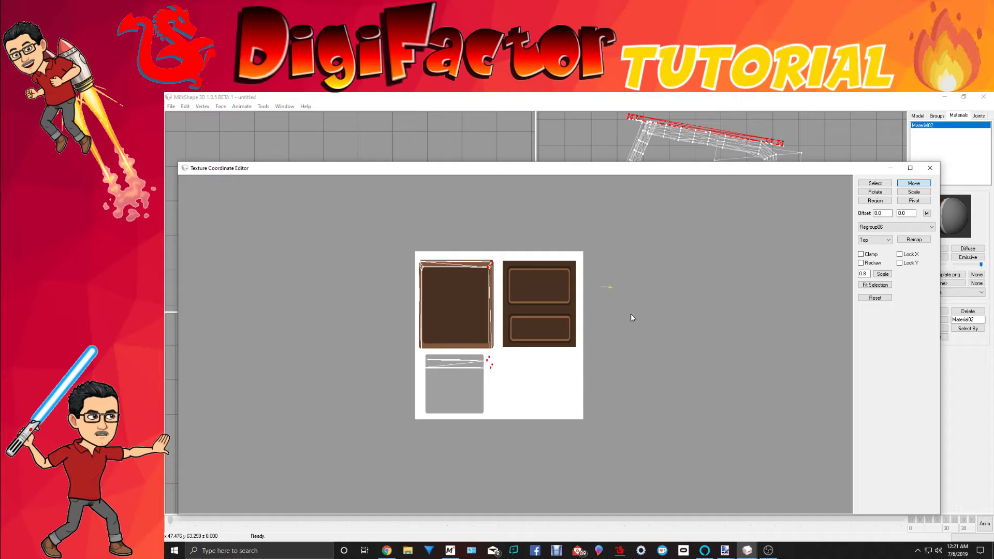
click(884, 183)
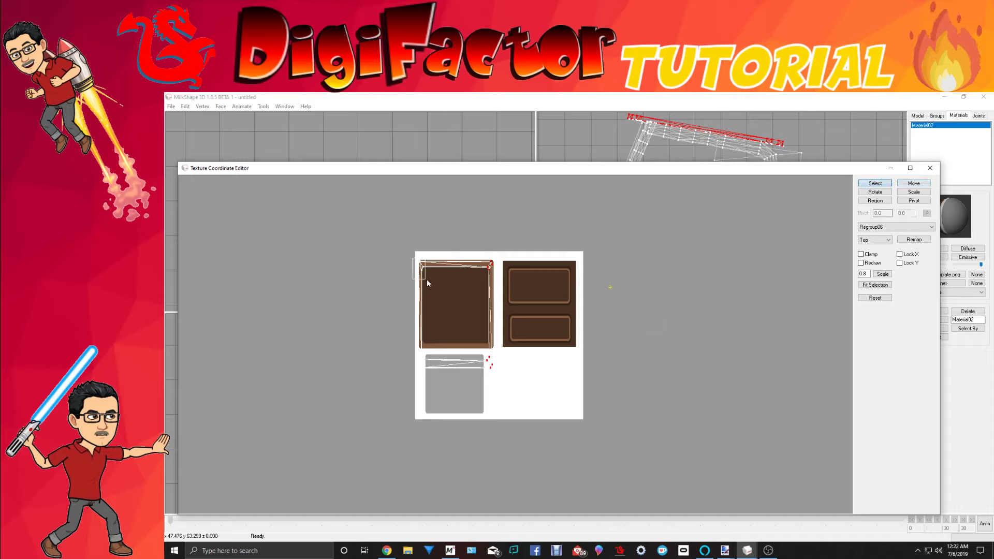
drag(428, 280, 431, 282)
click(914, 183)
drag(516, 315, 517, 316)
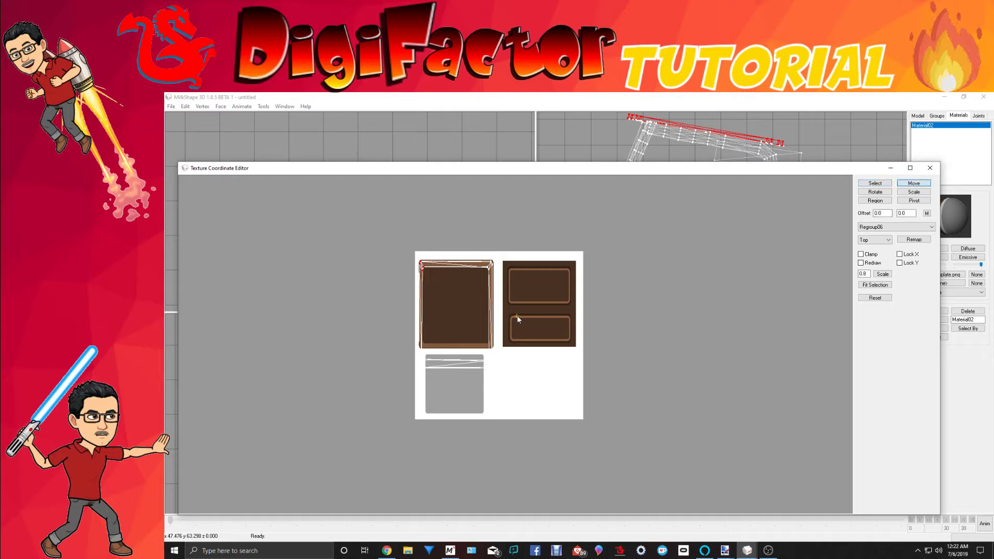
Raise Regroup06's lower row of mapping points onto the framed panel's bottom border.
click(876, 184)
drag(376, 345, 510, 397)
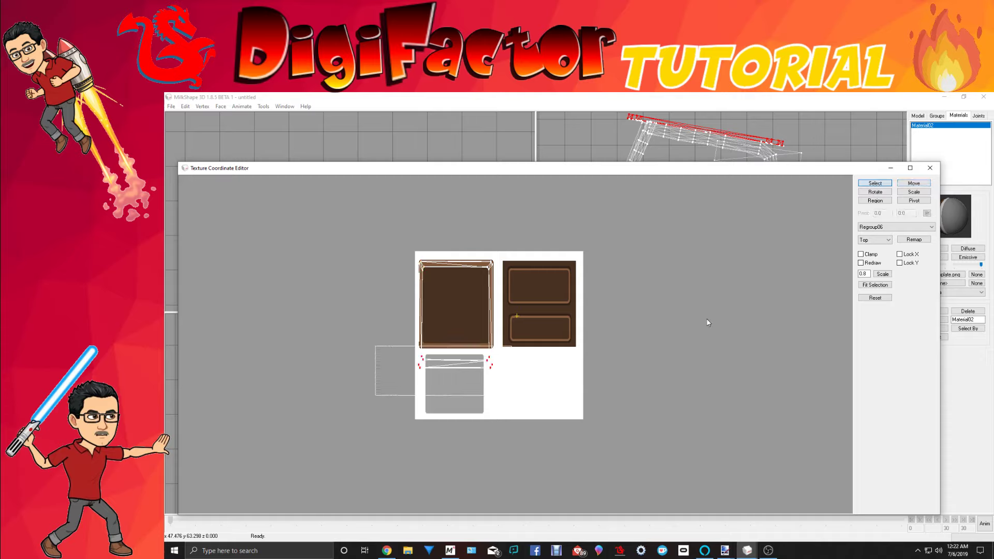
click(915, 183)
drag(542, 398, 540, 387)
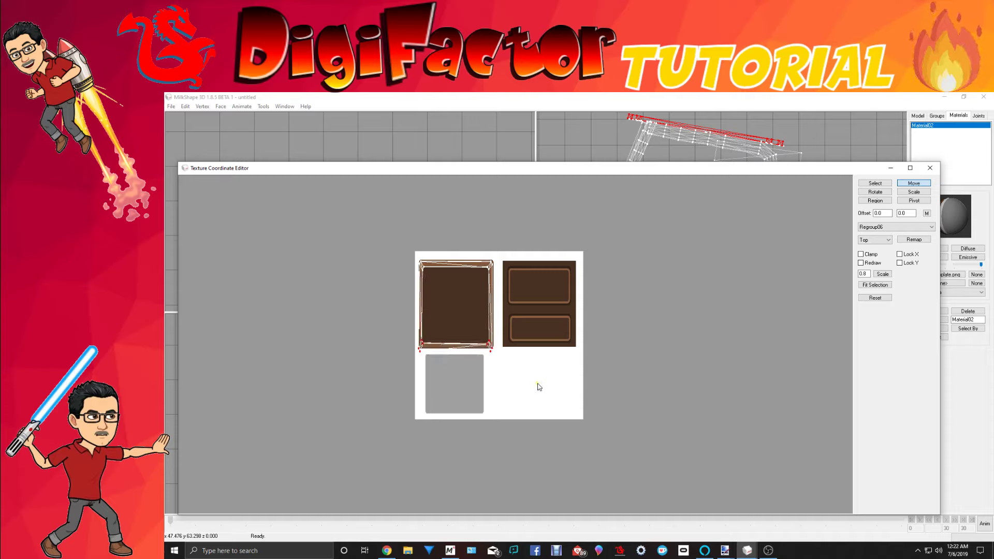
Nudge Regroup06's outer lower-right and lower-left corner points up inside the panel's border, and check the tabletop frame in 3D.
click(876, 183)
drag(482, 348, 509, 362)
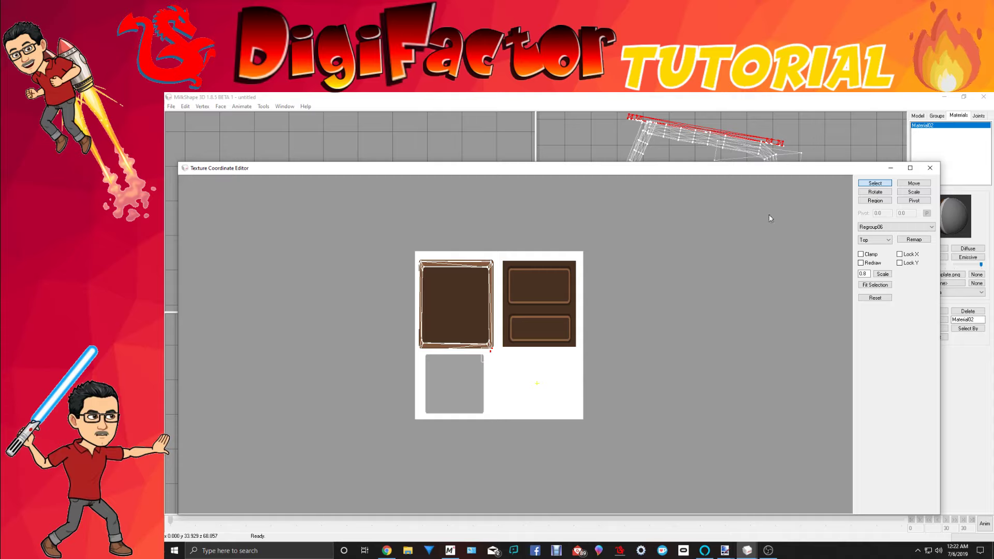
click(914, 184)
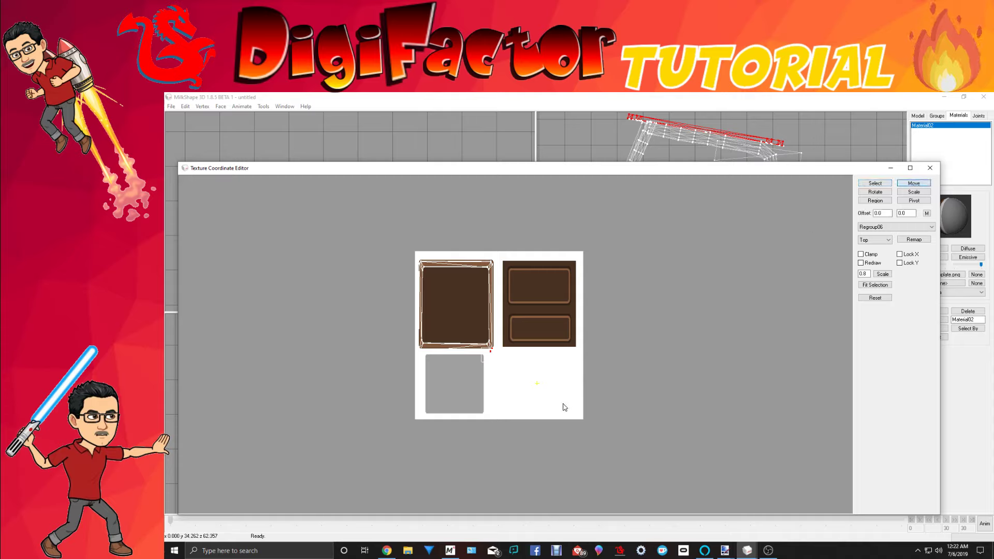
drag(564, 408, 565, 404)
click(866, 184)
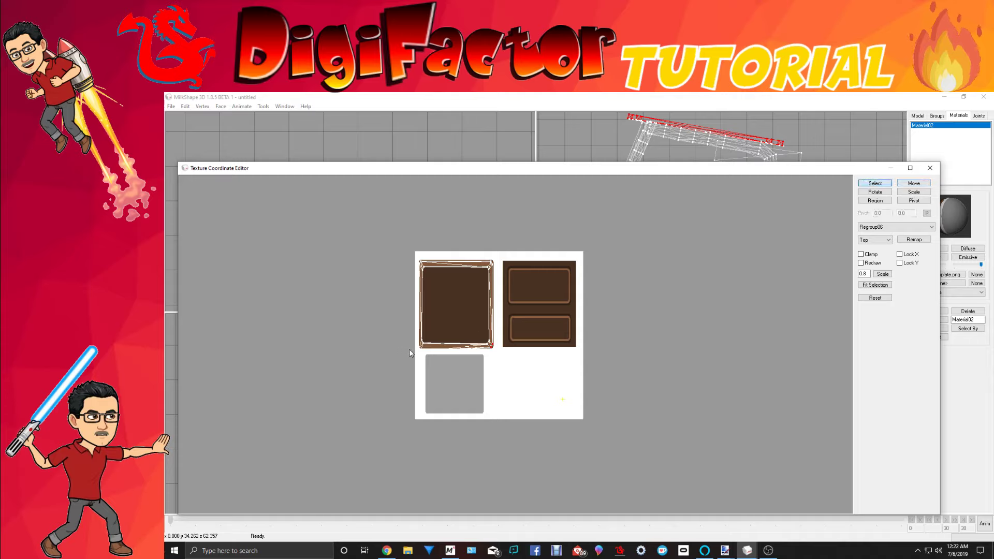
drag(412, 346, 421, 361)
click(906, 185)
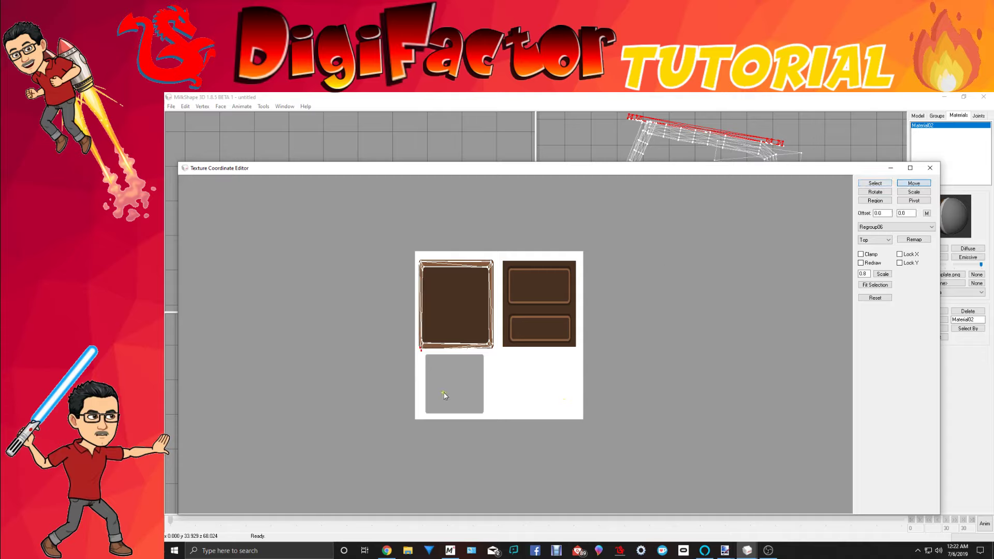
drag(445, 397, 444, 393)
click(930, 168)
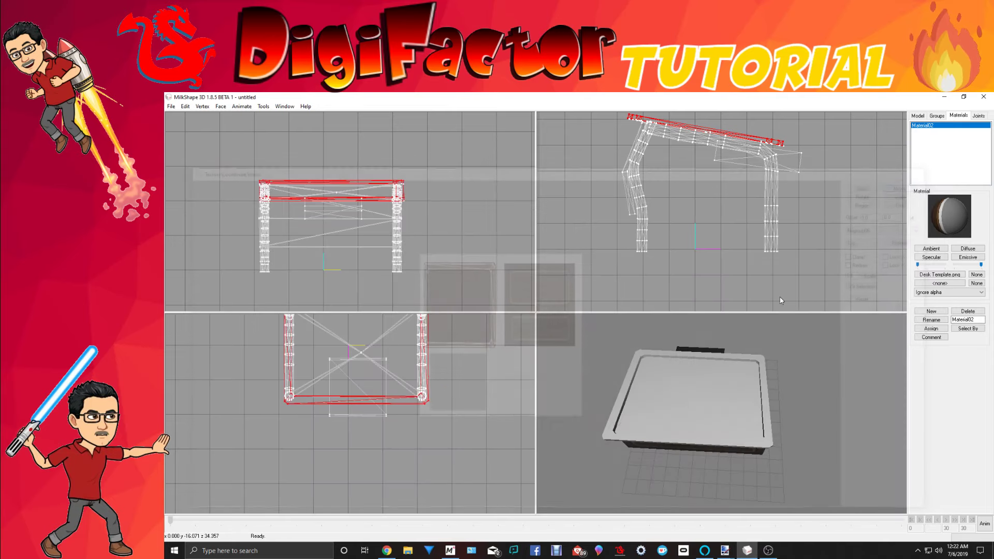
drag(756, 390, 610, 390)
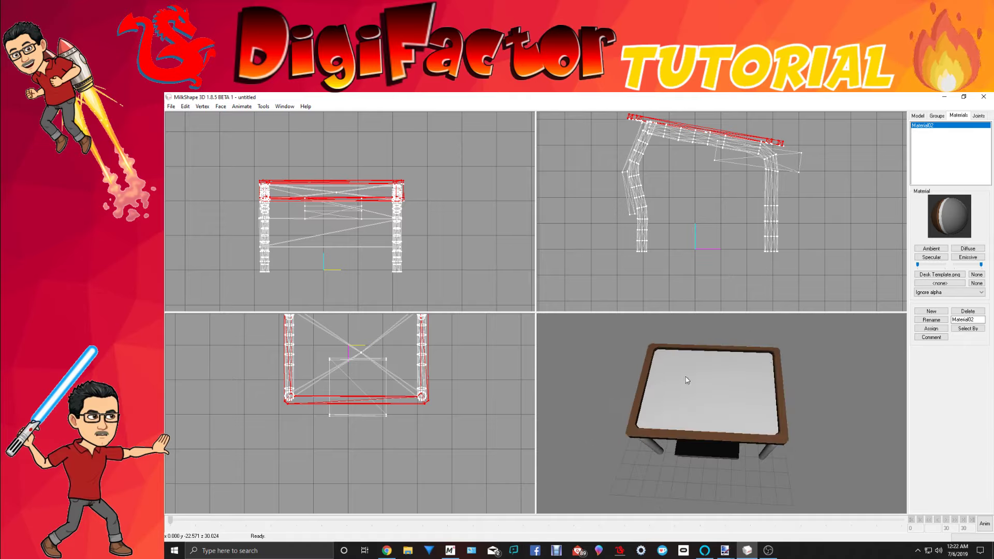
Deselect Regroup06, select the Regroup07 tabletop surface group, and assign Material02 to it.
click(936, 116)
click(926, 137)
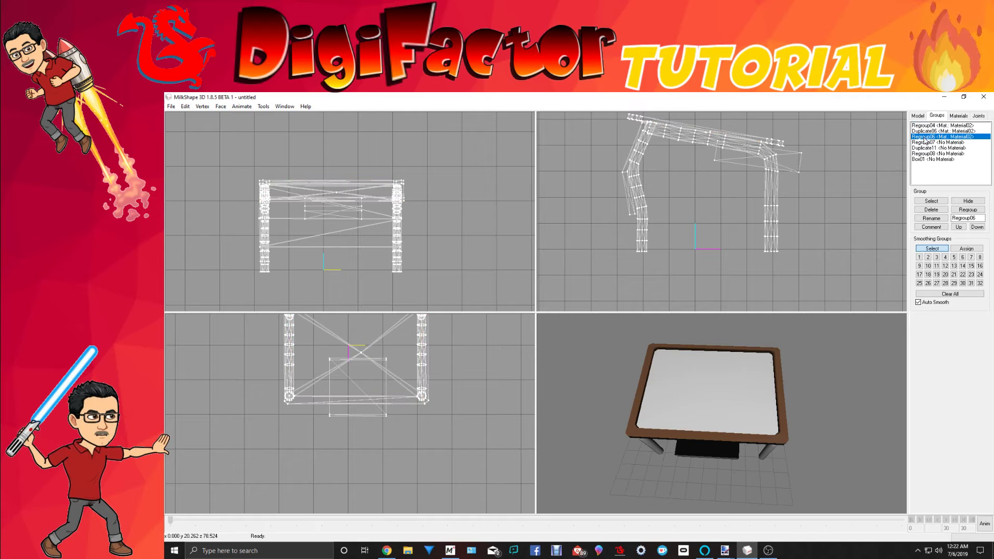
click(925, 143)
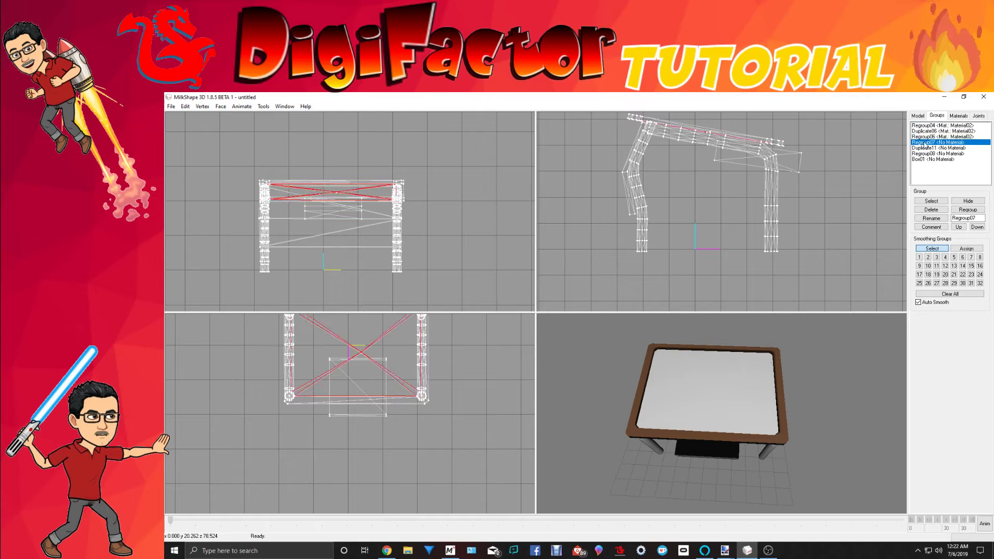
click(958, 117)
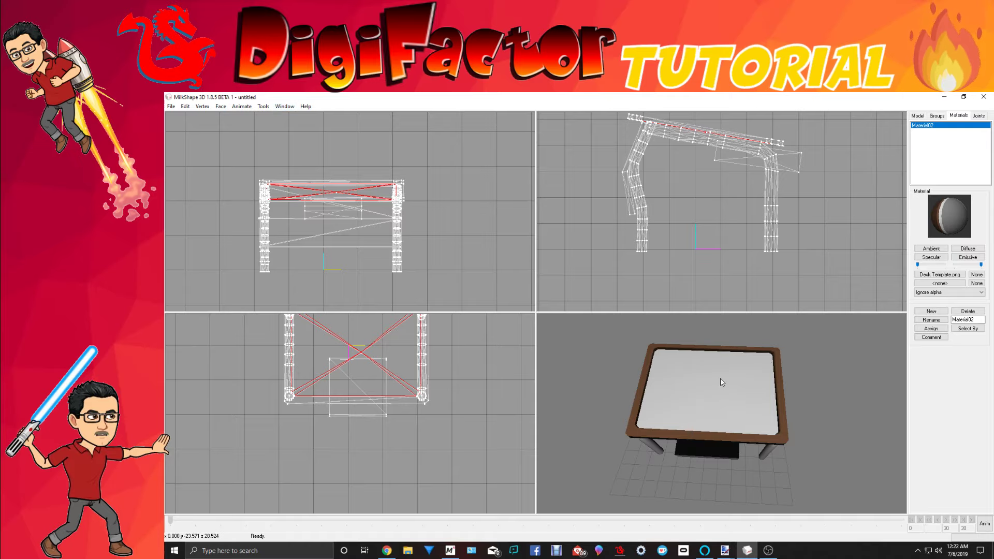
drag(719, 378, 722, 392)
Reopen the Texture Coordinate Editor and remap Regroup07 with the Top projection.
click(286, 107)
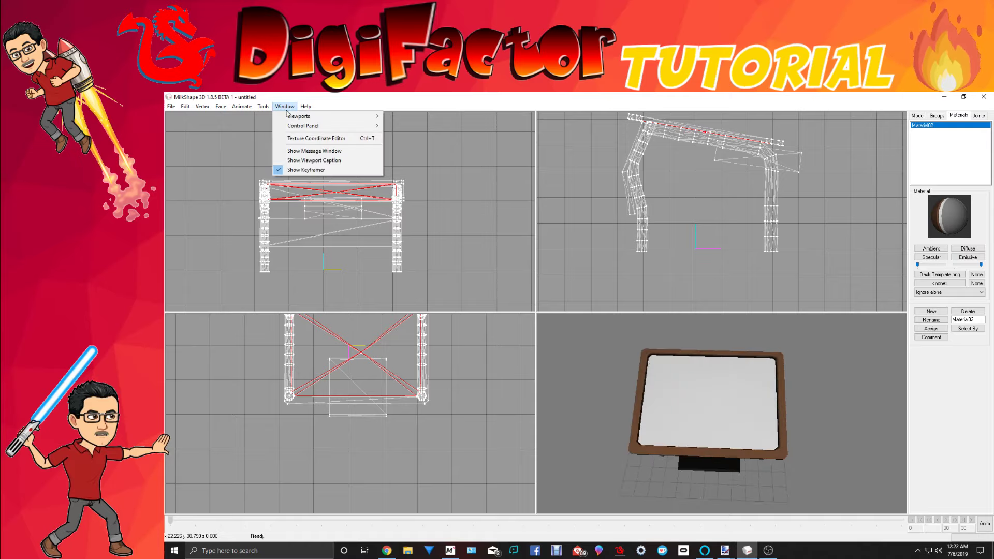
click(292, 138)
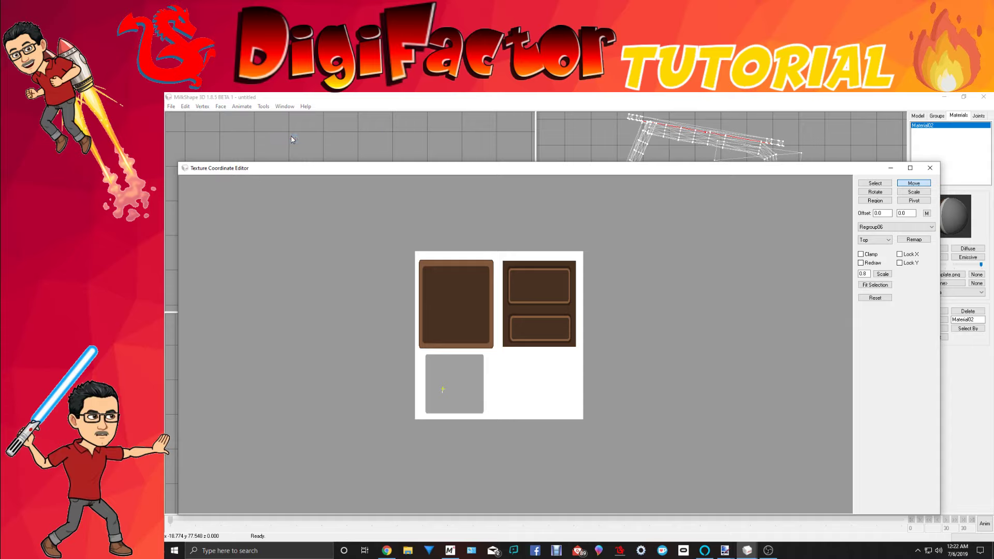
click(887, 227)
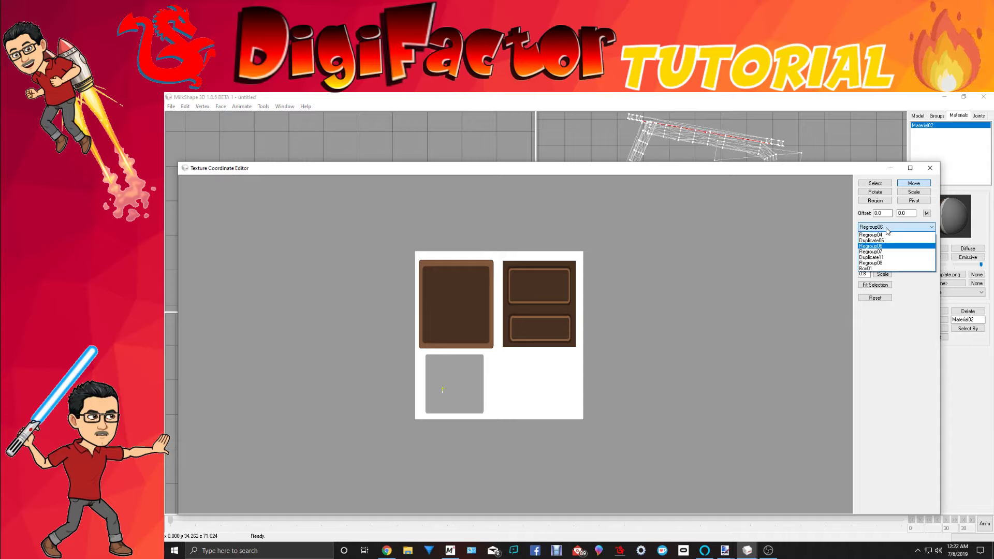
click(881, 252)
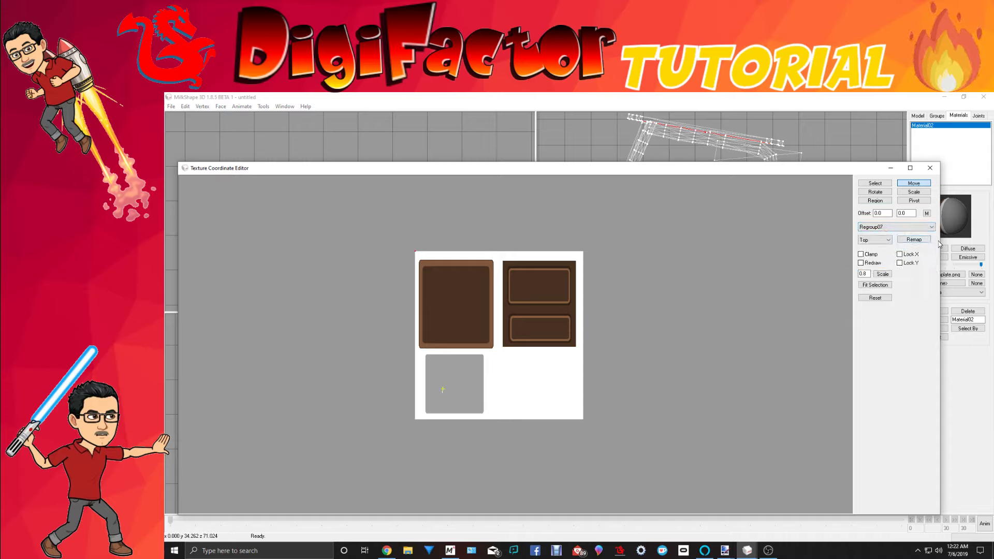
click(915, 239)
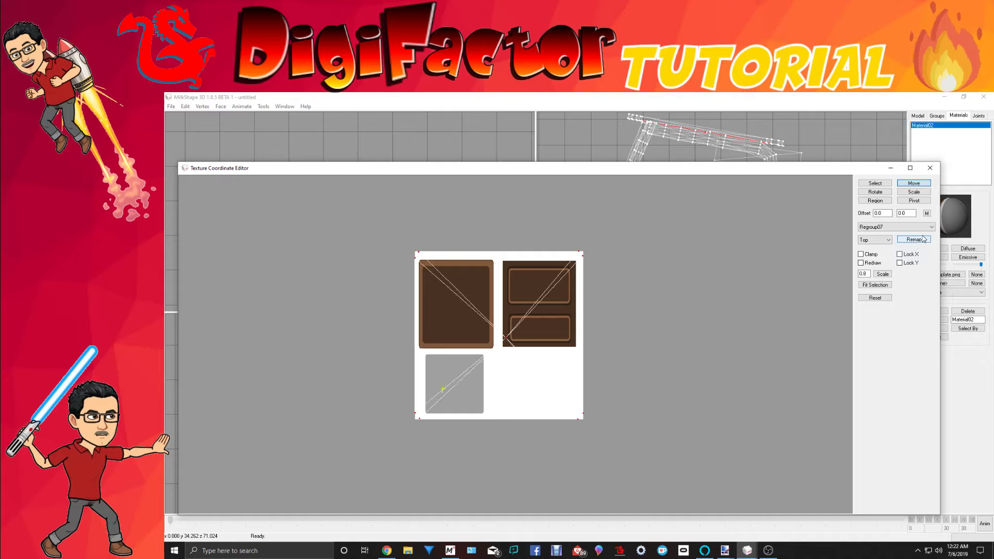
Scale Regroup07's mapping points down, move them inside the framed panel's dark brown area, and check the tabletop in 3D.
click(914, 191)
drag(787, 326, 650, 294)
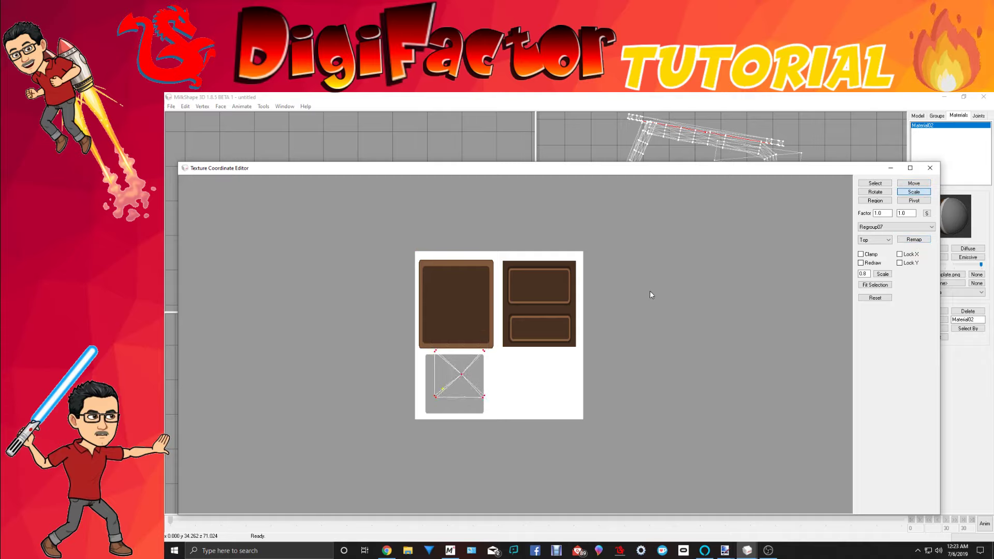
click(914, 183)
drag(609, 403, 604, 330)
click(930, 167)
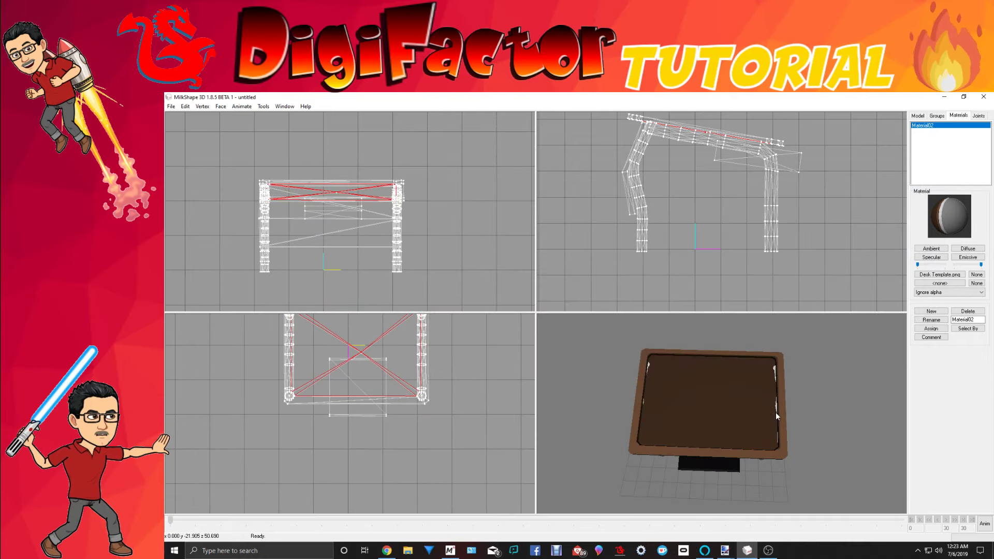
drag(773, 452, 760, 413)
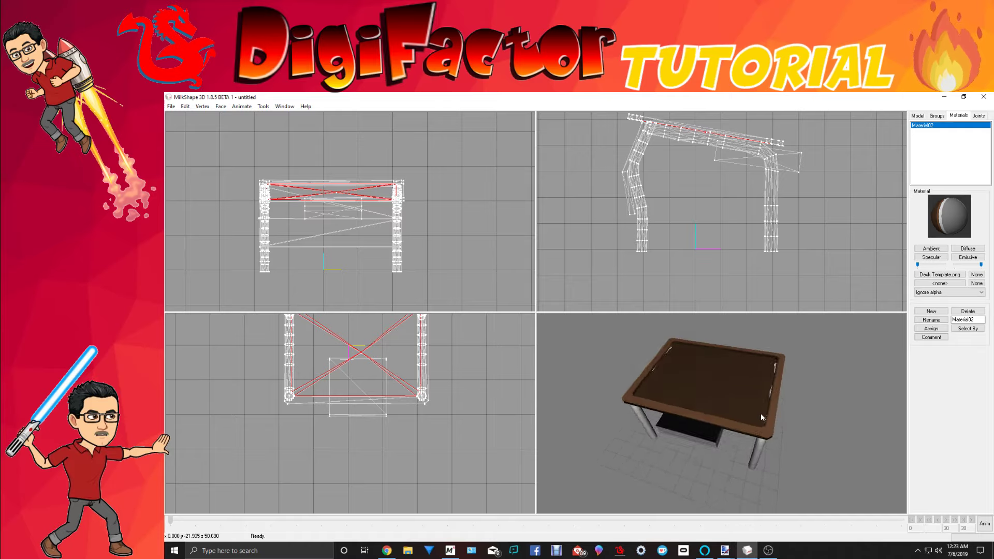
Reopen the Texture Coordinate Editor, shift Regroup07's mapping points slightly within the framed panel's dark brown area, and check the tabletop in 3D.
click(285, 106)
click(287, 139)
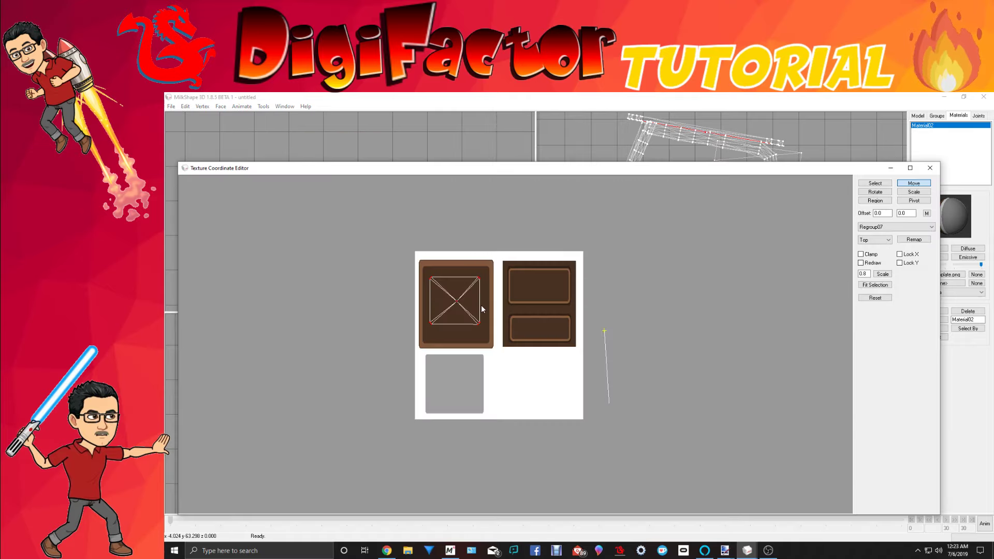
mouse_move(487, 312)
mouse_down()
mouse_move(523, 375)
mouse_move(676, 369)
mouse_move(478, 310)
mouse_up()
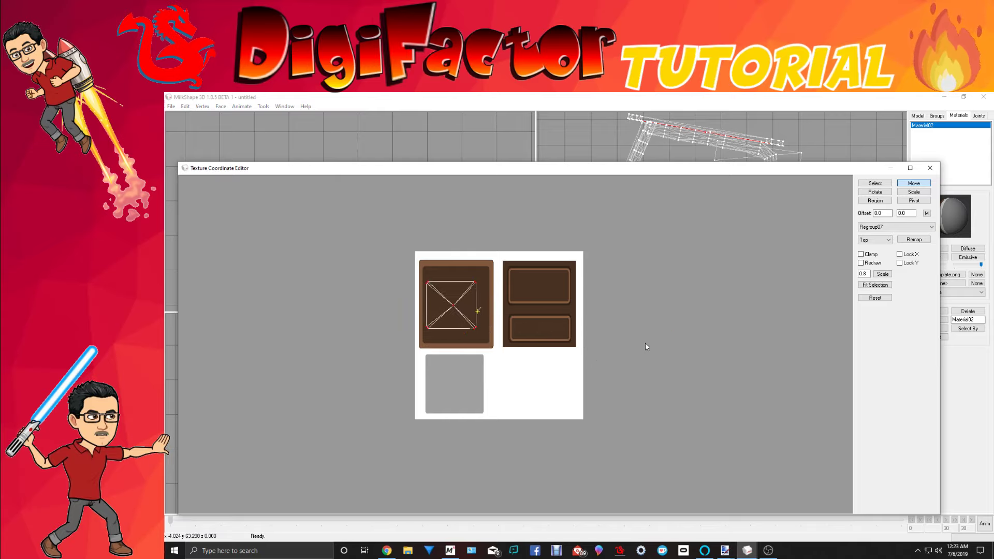
click(931, 167)
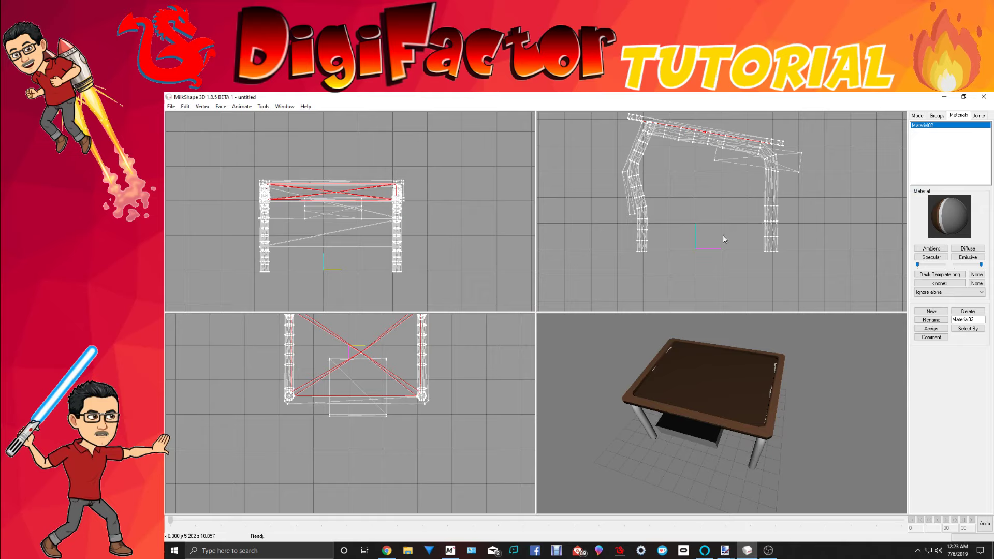
drag(716, 401, 733, 397)
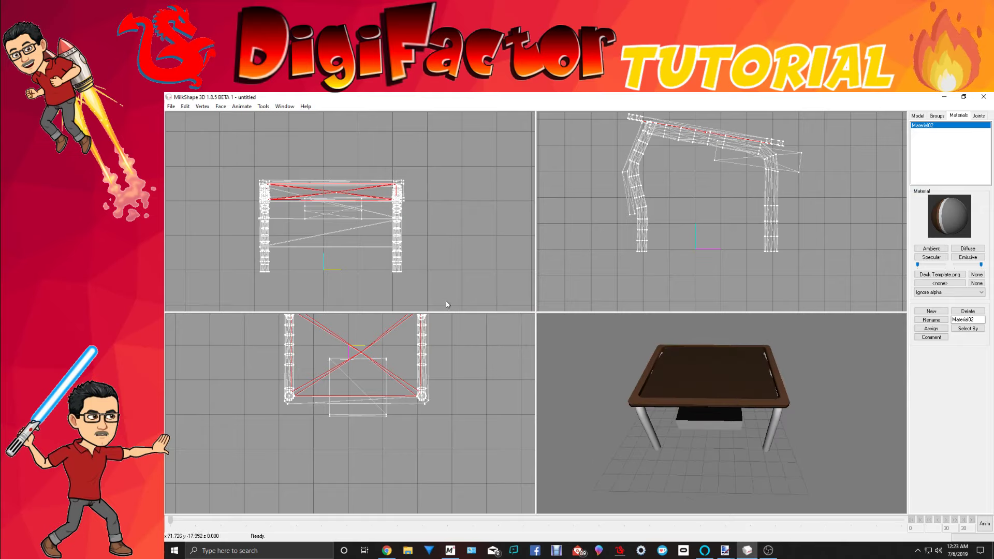
Scale the selected Regroup07 tabletop surface up until it spans the inside of the desk's frame.
click(918, 116)
click(968, 143)
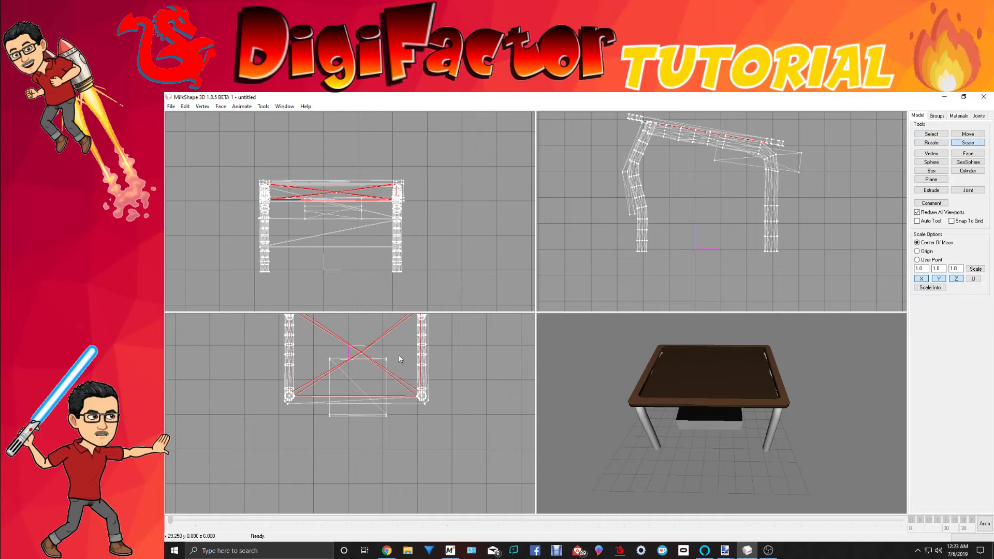
ctrl+drag(410, 361, 411, 414)
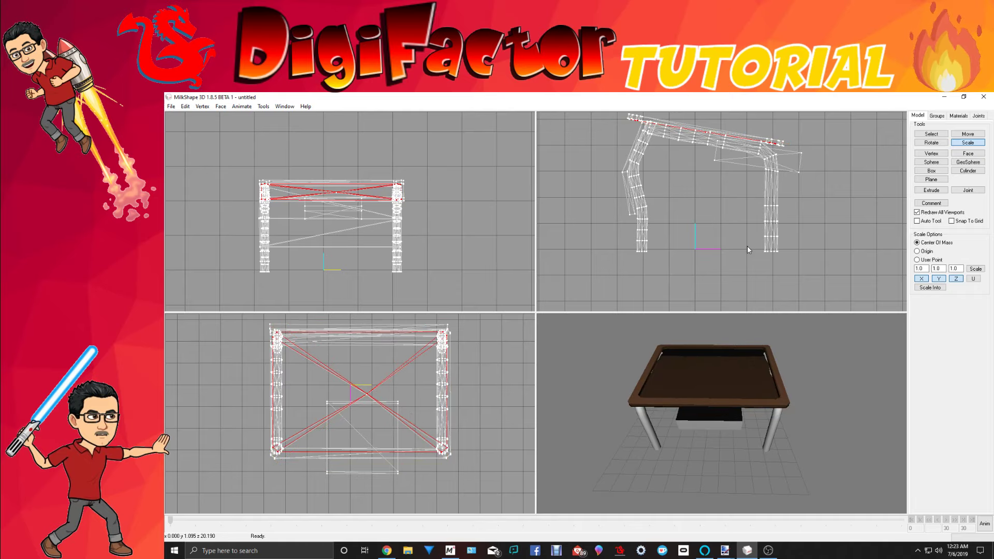
Rotate Regroup07 slightly to match the tabletop's slope and raise it slightly in the side view so it fills the frame.
click(932, 142)
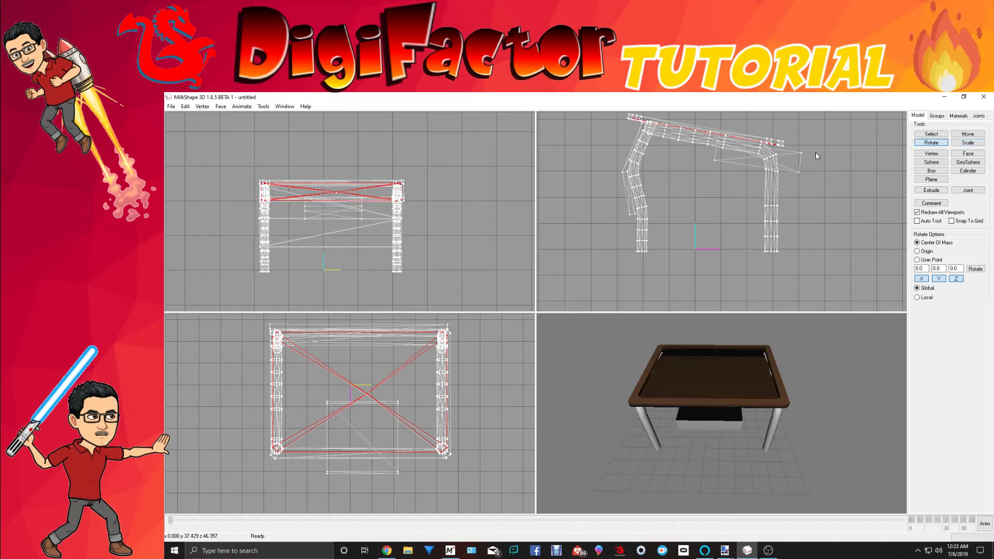
drag(815, 151, 816, 151)
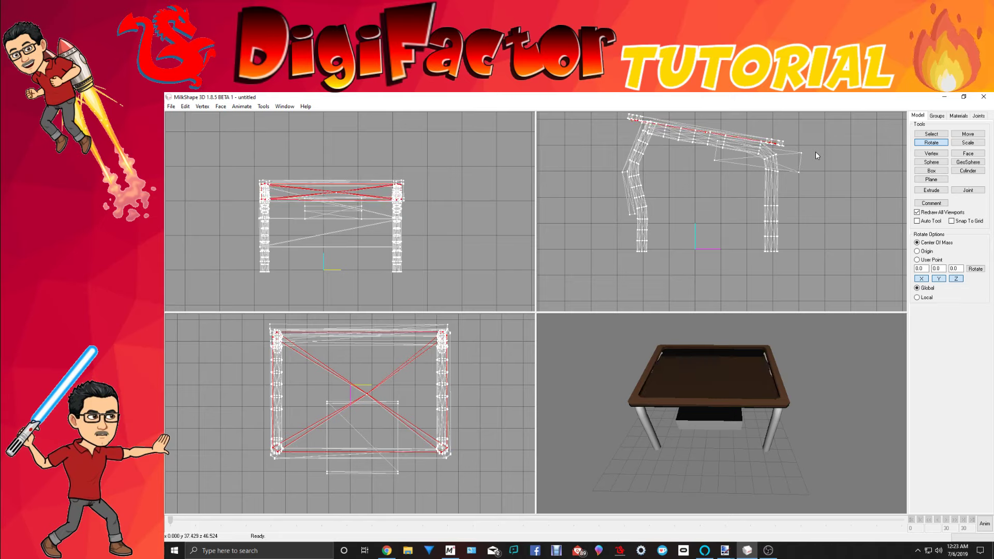
click(967, 134)
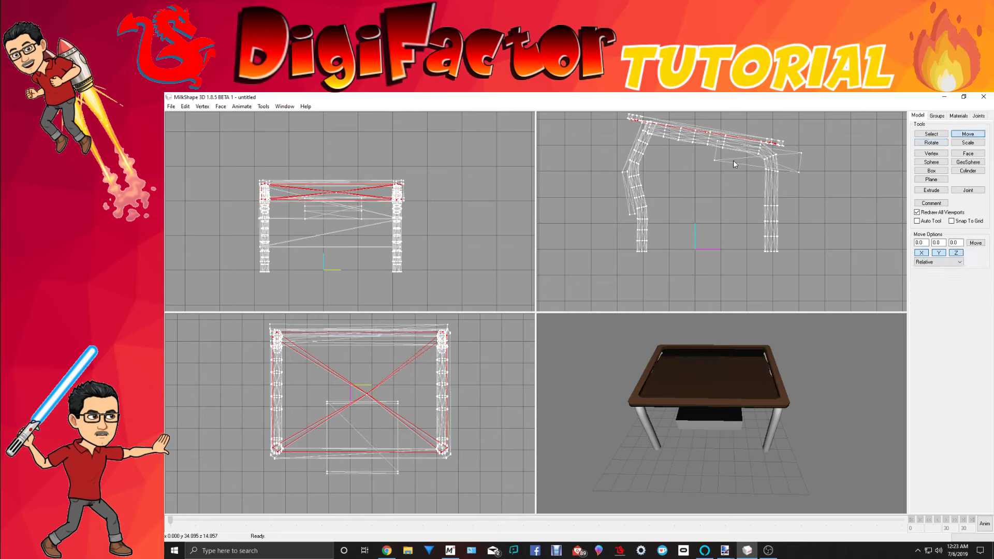
drag(734, 160, 734, 159)
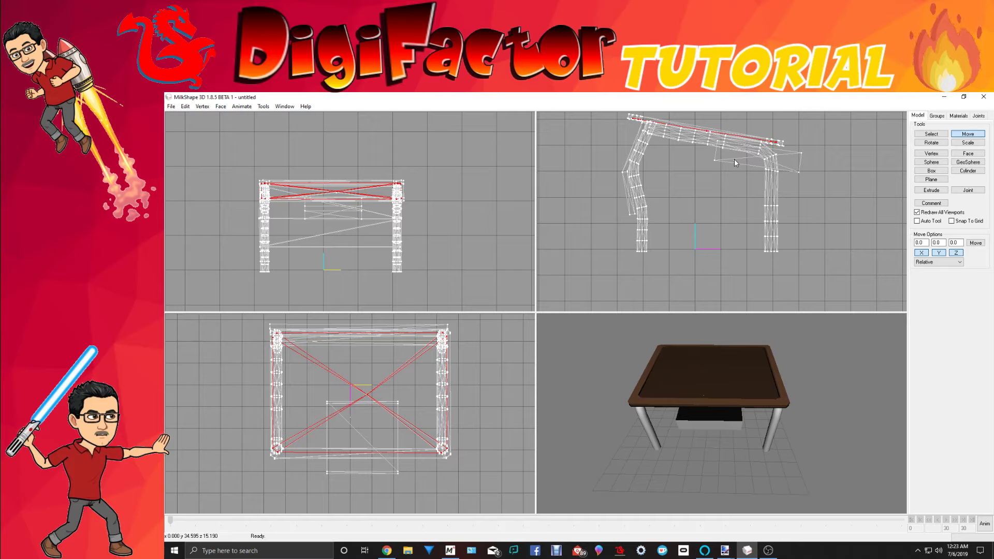
mouse_move(712, 385)
mouse_down()
mouse_move(812, 388)
mouse_move(801, 412)
mouse_move(664, 409)
mouse_move(598, 347)
mouse_move(809, 400)
mouse_move(883, 368)
mouse_move(796, 358)
mouse_move(702, 381)
mouse_up()
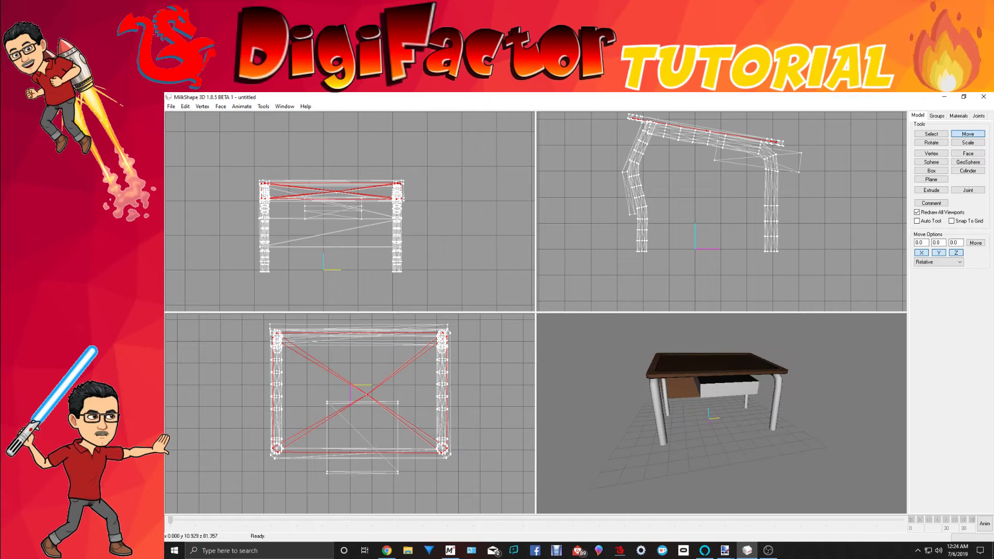
Deselect Regroup07, select the Duplicate11 tabletop group, and assign Material02 to it.
click(937, 116)
double_click(929, 143)
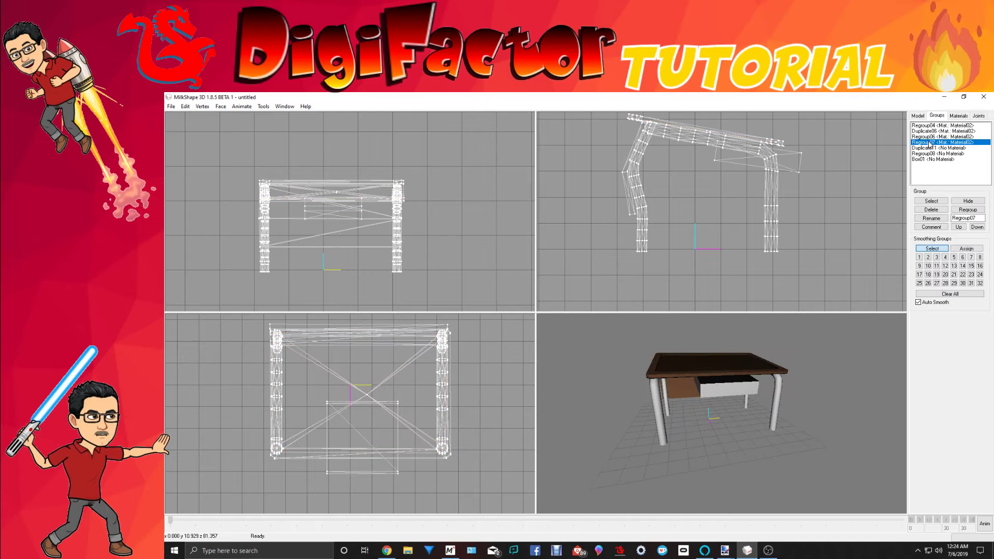
double_click(930, 149)
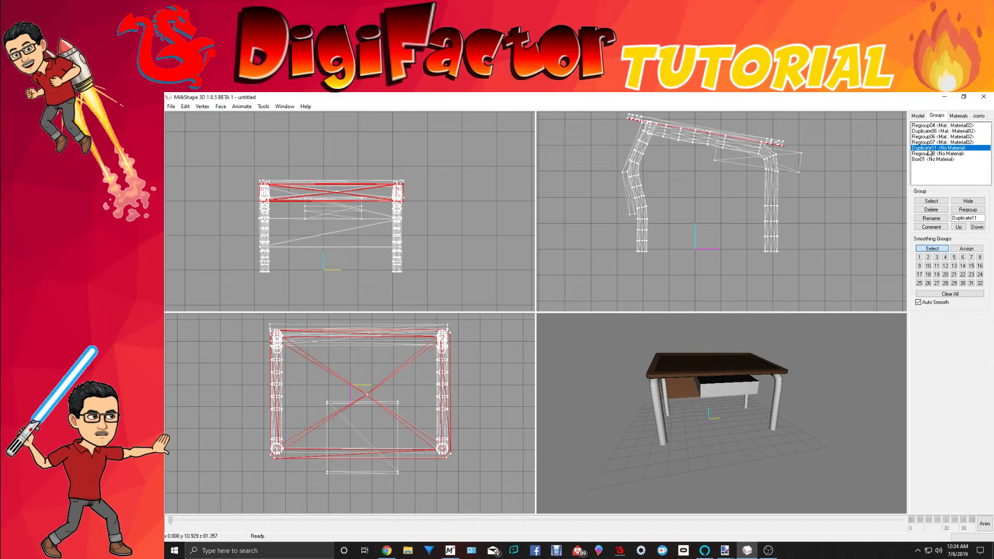
click(958, 116)
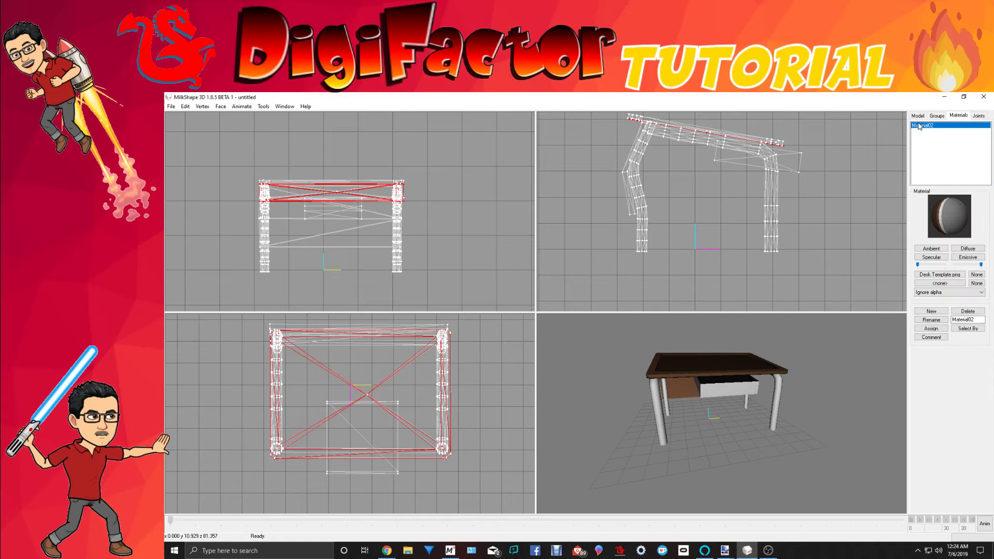
Reopen the Texture Coordinate Editor and remap Duplicate11 with the Front projection.
click(285, 106)
click(296, 139)
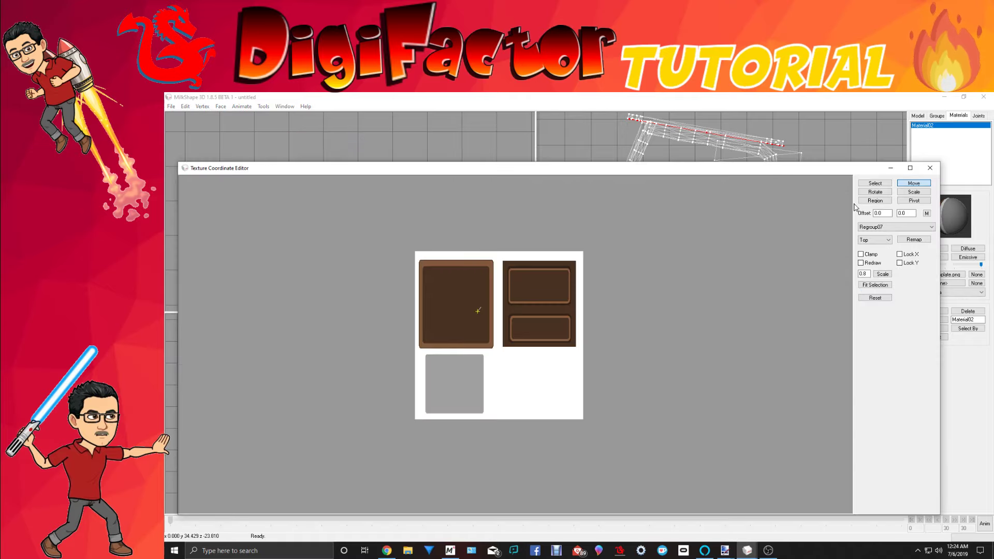
click(874, 227)
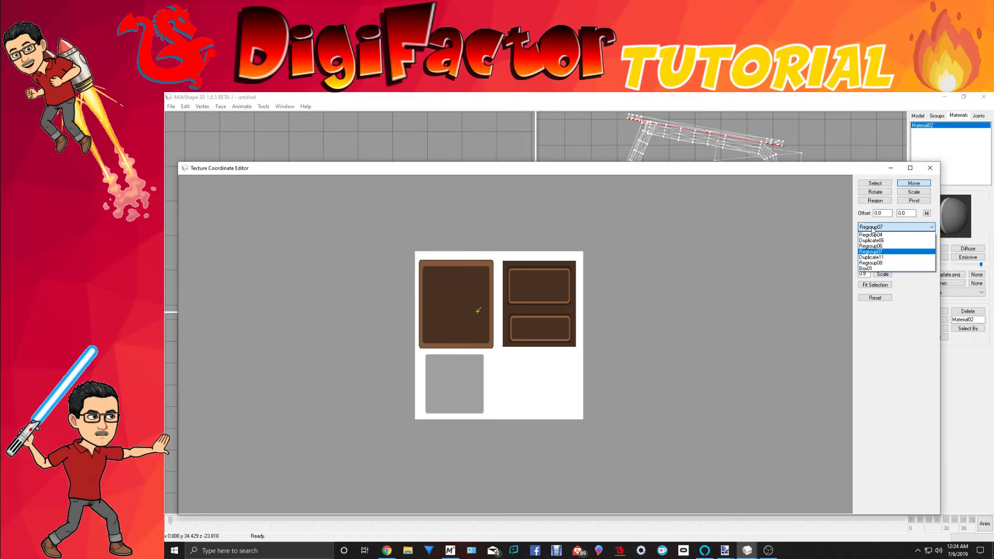
click(873, 257)
click(875, 243)
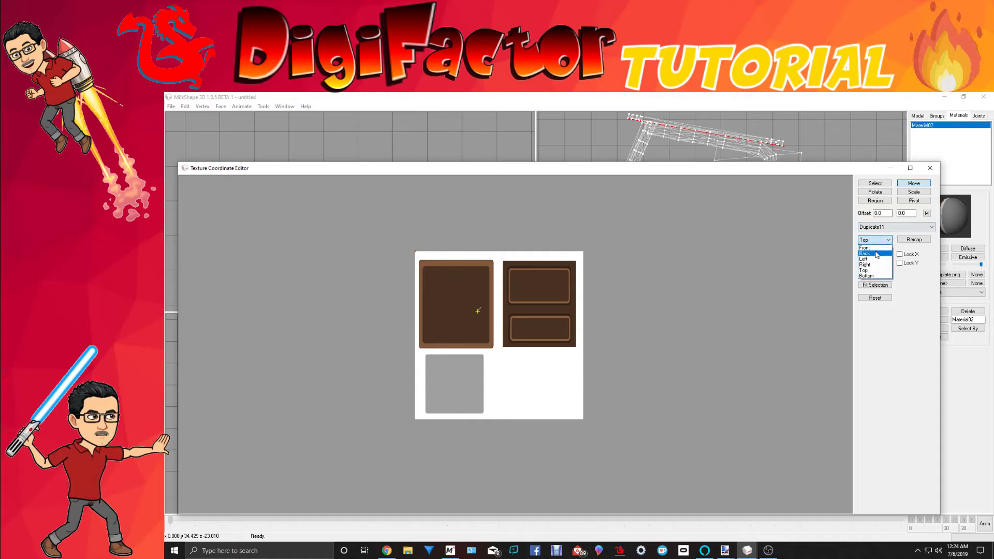
click(875, 252)
click(904, 240)
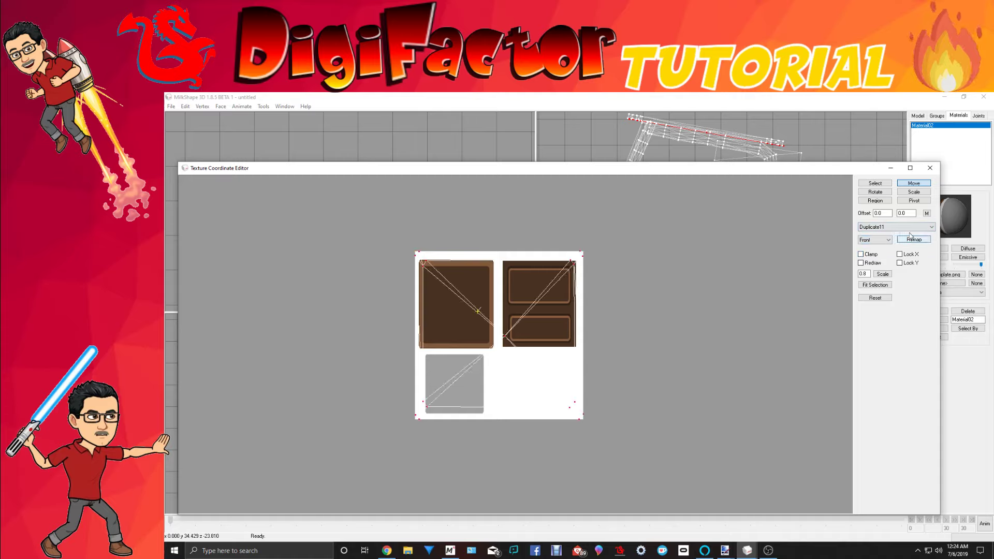
Scale Duplicate11's mapping points down, move them to the framed panel's upper border, and check the desk in 3D.
click(914, 192)
drag(678, 346, 555, 223)
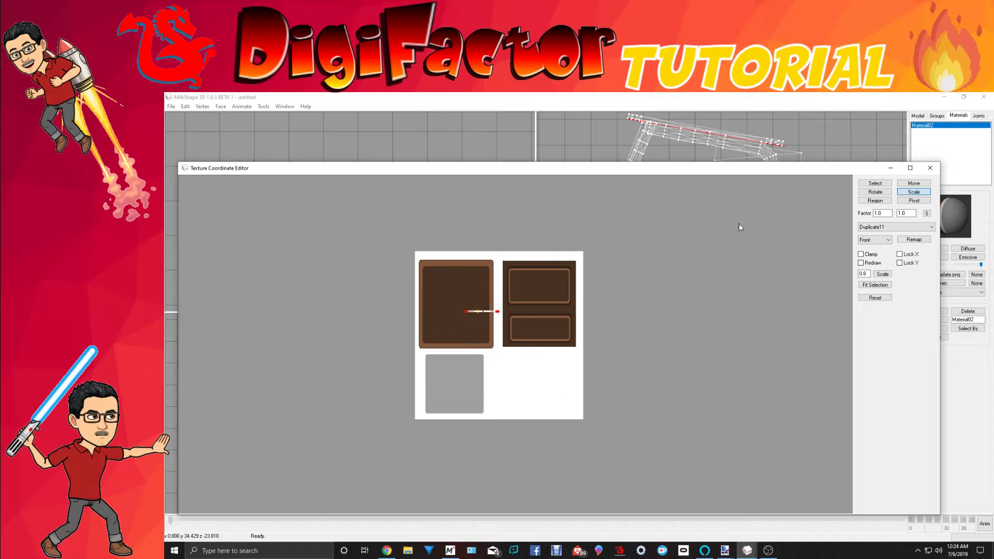
click(914, 183)
drag(686, 340, 665, 290)
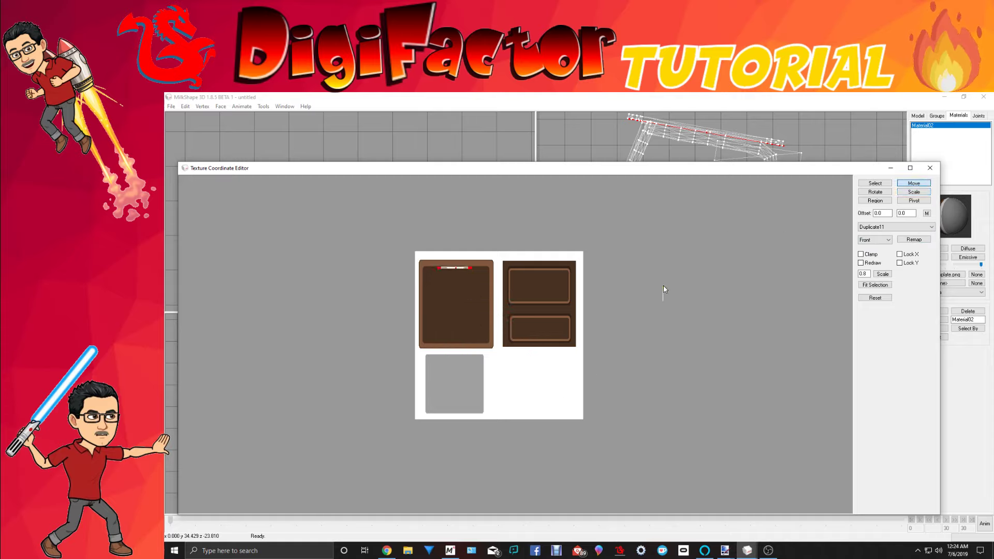
click(930, 168)
drag(811, 393, 800, 460)
drag(680, 456, 692, 416)
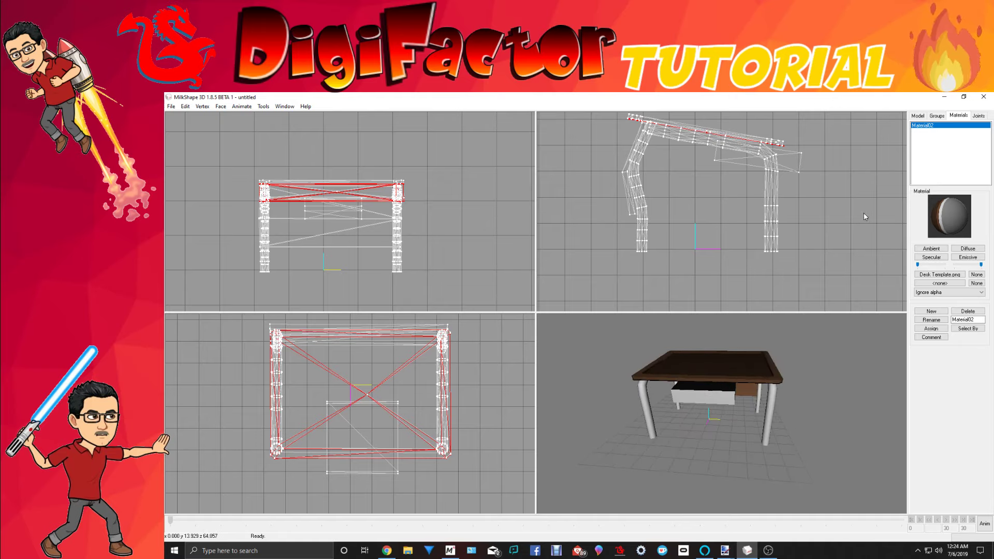
Deselect Duplicate11, select only the Box01 drawer group, and assign Material02 to it.
click(936, 117)
double_click(925, 149)
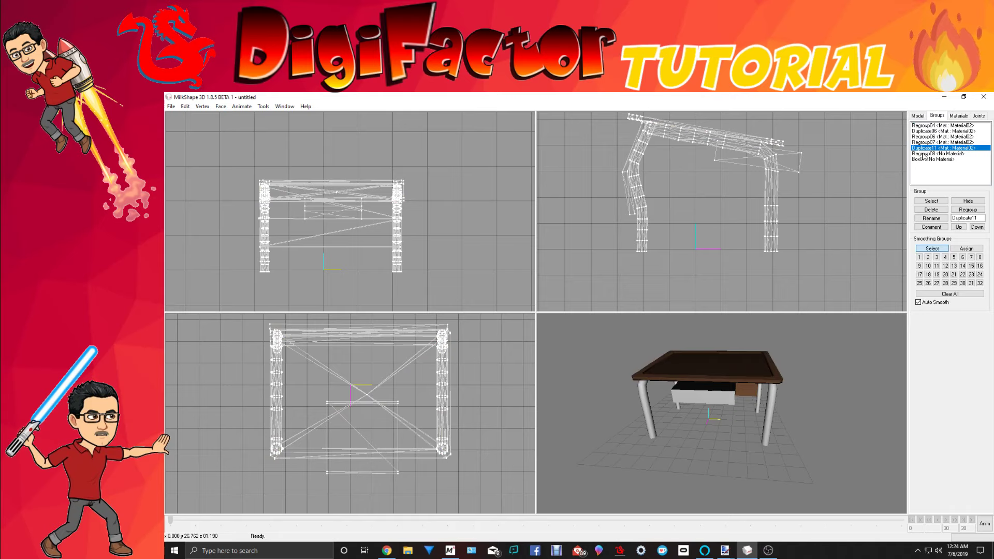
double_click(924, 154)
double_click(923, 154)
double_click(921, 159)
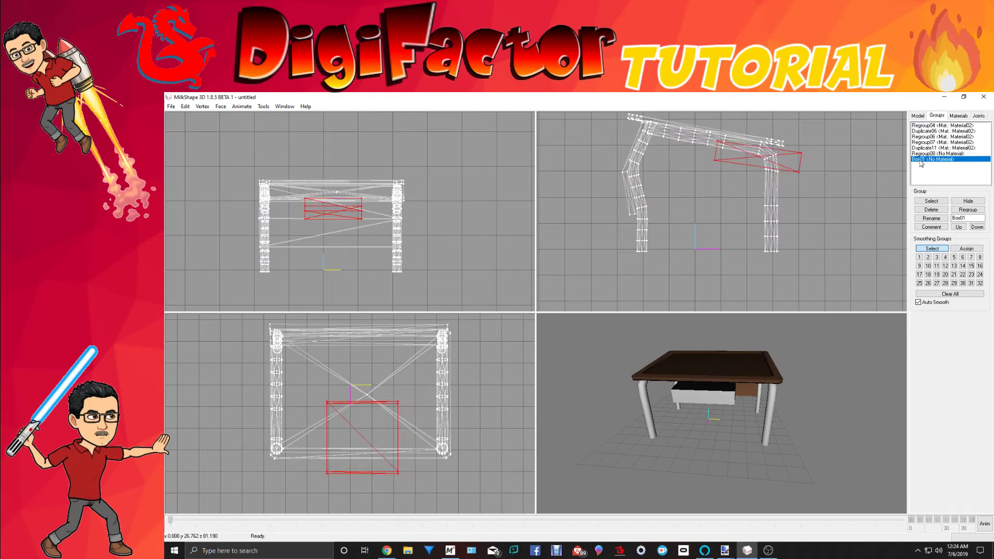
click(958, 116)
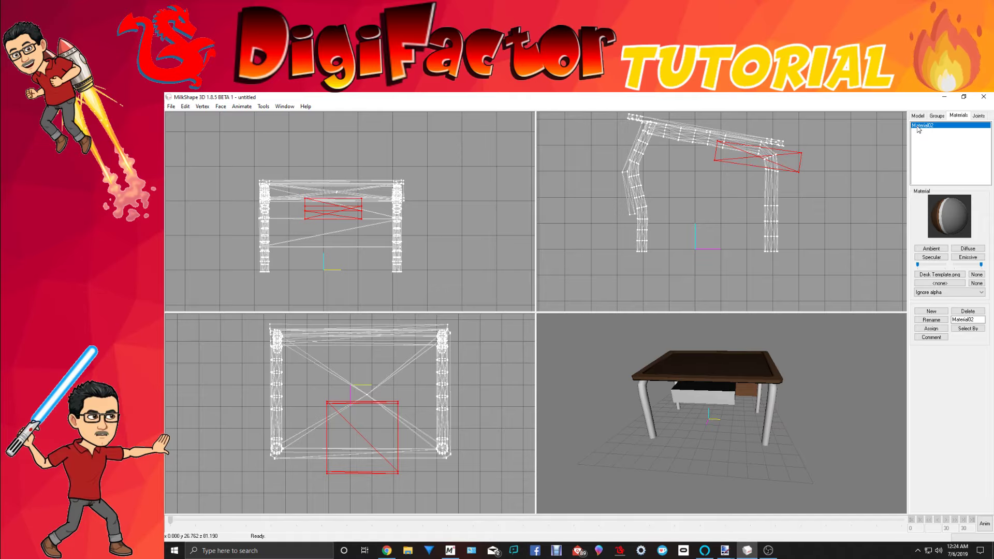
mouse_move(725, 326)
mouse_down()
mouse_move(719, 318)
mouse_move(701, 335)
mouse_move(750, 319)
mouse_move(723, 331)
mouse_up()
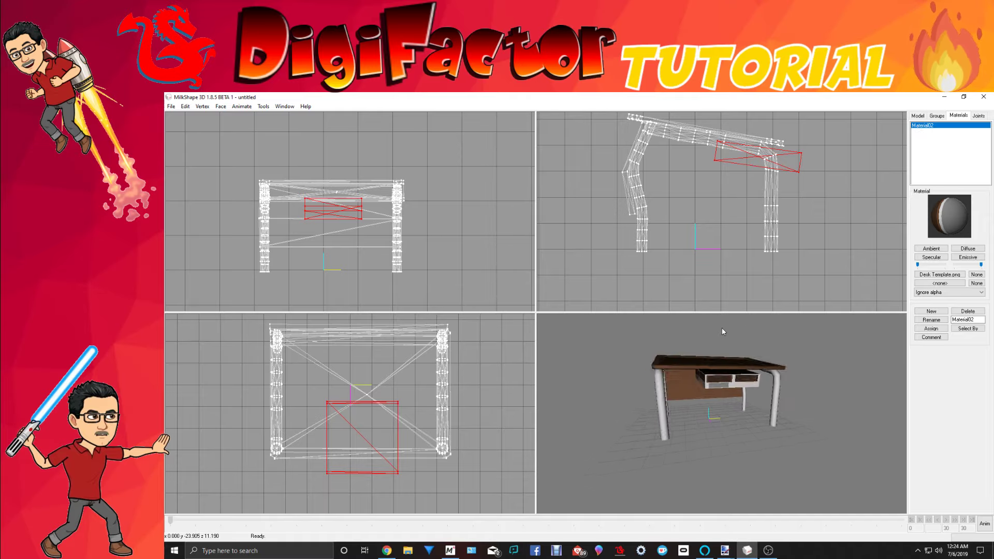
Reopen the Texture Coordinate Editor for Box01 and scale its mapping points down to a thin strip.
click(285, 106)
click(289, 139)
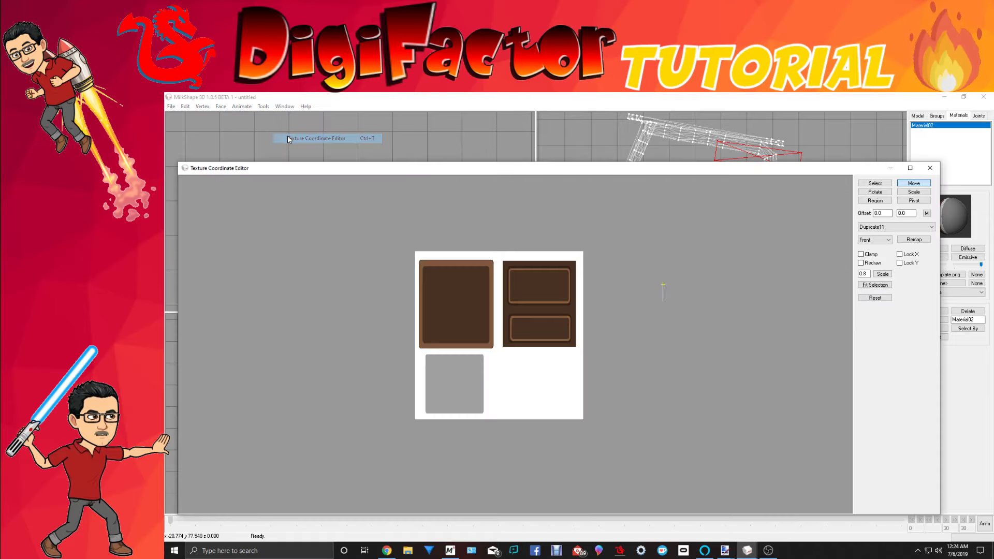
click(871, 228)
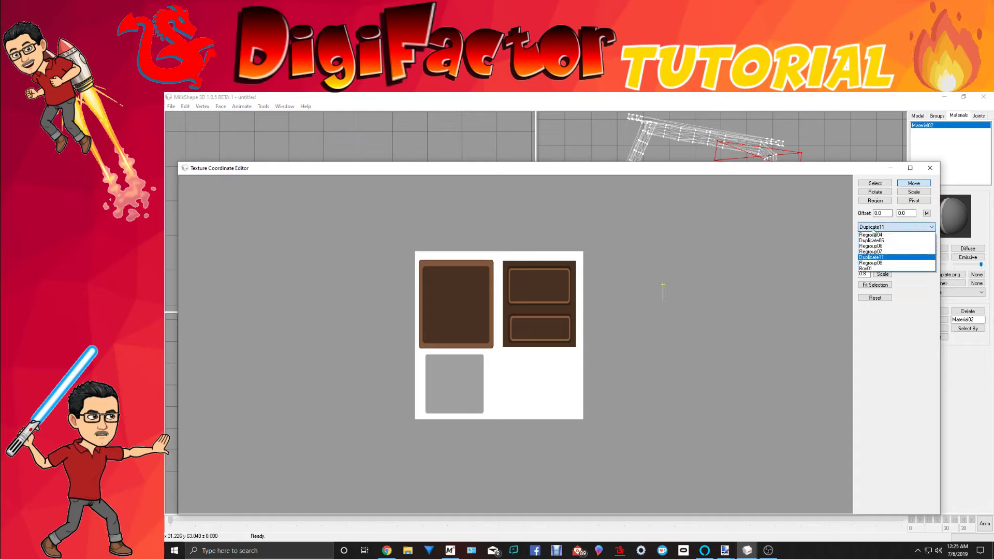
click(870, 266)
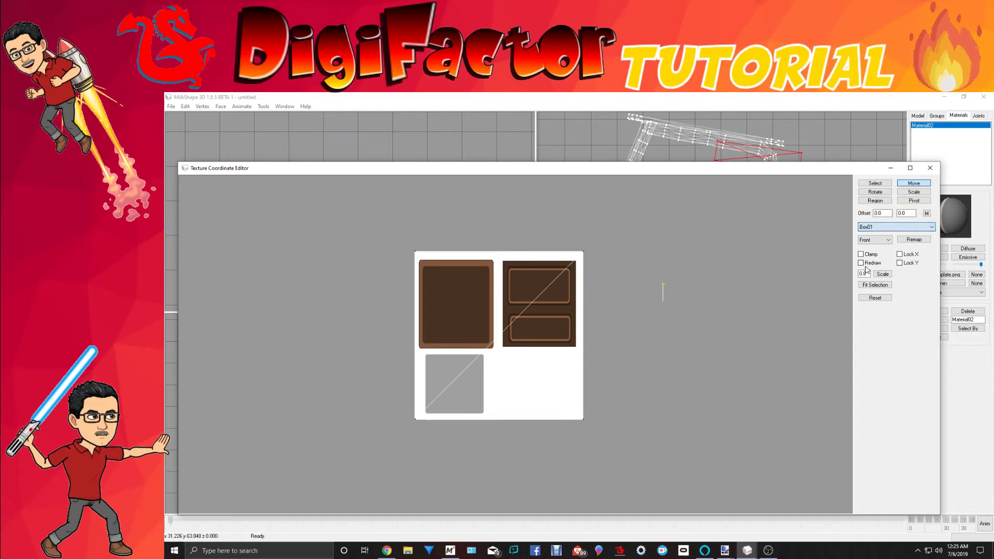
click(911, 192)
drag(586, 409, 776, 264)
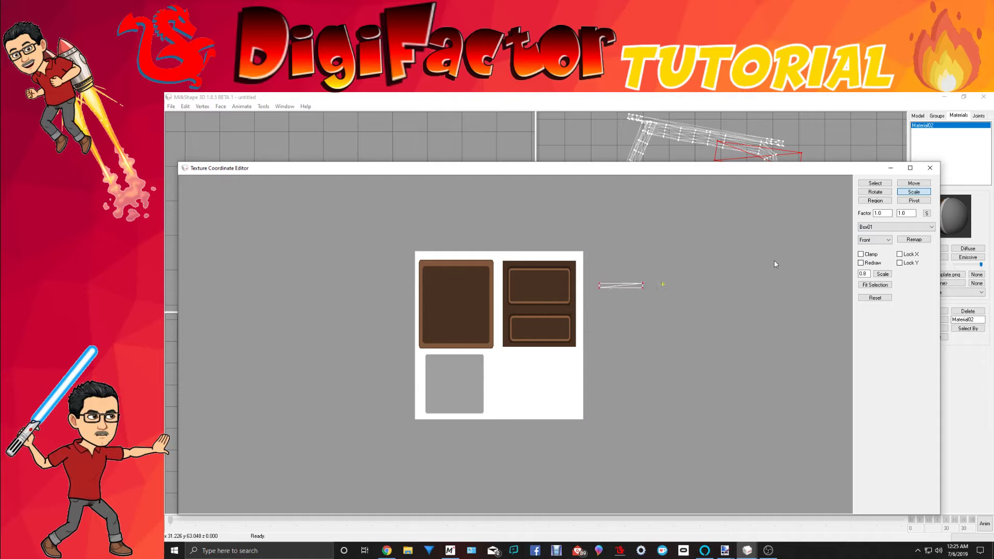
Move Box01's mapping points onto the framed panel's lighter brown upper border and check the drawer in 3D from several sides.
click(914, 183)
drag(699, 297, 536, 275)
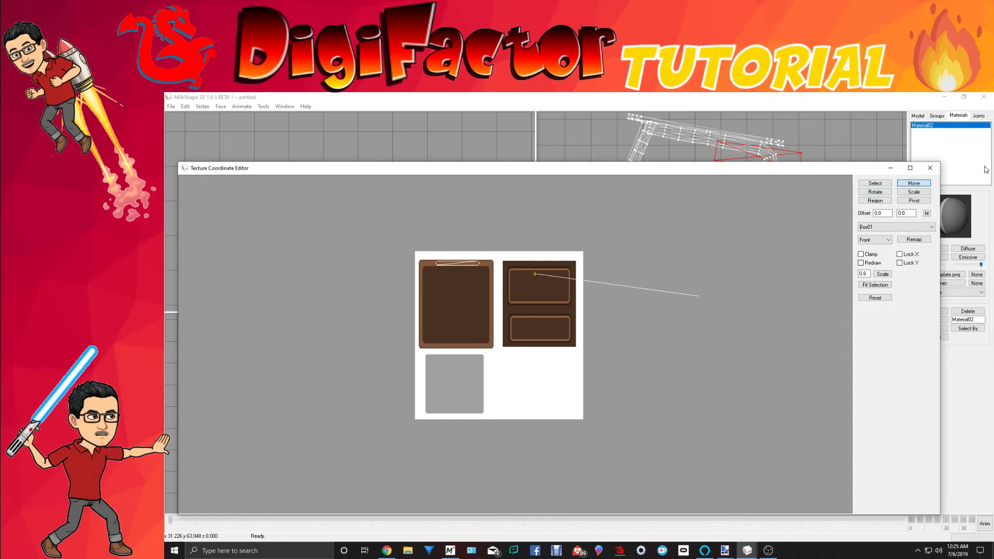
click(934, 167)
drag(832, 361, 732, 438)
scroll(760, 428, up, 5)
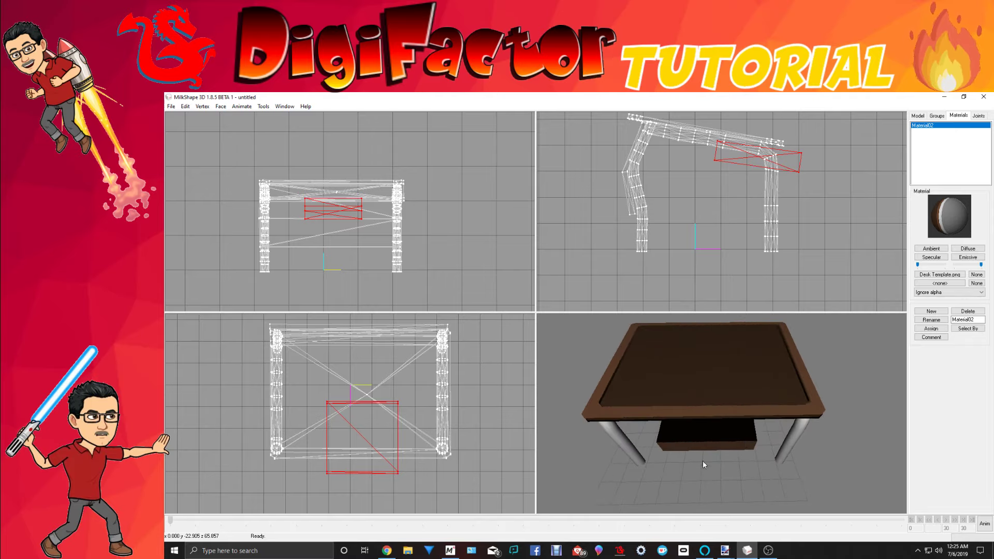
drag(704, 461, 810, 427)
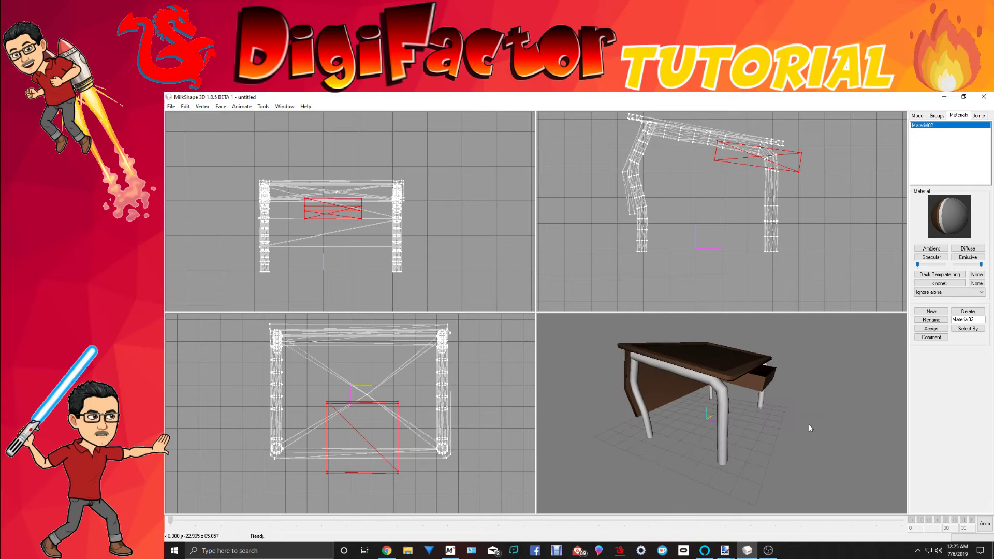
Deselect Box01, select only the Regroup08 leg group, and assign Material02 to it.
click(938, 116)
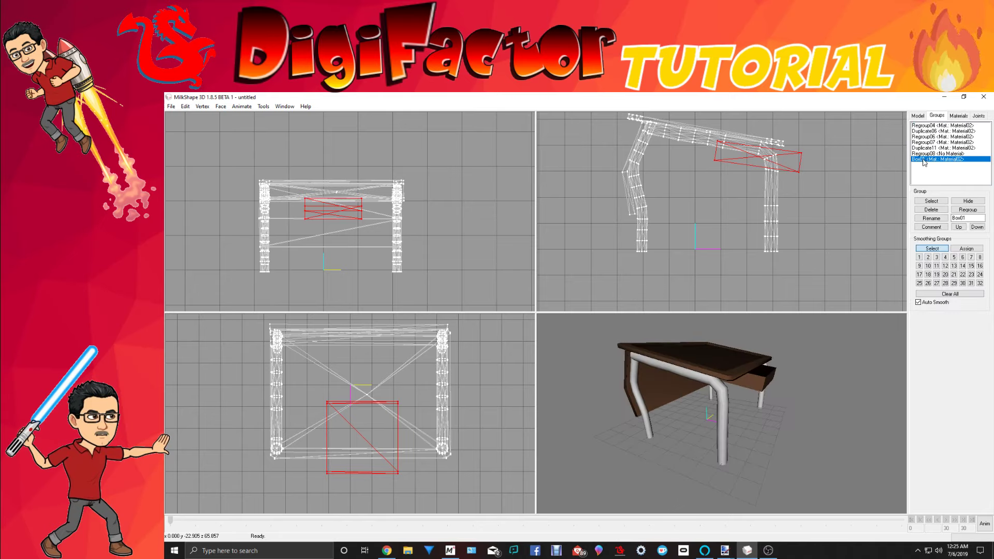
double_click(926, 160)
double_click(925, 154)
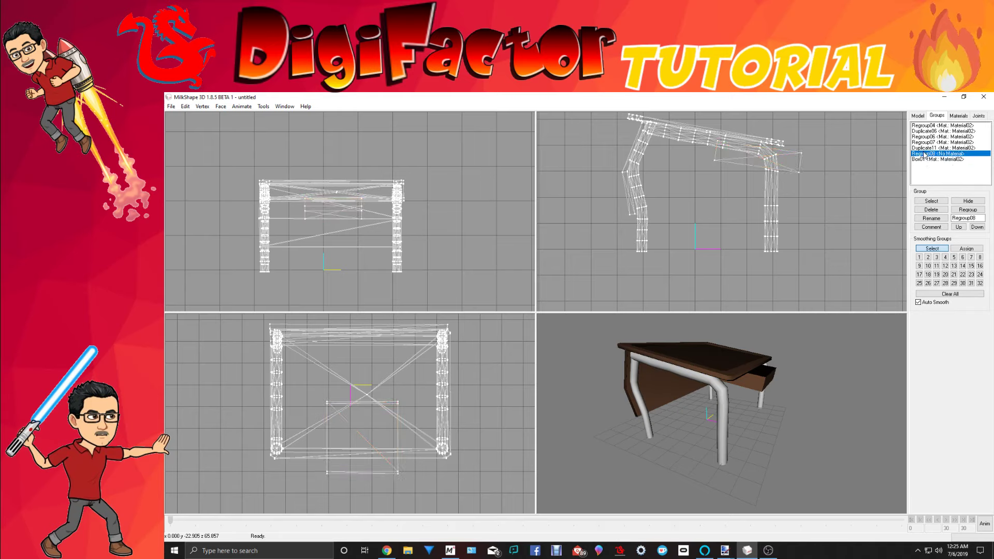
click(958, 116)
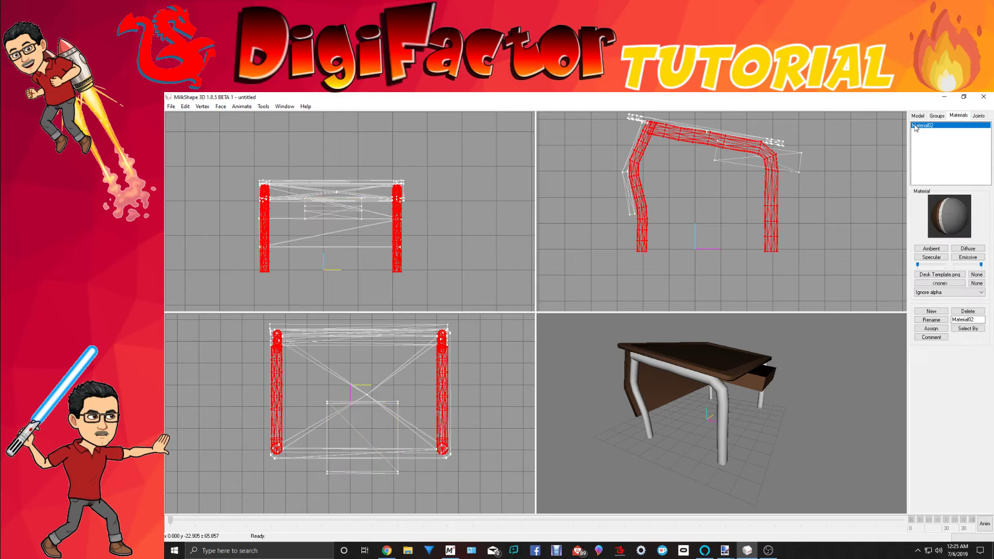
Open the Texture Coordinate Editor for Regroup08 and scale its mapping points down to a small block.
click(285, 107)
click(286, 138)
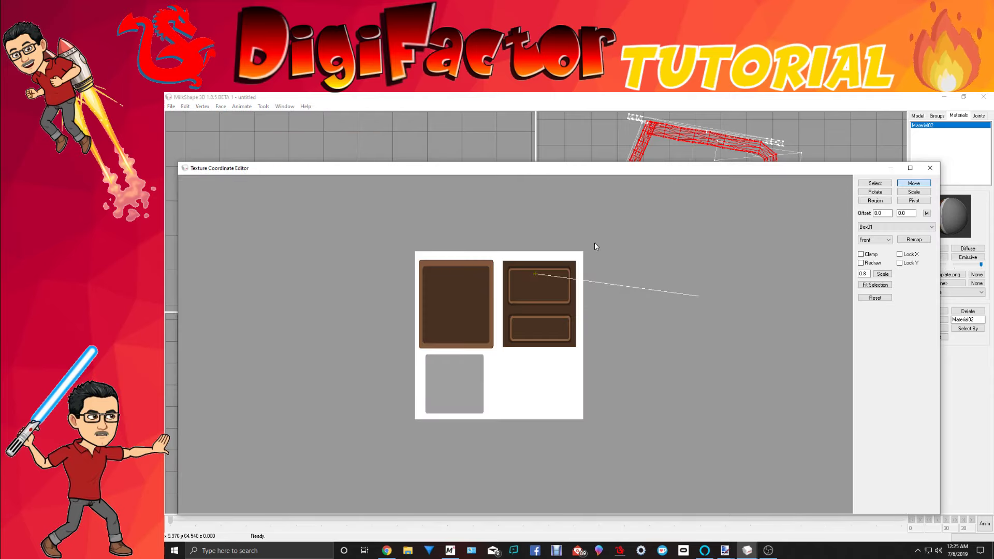
click(889, 229)
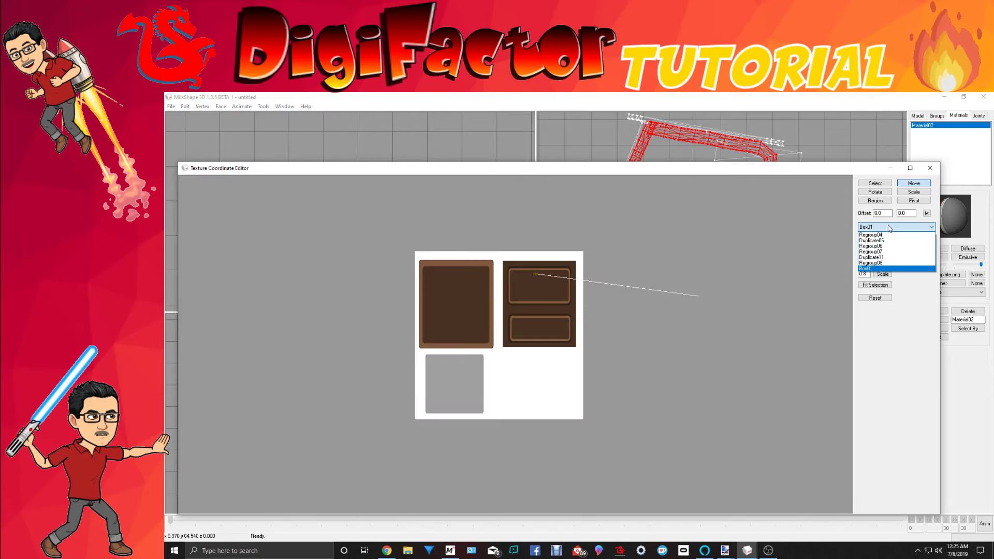
click(875, 262)
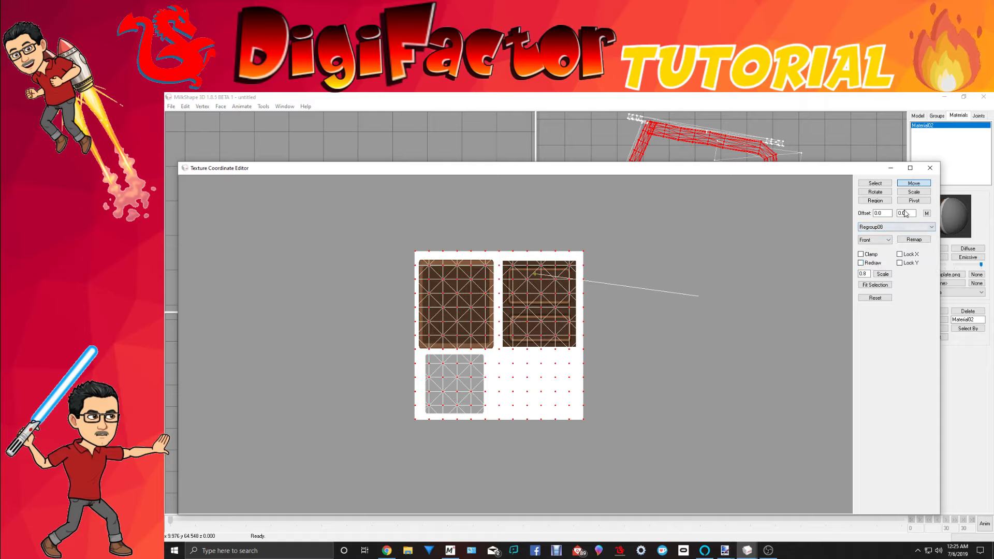
click(914, 192)
drag(673, 346, 451, 254)
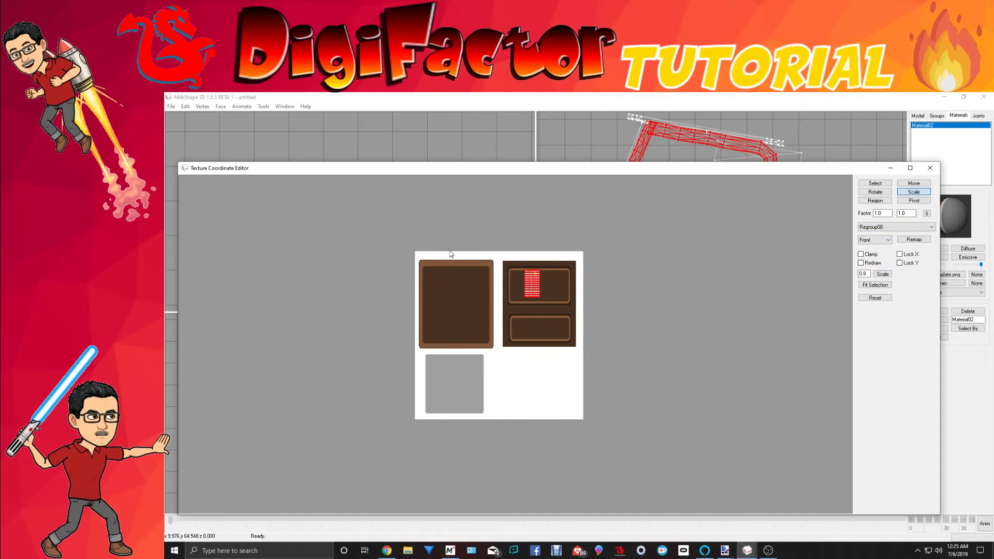
Move Regroup08's mapping points onto the gray swatch, close the editor, and check the legs in 3D.
click(914, 184)
drag(725, 211, 648, 313)
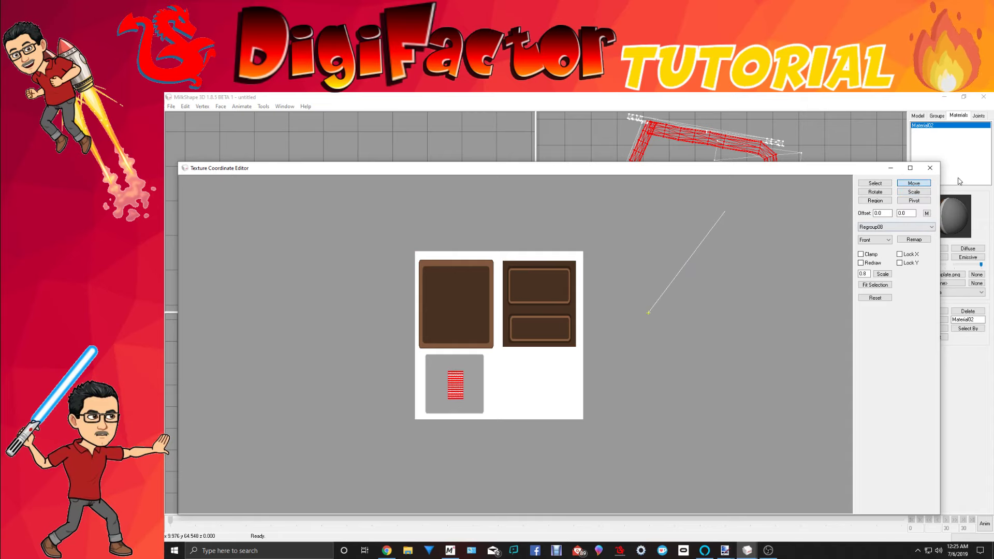
click(930, 168)
drag(756, 381, 615, 421)
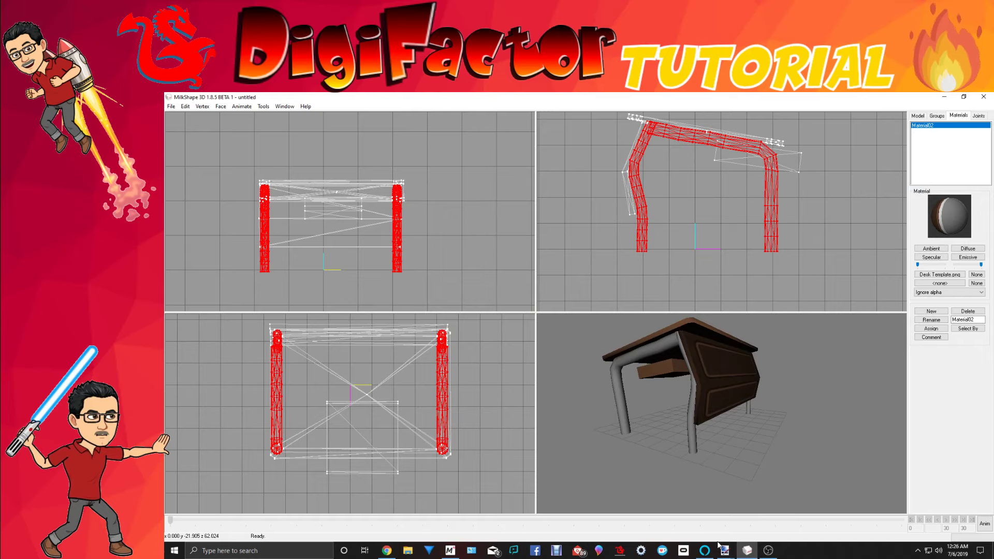
Switch to Desk Template.png in paint.net and fill the gray leg swatch with light gray C0C0C0 using the Paint Bucket.
mouse_move(724, 549)
click(835, 531)
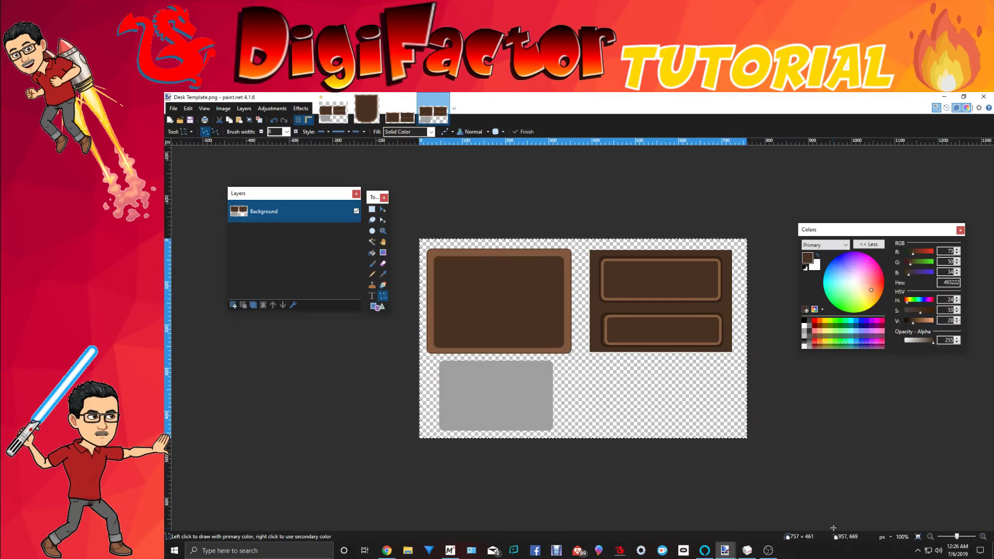
click(804, 337)
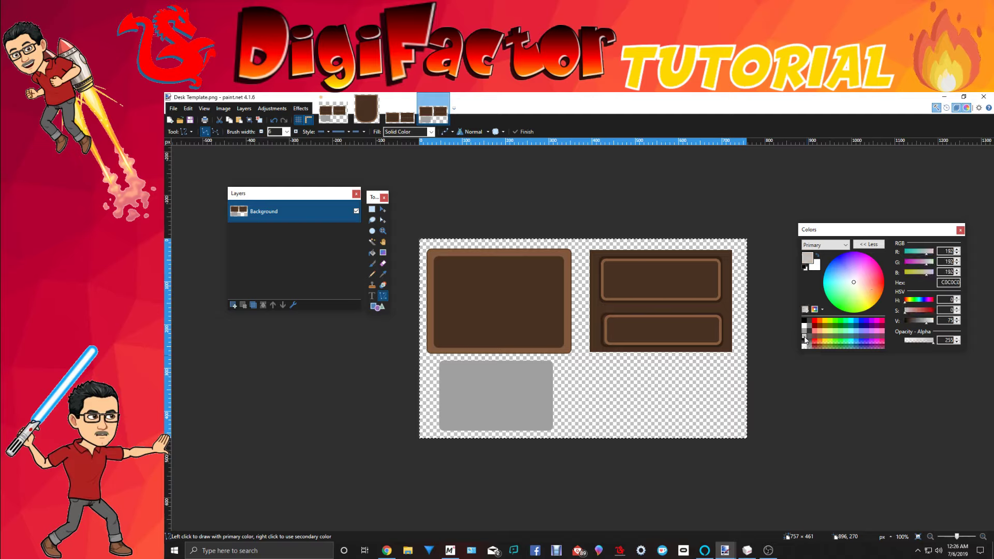
click(374, 254)
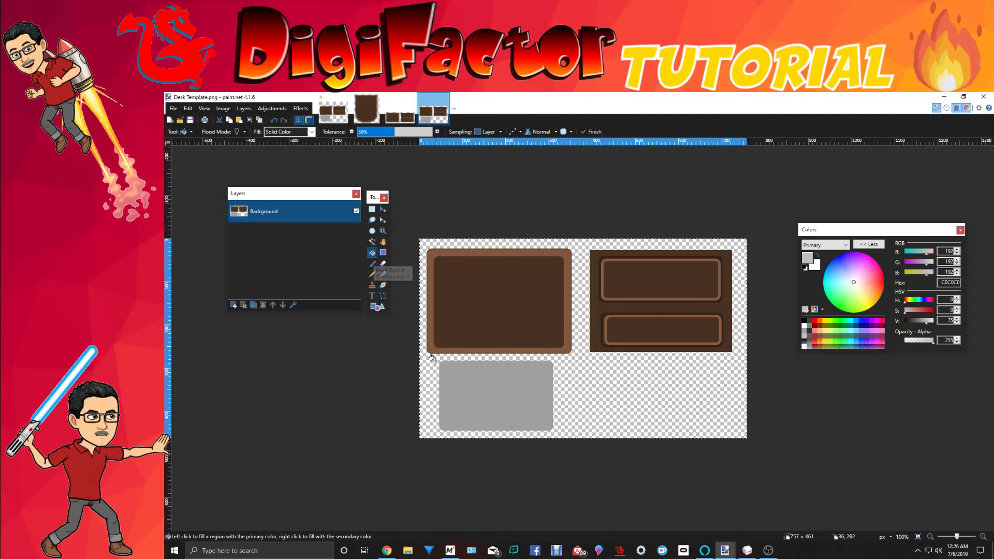
click(475, 375)
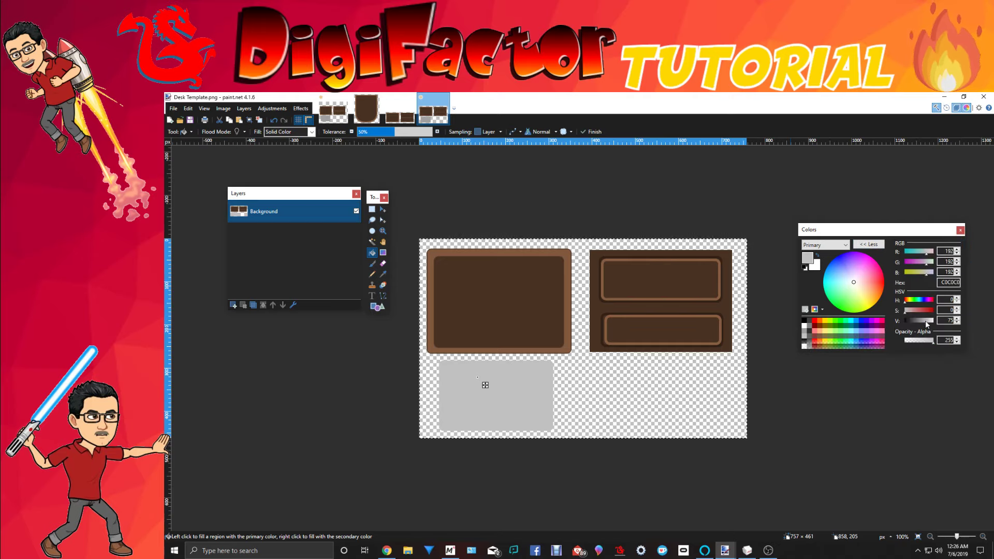
Adjust the swatch's fill through lighter gray and blue shades to grayish blue A9BFCE and save Desk Template.png.
drag(926, 322, 928, 324)
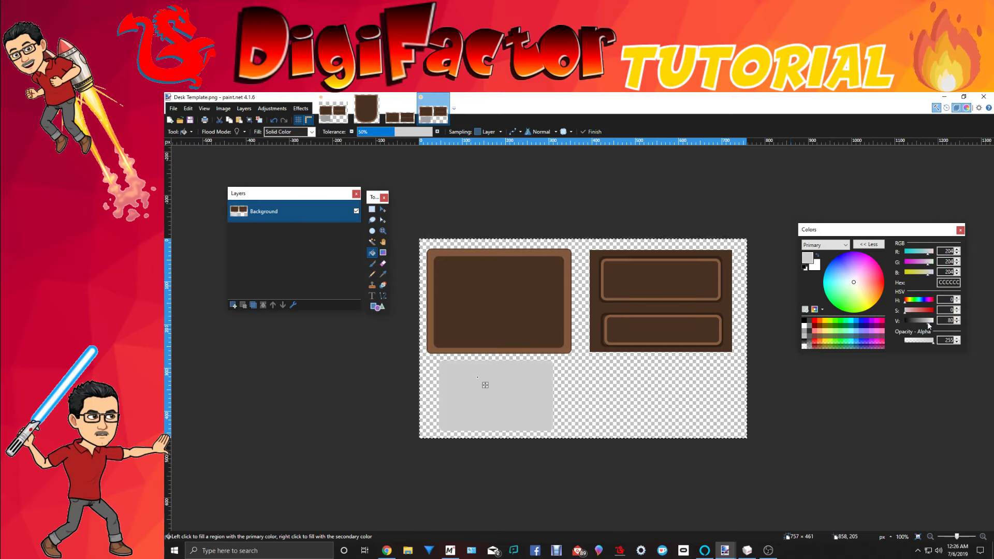
click(855, 331)
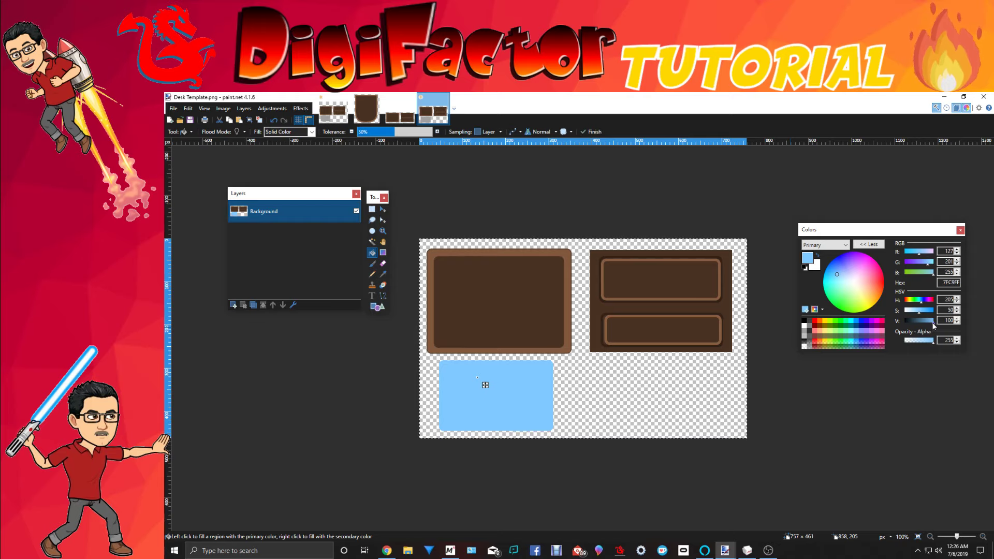
drag(934, 322, 919, 323)
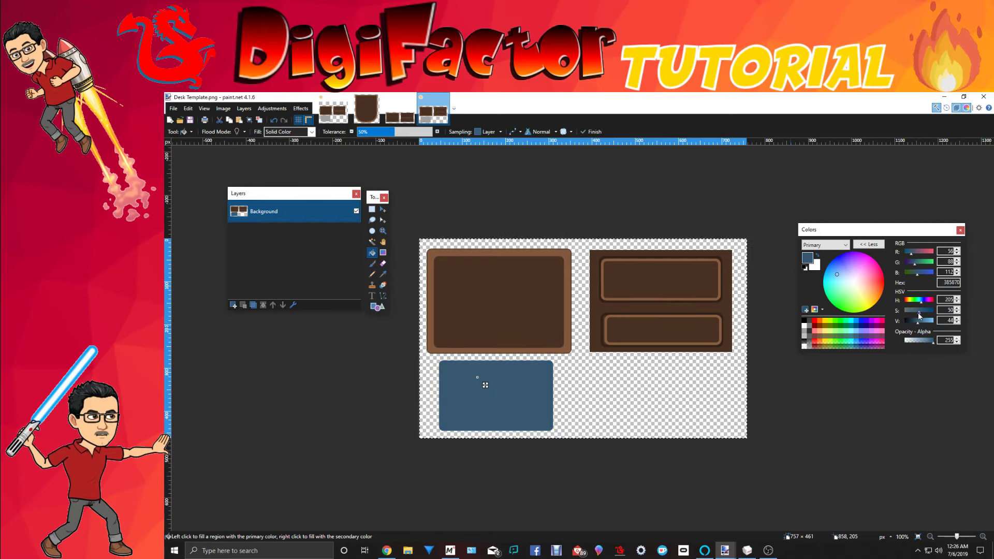
drag(920, 315, 929, 324)
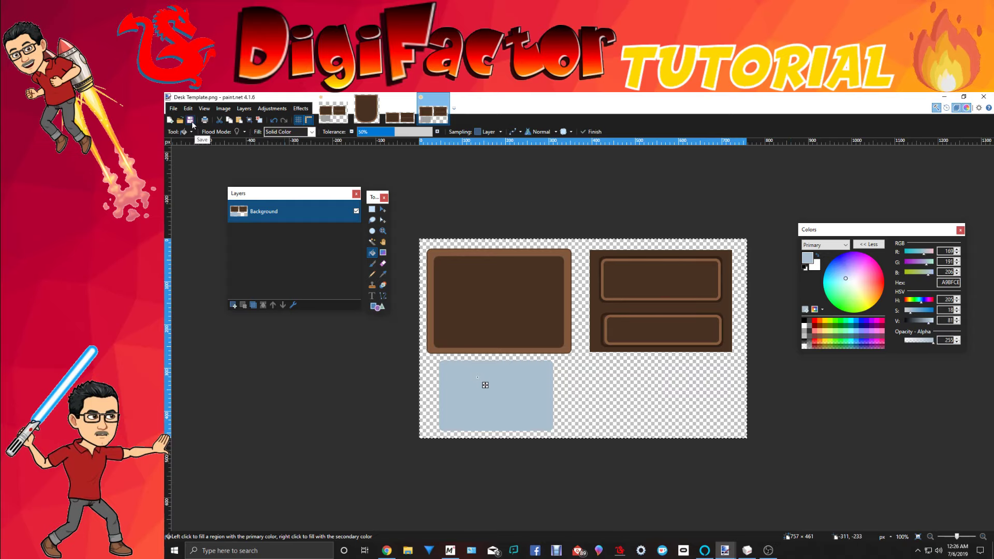
Switch back to MilkShape 3D, reload Desk Template.png as Material02's texture, and check the recolored legs in 3D.
click(945, 98)
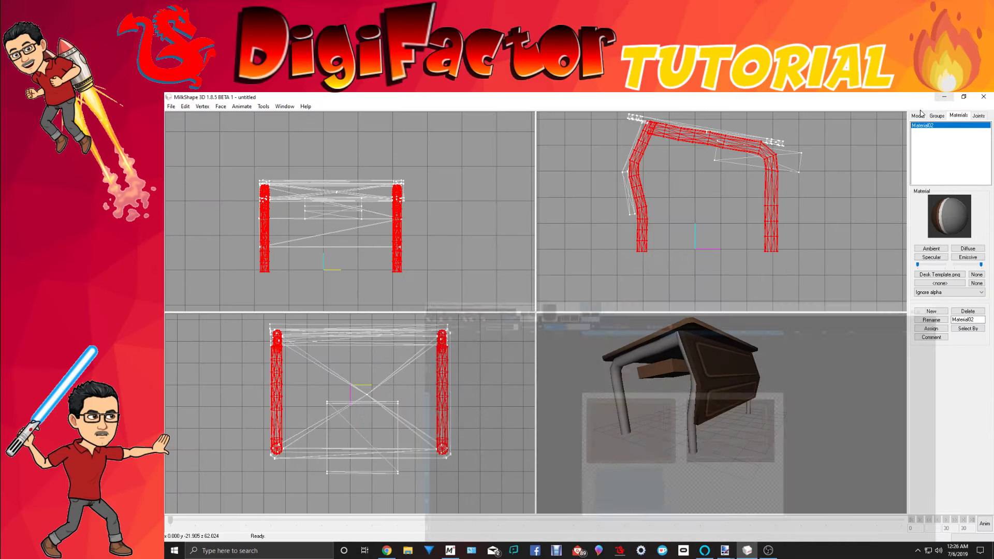
click(945, 275)
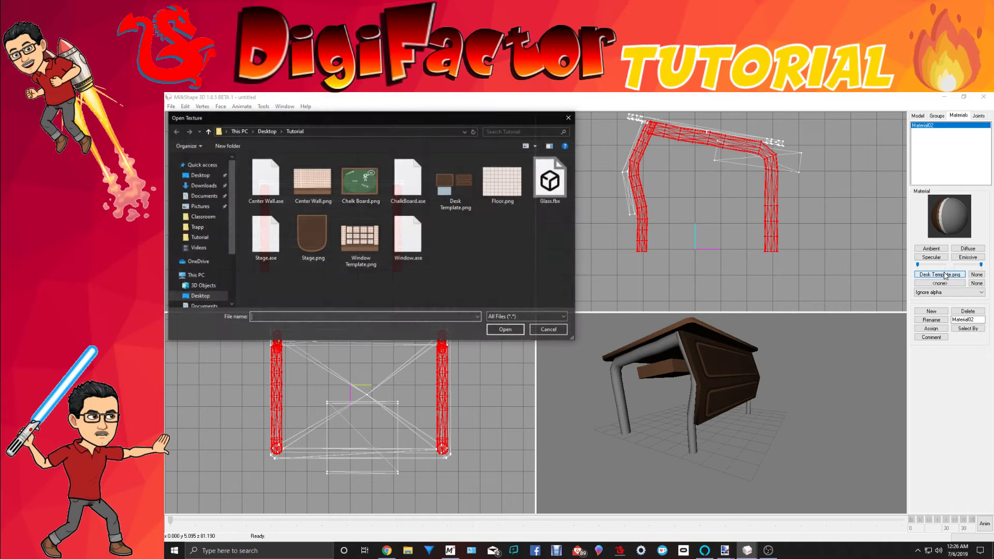
click(441, 188)
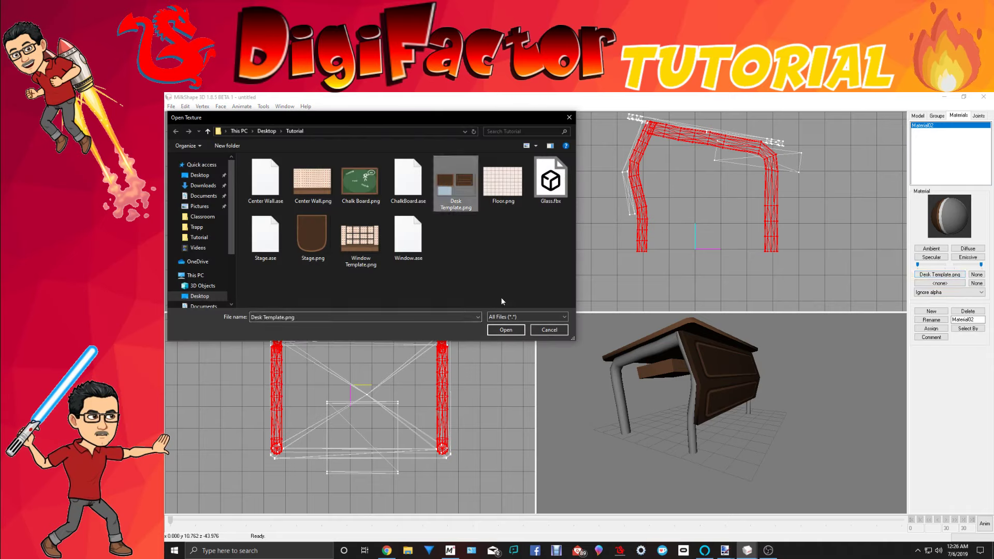
click(506, 330)
drag(626, 369, 778, 452)
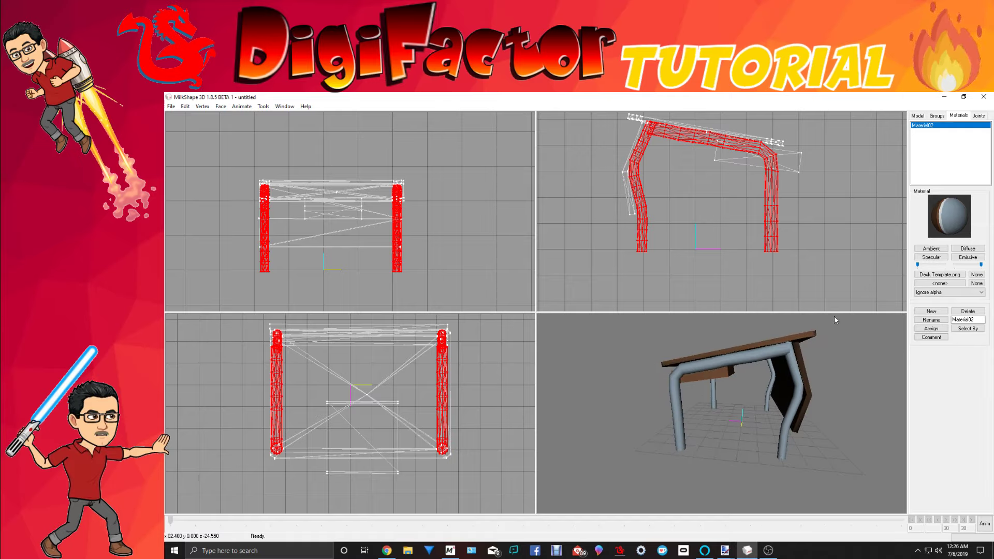
Deselect the legs and draw a short, wide cylinder with 12 stacks and 12 slices at the front leg's foot in the side view.
click(917, 116)
click(932, 133)
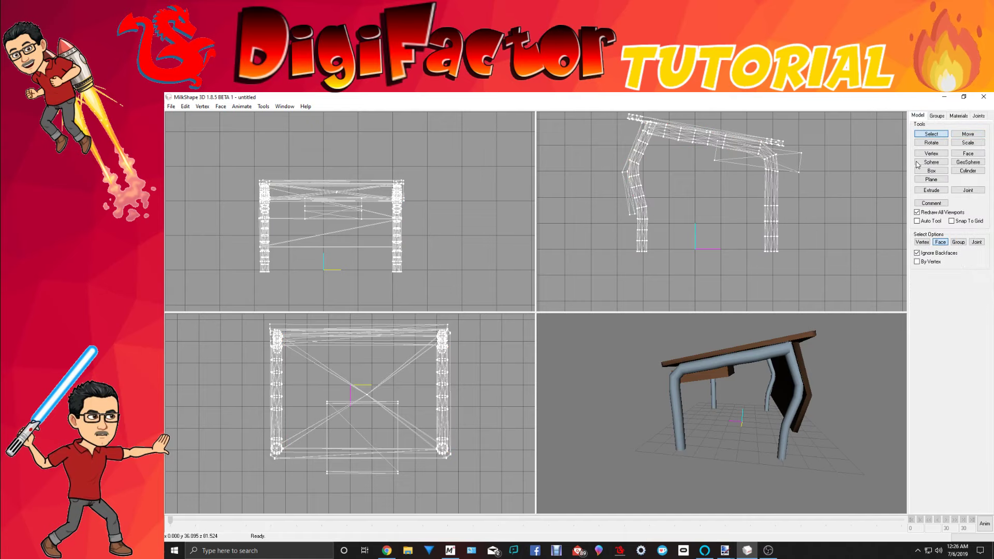
click(968, 171)
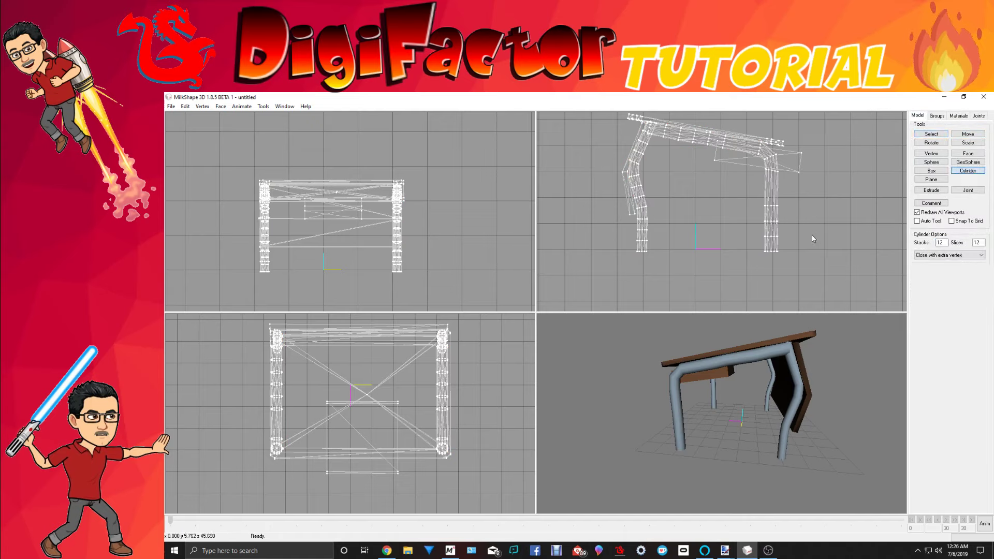
drag(763, 249, 781, 255)
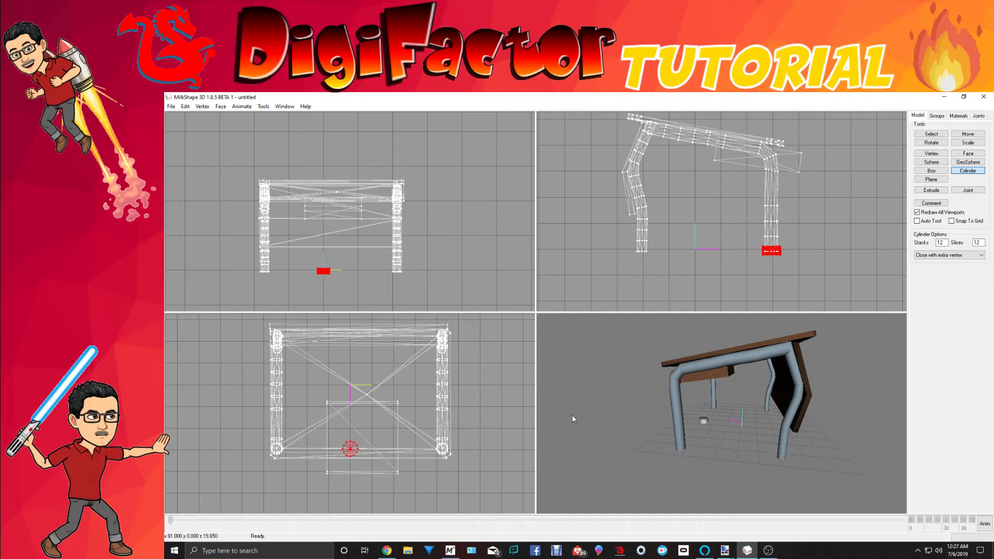
Move the new cylinder sideways in the top view until it surrounds the front leg's base, and check it in 3D.
click(968, 134)
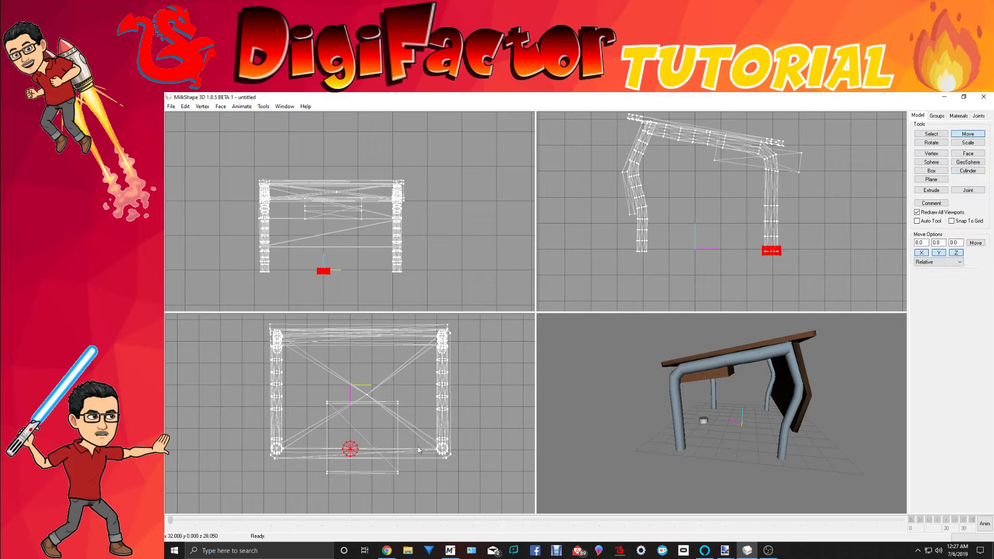
drag(386, 463, 477, 463)
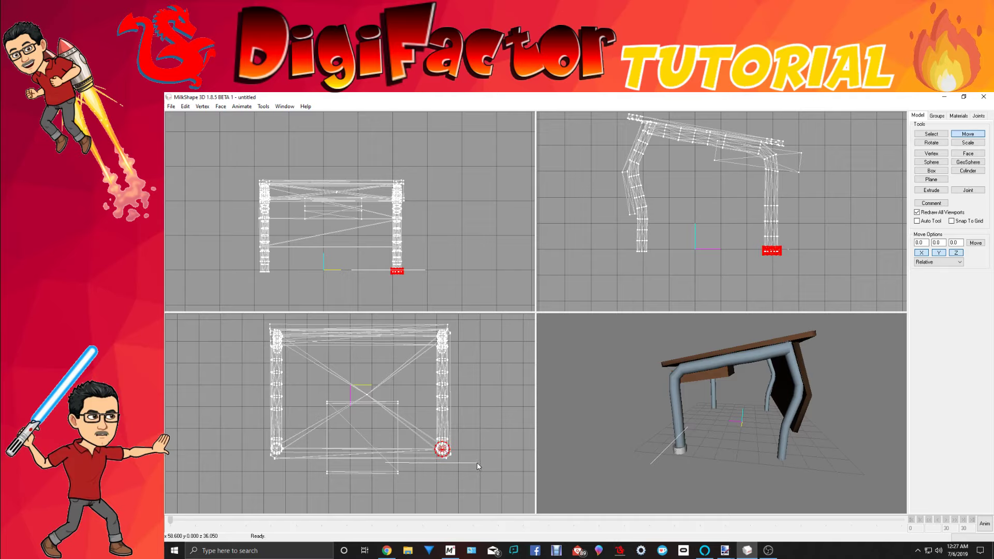
drag(477, 463, 477, 462)
drag(775, 488, 760, 456)
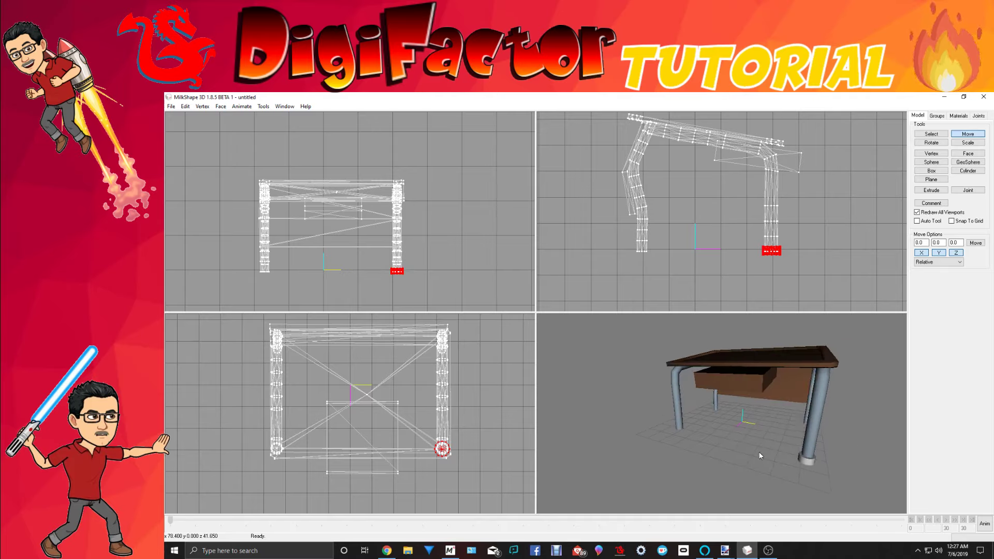
Assign Material02 to the foot cylinder, open Cylinder04 in the Texture Coordinate Editor, and scale its mapping points down to a thin strip.
click(959, 116)
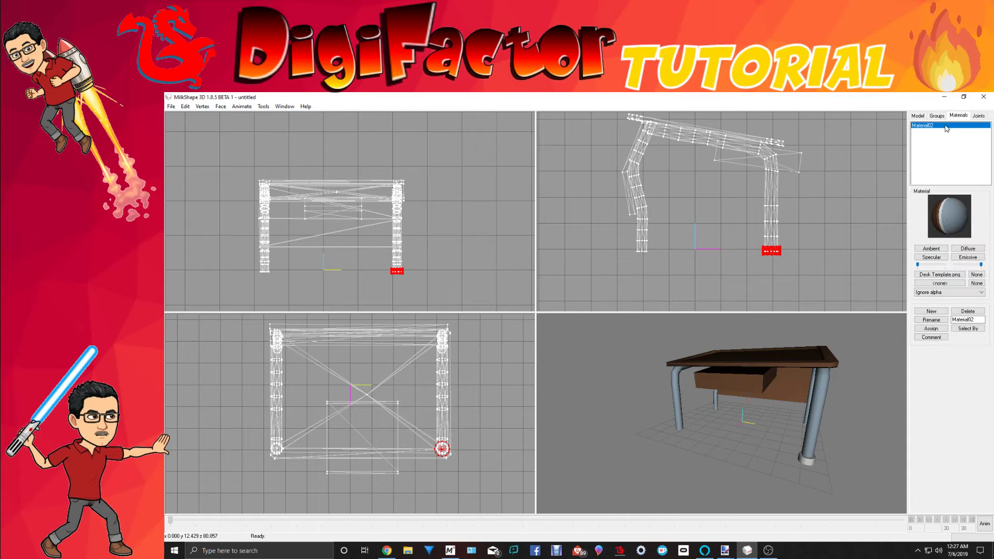
click(283, 108)
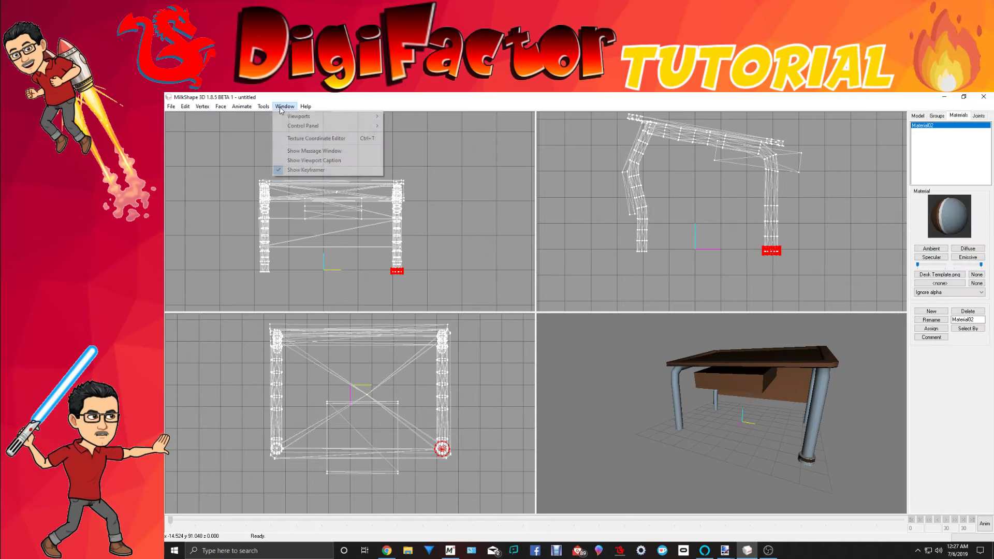
click(312, 138)
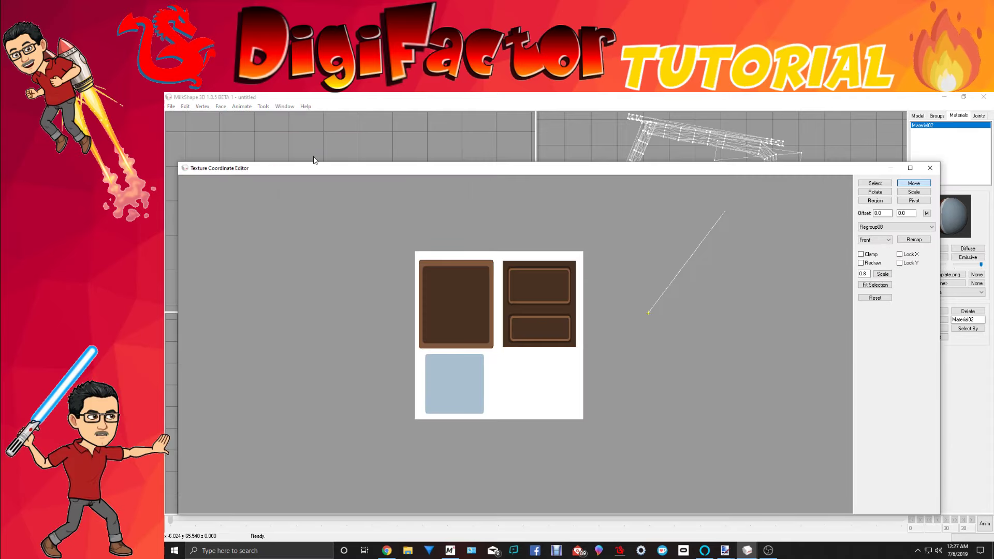
click(890, 232)
click(882, 274)
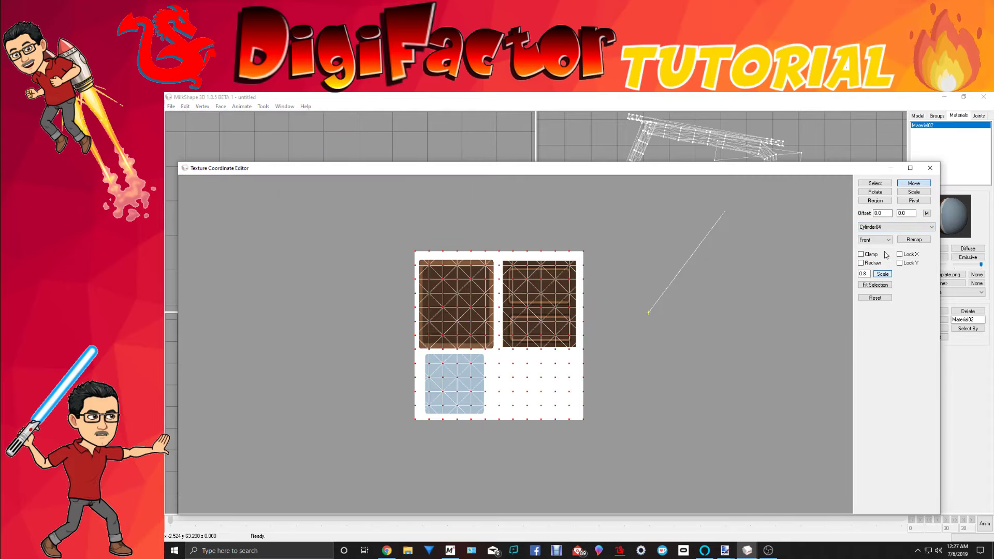
click(913, 191)
drag(498, 306, 442, 250)
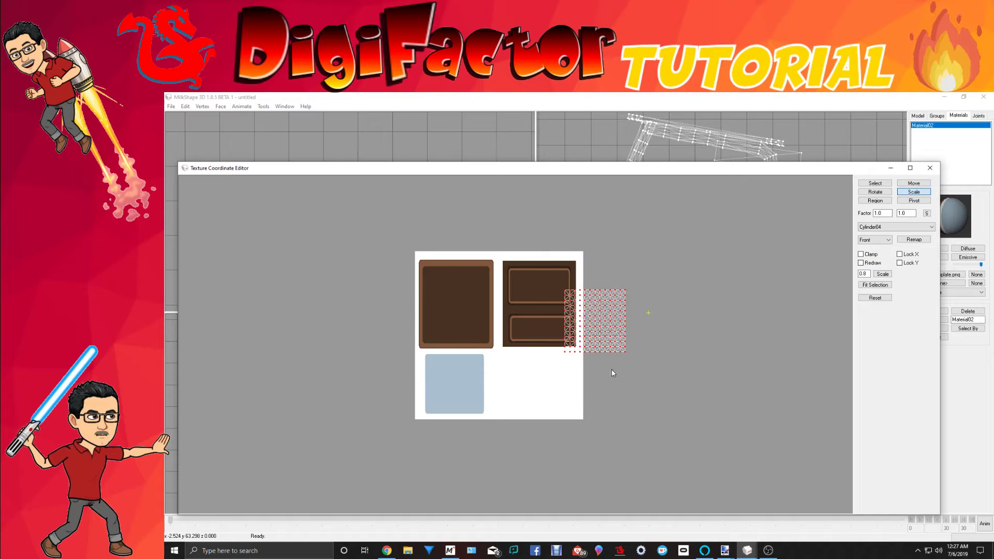
drag(612, 373, 657, 330)
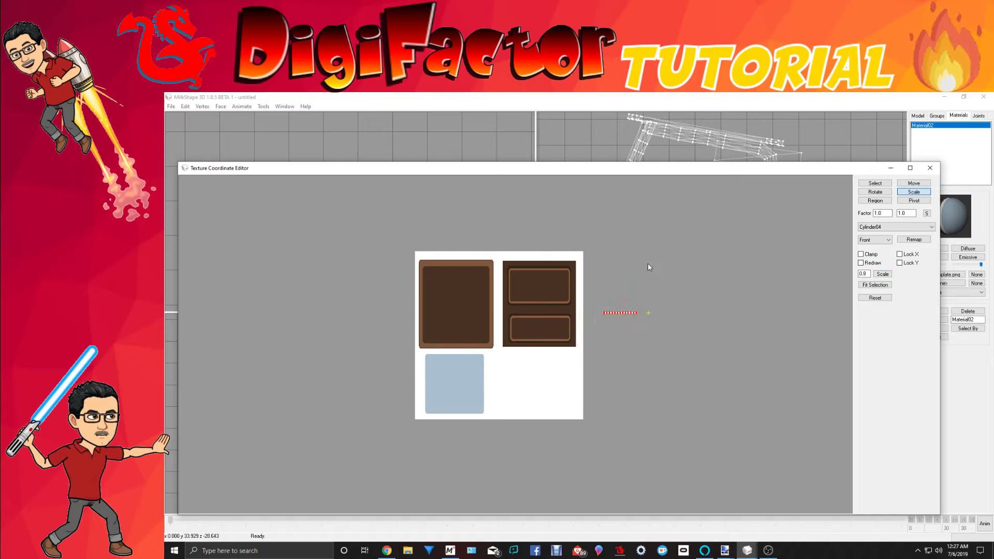
Move Cylinder04's mapping points onto the upper edge of the lower framed panel and check the foot in 3D.
click(914, 184)
drag(743, 338, 674, 337)
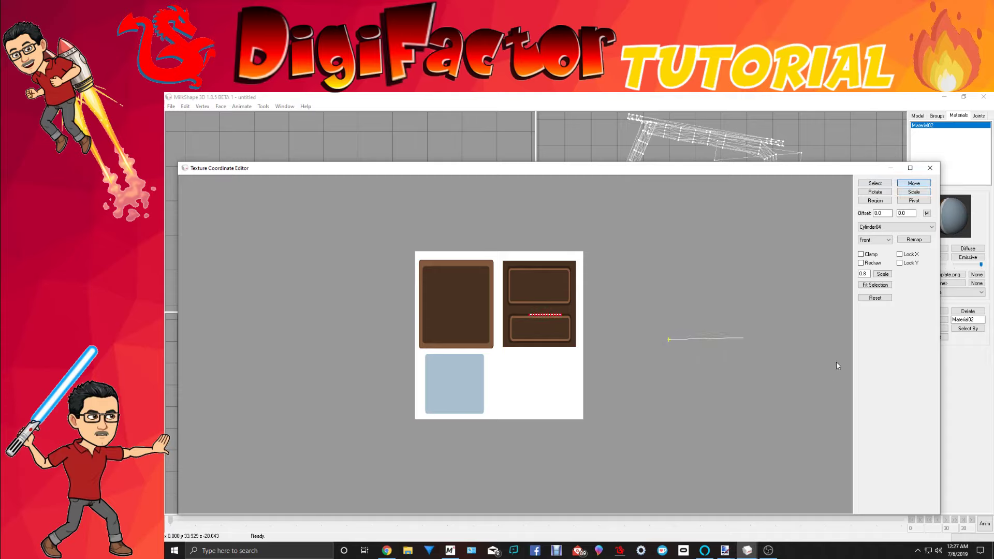
click(931, 168)
drag(837, 448, 794, 436)
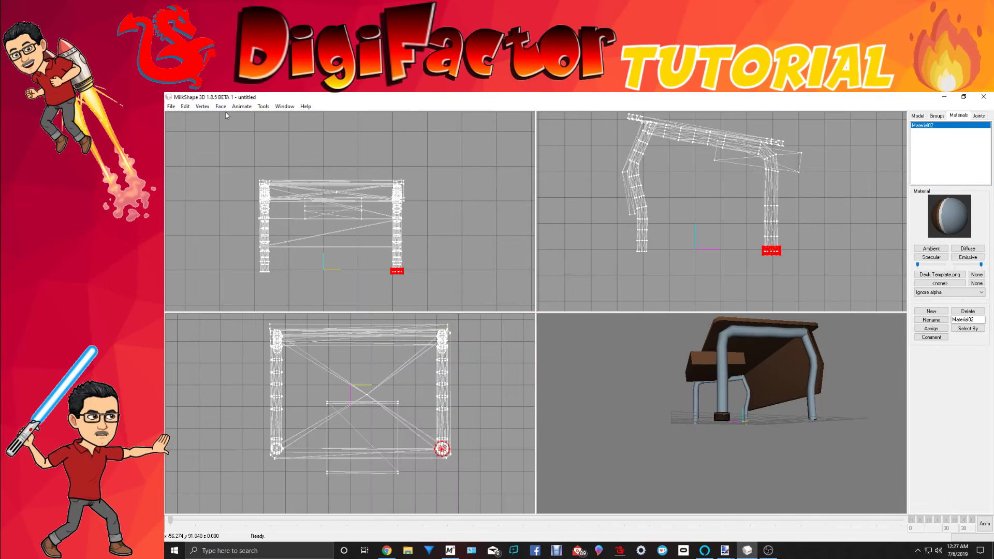
Duplicate the foot cylinder, mirror the copy left to right, and move it around the base of the opposite front leg.
click(186, 106)
click(199, 139)
click(203, 106)
click(229, 205)
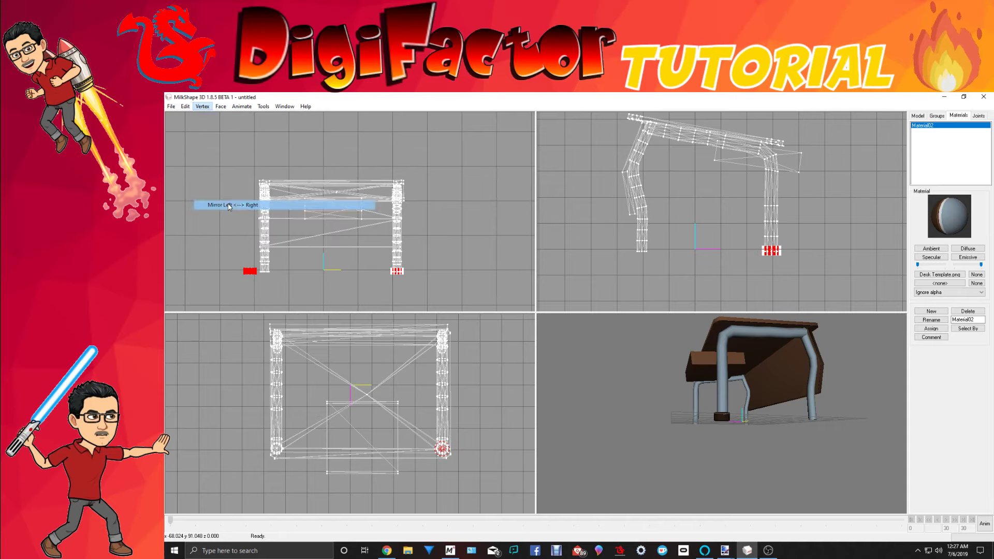
click(918, 117)
drag(303, 281, 319, 284)
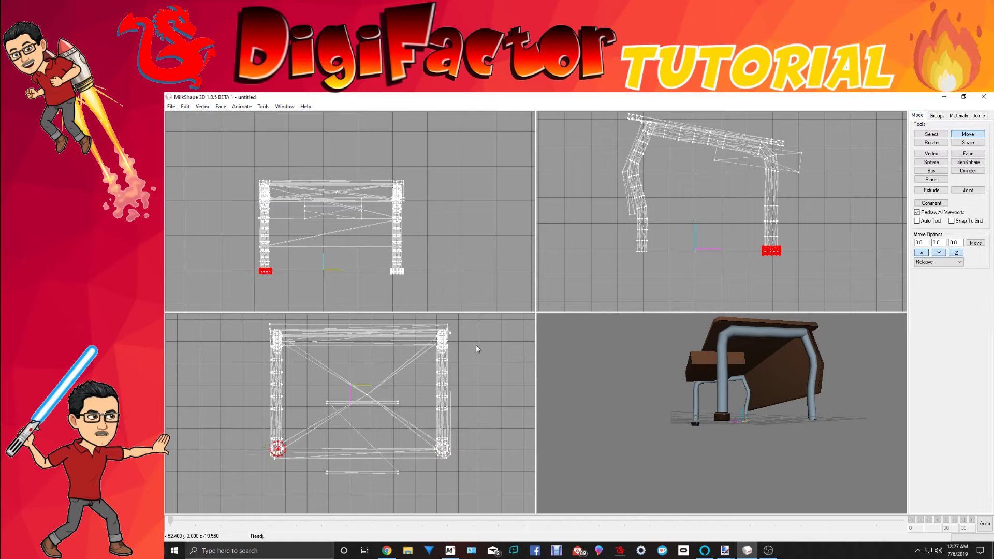
drag(332, 439, 331, 442)
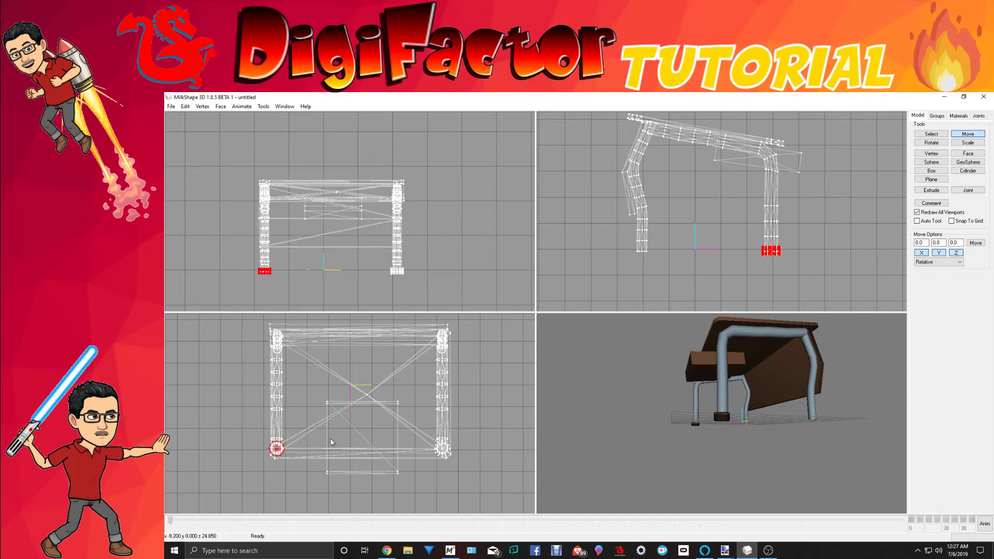
Duplicate that foot, mirror the copy front to back, and align it with the rear leg's base, checking it in 3D.
click(186, 106)
click(214, 137)
click(202, 107)
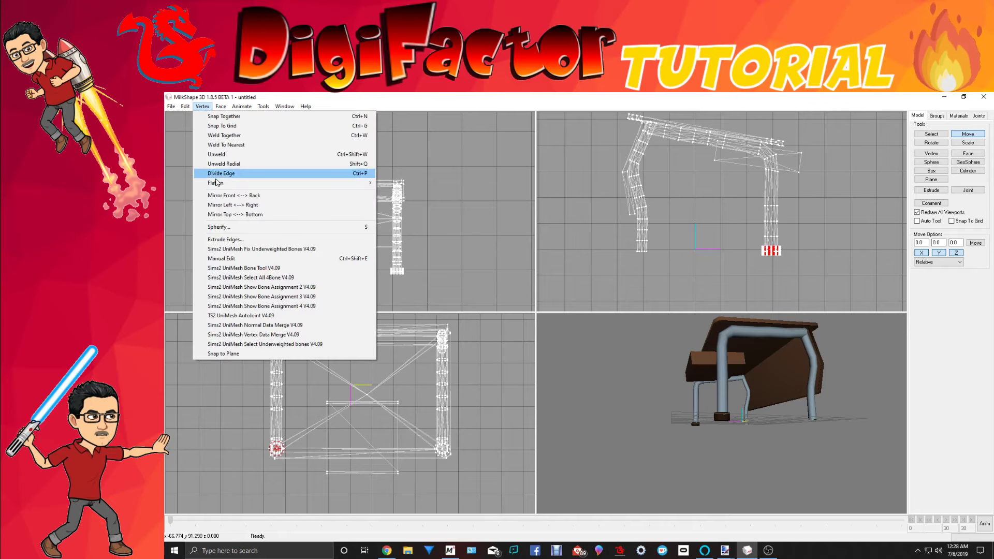
click(220, 197)
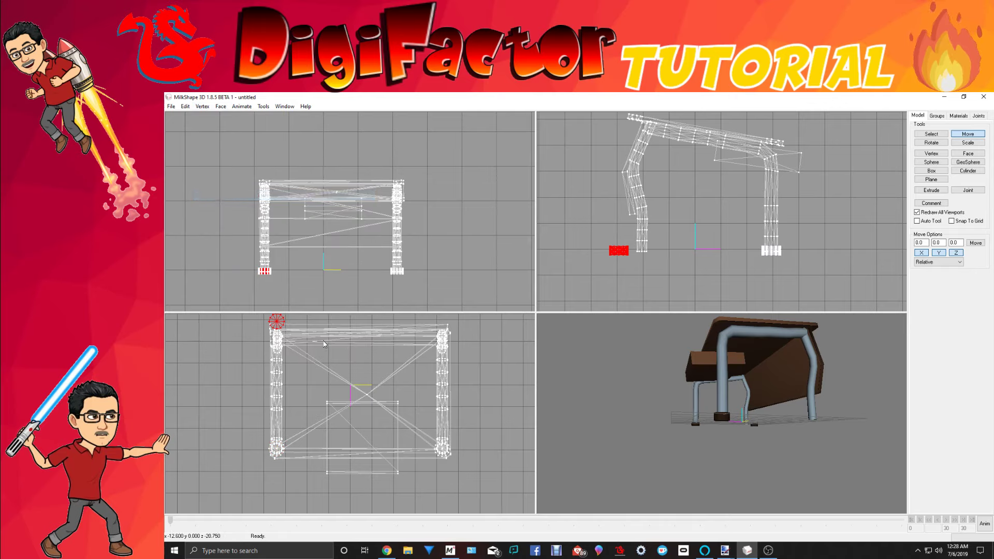
drag(322, 343, 325, 359)
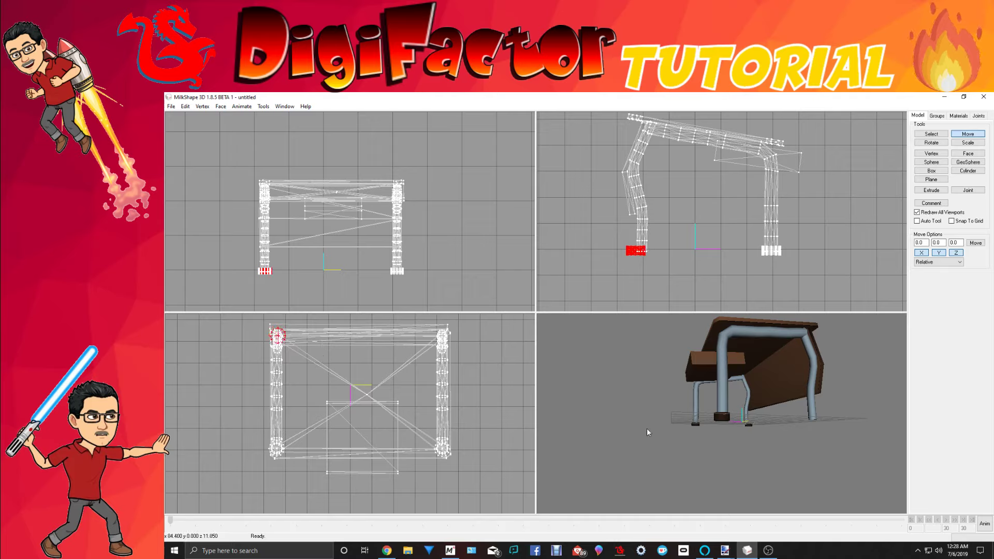
drag(648, 428, 876, 421)
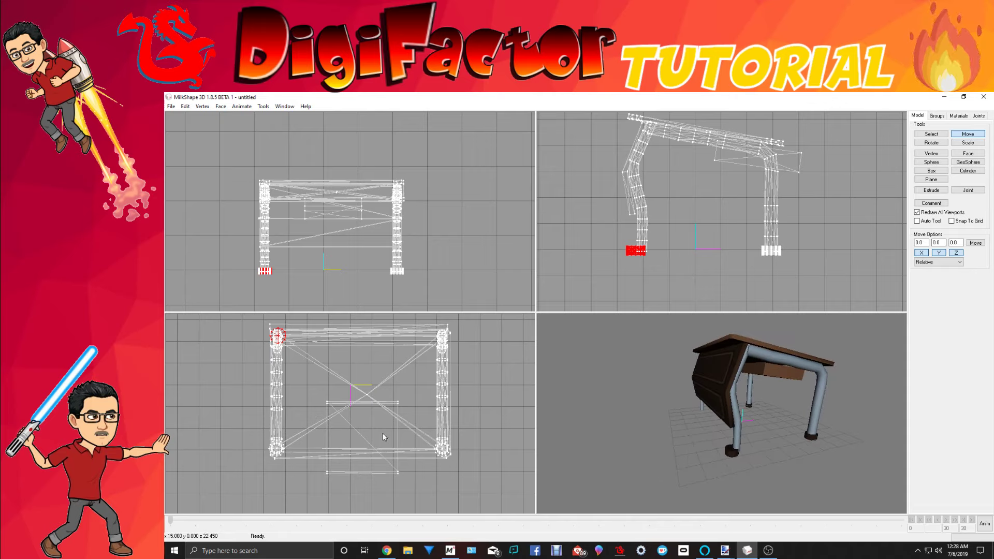
drag(383, 433, 384, 438)
mouse_move(663, 482)
mouse_down()
mouse_move(801, 490)
mouse_move(653, 491)
mouse_up()
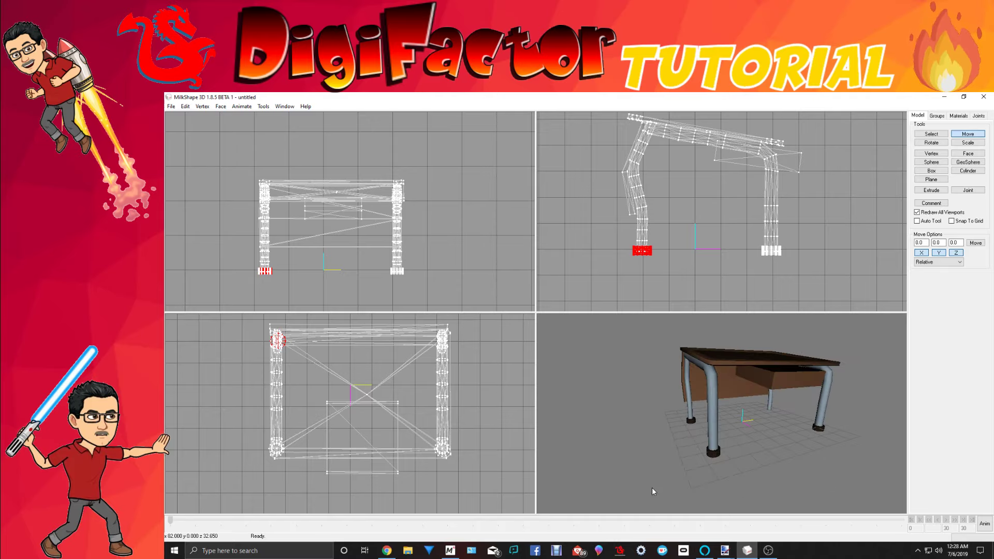
Duplicate the rear foot, mirror the copy left to right, and align it with the remaining rear leg's base.
click(186, 106)
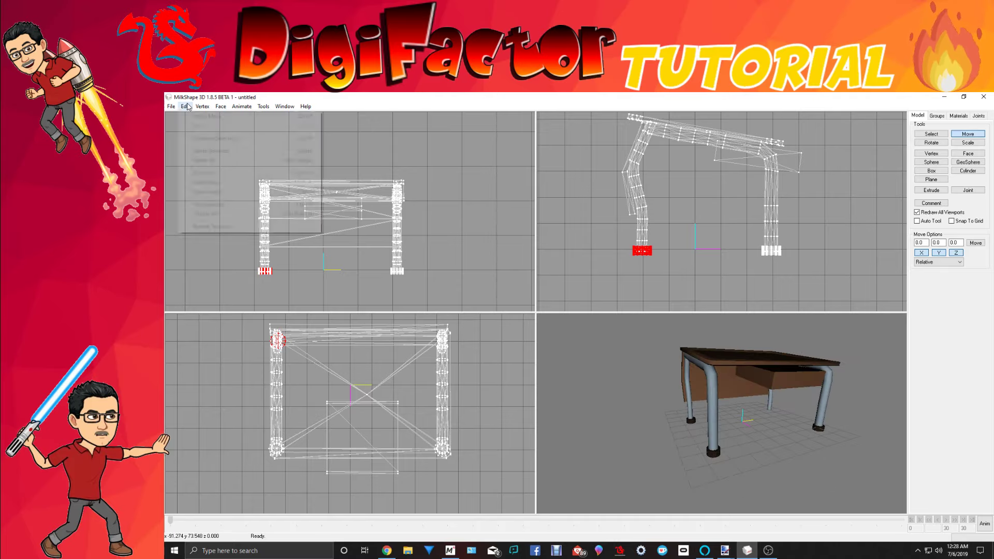
click(199, 139)
click(202, 106)
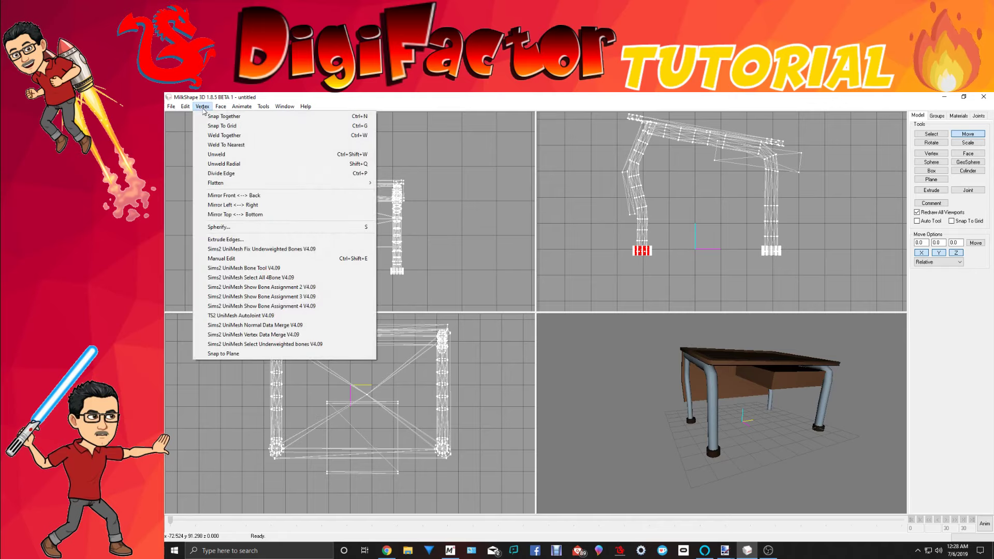
click(224, 205)
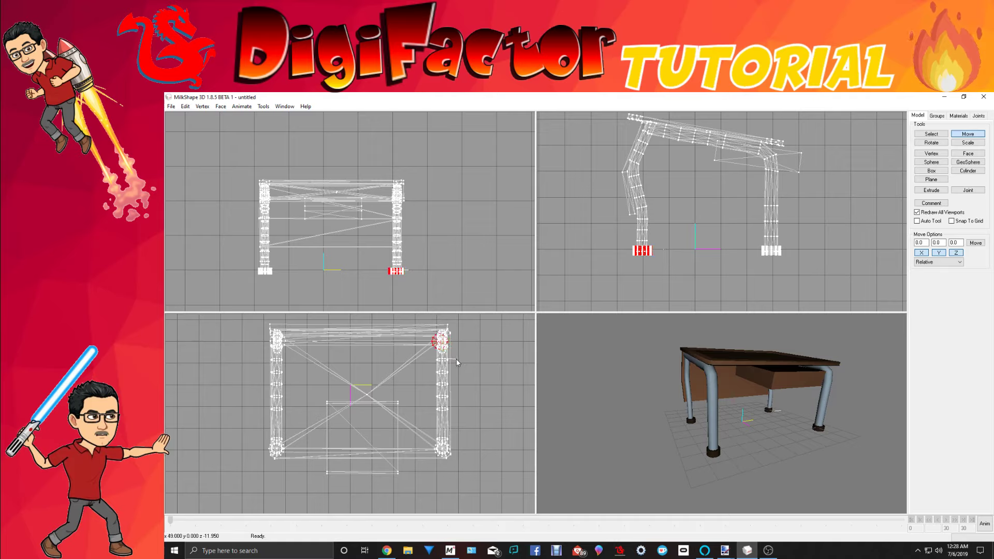
drag(665, 395, 580, 399)
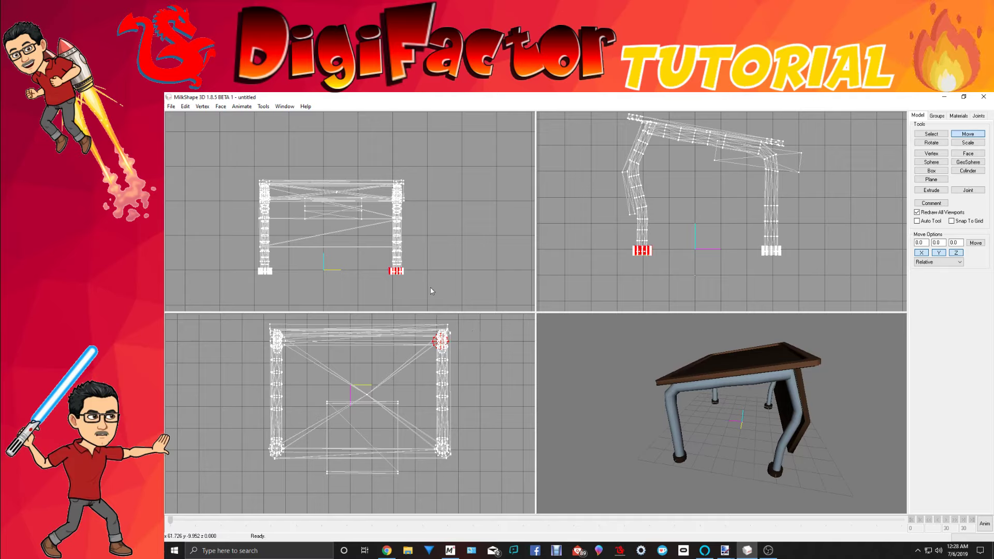
drag(431, 291, 434, 291)
drag(708, 413, 903, 414)
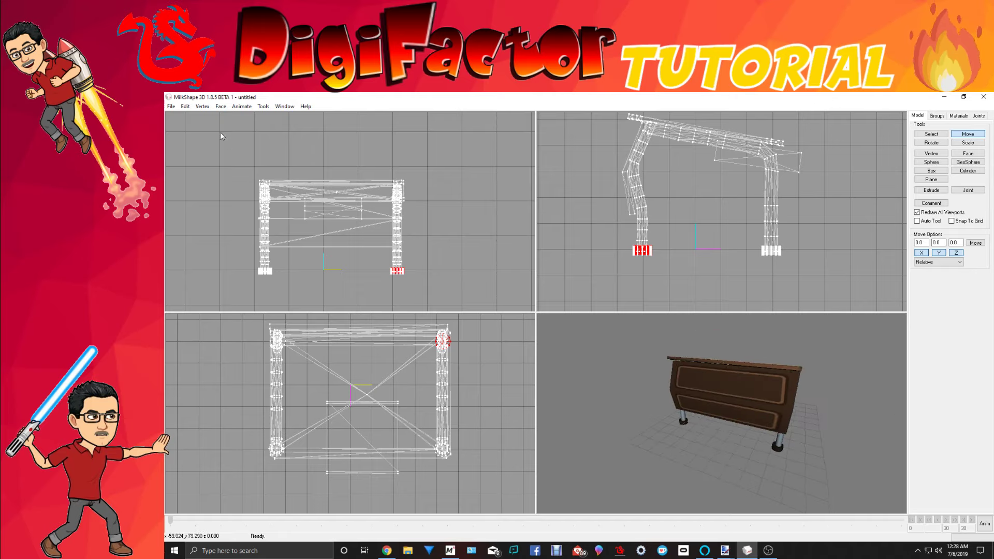
Select the whole desk, regroup all parts into one group, and rename that group Teachers Desk.
click(185, 107)
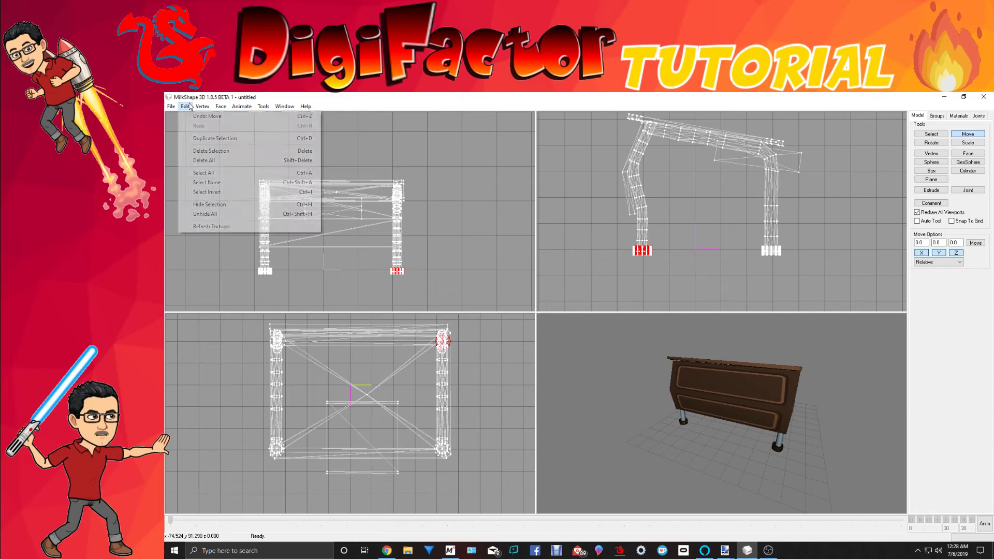
click(197, 174)
click(938, 116)
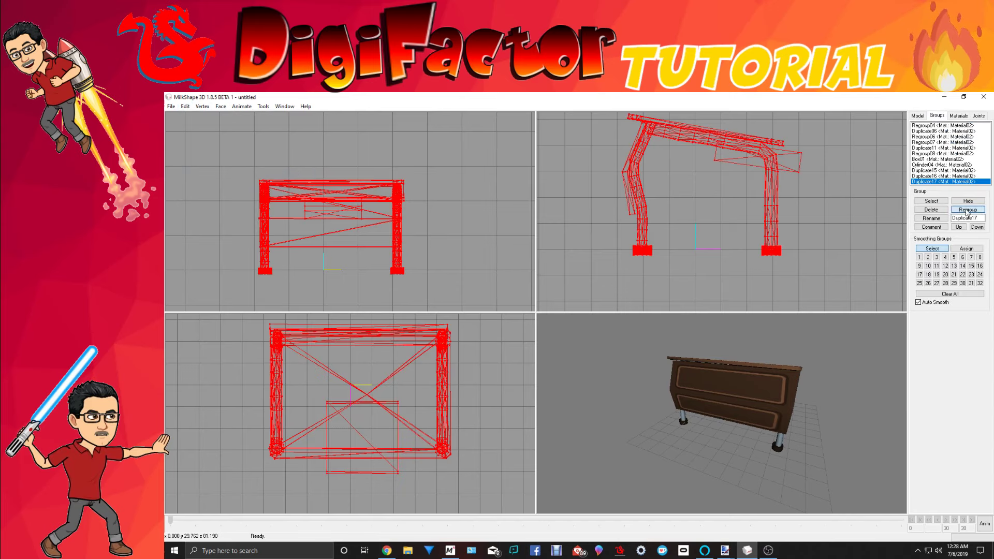
click(967, 210)
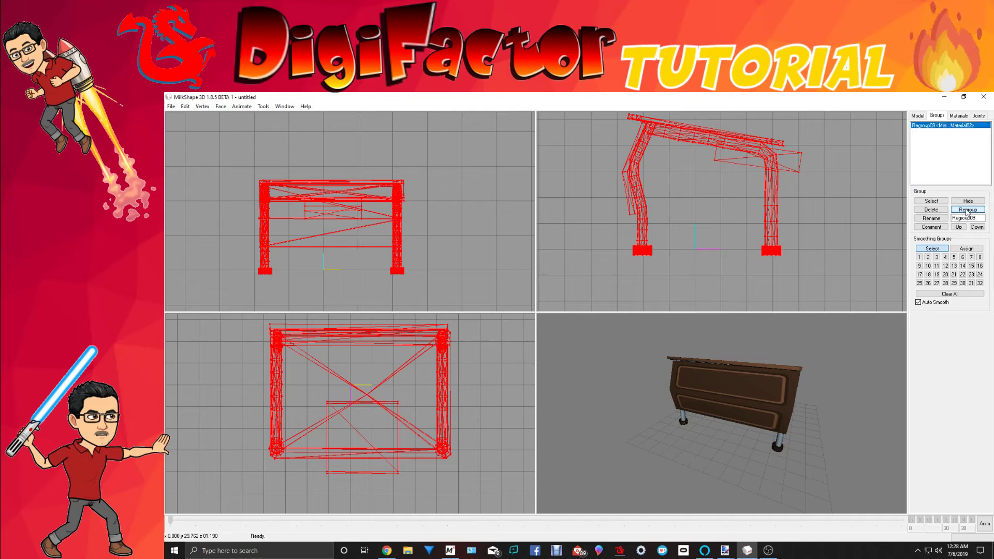
drag(742, 388, 782, 388)
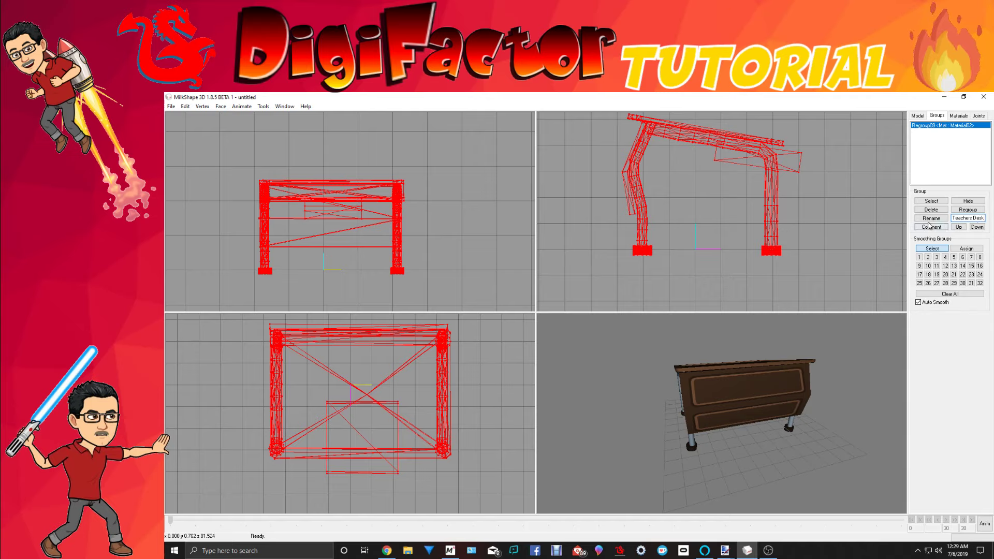
Export the desk in ASE format as Teachers Desk to the Tutorial folder, with Multi/Sub-Object materials and absolute texture filenames.
click(171, 106)
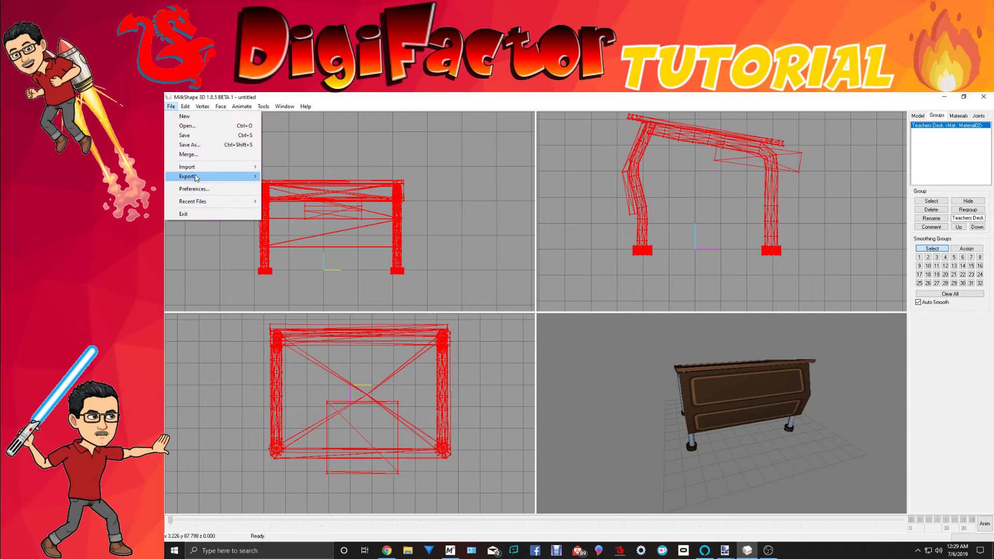
mouse_move(197, 177)
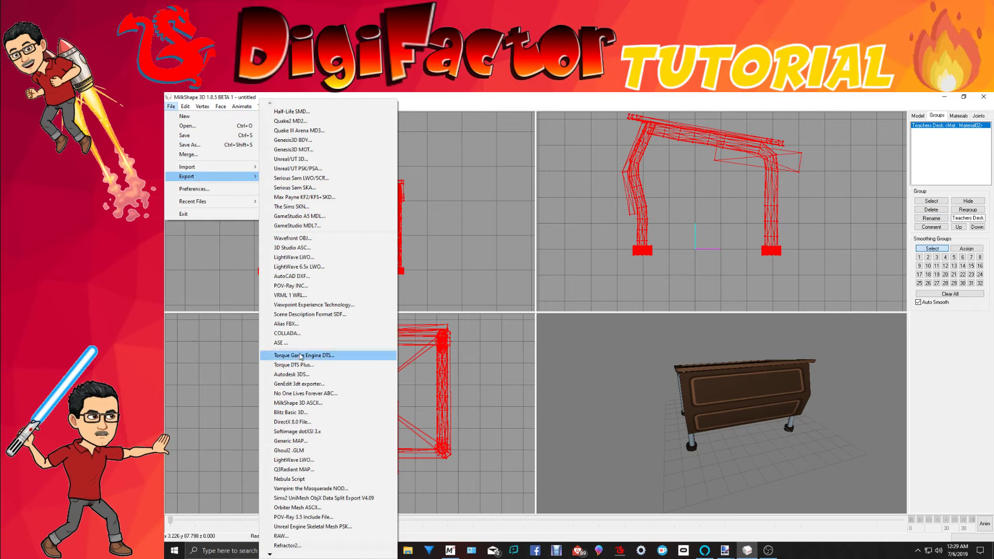
click(300, 343)
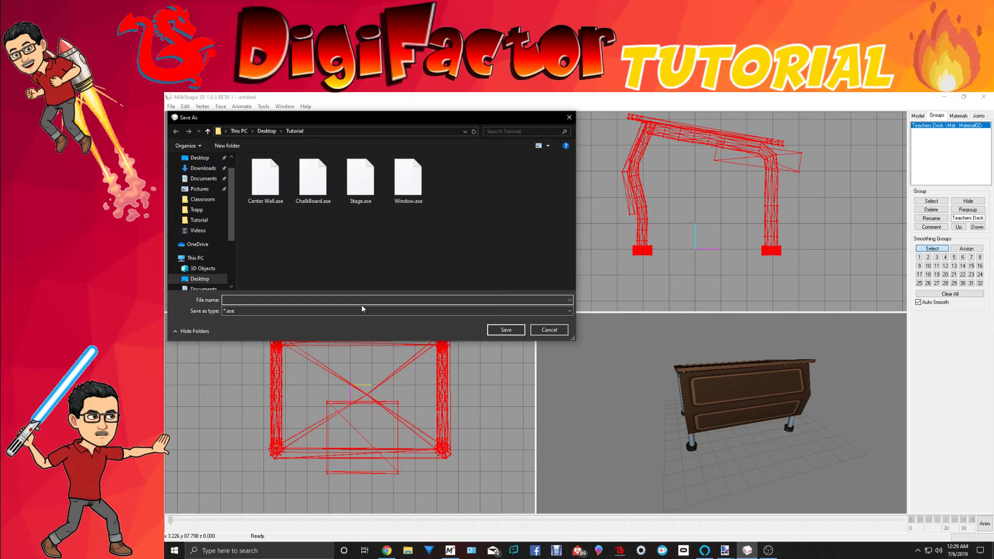
text(Teachers Desk)
click(506, 332)
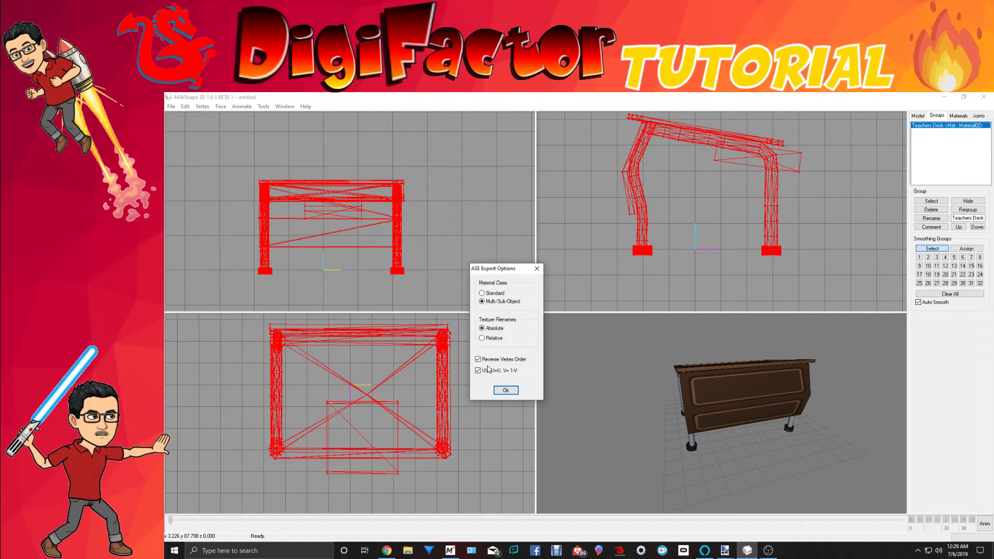
click(505, 391)
Switch to the classroom set in Muvizu:Play+ and move the character off the stage onto the floor beside it.
click(945, 98)
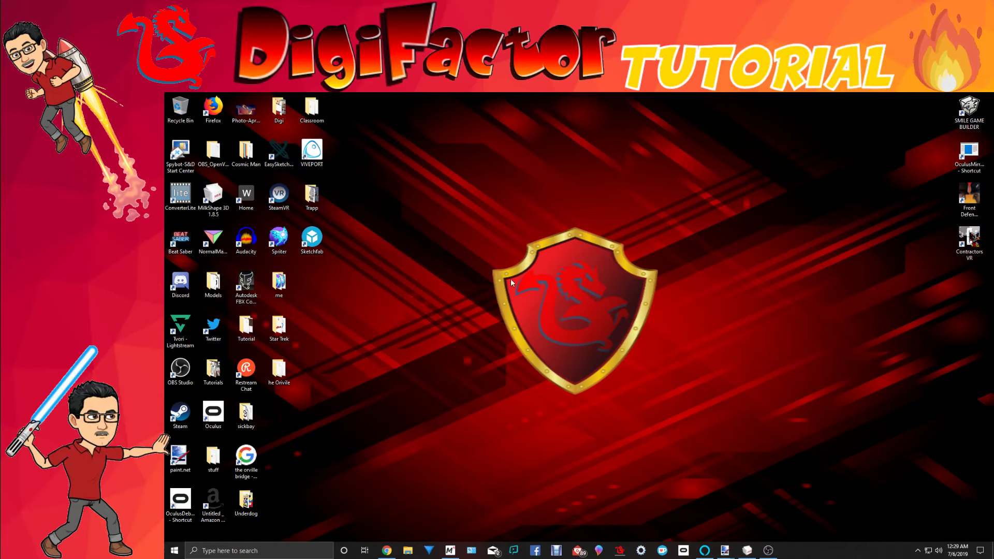
click(451, 550)
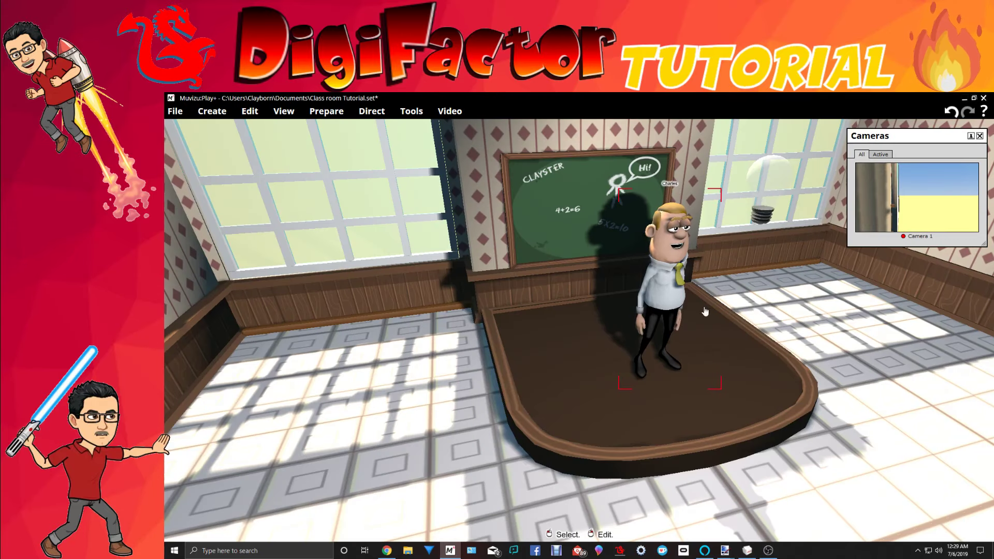
drag(663, 298, 835, 228)
drag(722, 381, 715, 456)
Import Teachers Desk.ase from the Tutorial folder as a double-sided object without ID textures or an ambient occlusion map.
click(212, 111)
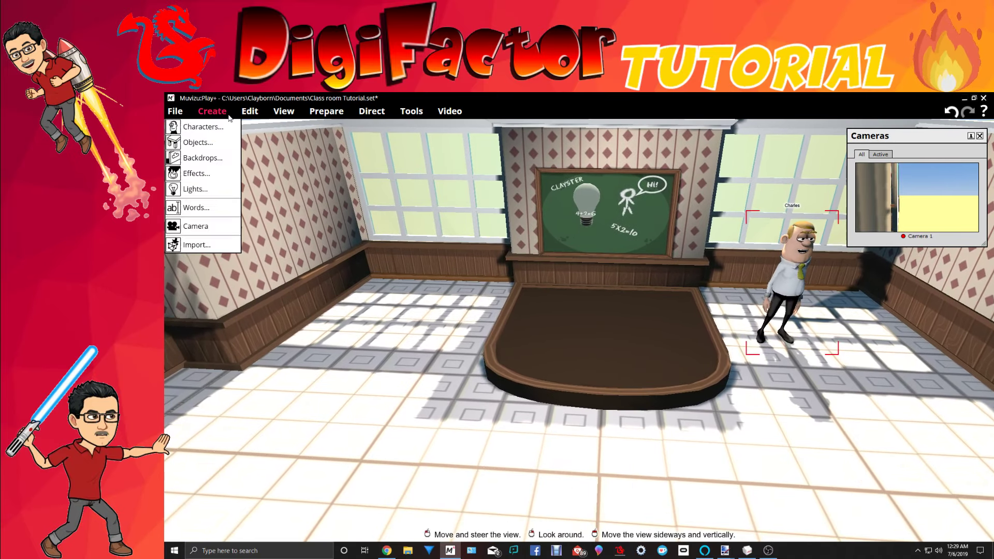
click(207, 248)
click(455, 163)
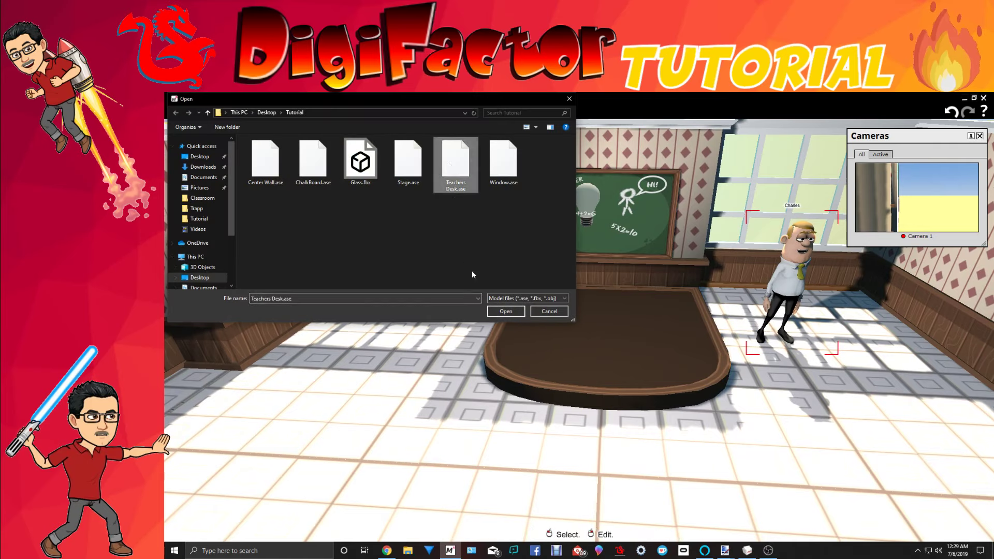
click(505, 311)
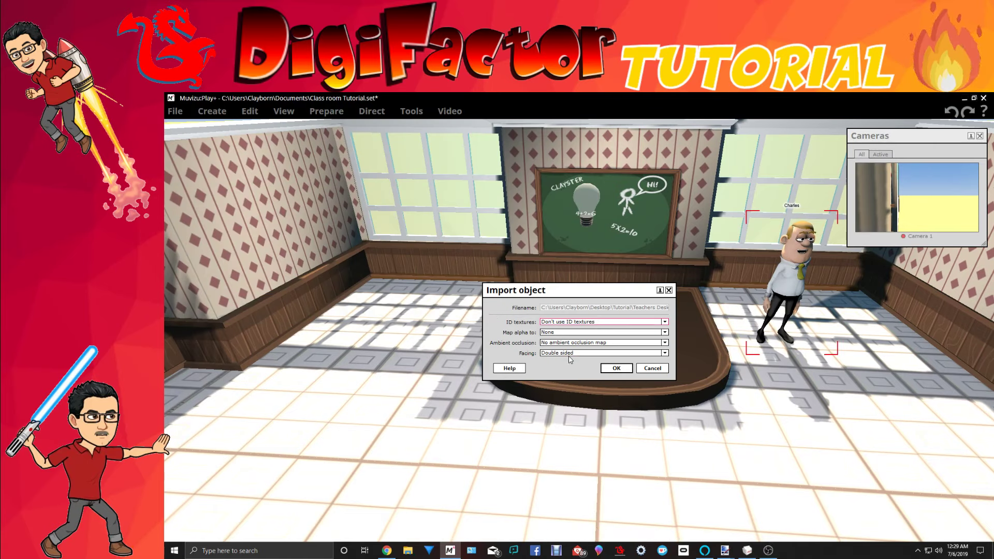
click(617, 368)
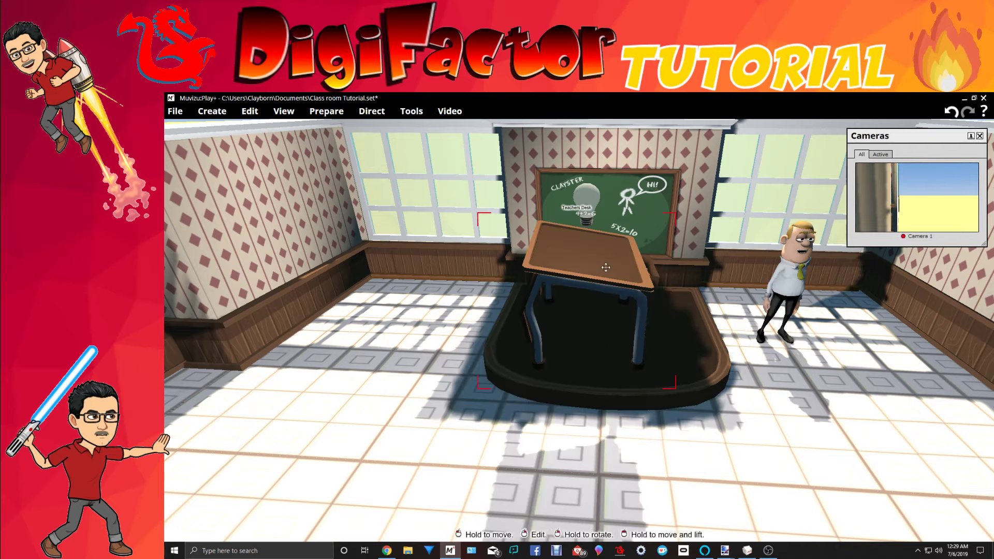
Rotate the imported desk so its framed panels face the classroom, and place it on the stage in front of the chalkboard.
right_drag(591, 253, 632, 330)
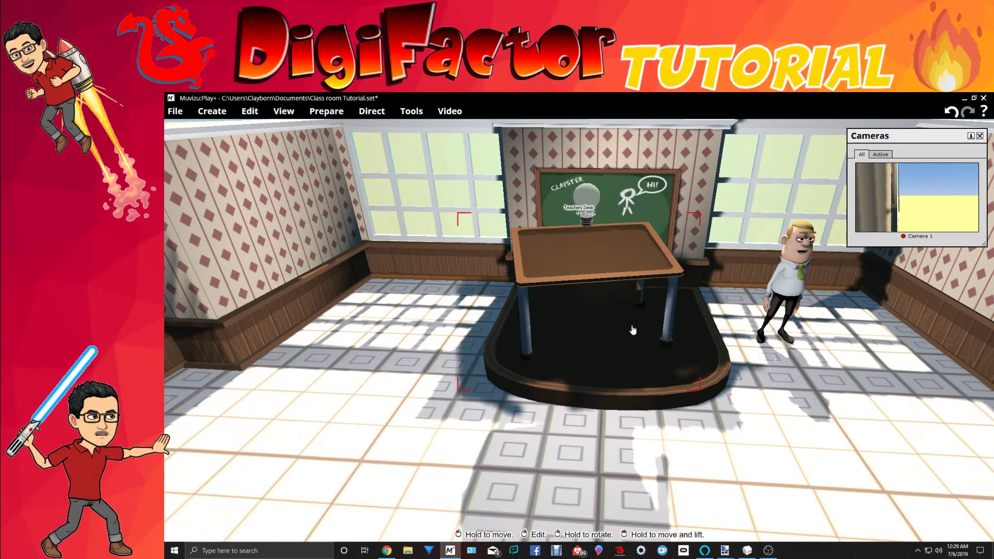
drag(633, 331, 511, 417)
drag(582, 295, 737, 449)
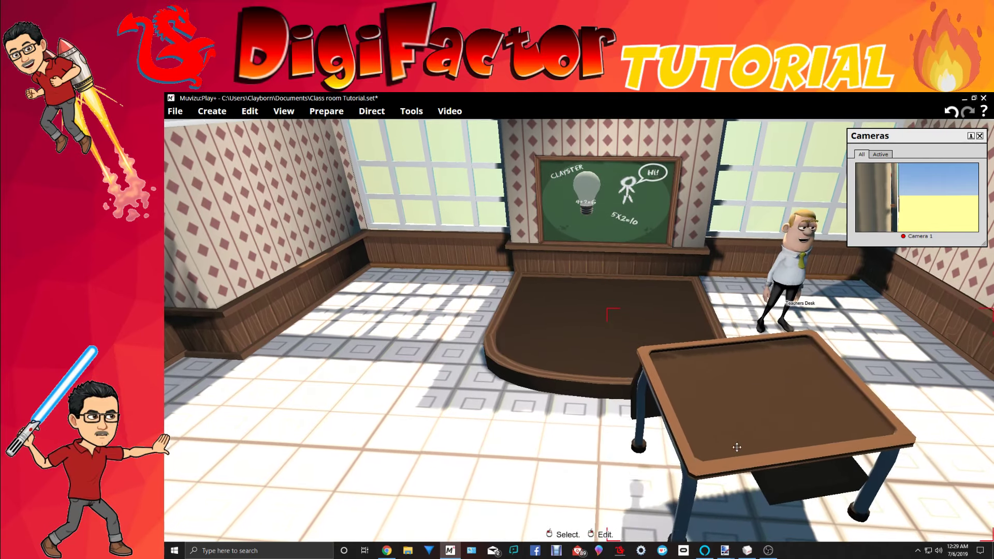
right_drag(583, 516, 585, 223)
drag(585, 223, 676, 334)
right_drag(675, 334, 824, 336)
drag(710, 358, 522, 196)
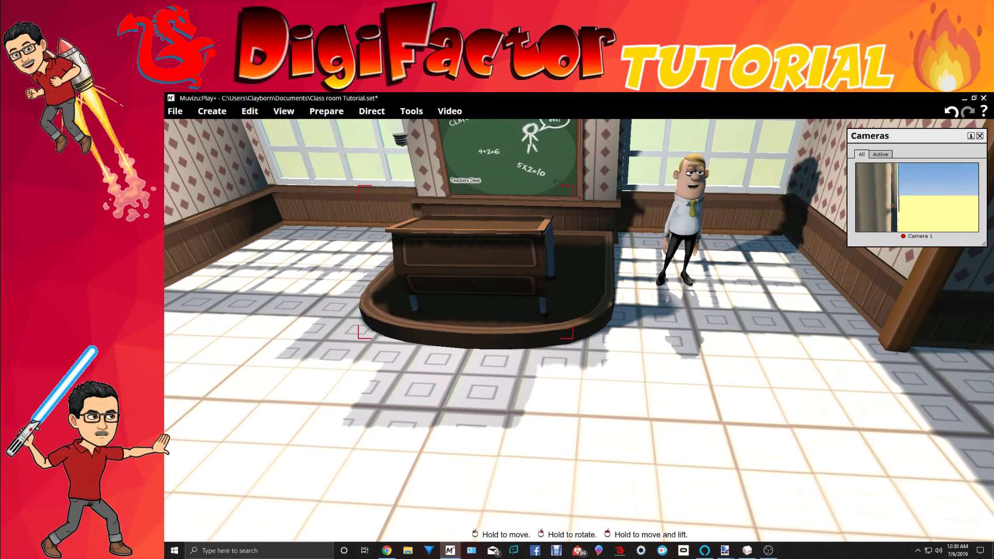
Move the character onto the stage behind the desk, and shift the desk slightly closer to the chalkboard.
click(695, 239)
drag(695, 238, 487, 199)
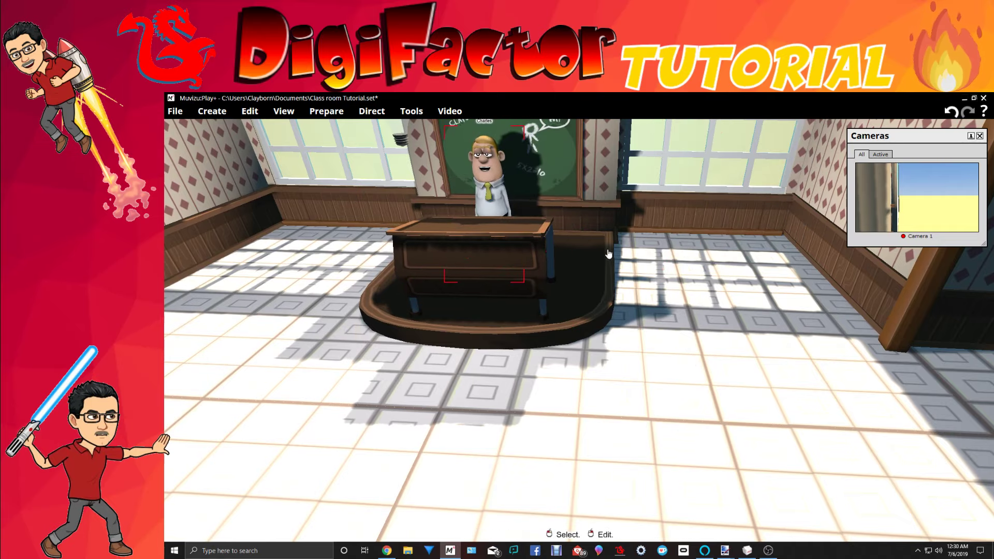
middle_drag(642, 290, 614, 290)
right_drag(614, 290, 642, 295)
middle_drag(642, 296, 554, 285)
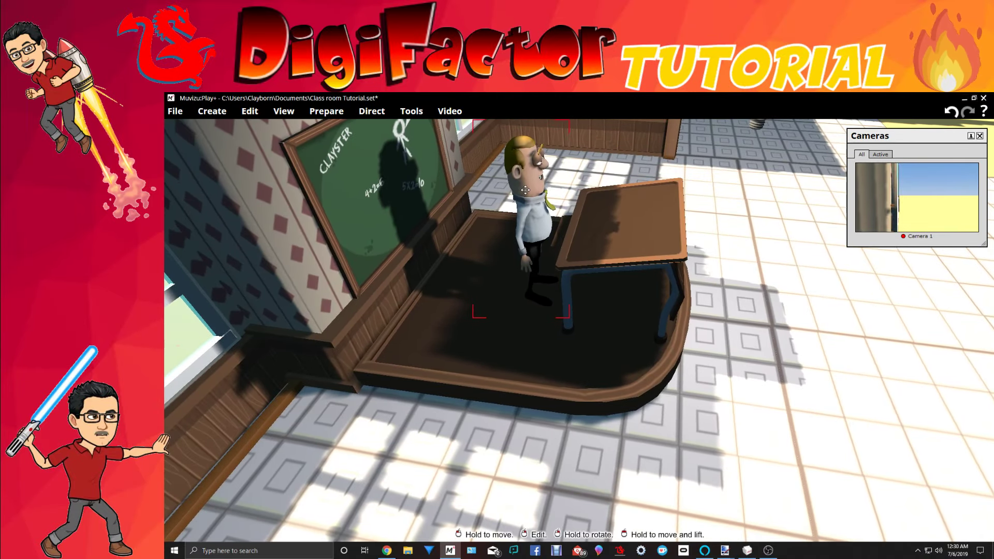
mouse_move(637, 228)
mouse_down()
mouse_move(616, 231)
mouse_move(624, 226)
mouse_up()
Open the Teachers Desk object's scale settings and scale it uniformly to 0.9.
right_click(624, 228)
click(625, 239)
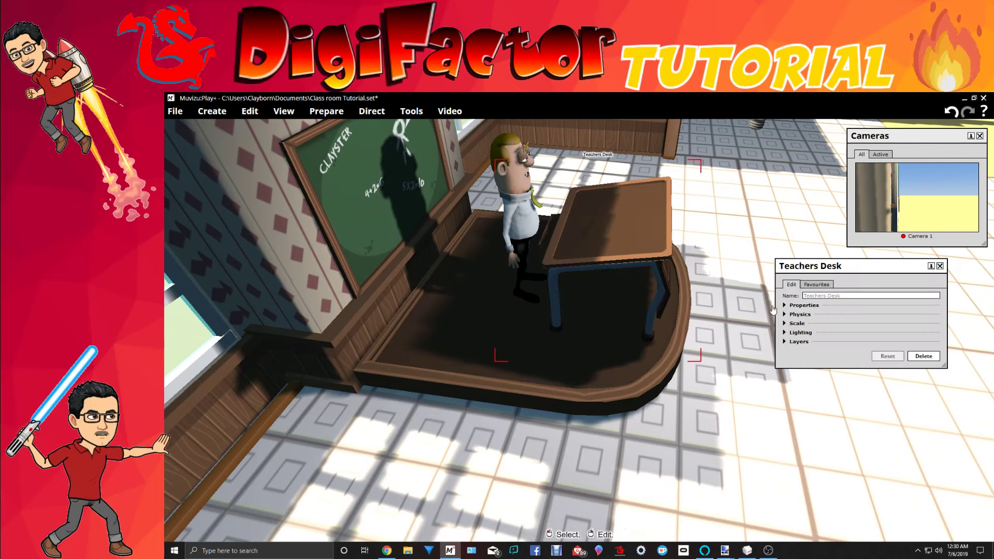
click(796, 324)
click(826, 330)
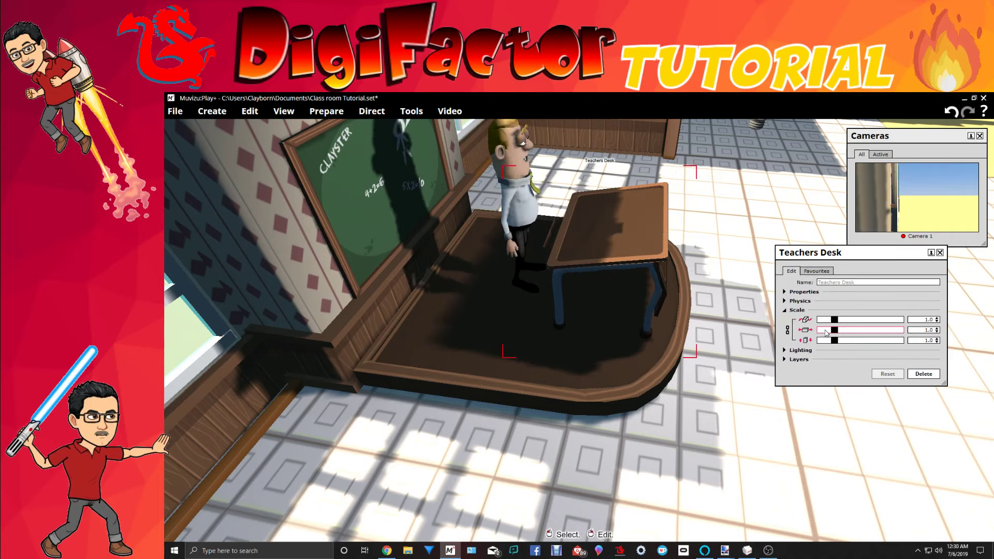
click(826, 331)
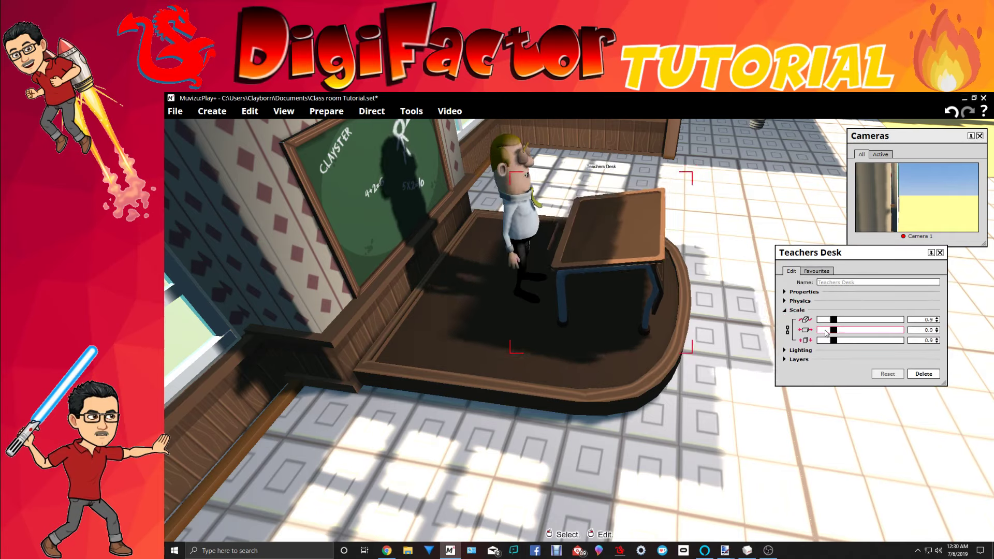
Rotate the teacher's desk slightly so it lines up with the stage and chalkboard.
drag(703, 340, 510, 283)
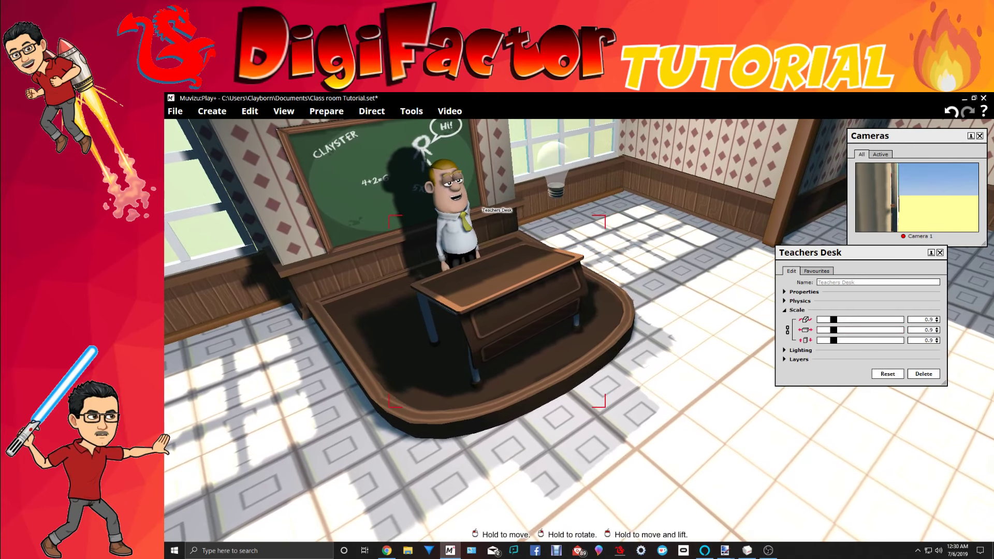
right_drag(511, 283, 494, 284)
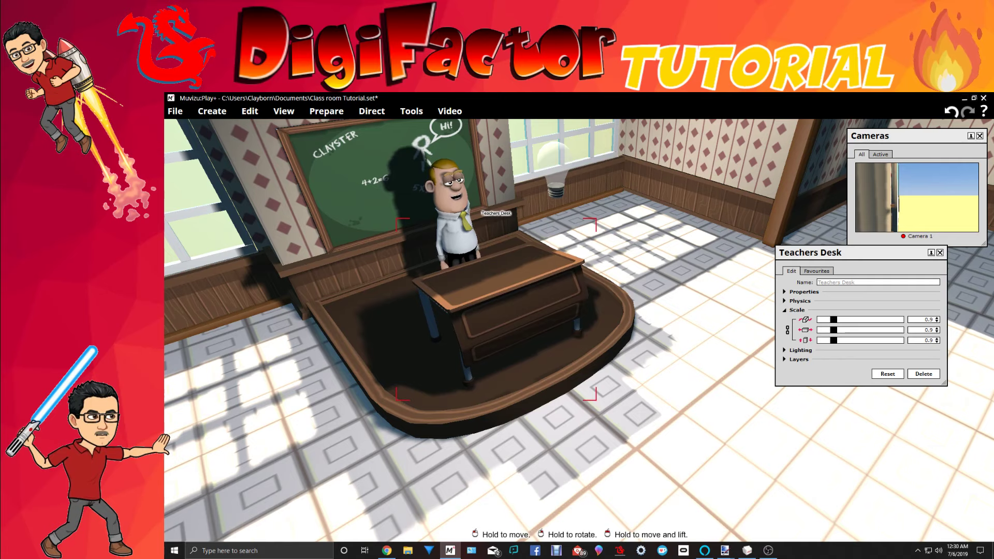
right_drag(576, 344, 585, 345)
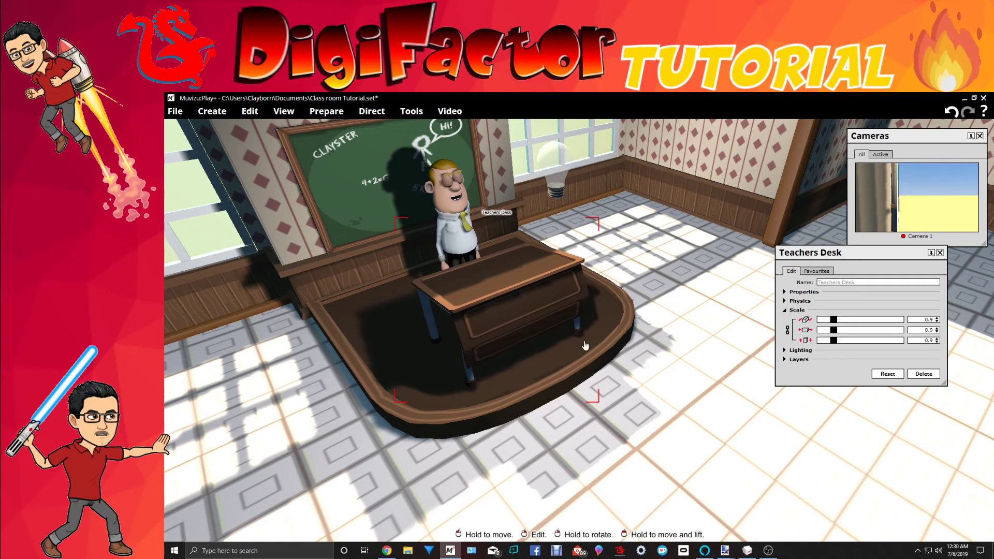
drag(586, 346, 451, 315)
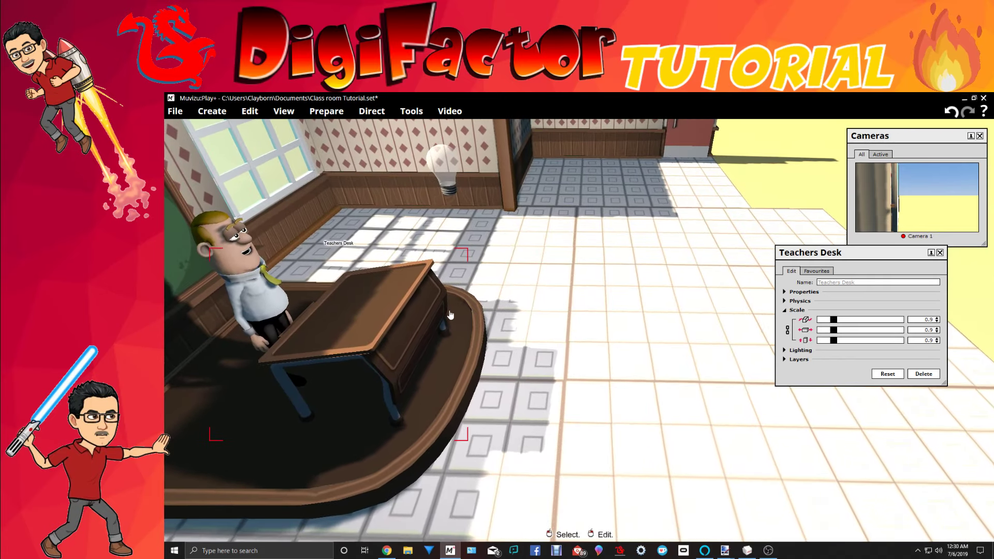
right_drag(451, 314, 666, 310)
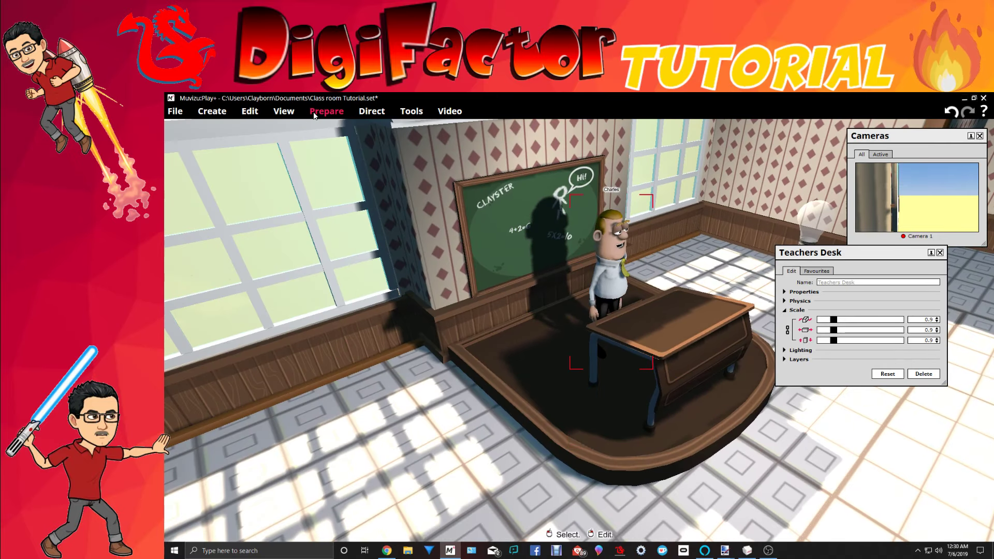
Set the teacher character's initial state to Sit in the character action preparation settings.
click(314, 113)
click(326, 211)
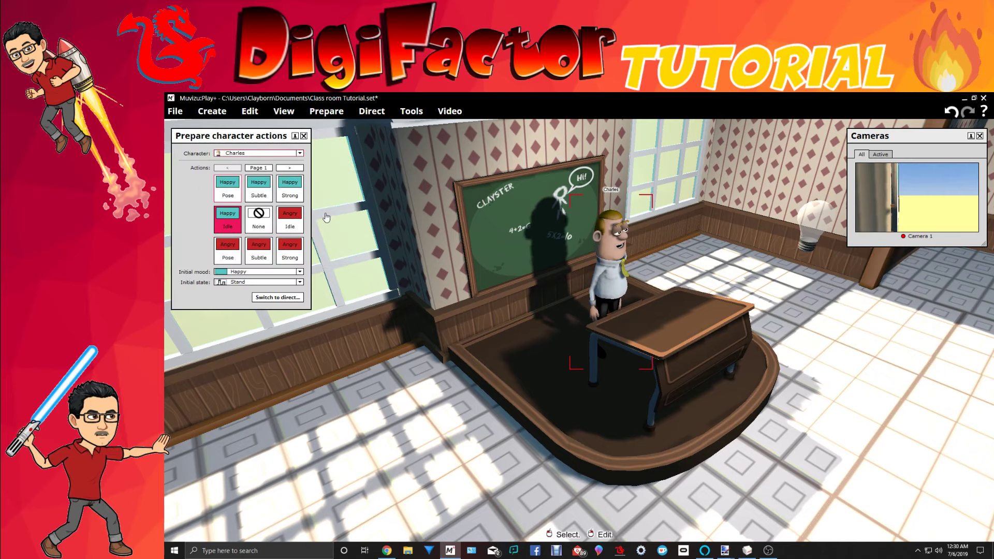
click(298, 283)
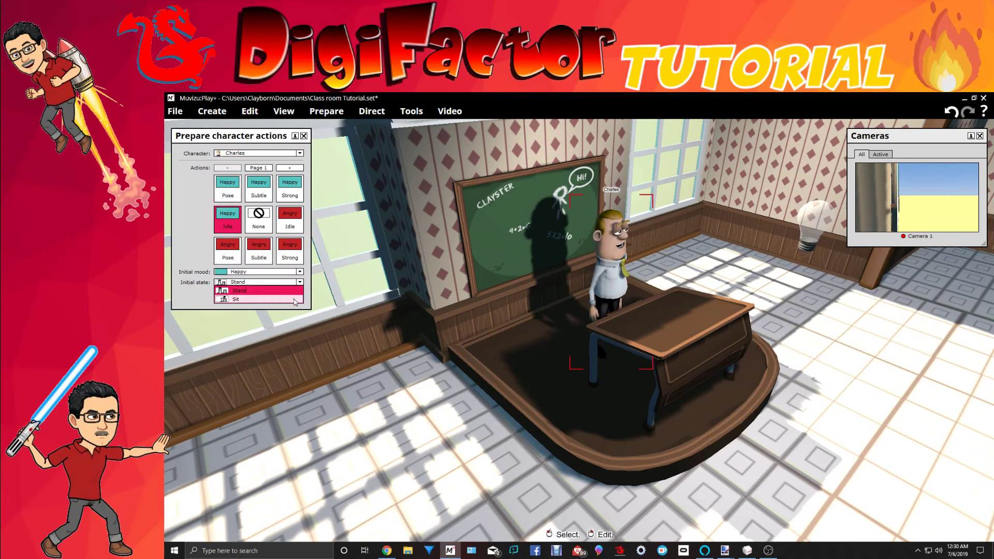
click(294, 300)
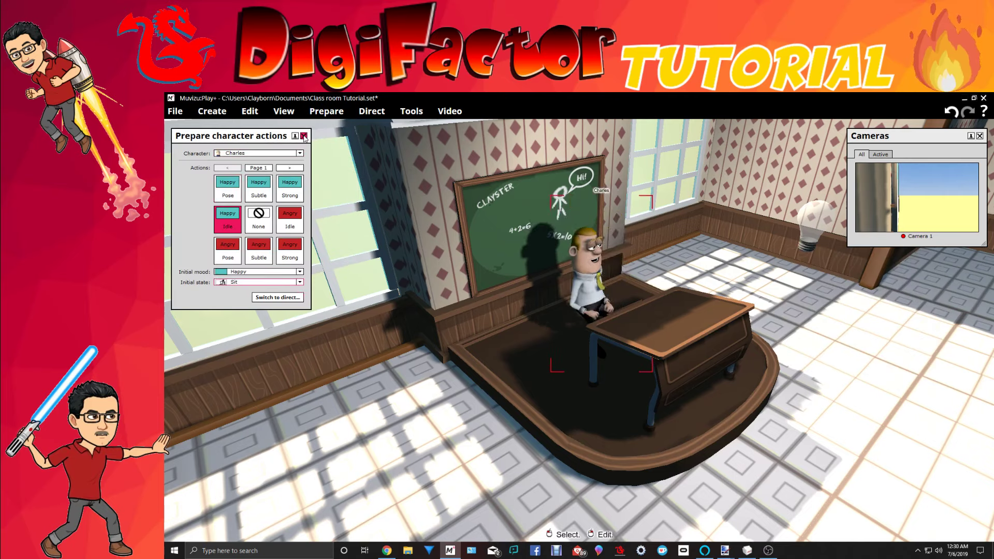
click(305, 137)
Examine the Teachers Desk object's properties, its available image textures and its physics options.
drag(471, 307, 584, 318)
right_click(589, 324)
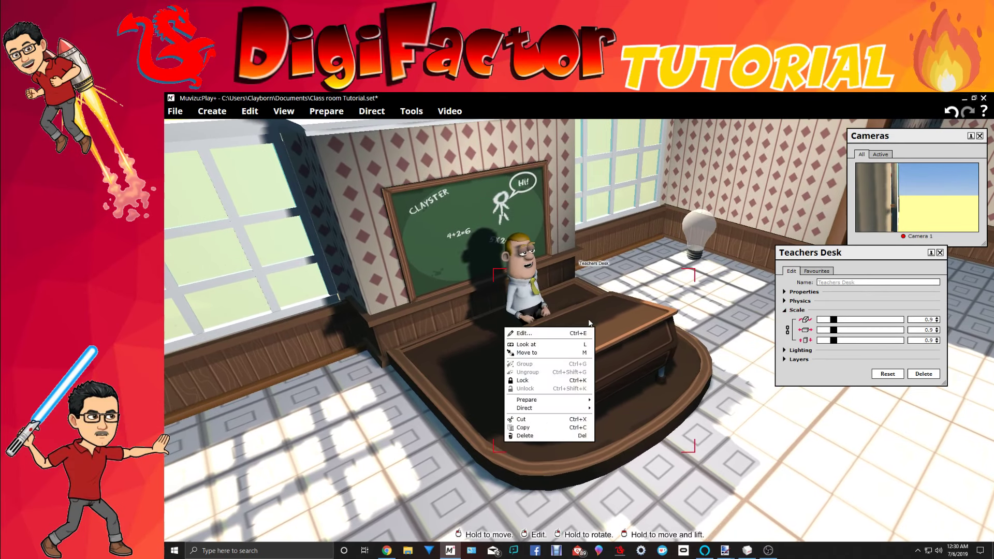
click(888, 254)
click(817, 293)
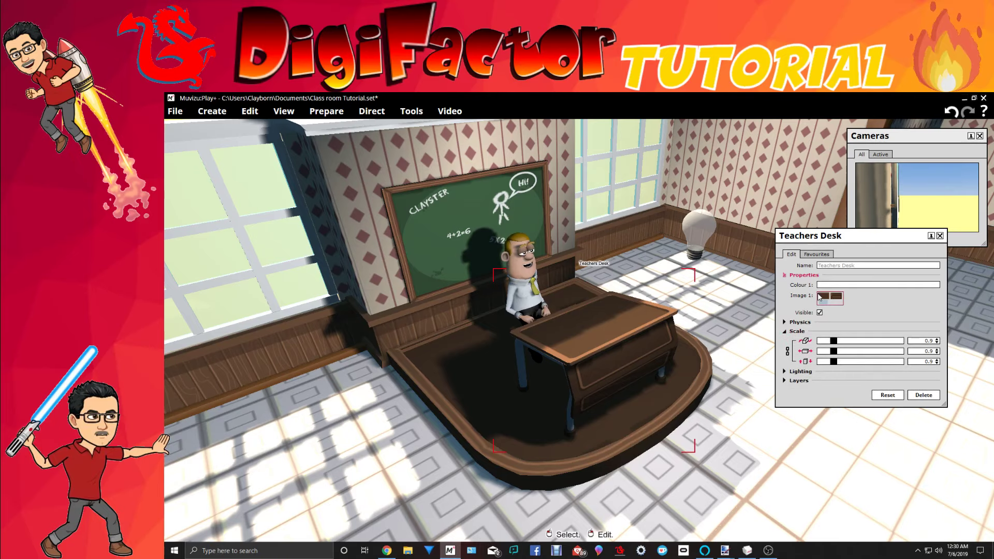
click(822, 297)
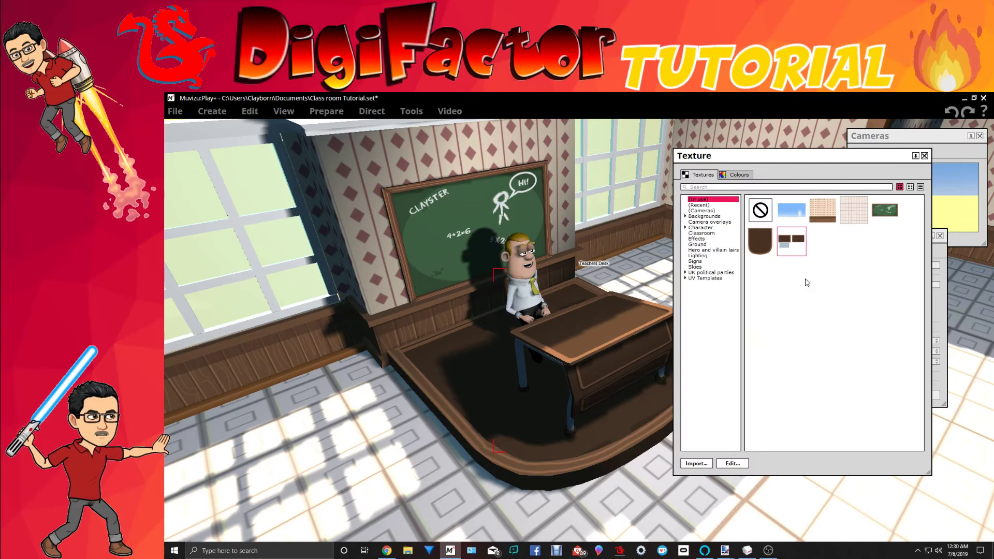
click(925, 155)
click(800, 323)
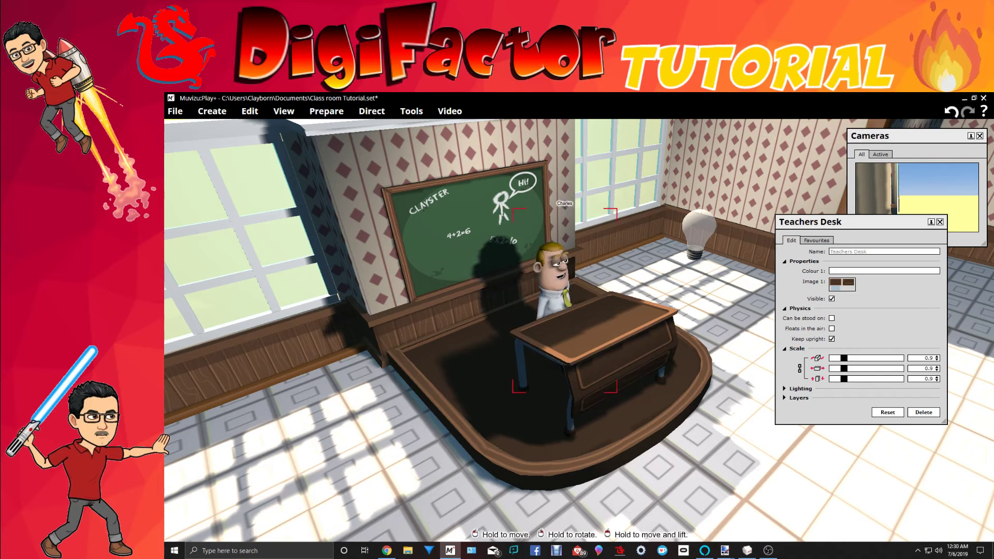
Unlink the desk's scale axes and set only its height scale to 0.8.
drag(656, 290, 574, 302)
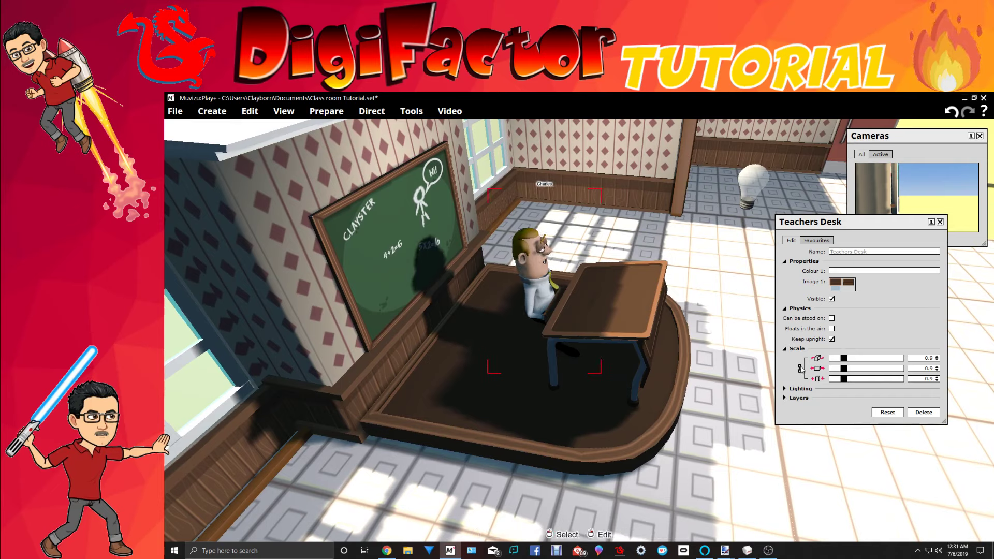
click(800, 371)
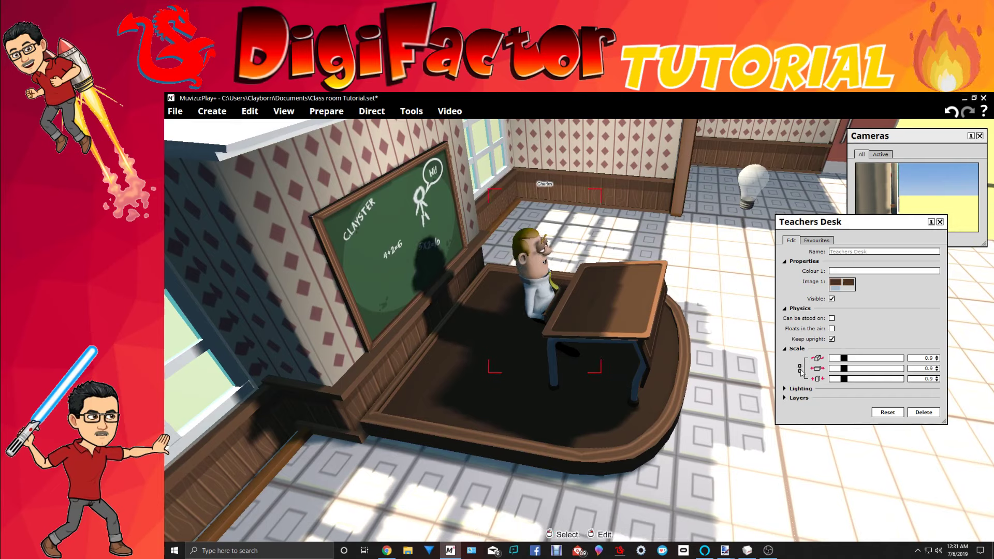
drag(838, 384, 837, 383)
mouse_move(736, 389)
mouse_down()
mouse_move(766, 396)
mouse_move(694, 388)
mouse_move(725, 399)
mouse_up()
Adjust the desk's position and rotation on the stage in front of the seated character.
drag(616, 331, 637, 360)
right_drag(557, 369, 566, 369)
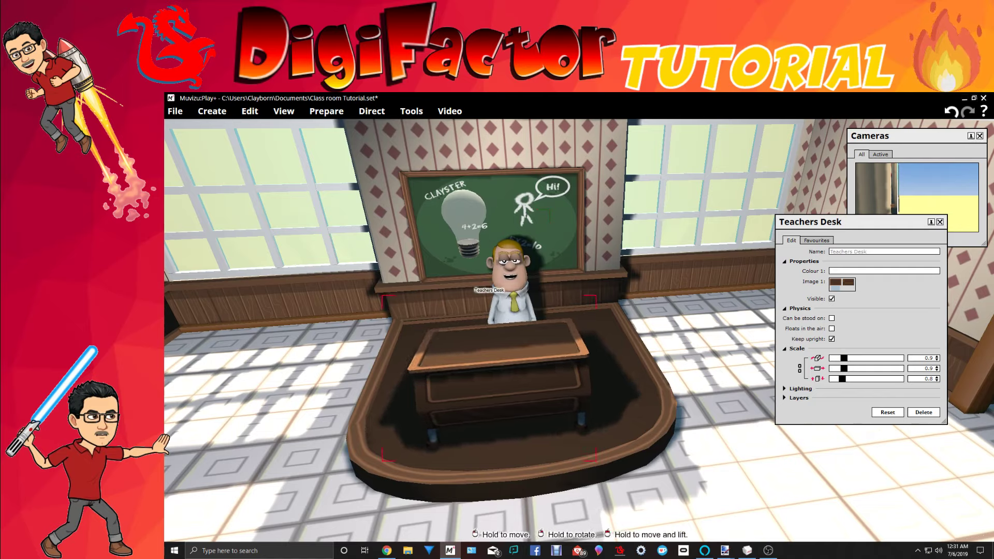
right_click(526, 358)
drag(504, 352, 440, 342)
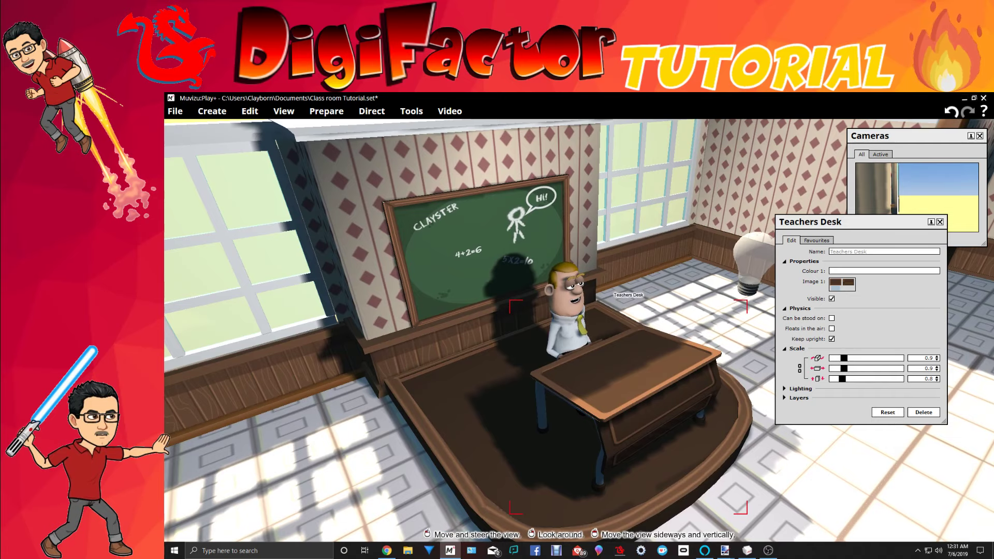
drag(441, 342, 419, 346)
Switch to MilkShape 3D and save the desk model as Teaches Desk in ms3d format in the Classroom folder.
click(749, 552)
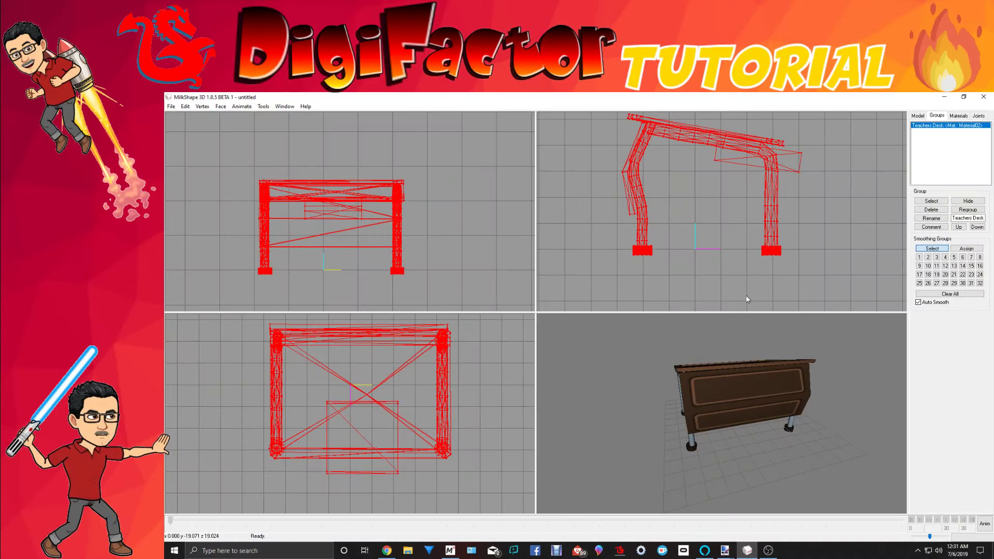
click(170, 106)
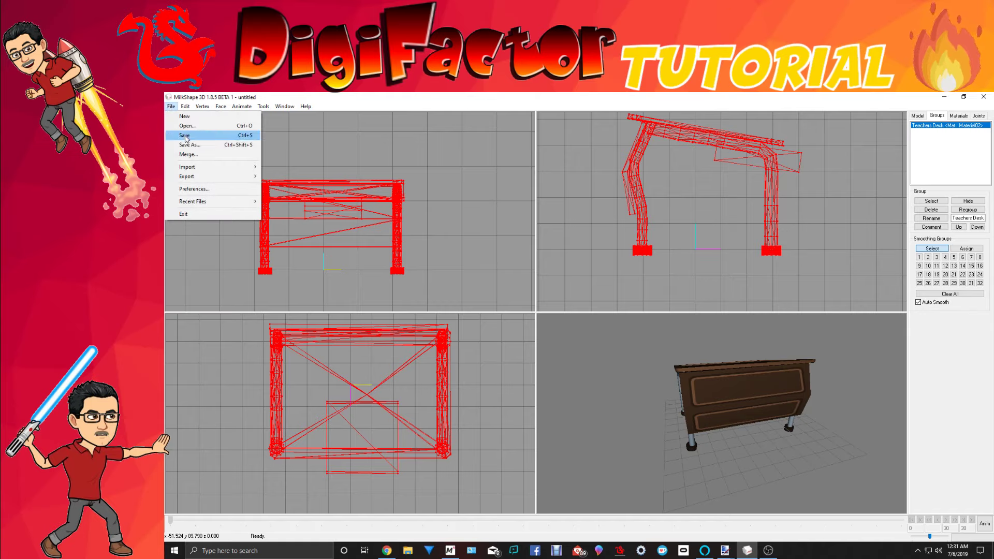
click(190, 146)
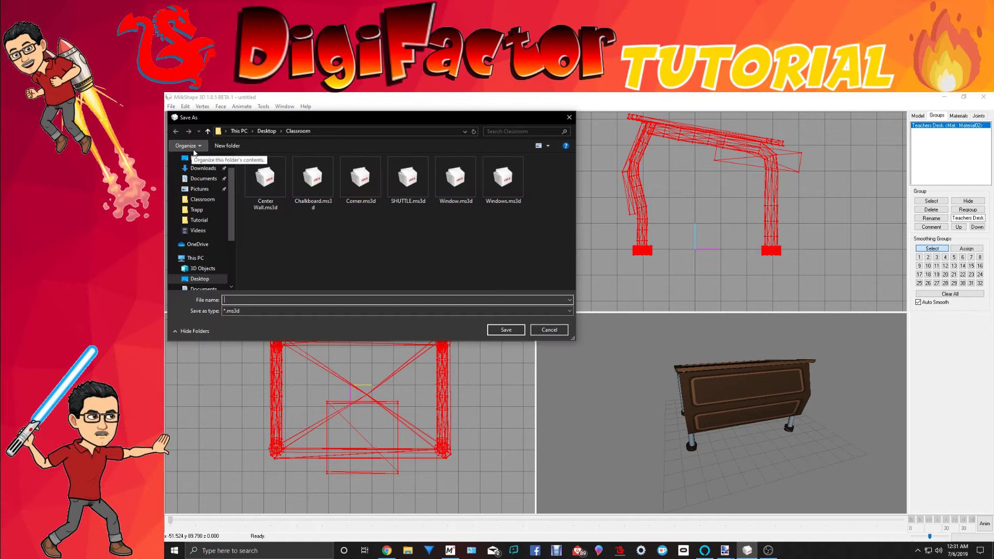
text(Tea)
text(ches Desk)
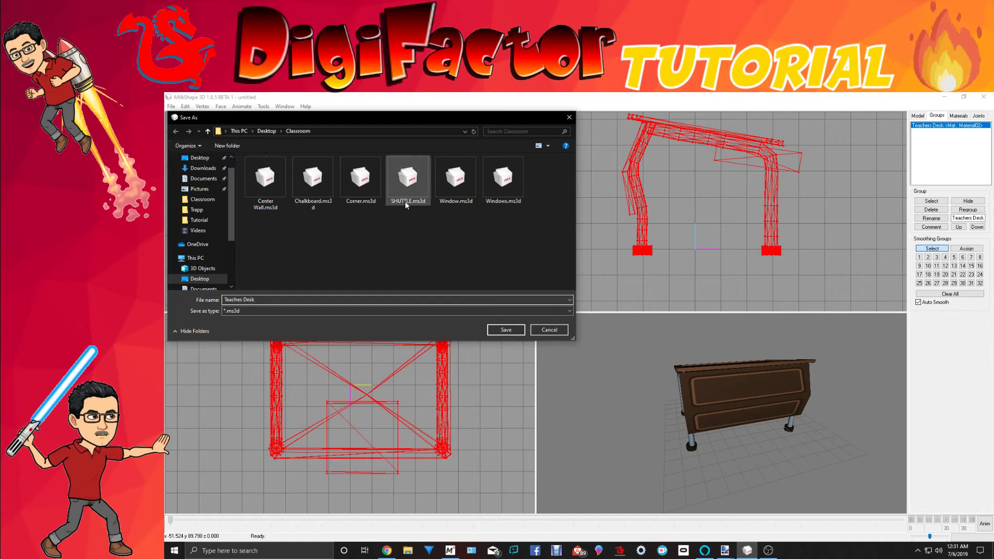
click(506, 334)
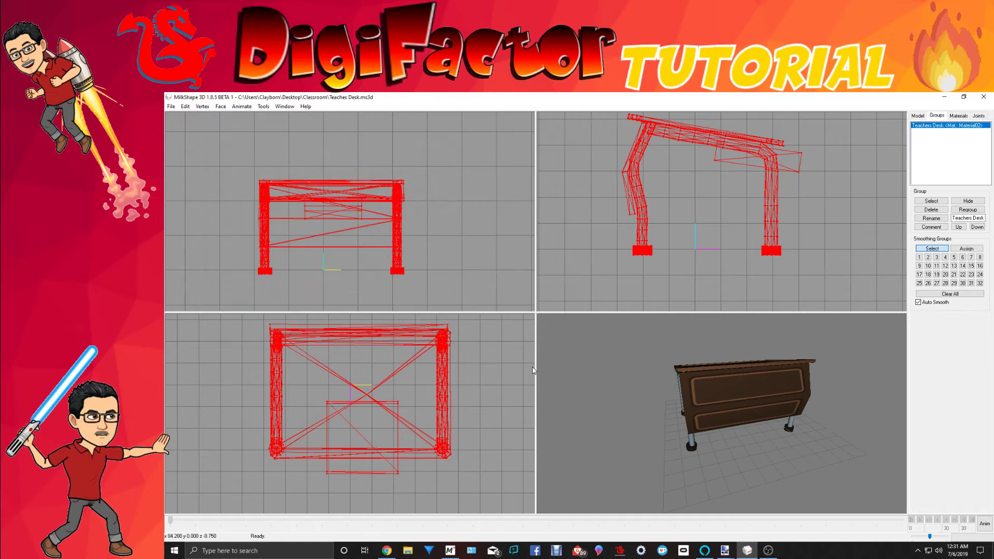
Return to Muvizu, close the desk's settings, and inspect the desk and seated character from the front and side.
drag(811, 409, 616, 430)
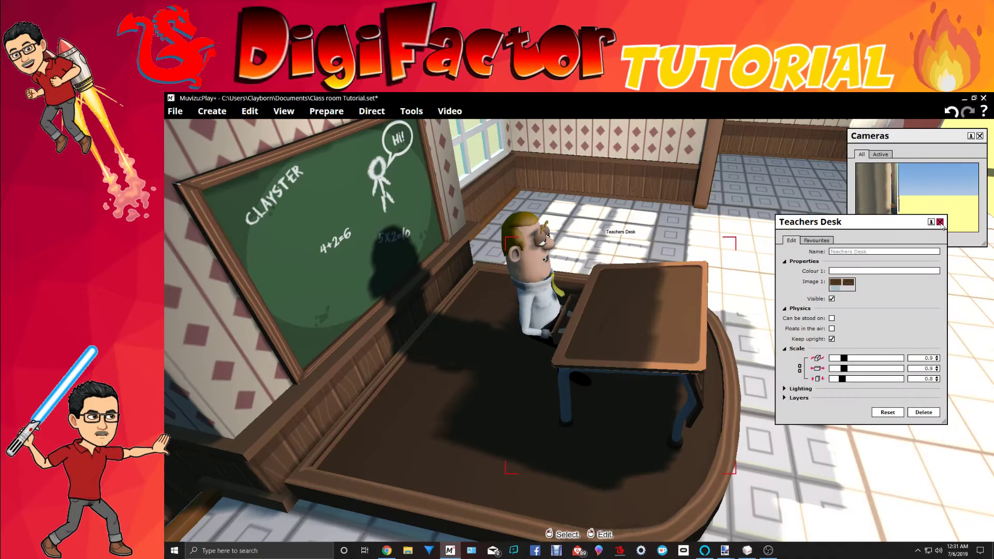
click(940, 223)
drag(901, 264, 808, 265)
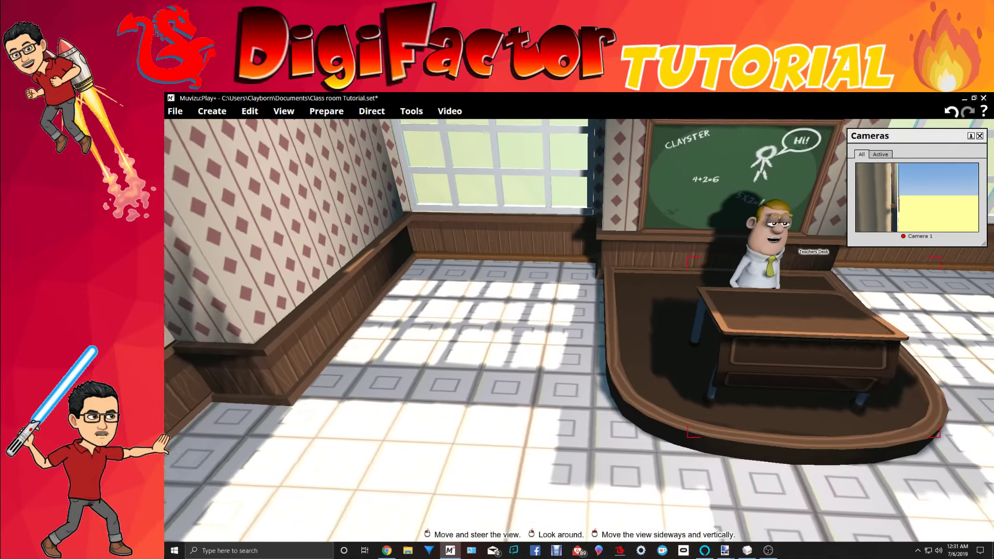
right_drag(808, 265, 878, 251)
right_drag(748, 269, 749, 337)
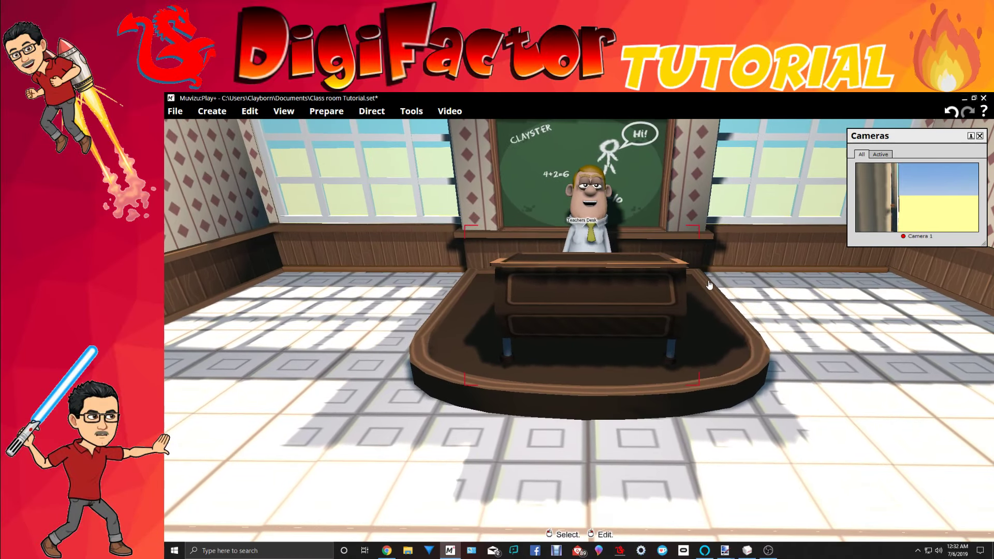
drag(548, 432, 500, 396)
drag(591, 386, 655, 393)
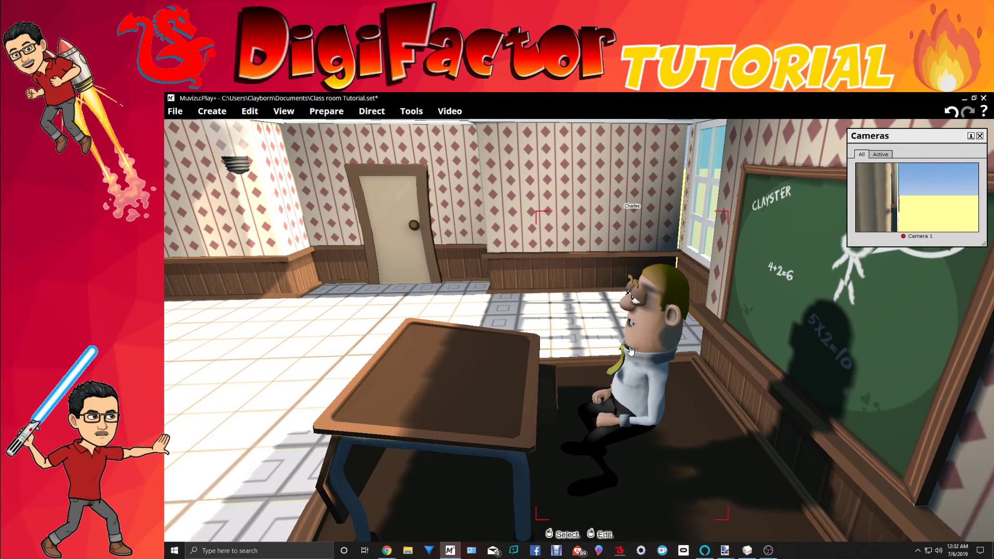
middle_drag(672, 360, 647, 361)
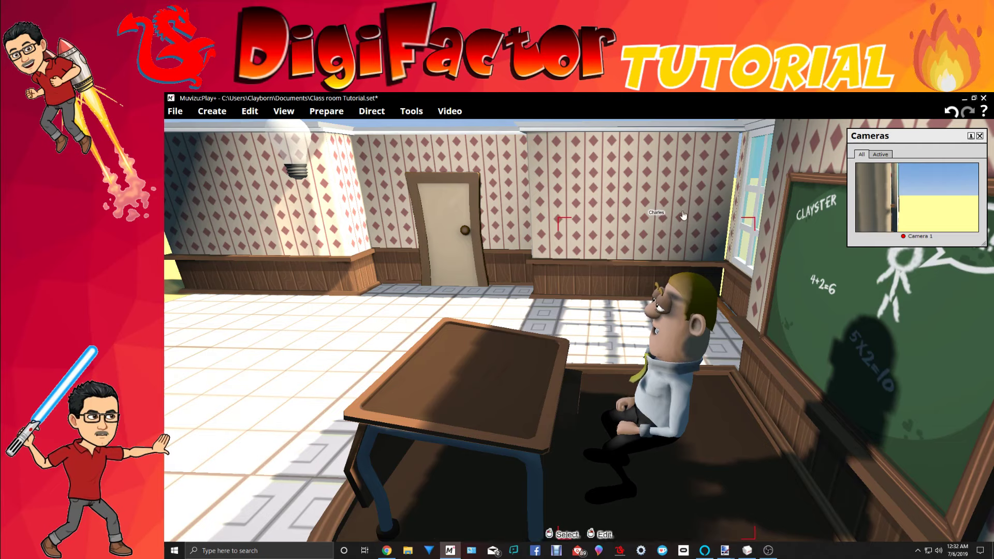
Unlock the wall section between the door and the windows, and shift it toward the window corner.
right_click(670, 201)
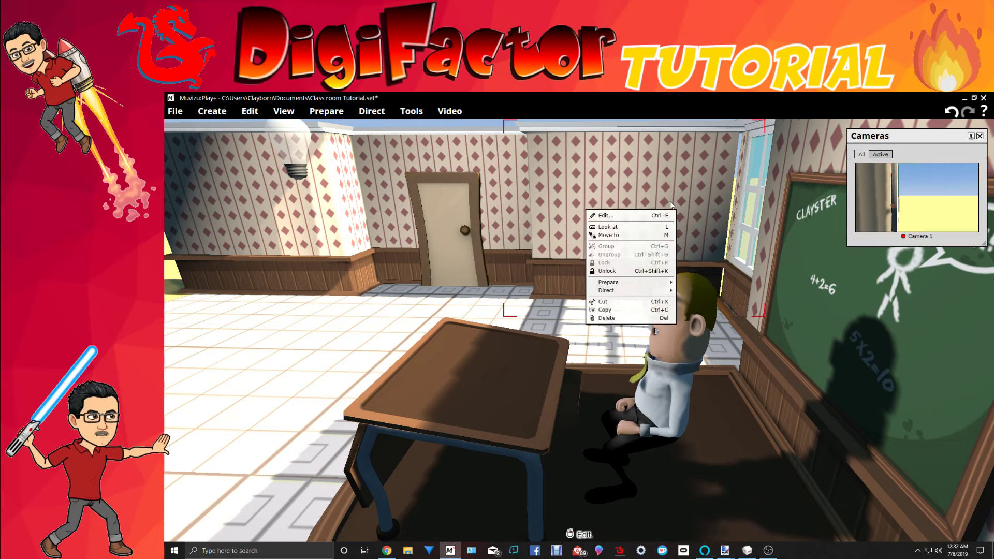
click(632, 270)
drag(632, 253, 477, 253)
Unlock the Center Wall behind the door and nudge it toward the adjoining window-side wall.
middle_drag(617, 213, 645, 213)
click(645, 213)
right_click(645, 213)
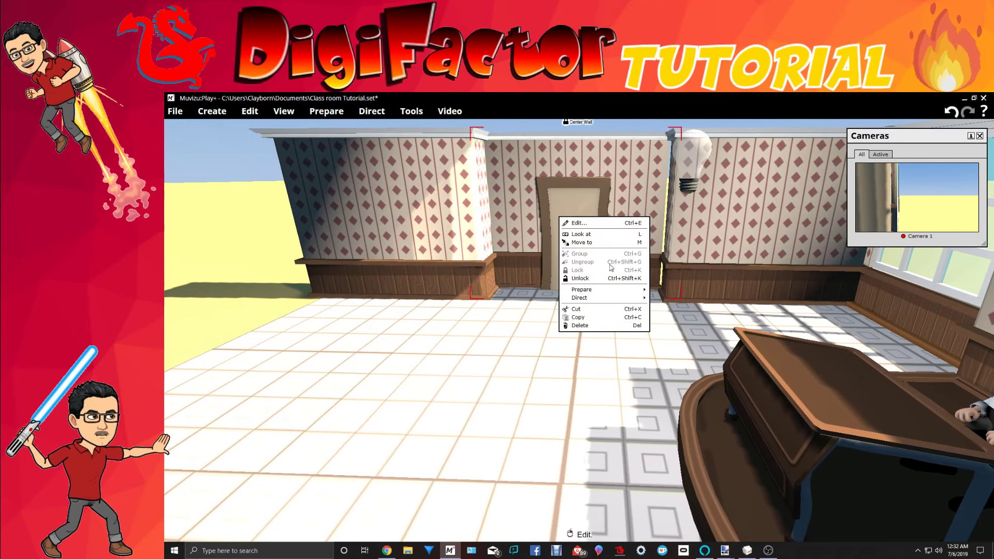
click(612, 279)
drag(577, 314, 580, 314)
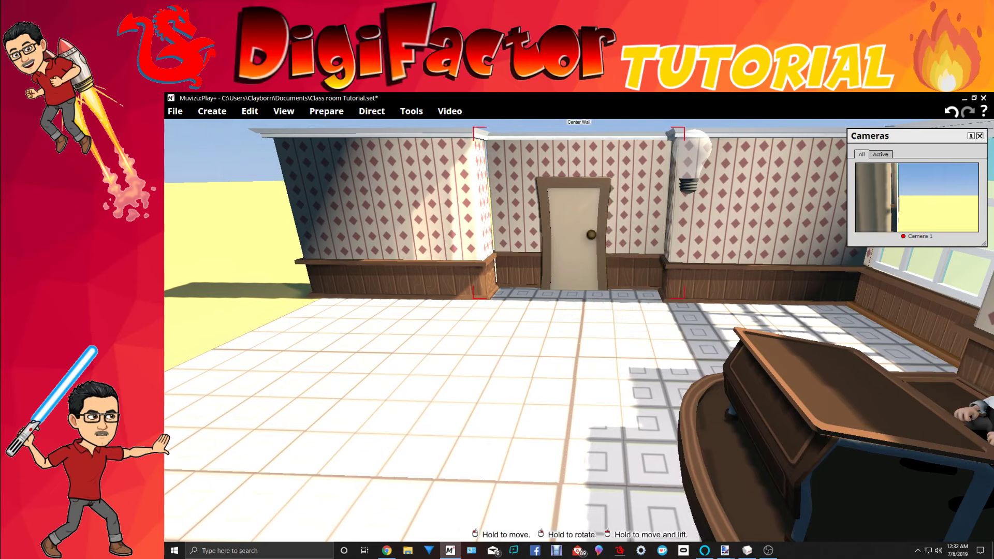
Unlock the wall section on the far side of the door and nudge it toward the Center Wall.
right_click(490, 251)
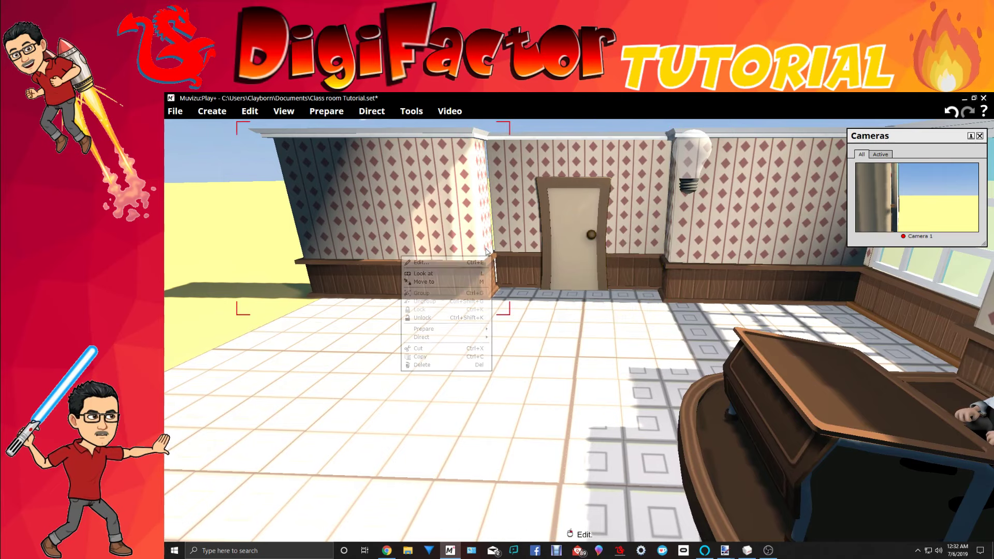
click(468, 318)
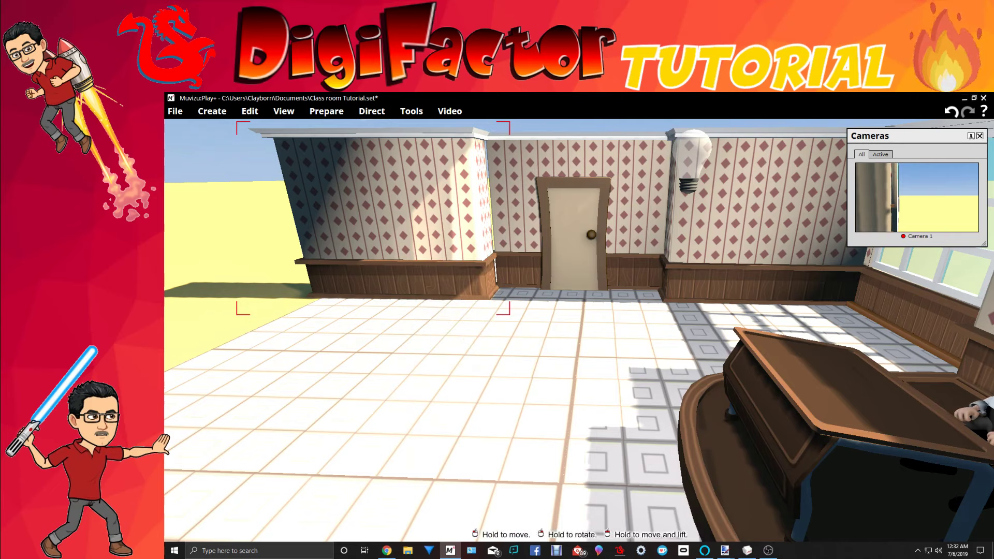
drag(474, 249, 476, 249)
Lock the outer wall section, the Center Wall and the window-side wall section in place.
right_click(477, 250)
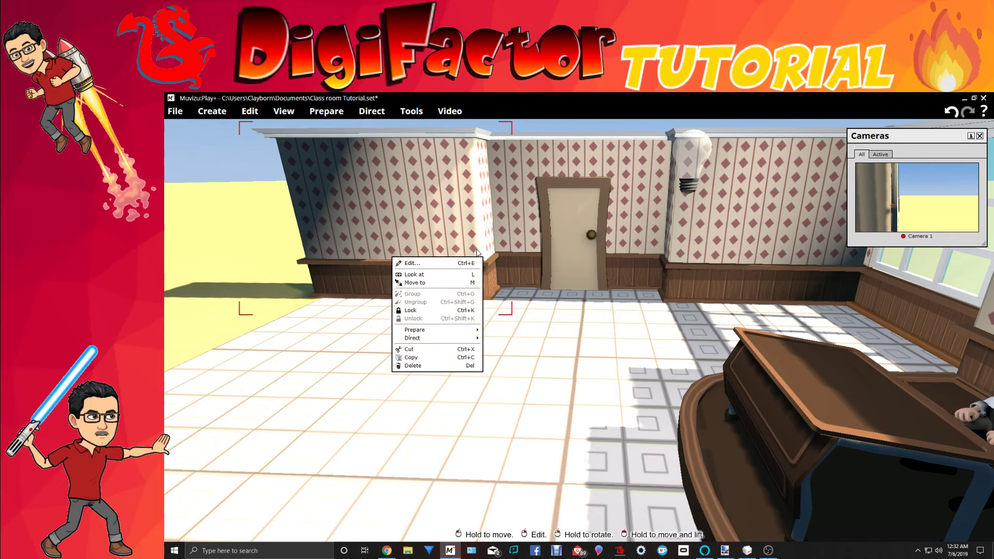
click(455, 310)
right_click(522, 249)
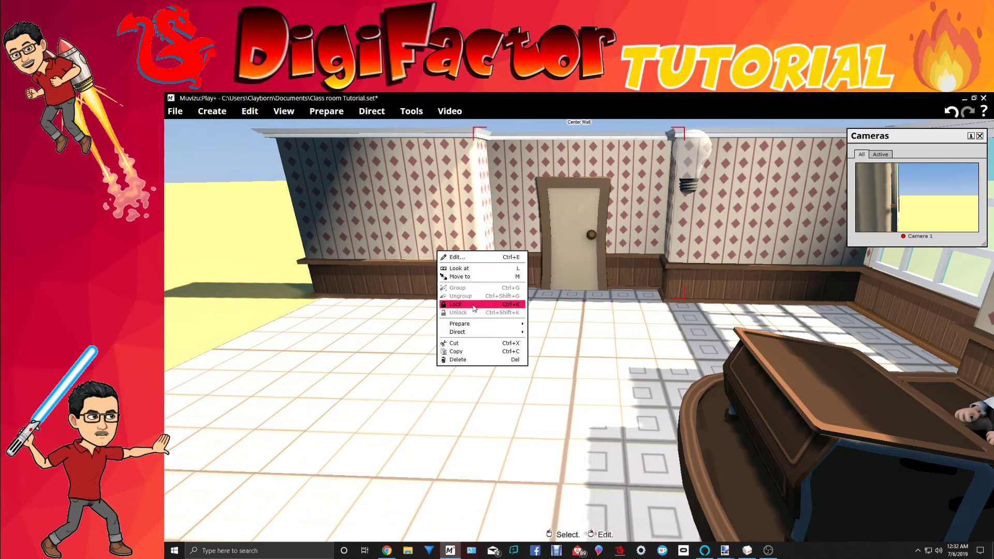
click(454, 305)
right_click(644, 268)
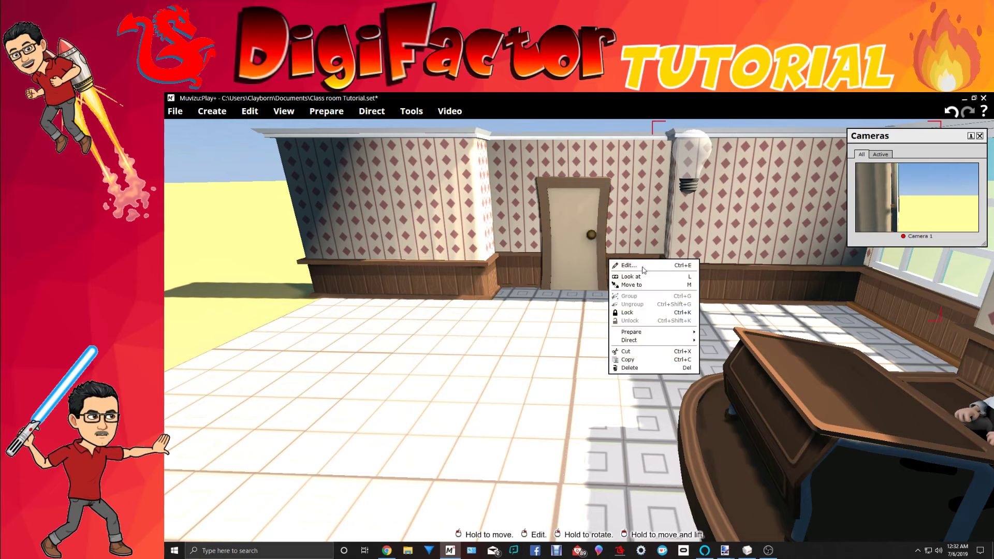
click(629, 313)
Unlock the closed door, nudge it along the Center Wall toward the window side, and lock it in place.
right_click(595, 263)
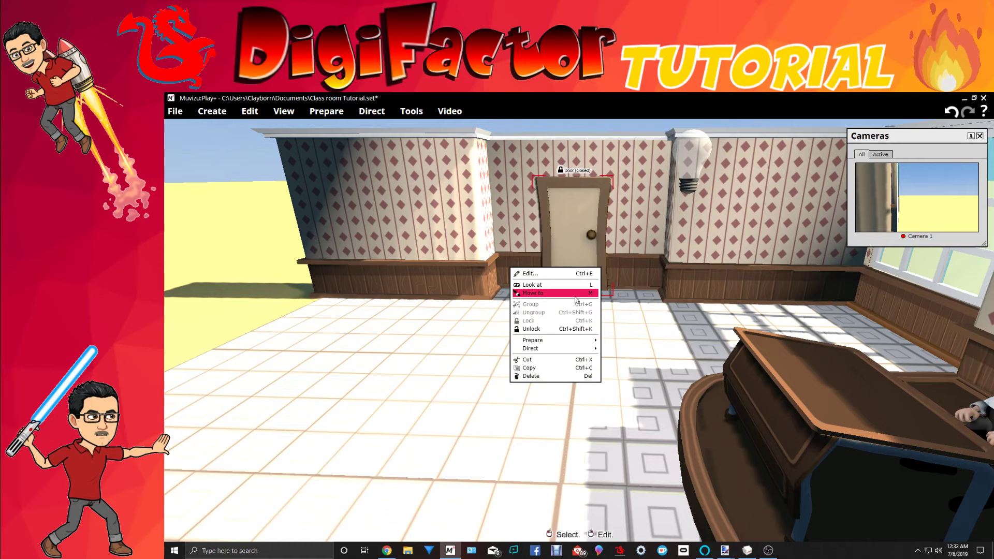
click(566, 329)
drag(585, 250, 597, 250)
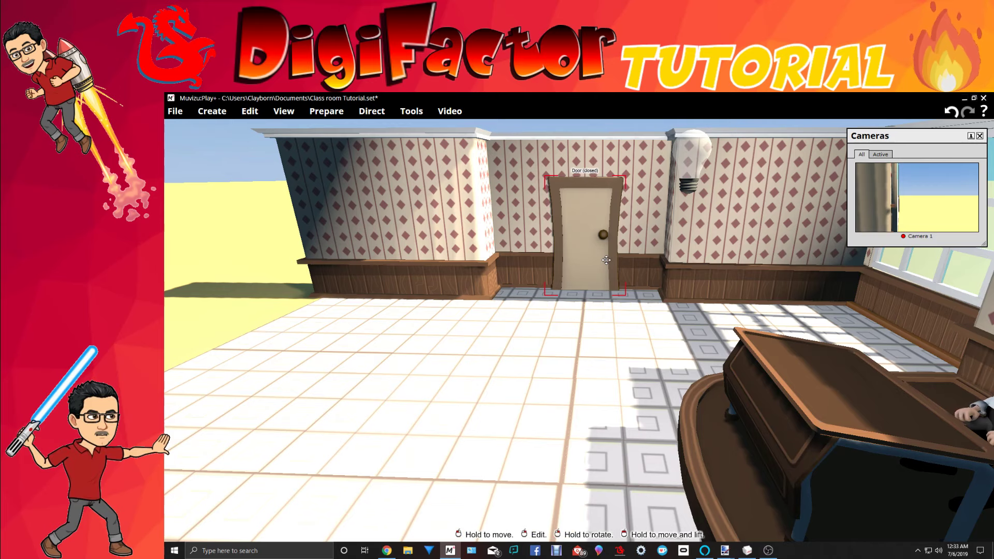
right_click(610, 265)
click(575, 323)
Inspect the classroom from several angles, covering the door wall, windows, stage, teacher's desk and seated character, ending facing the chalkboard.
right_drag(576, 322, 674, 313)
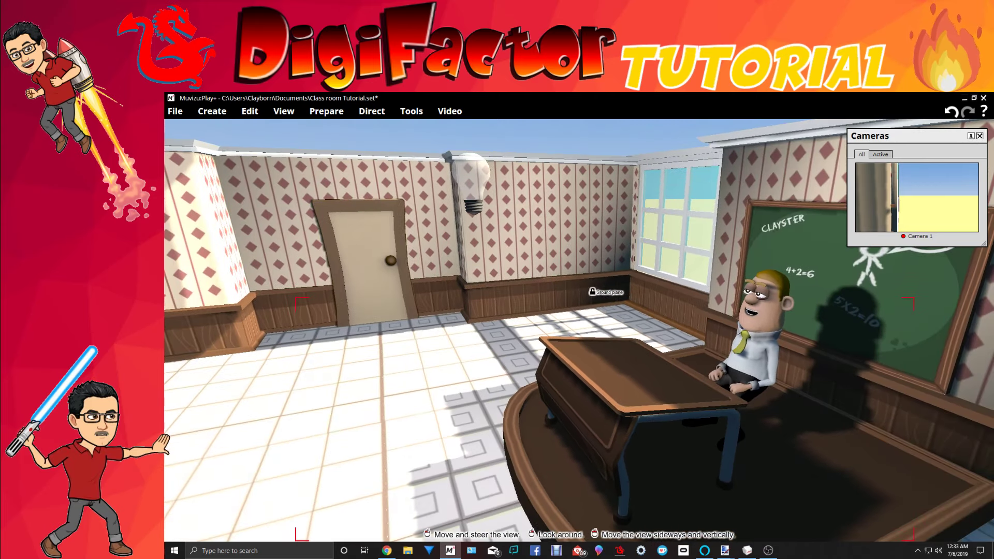
drag(673, 313, 680, 418)
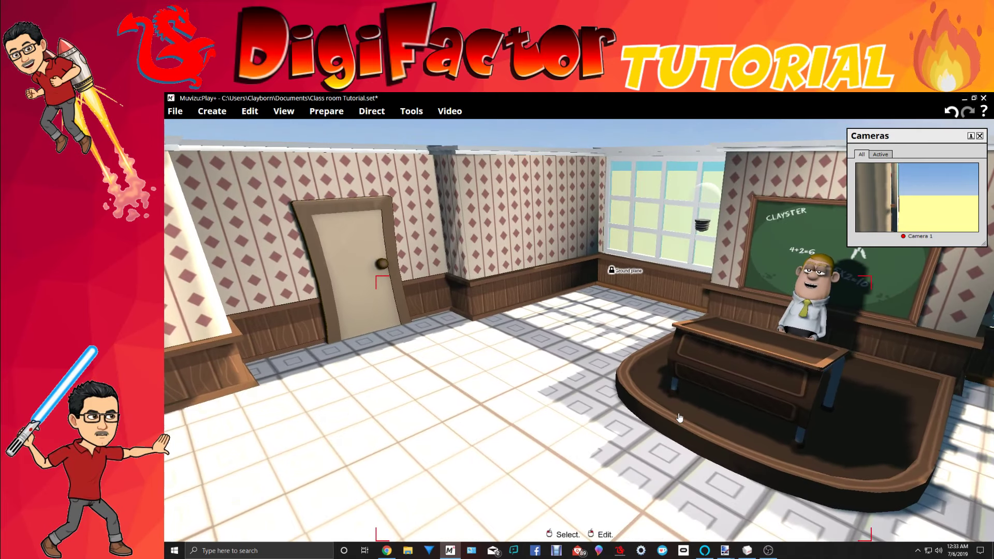
drag(667, 461, 533, 377)
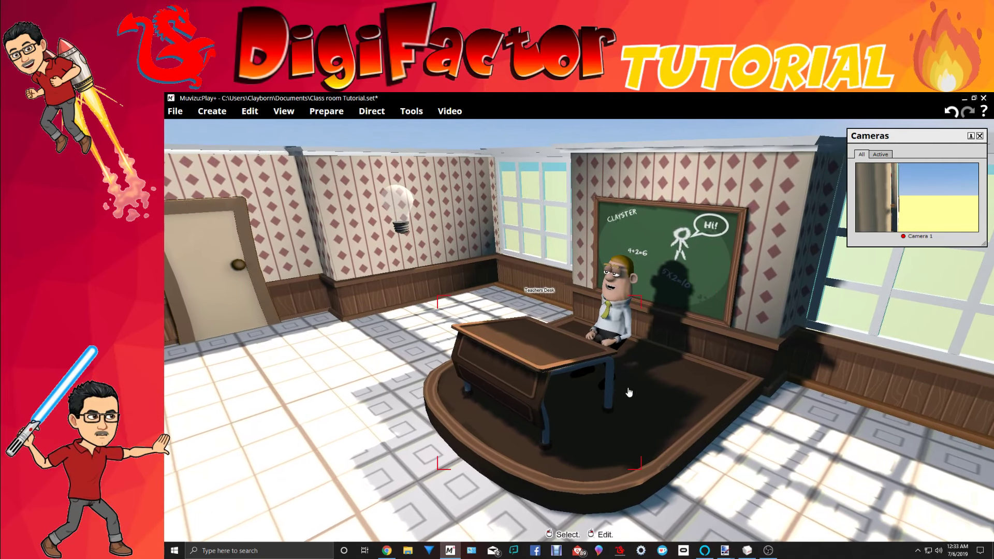
drag(790, 407, 790, 371)
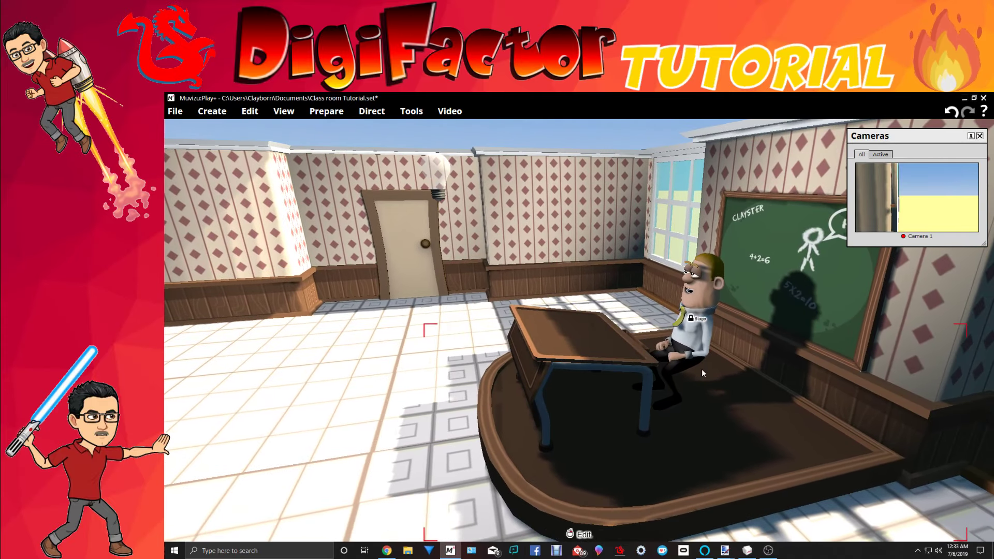
right_drag(753, 438, 678, 442)
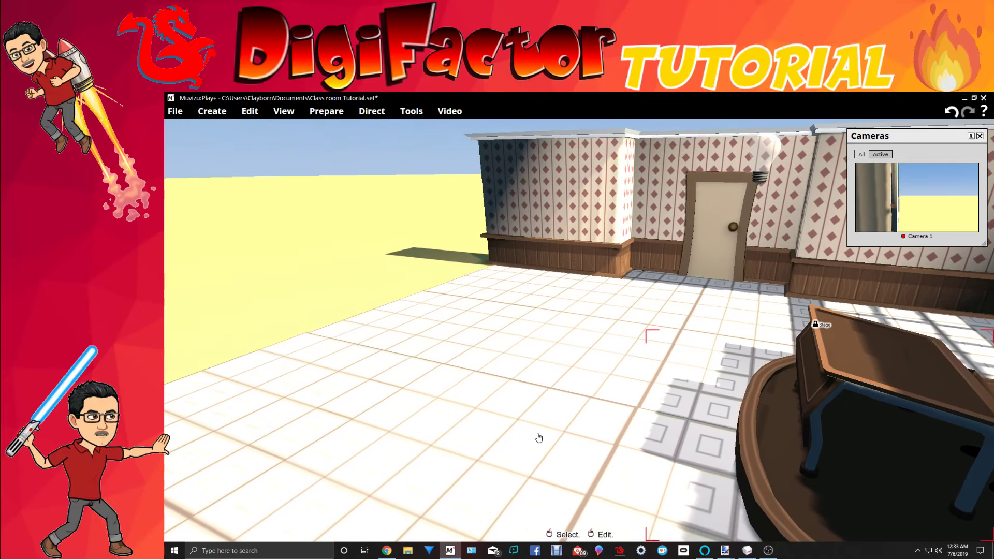
drag(545, 464, 763, 482)
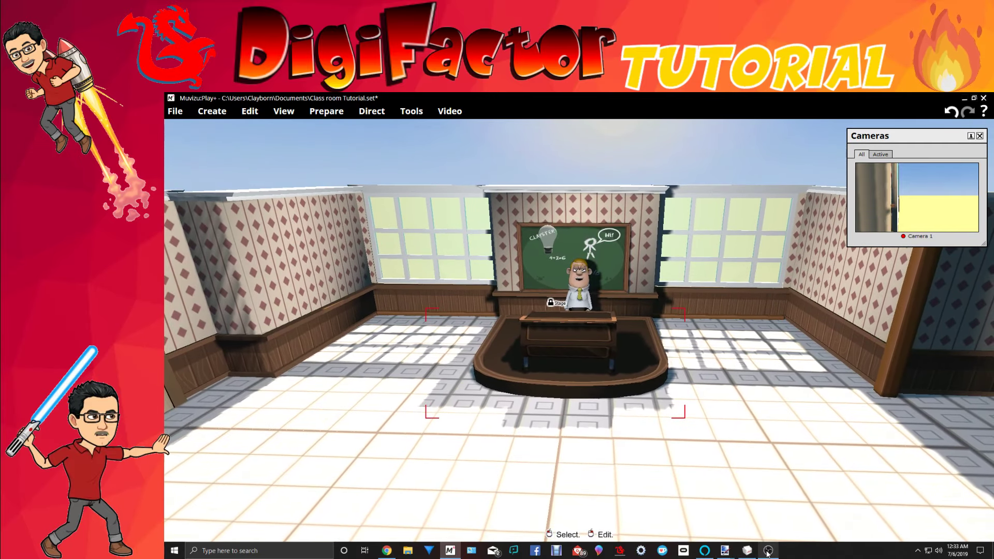
click(768, 551)
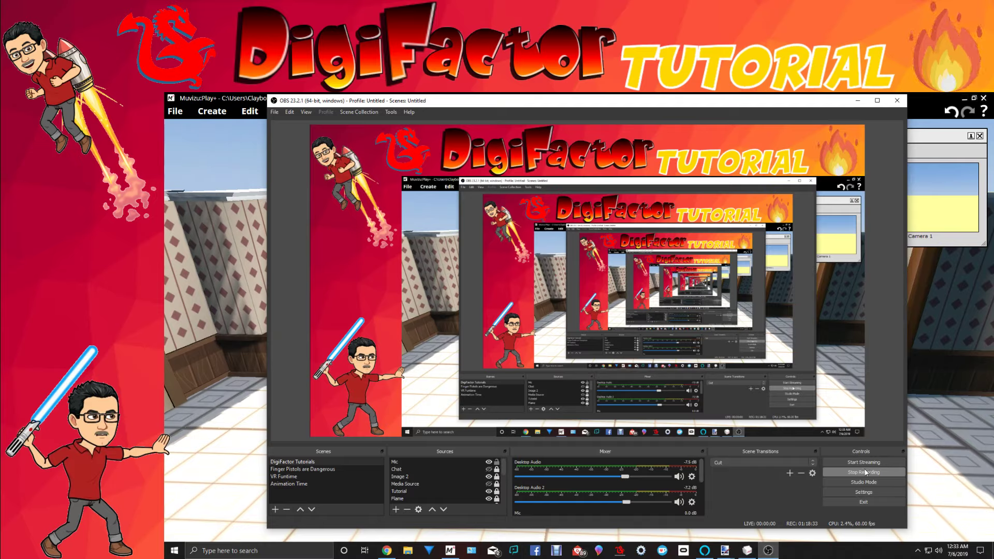